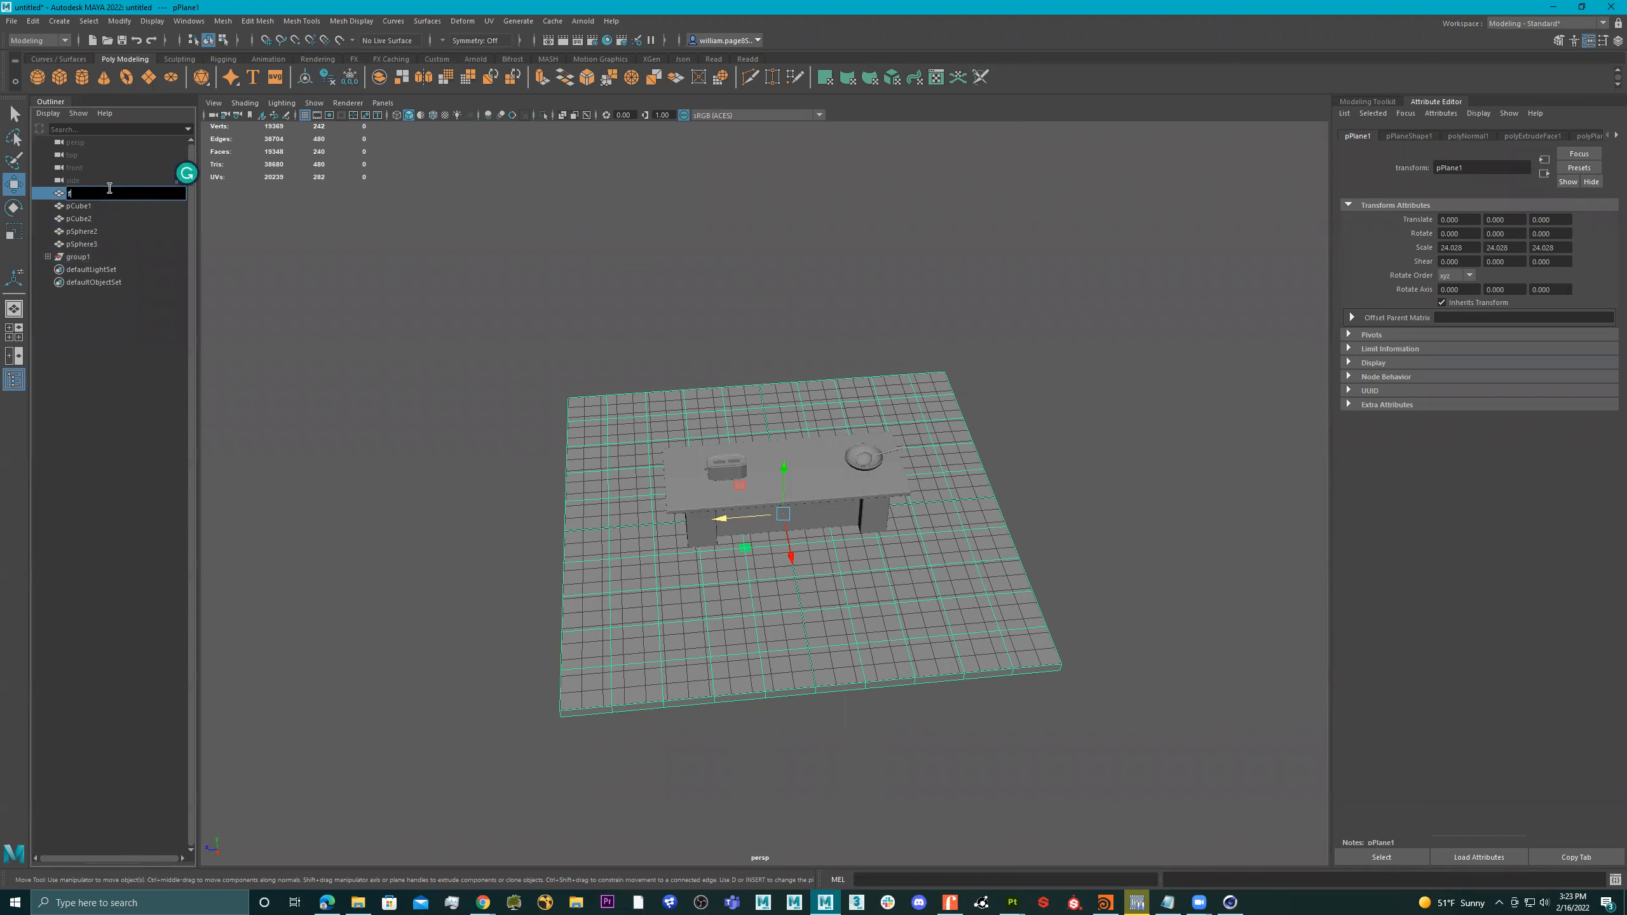
Rename the ground plane as floor and the countertop slab as marbleCounterTop
type("loor")
key("Return")
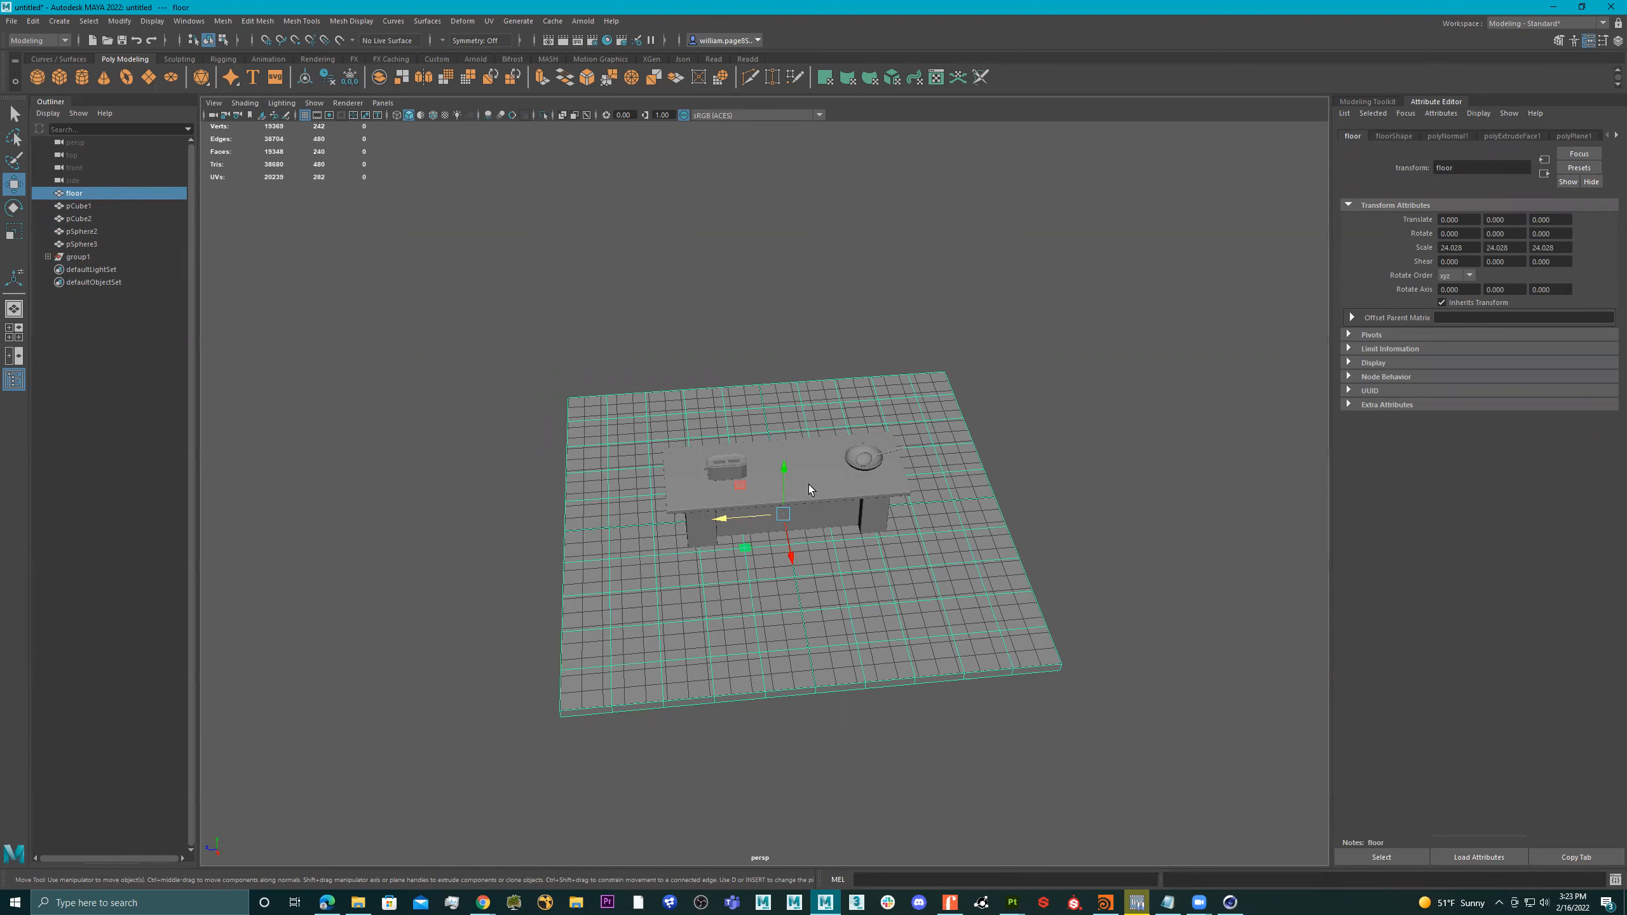
left_click(135, 219)
double_click(128, 218)
type("marbleCou")
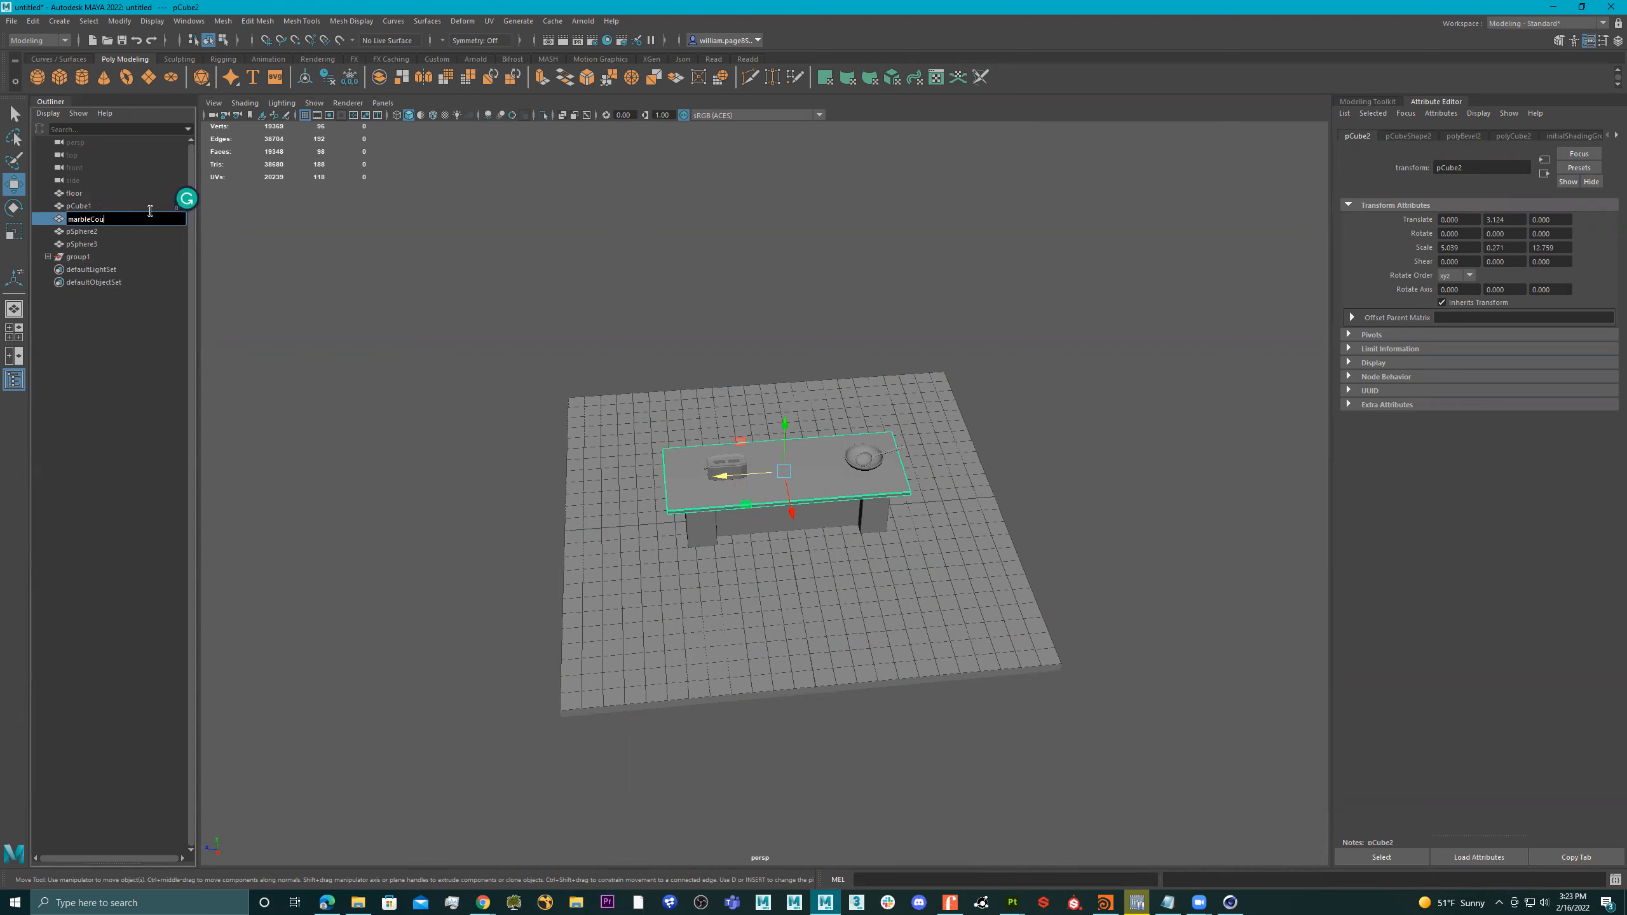
type("nterTop")
key("Return")
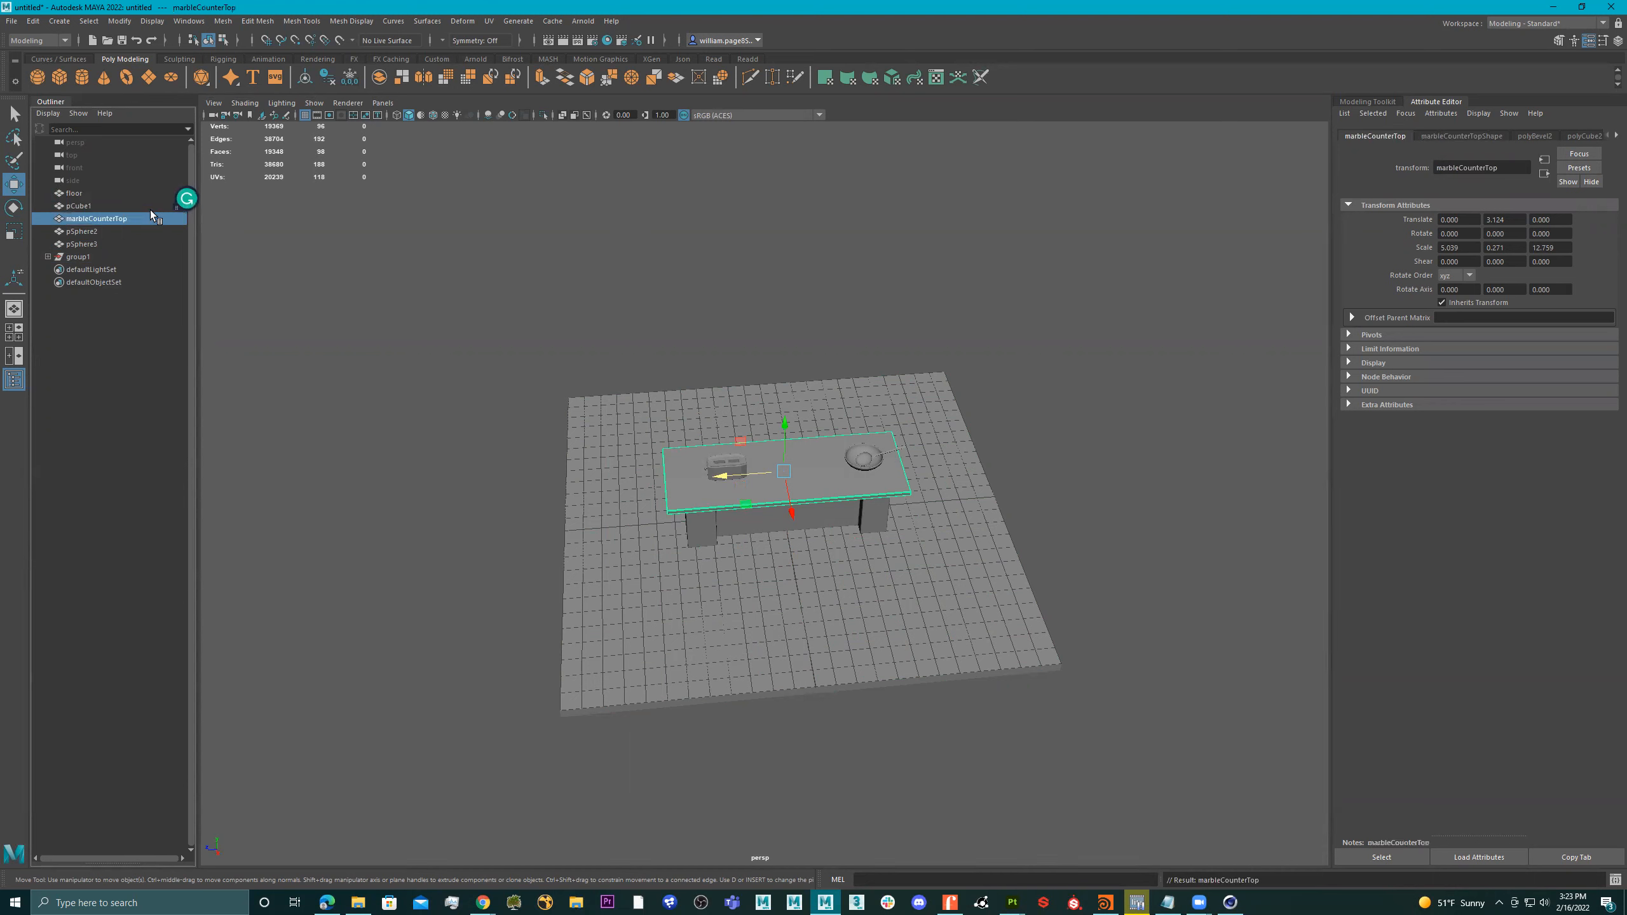
Rename the base block under the countertop as islandBlock
left_click(734, 527)
double_click(99, 207)
type("is")
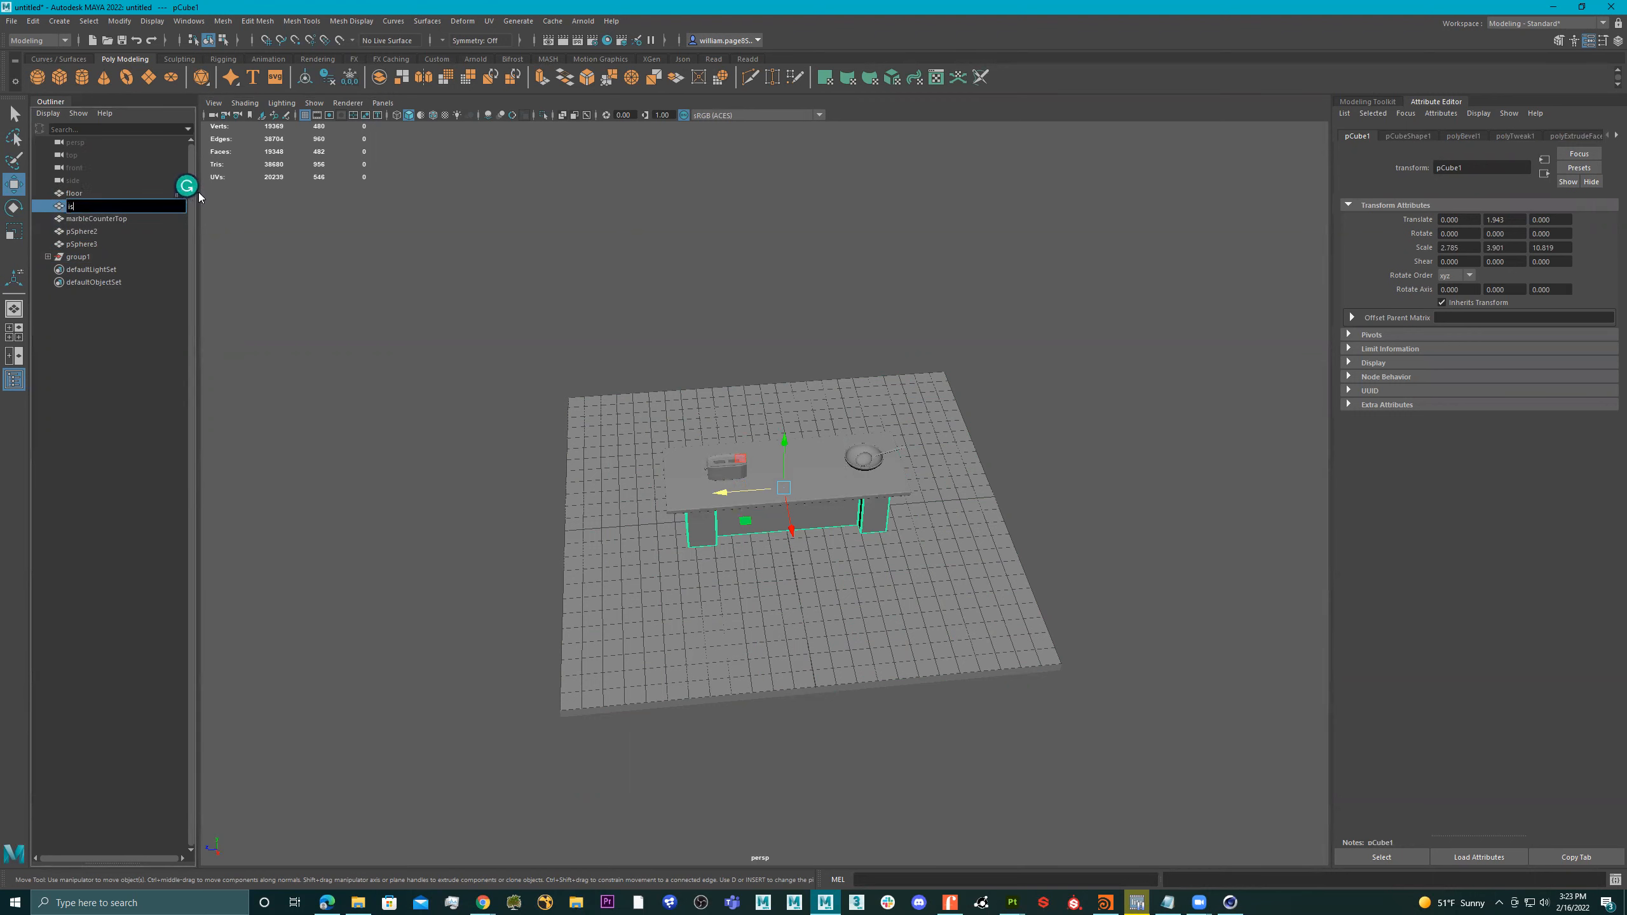
type("landBlock")
key("Return")
scroll(595, 458, "up", 4)
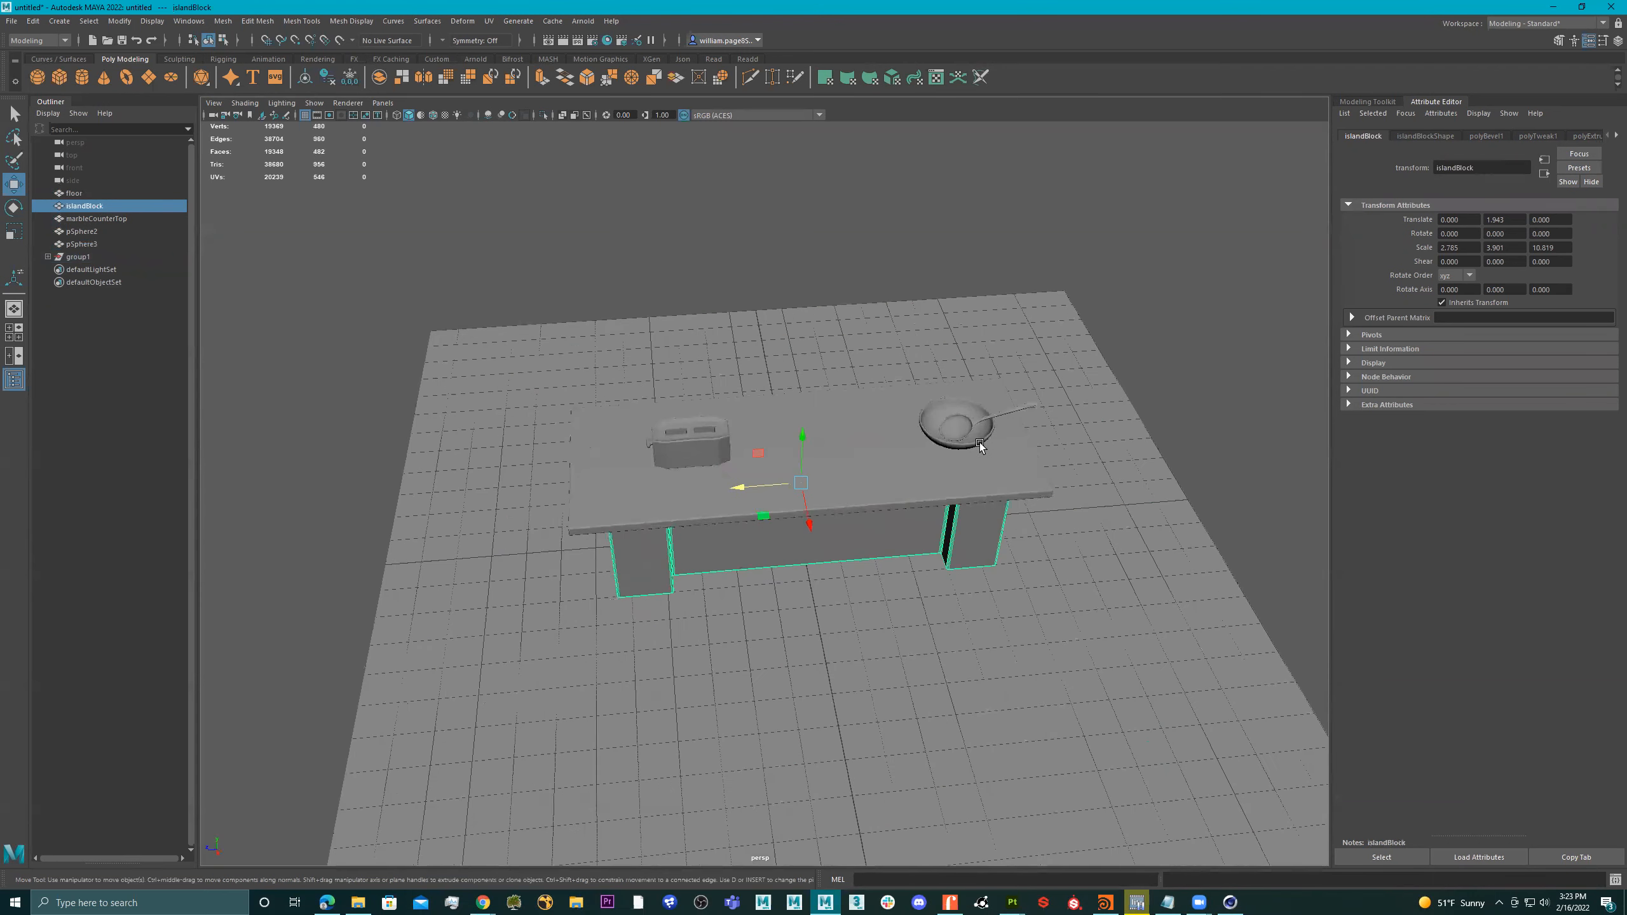
Rename the bowl-shaped sphere object on the countertop as bowl
left_click(980, 447)
double_click(108, 242)
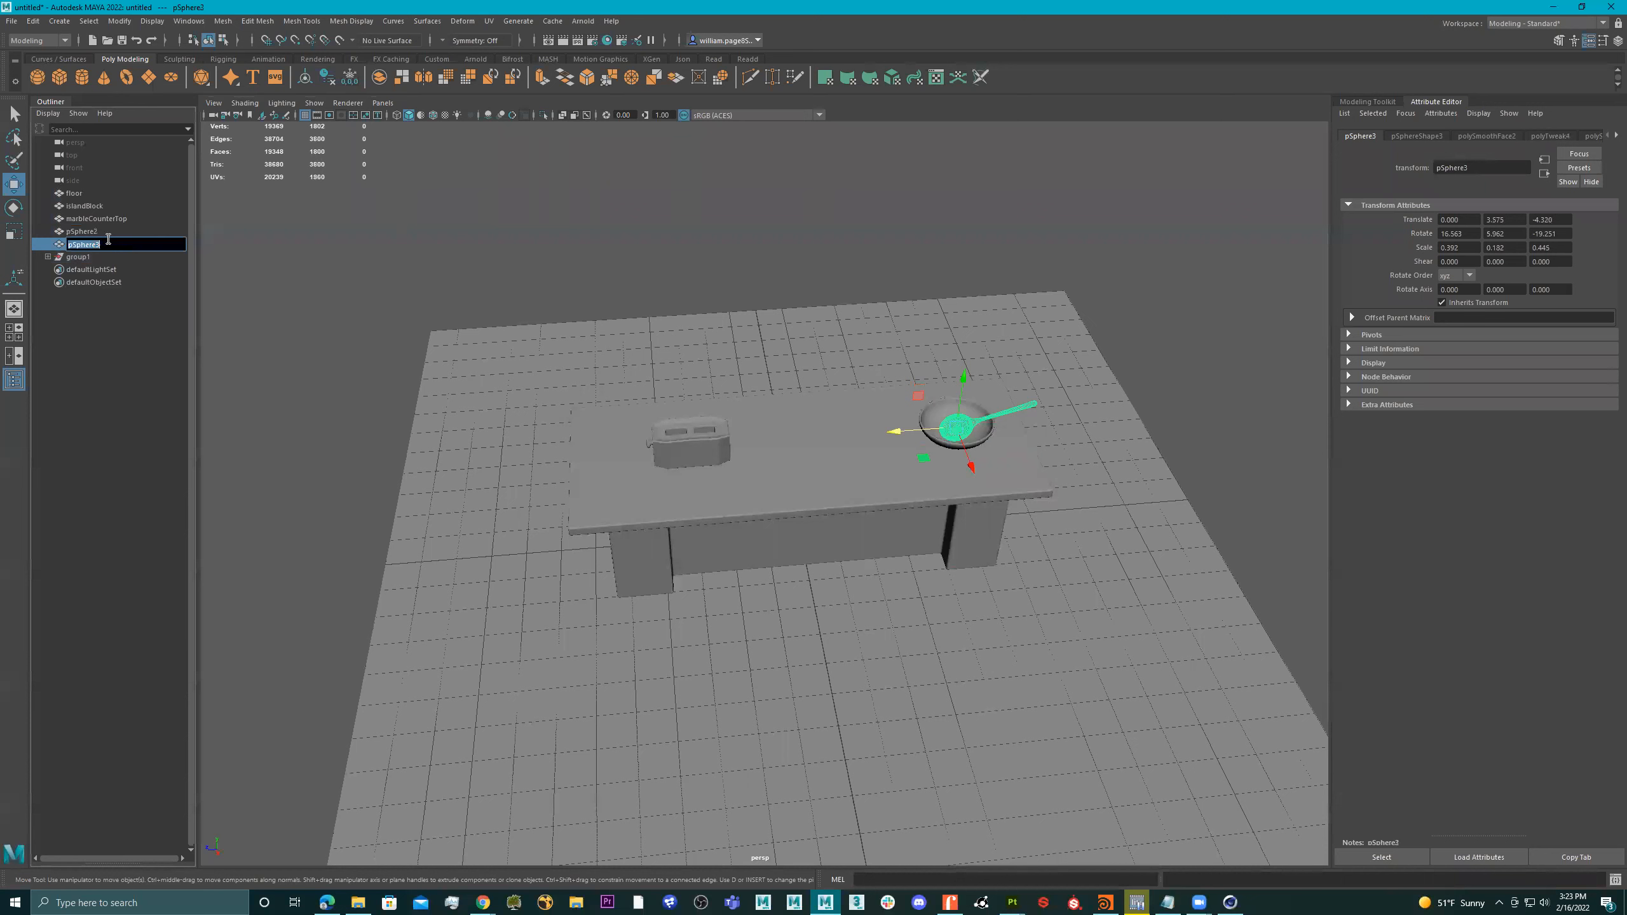
double_click(106, 231)
type("bowl")
key("Return")
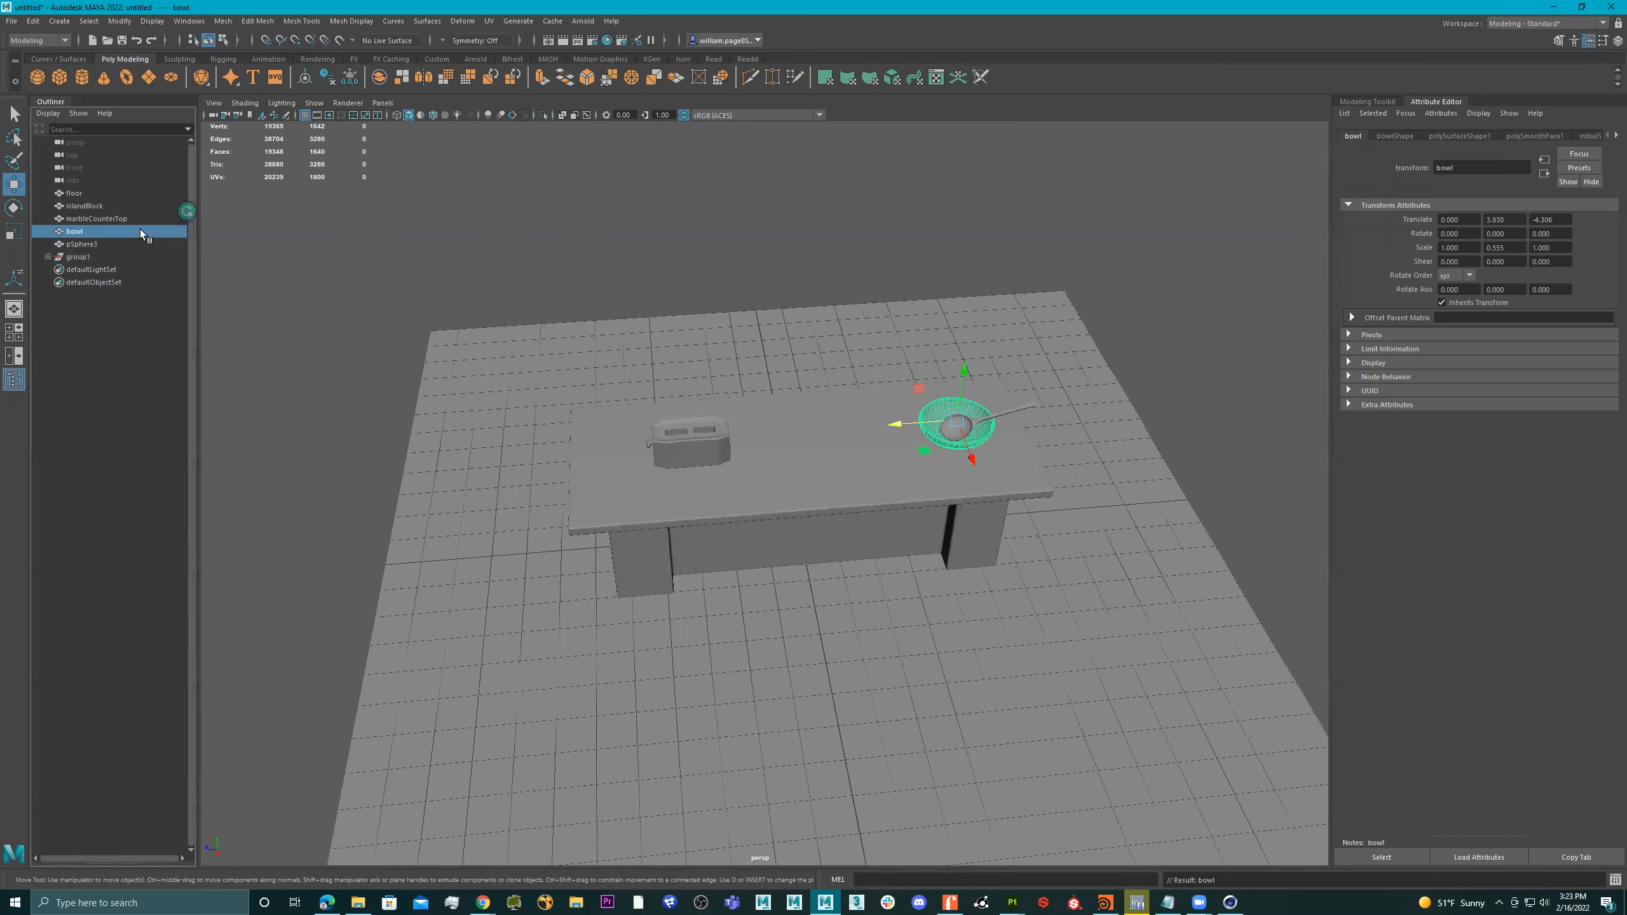
Rename the object with the long handle resting in the bowl as spoon
left_click(1010, 410)
double_click(73, 243)
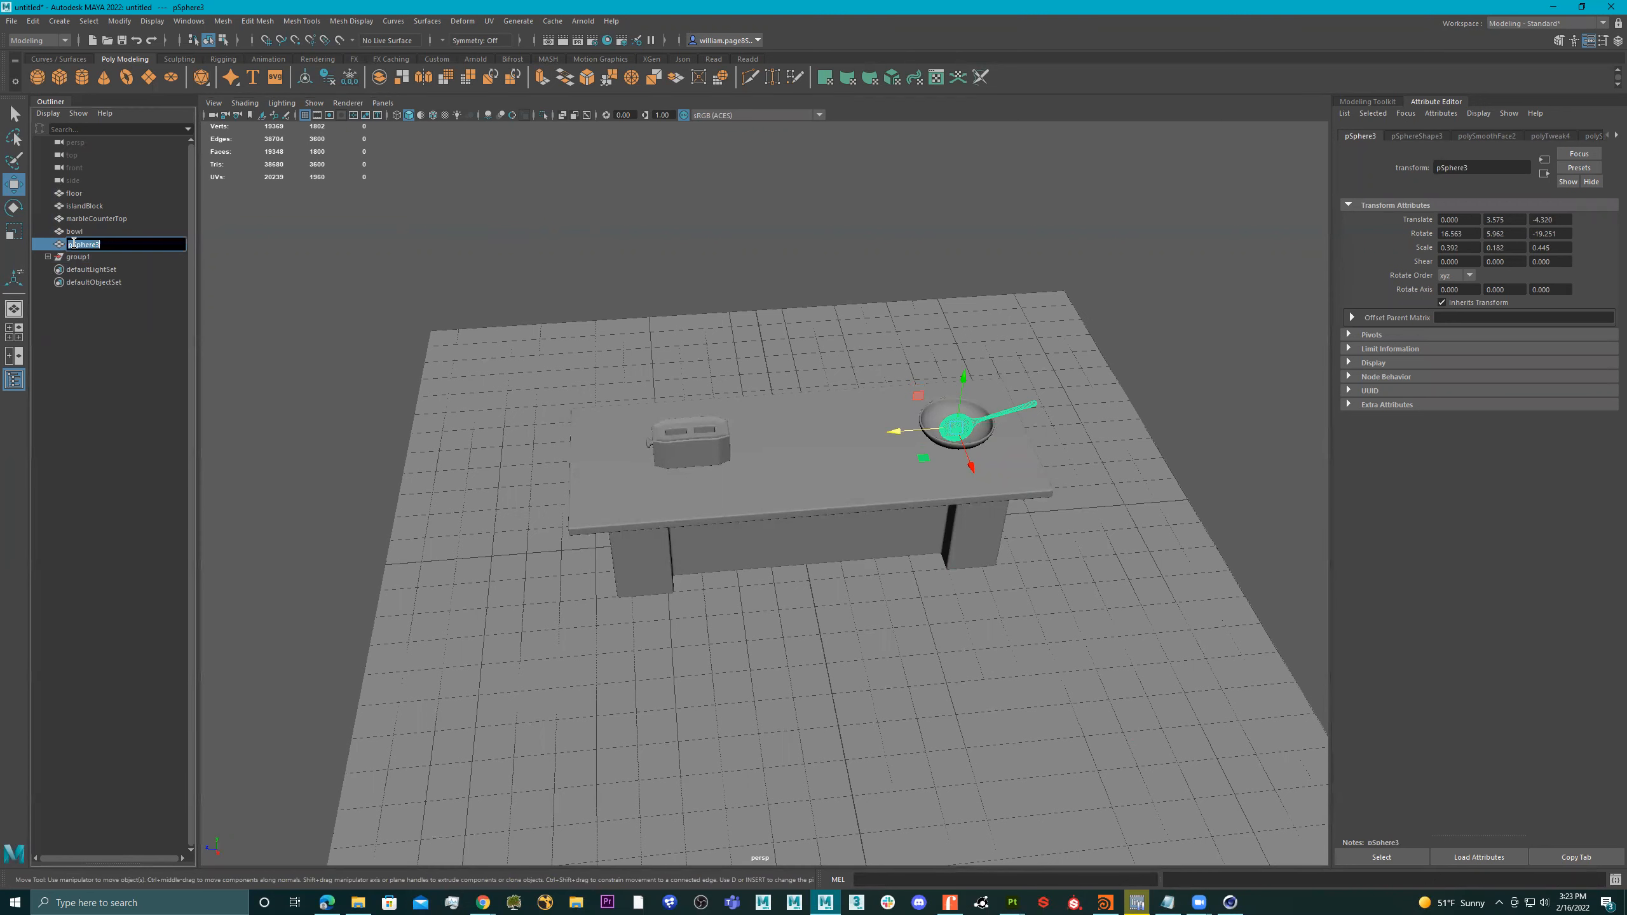
type("spoon")
key("Return")
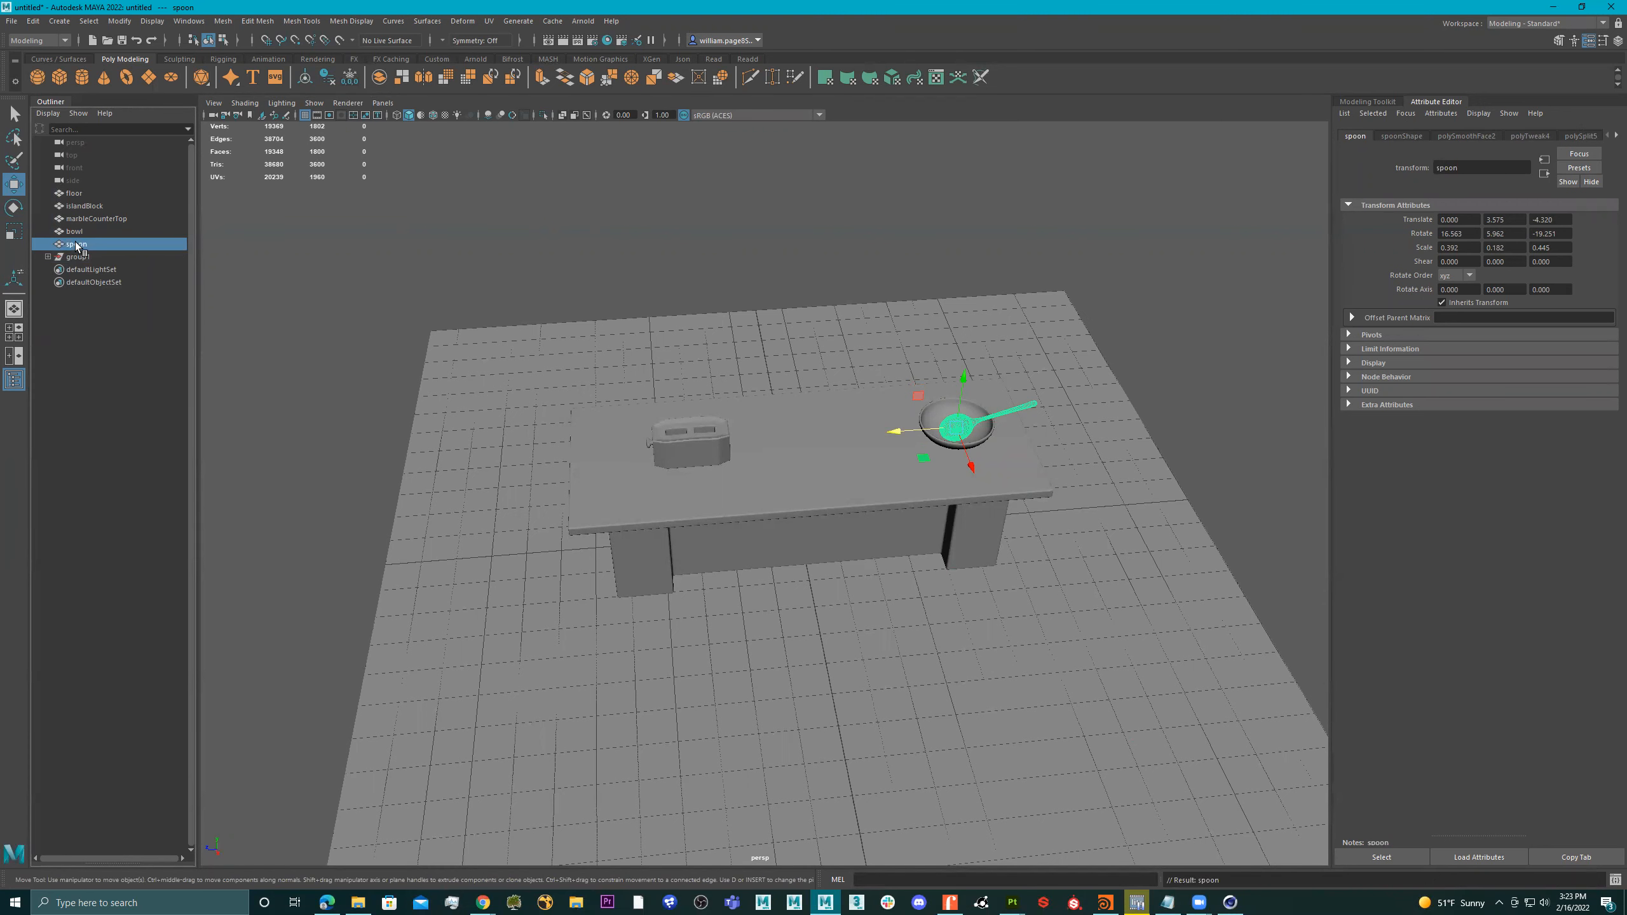
Examine the kitchen island, countertop props and floor from several angles
mouse_move(735, 498)
left_mouse_down("alt")
mouse_move(471, 462)
mouse_move(743, 491)
left_mouse_up("alt")
right_click_drag(743, 491, 804, 473)
left_click_drag(826, 506, 755, 516, "alt")
left_click(800, 436)
right_click_drag(754, 516, 797, 523, "alt")
mouse_move(797, 522)
left_mouse_down("alt")
mouse_move(1001, 514)
mouse_move(884, 519)
mouse_move(930, 512)
mouse_move(921, 537)
mouse_move(807, 517)
left_mouse_up("alt")
left_click(912, 528)
right_click_drag(807, 515, 966, 392)
right_click_drag(808, 513, 941, 525, "alt")
middle_click_drag(653, 505, 755, 478, "alt")
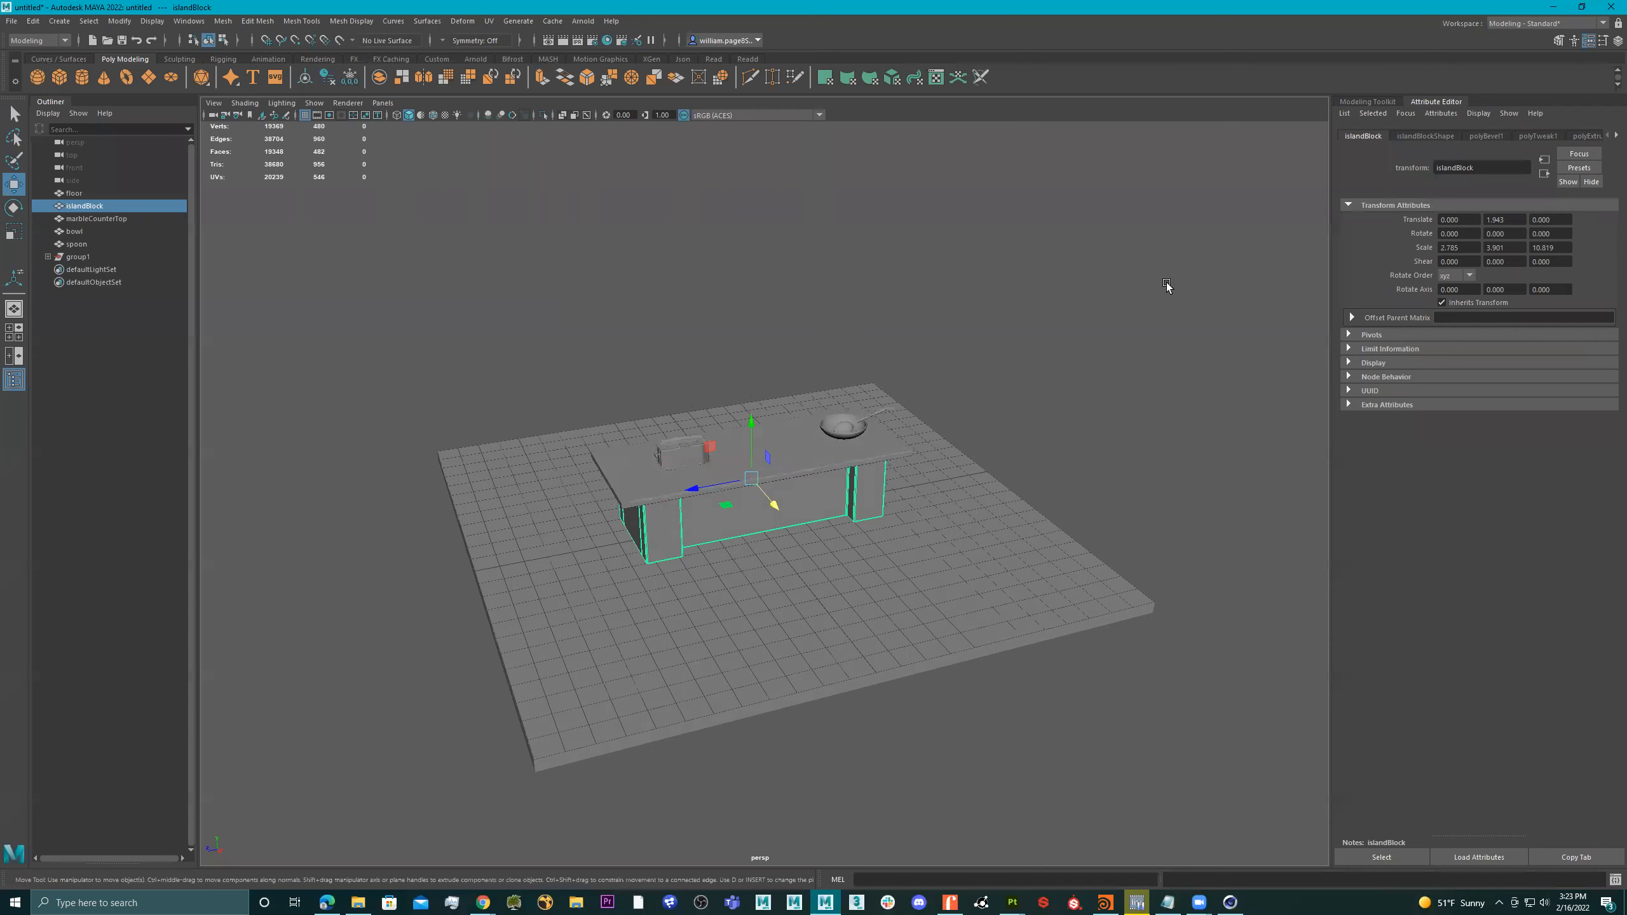
Select all the scene's models and delete their construction history
left_click_drag(1166, 285, 272, 752)
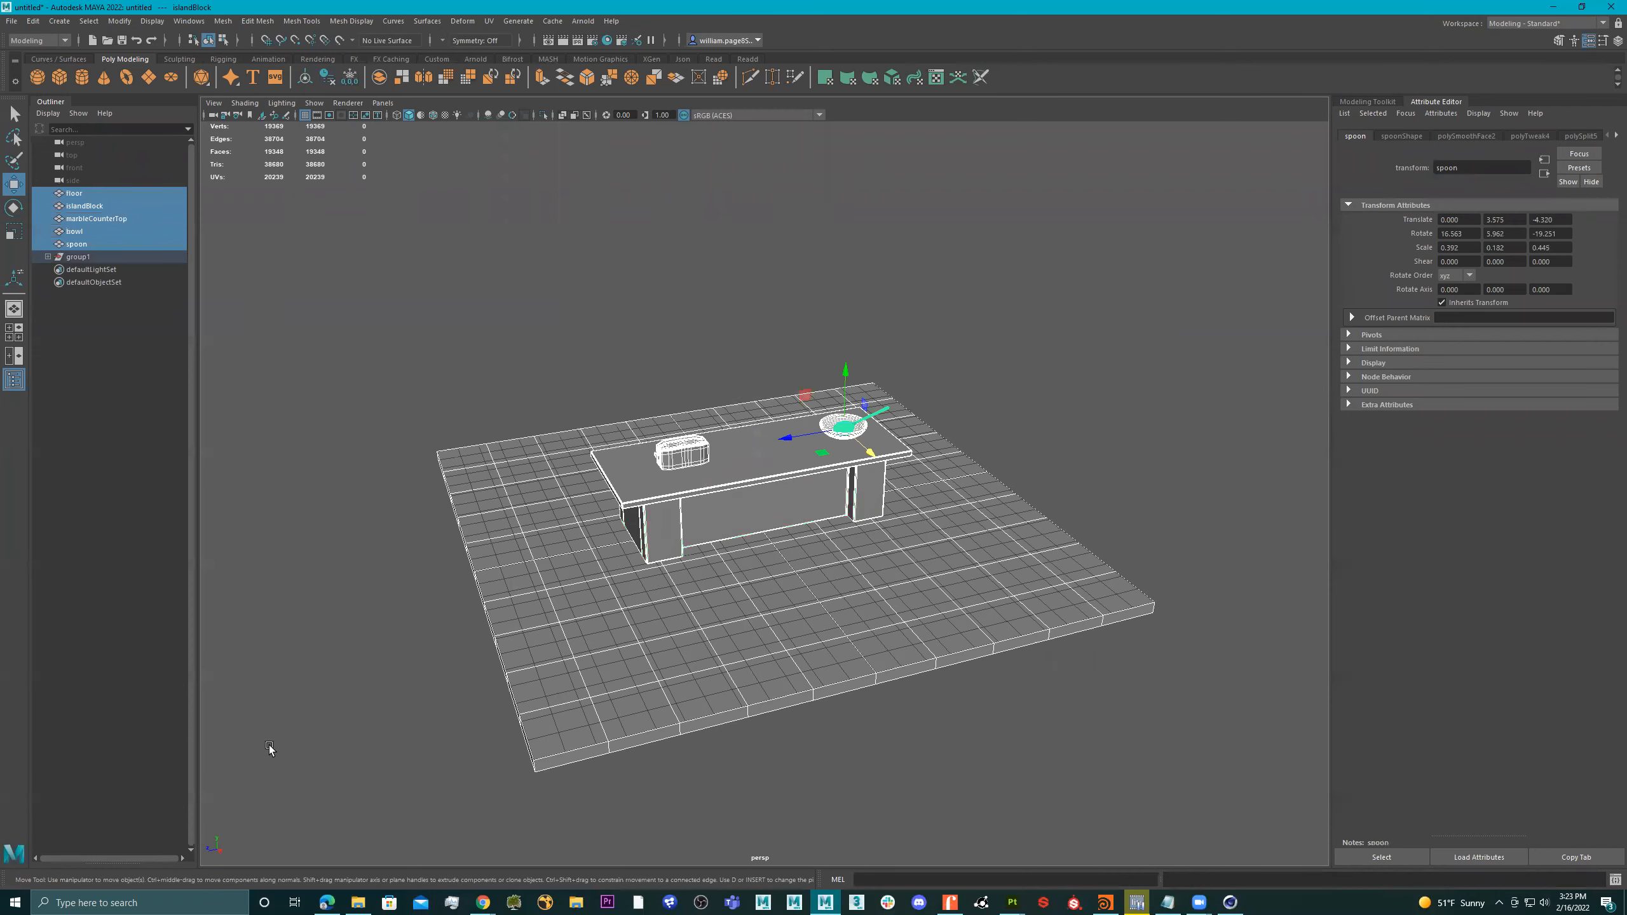
left_click(331, 79)
left_click_drag(618, 416, 593, 387, "alt")
Export the selected models as the FBX file maya_kitchenSetup in the Desktop\ABCD folder
left_click(12, 20)
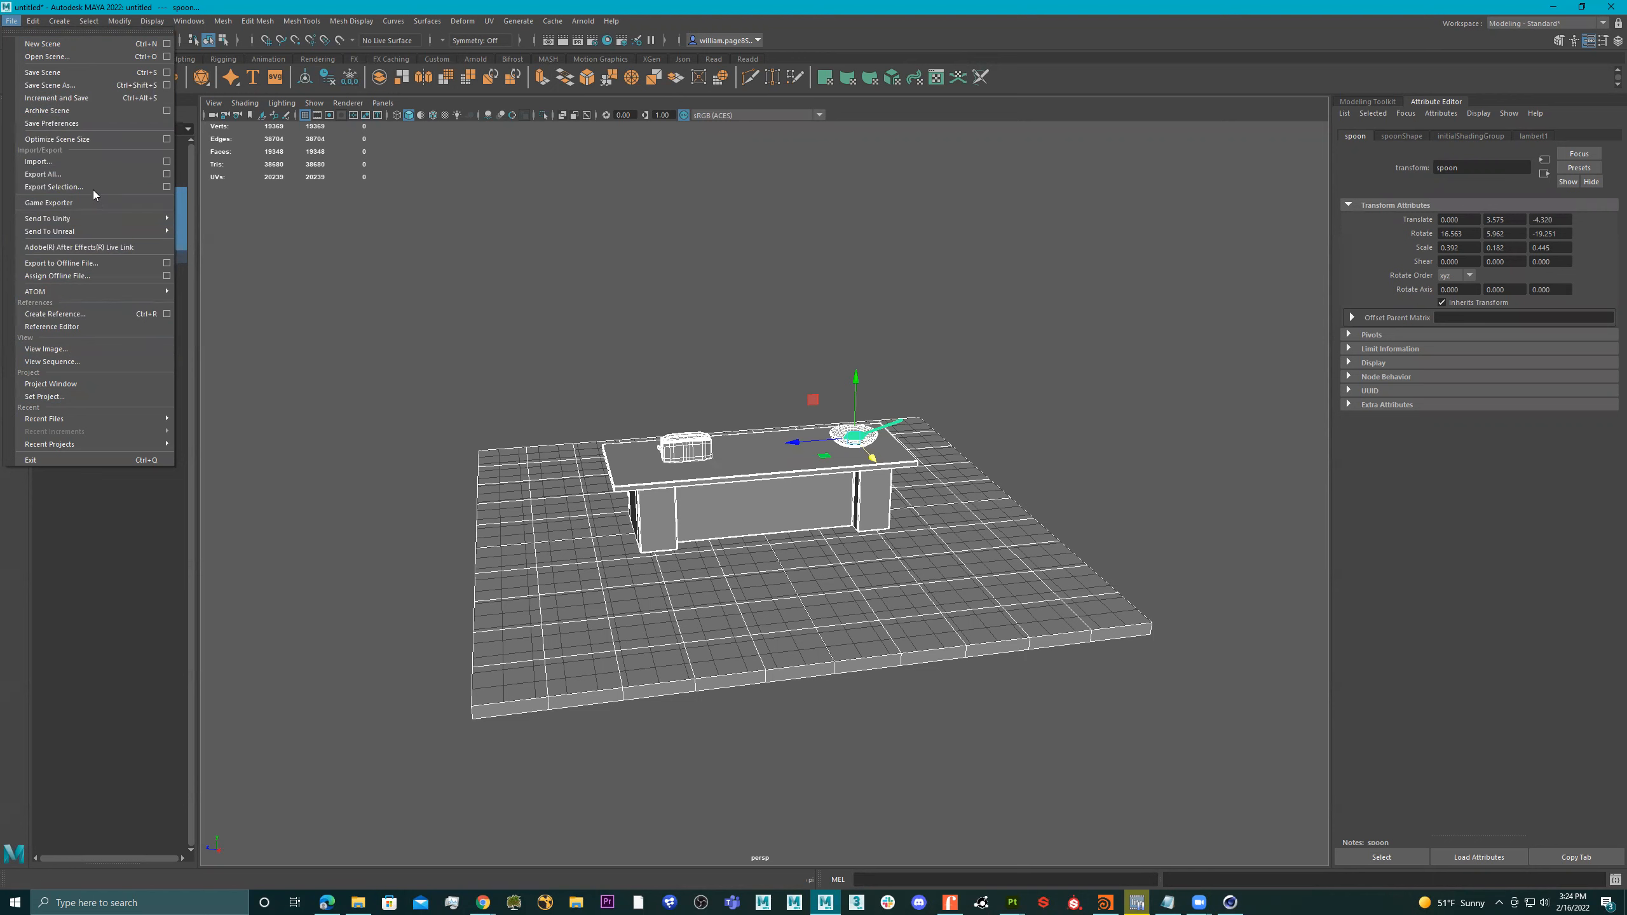
left_click(46, 186)
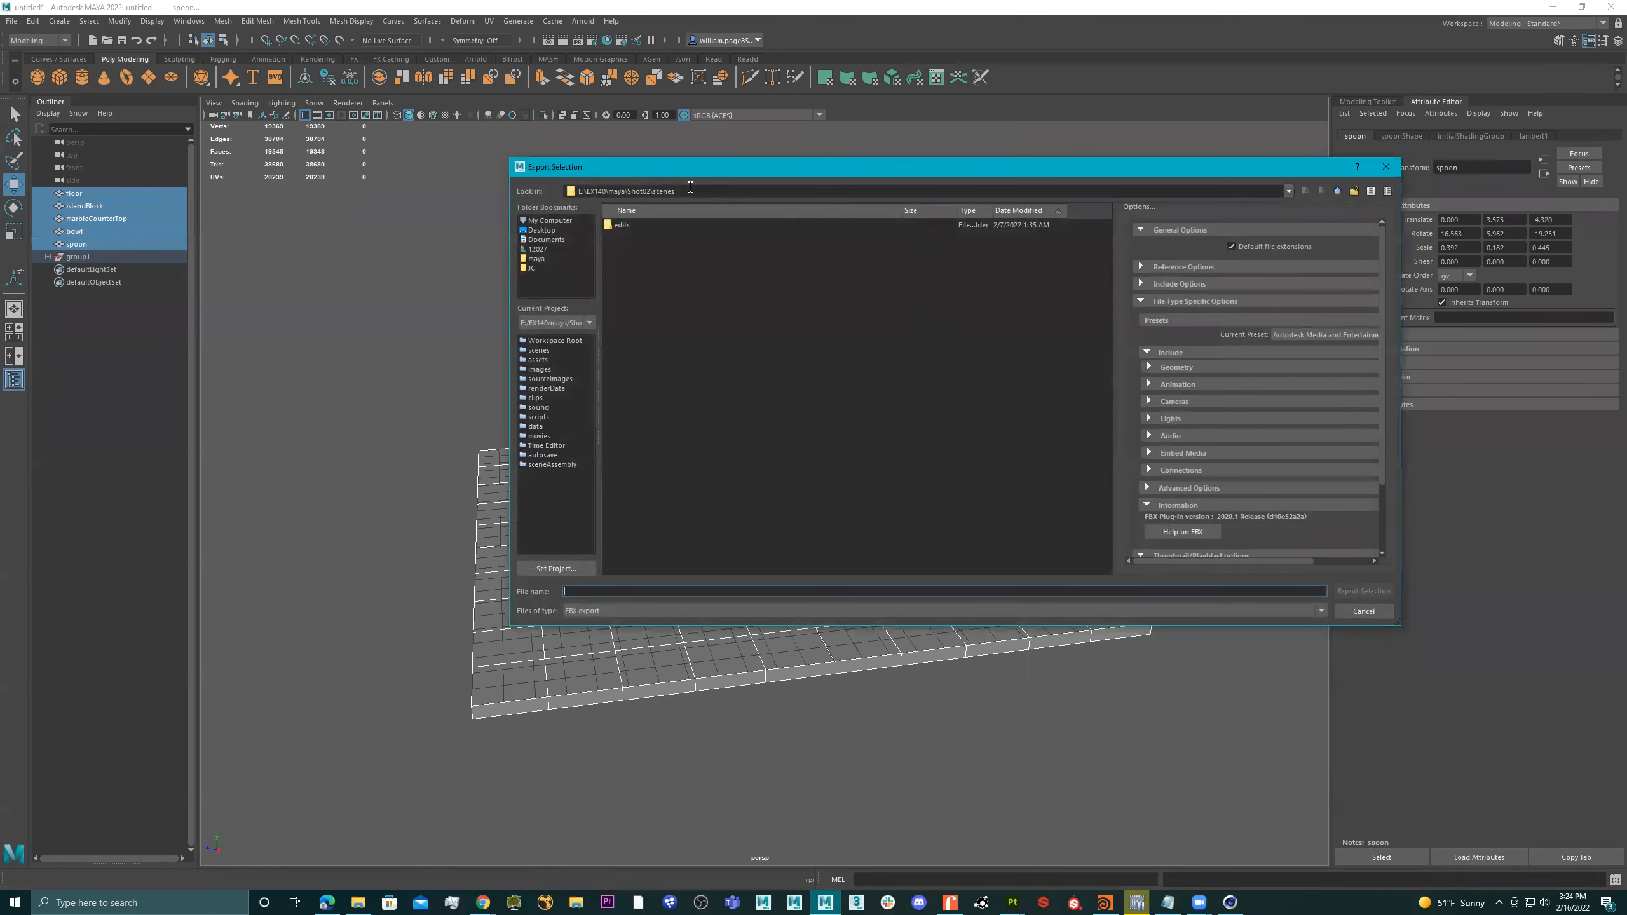
left_click_drag(699, 174, 0, 174)
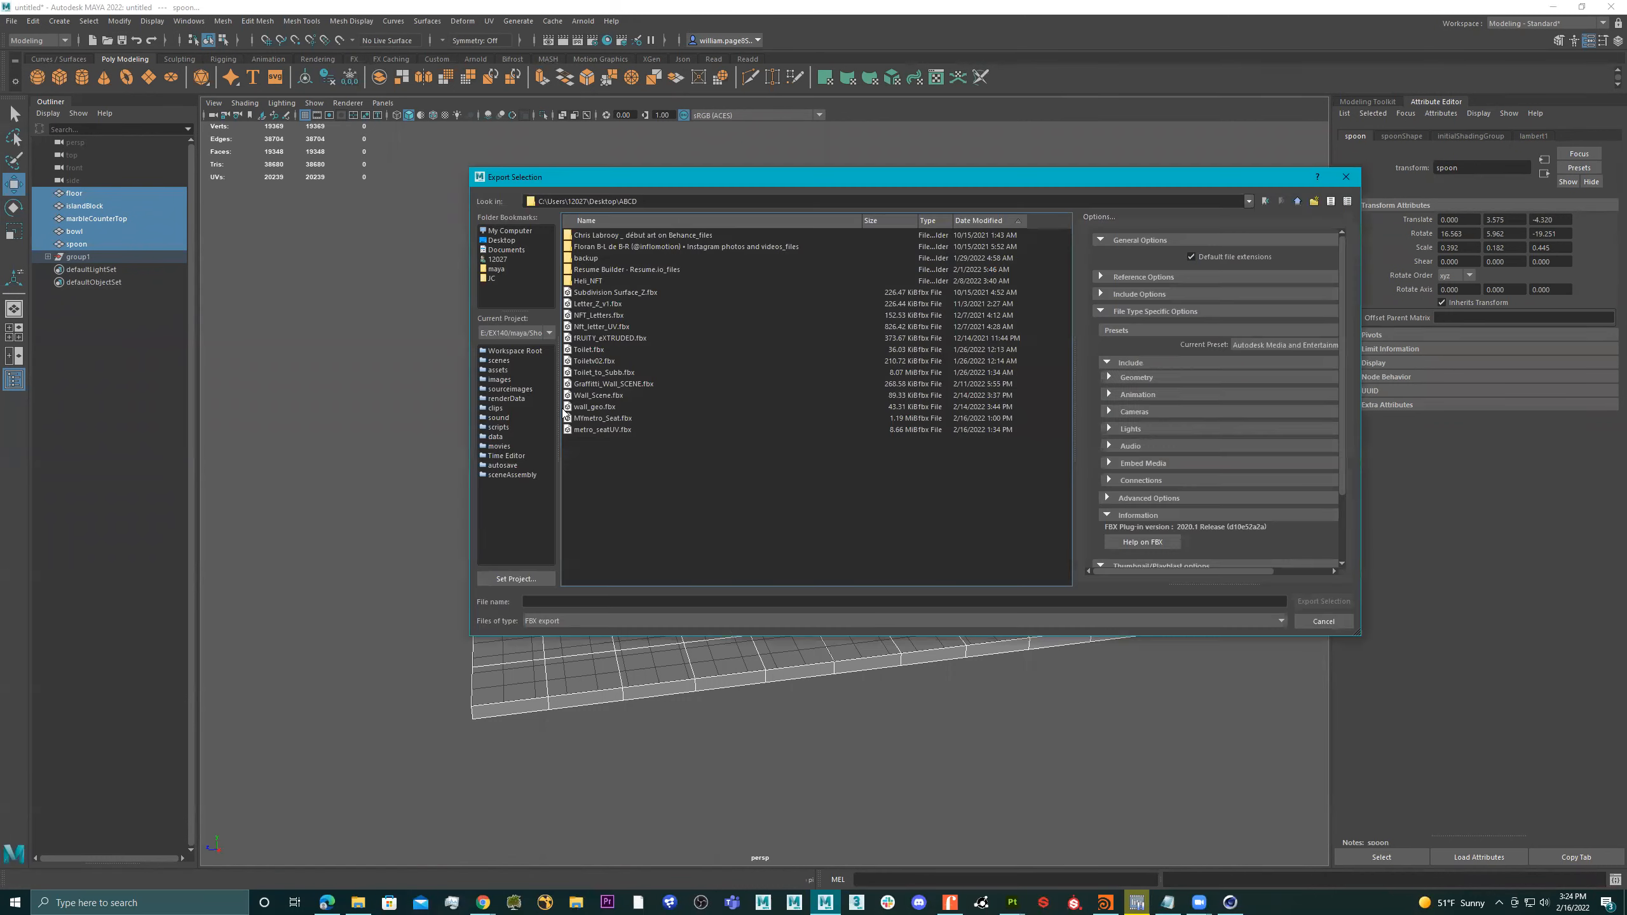
left_click(618, 602)
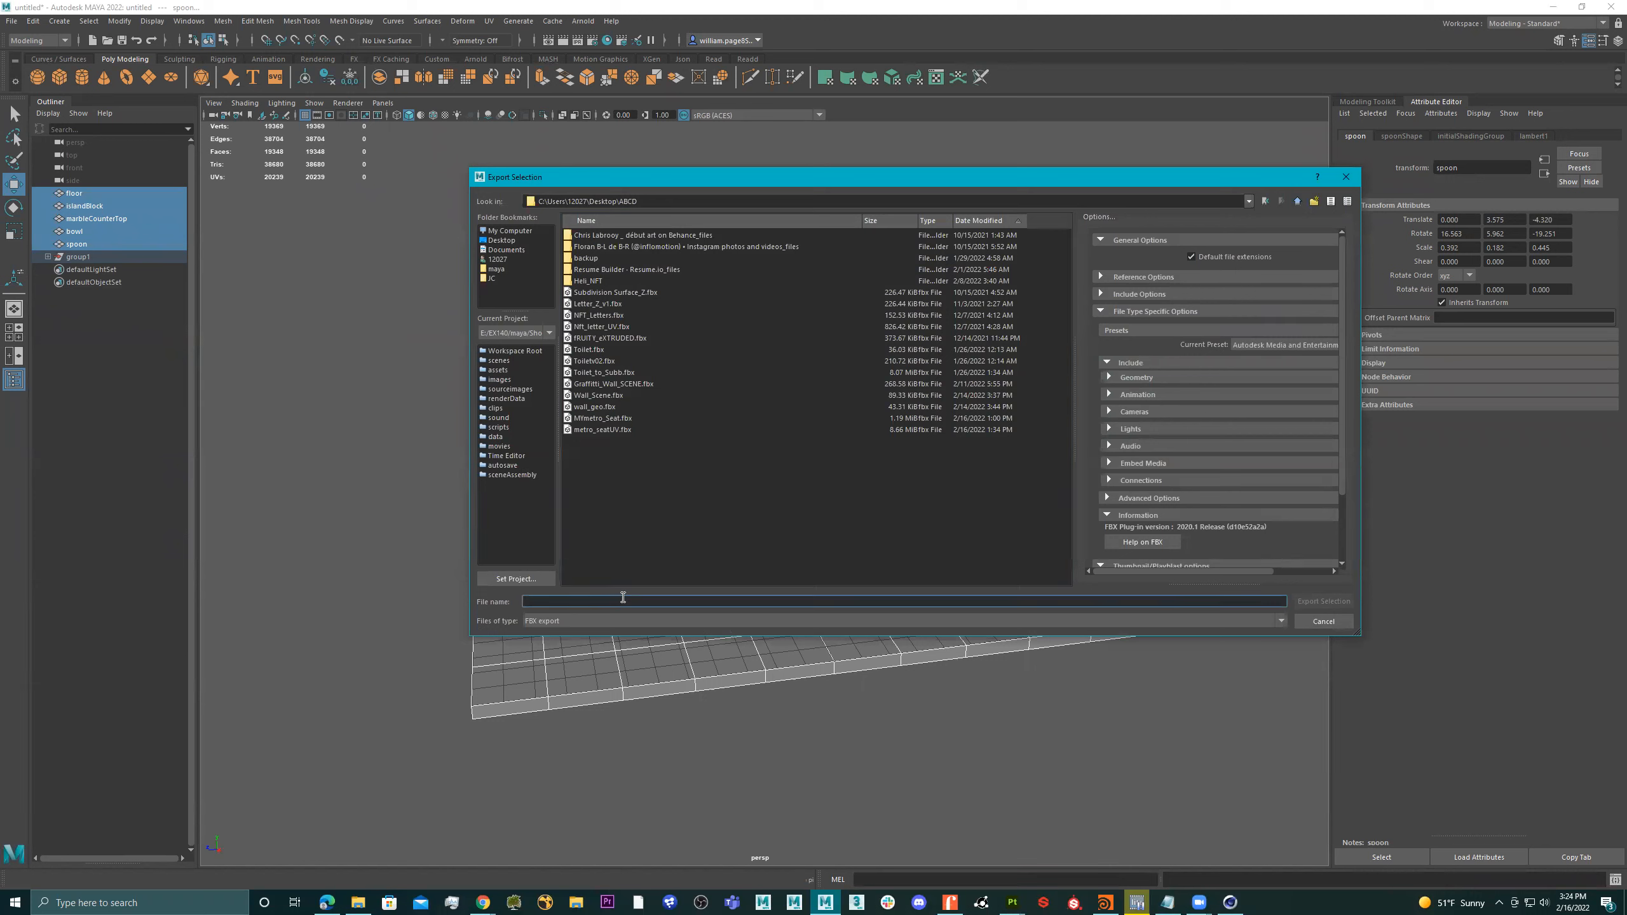
type("maya")
type("p")
key("Return")
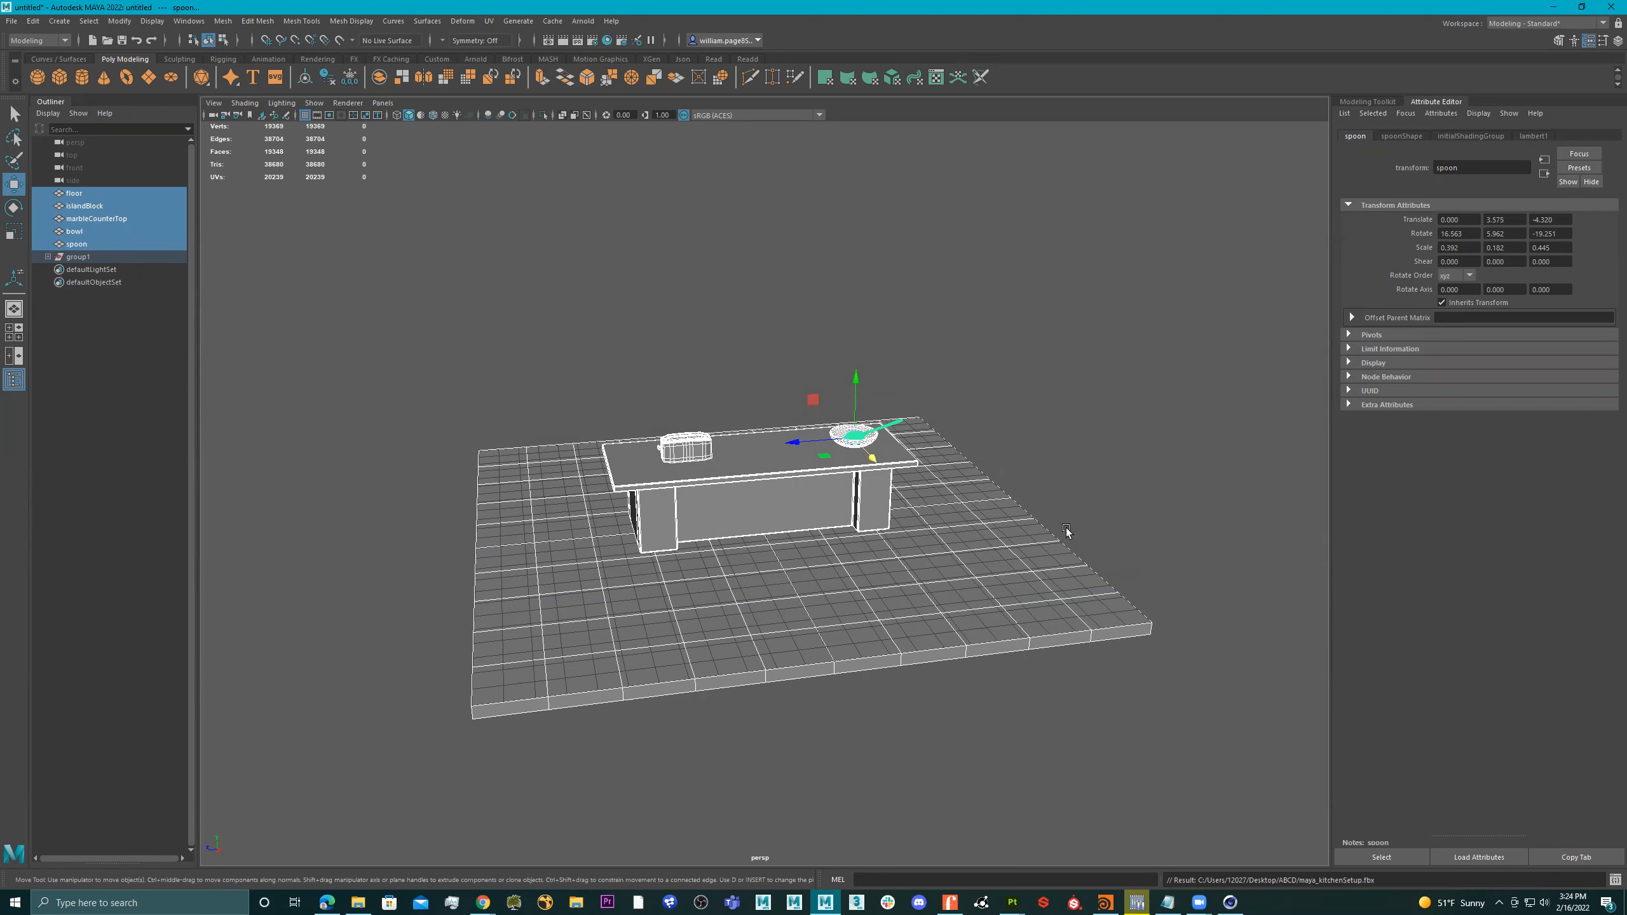
Check the exported file and the FBX file type in the Export Selection dialog, and close it without exporting
left_click_drag(713, 471, 694, 410, "alt")
left_click(11, 20)
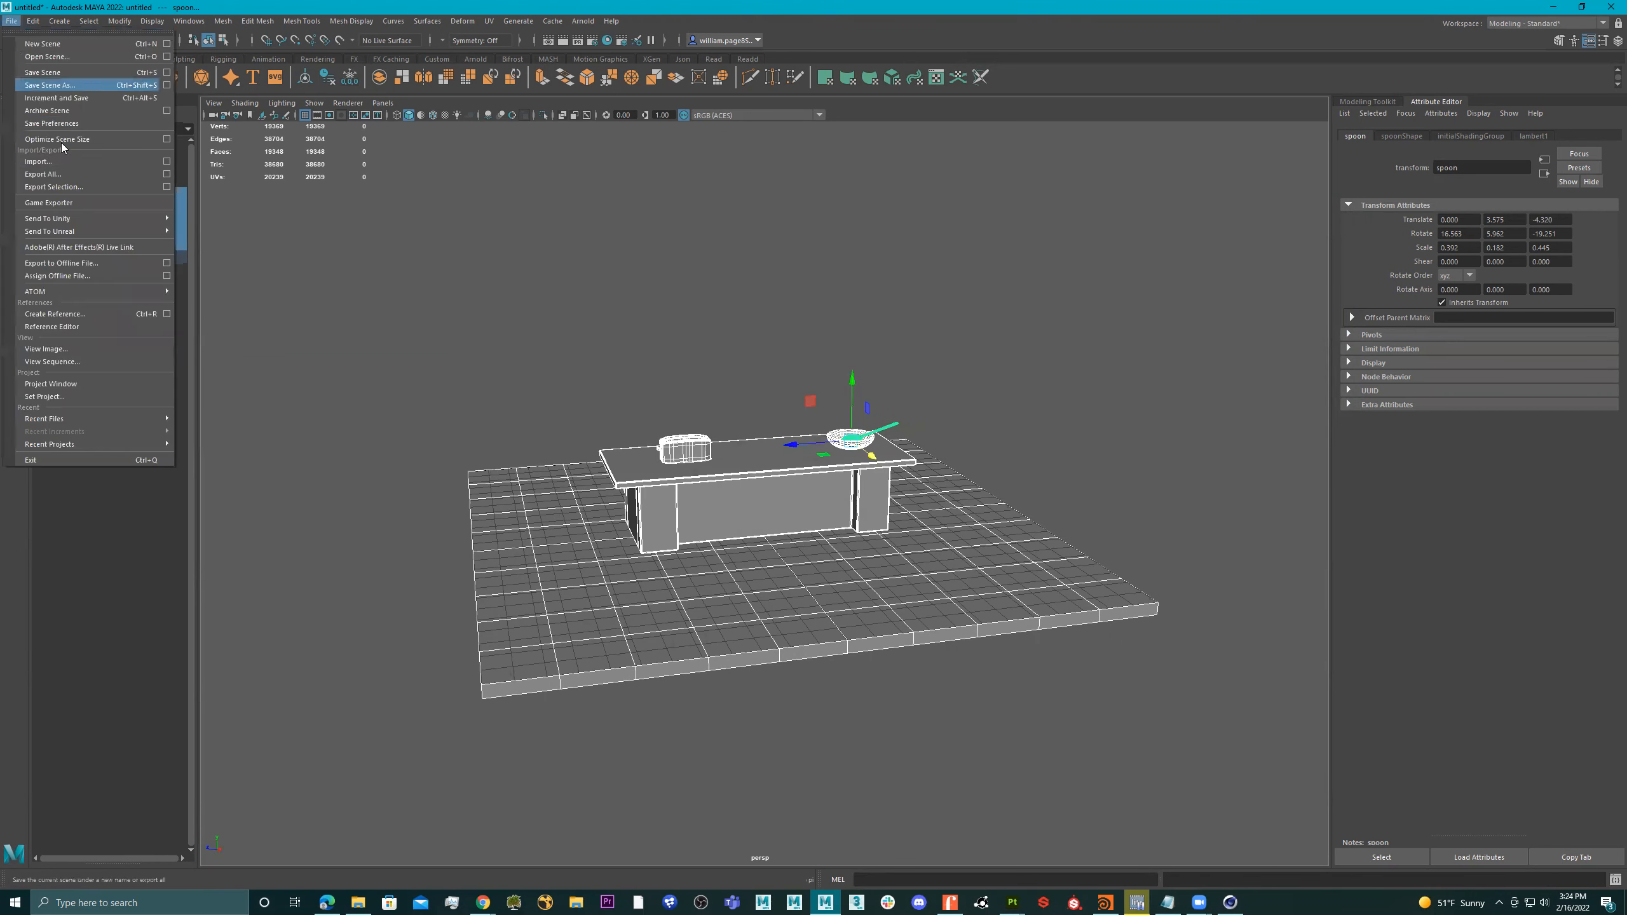
left_click(55, 187)
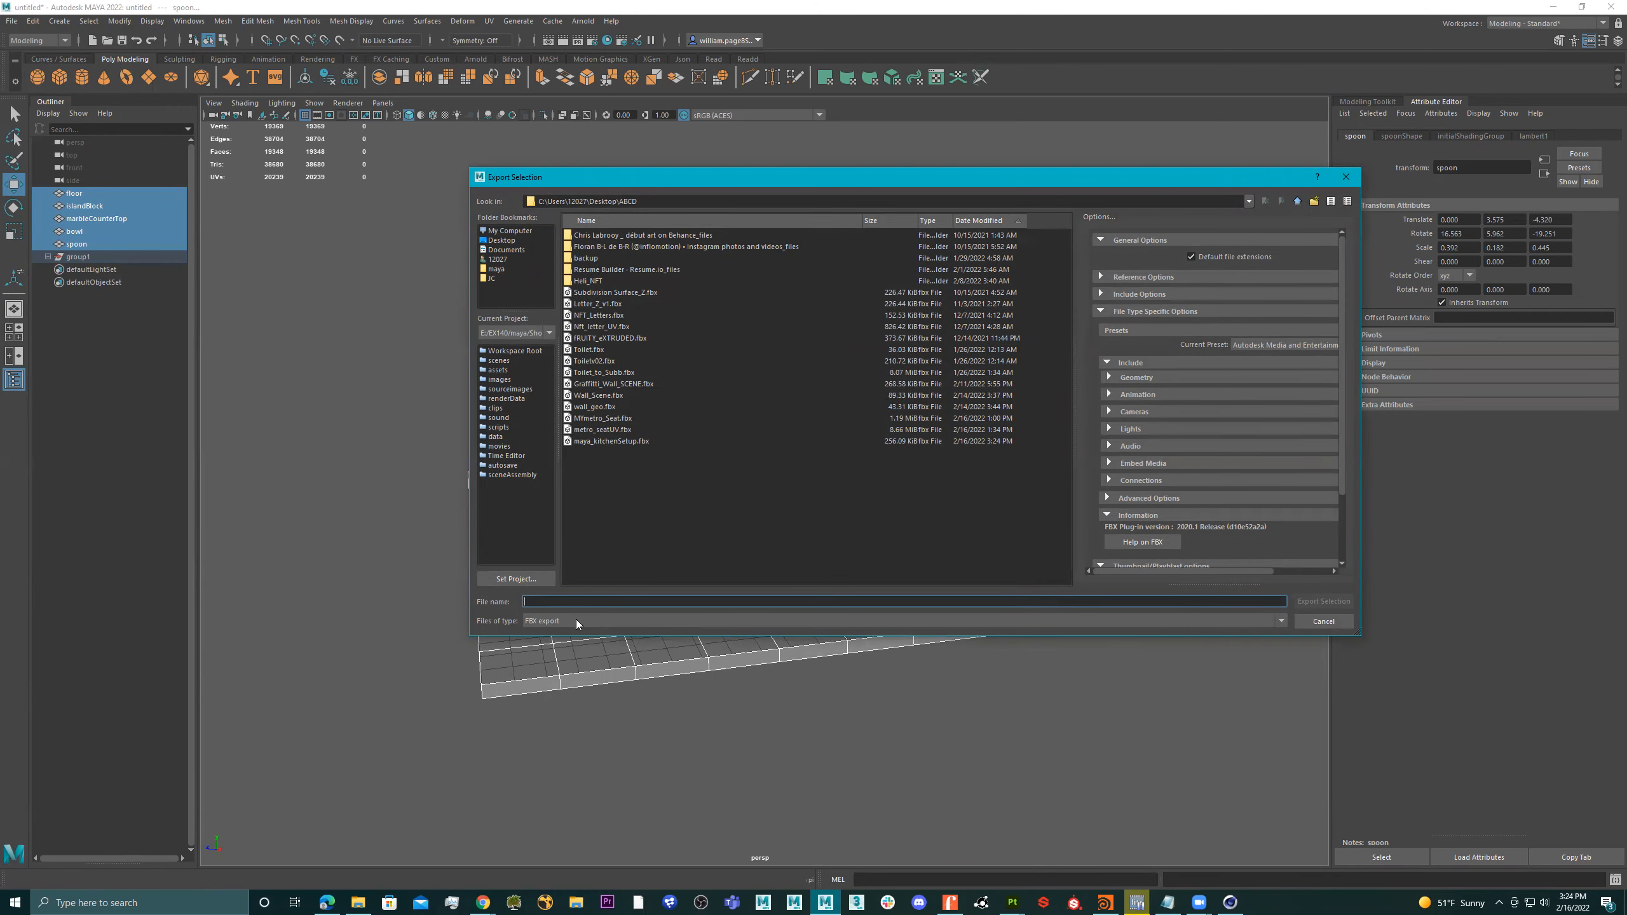
left_click(1323, 620)
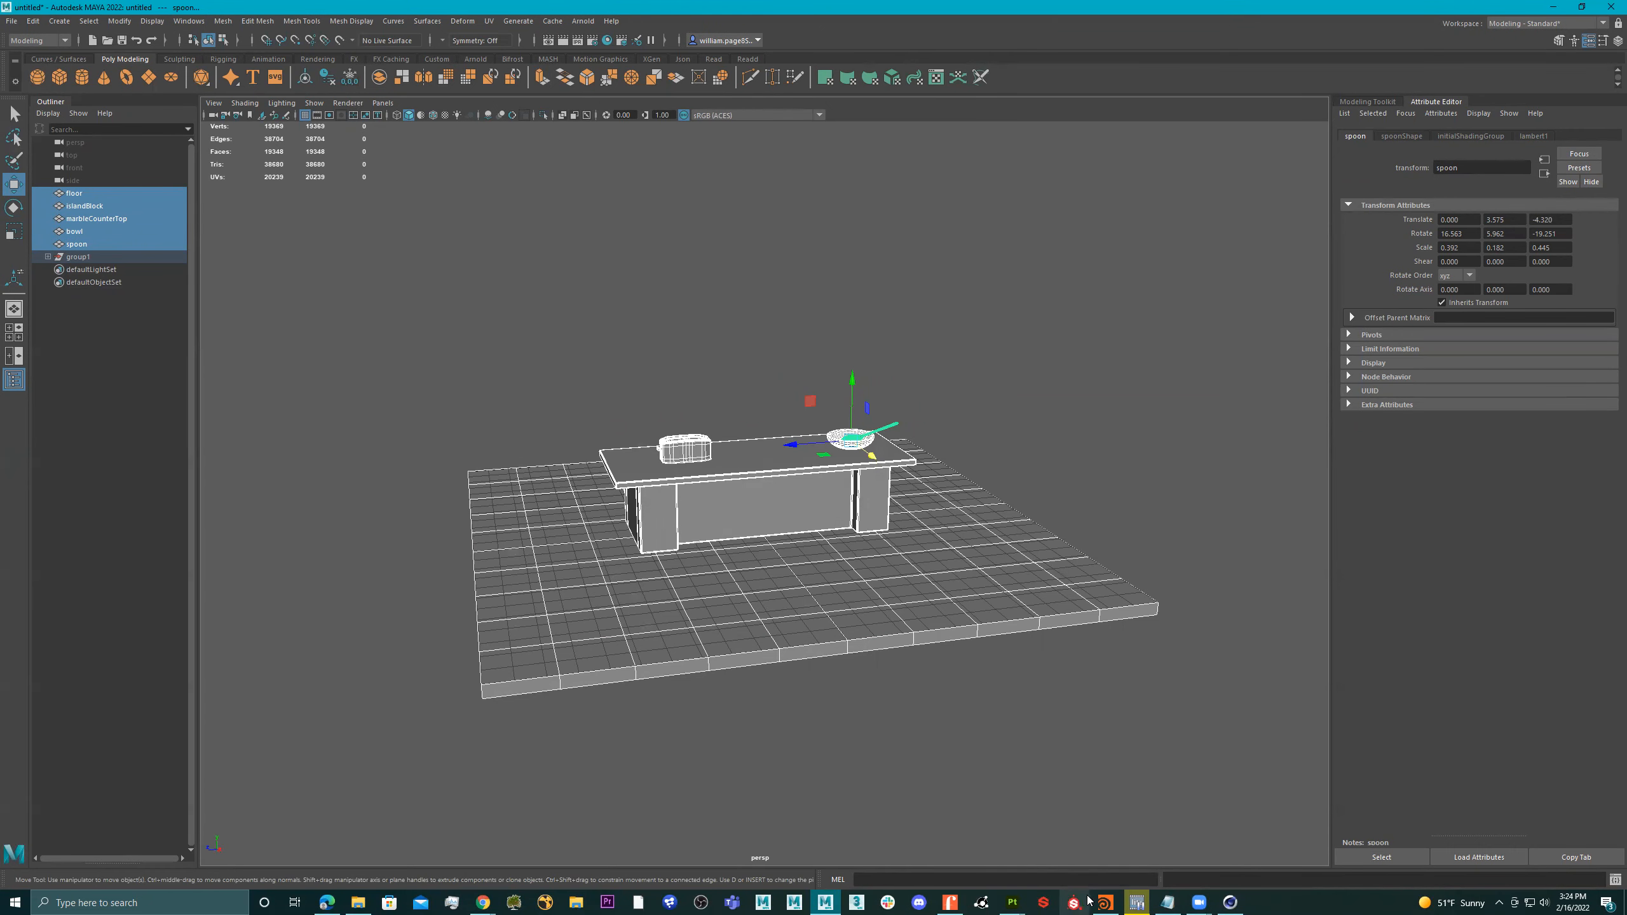
Switch to Houdini, go up to the object level and show an empty area of the network
left_click(1105, 901)
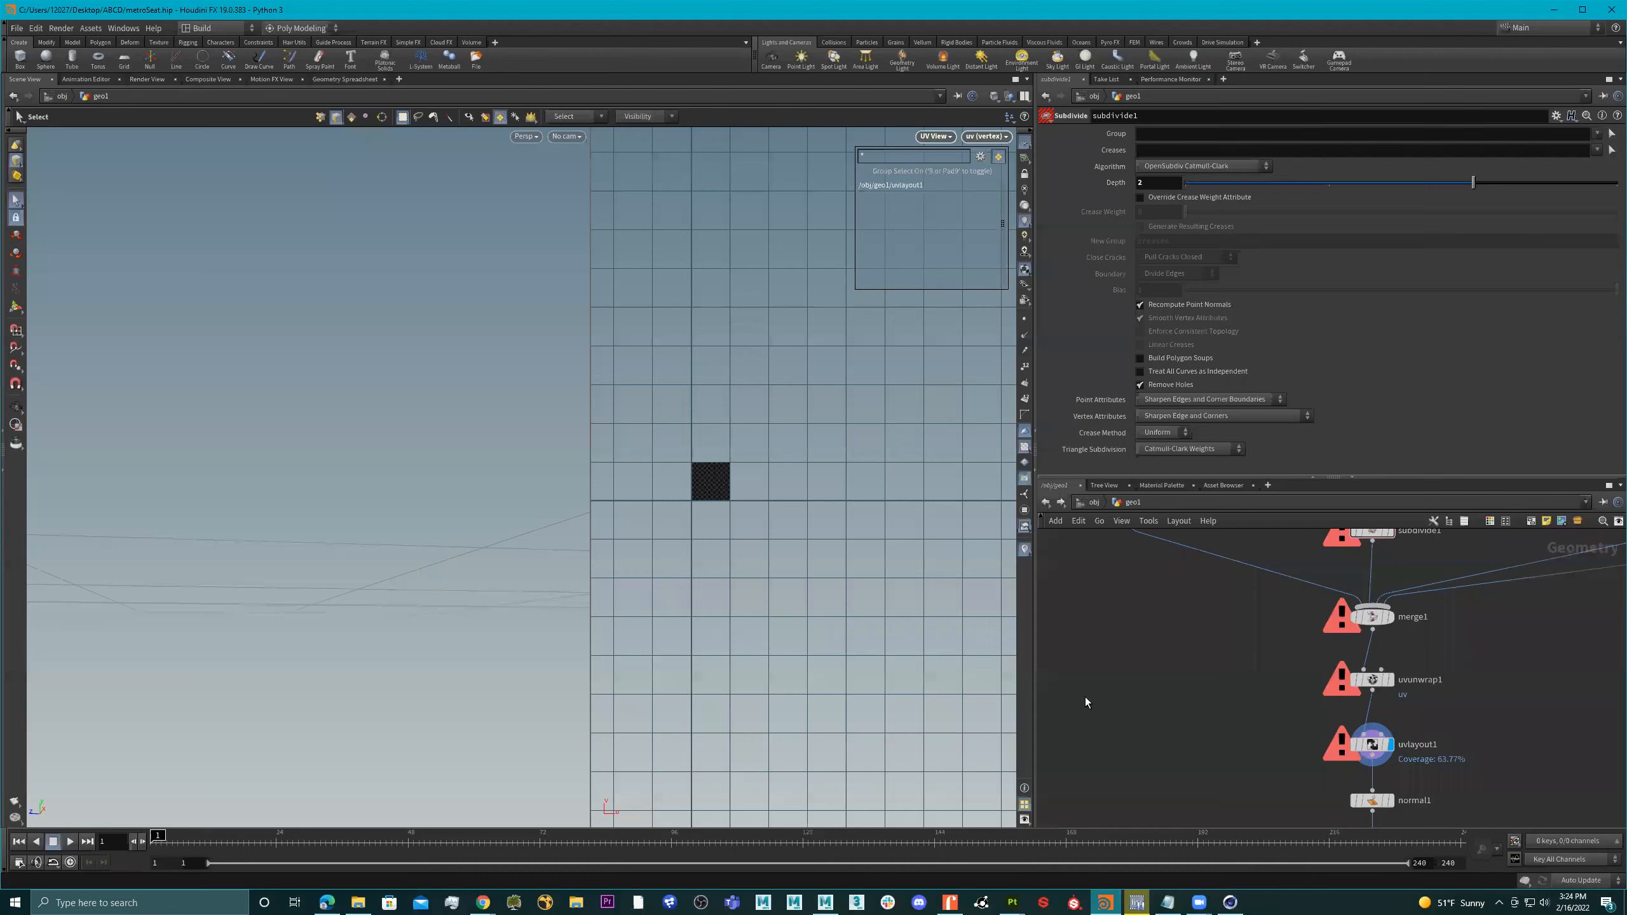
left_click(1078, 502)
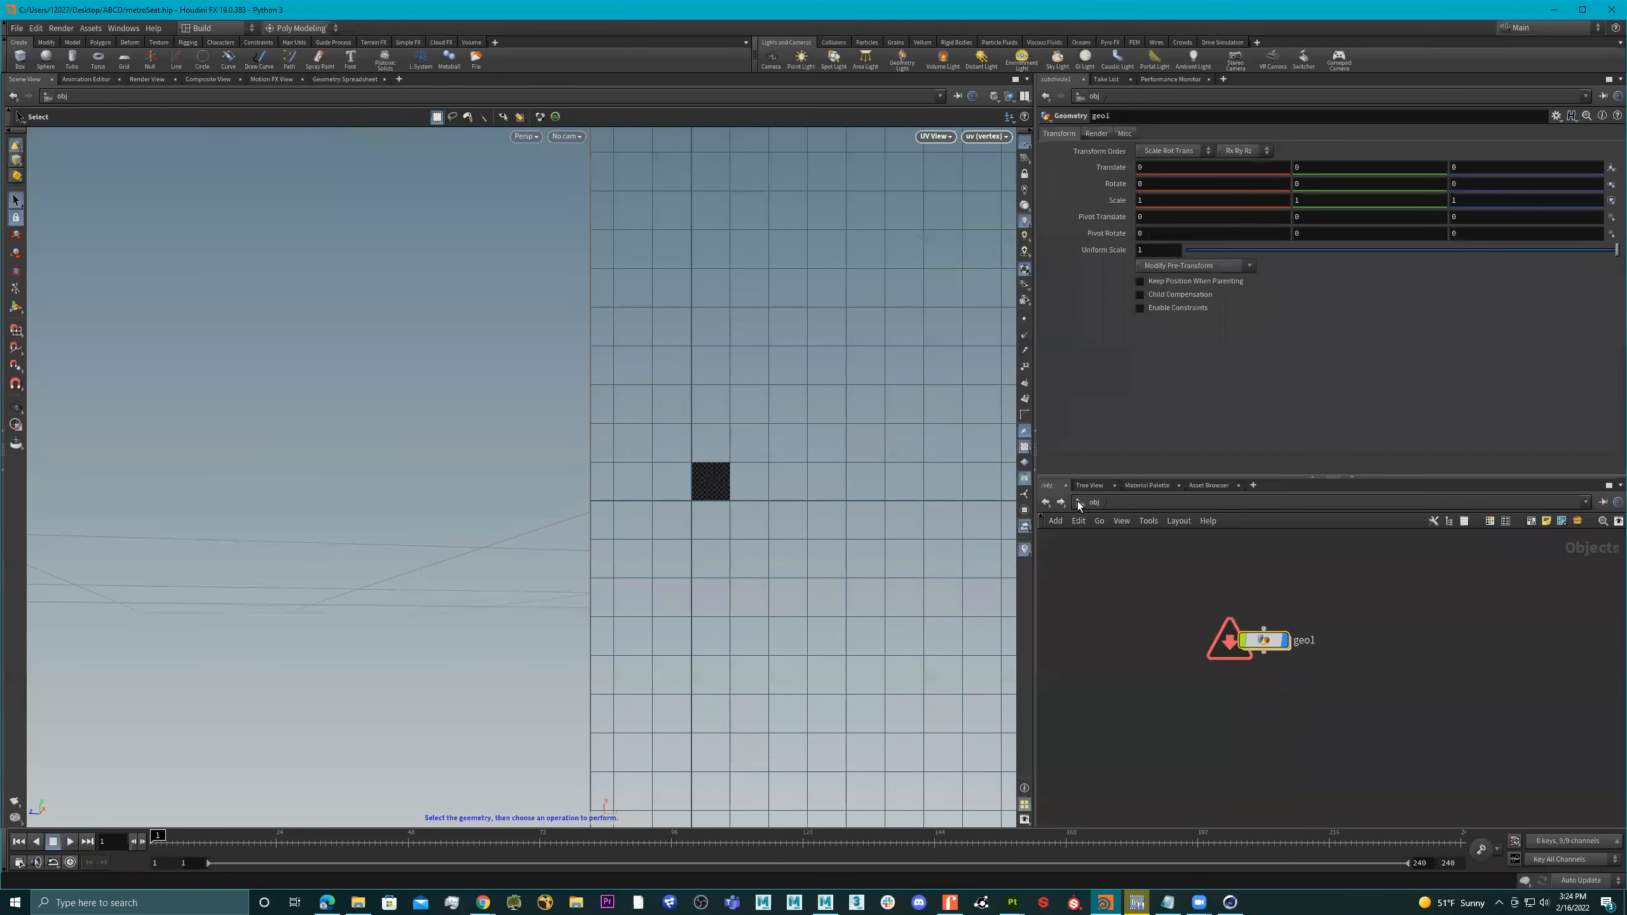
scroll(1384, 666, "down", 3)
middle_click_drag(1337, 678, 1056, 714)
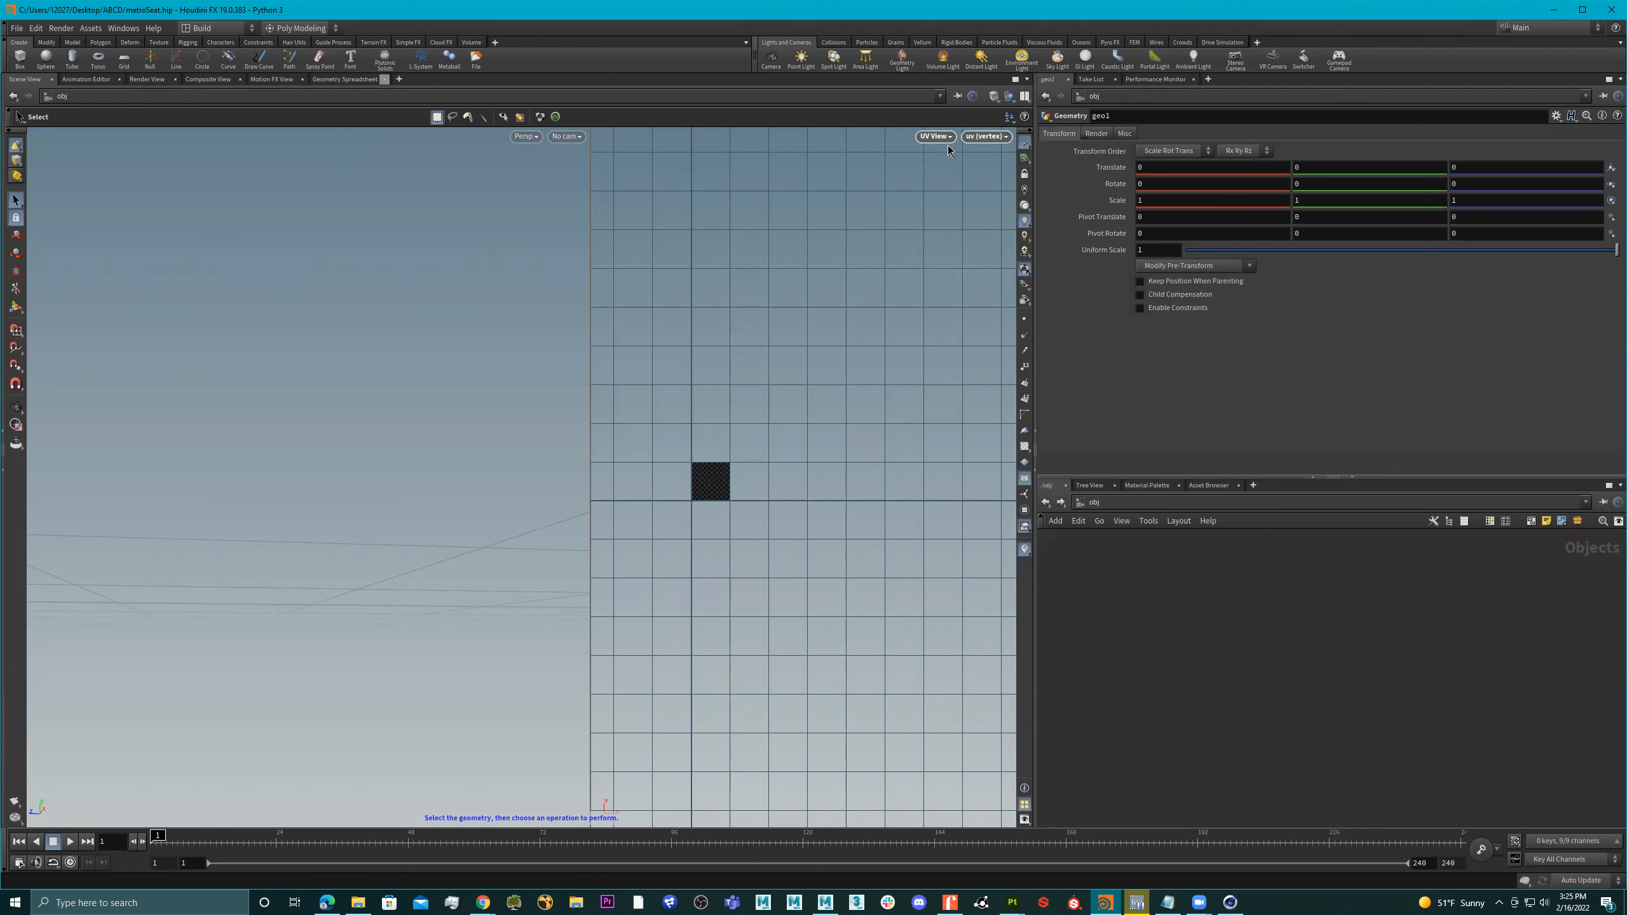
Change the viewport to a single perspective view and reset it to the home position at the grid origin
left_click(1024, 95)
left_click(1050, 110)
key("1")
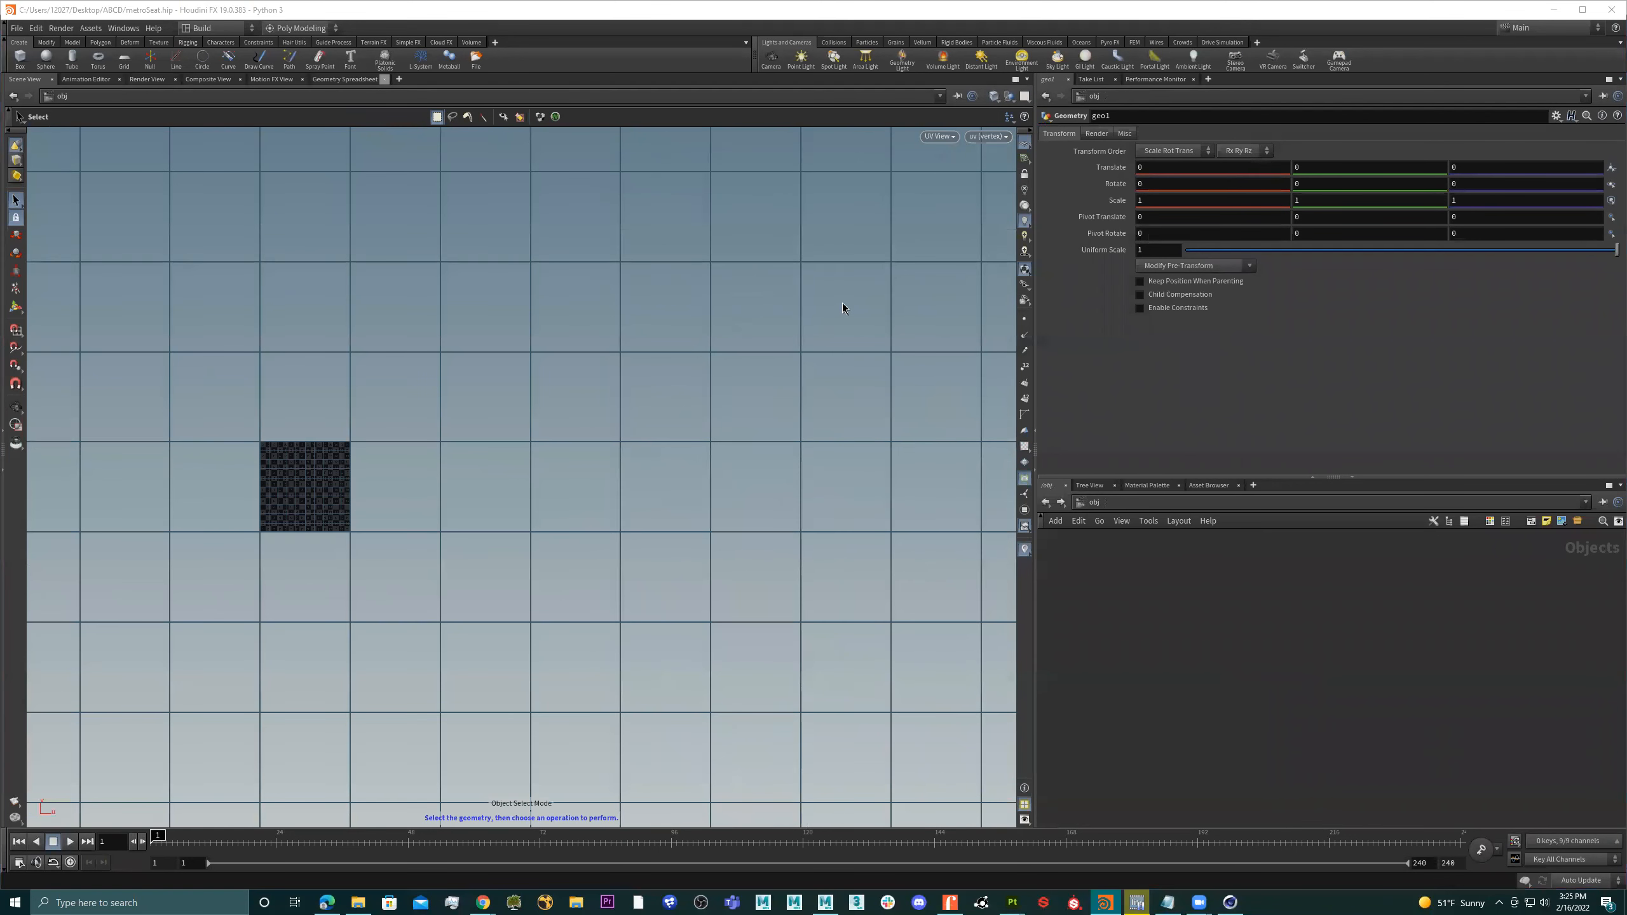
key("space+1")
left_click_drag(737, 414, 681, 397, "alt")
middle_click_drag(681, 397, 896, 128, "alt")
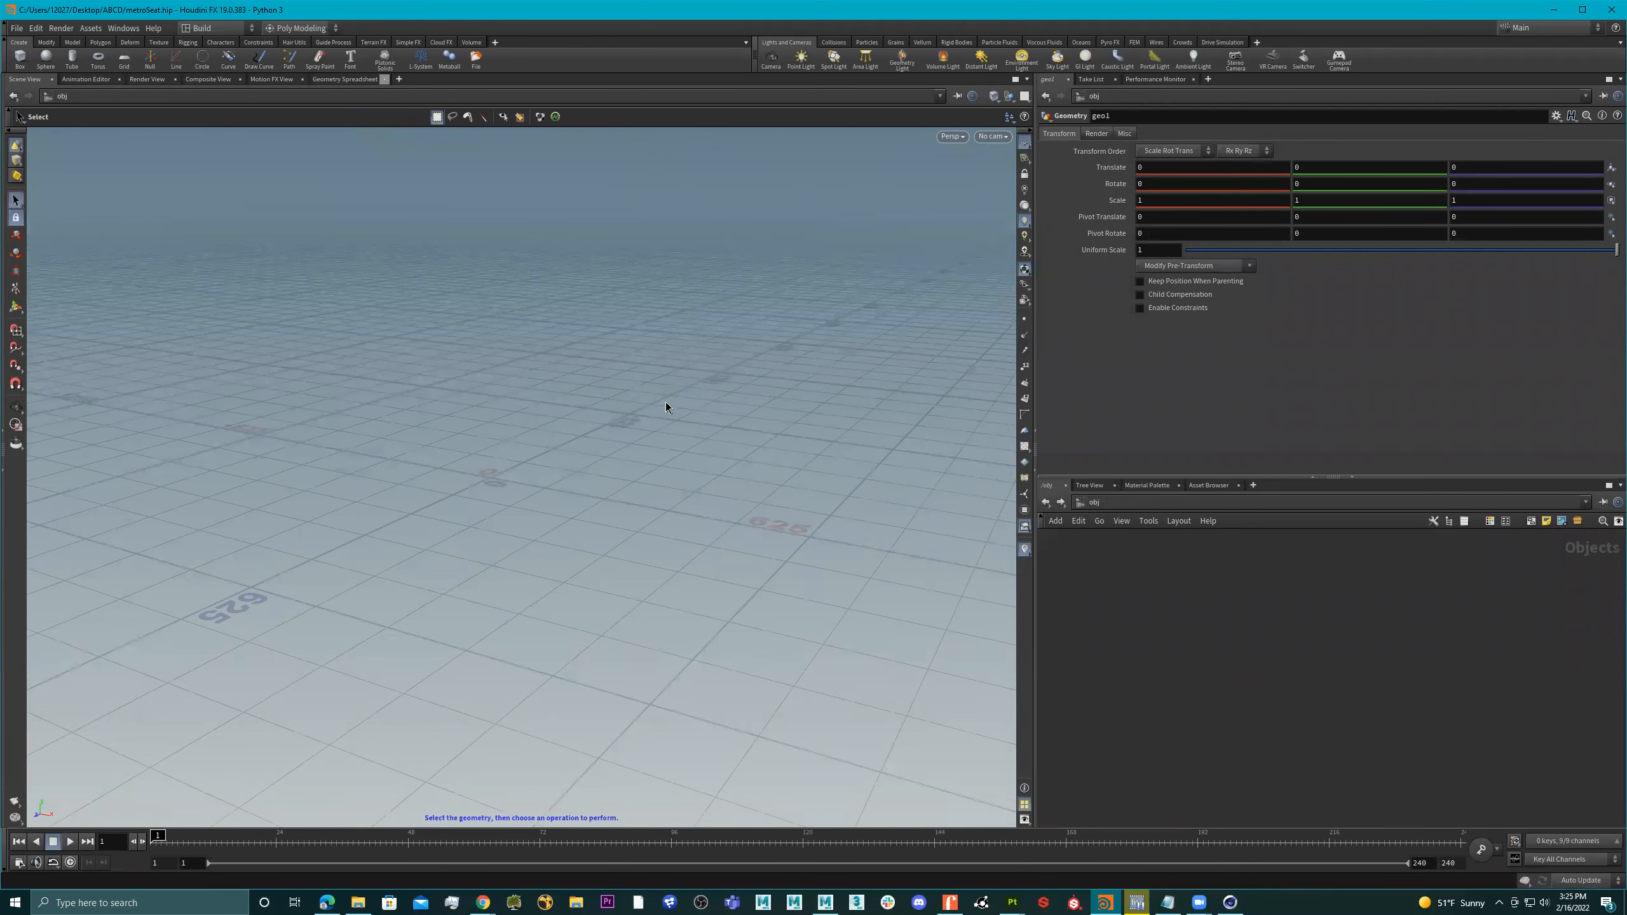
key("space+h")
left_click_drag(559, 407, 596, 375, "alt")
key("s")
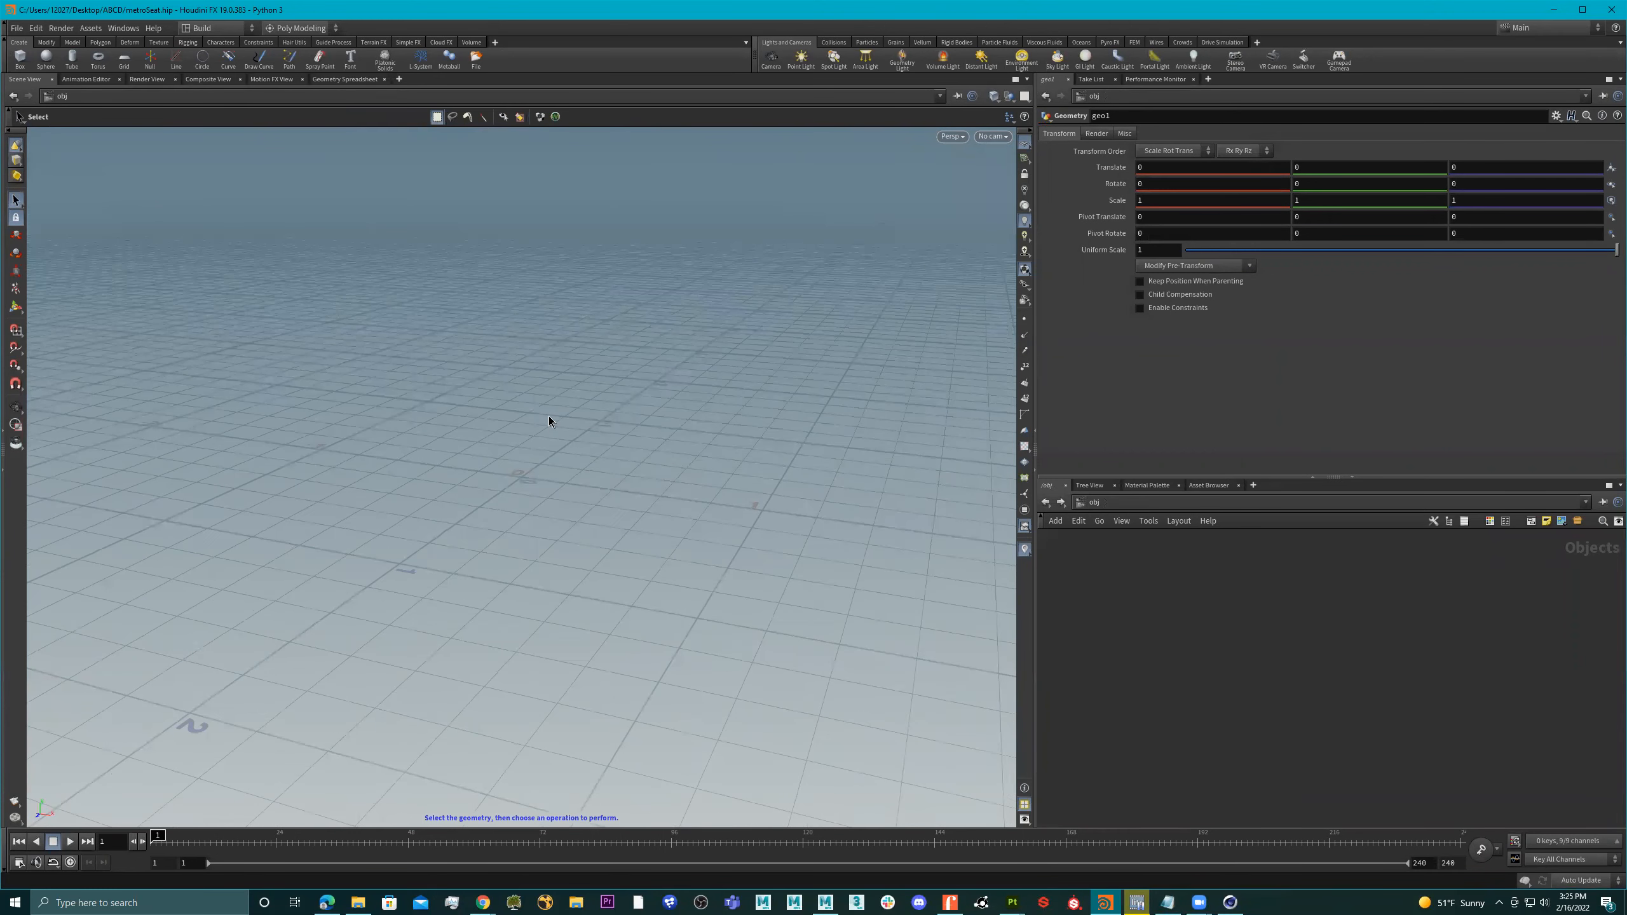
left_click_drag(661, 437, 505, 449, "alt")
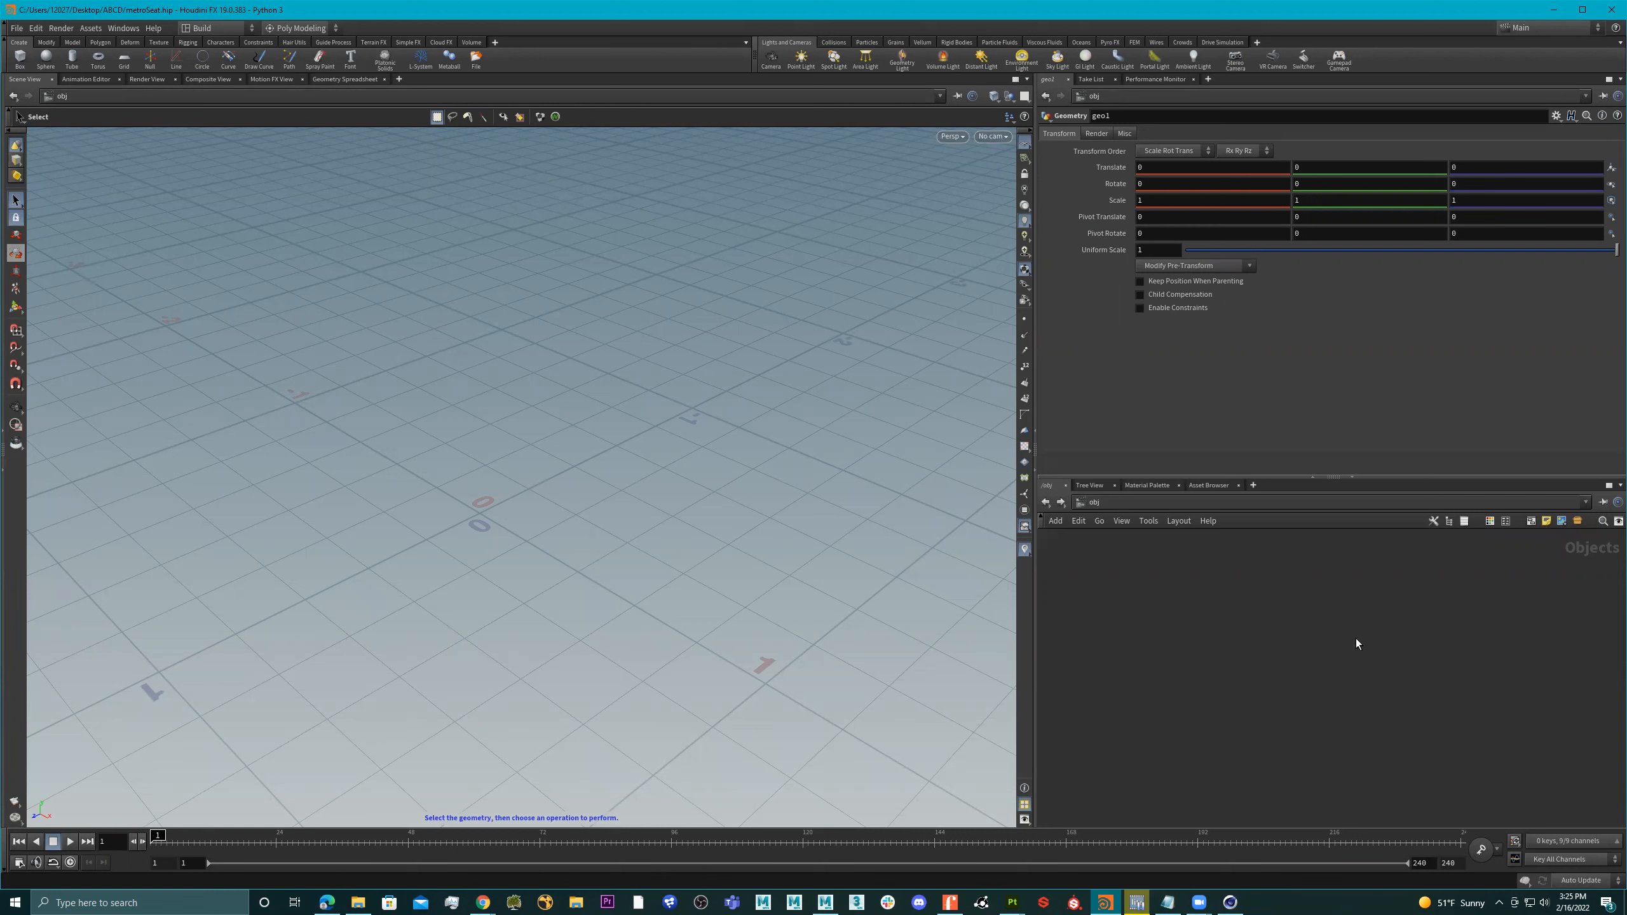
Inspect the MYmetro_Seat file node inside the geo1 object, and return to the object level
middle_click_drag(1147, 678, 1250, 683)
scroll(1234, 665, "down", 3)
scroll(1185, 666, "up", 4)
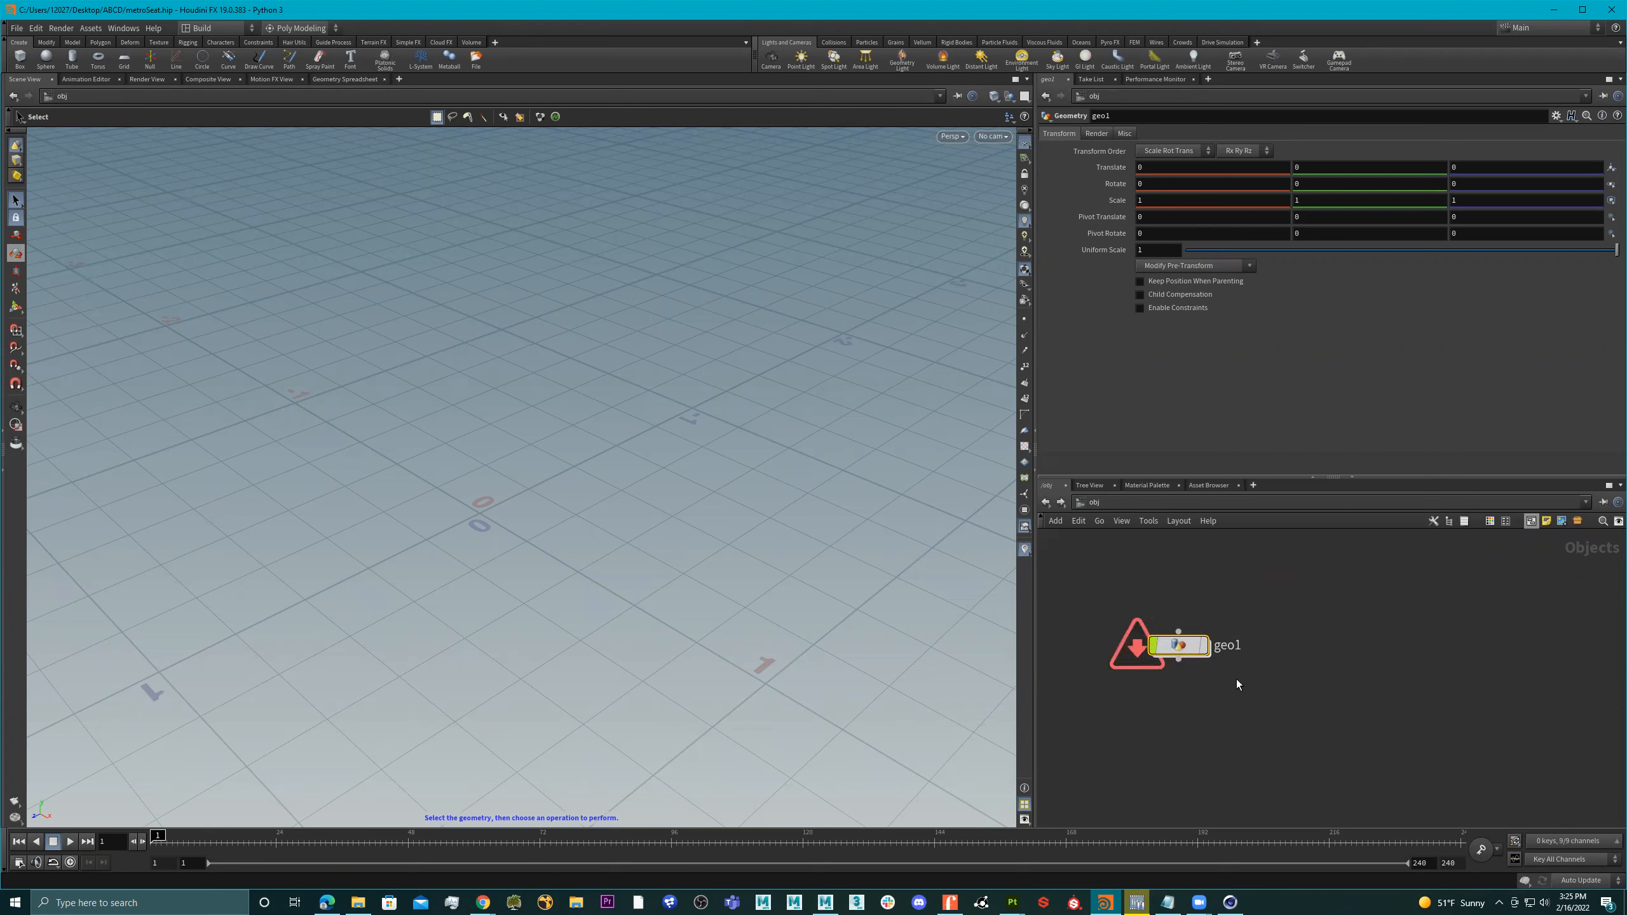
scroll(1154, 640, "up", 3)
left_click(1258, 650)
right_click_drag(648, 522, 600, 479, "alt")
right_click_drag(609, 382, 607, 481, "alt")
left_click_drag(673, 517, 721, 577, "alt")
double_click(1200, 661)
scroll(1283, 634, "up", 5)
left_click(1256, 662)
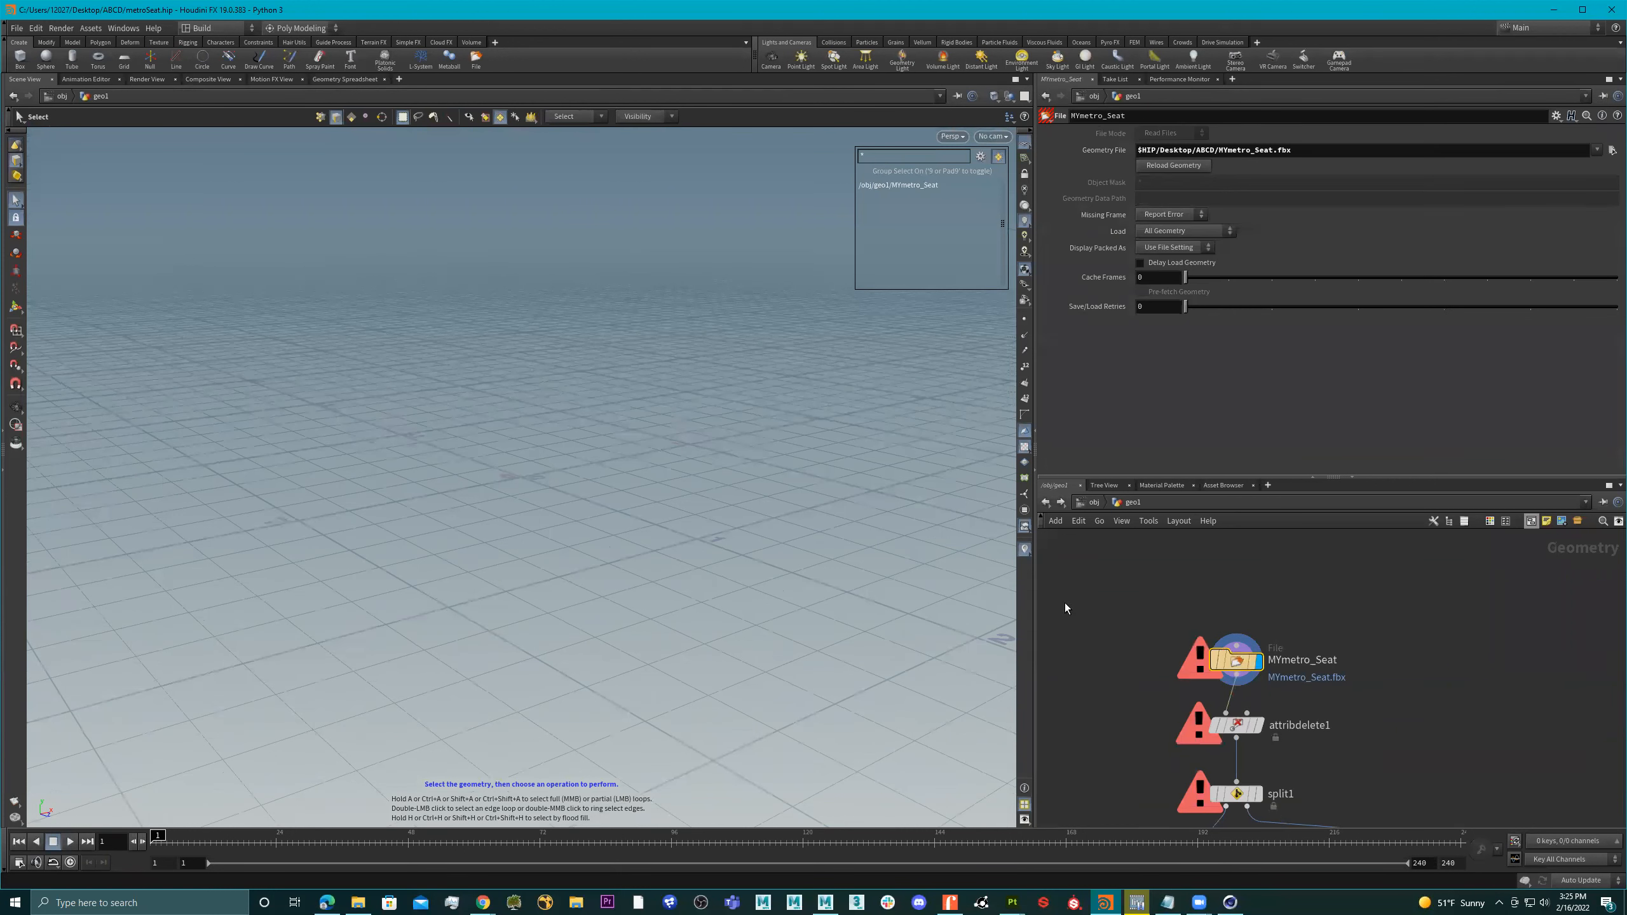
key("u")
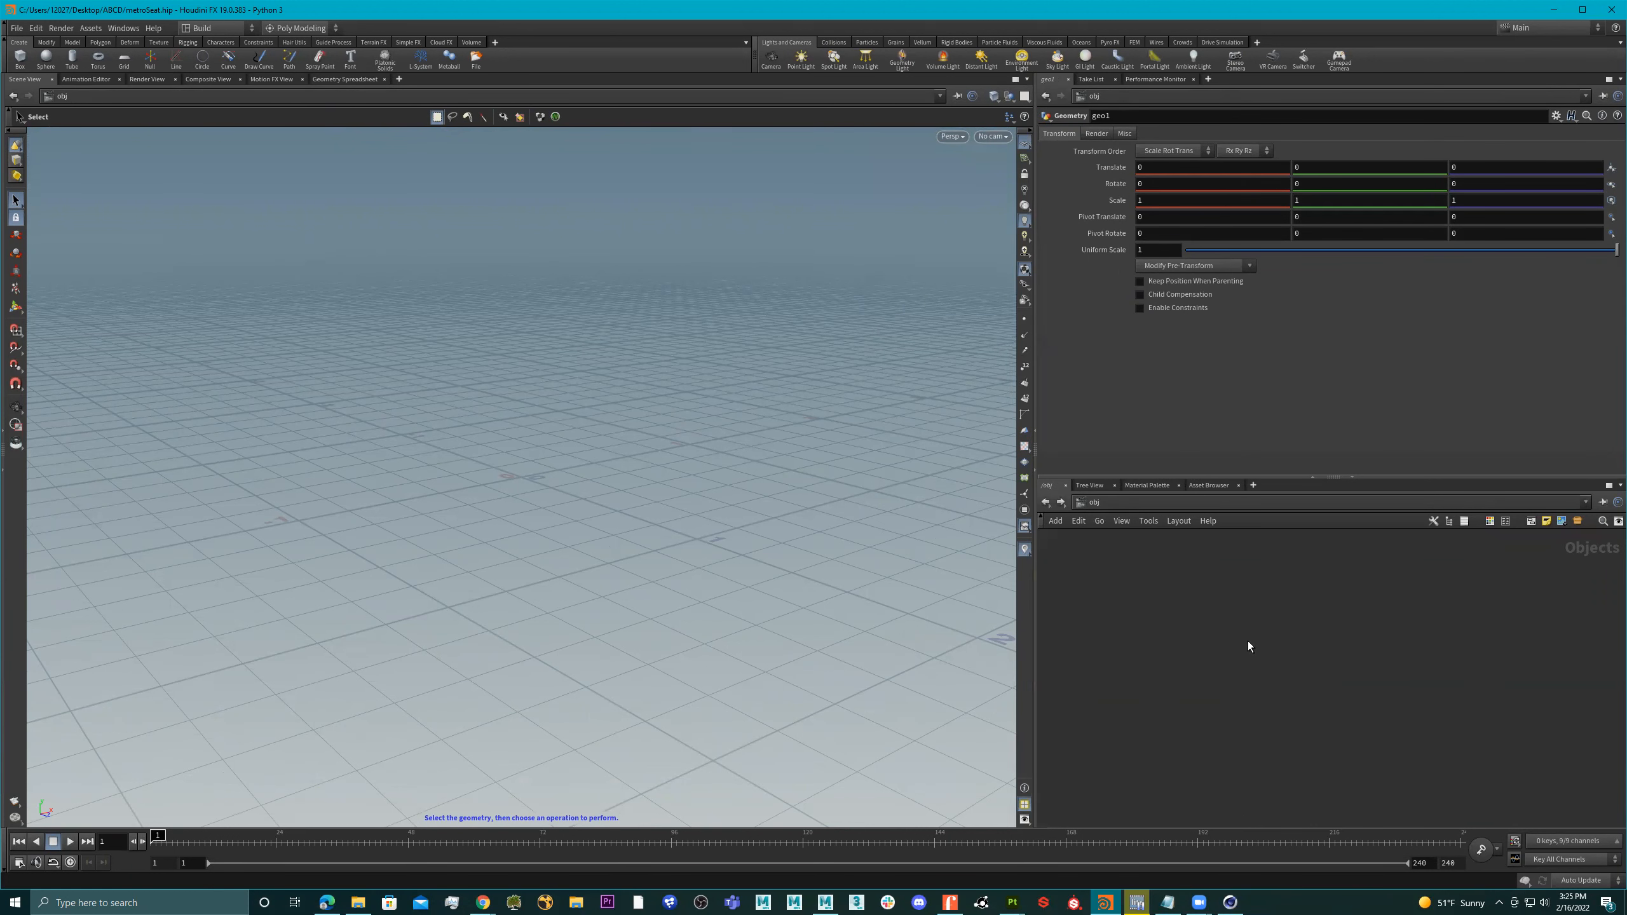
key("Tab")
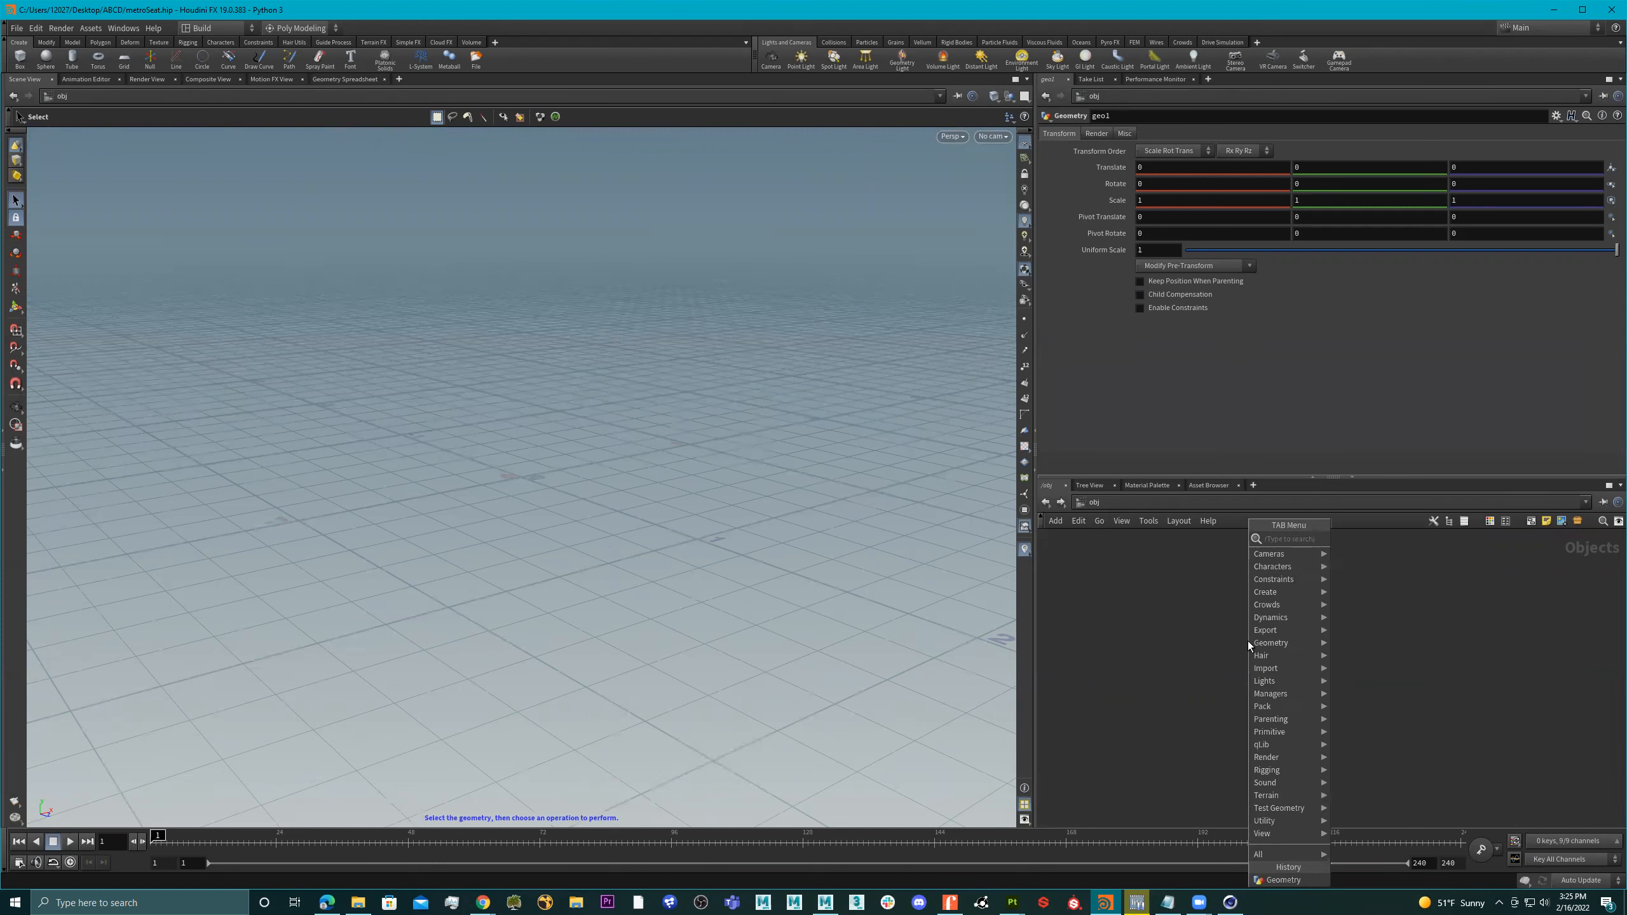
left_click(1131, 719)
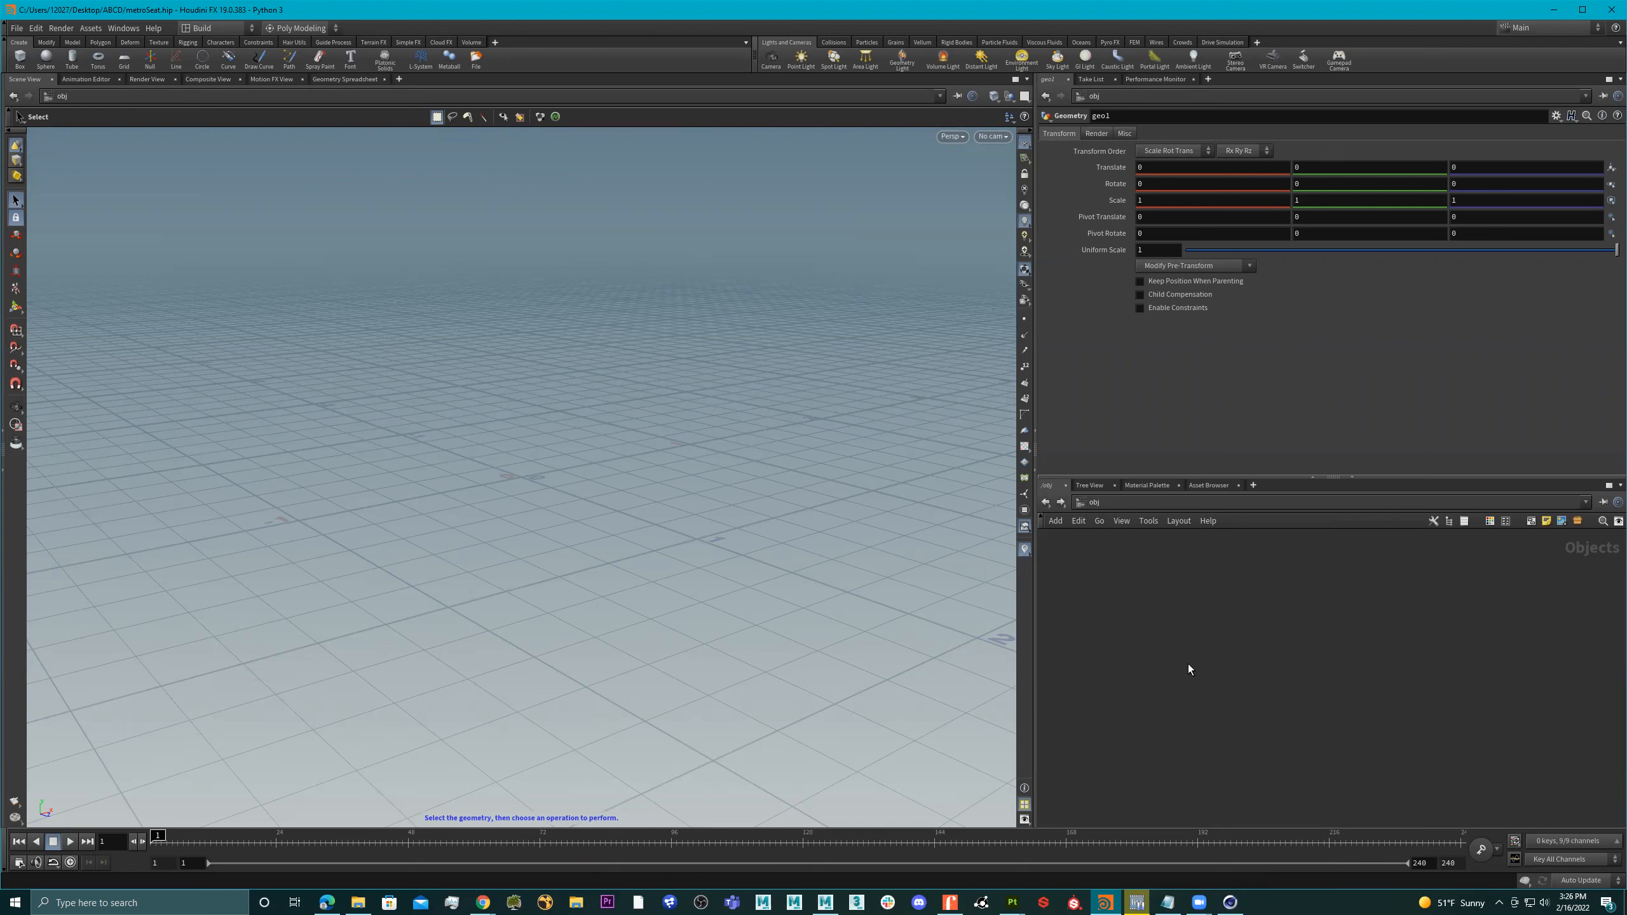
key("Tab")
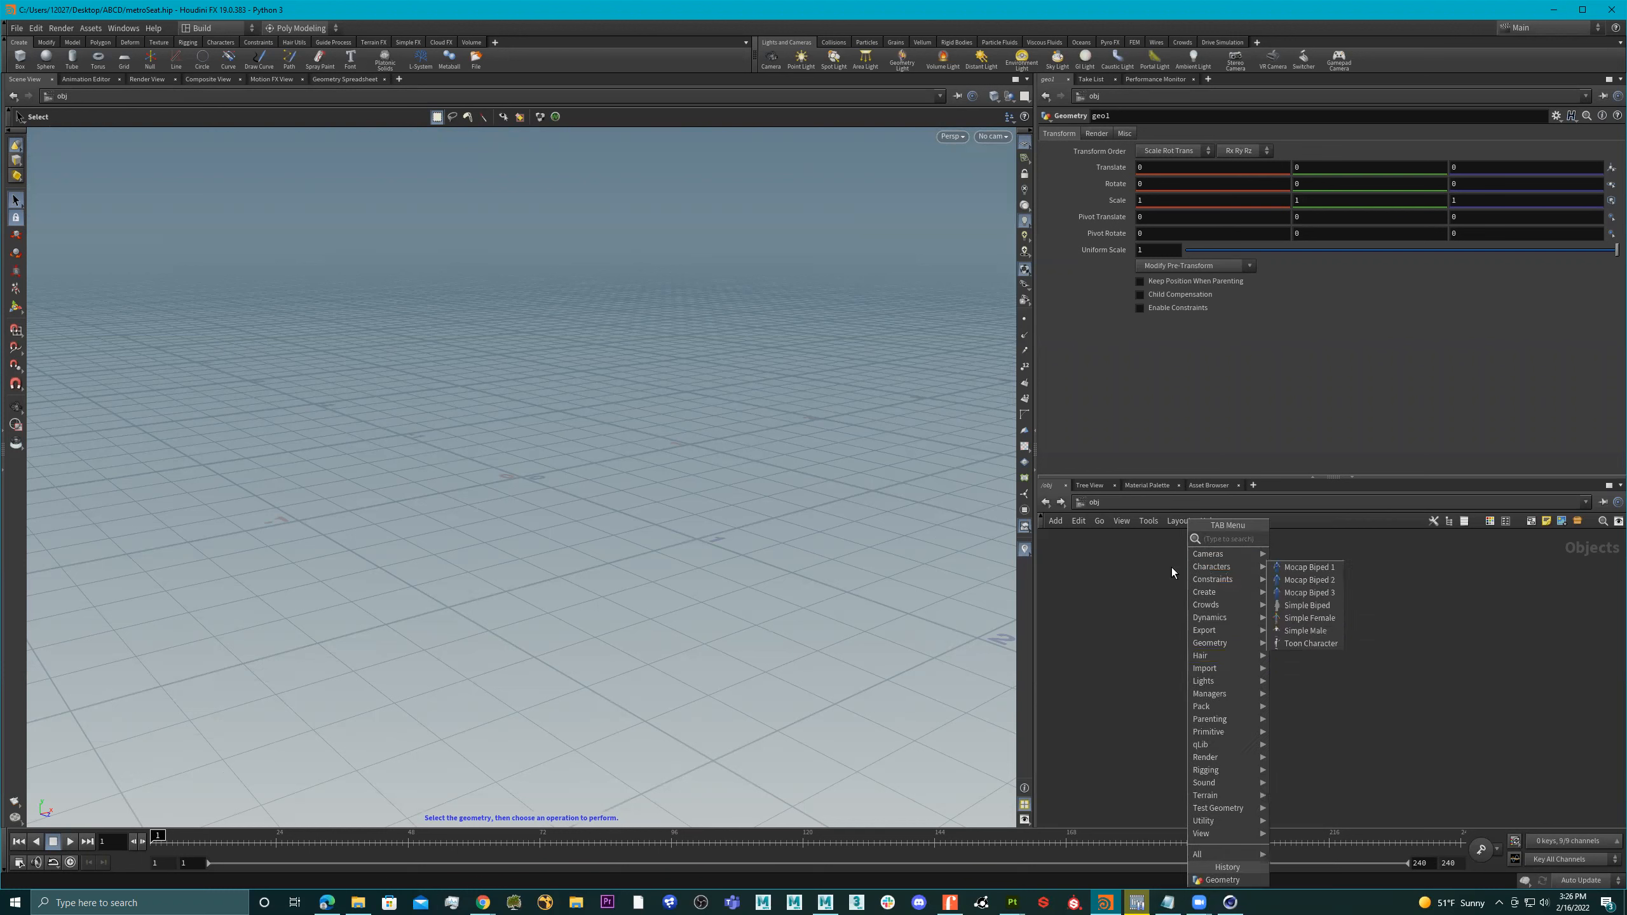
mouse_move(1213, 554)
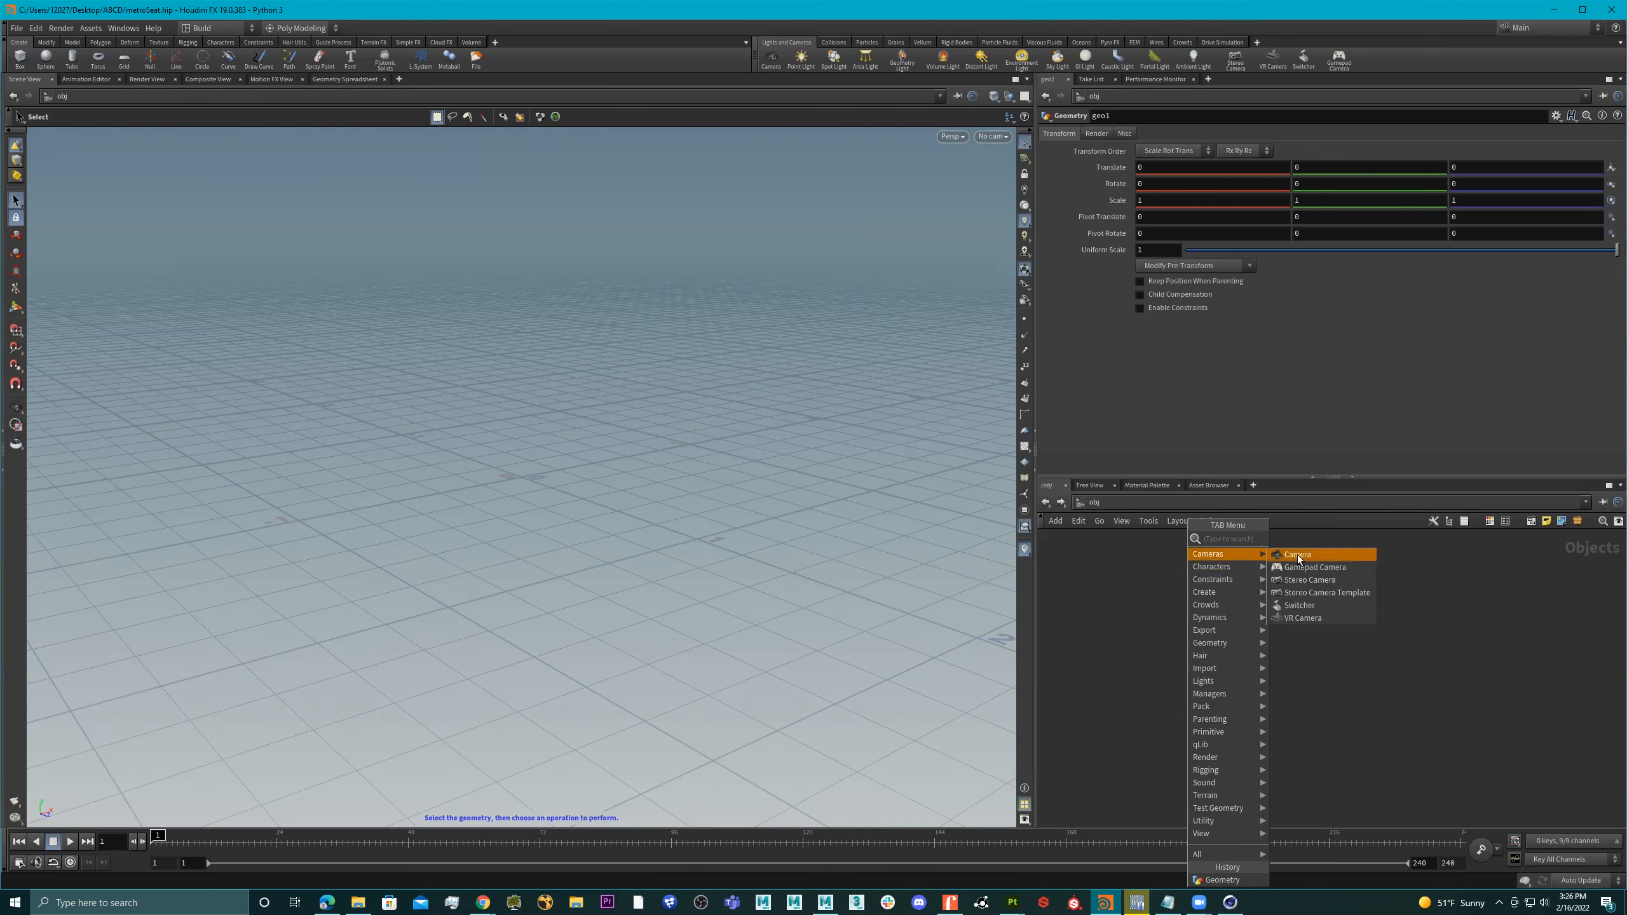
mouse_move(1221, 649)
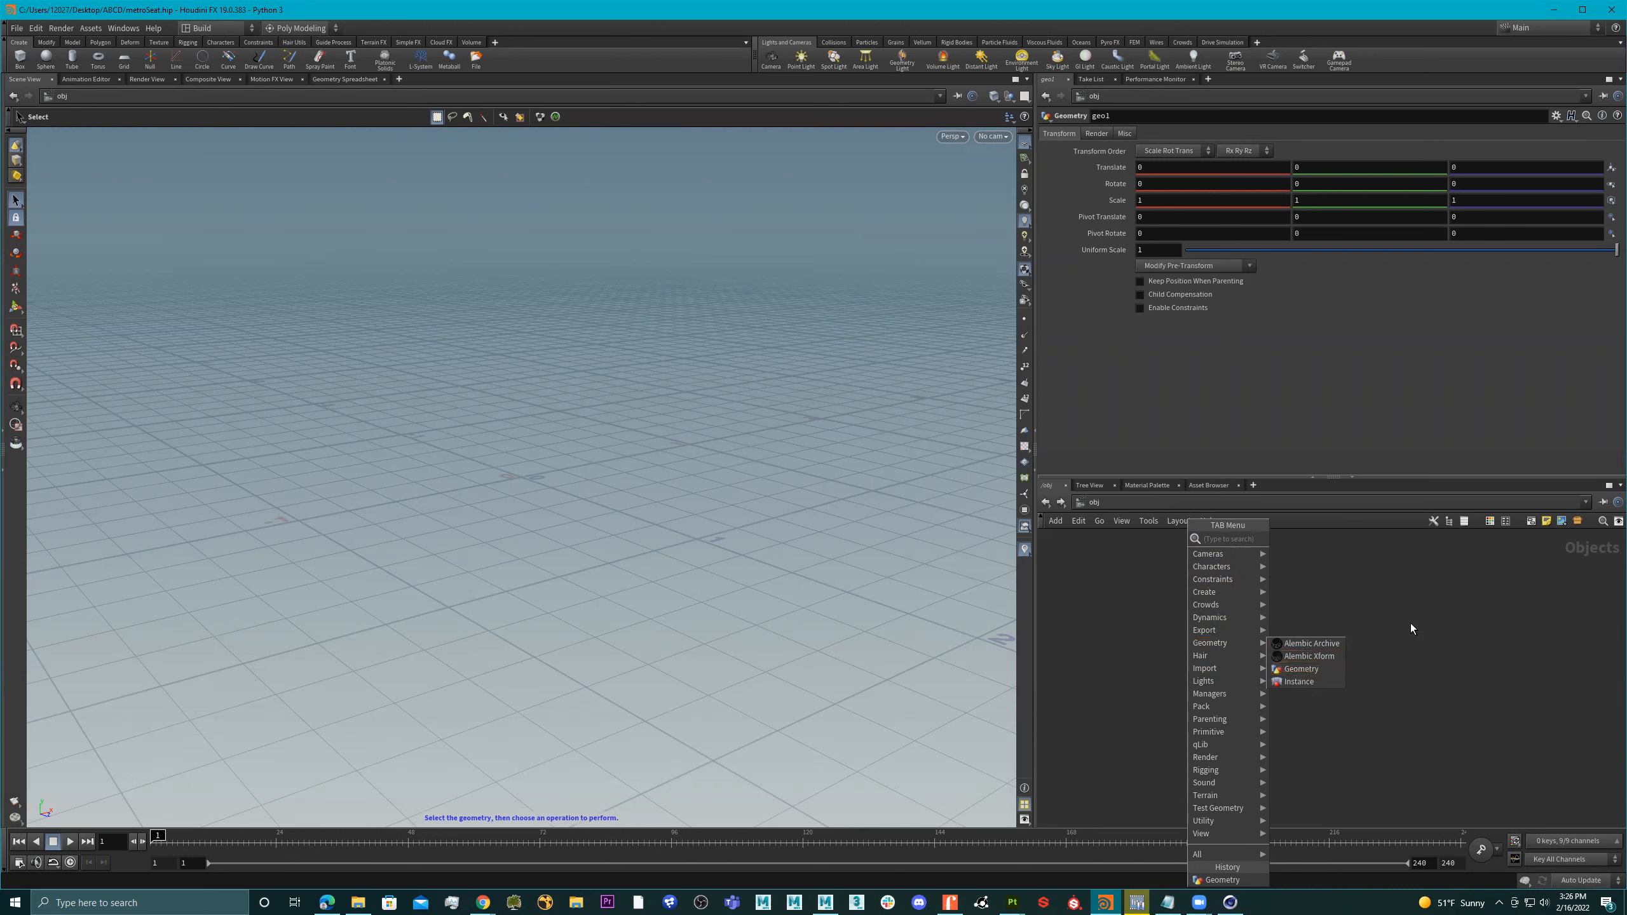
Add a Geometry node to the empty area of the object network
key("Tab")
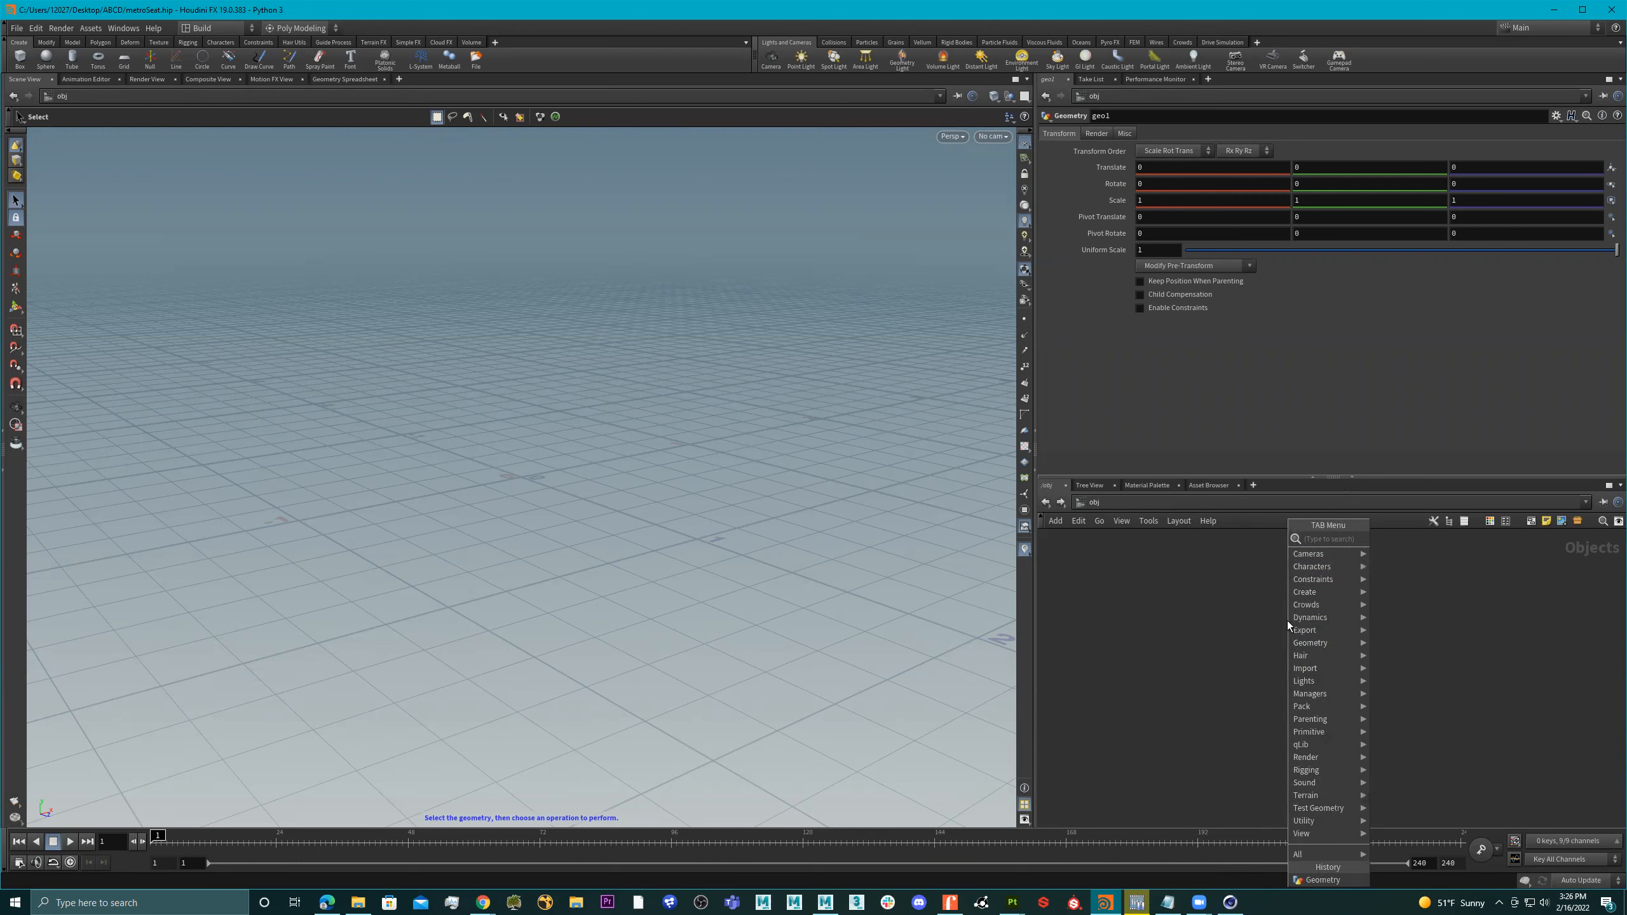
type("geom")
key("Return")
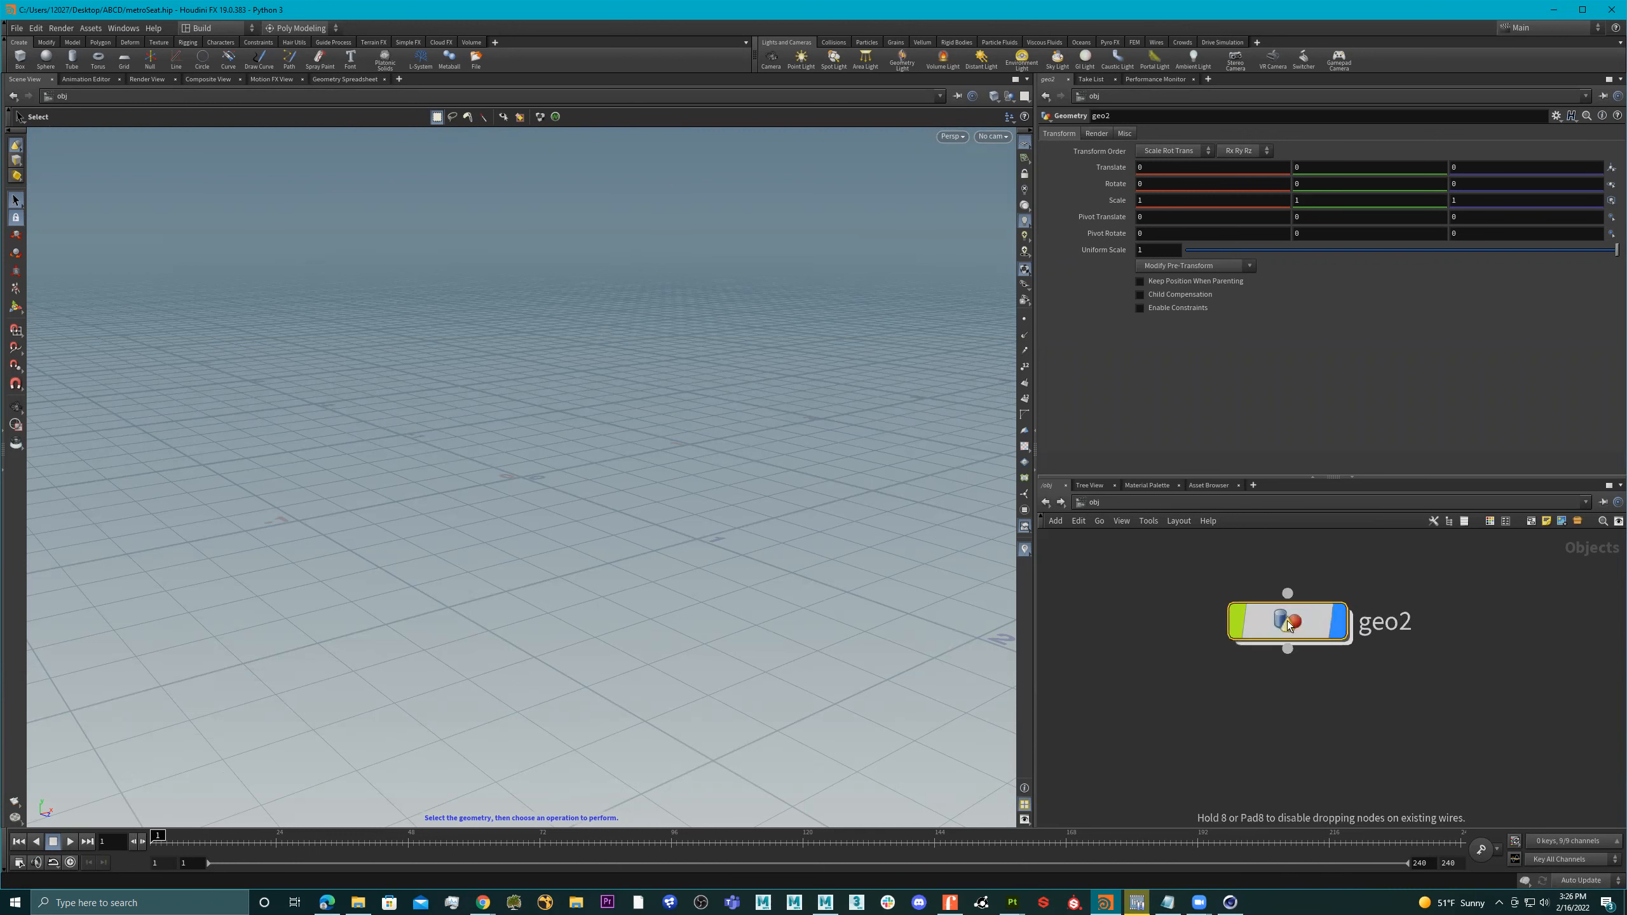
left_click(1288, 623)
scroll(1275, 731, "down", 3)
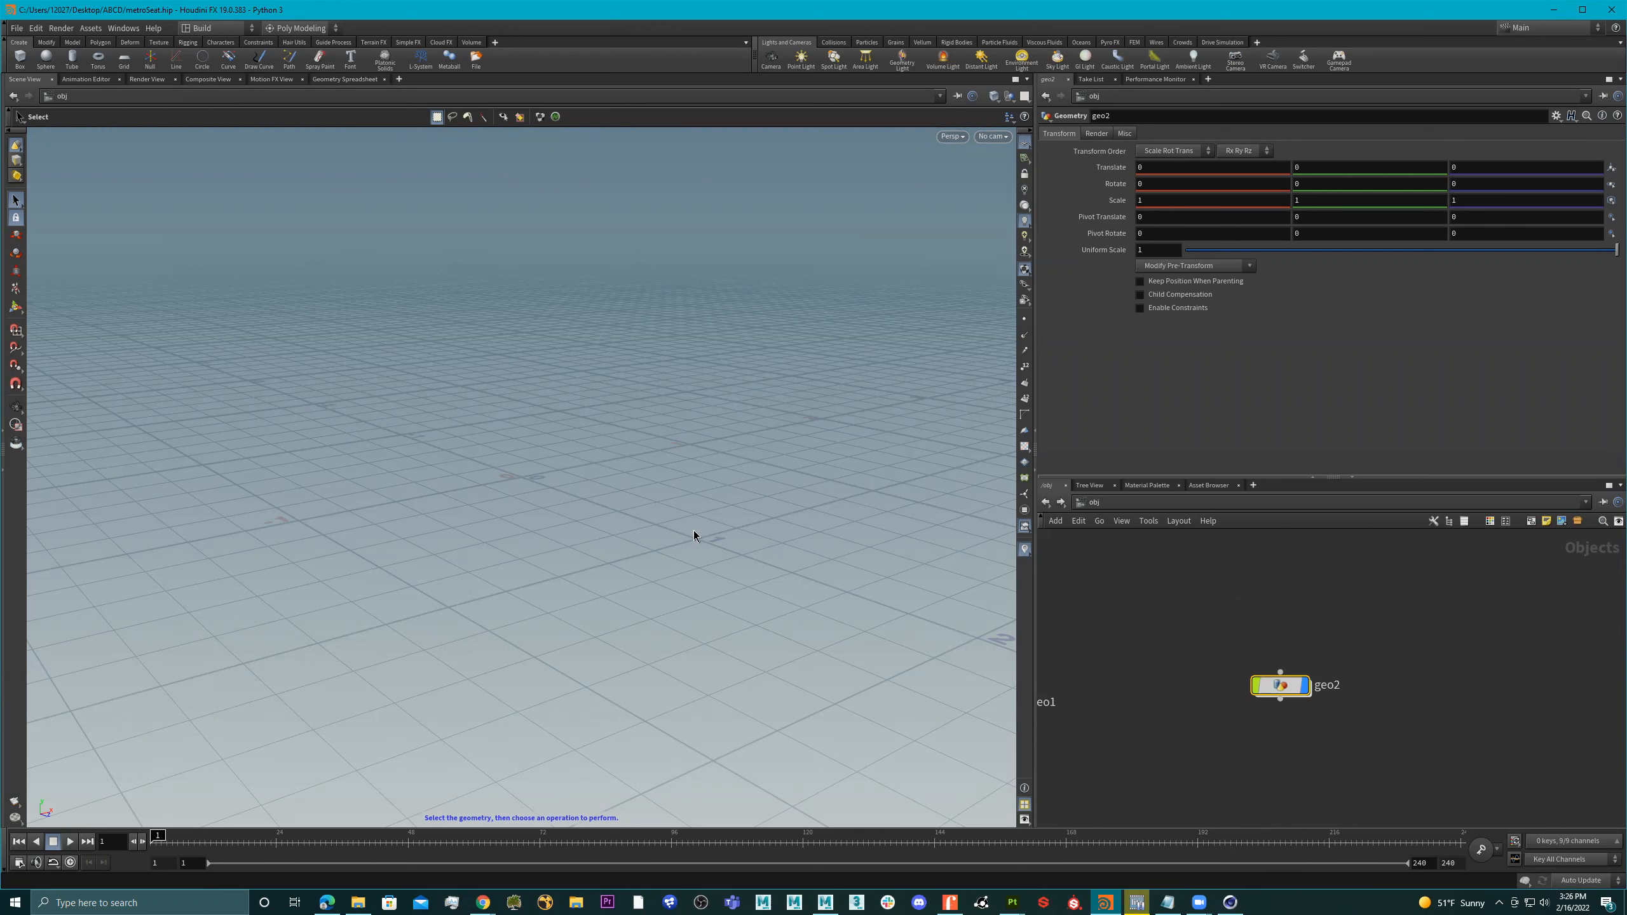
Add a second Geometry node just below and to the left of the first one
right_click(588, 435)
key("Tab")
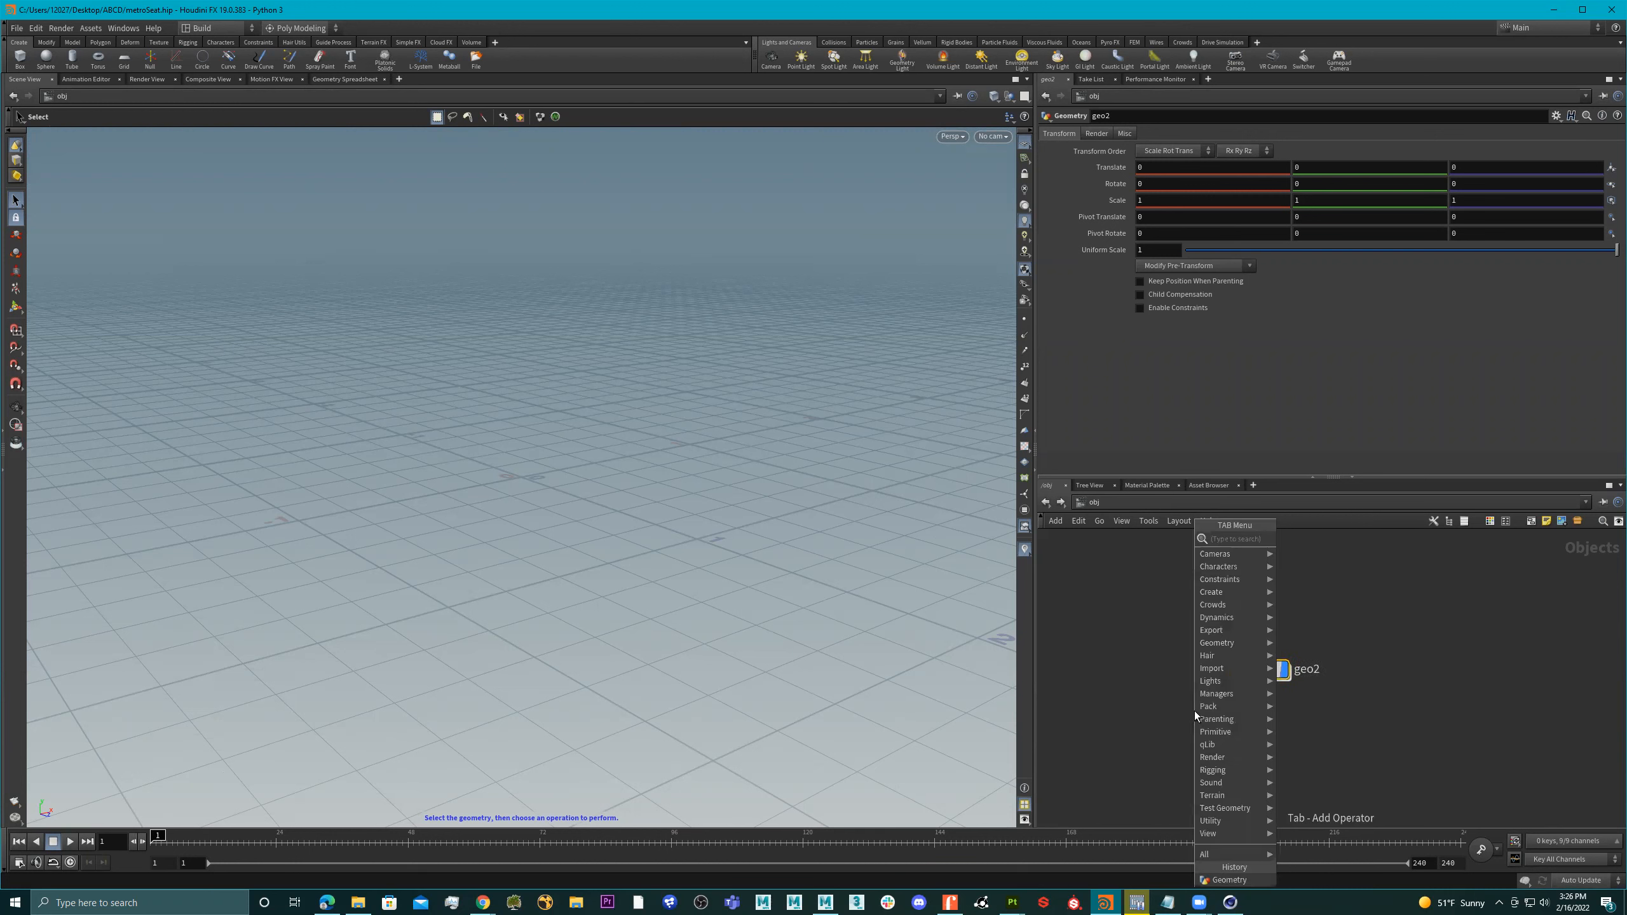
type("geo")
key("Return")
left_click(1195, 711)
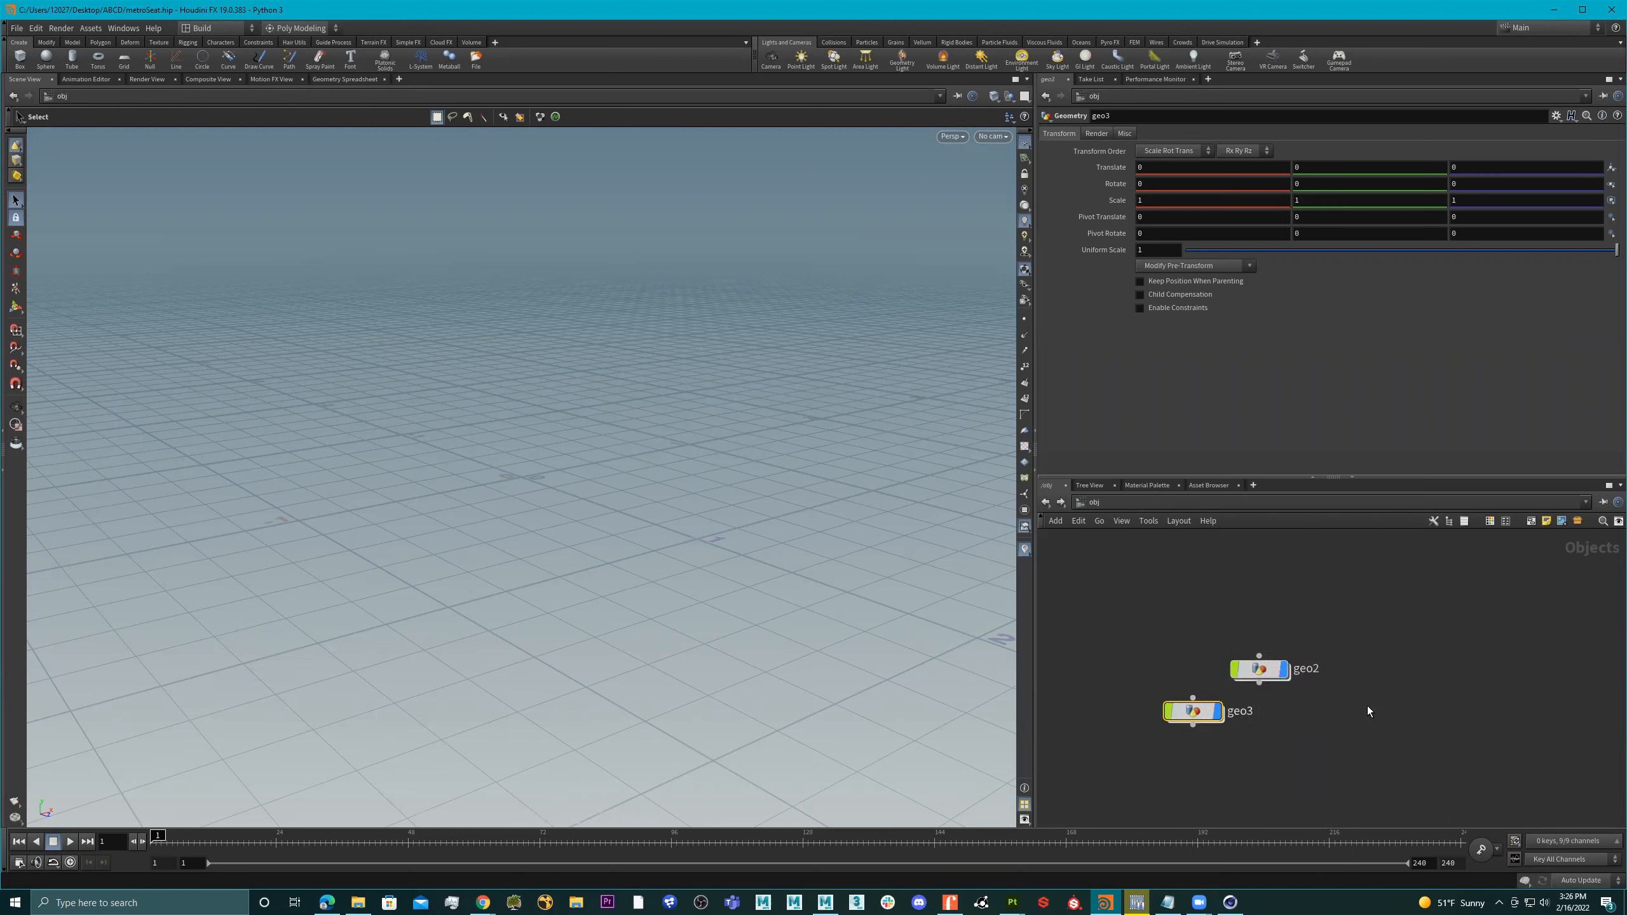
Add a third Geometry node to the right of the other two in the object network
key("Tab")
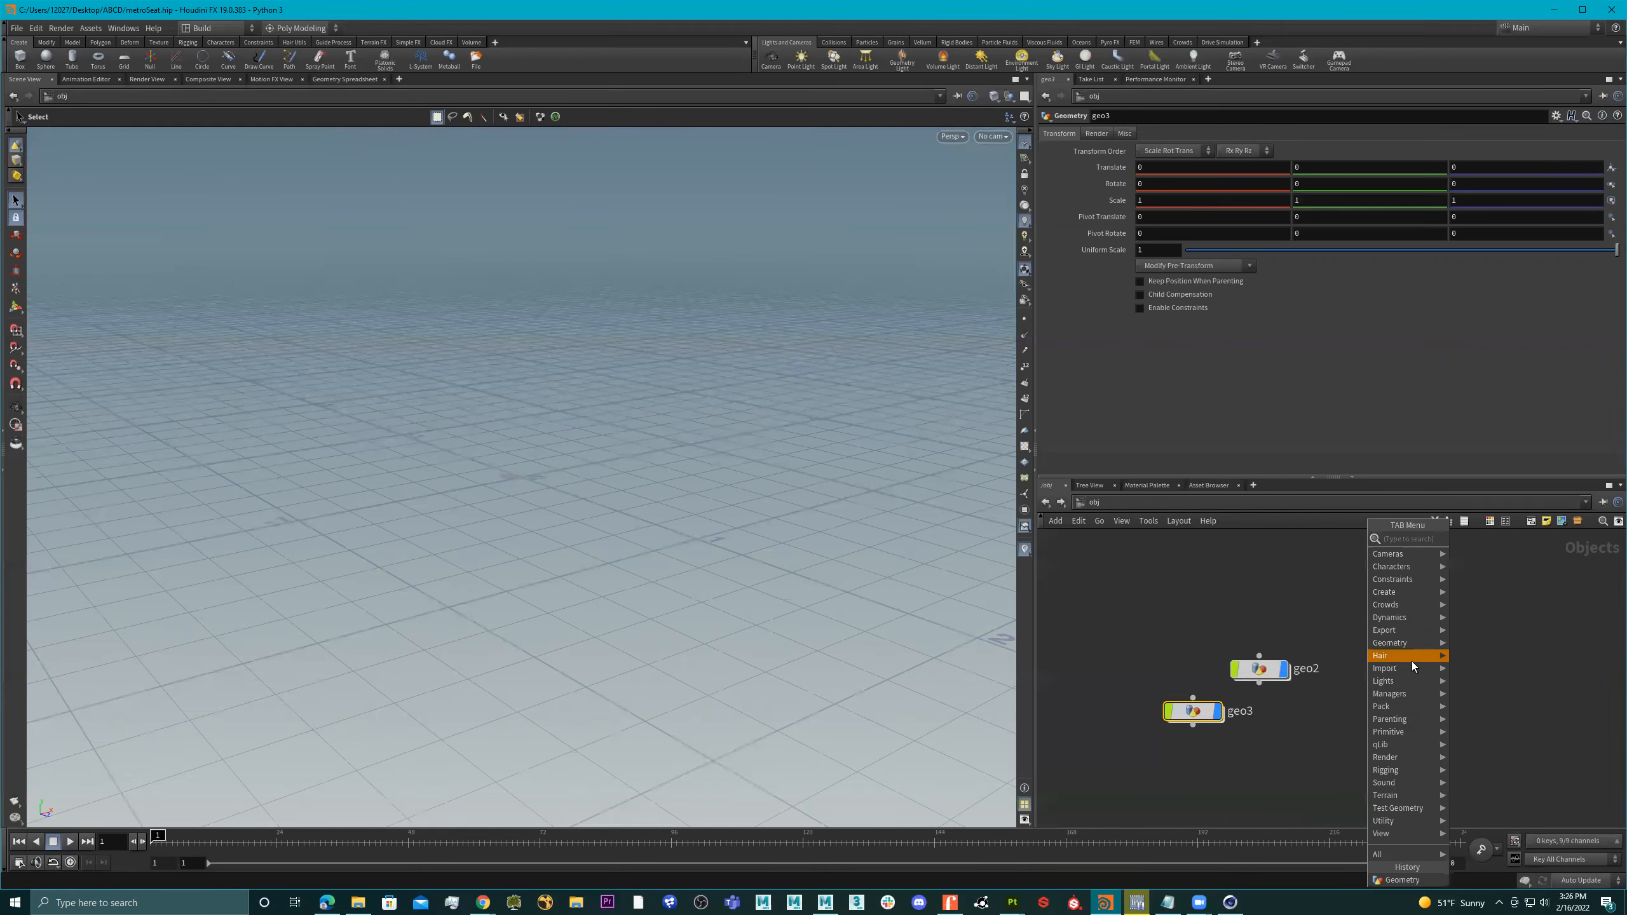
mouse_move(1405, 643)
left_click(1481, 670)
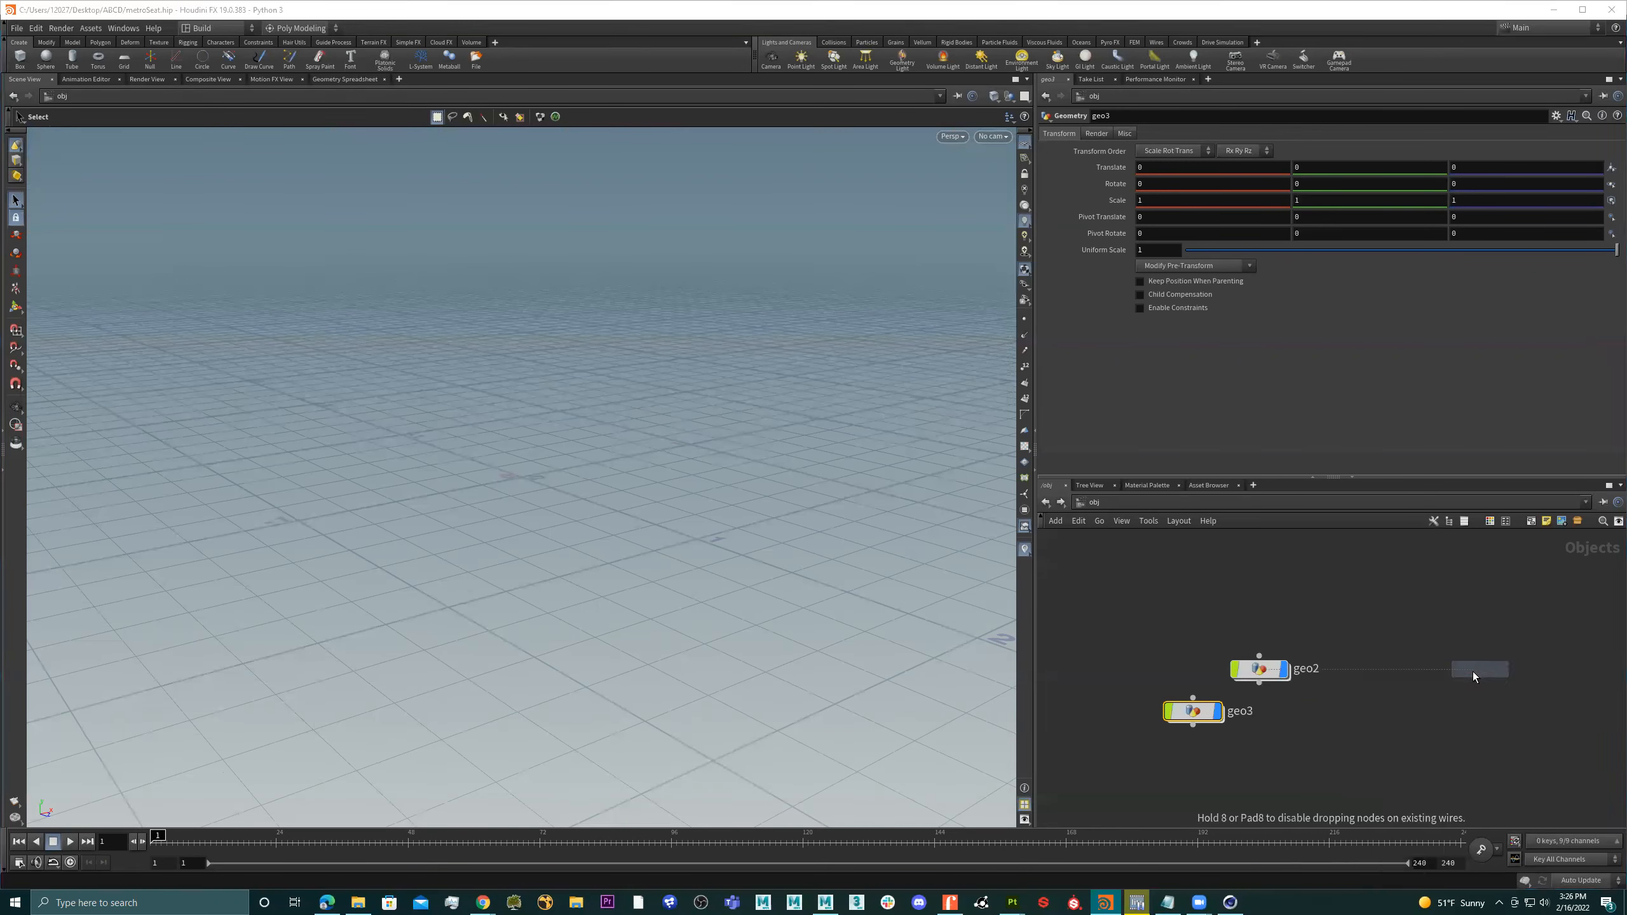
left_click(1405, 693)
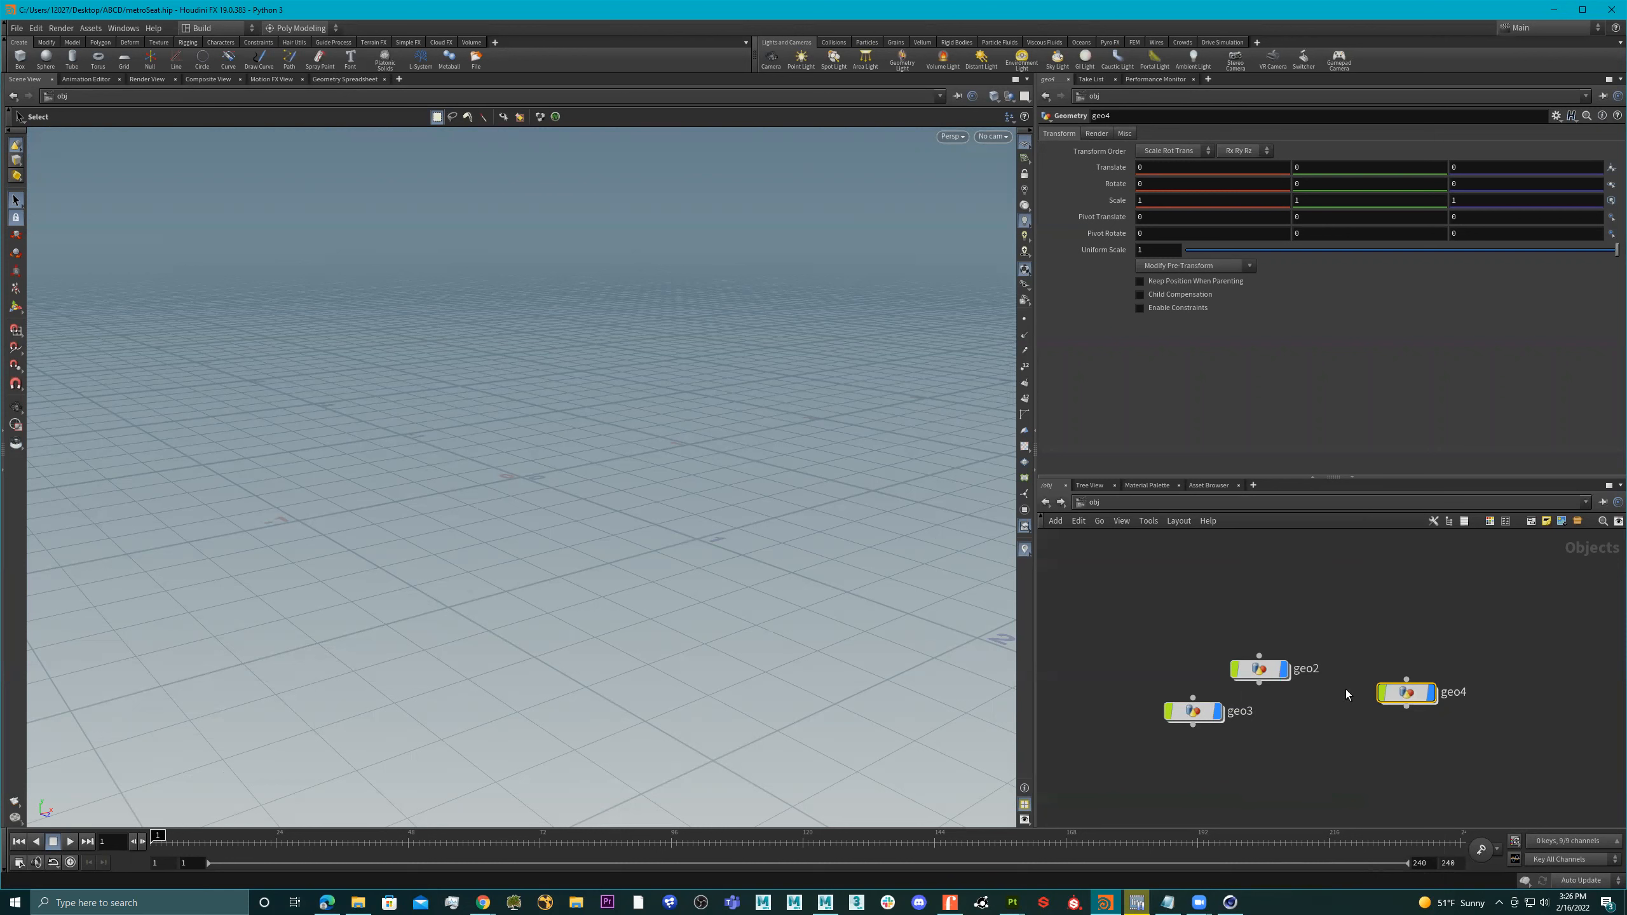
Delete the three new Geometry nodes geo2, geo3 and geo4 together
left_click_drag(1336, 615, 1144, 776)
left_click_drag(1475, 661, 1215, 772)
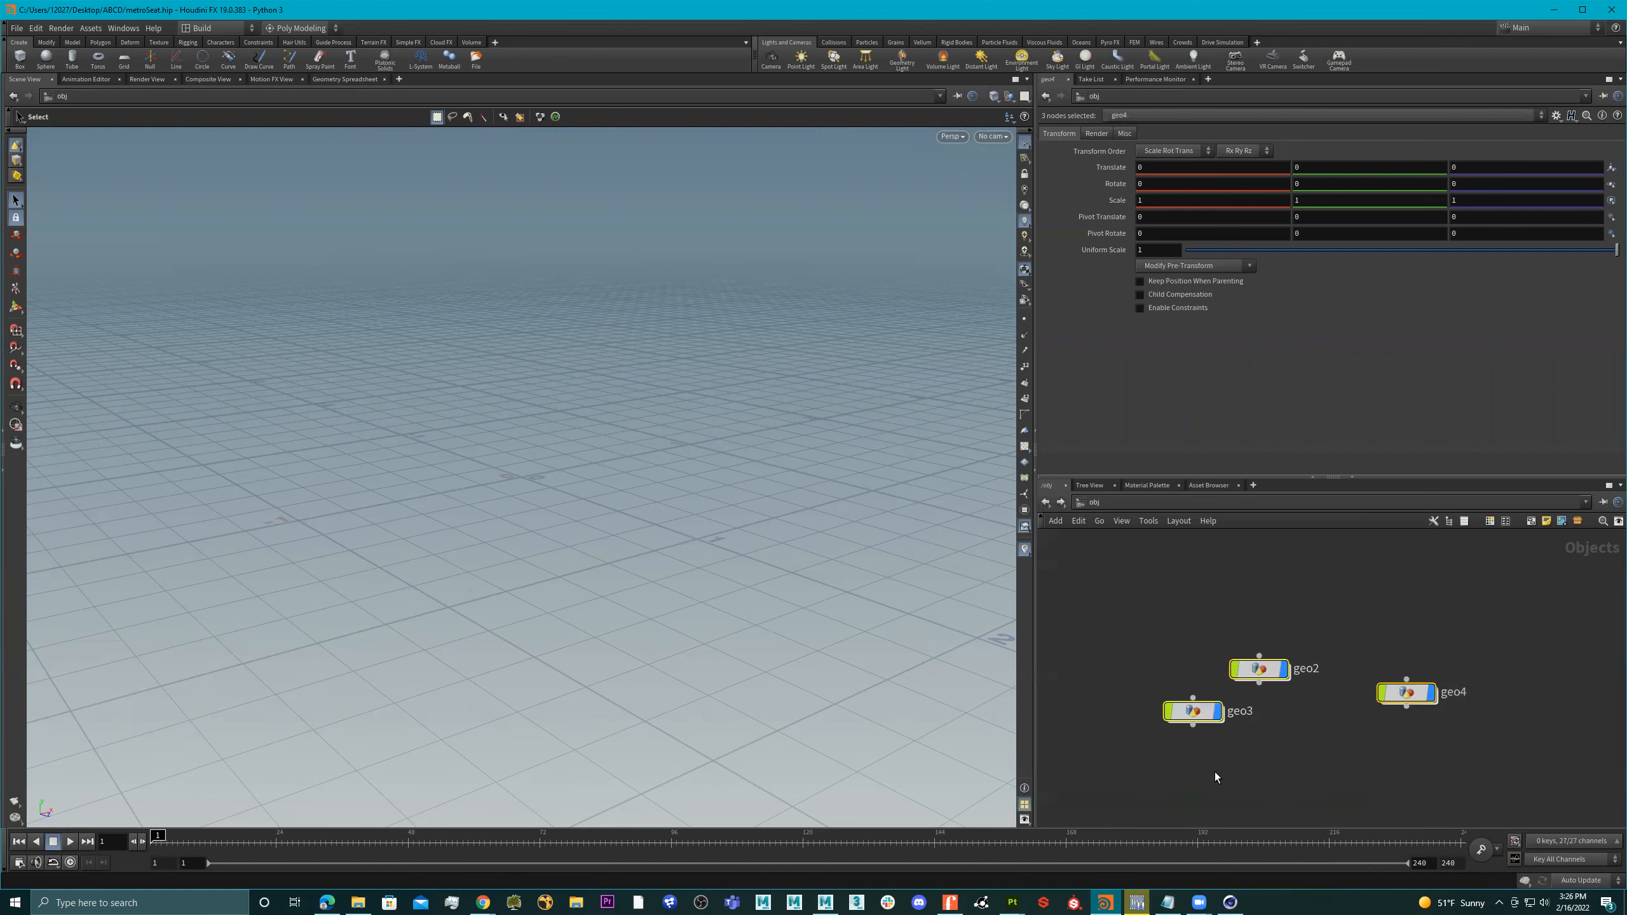
key("Delete")
Add a single Geometry node to the cleared area of the object network
key("Tab")
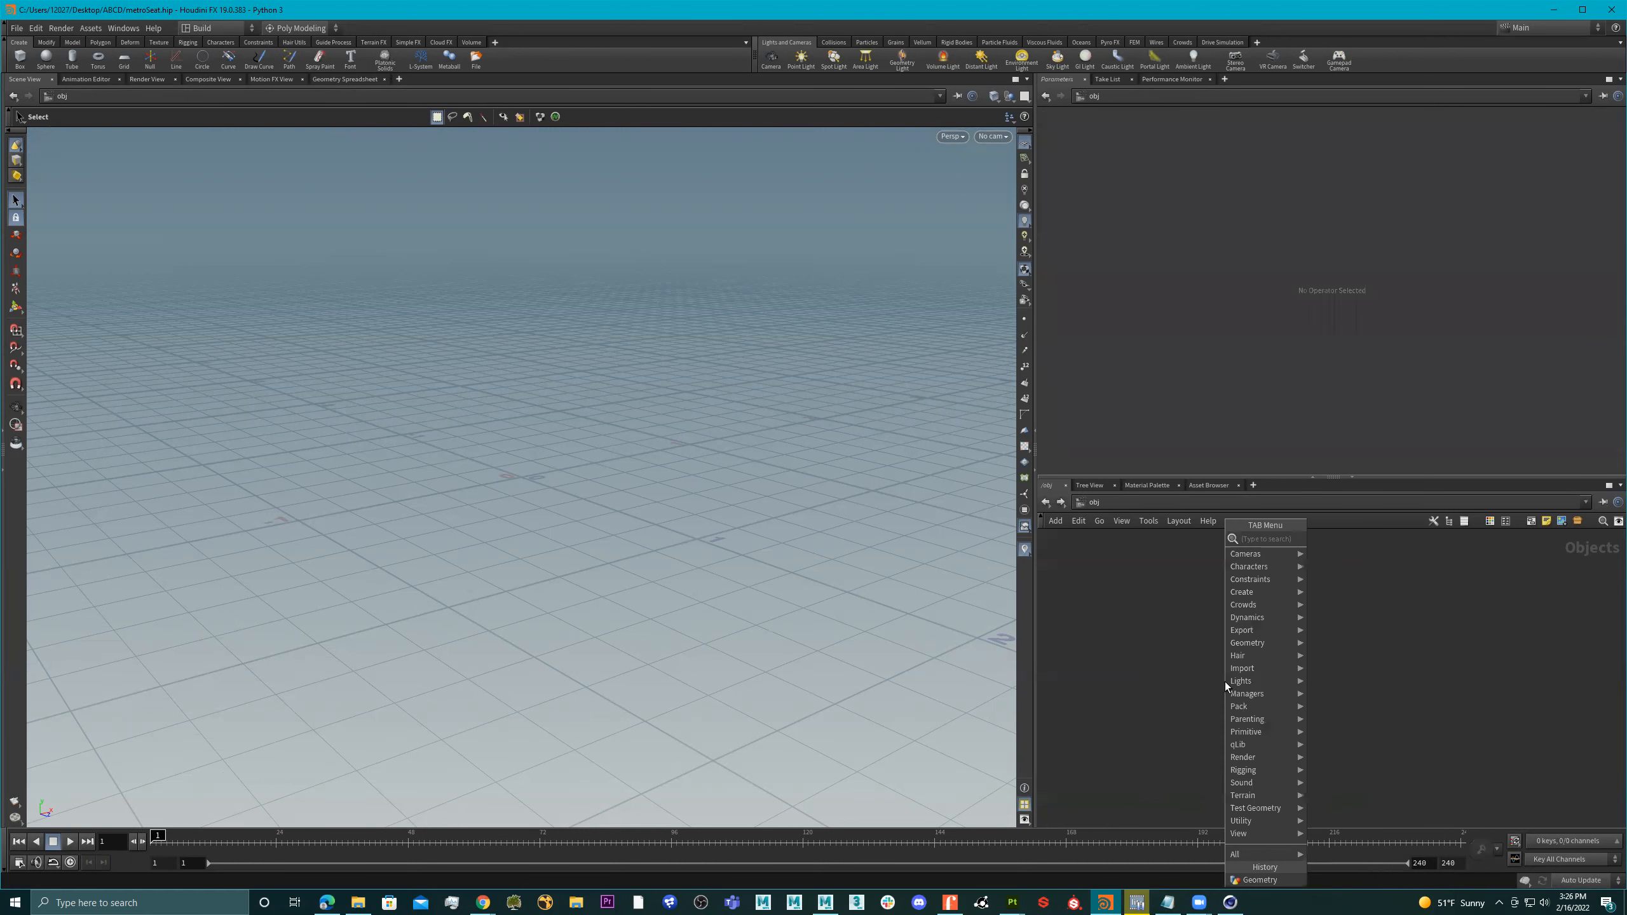
type("geo")
key("Return")
left_click(1225, 682)
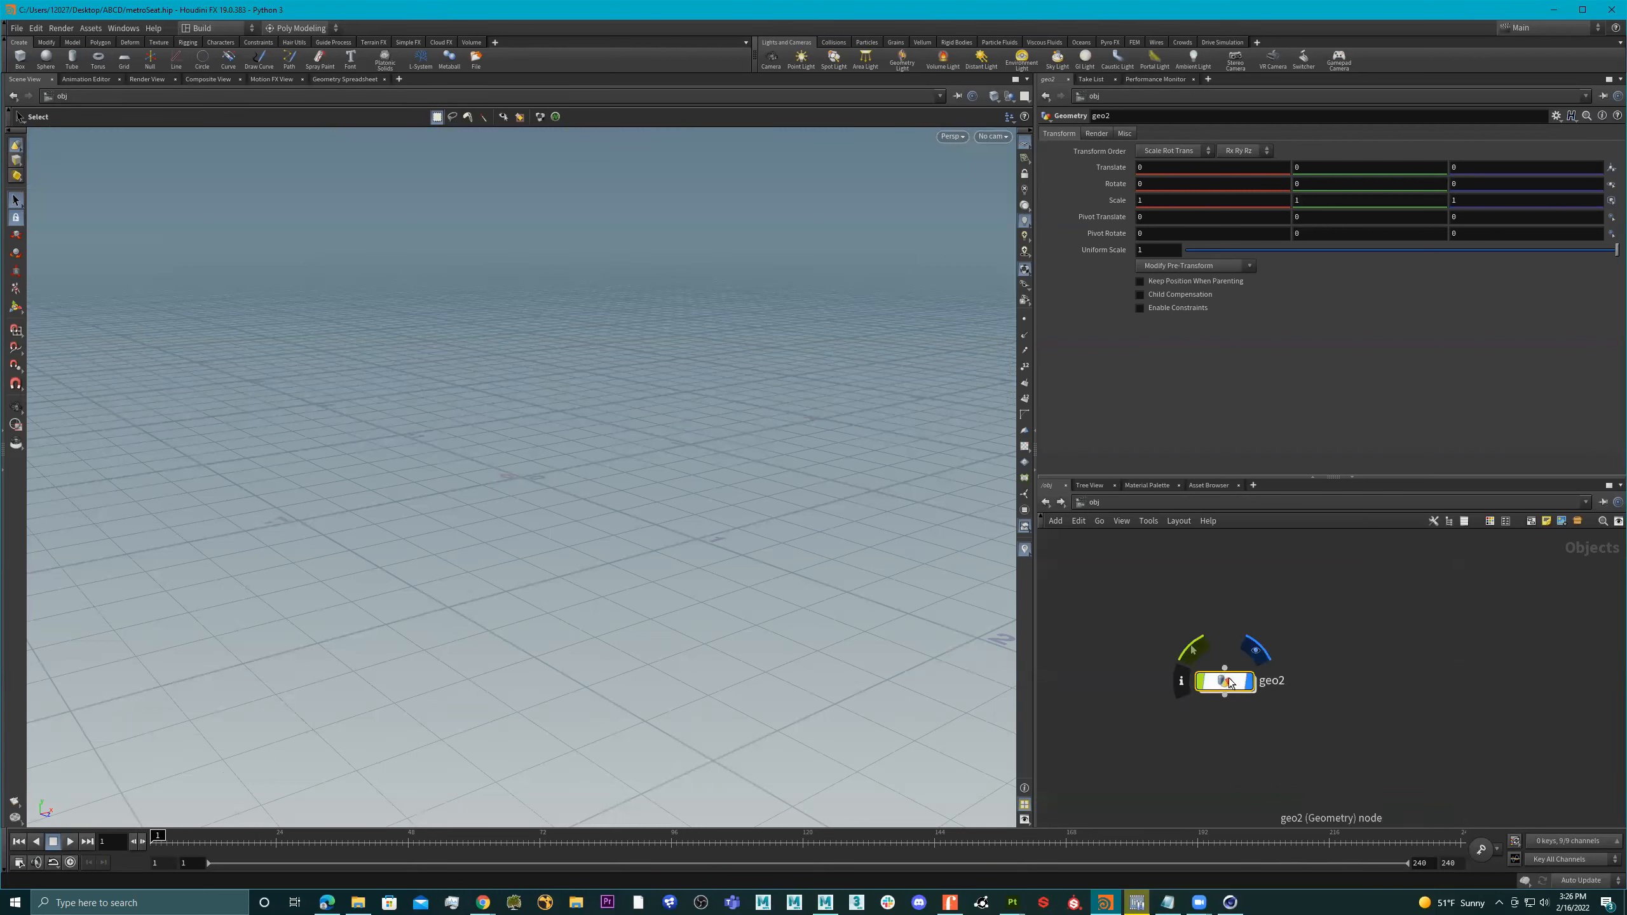
Look inside the new Geometry node's network and return to the object level
double_click(1226, 679)
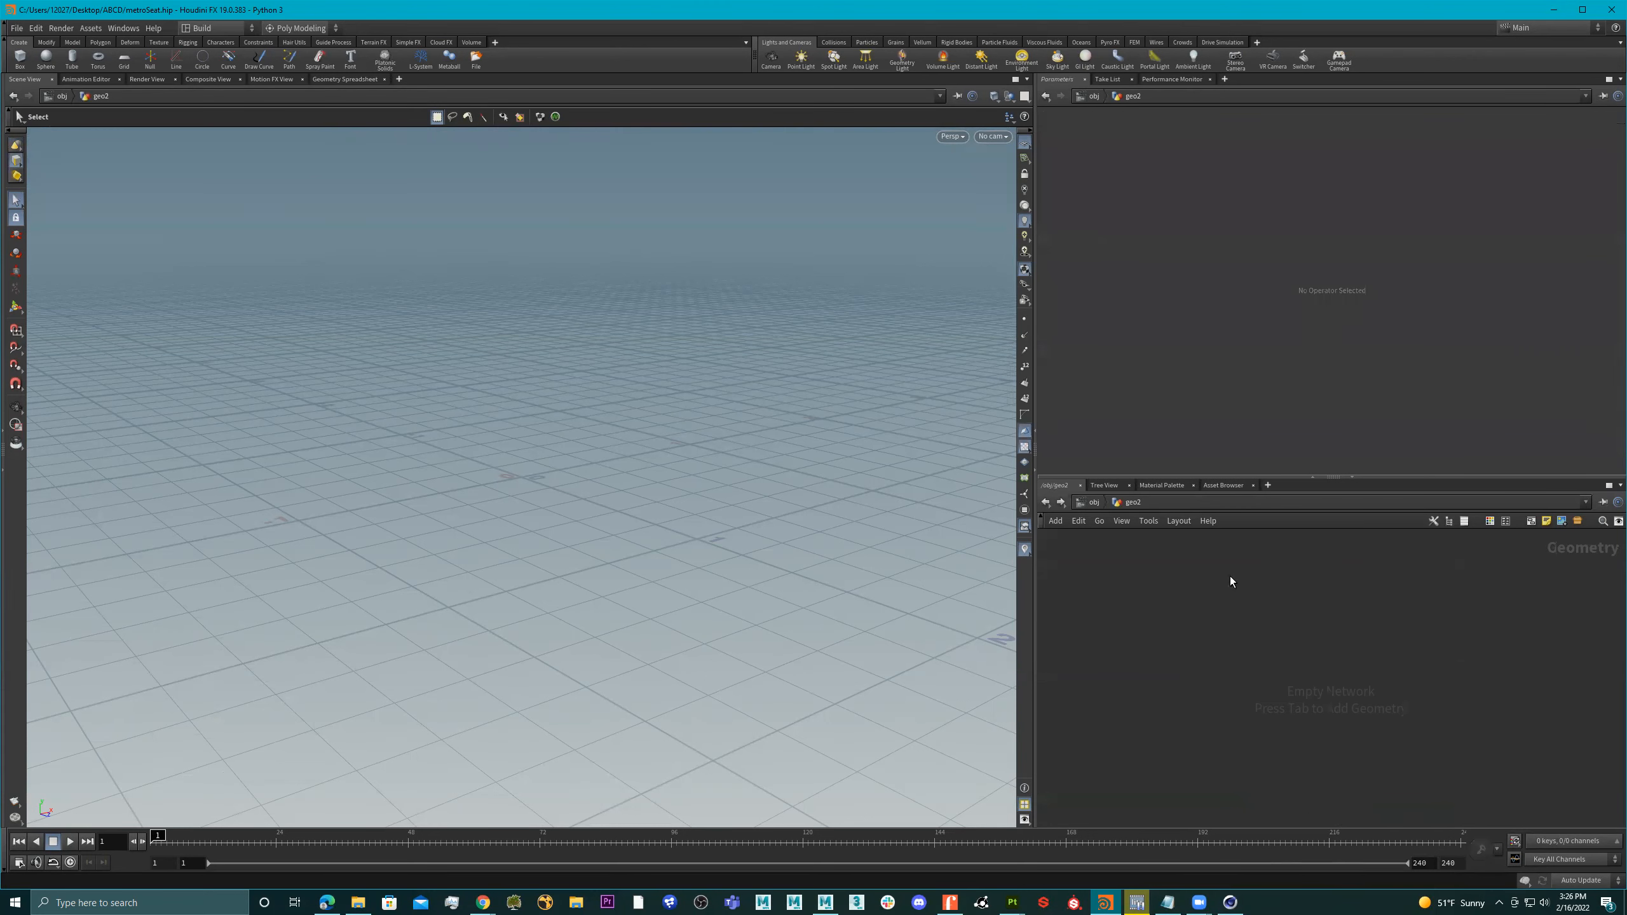
left_click(1093, 503)
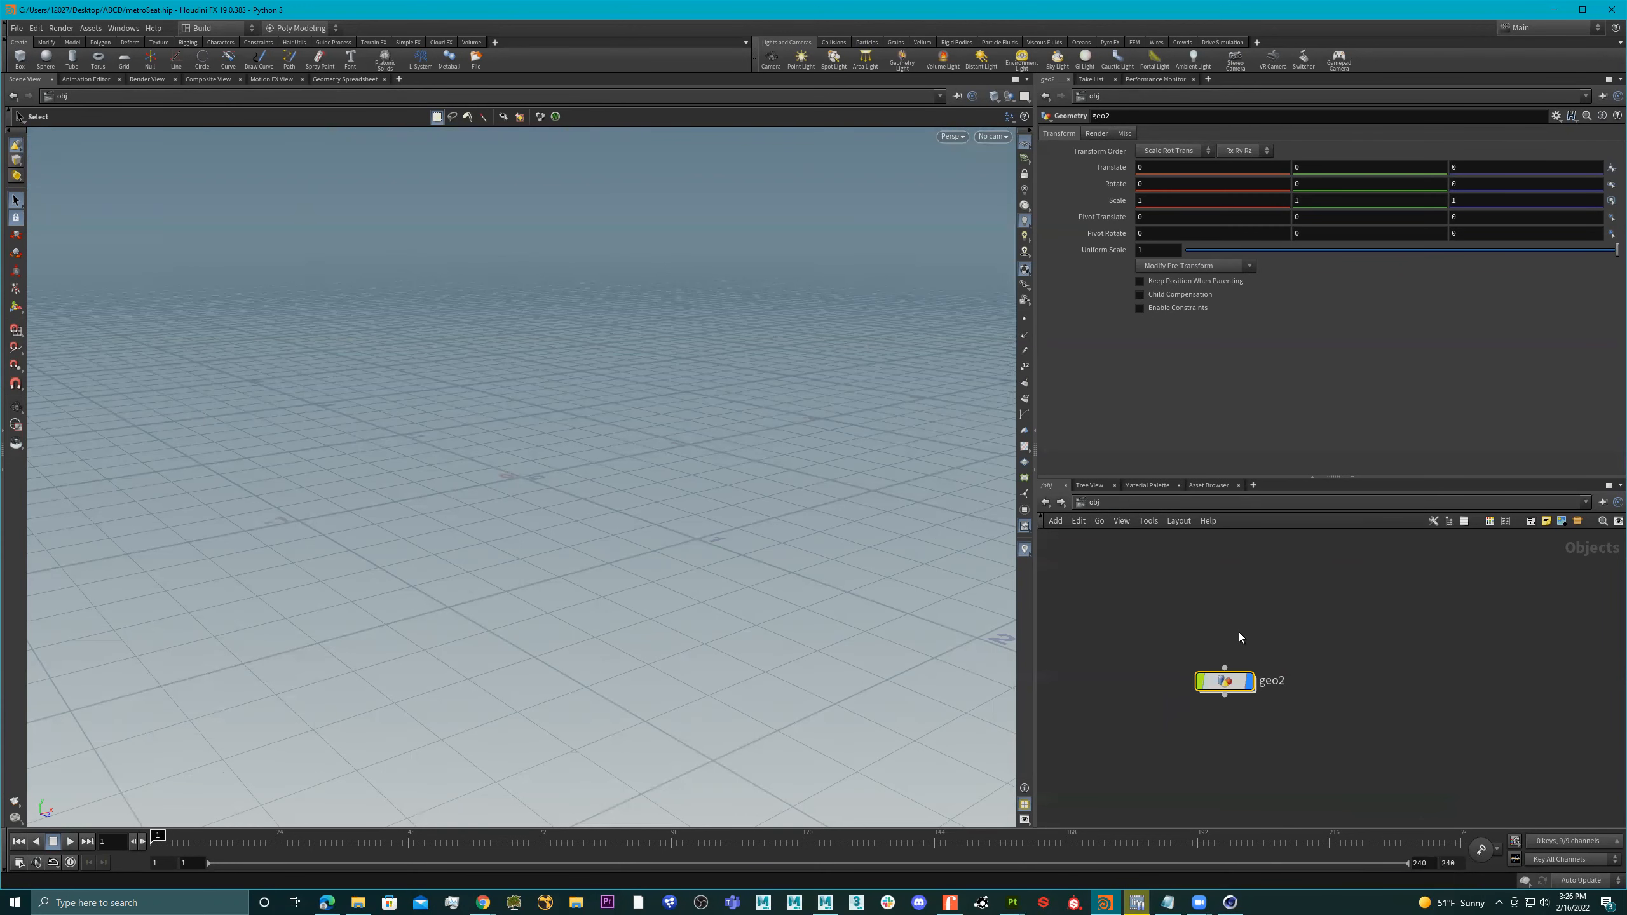
double_click(1231, 684)
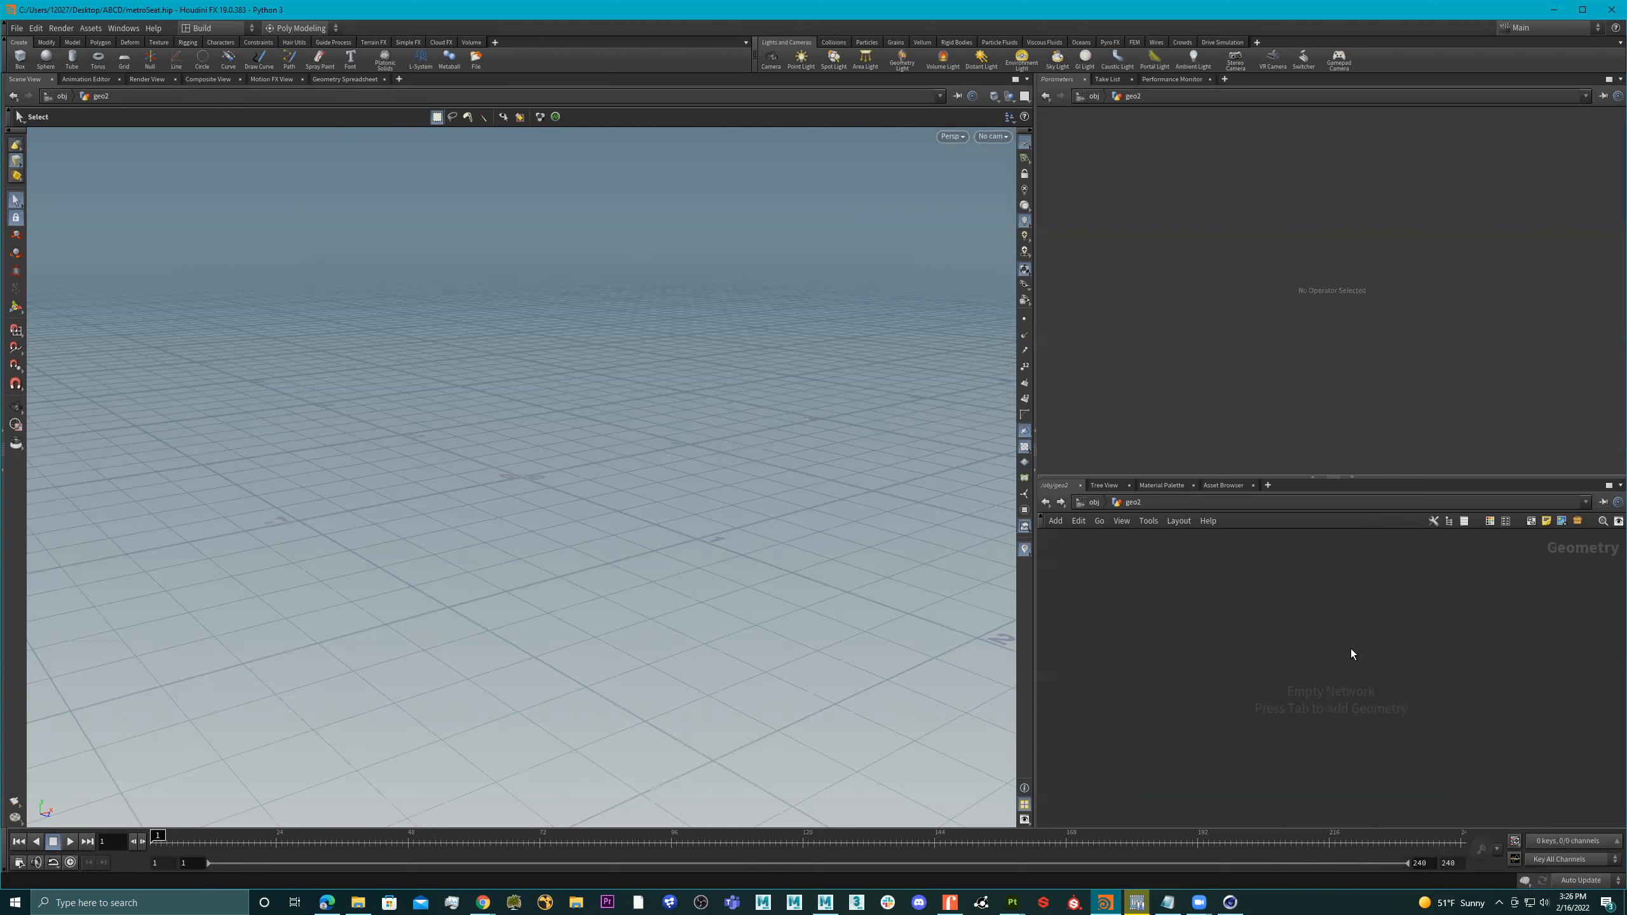
left_click(1093, 503)
Rename the new Geometry node as kitchenSetuppp
double_click(1276, 682)
type("kitc")
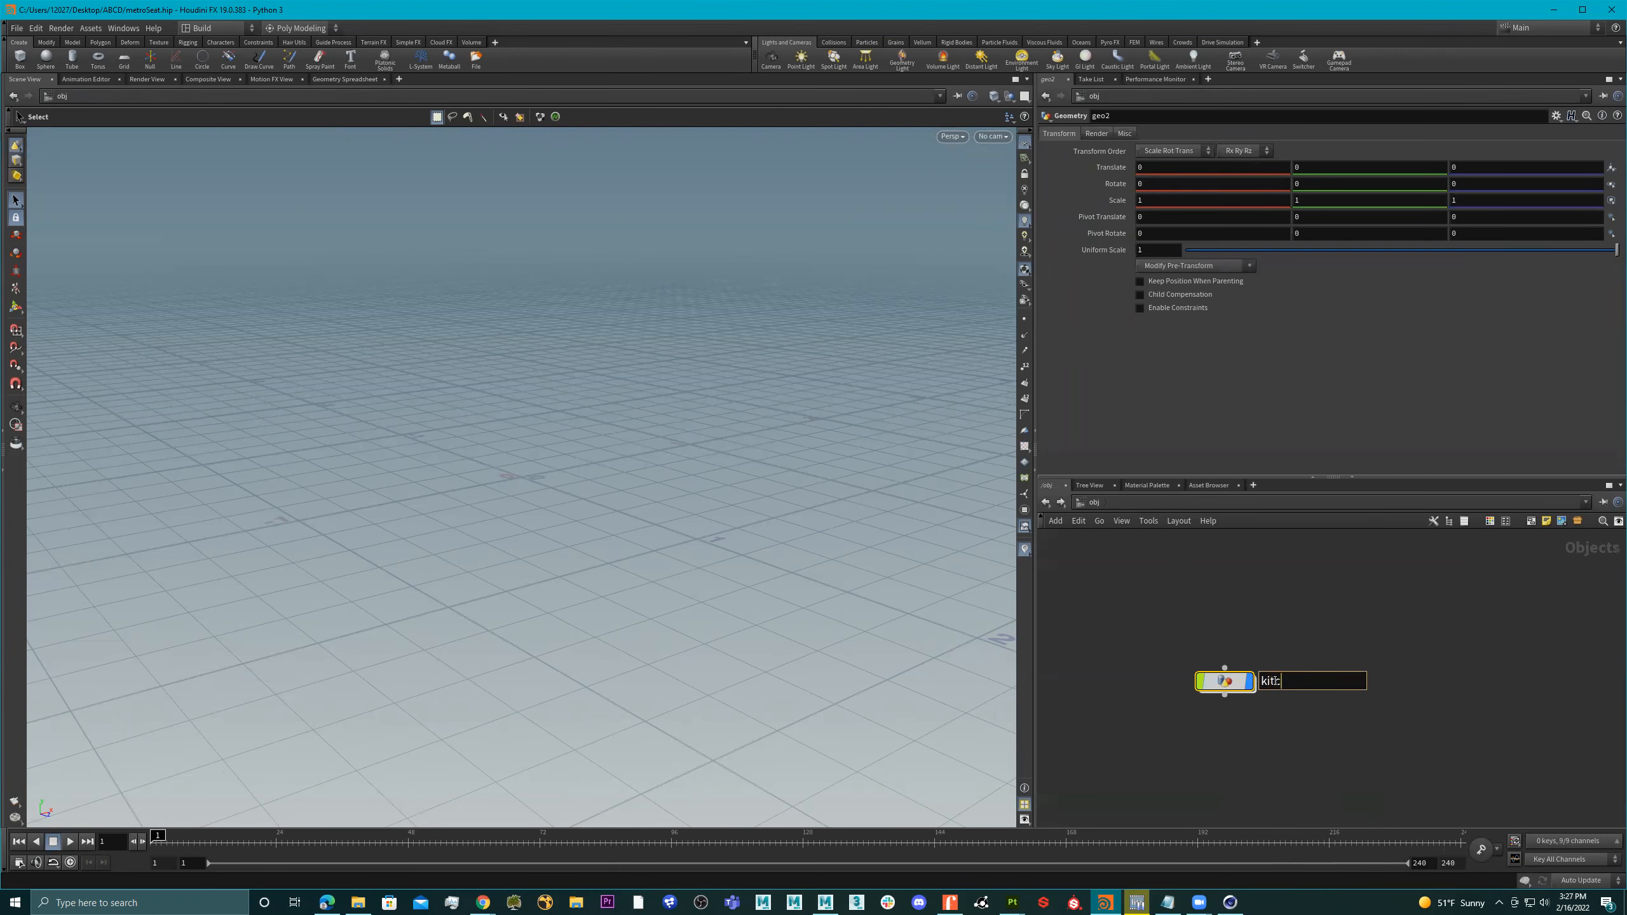
type("henSetuppp")
key("Return")
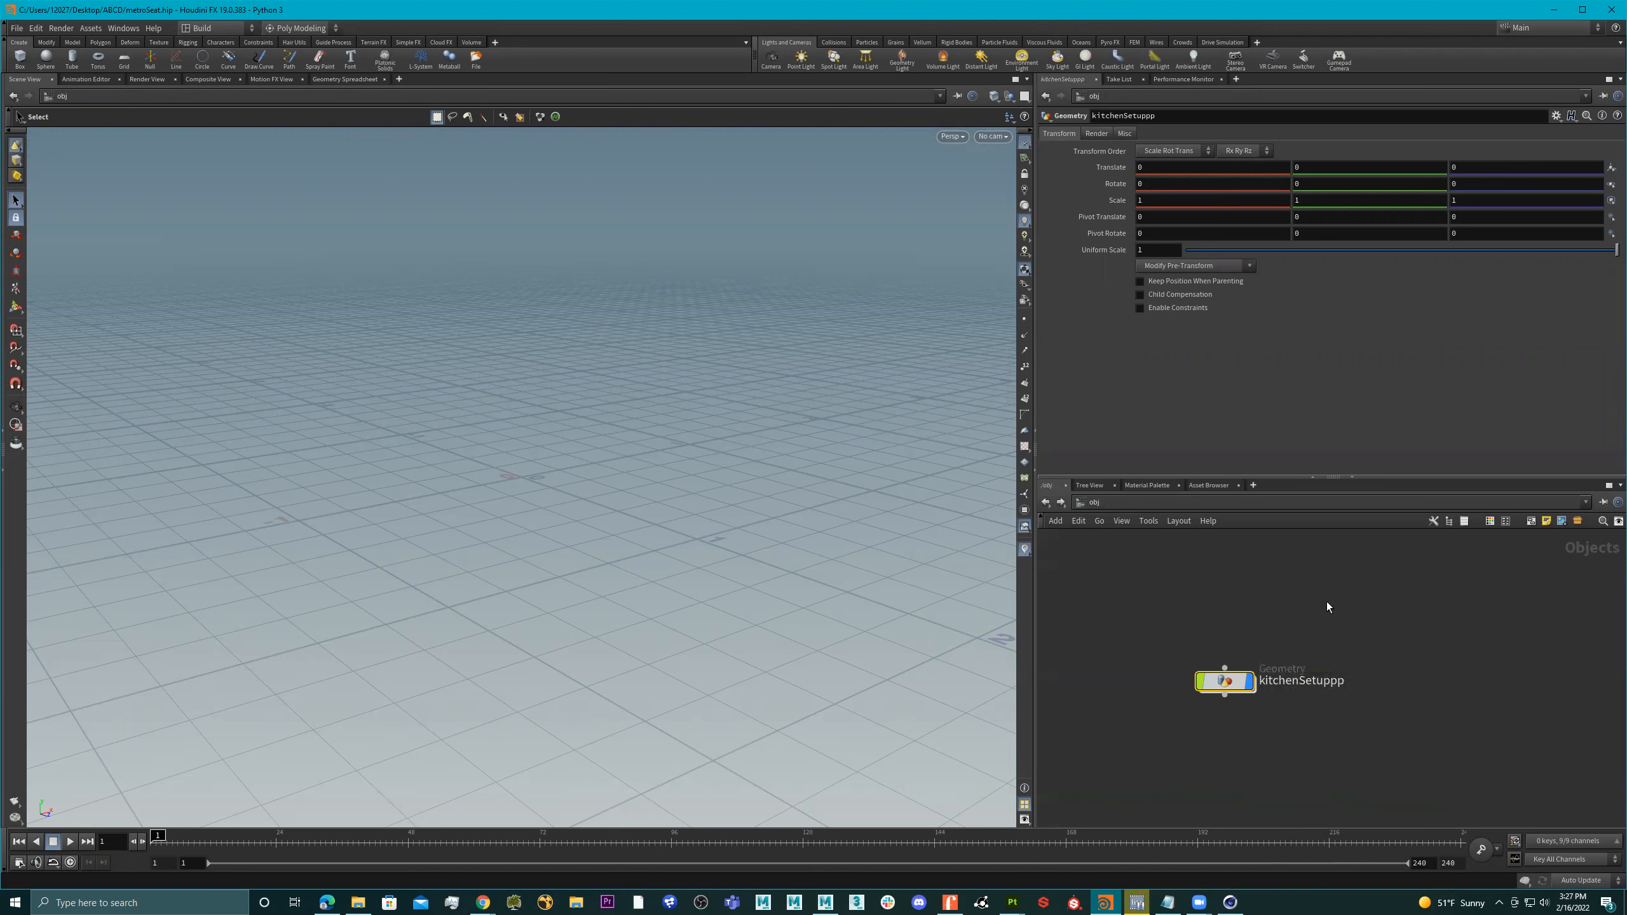
scroll(1237, 676, "down", 1)
scroll(1237, 678, "up", 2)
left_click_drag(1227, 680, 1281, 605)
middle_click_drag(1340, 667, 1256, 693)
scroll(1256, 690, "down", 3)
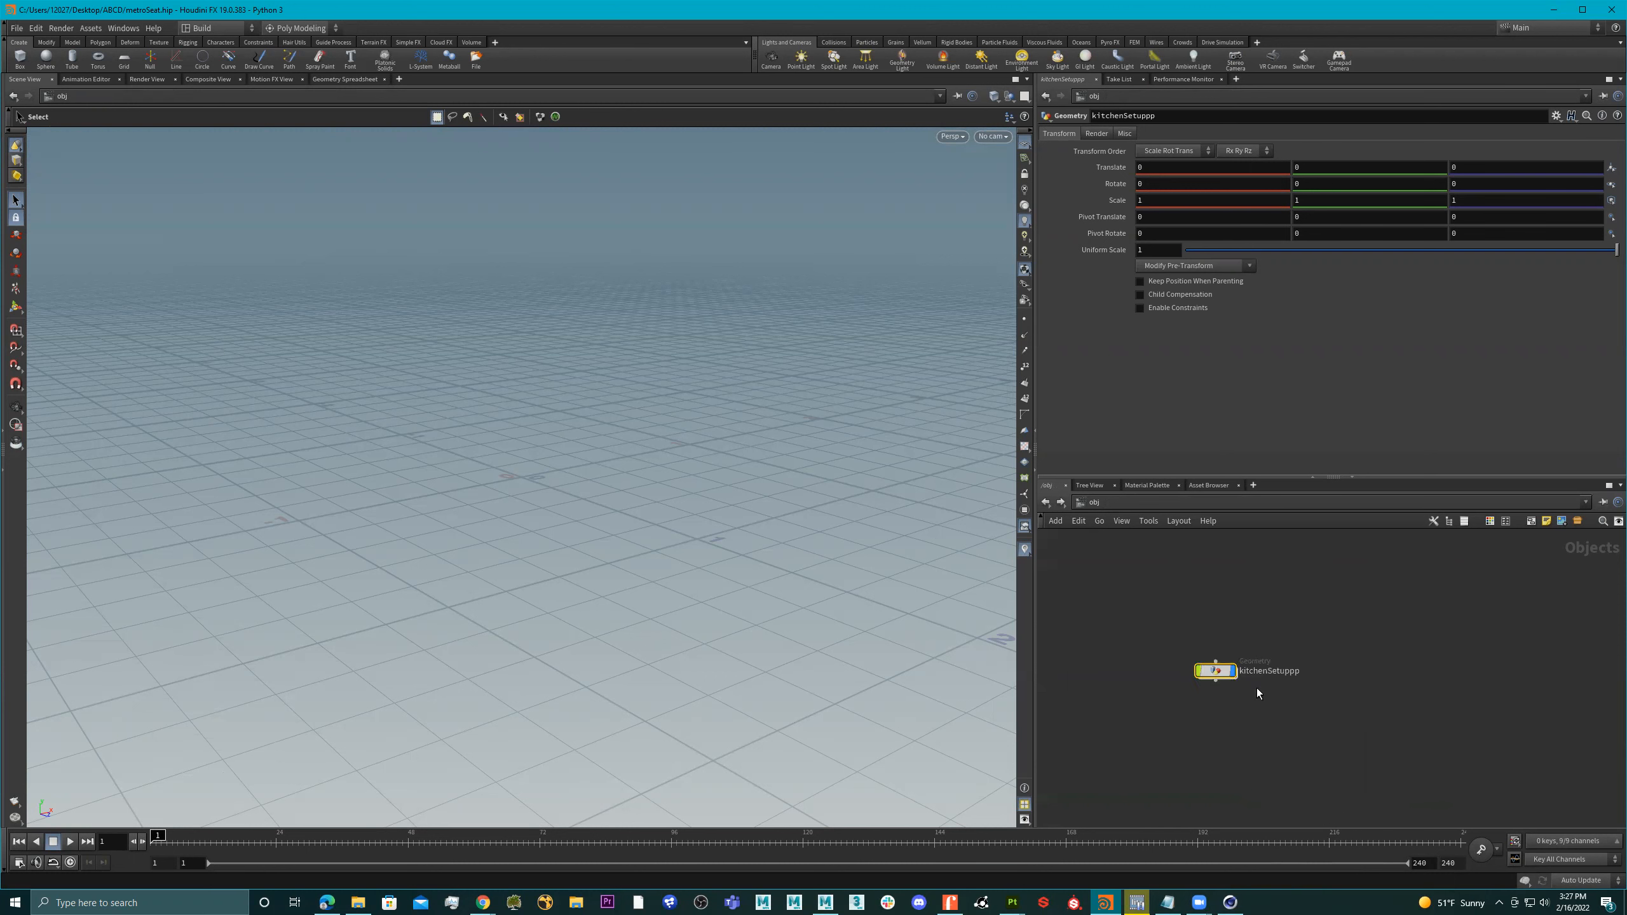
scroll(1281, 688, "up", 3)
left_click_drag(1156, 665, 1200, 627)
mouse_move(1203, 613)
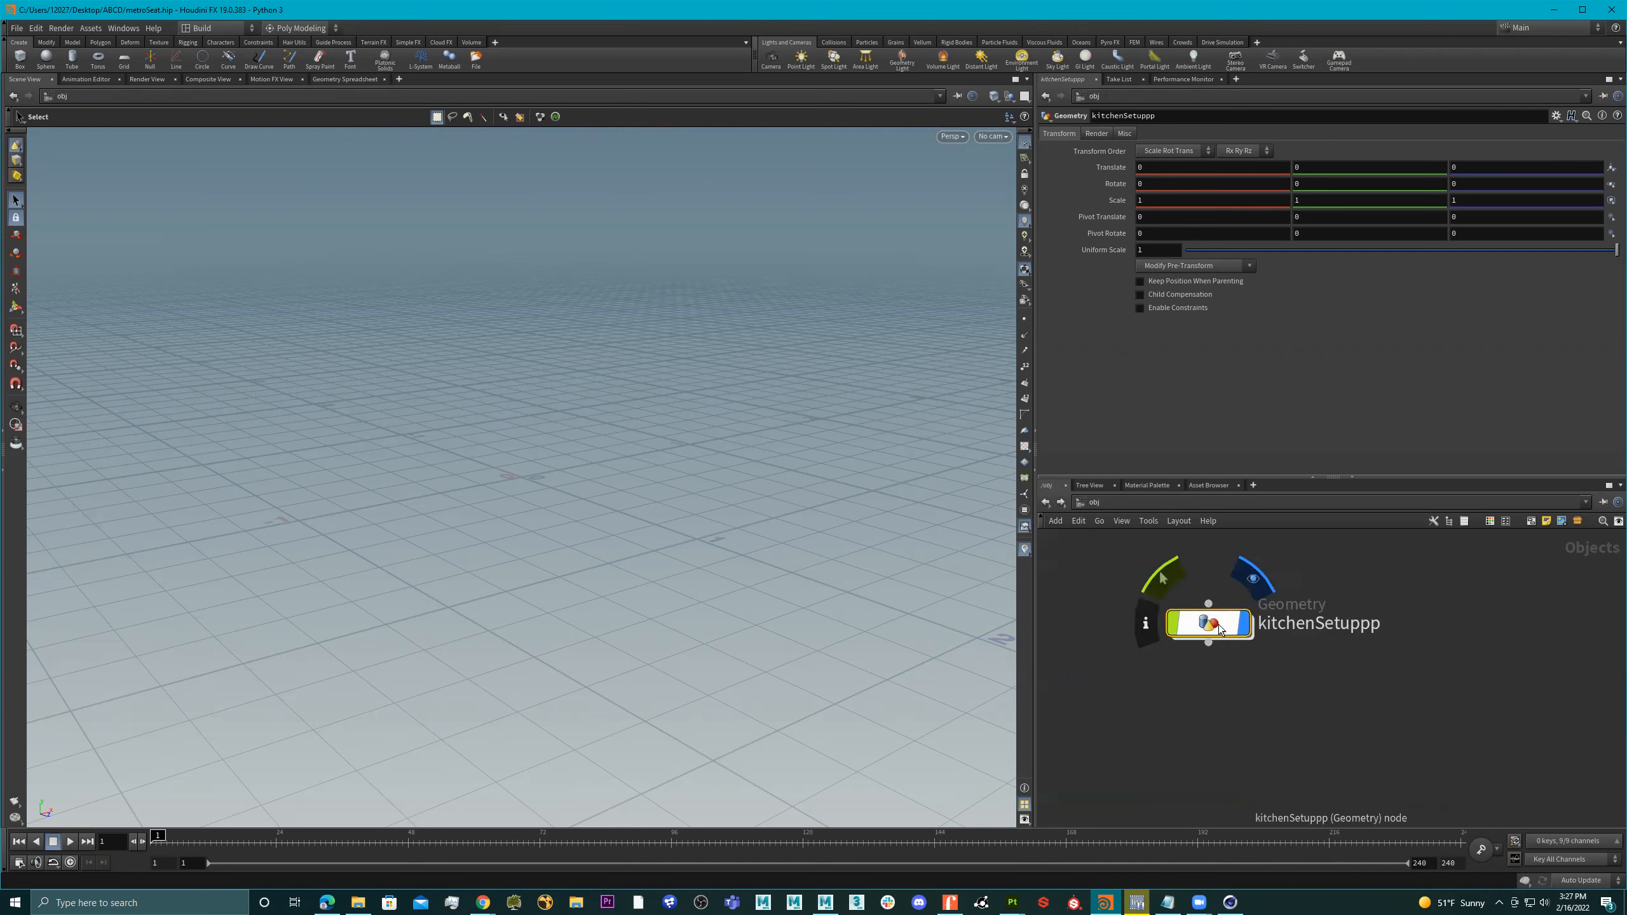
Enter the kitchenSetuppp node and add a File node to its empty network
double_click(1214, 631)
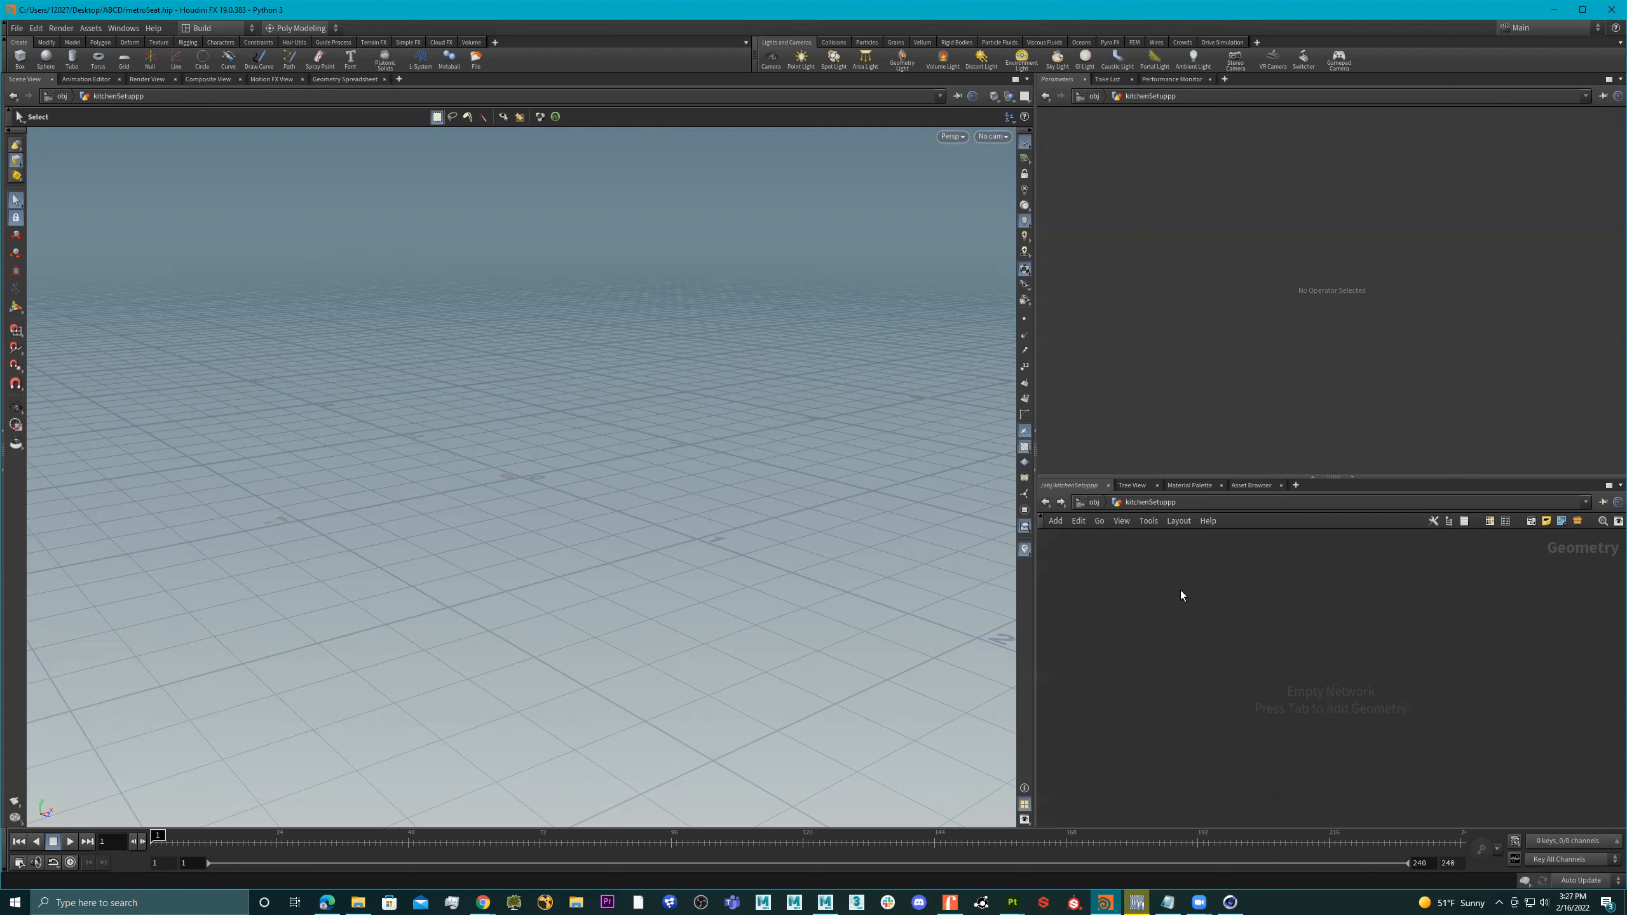
key("Tab")
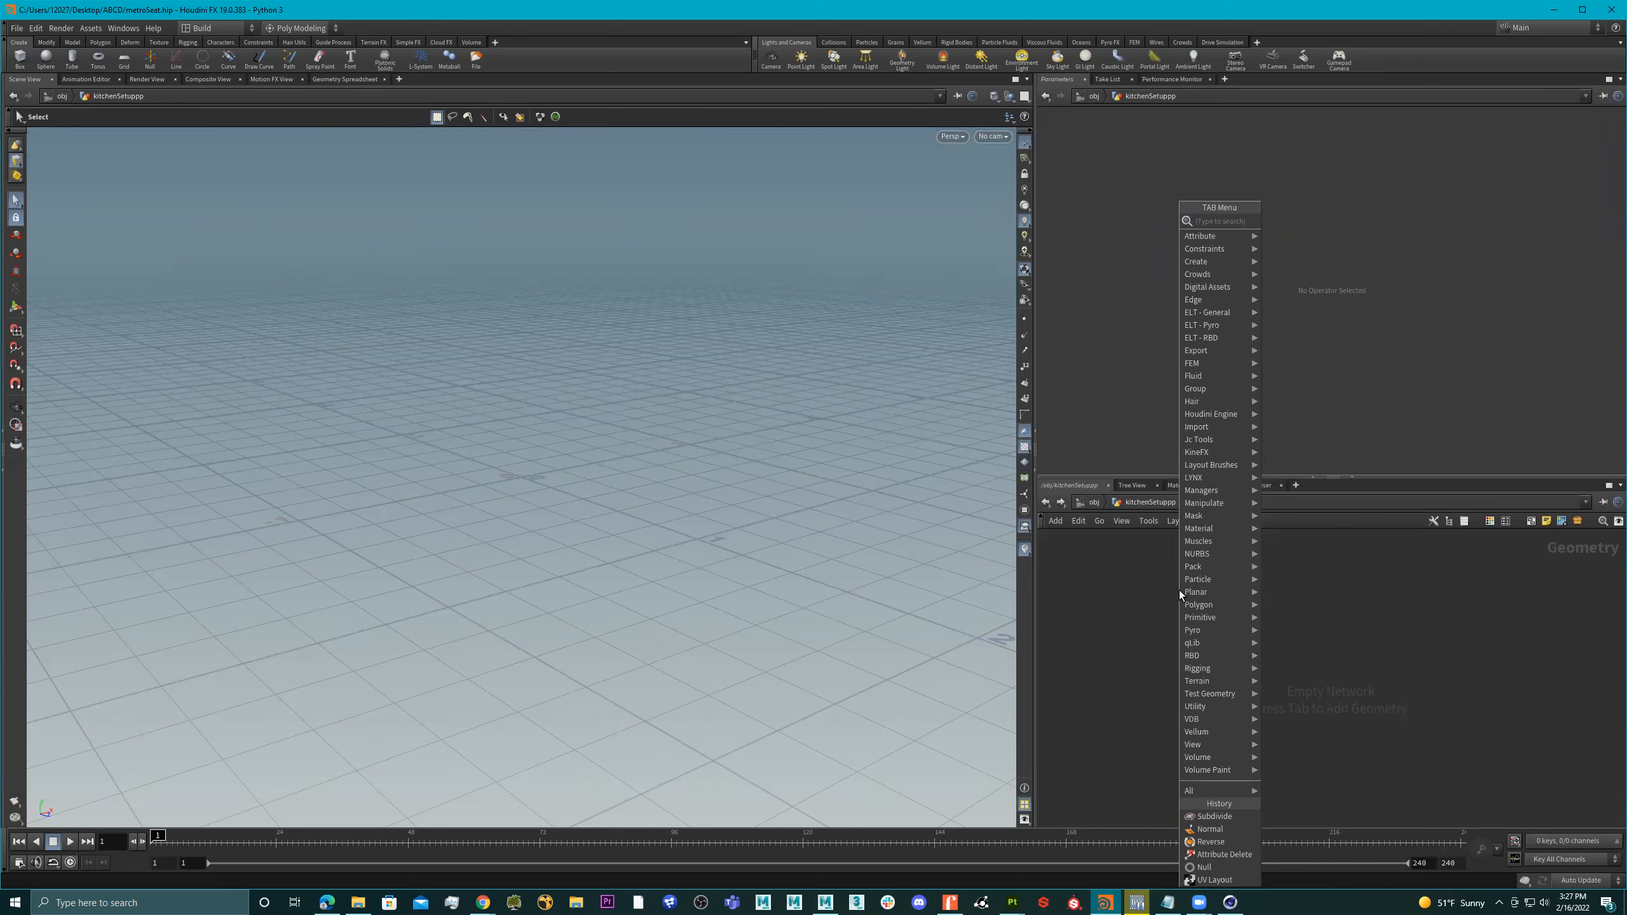
type("fik")
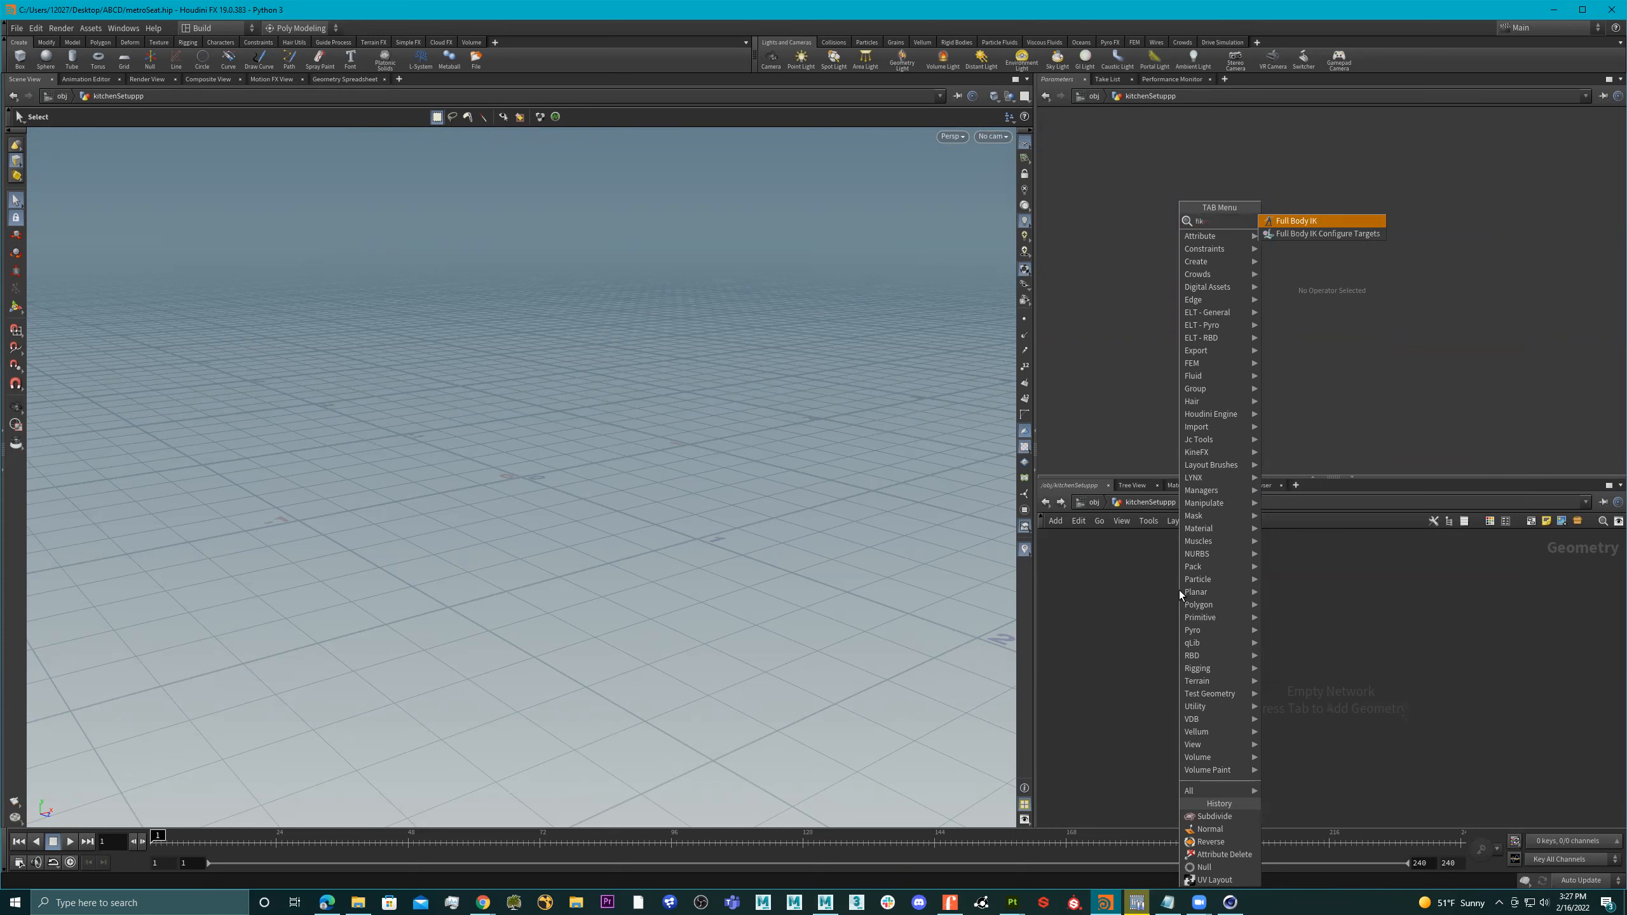
key("BackSpace")
type("le")
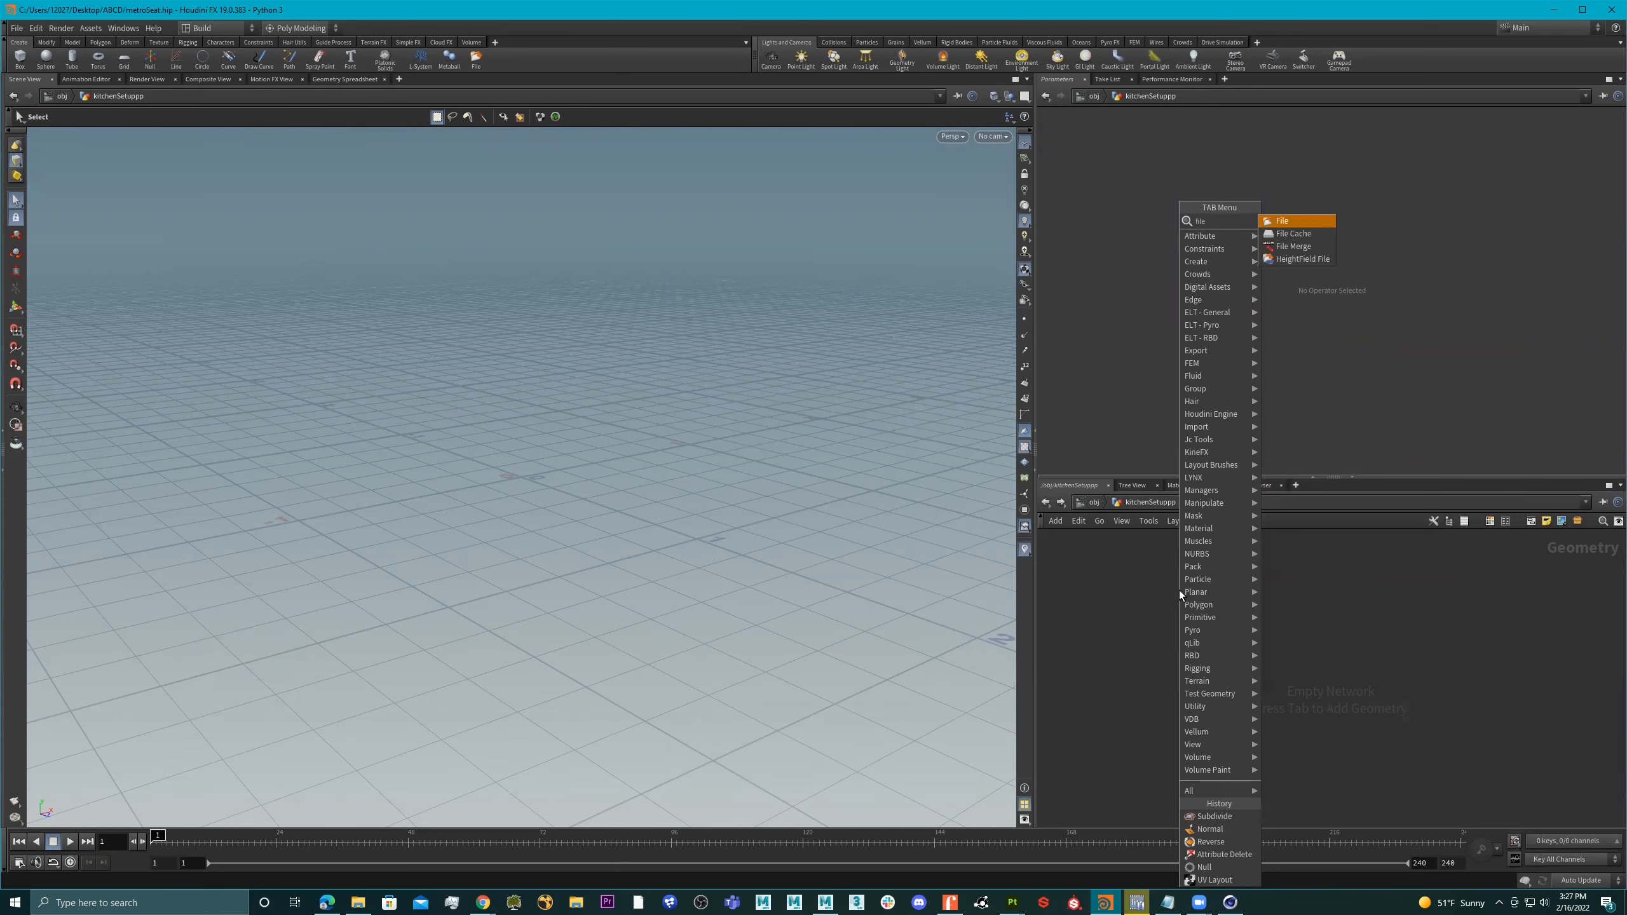
key("Return")
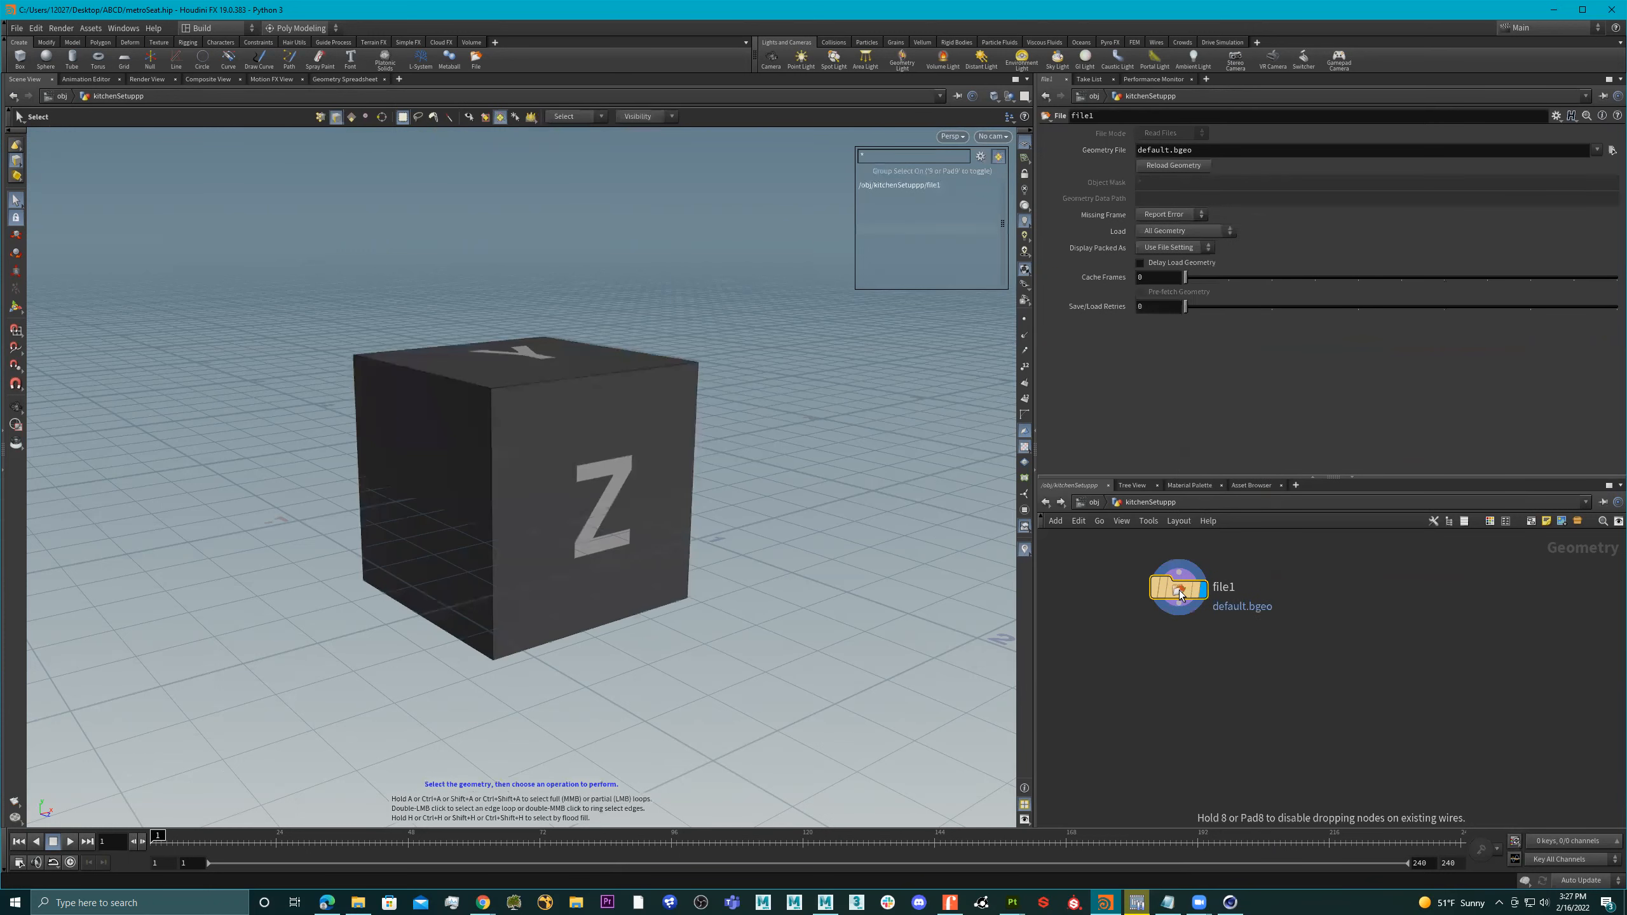
middle_click_drag(1335, 600, 1436, 655)
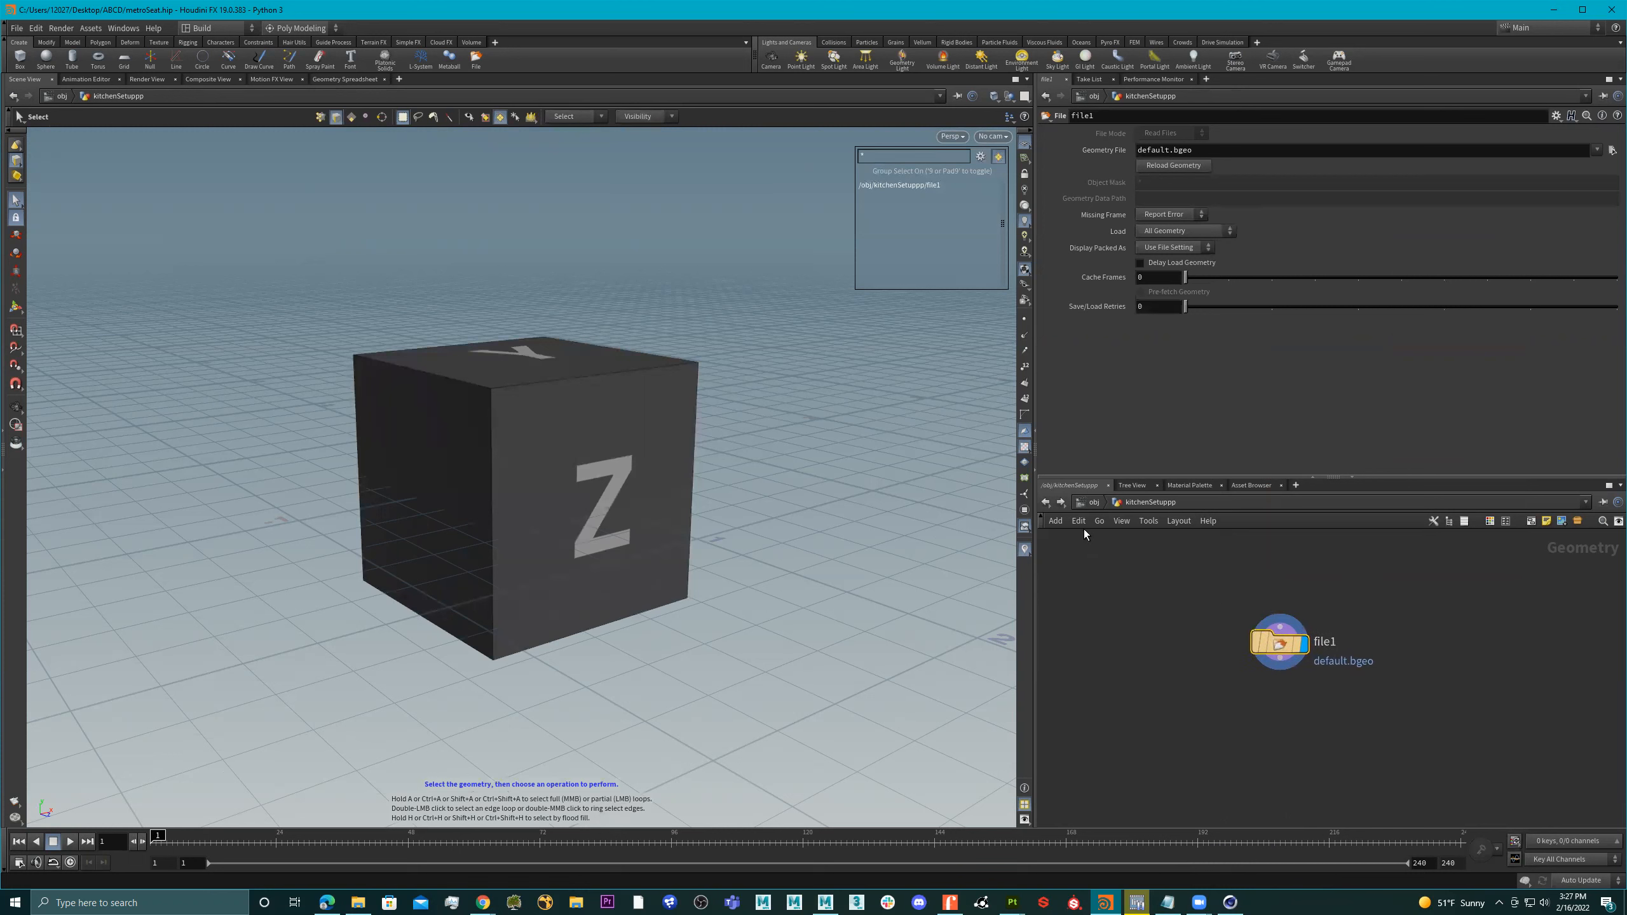
left_click(1055, 519)
left_click(1065, 539)
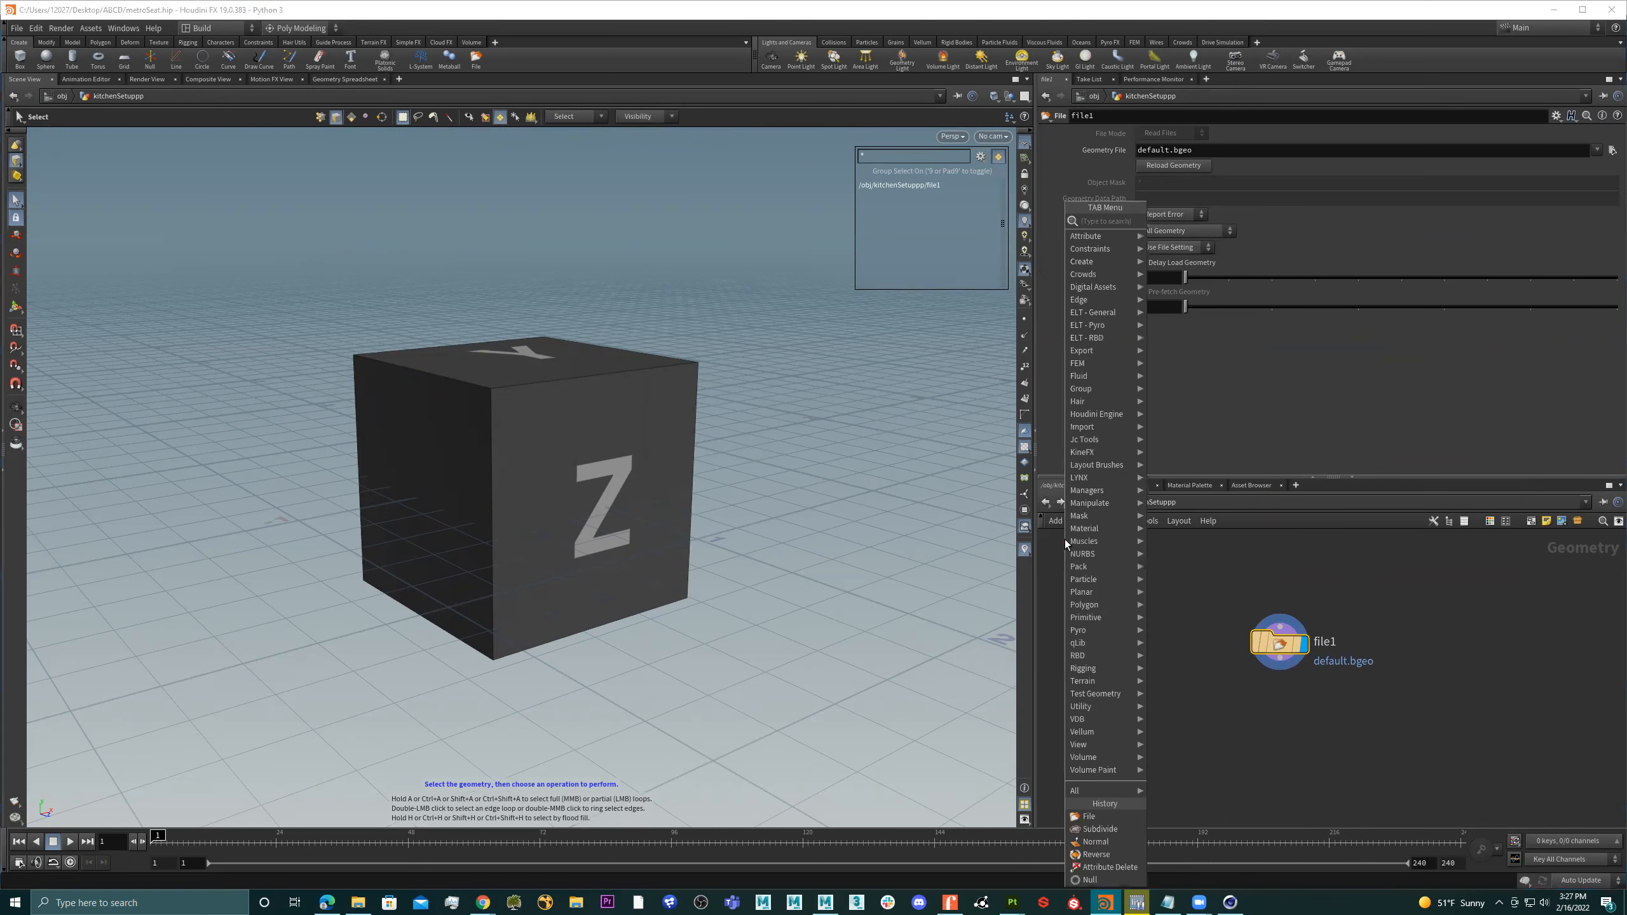
key("Escape")
Add a second file node that loads maya_kitchenSetup.fbx, found in $JOB/Desktop/ABCD by sorting the files by newest modification date
left_click(1053, 521)
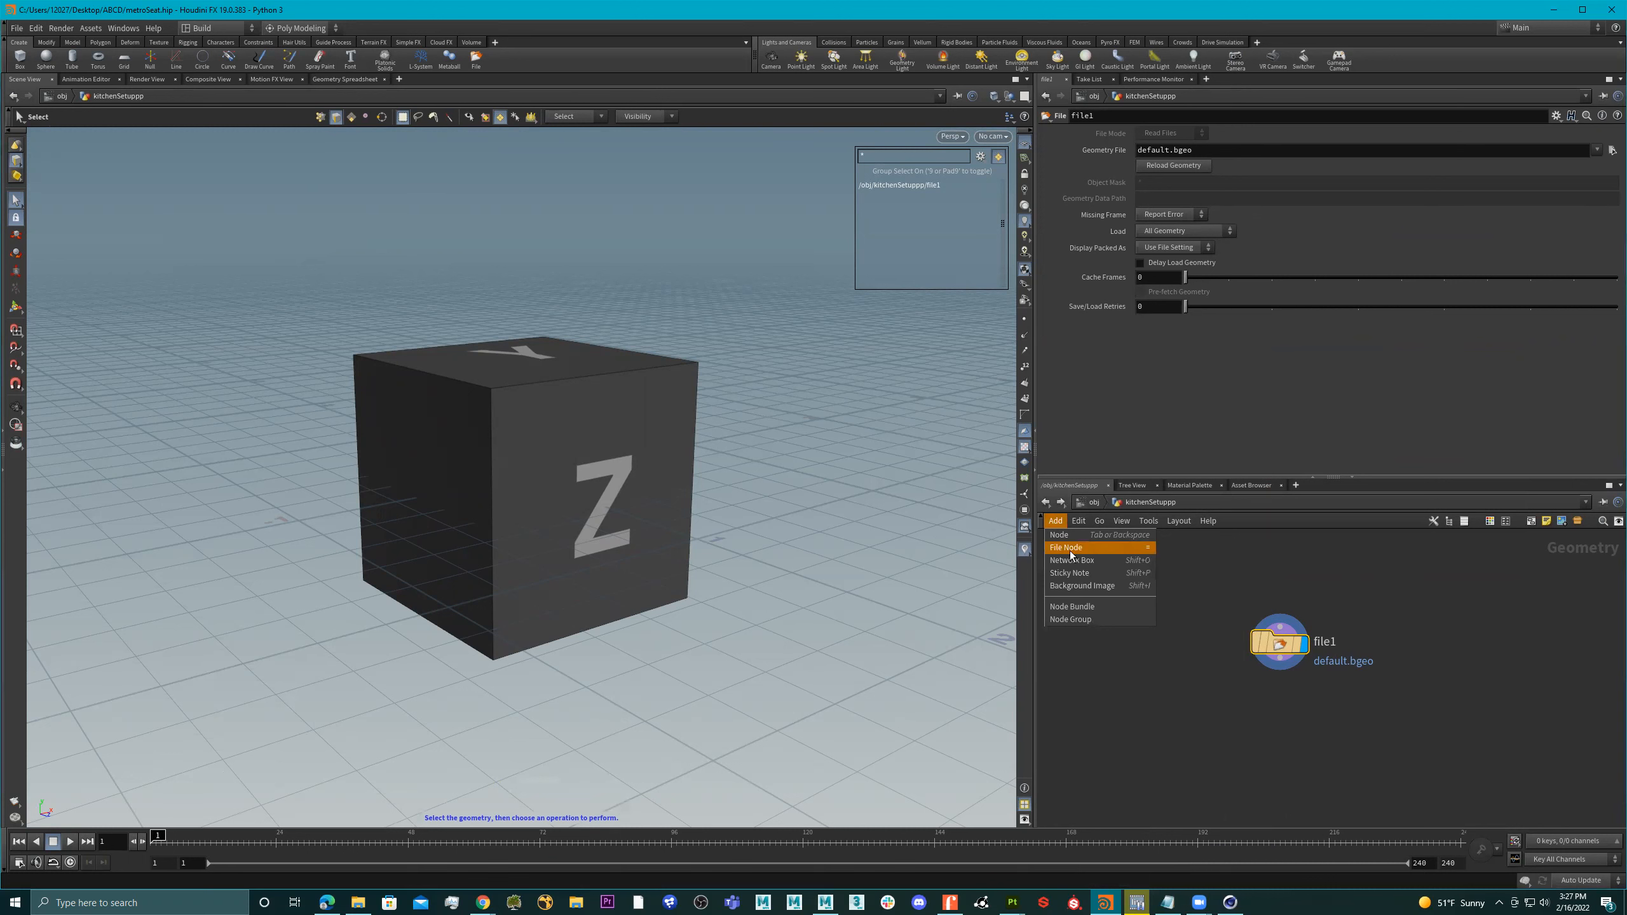
left_click(1067, 547)
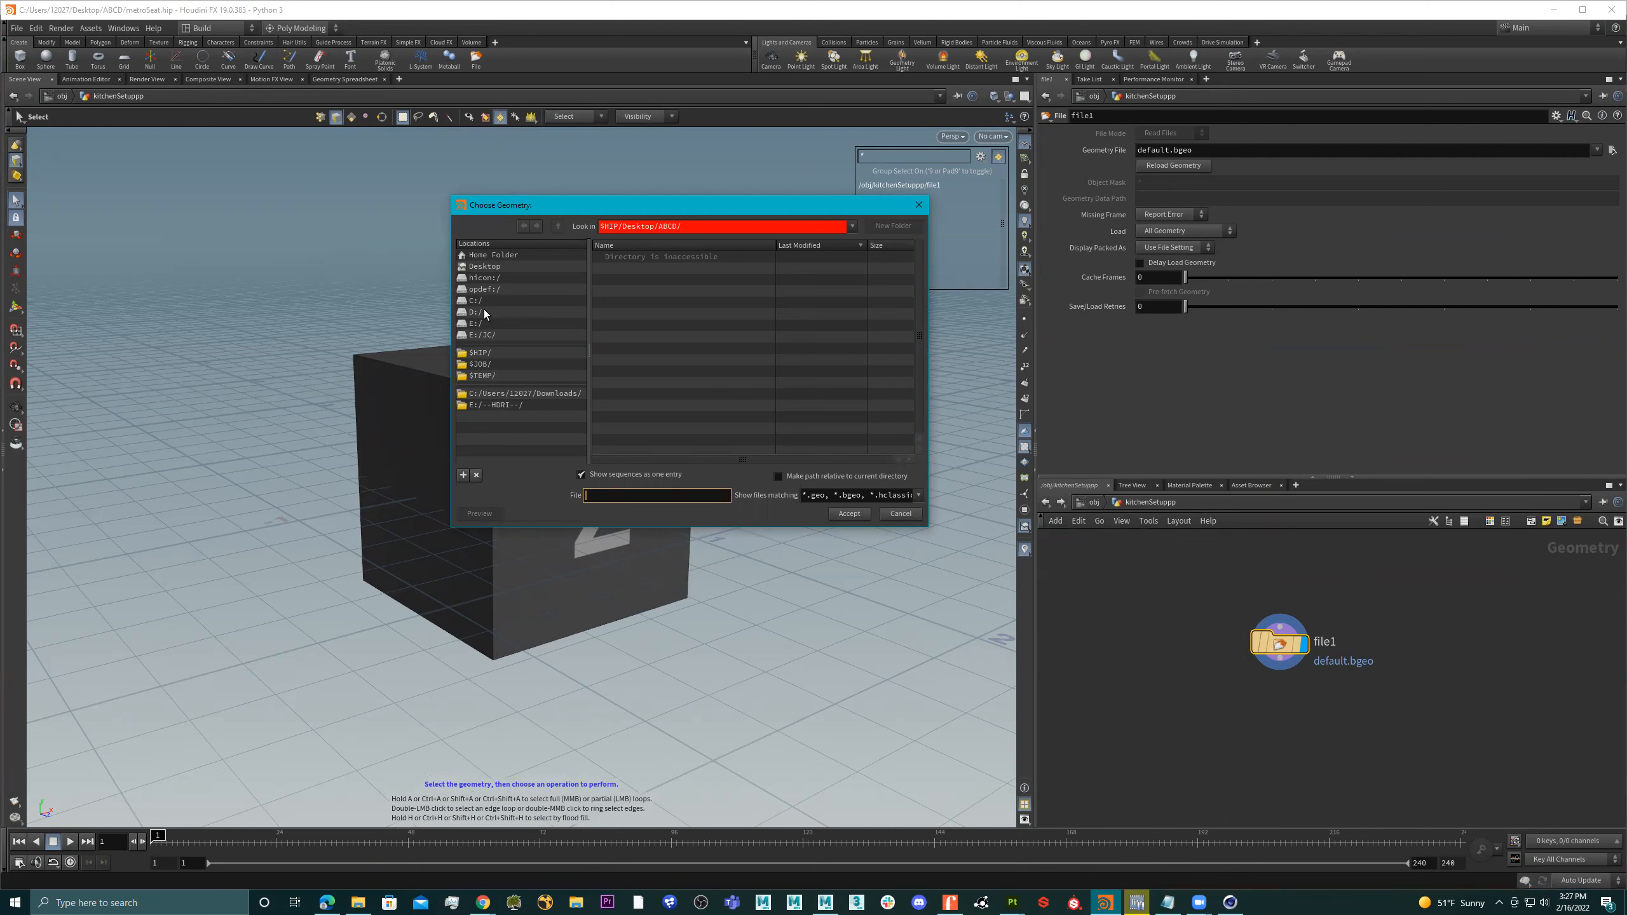
key("Escape")
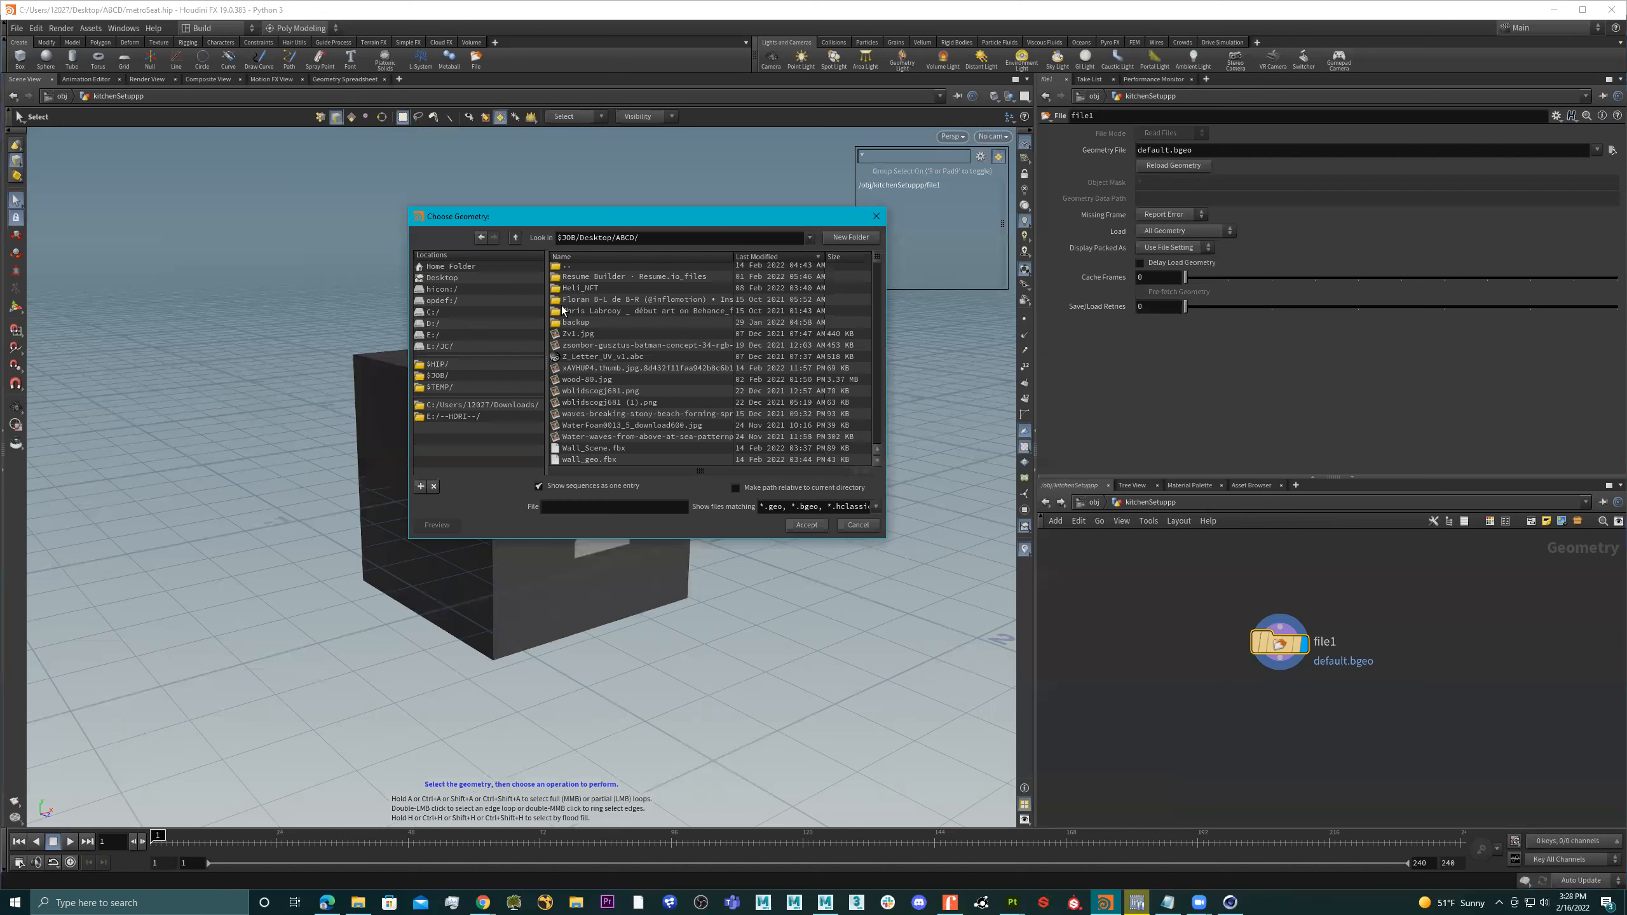
scroll(609, 444, "down", 2)
scroll(610, 443, "up", 3)
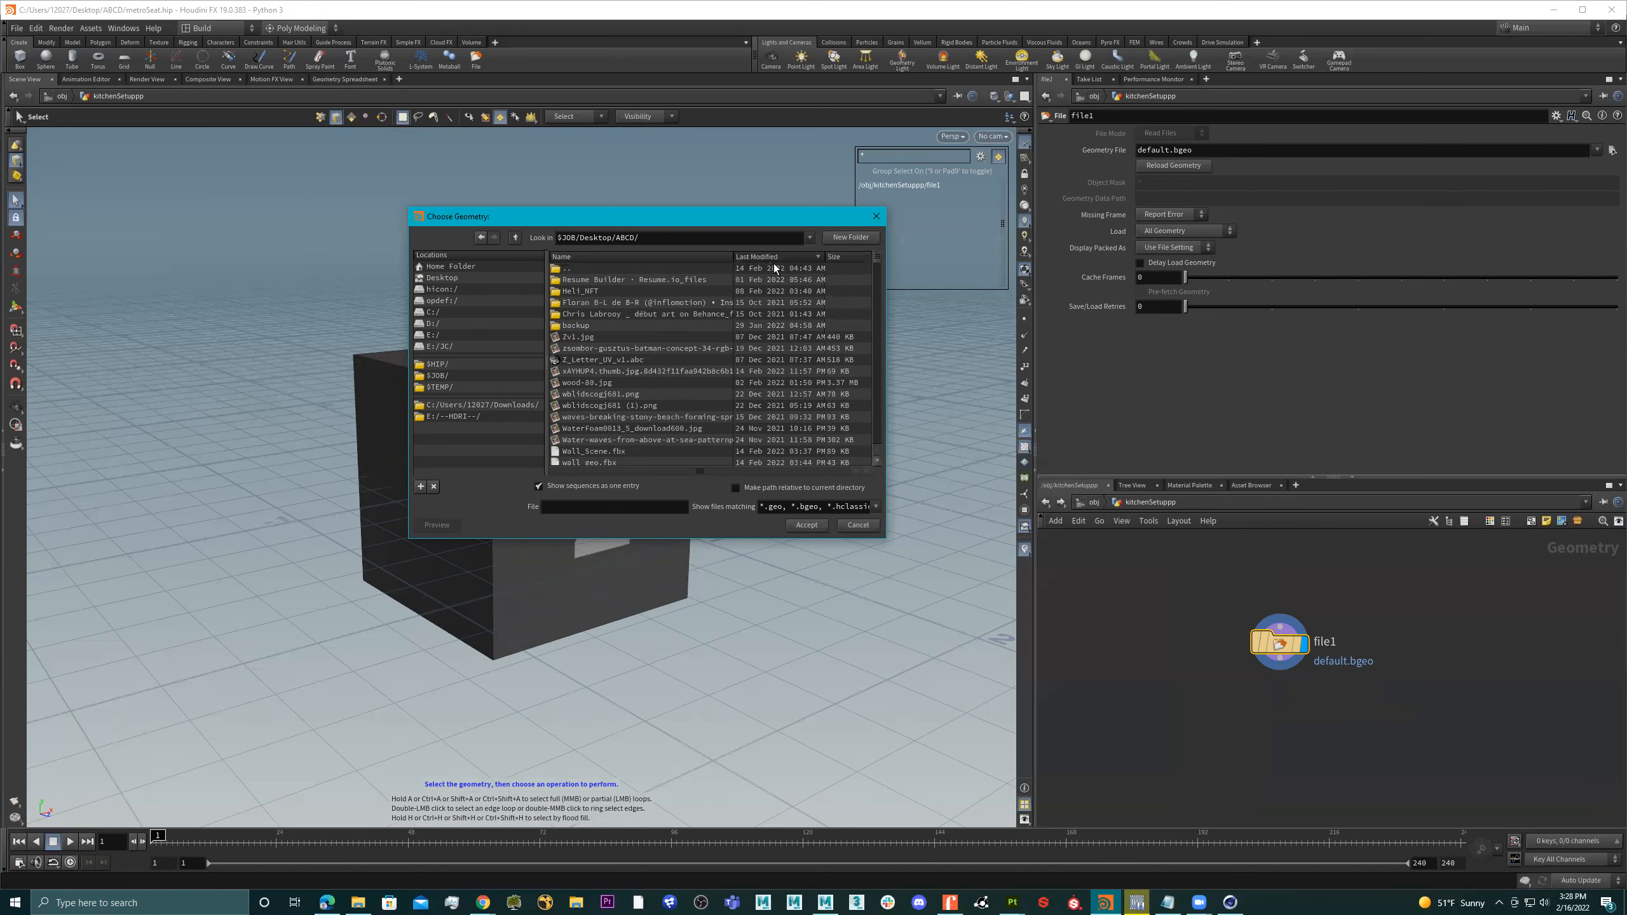
left_click(778, 260)
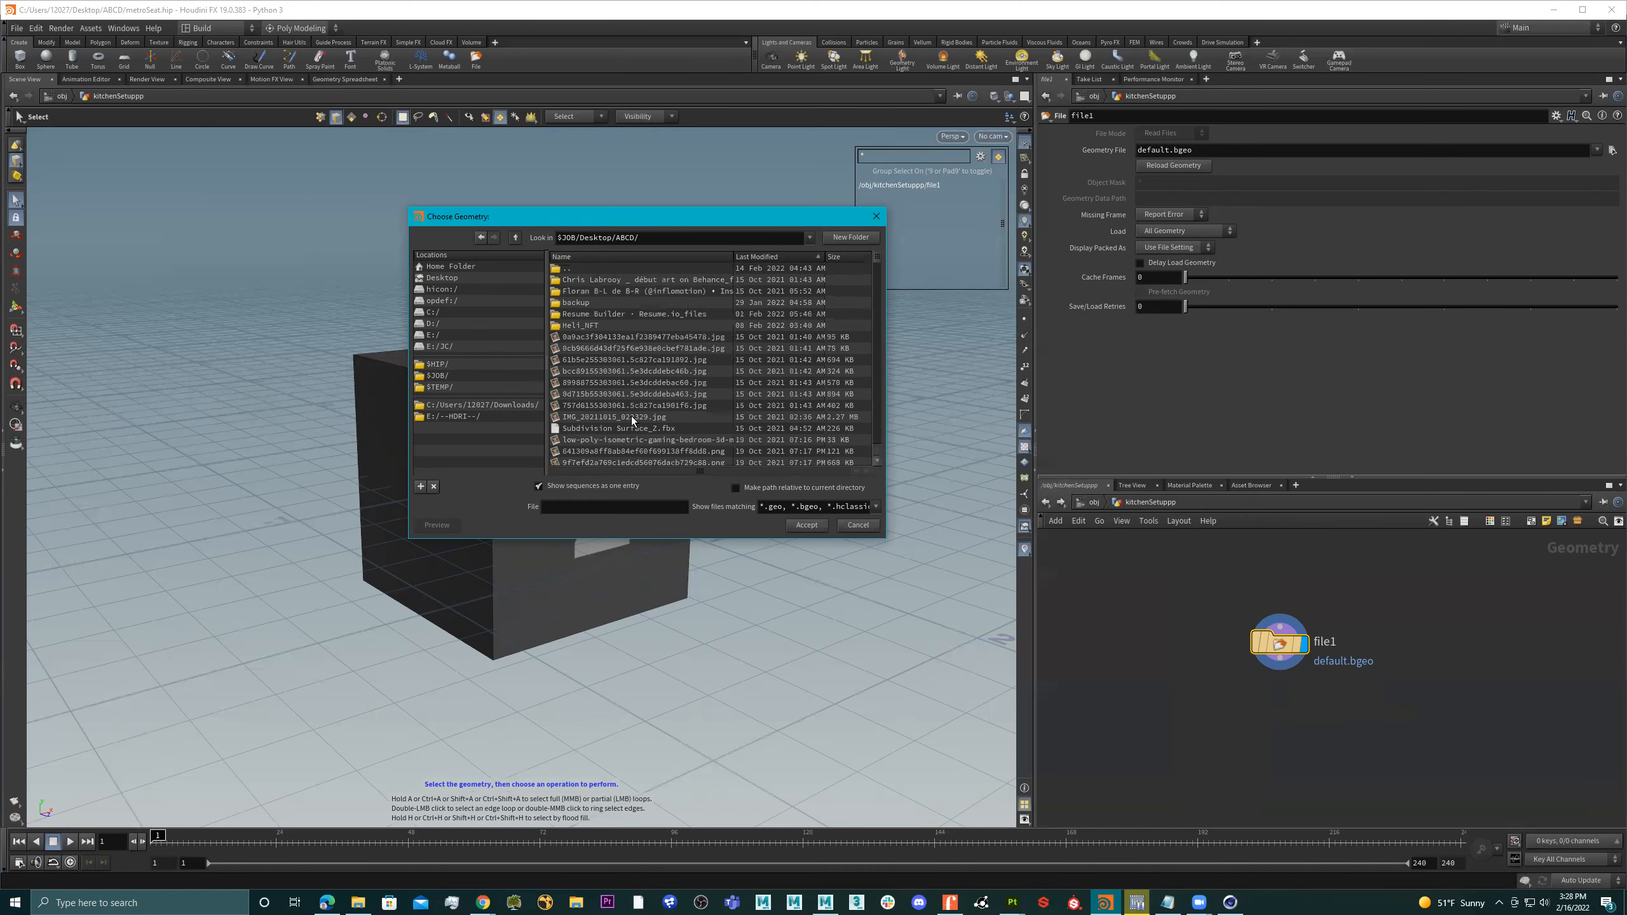
left_click(781, 256)
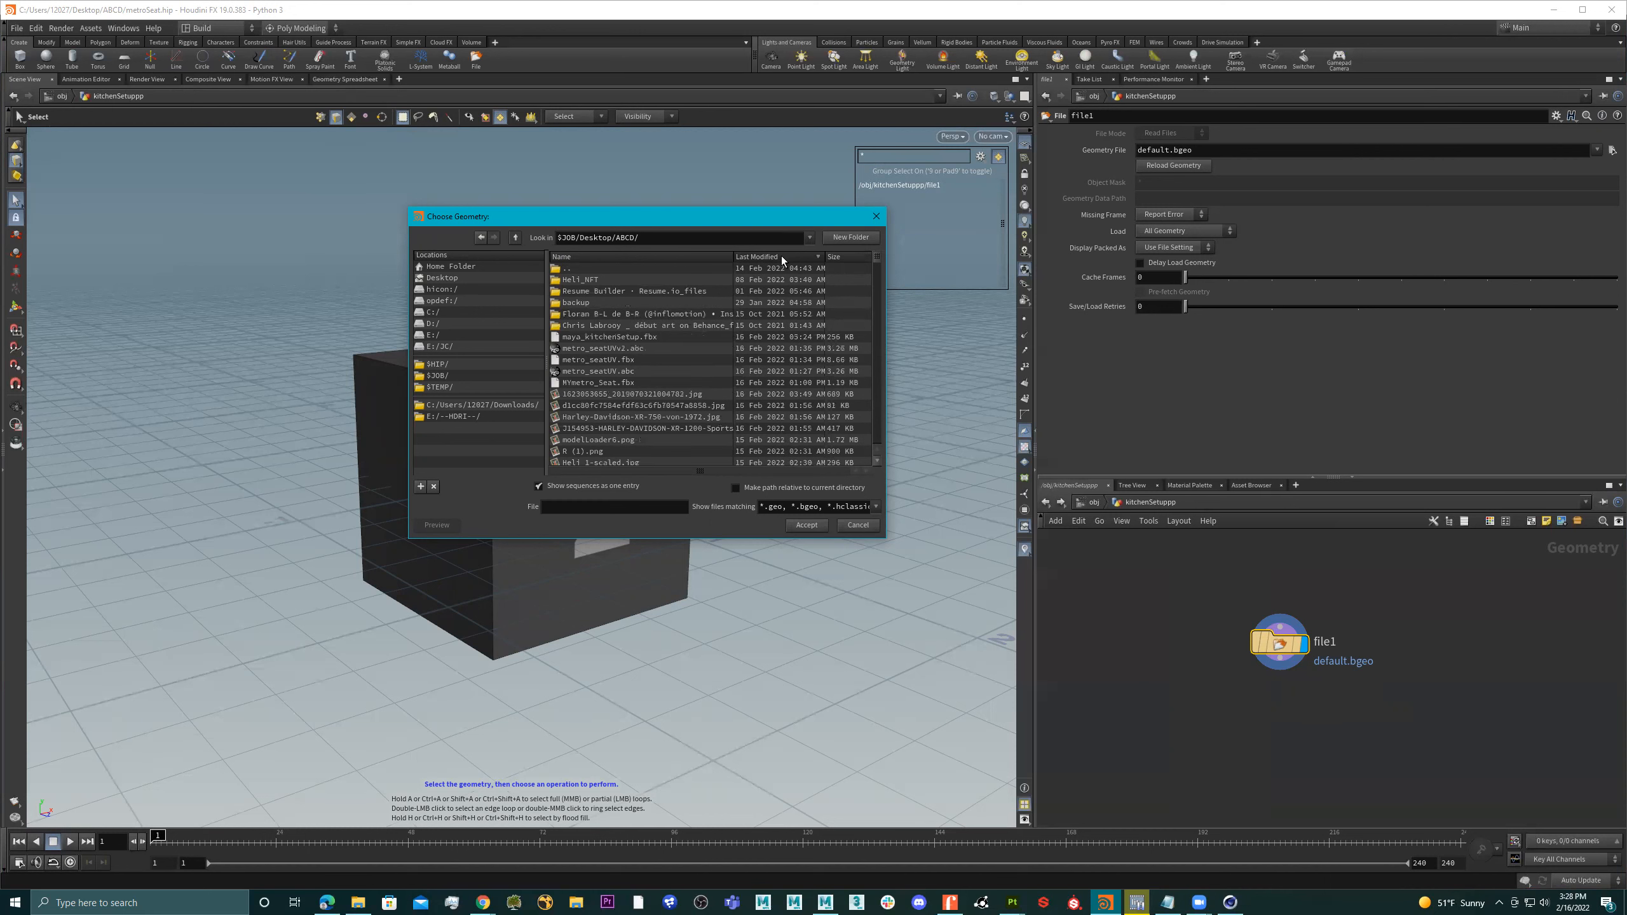
double_click(609, 336)
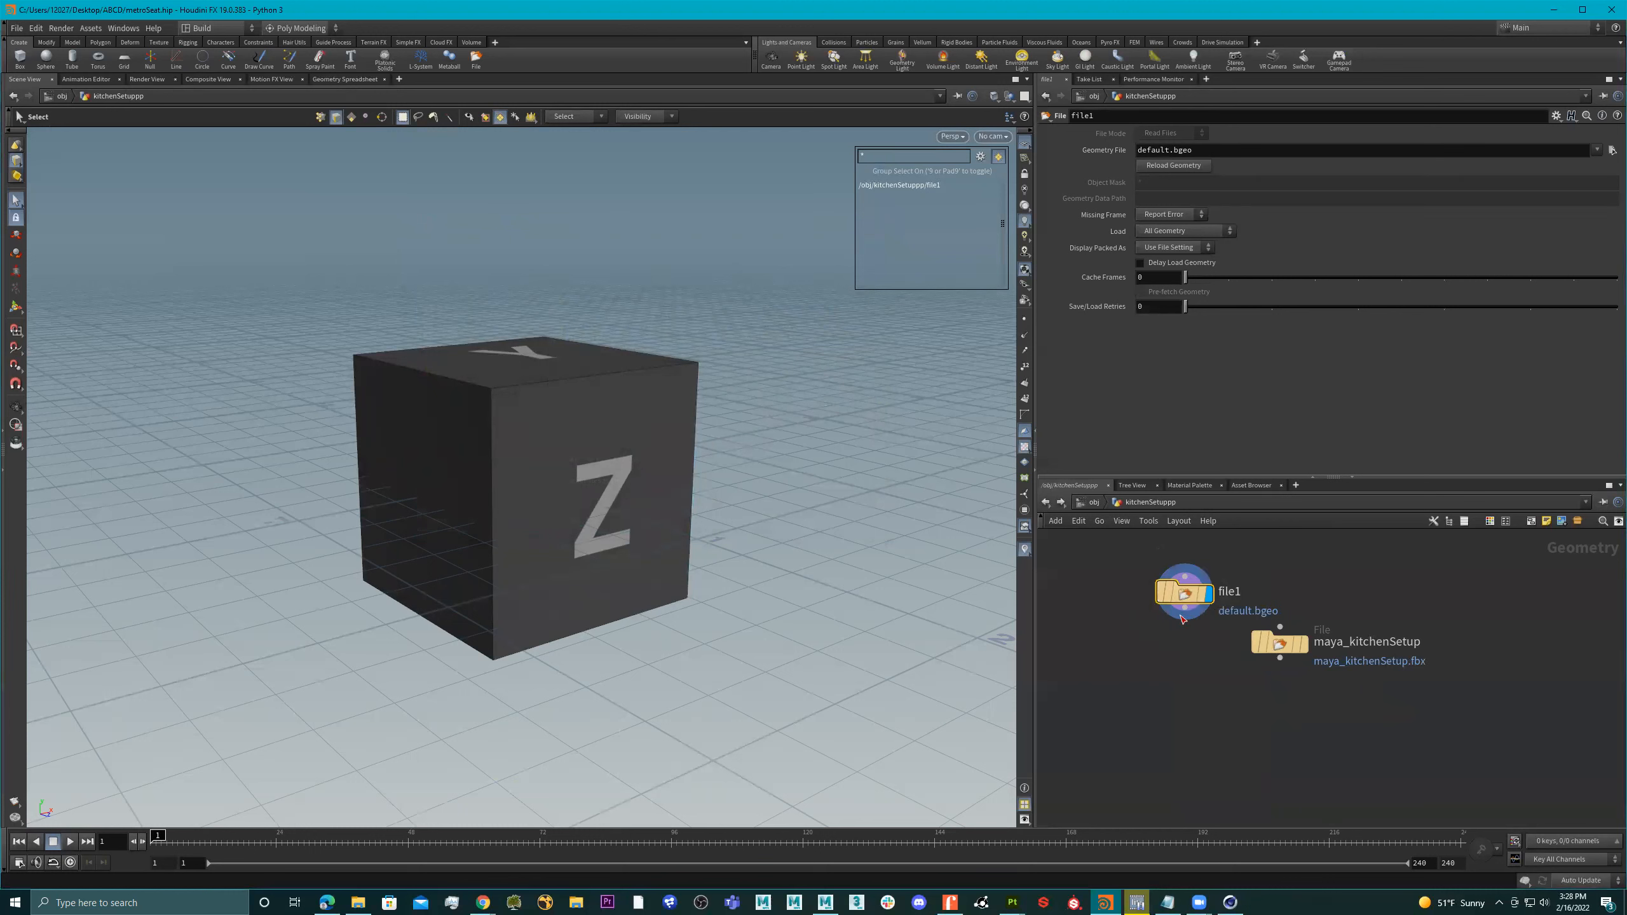
Delete the default file1 node and the maya_kitchenSetup node from the kitchenSetuppp network
scroll(745, 490, "down", 3)
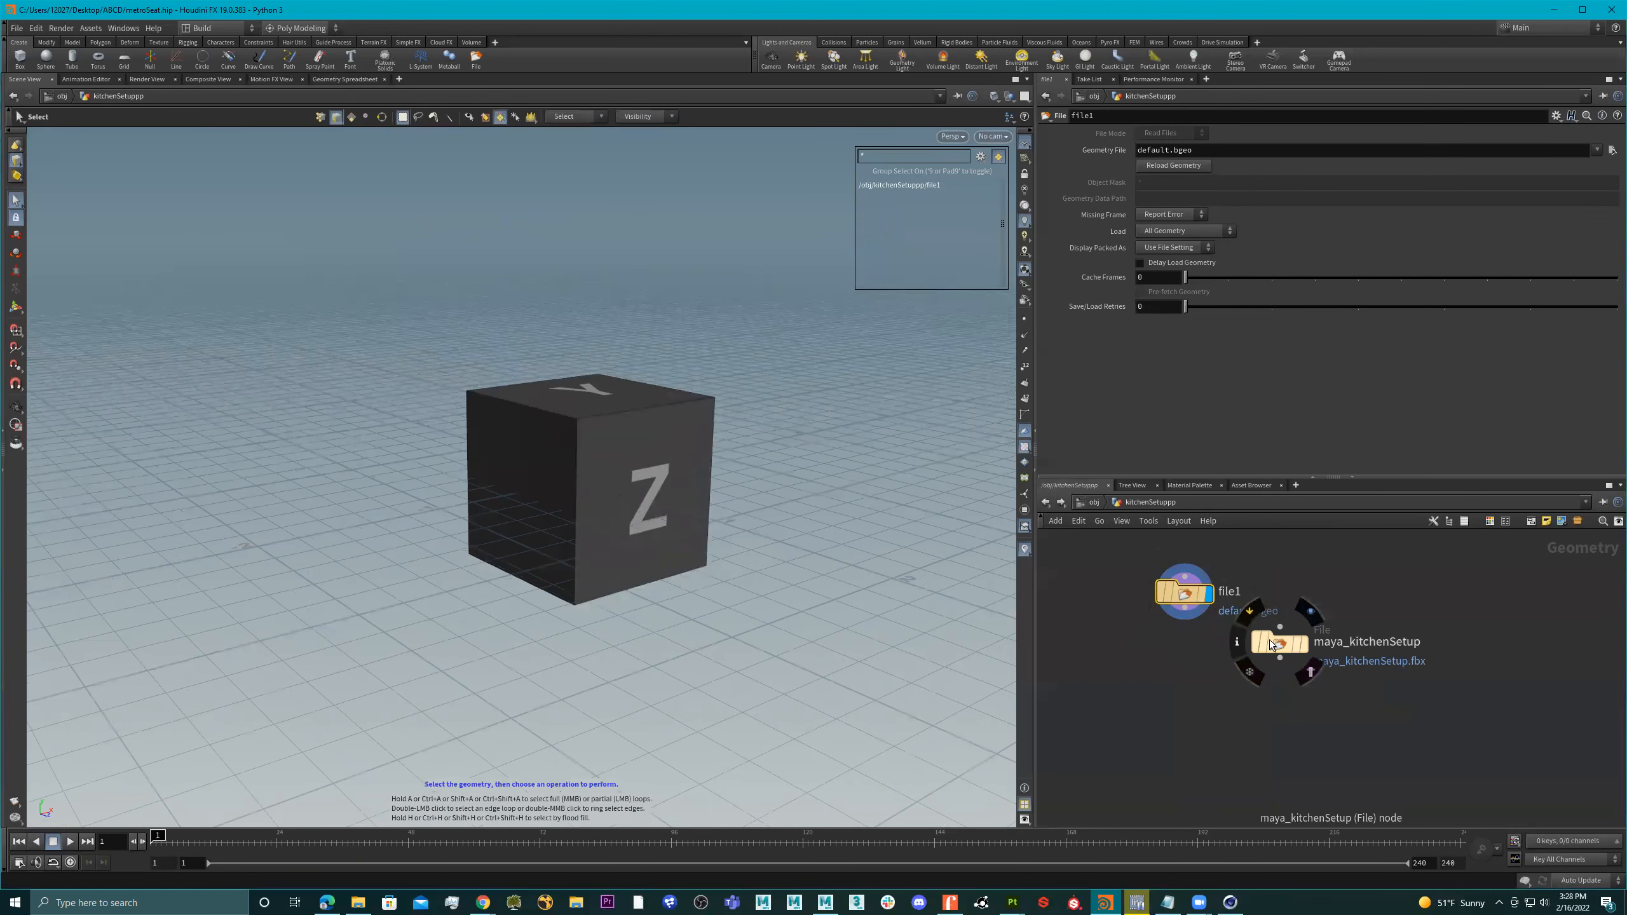
left_click_drag(686, 473, 865, 462, "alt")
scroll(619, 447, "up", 5)
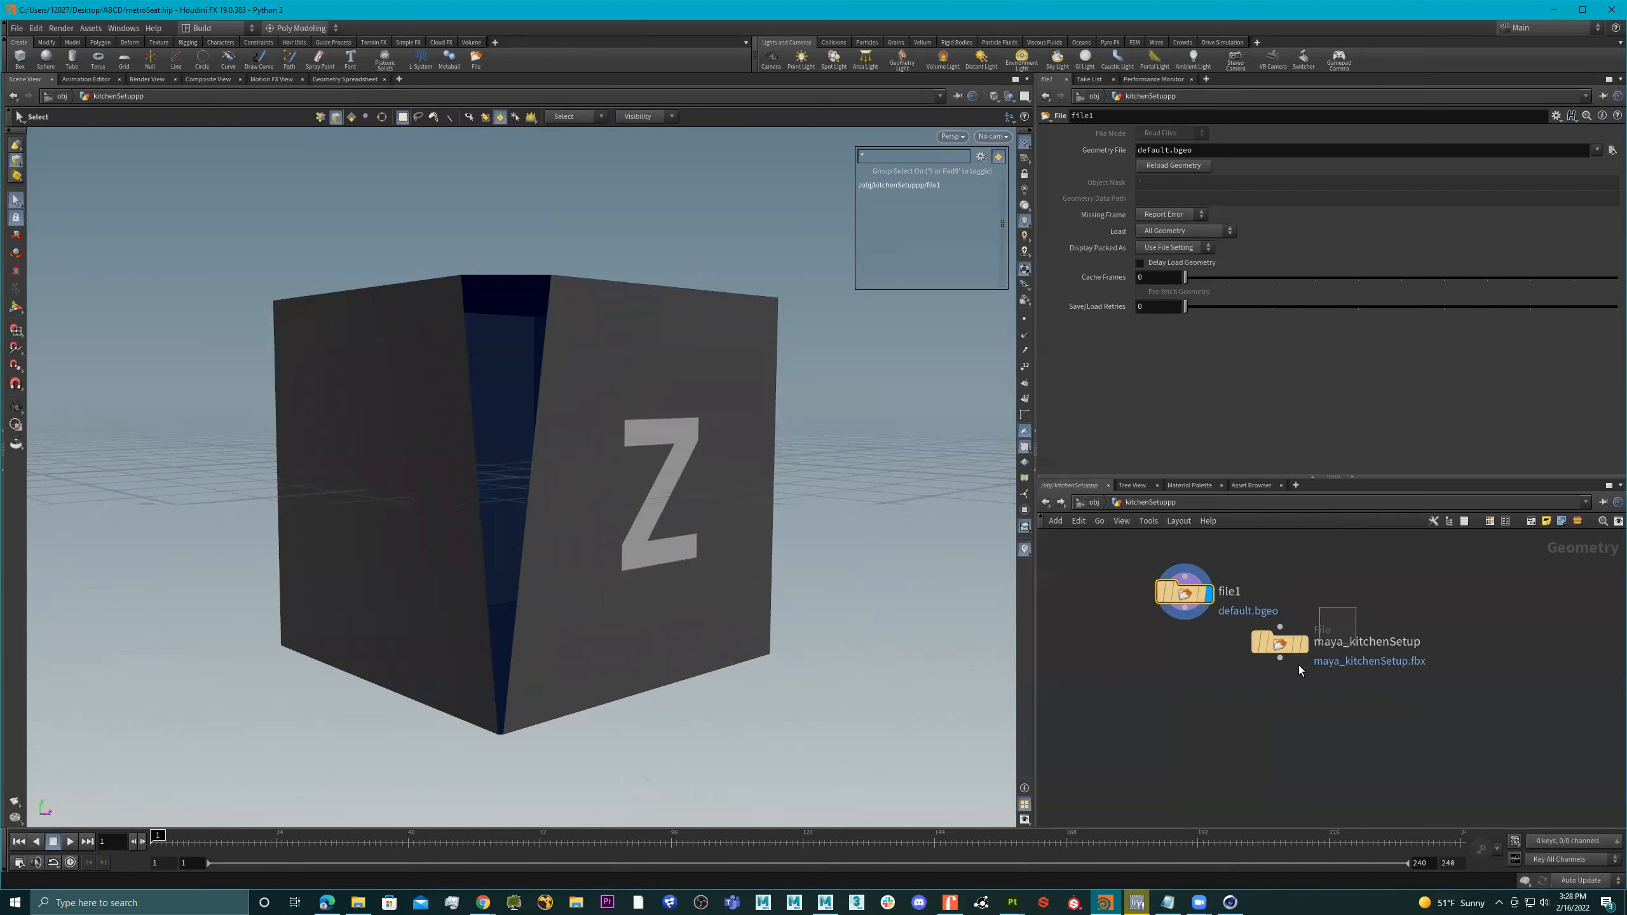
left_click(1284, 646)
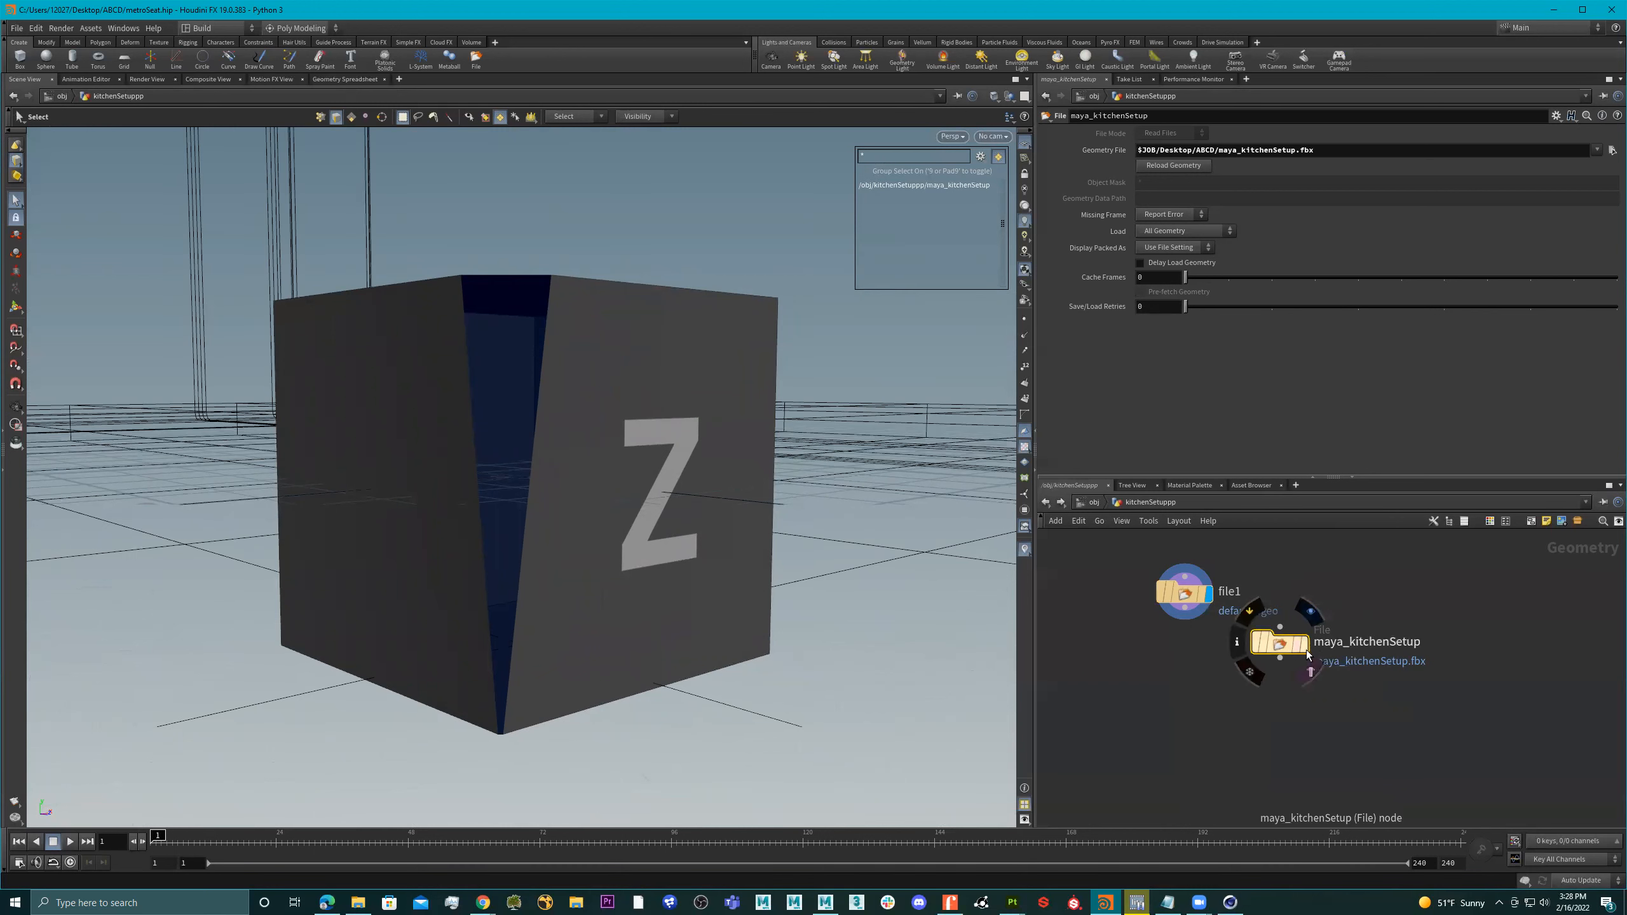
left_click(1201, 595)
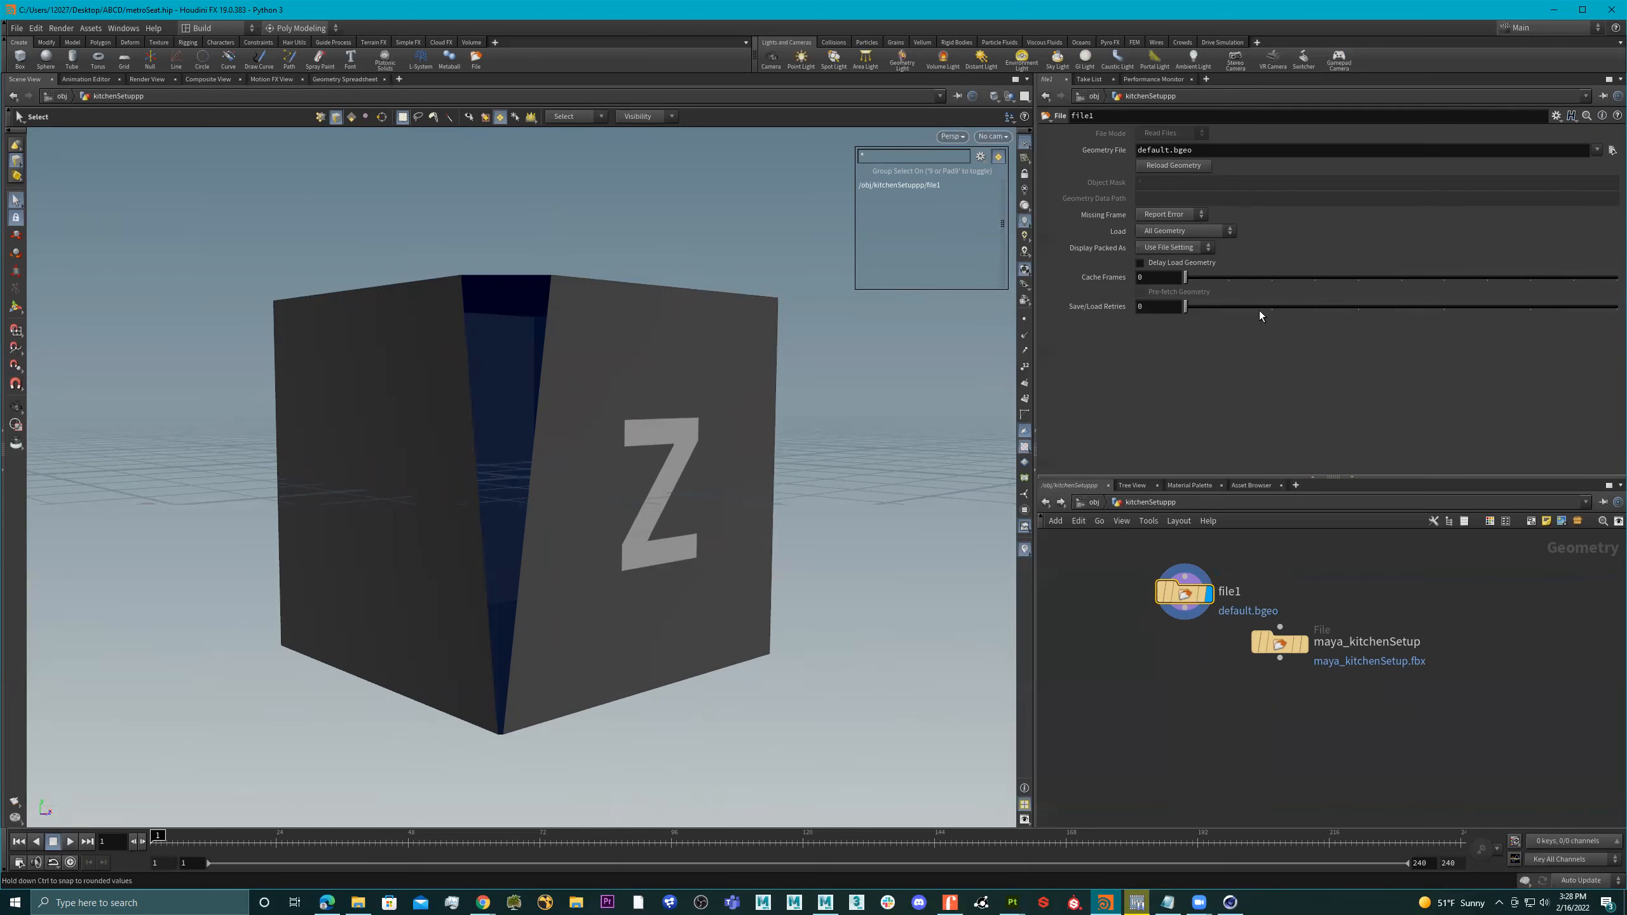
middle_click_drag(1277, 595, 1264, 610)
key("Delete")
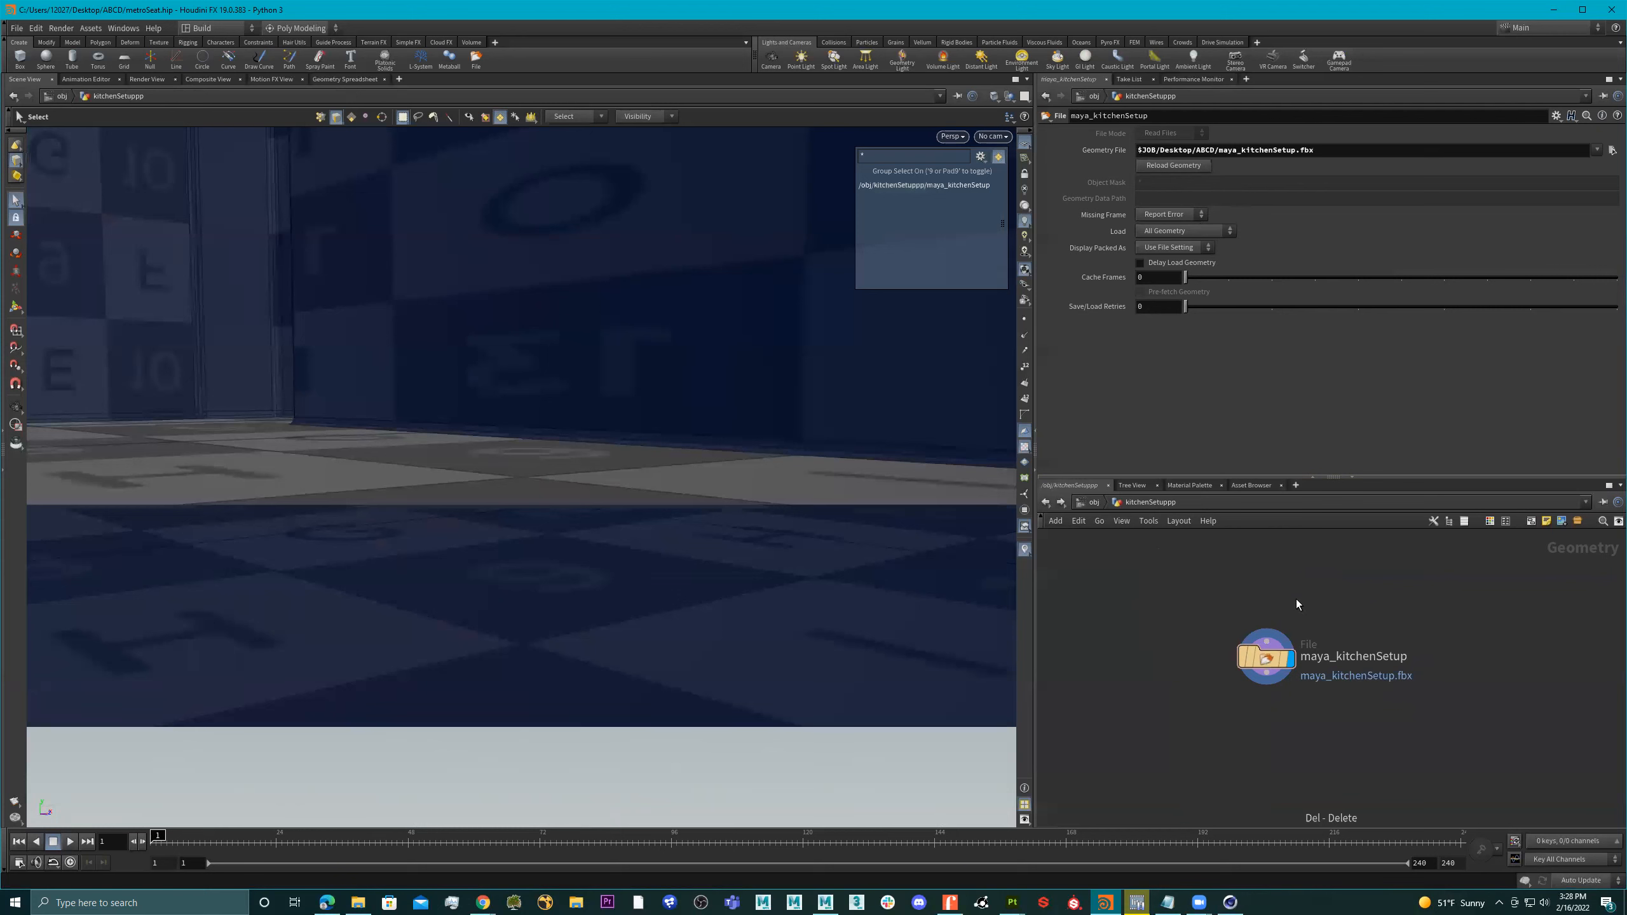
left_click_drag(1339, 581, 1235, 746)
key("Delete")
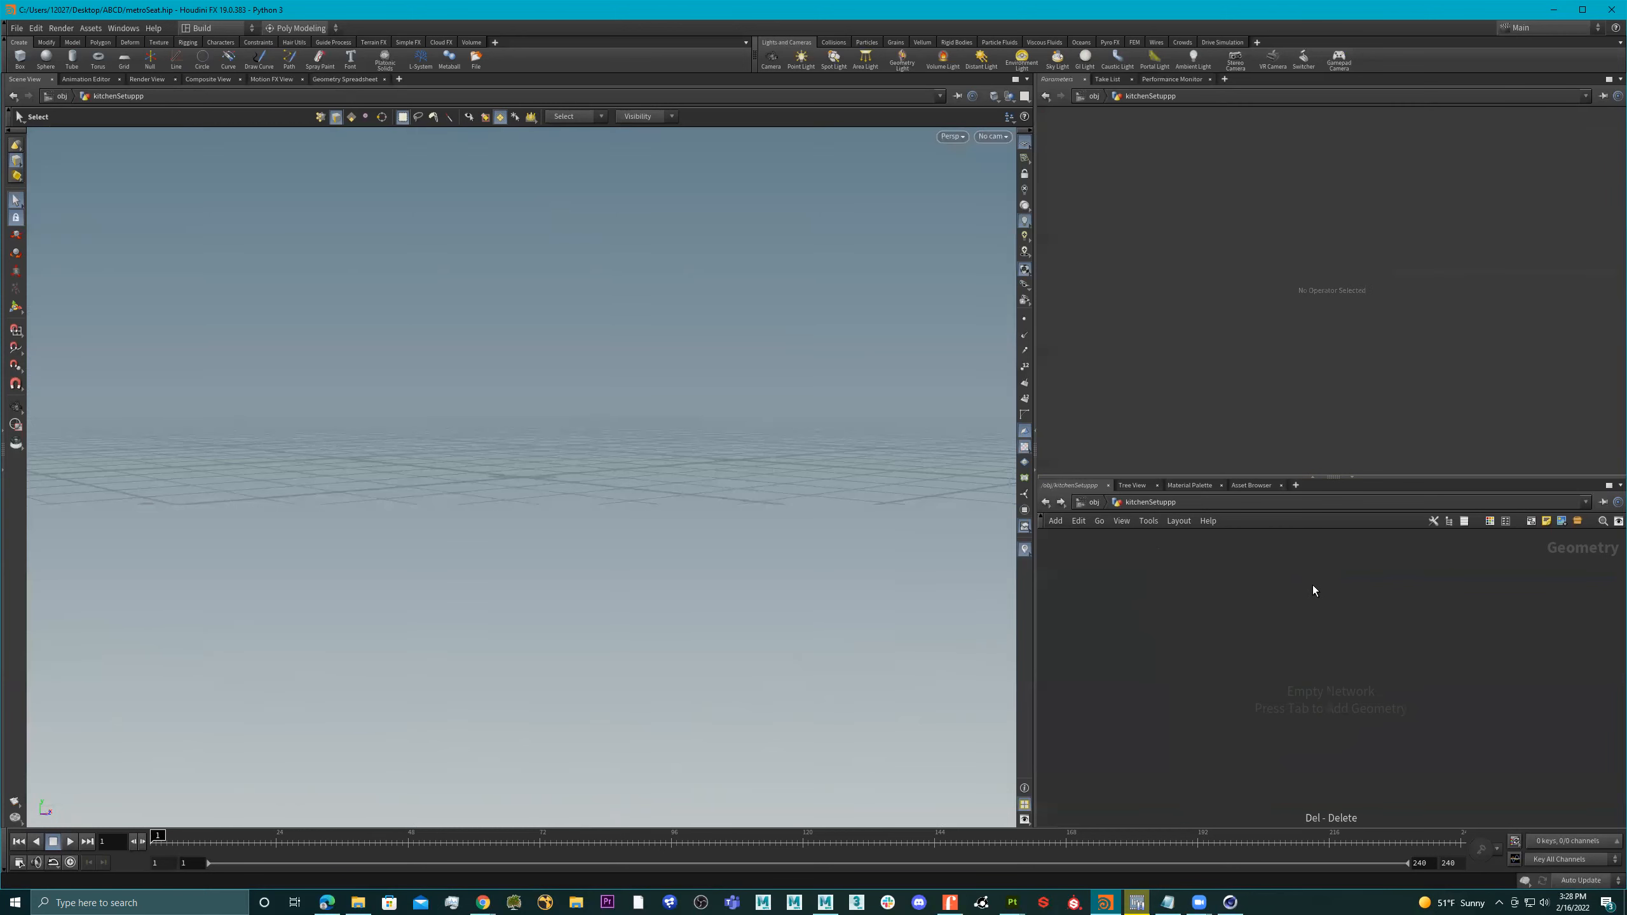
Add a file node for maya_kitchenSetup.fbx to the empty network and frame the imported kitchen island in the viewport
left_click(1056, 521)
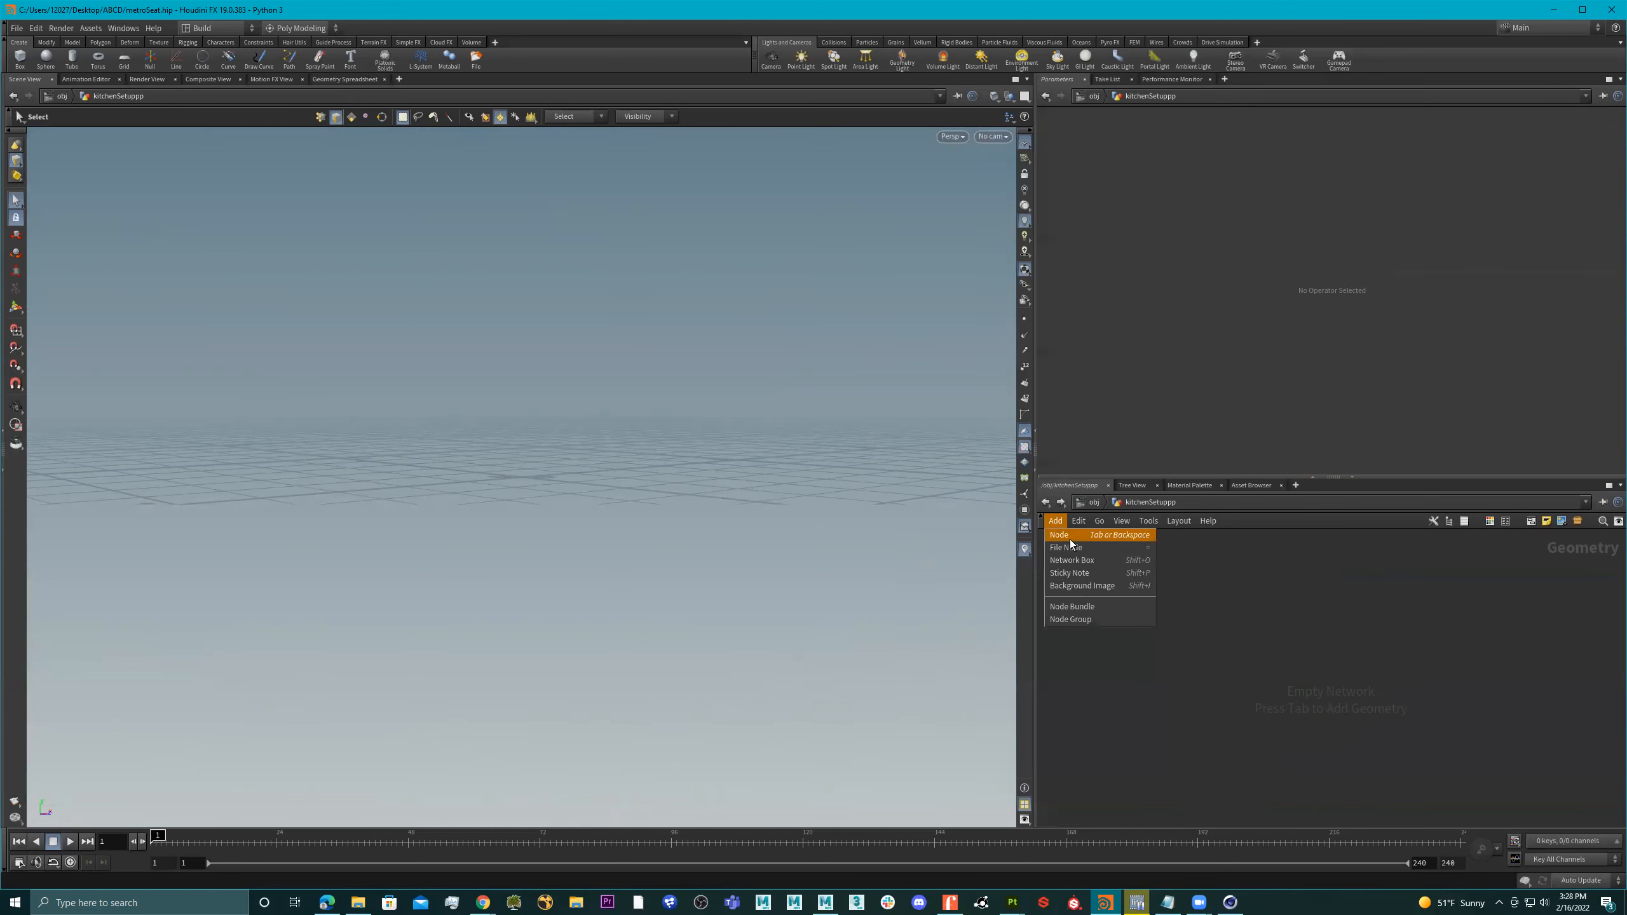
left_click(1073, 537)
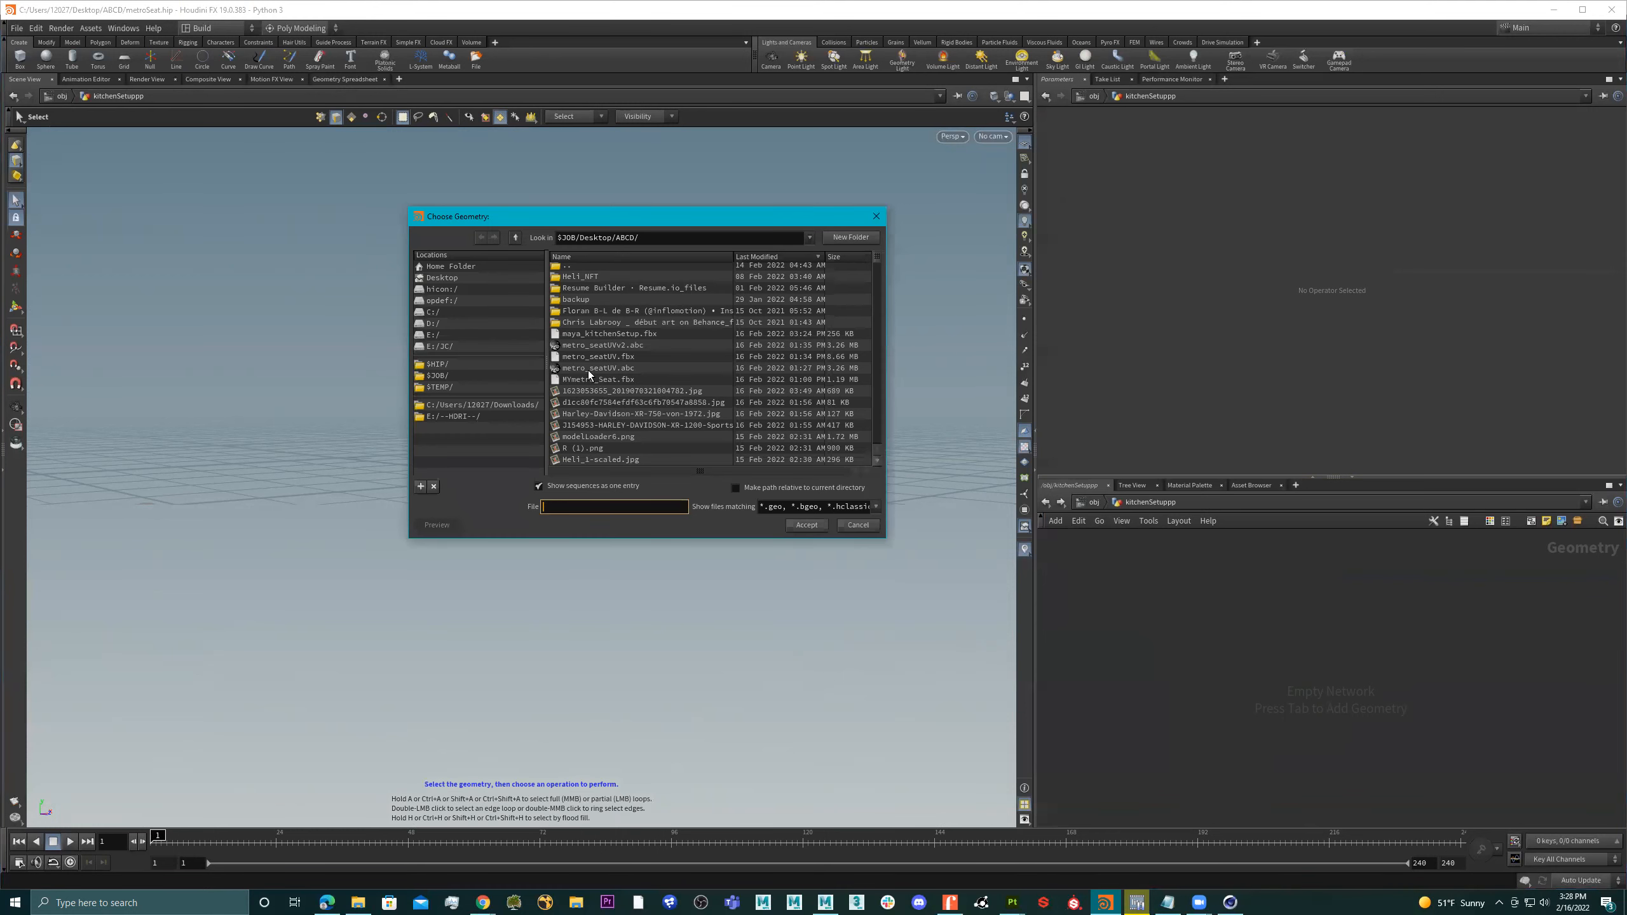
double_click(600, 333)
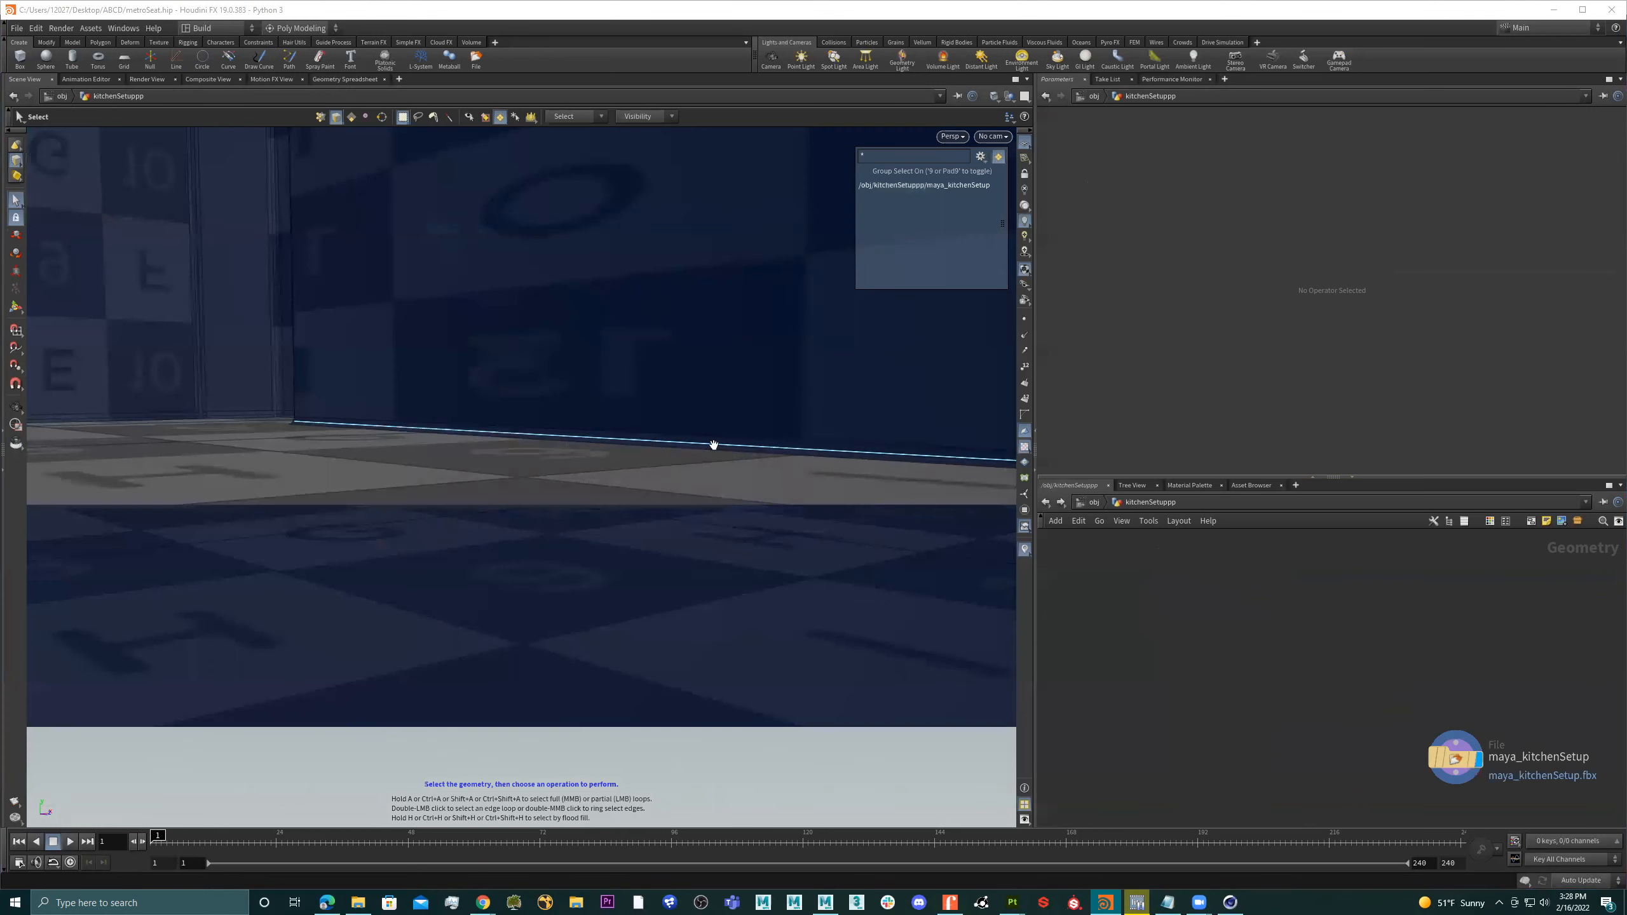
left_click_drag(712, 445, 259, 439, "alt")
right_click_drag(259, 440, 522, 435, "alt")
left_click_drag(523, 435, 542, 466, "alt")
middle_click_drag(542, 466, 446, 462, "alt")
Replace the maya_kitchenSetup node with a new default File node
left_click(1452, 755)
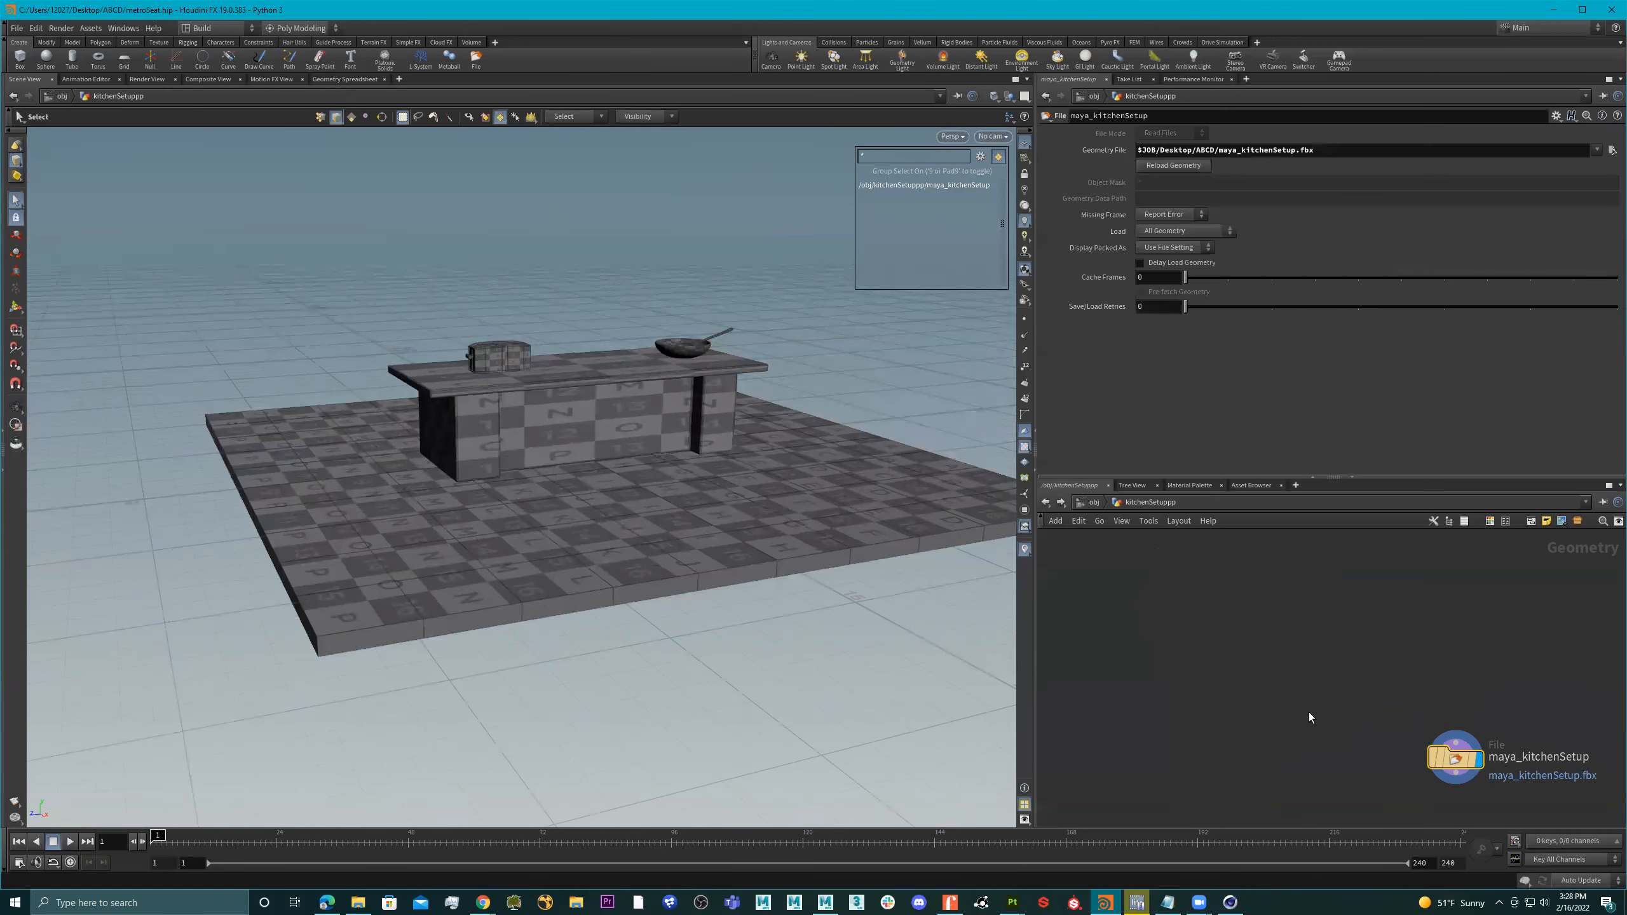
key("Delete")
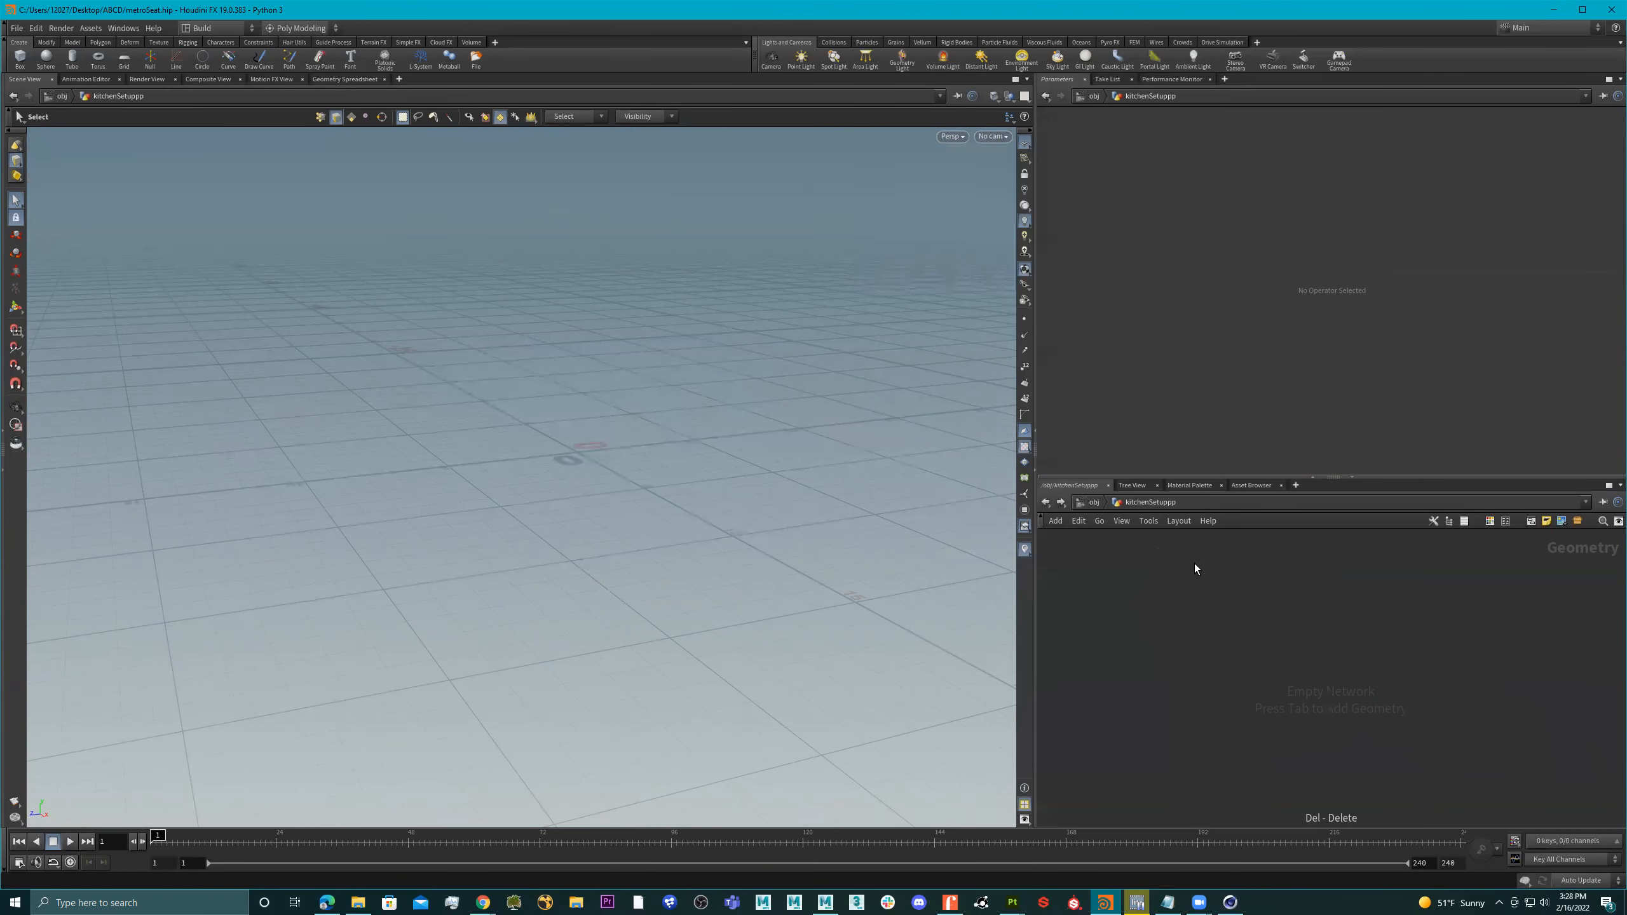
key("Tab")
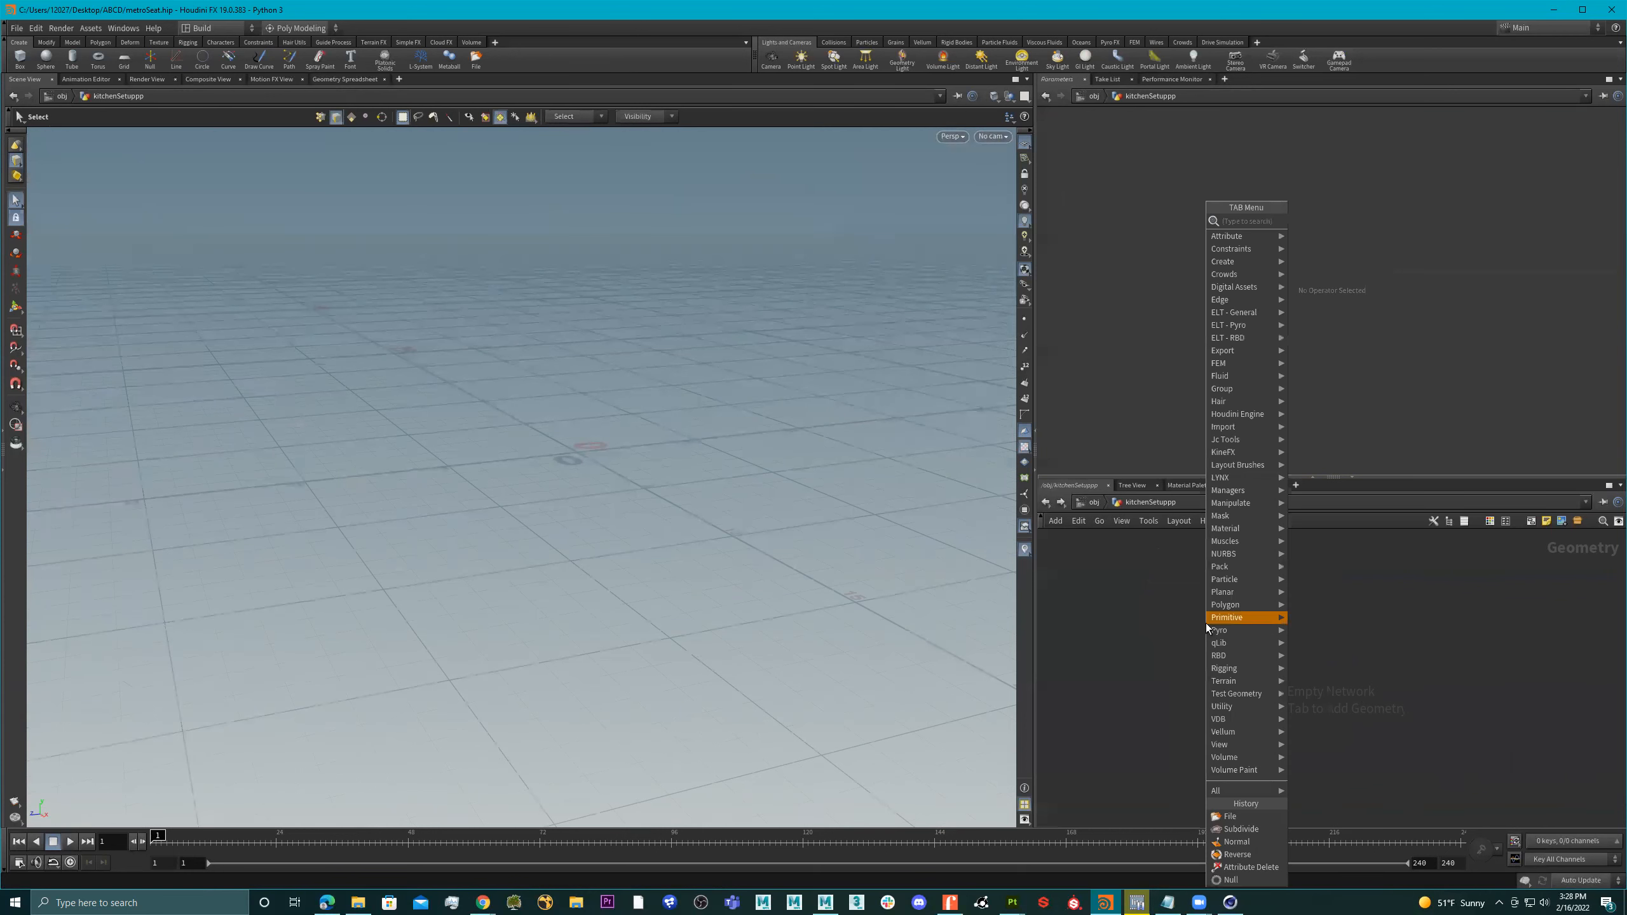
type("fil")
key("Return")
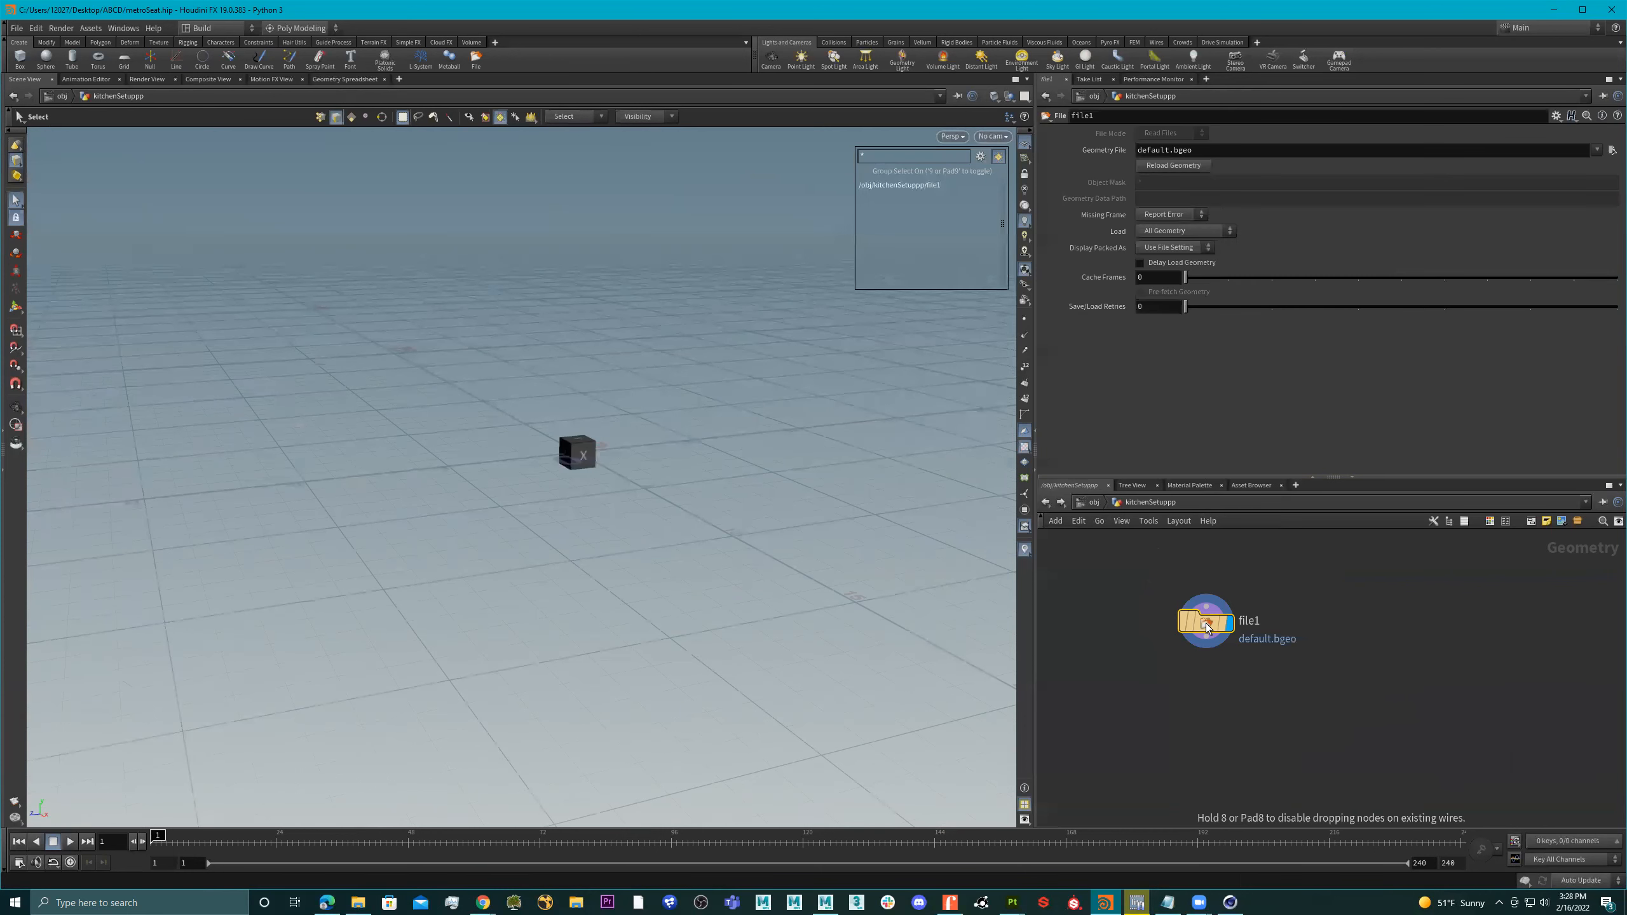
Load $JOB/Desktop/ABCD/maya_kitchenSetup.fbx as the File node's geometry file and view the imported island from several angles
left_click(1612, 150)
double_click(606, 334)
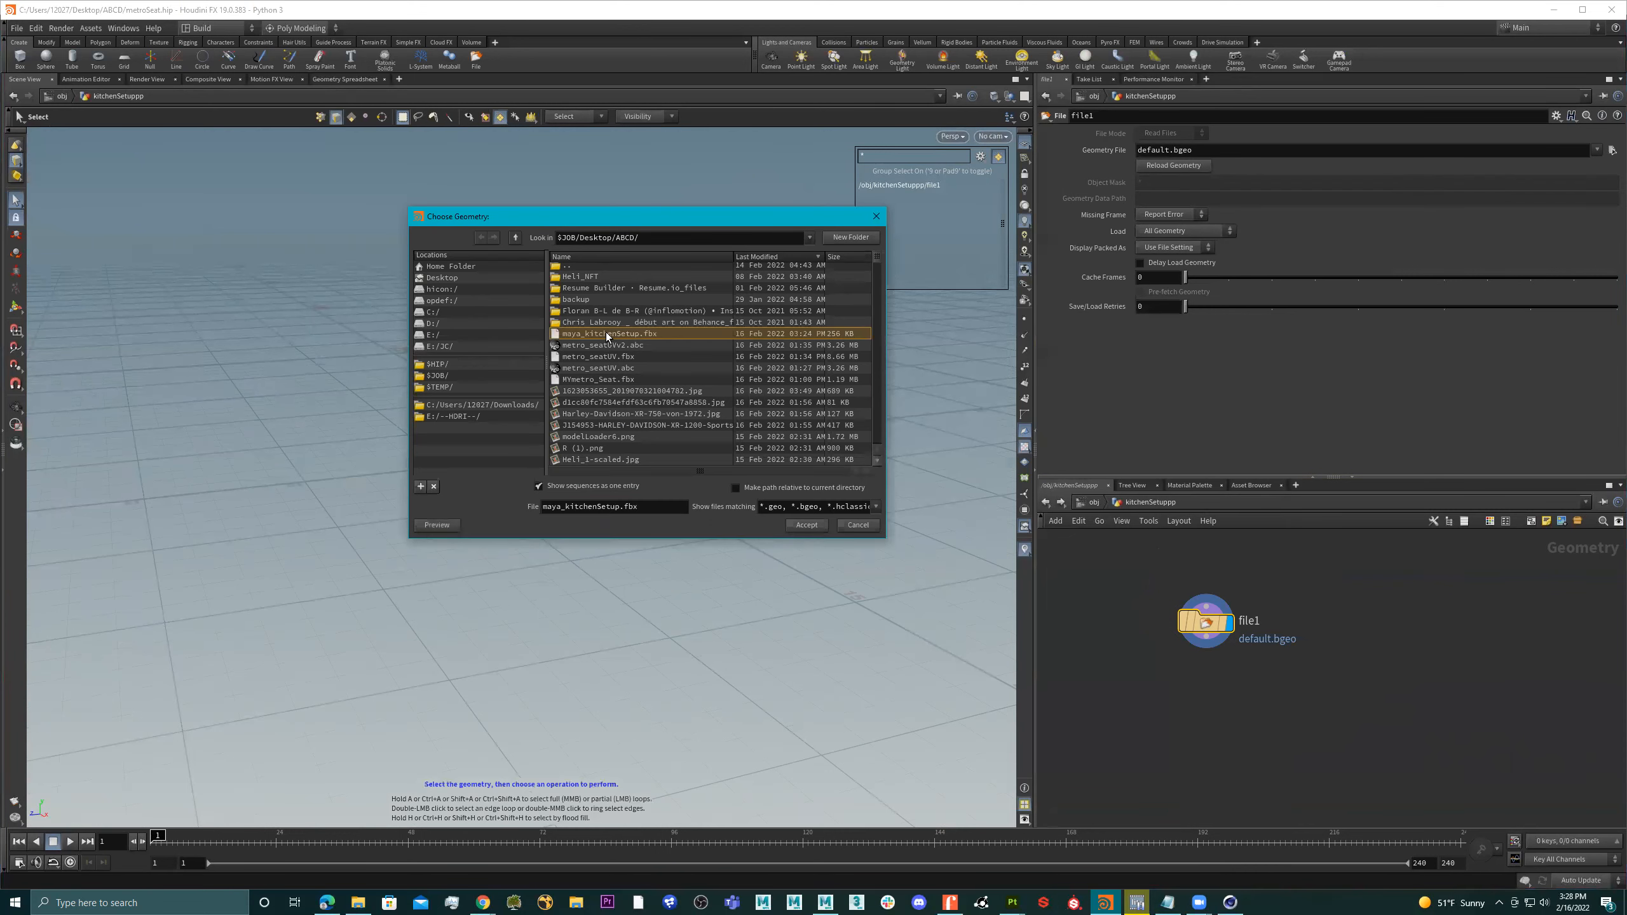
key("Escape")
left_click_drag(715, 414, 759, 431, "alt")
scroll(1328, 731, "down", 2)
middle_click_drag(1314, 730, 1395, 725)
scroll(1293, 685, "up", 5)
middle_click_drag(1352, 674, 1358, 685)
left_click_drag(554, 449, 813, 409, "alt")
left_click_drag(449, 442, 647, 494, "alt")
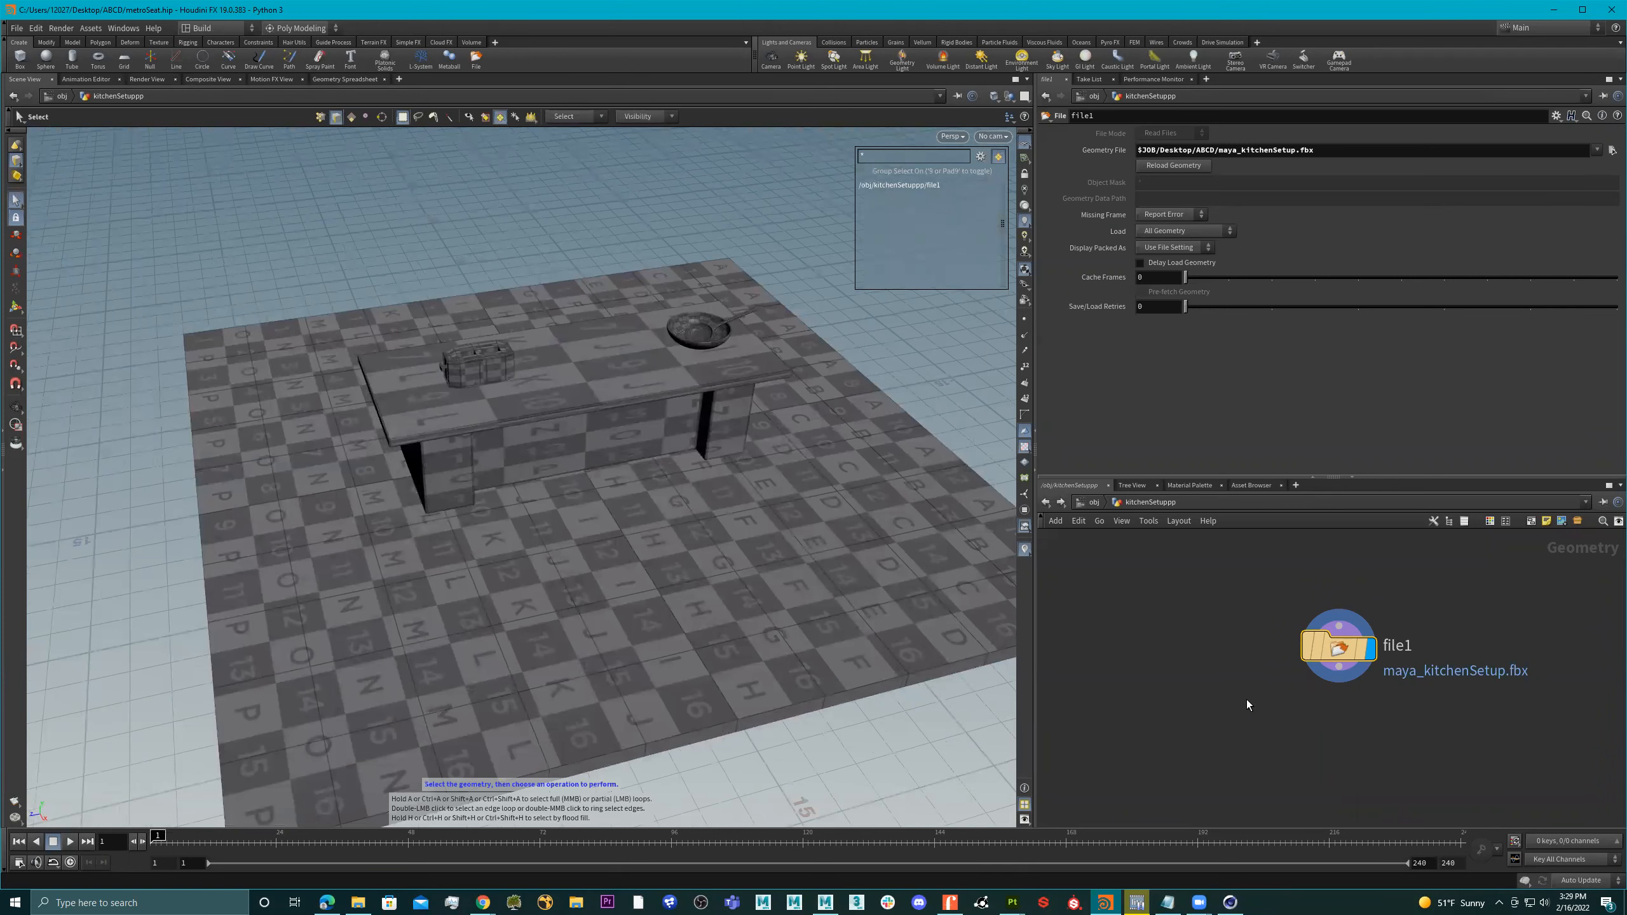
key("Tab")
key("Escape")
left_click_drag(862, 580, 647, 451)
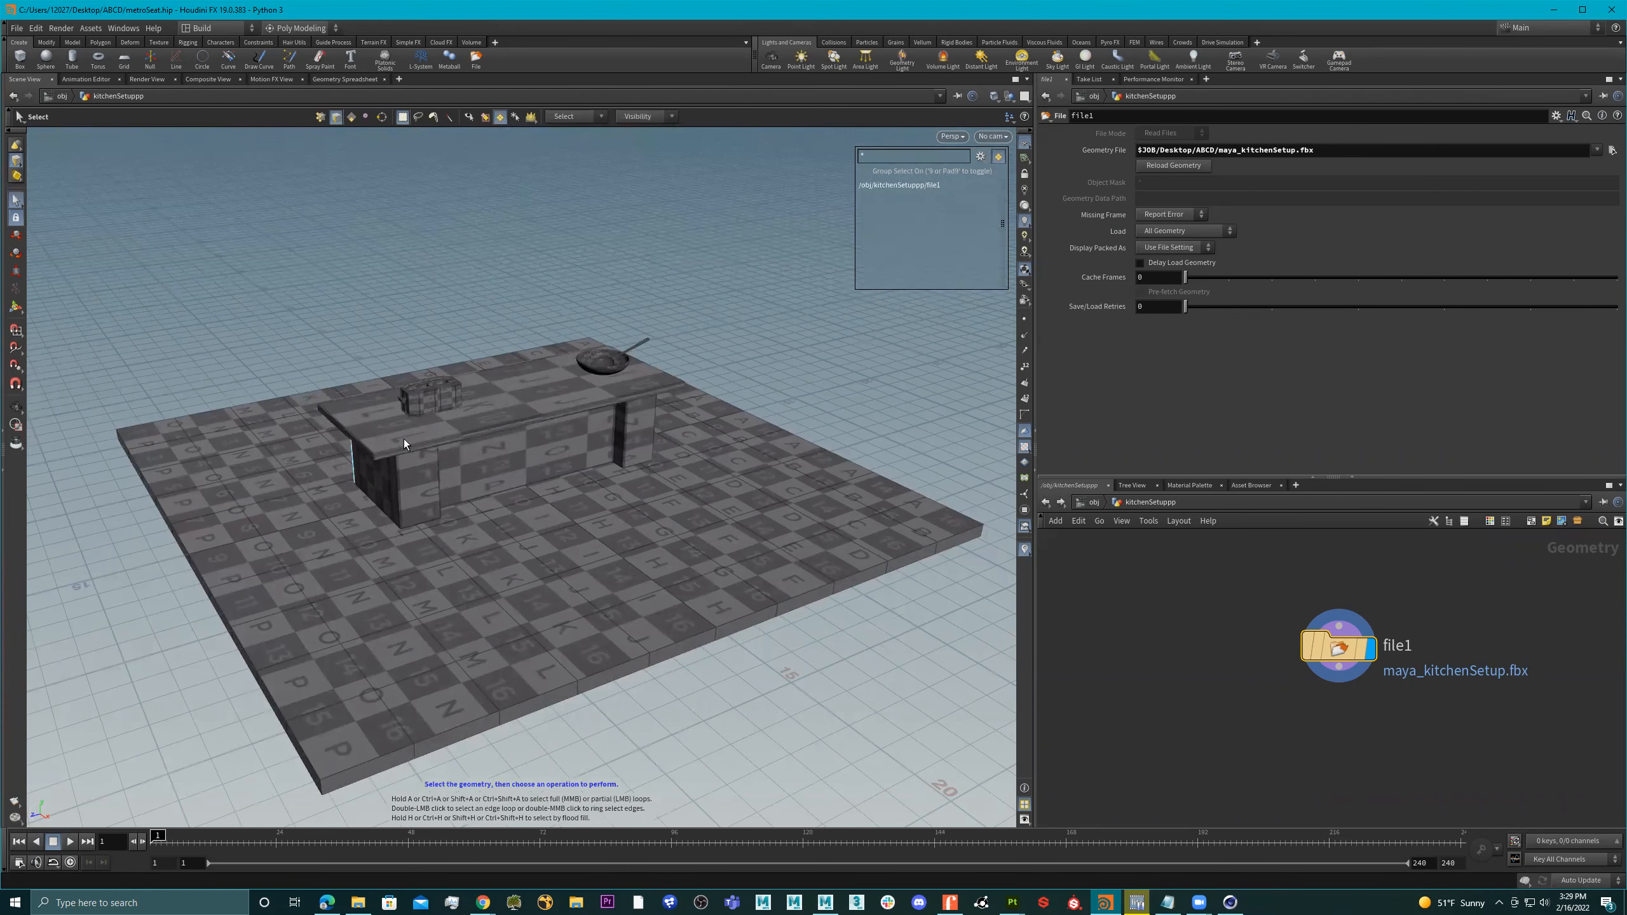
left_click_drag(356, 294, 343, 292)
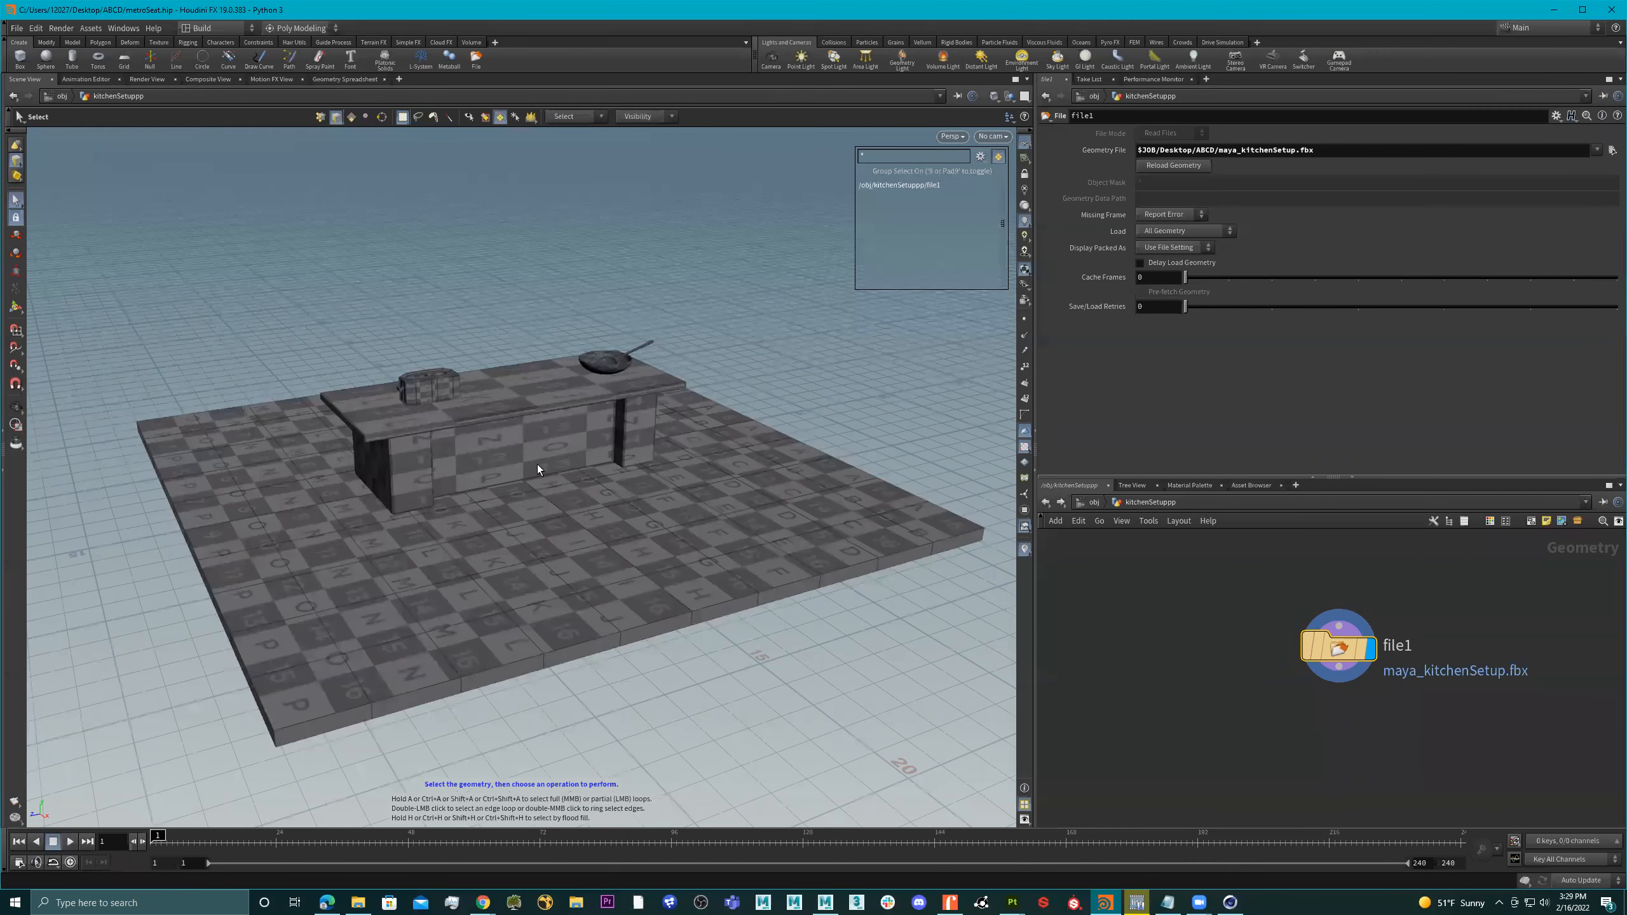
Try the points selection type and set the component selection type to primitives
right_click(16, 161)
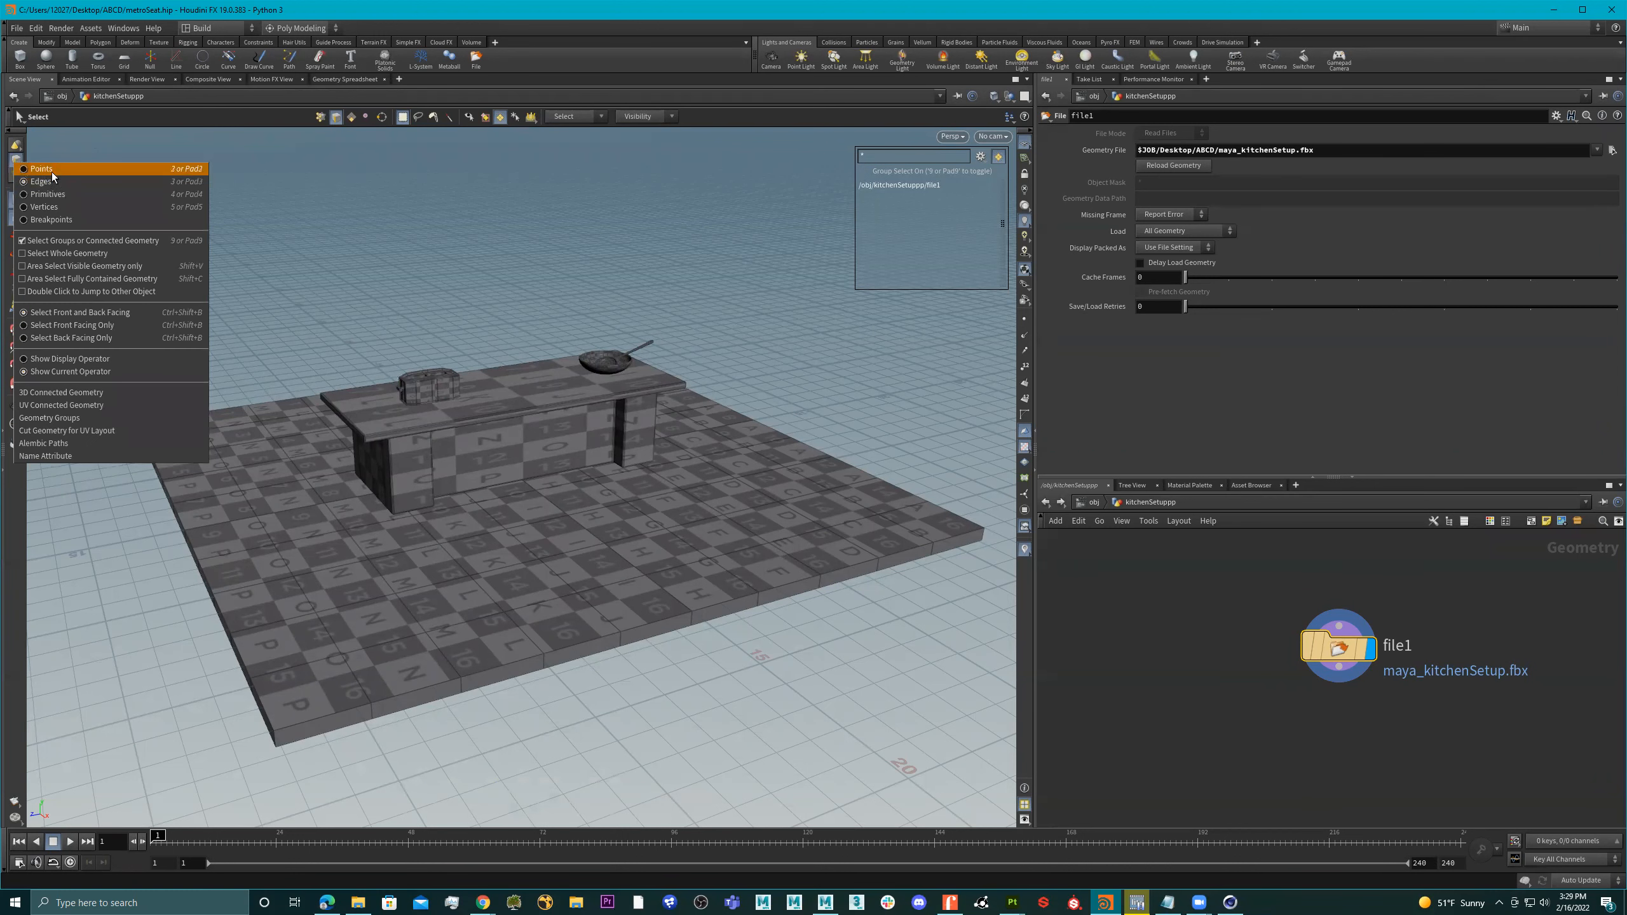
left_click(43, 182)
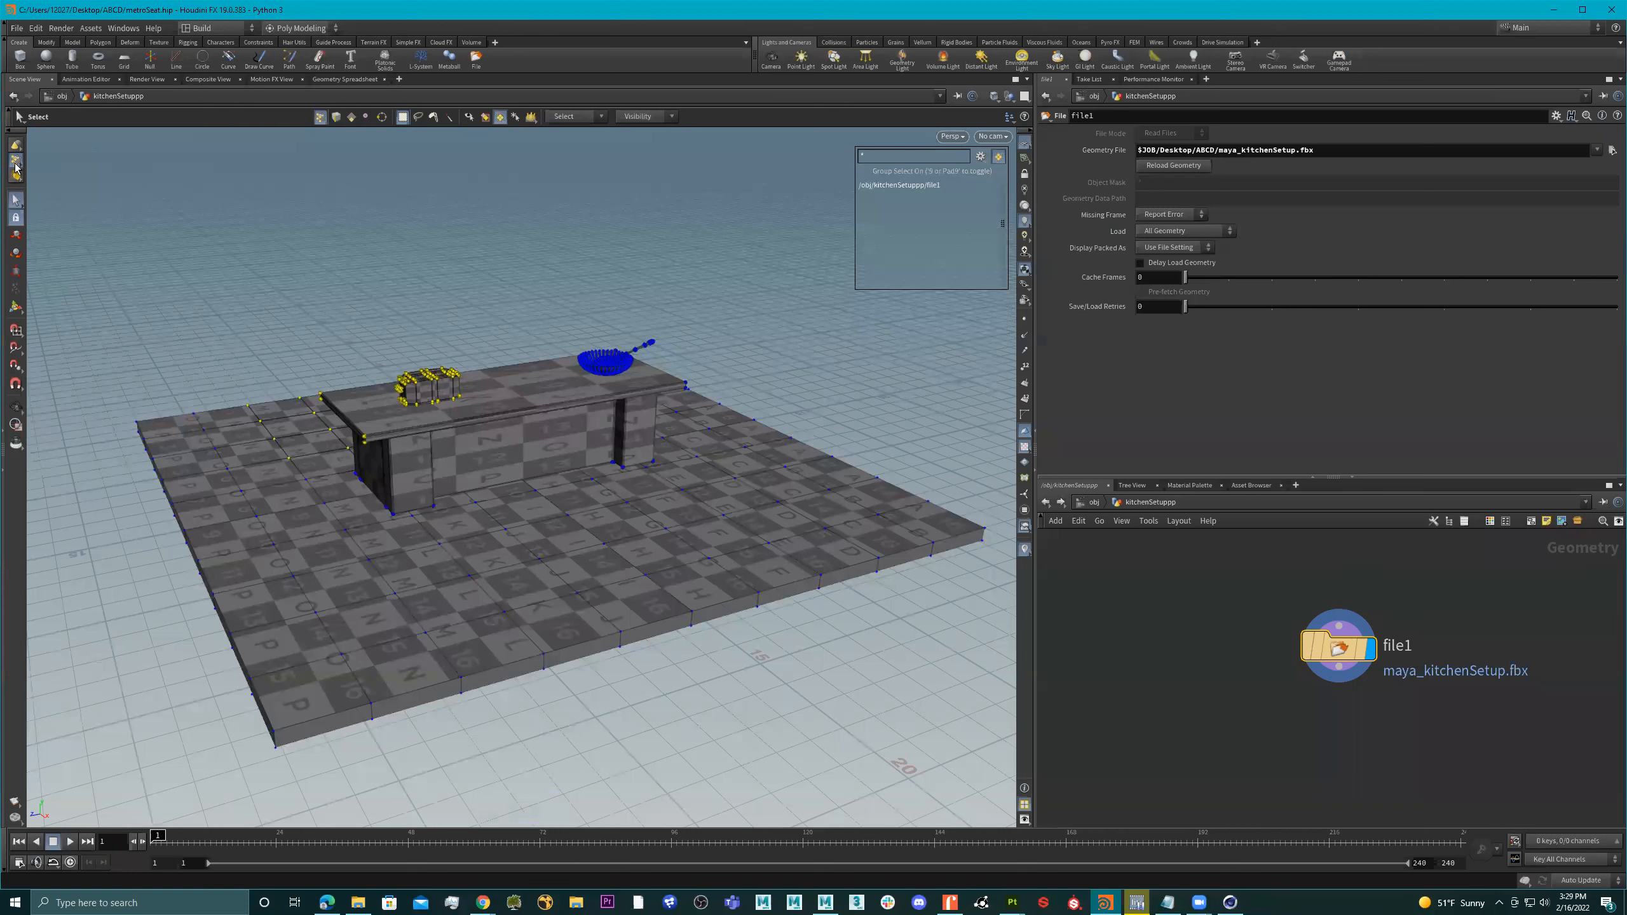
right_click(16, 164)
left_click(77, 209)
Try box-selecting the island and nearby floor primitives and picking the countertop face, and clear the selection
left_click_drag(247, 289, 544, 531)
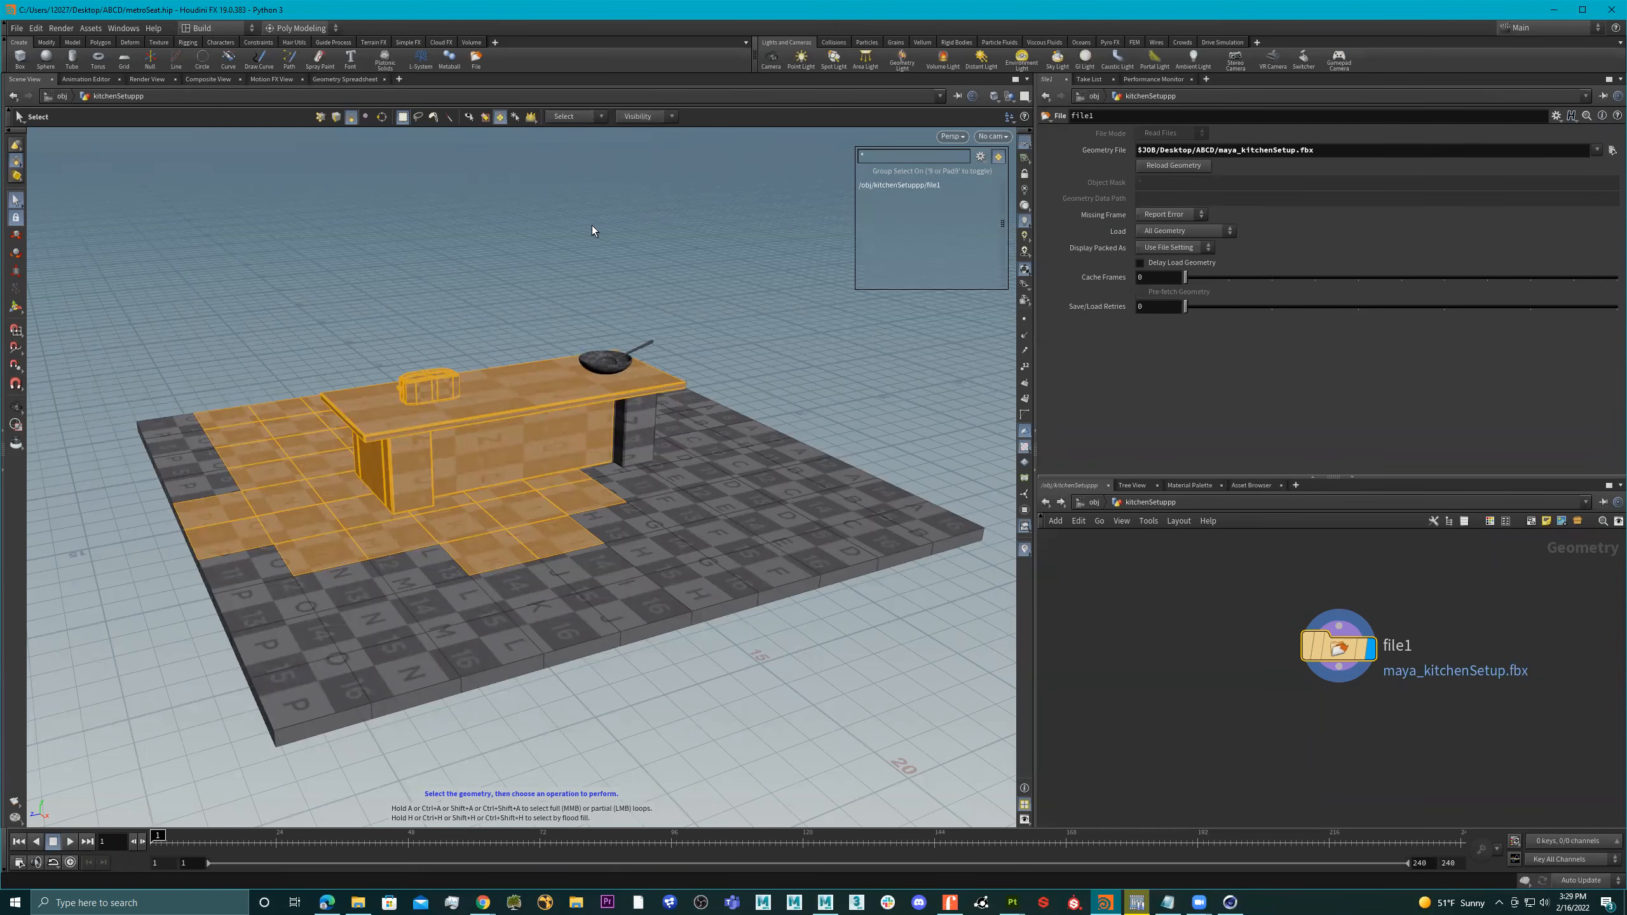
left_click(427, 277)
left_click_drag(427, 277, 521, 415, "alt")
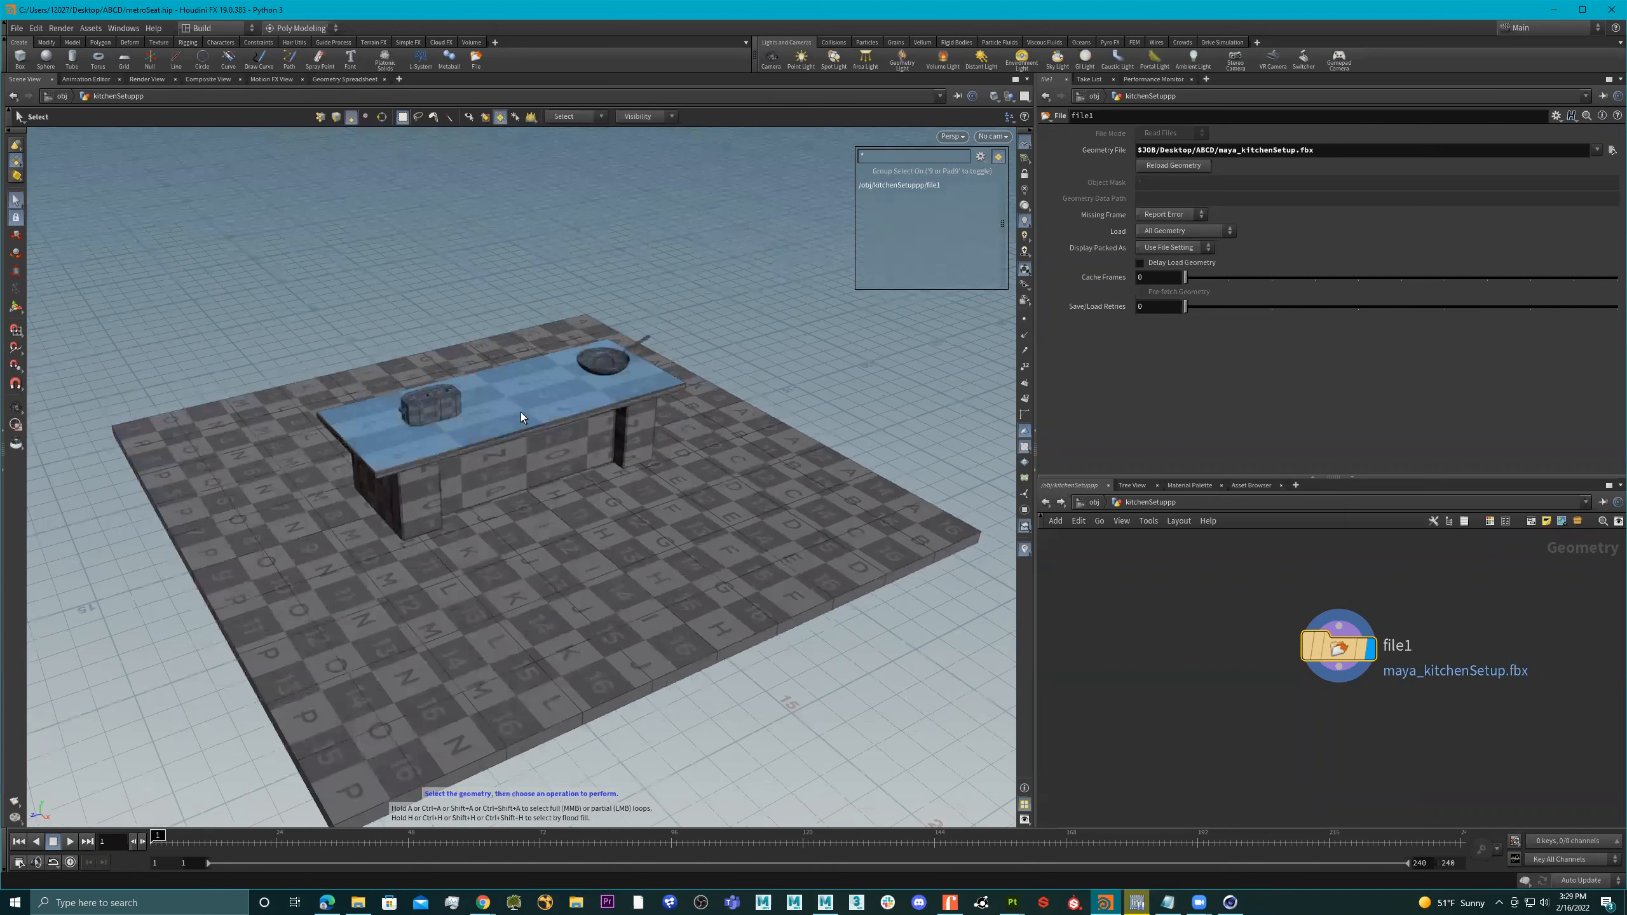
left_click(519, 411)
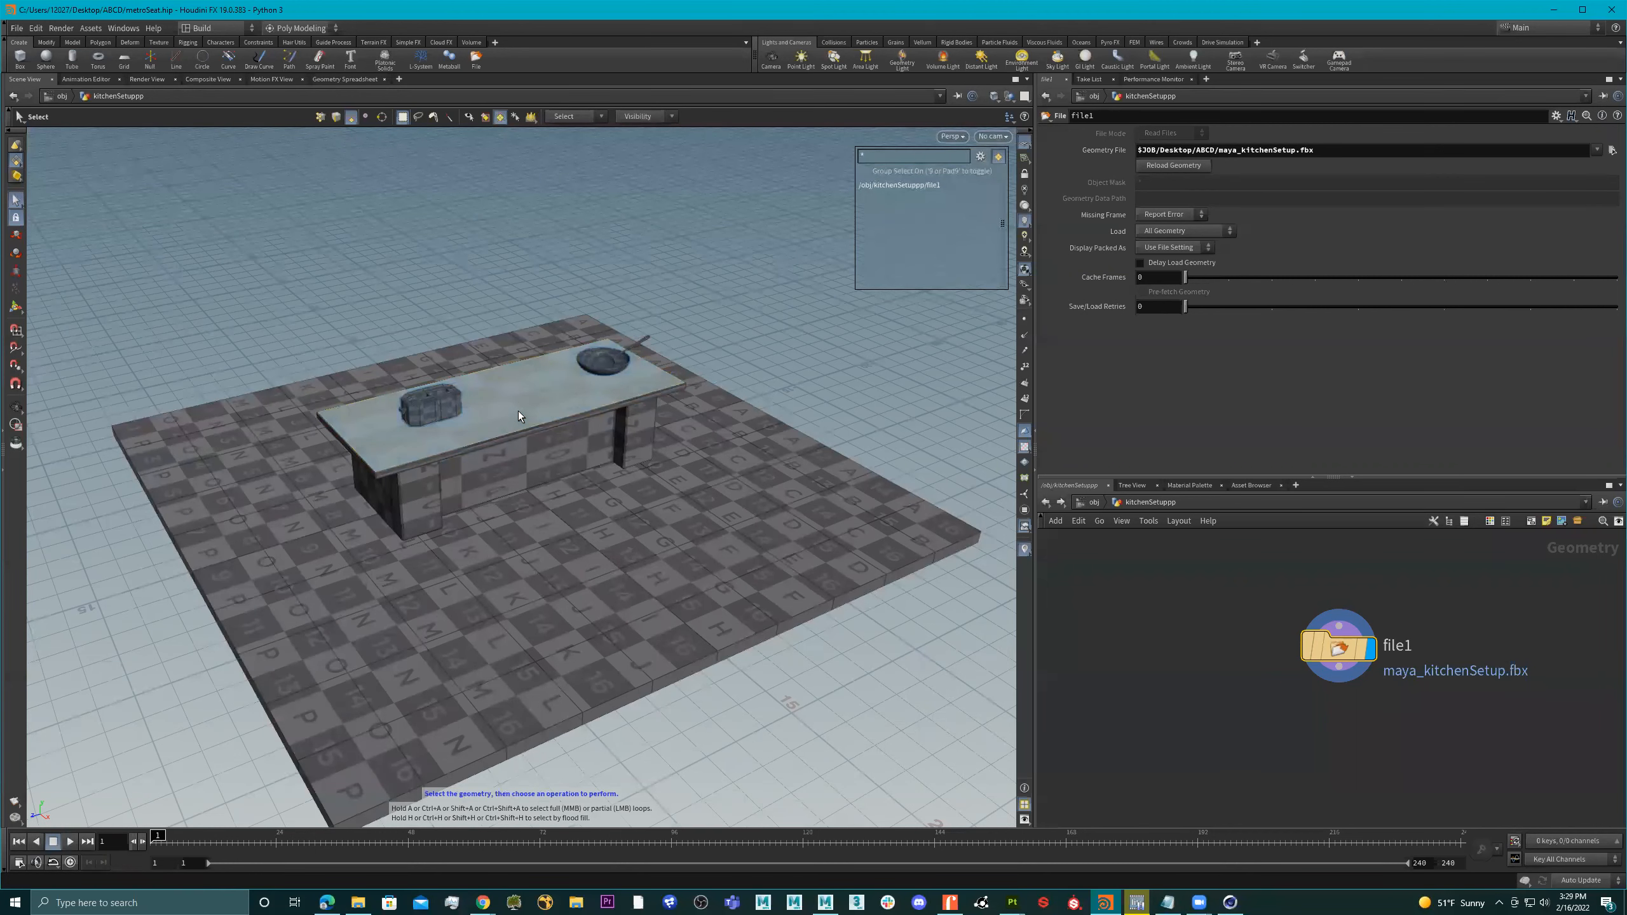
key("Escape")
left_click_drag(487, 415, 478, 330)
key("s")
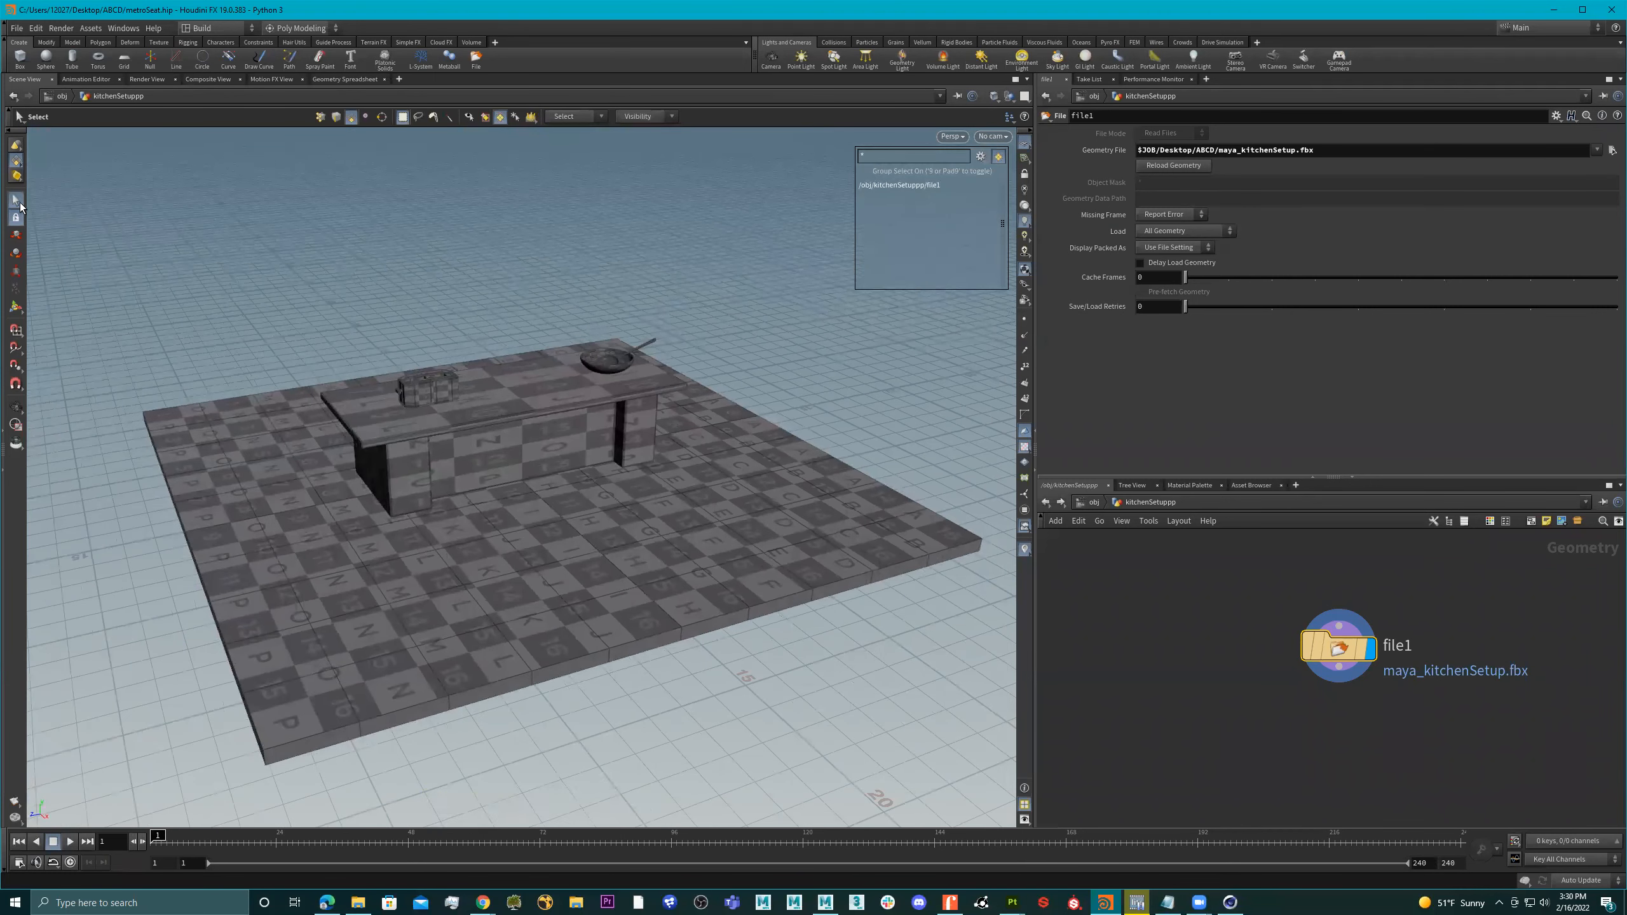
Set the viewport group list to organise the imported geometry by its name attribute and inspect the colour-coded parts
left_click(499, 117)
left_click(500, 118)
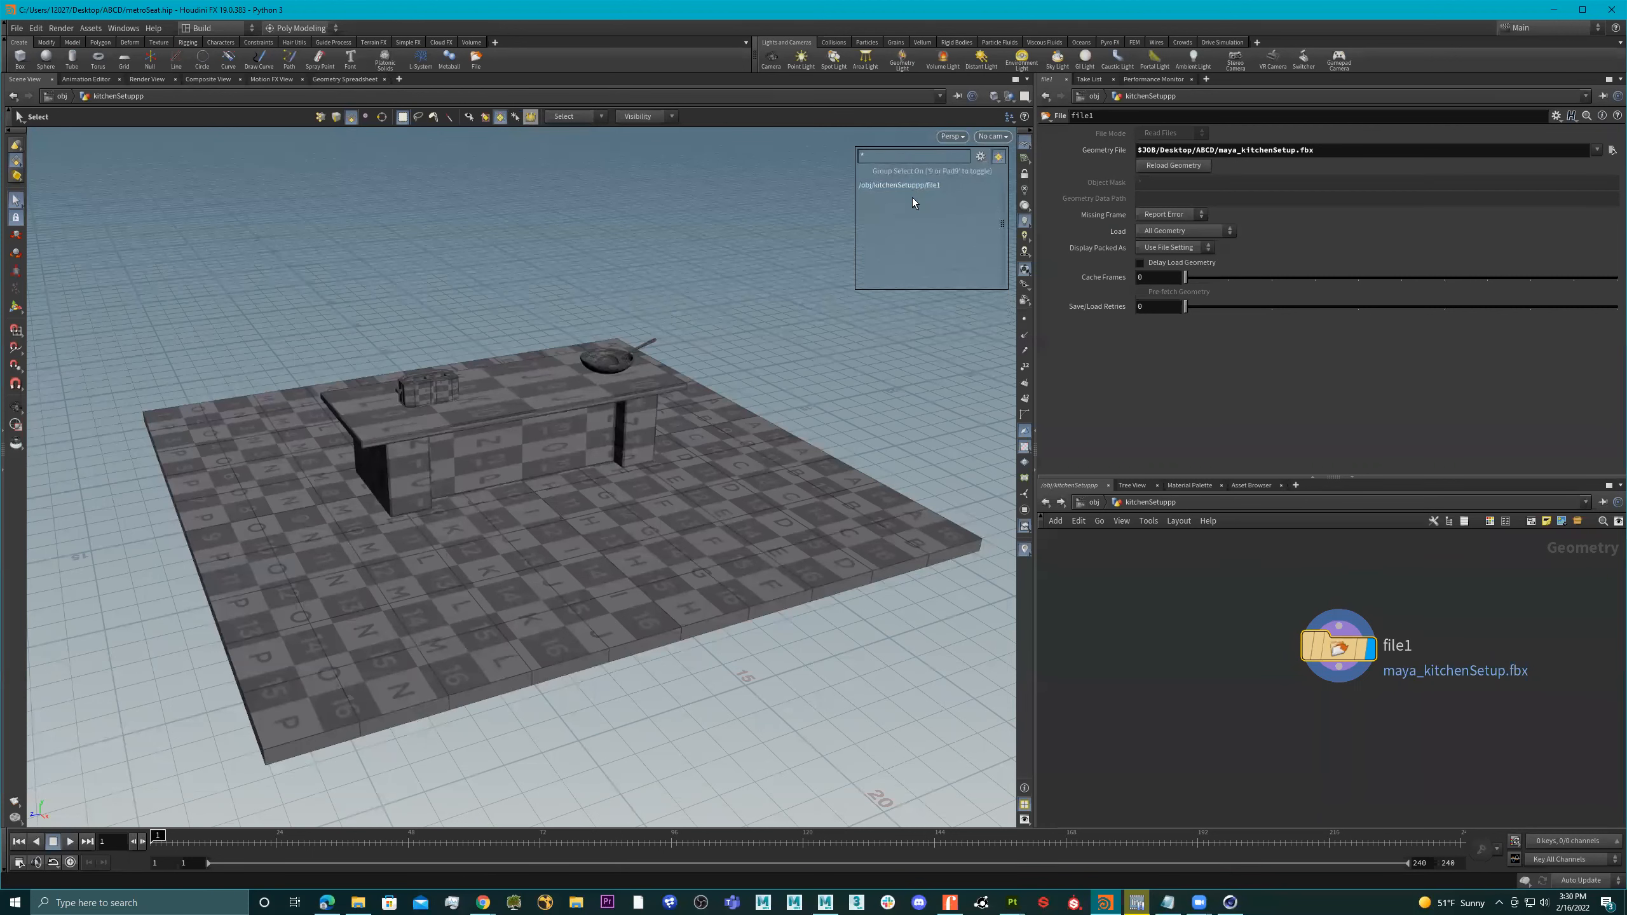
left_click(983, 157)
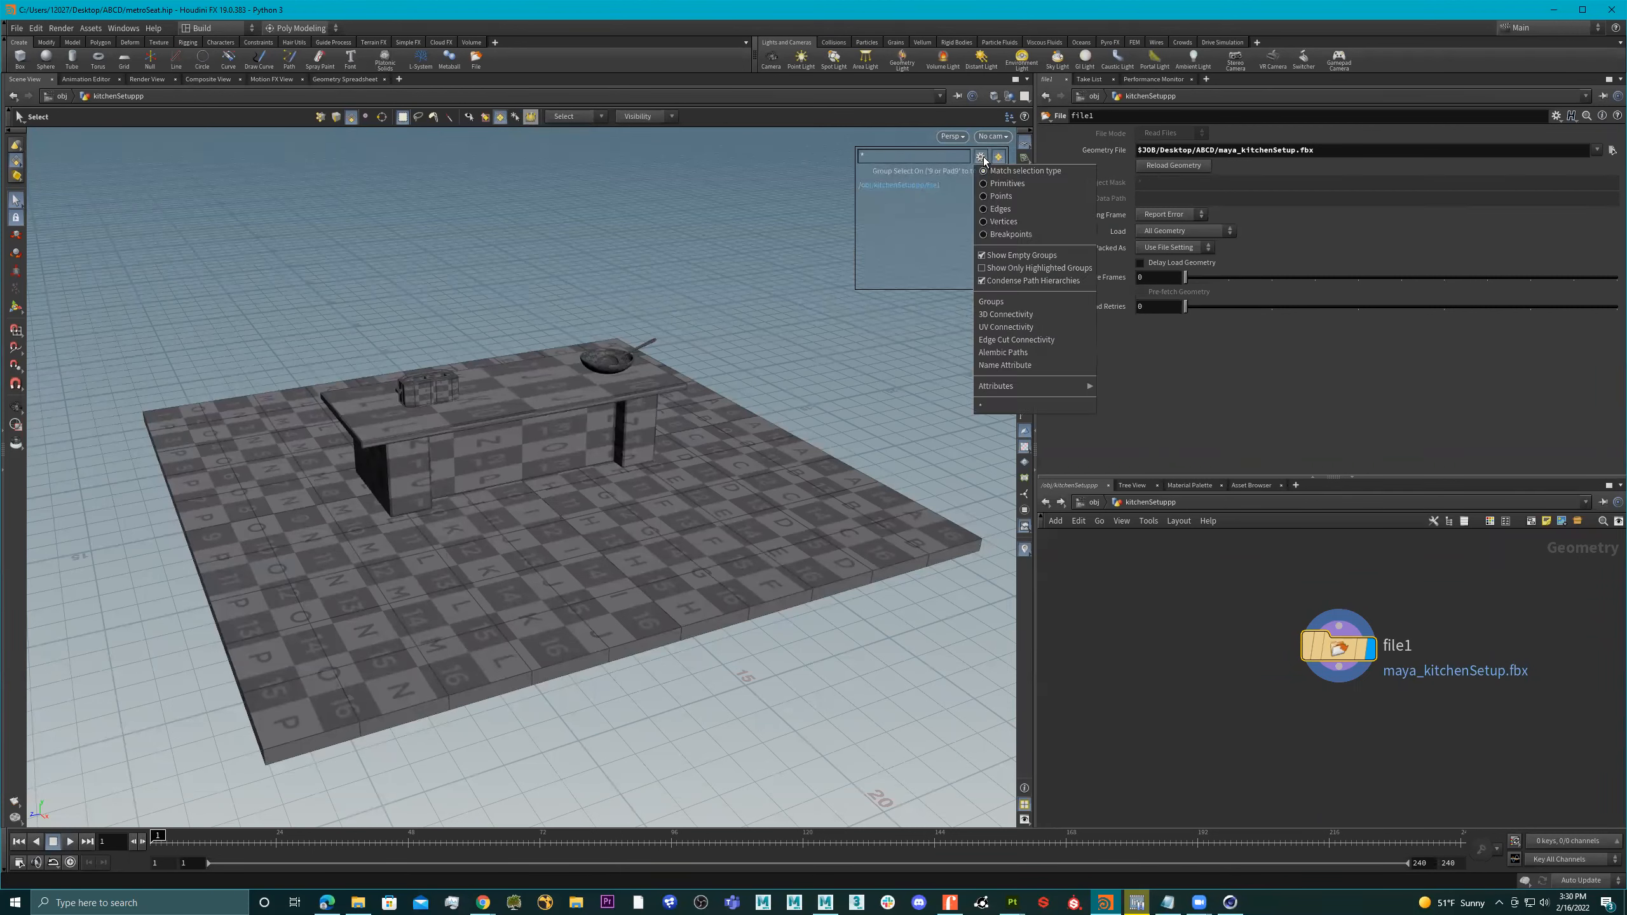
mouse_move(1033, 391)
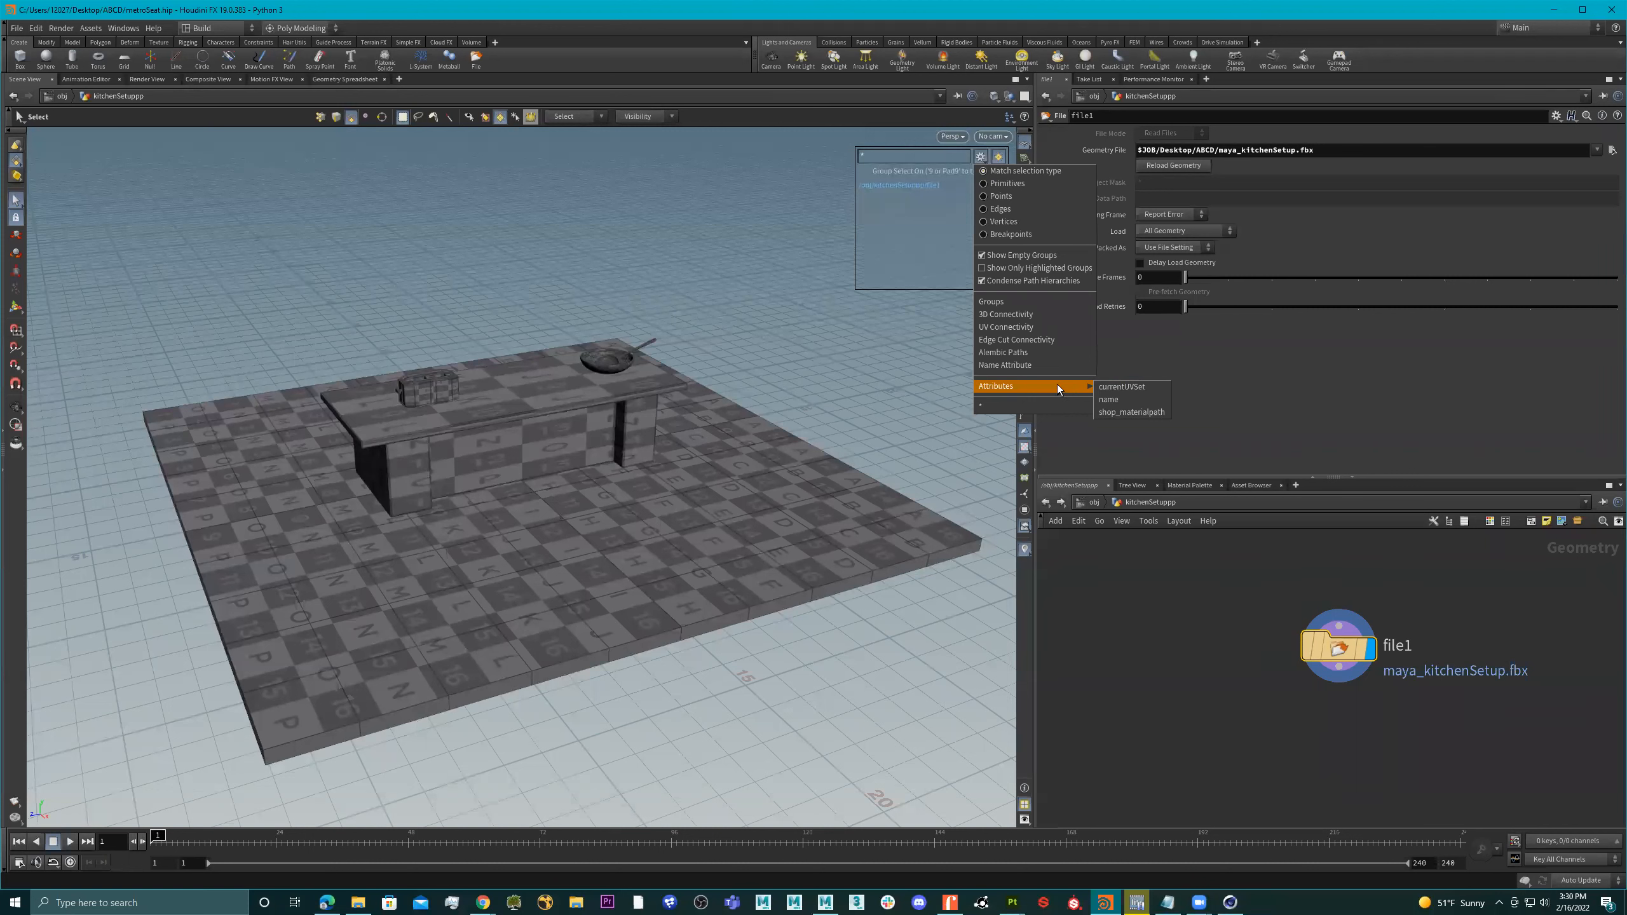
left_click(1126, 397)
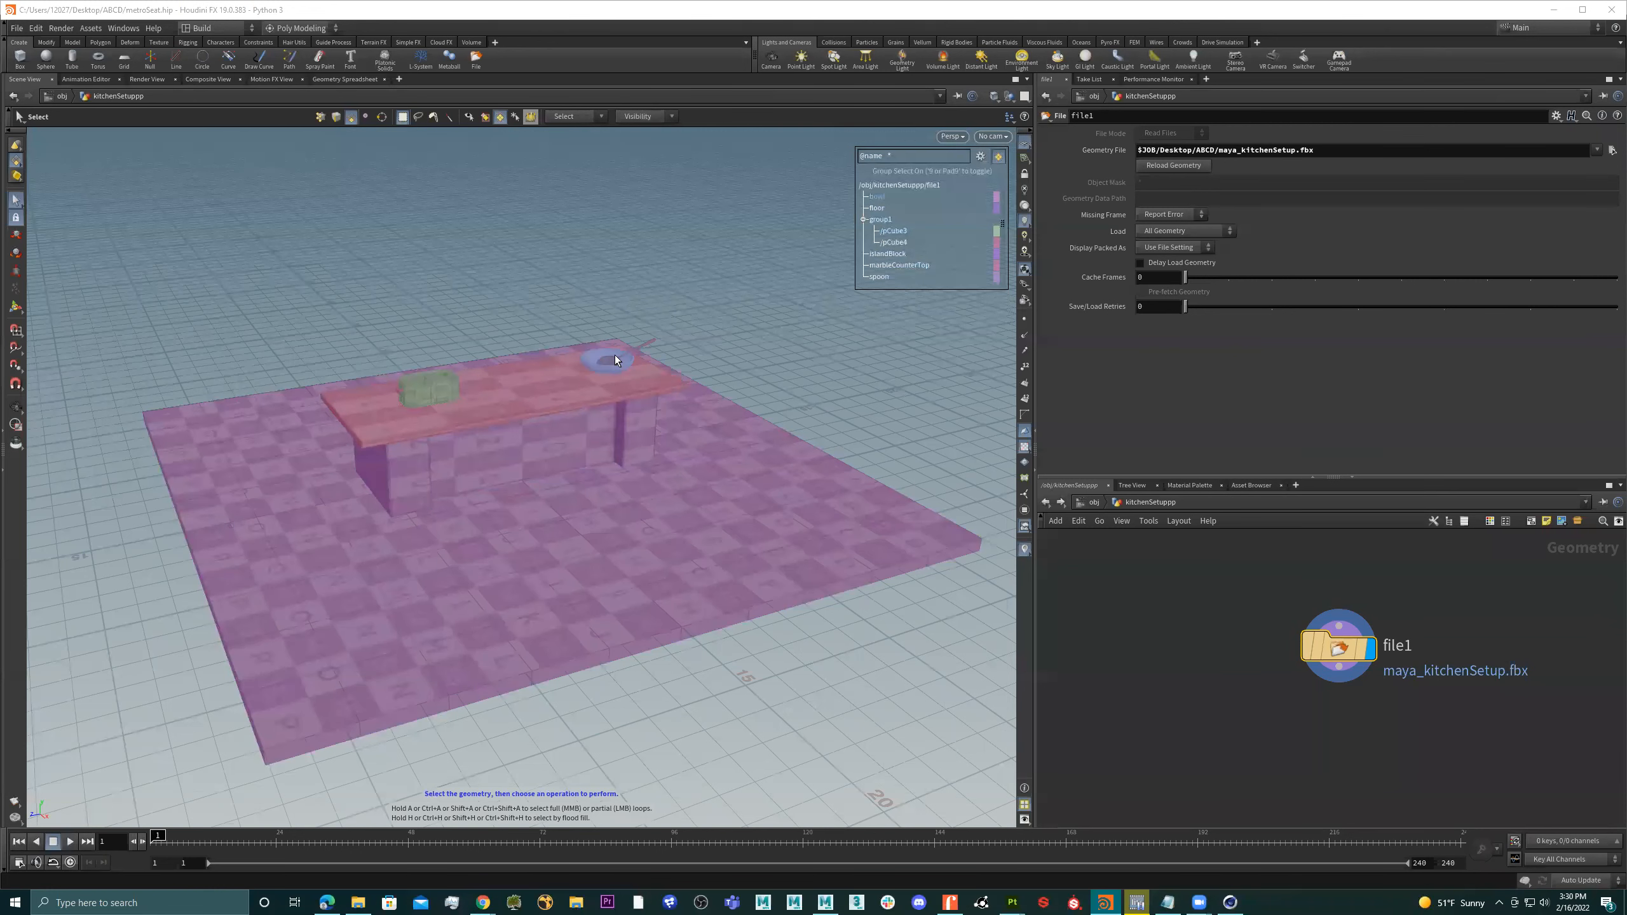
mouse_move(661, 485)
left_mouse_down("alt")
mouse_move(639, 491)
mouse_move(643, 510)
left_mouse_up("alt")
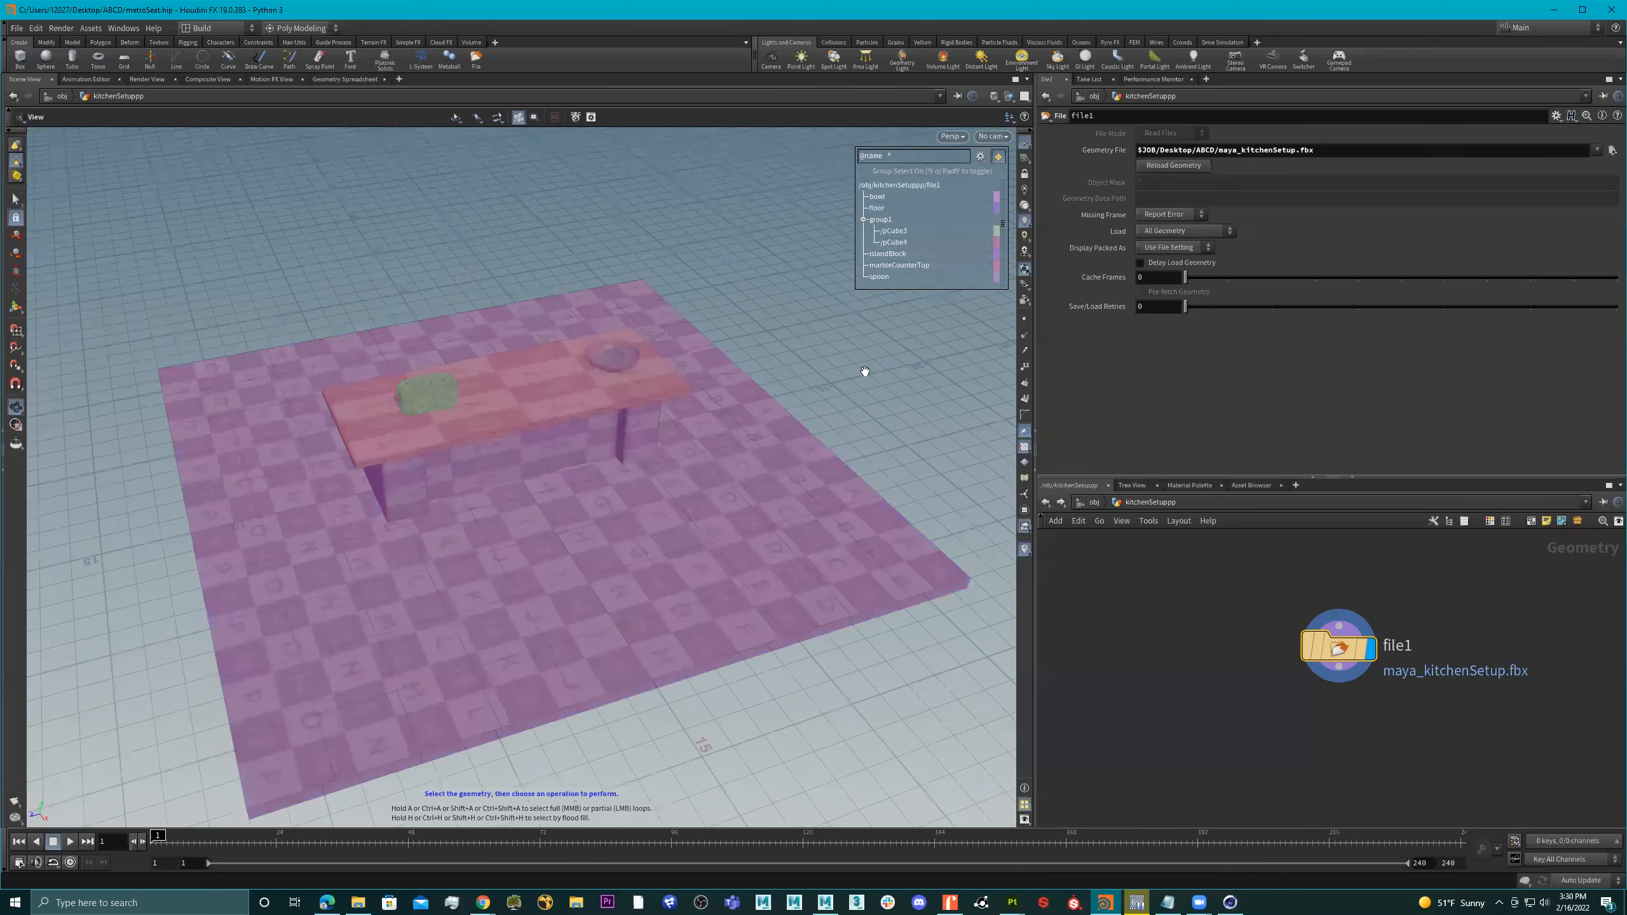
Select the floor group in the viewport and separate it from the imported geometry with a Split node
right_click_drag(865, 371, 778, 395, "alt")
left_click_drag(788, 373, 722, 487, "alt")
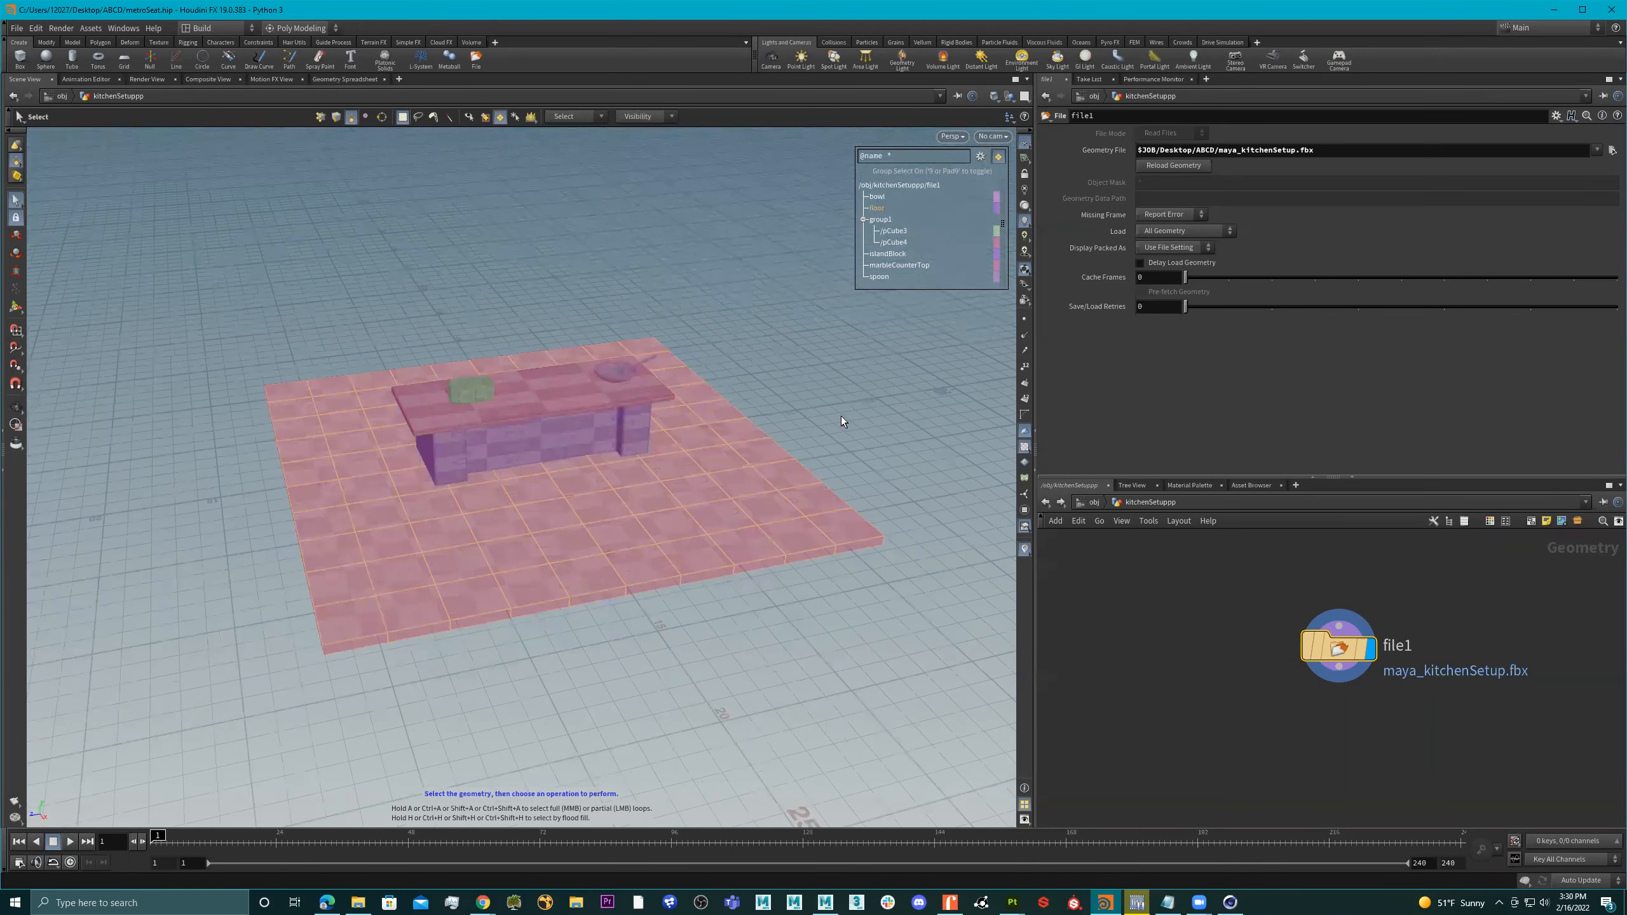
left_click_drag(852, 425, 873, 430, "alt")
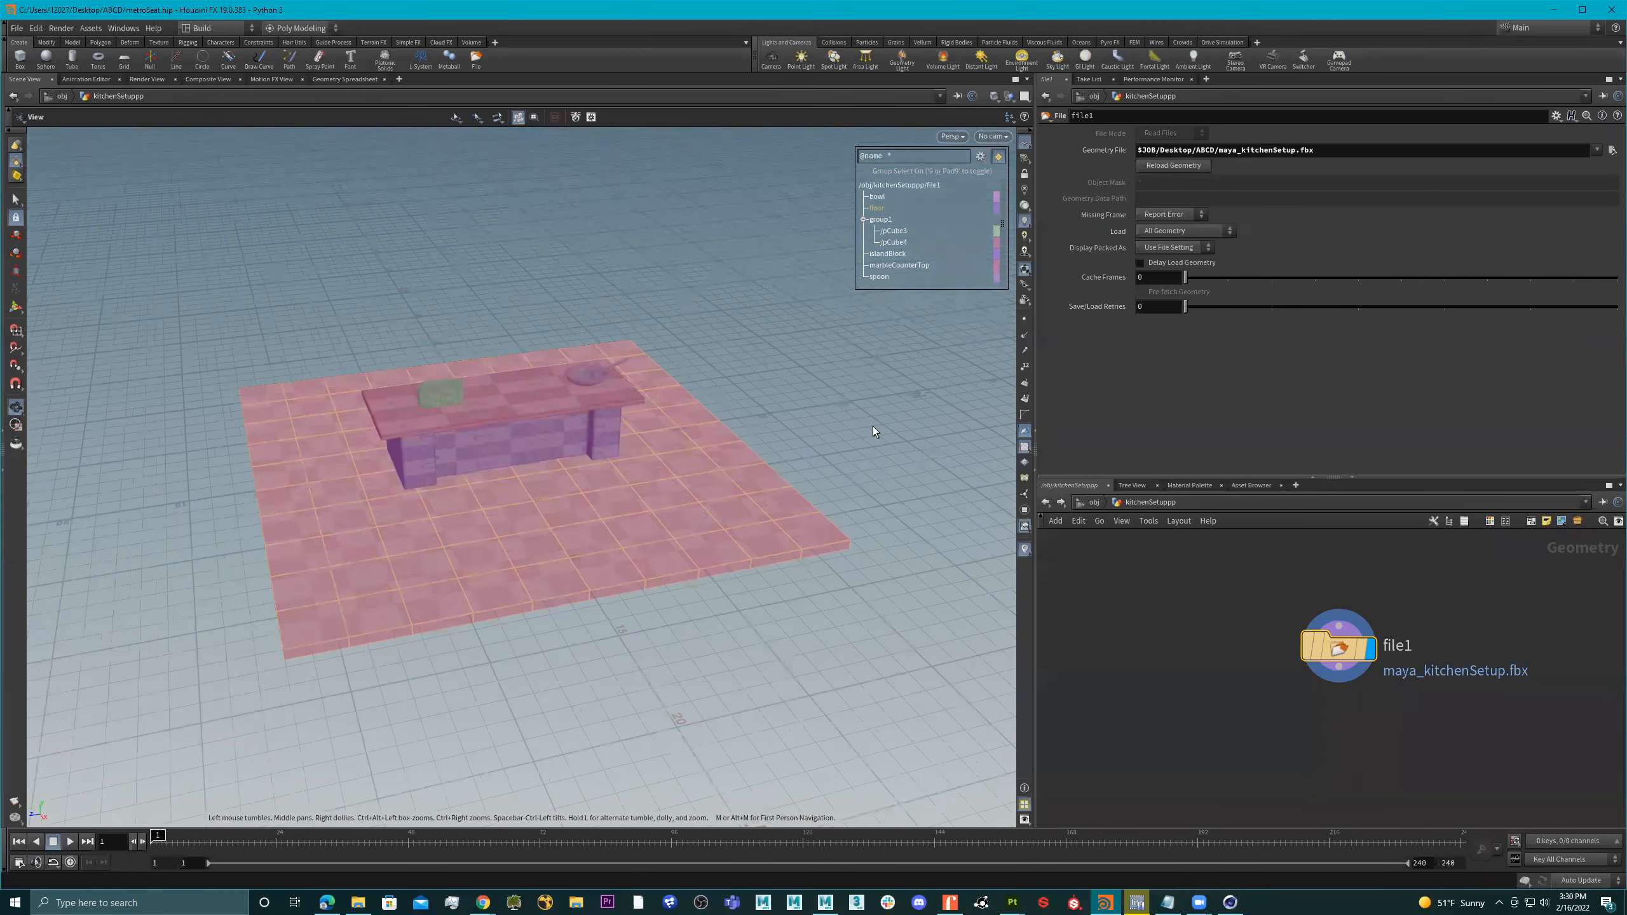
key("Tab")
type("split")
key("Return")
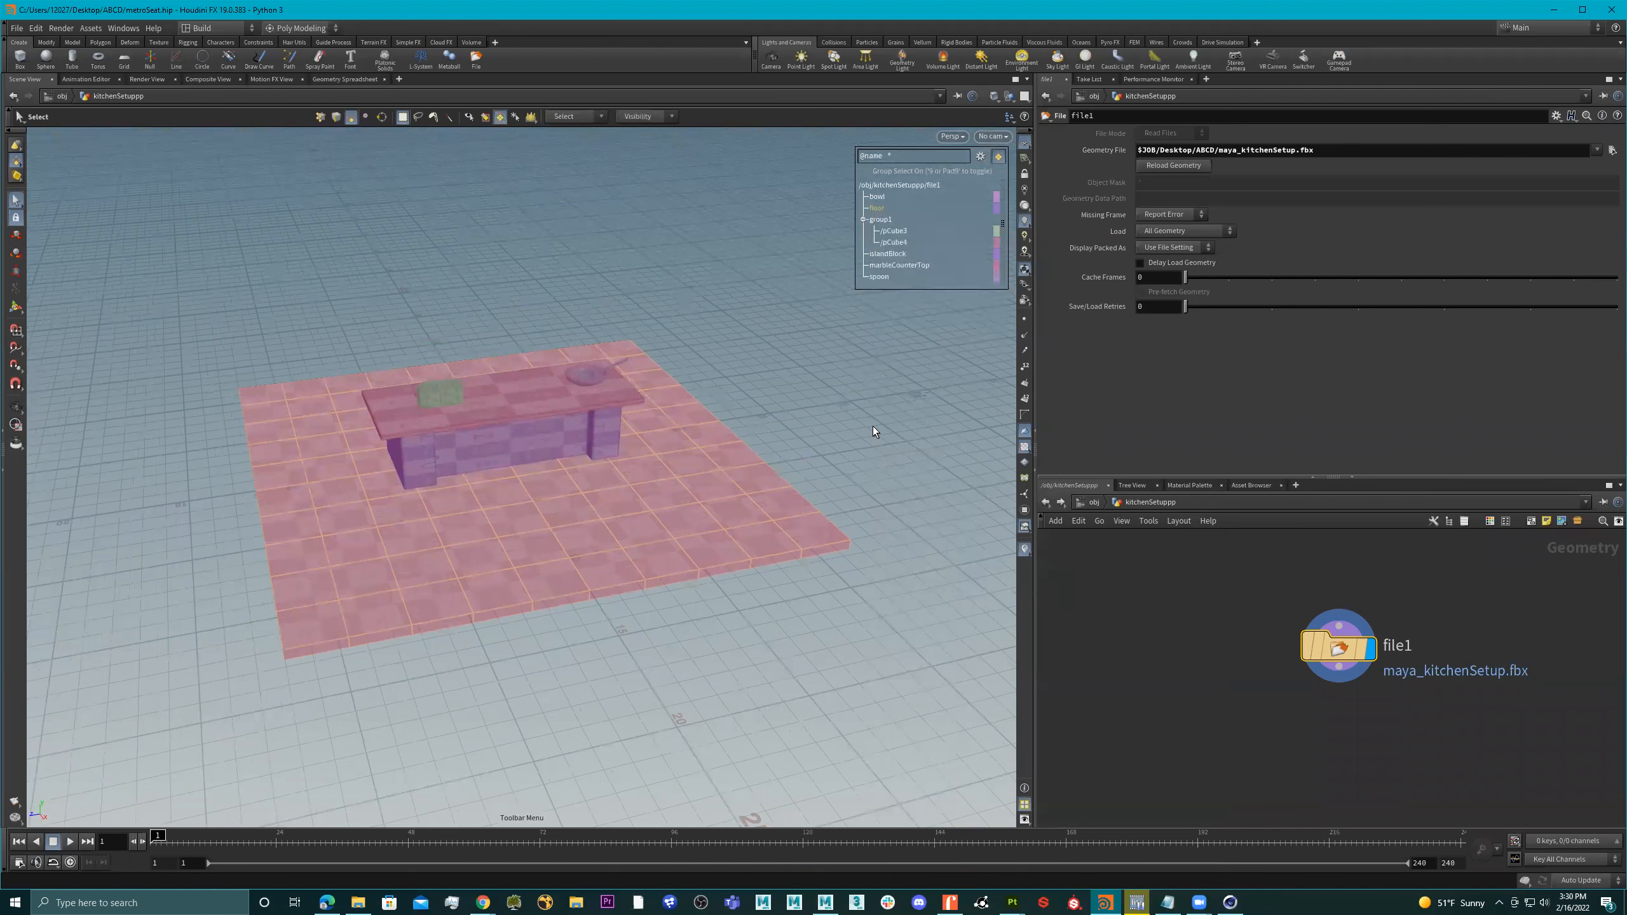
key("Return")
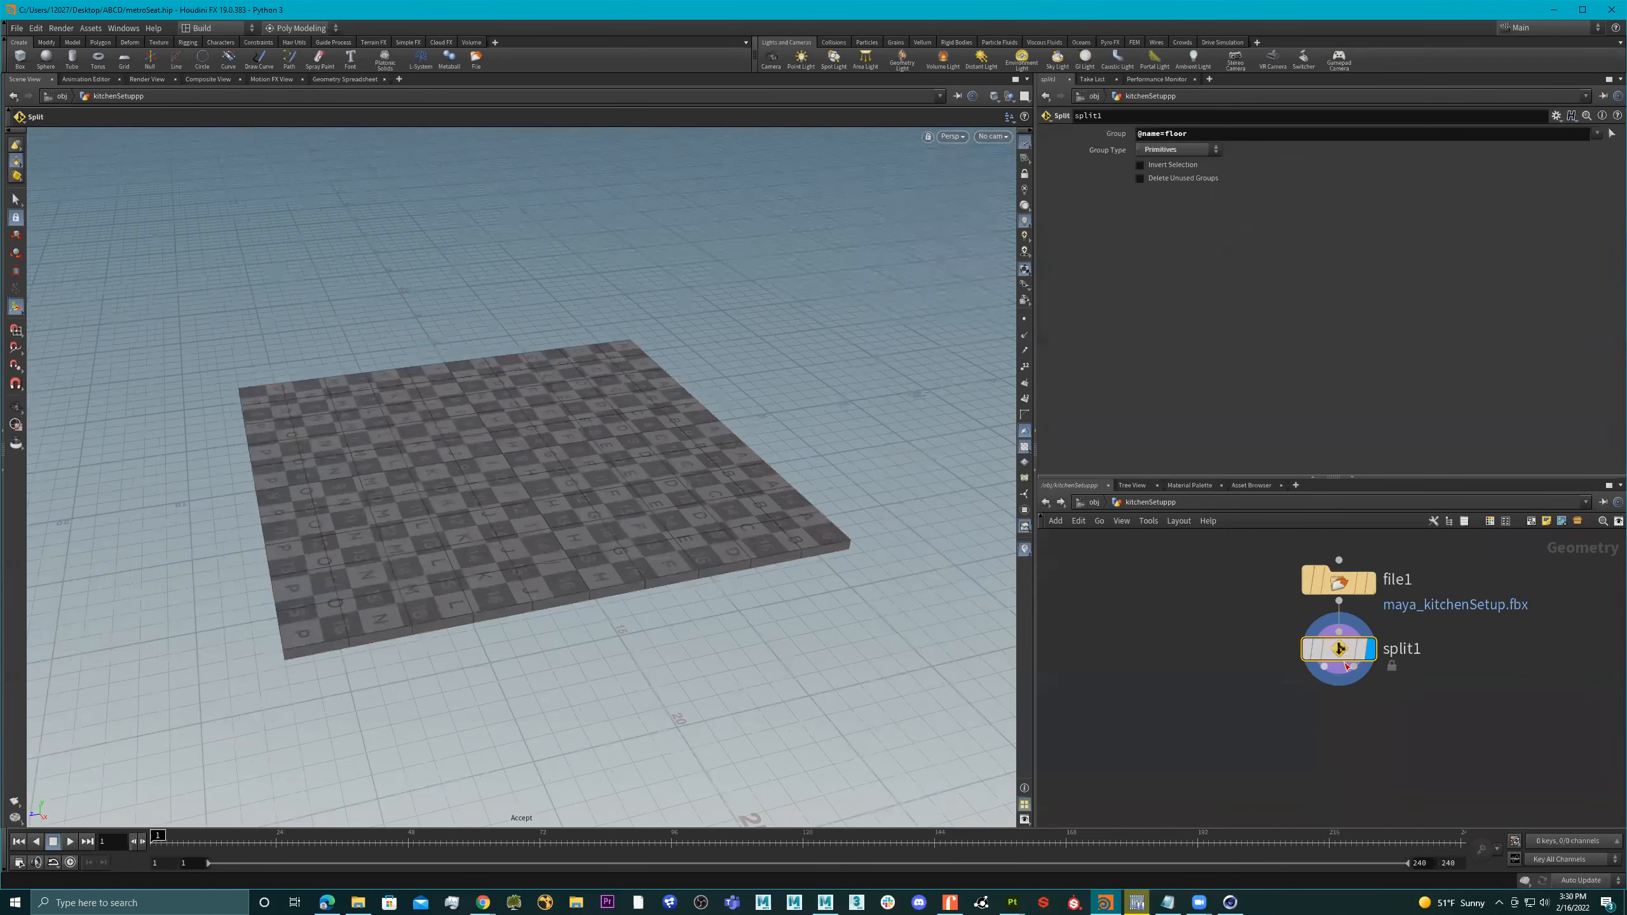
Move the Split node down and to one side of the File node to make room in the network
left_click_drag(1345, 651, 1241, 679)
scroll(1350, 701, "down", 3)
middle_click_drag(1349, 702, 1381, 684)
scroll(1377, 644, "up", 1)
scroll(1320, 681, "up", 2)
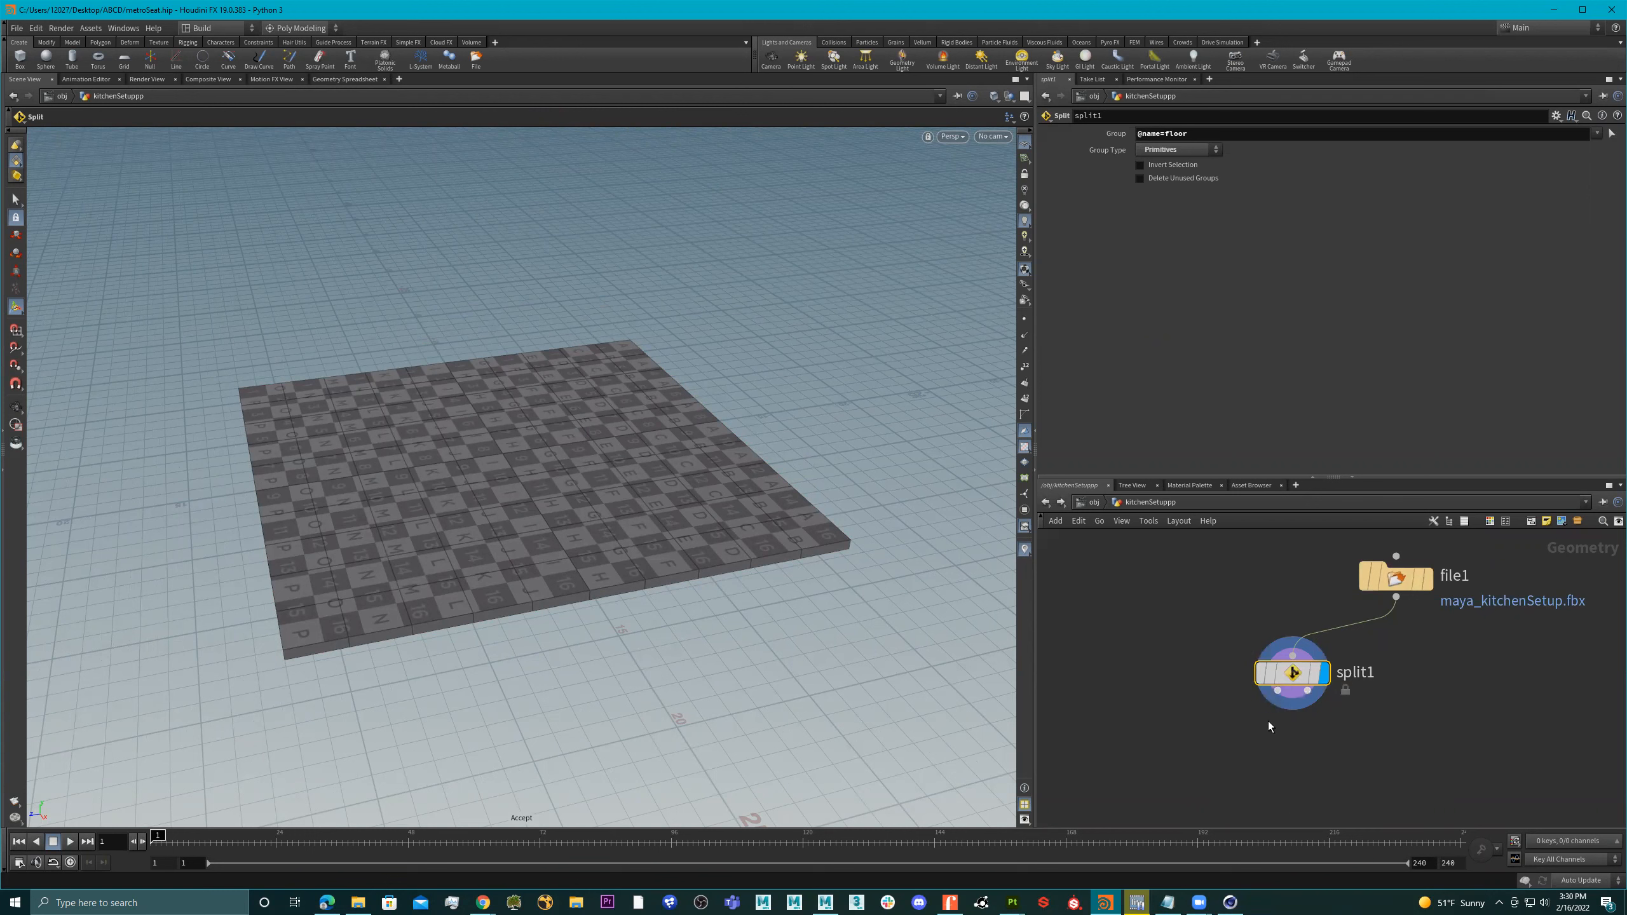
scroll(1177, 717, "down", 3)
middle_click_drag(1171, 719, 1231, 695)
scroll(1230, 695, "up", 2)
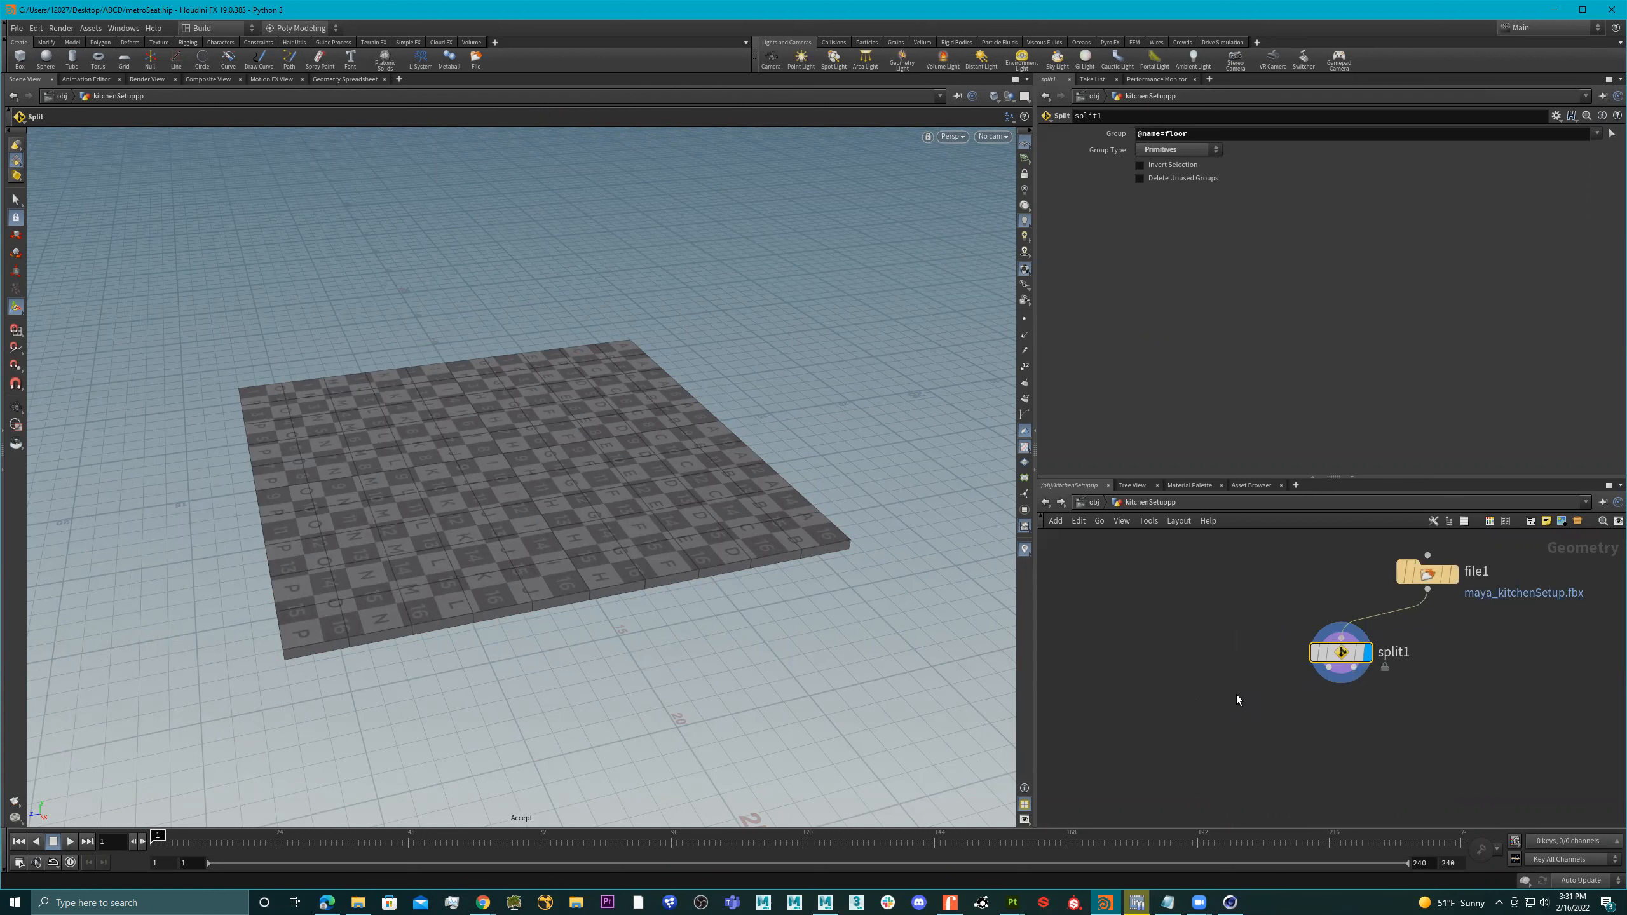
Add a Null node, wire it to the Split node's first output and place it below and to the side
key("Tab")
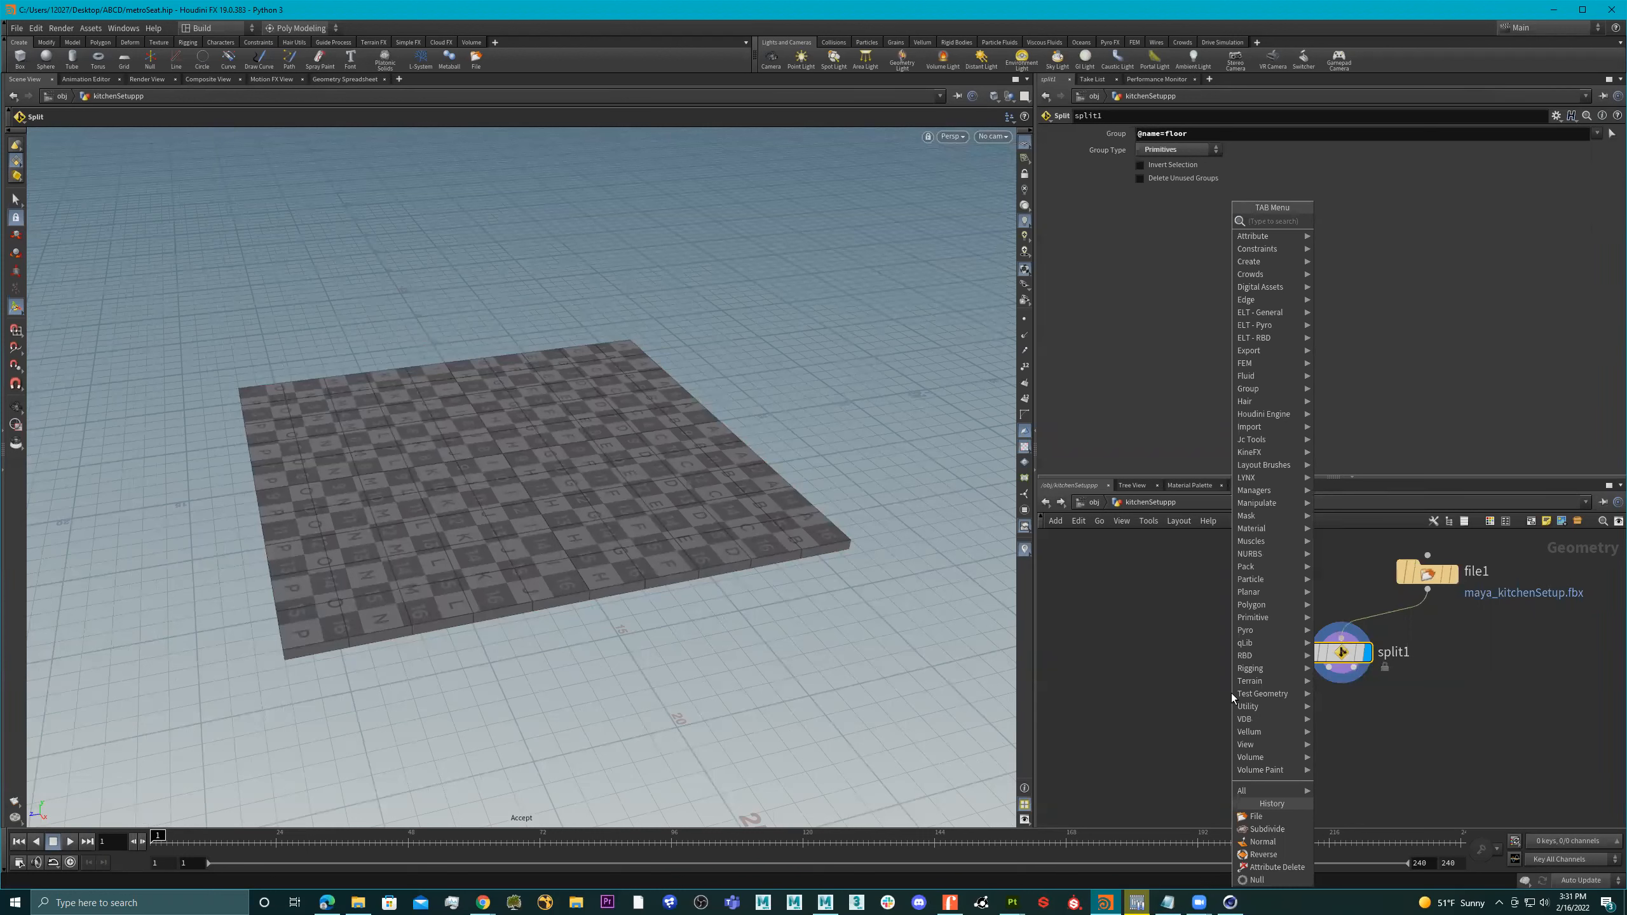
type("null")
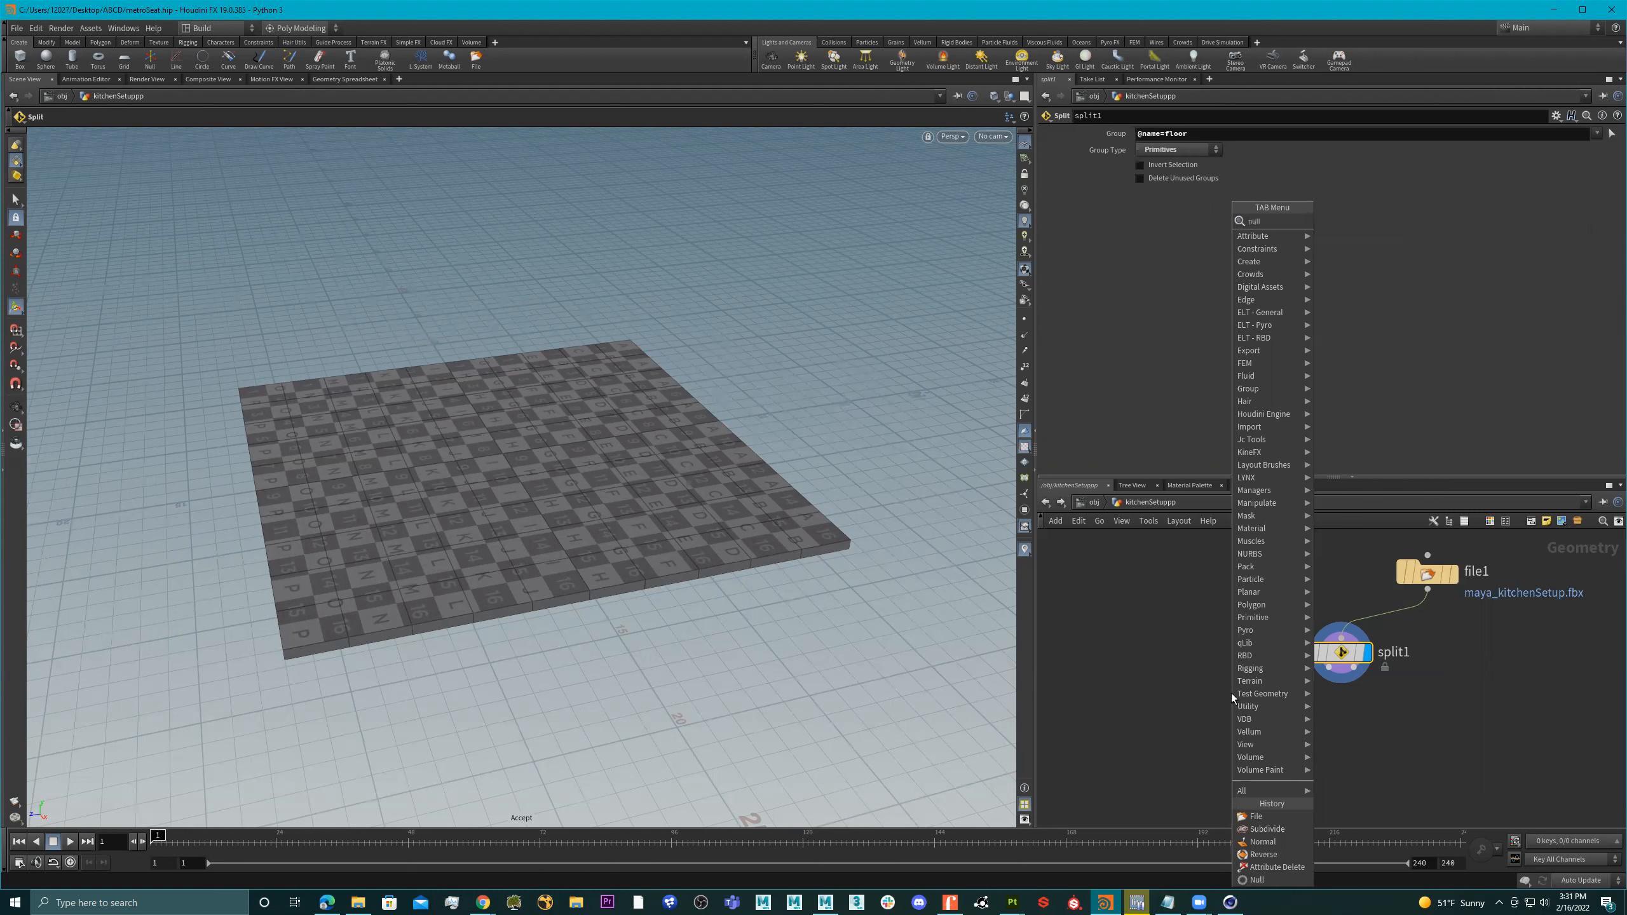
key("Return")
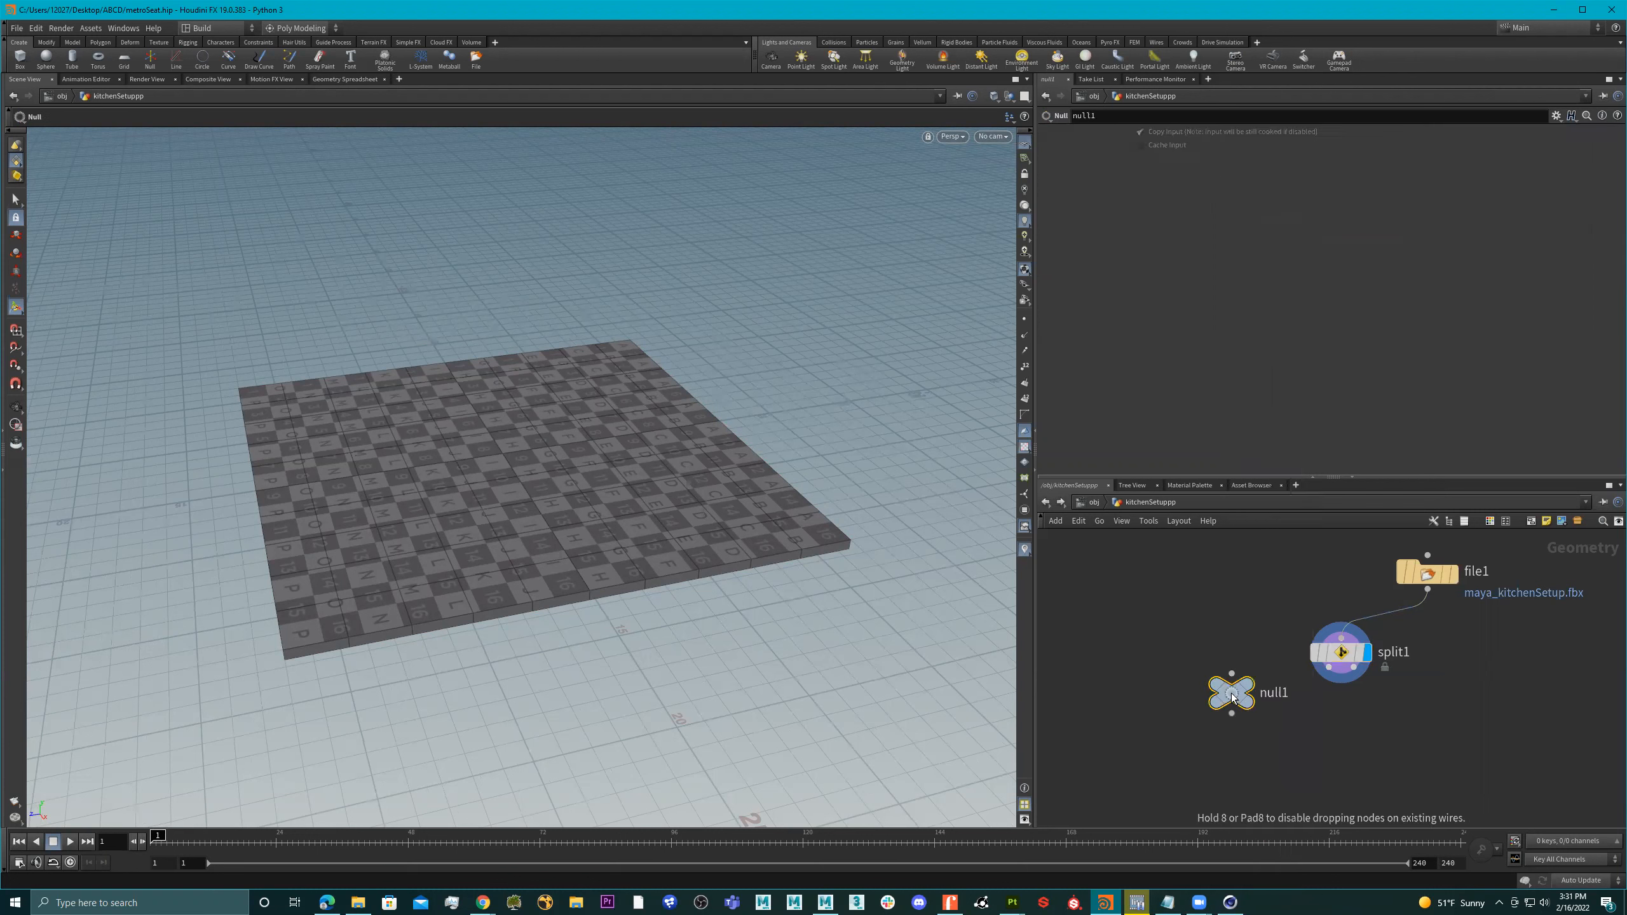
left_click(1237, 718)
left_click(1327, 667)
left_click(1237, 698)
left_click_drag(1238, 718, 1168, 748)
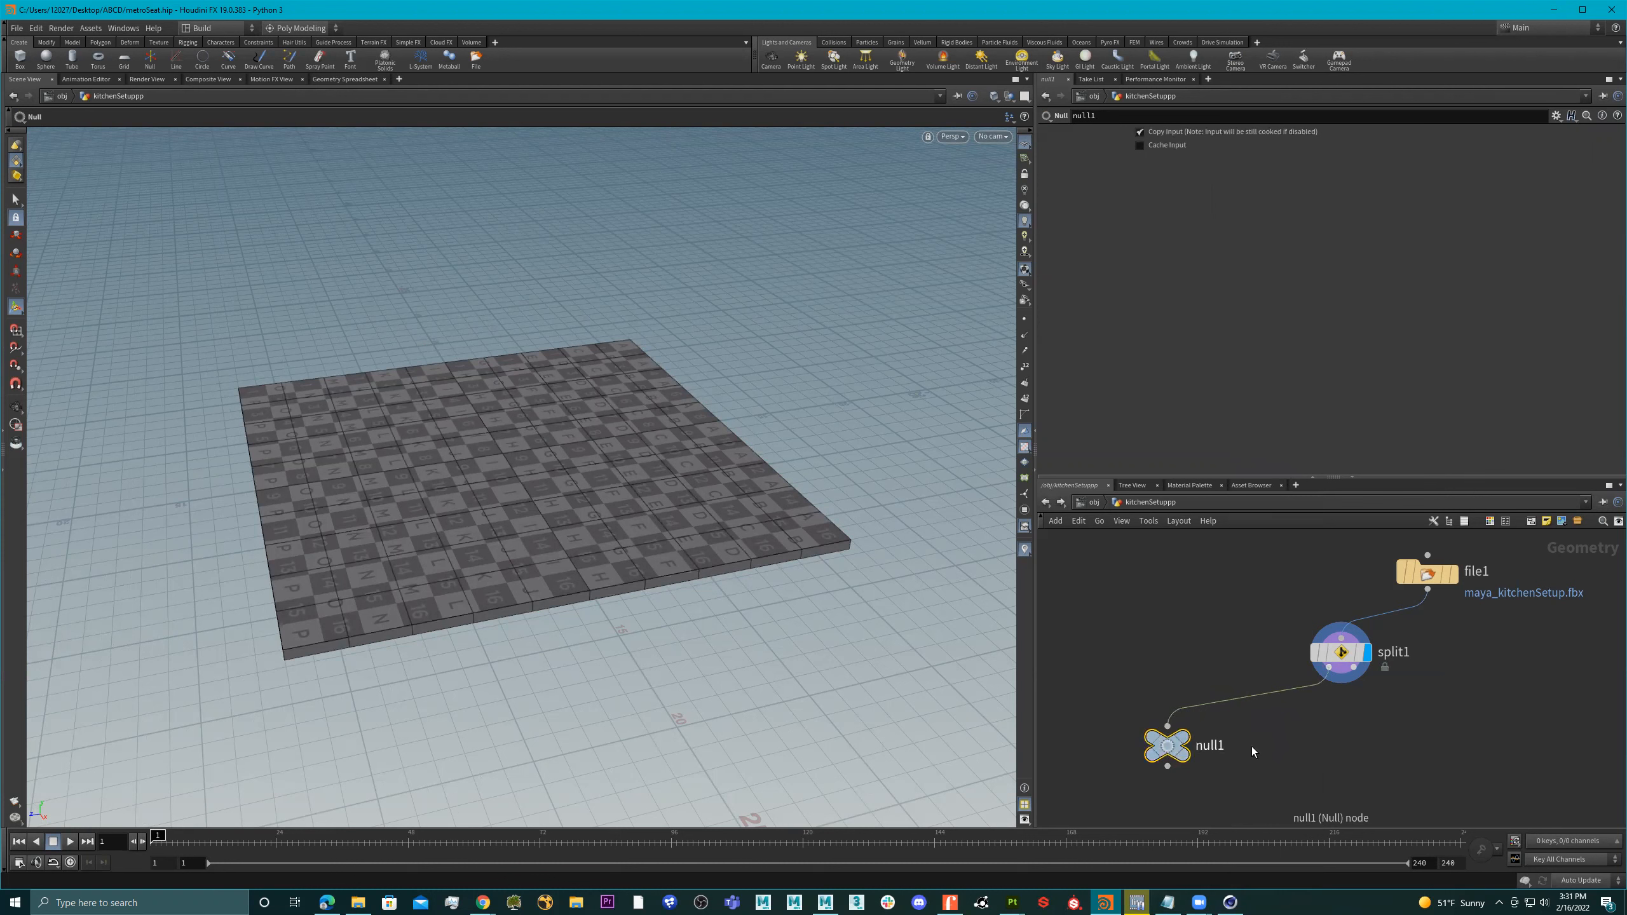
Display the new Null node and rename it floor
key("r")
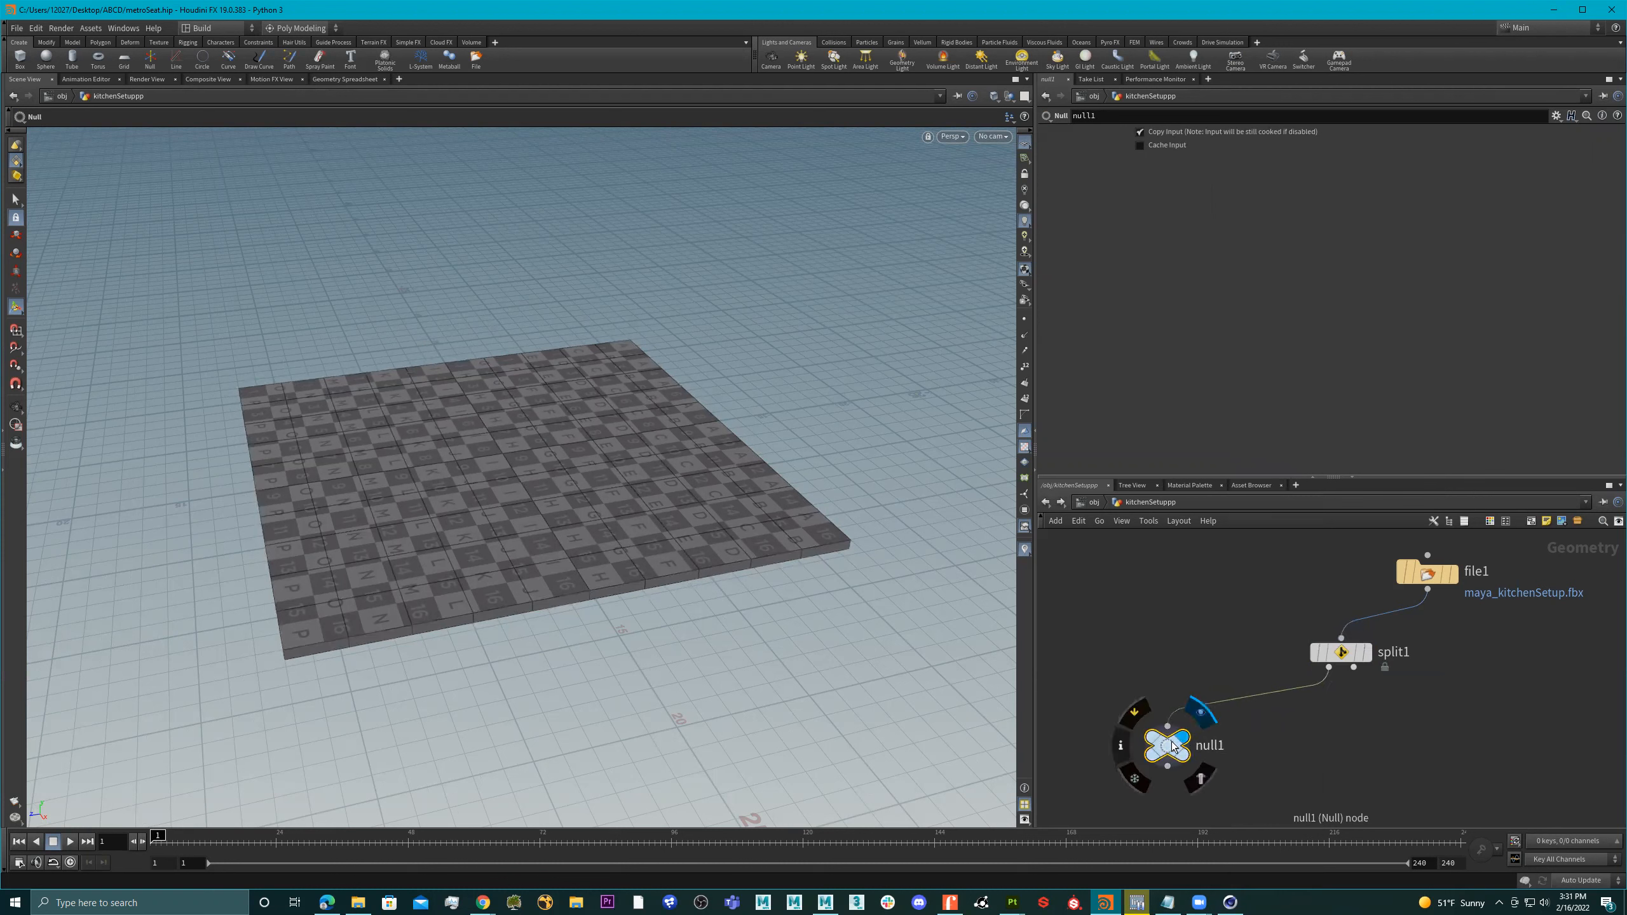
double_click(1207, 748)
type("floor")
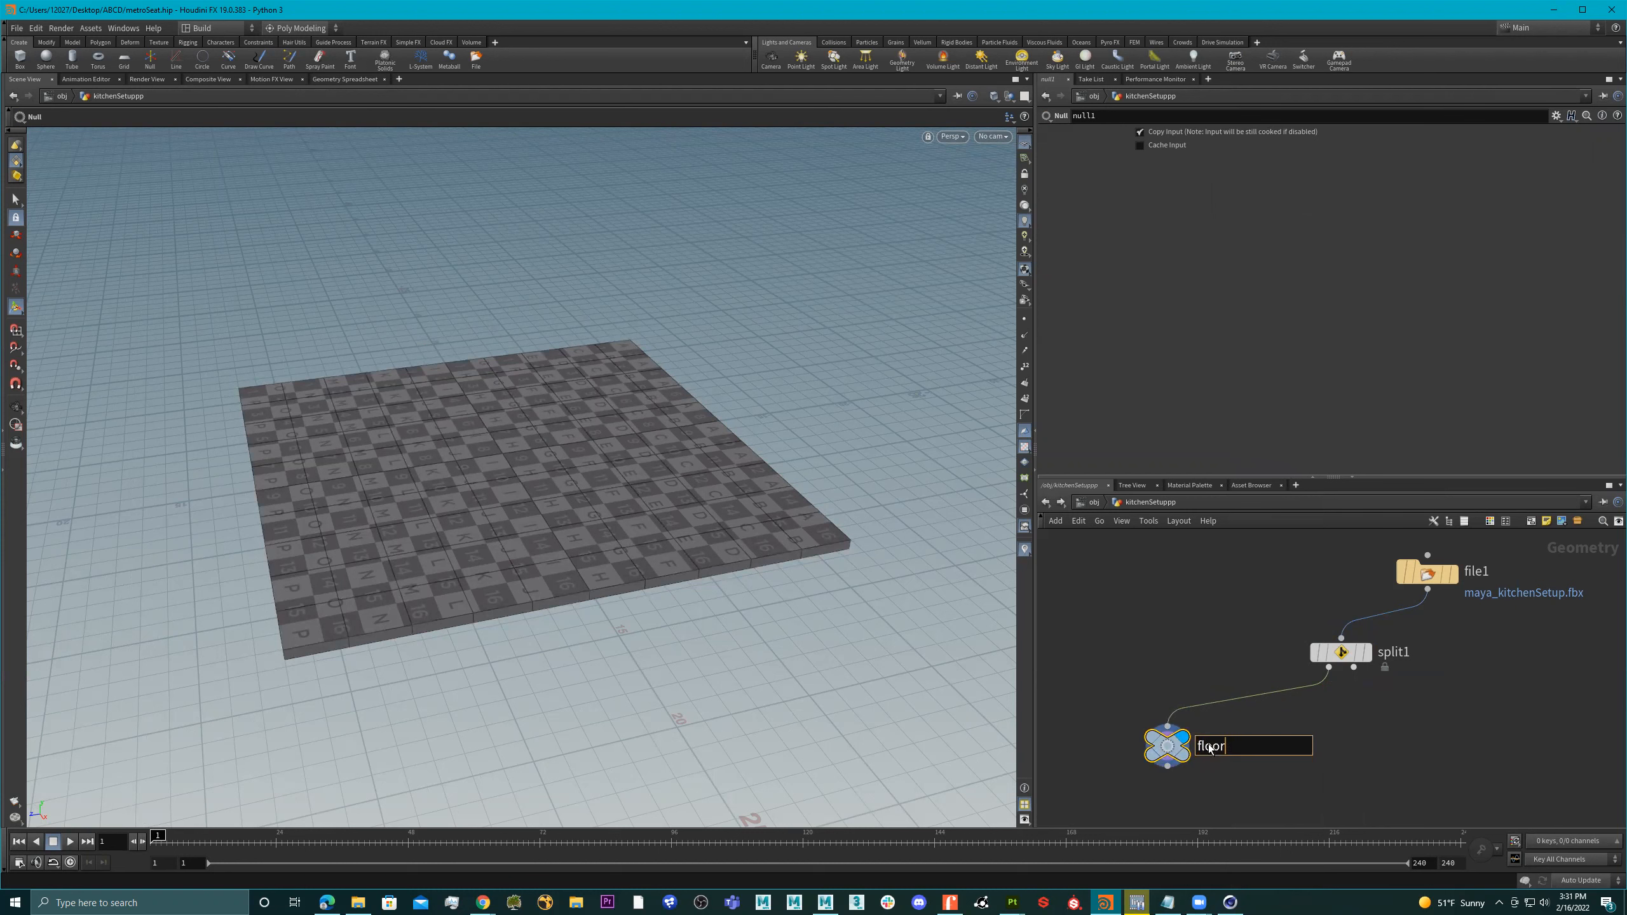
key("Return")
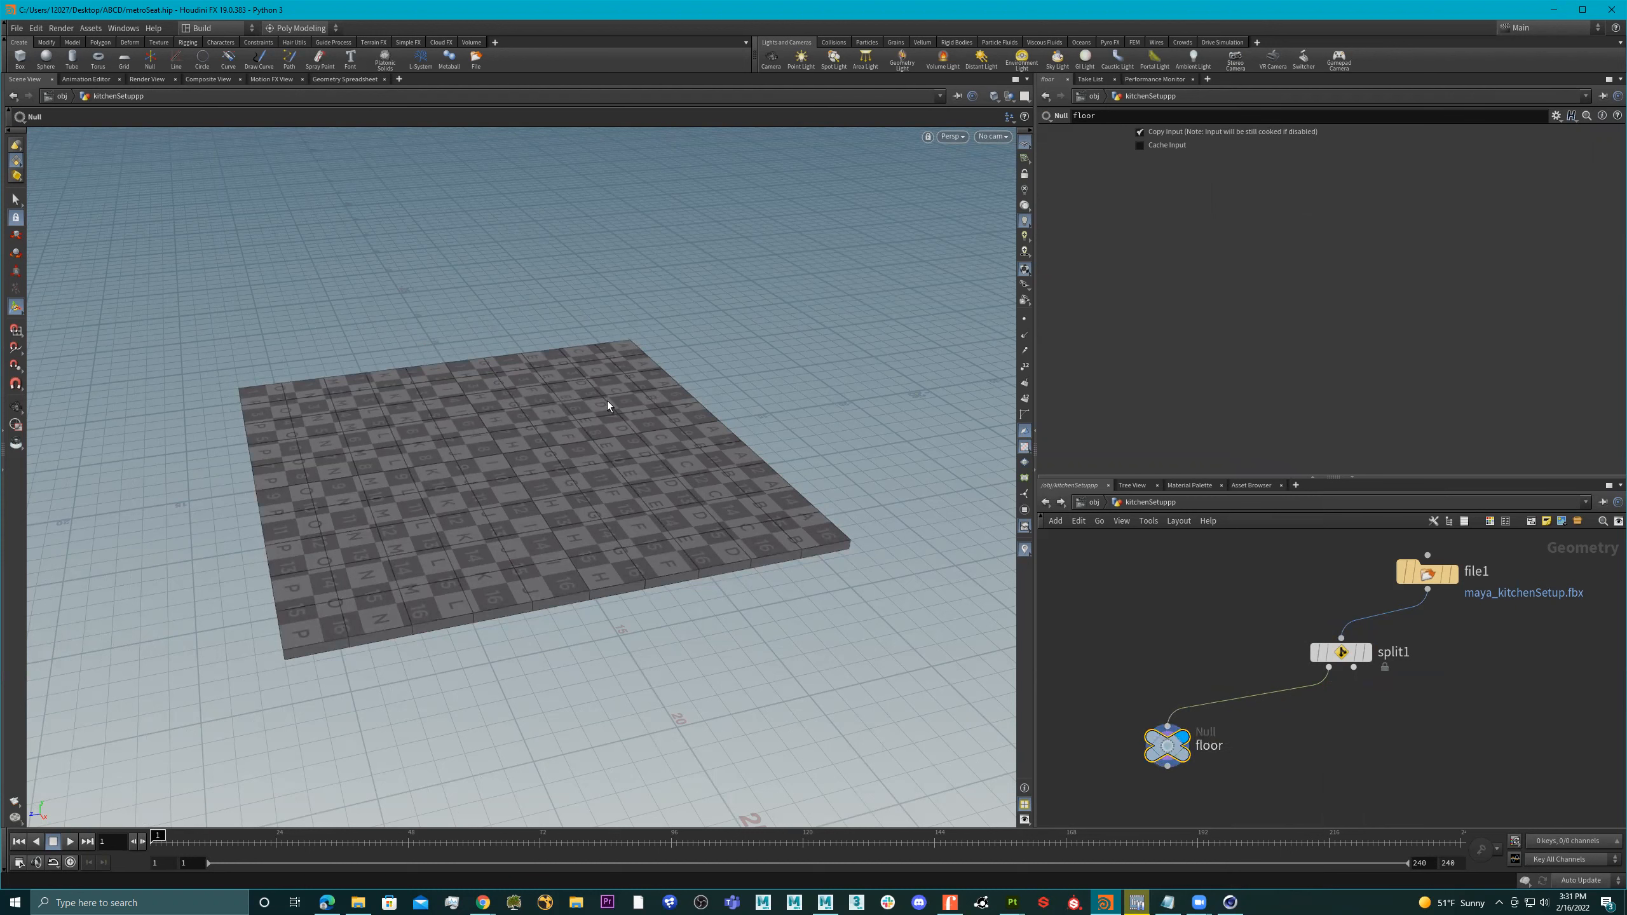
Add another unconnected Null node below the Split node, beside the floor null
middle_click_drag(1363, 718, 1347, 700)
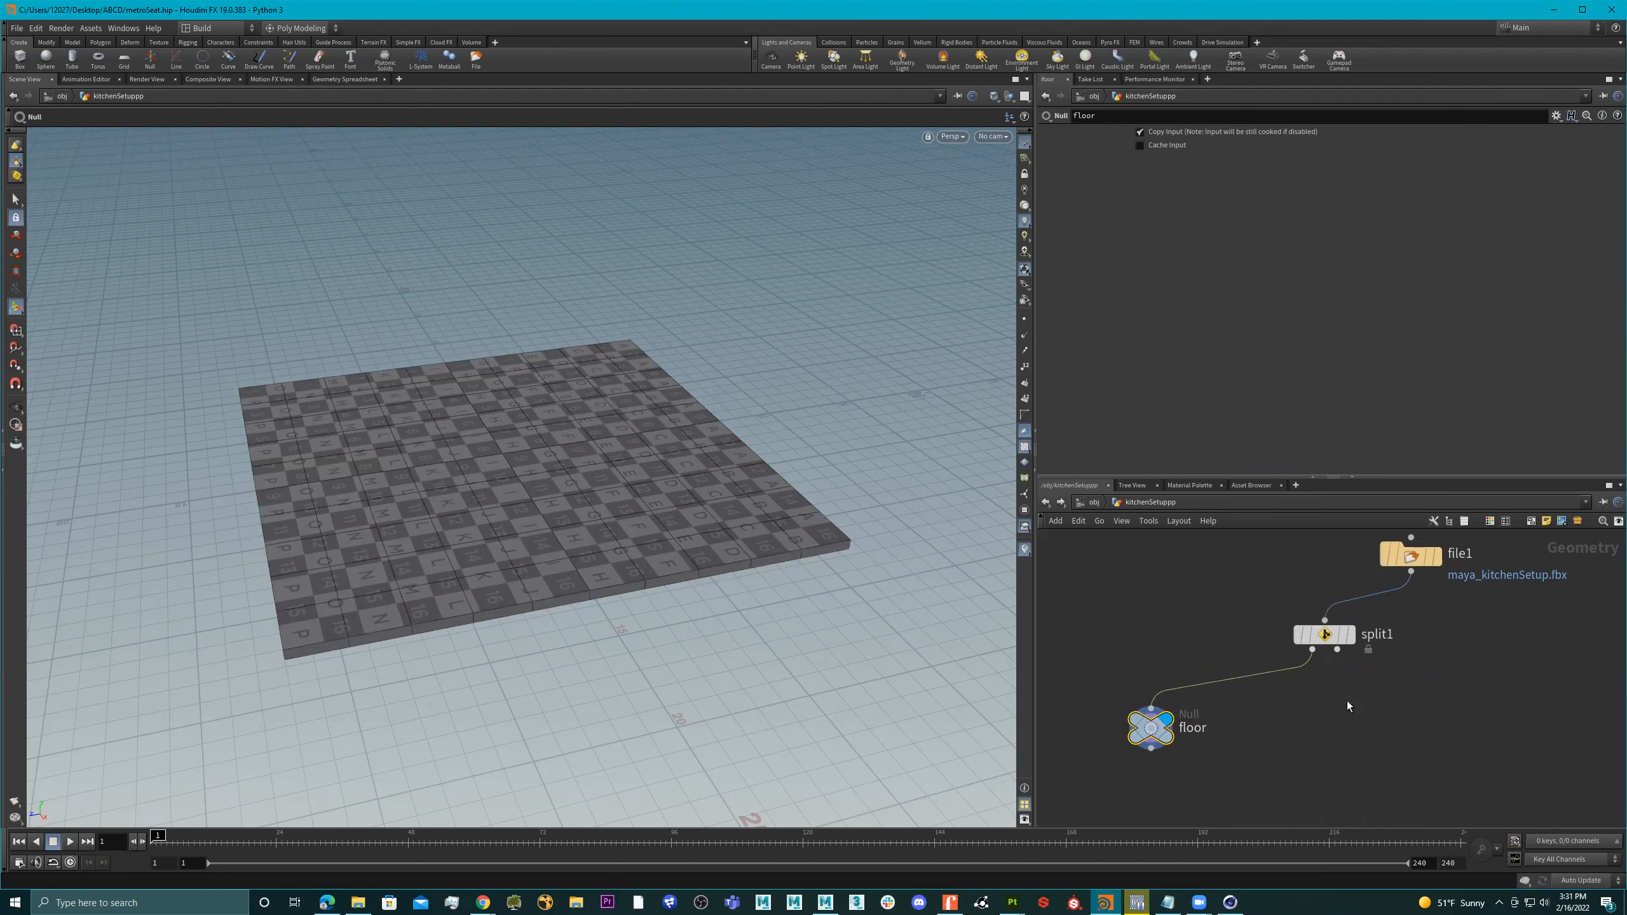
key("Tab")
type("null")
key("Return")
left_click(1319, 723)
left_click(1153, 727)
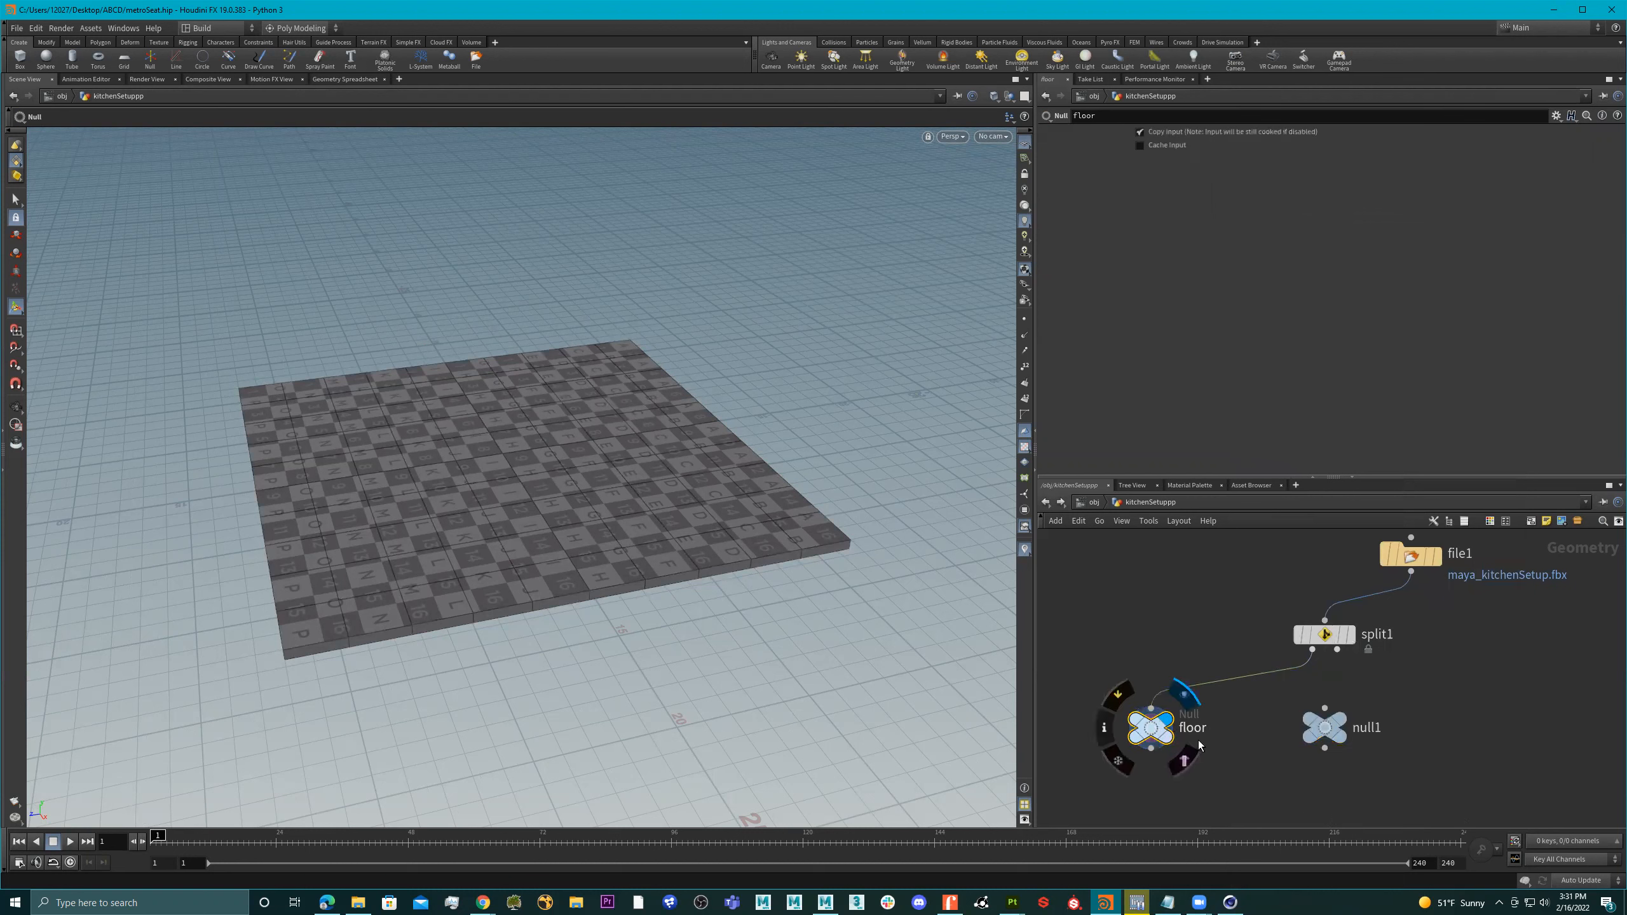
key("ctrl+v")
left_click_drag(1214, 747, 1246, 782)
left_click_drag(1324, 727, 1423, 735)
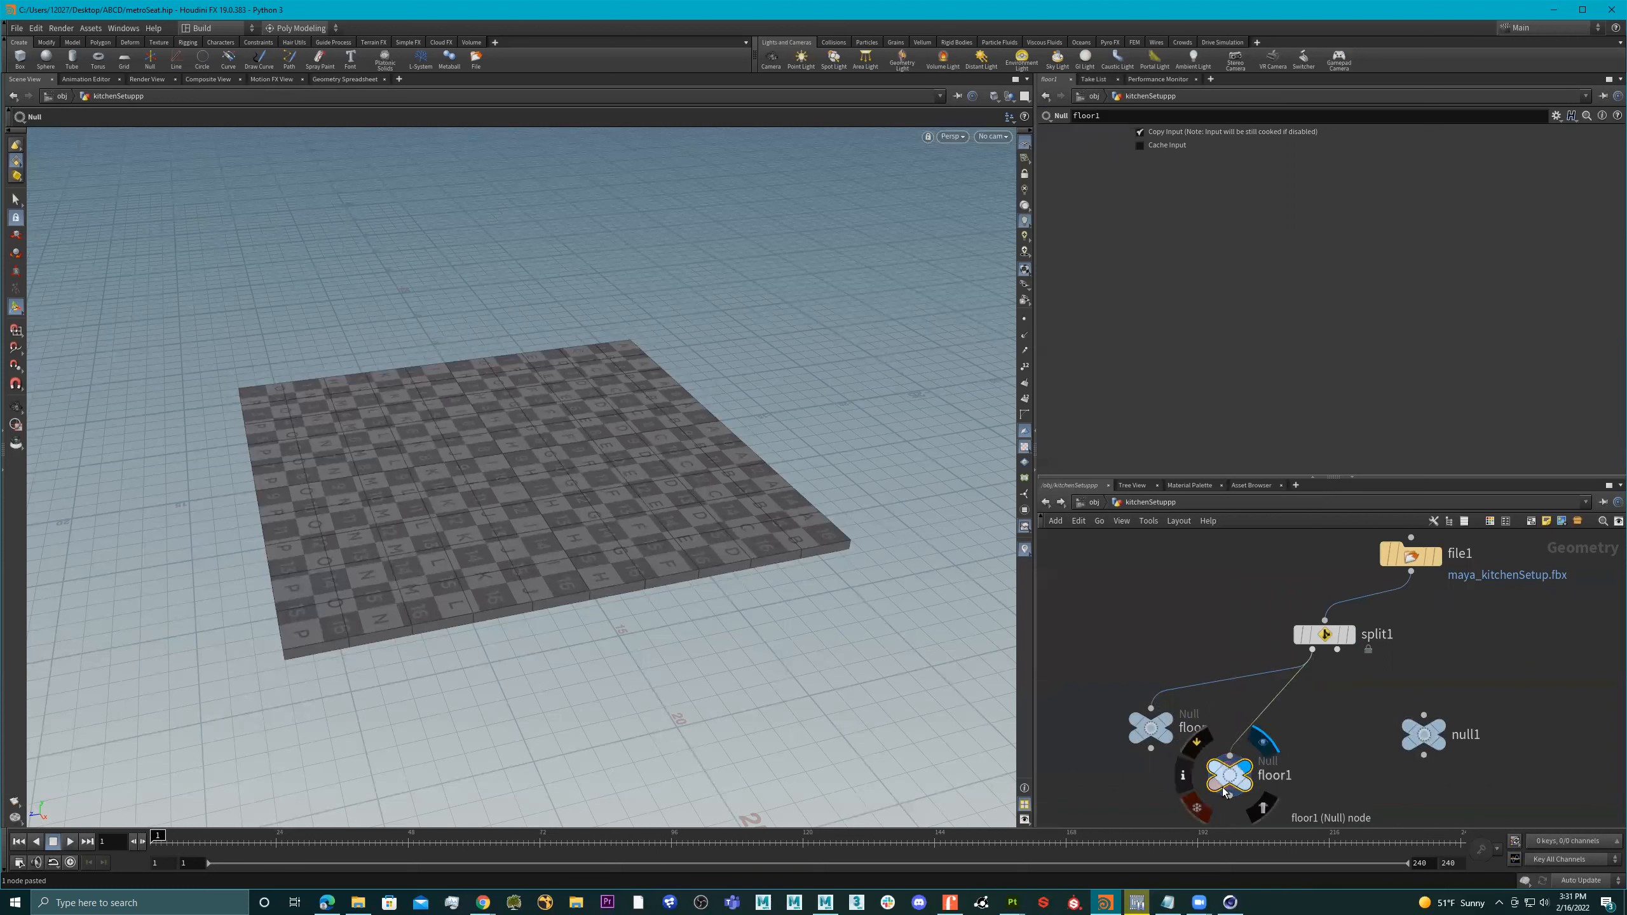
key("Delete")
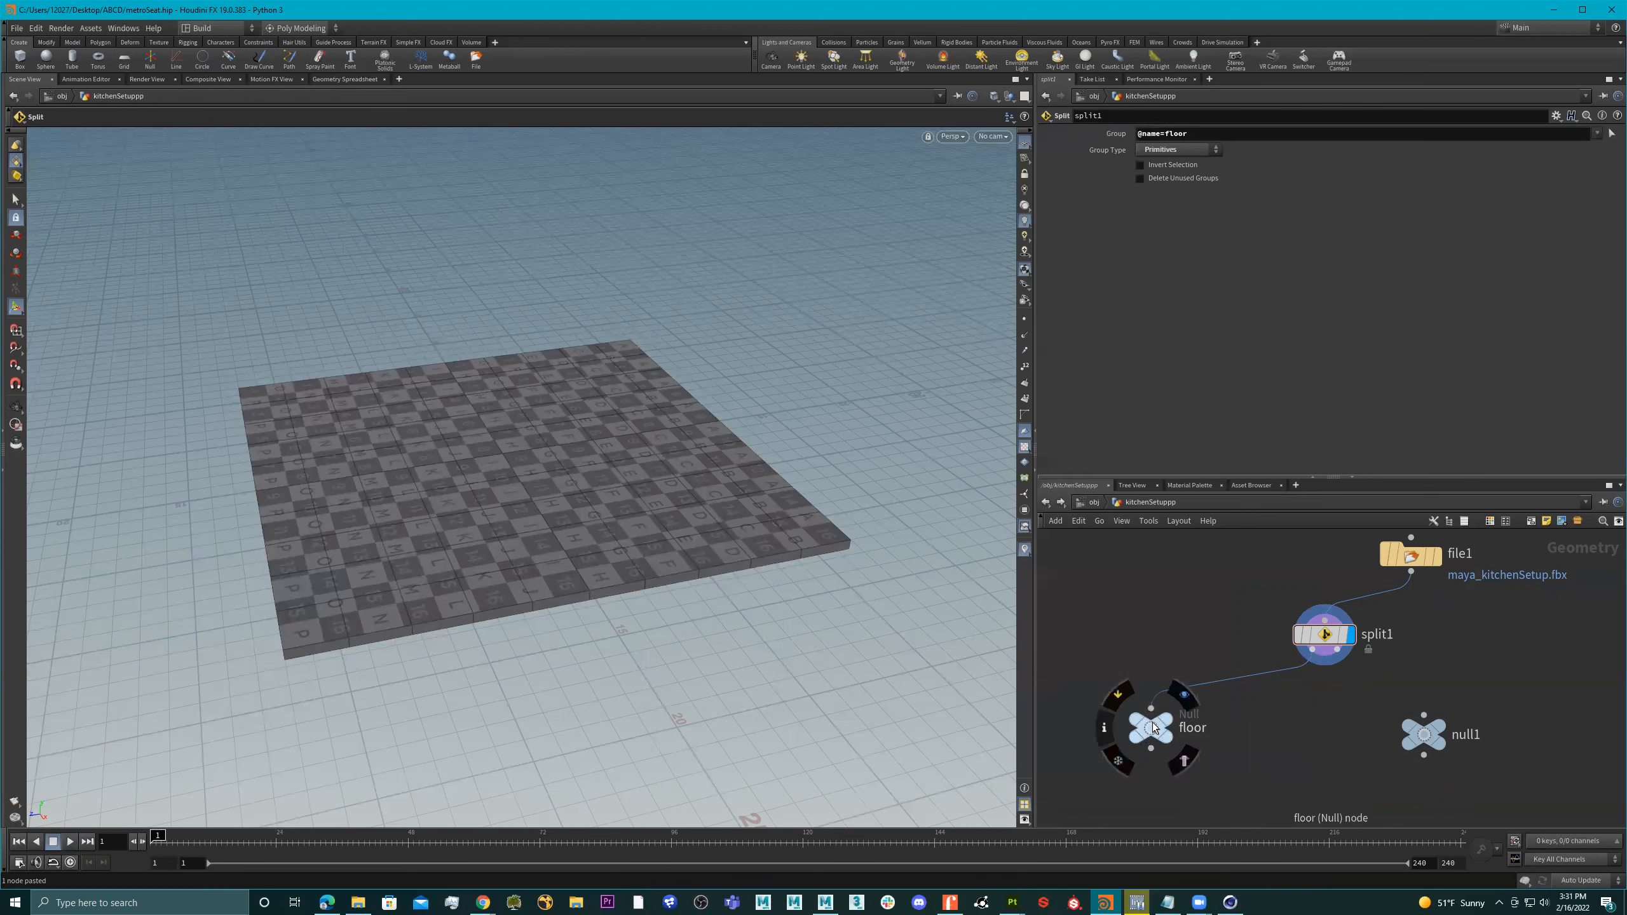
Duplicate the floor null, wire the copy to the Split node's second output and rename it SFvjhf
left_click_drag(1152, 723, 1362, 735, "alt")
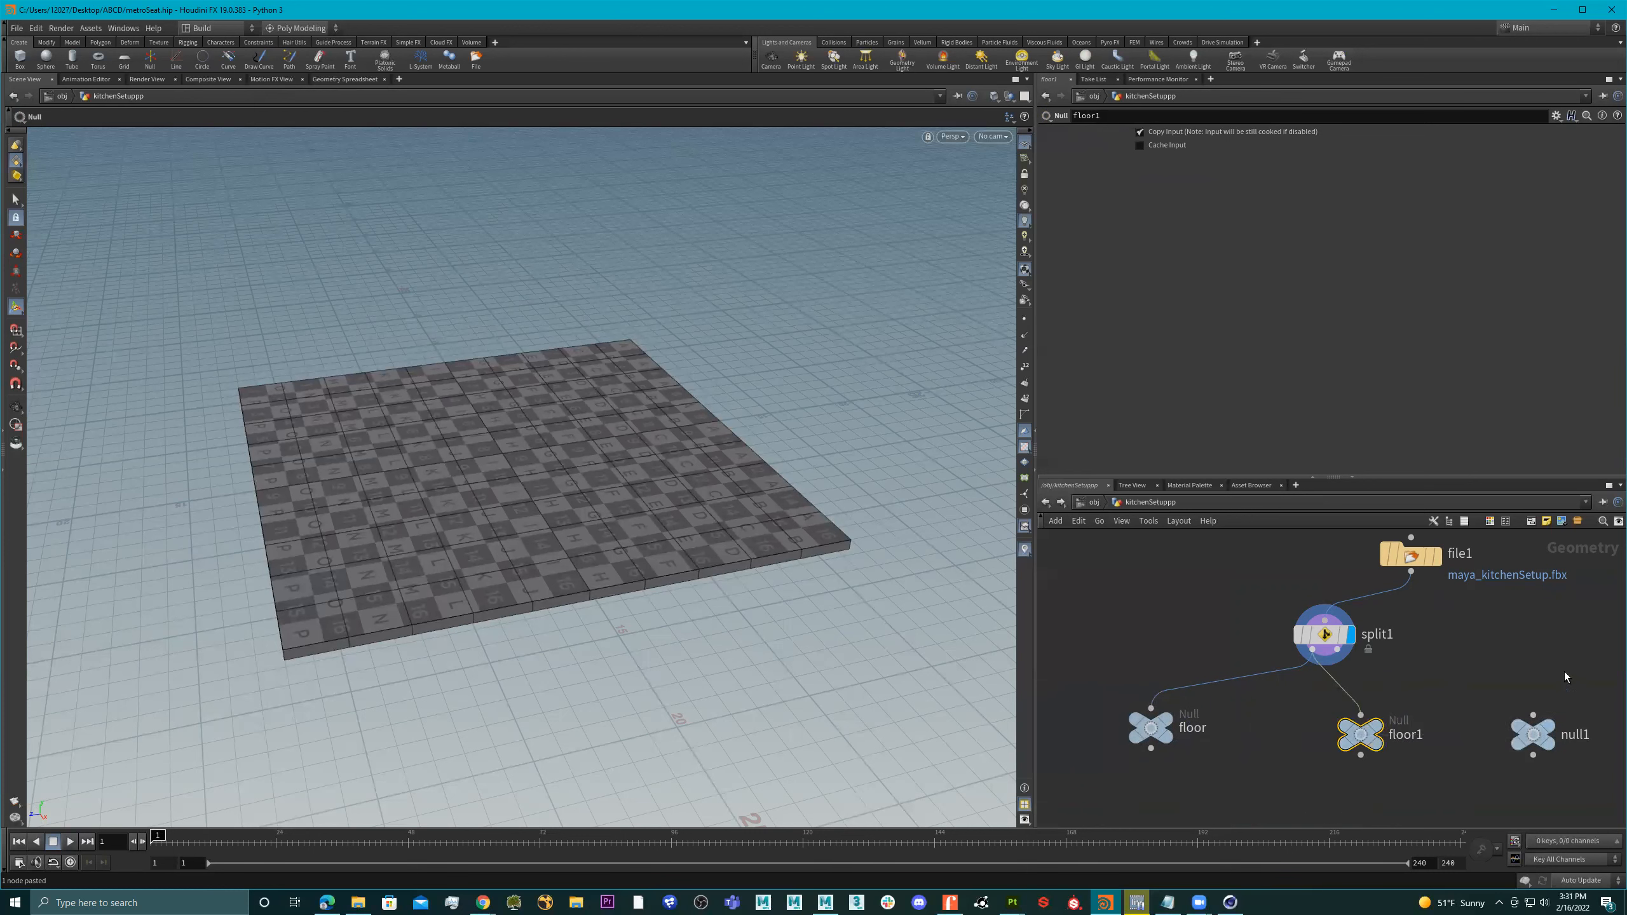
left_click_drag(1348, 663, 1337, 649)
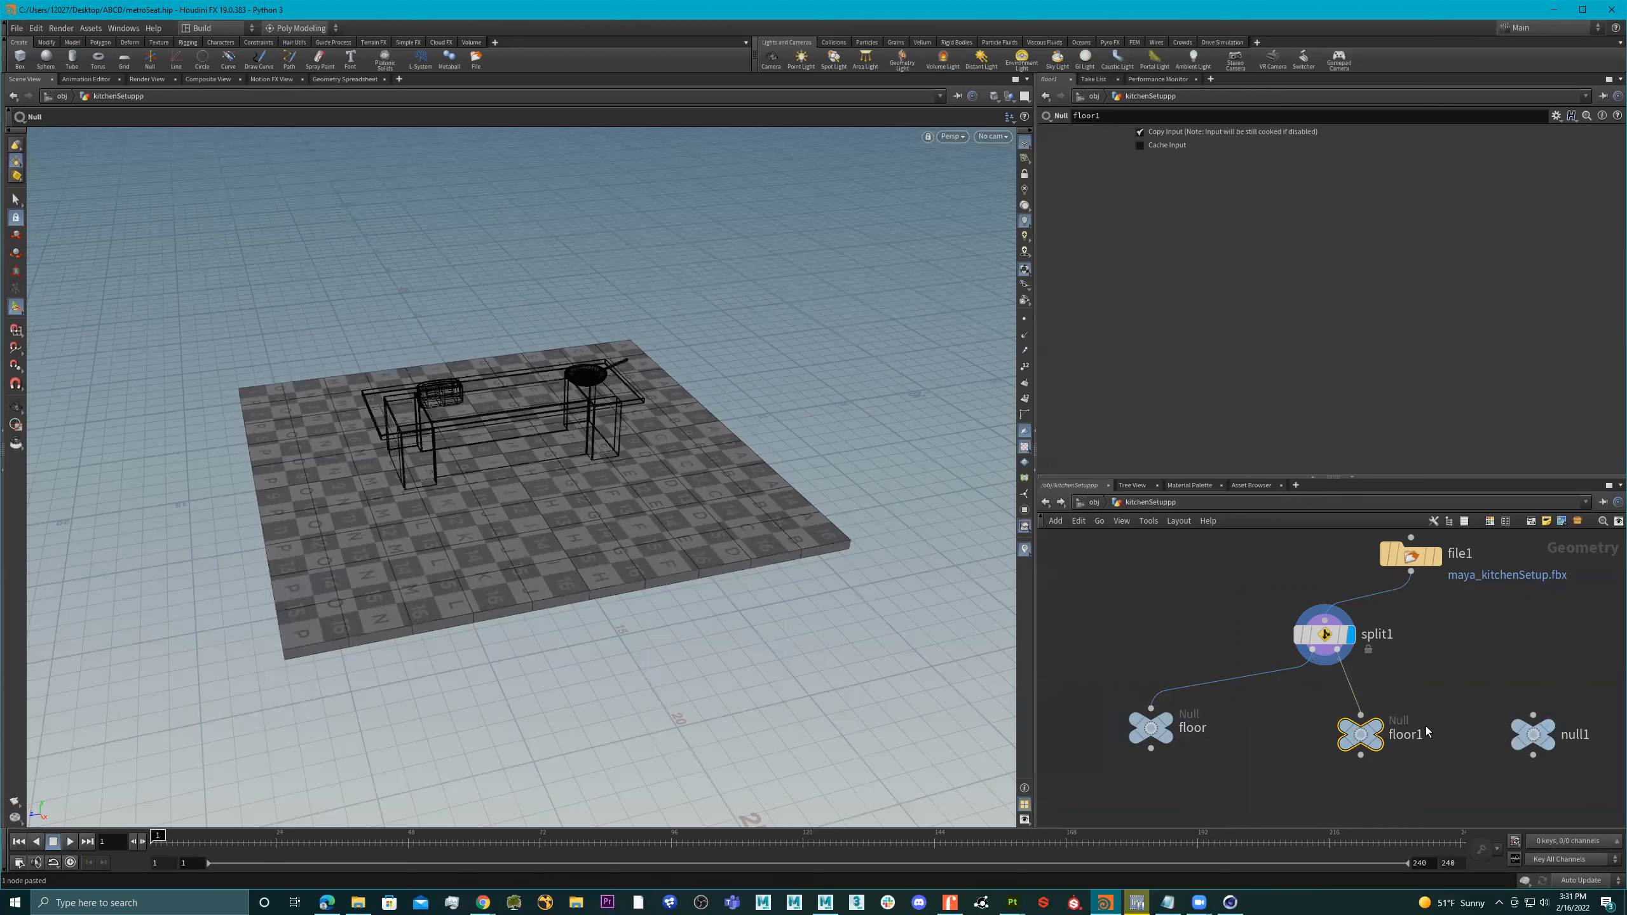
double_click(1411, 734)
type("SFvjhf")
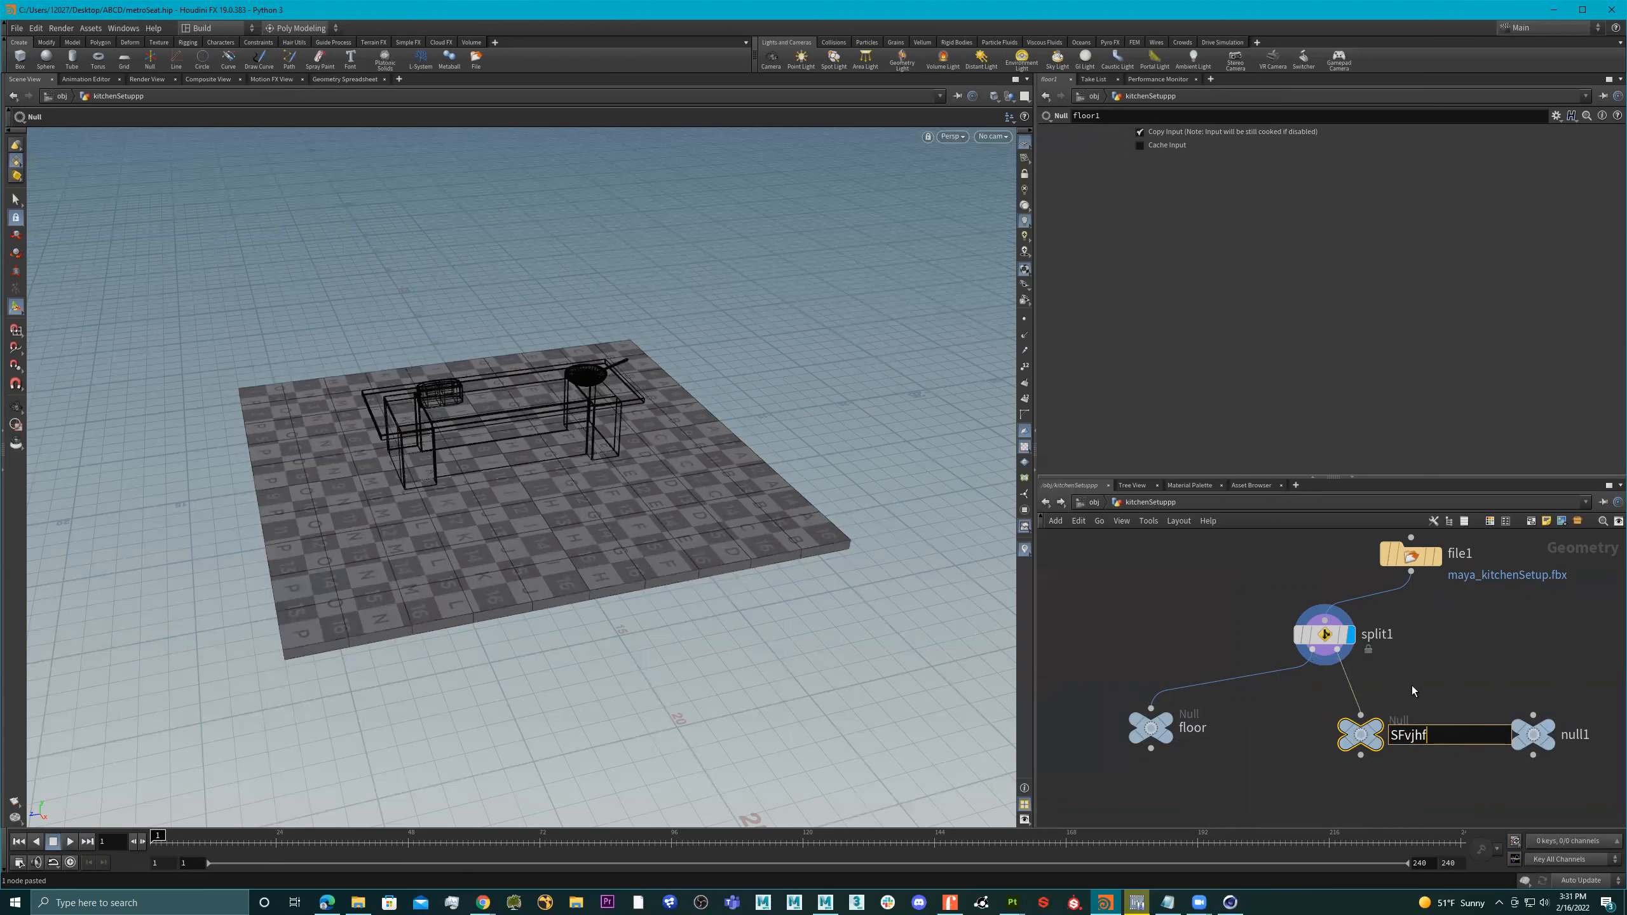
key("Return")
Display the SFvjhf null and the floor null in turn to compare the Split node's two outputs
mouse_move(1362, 734)
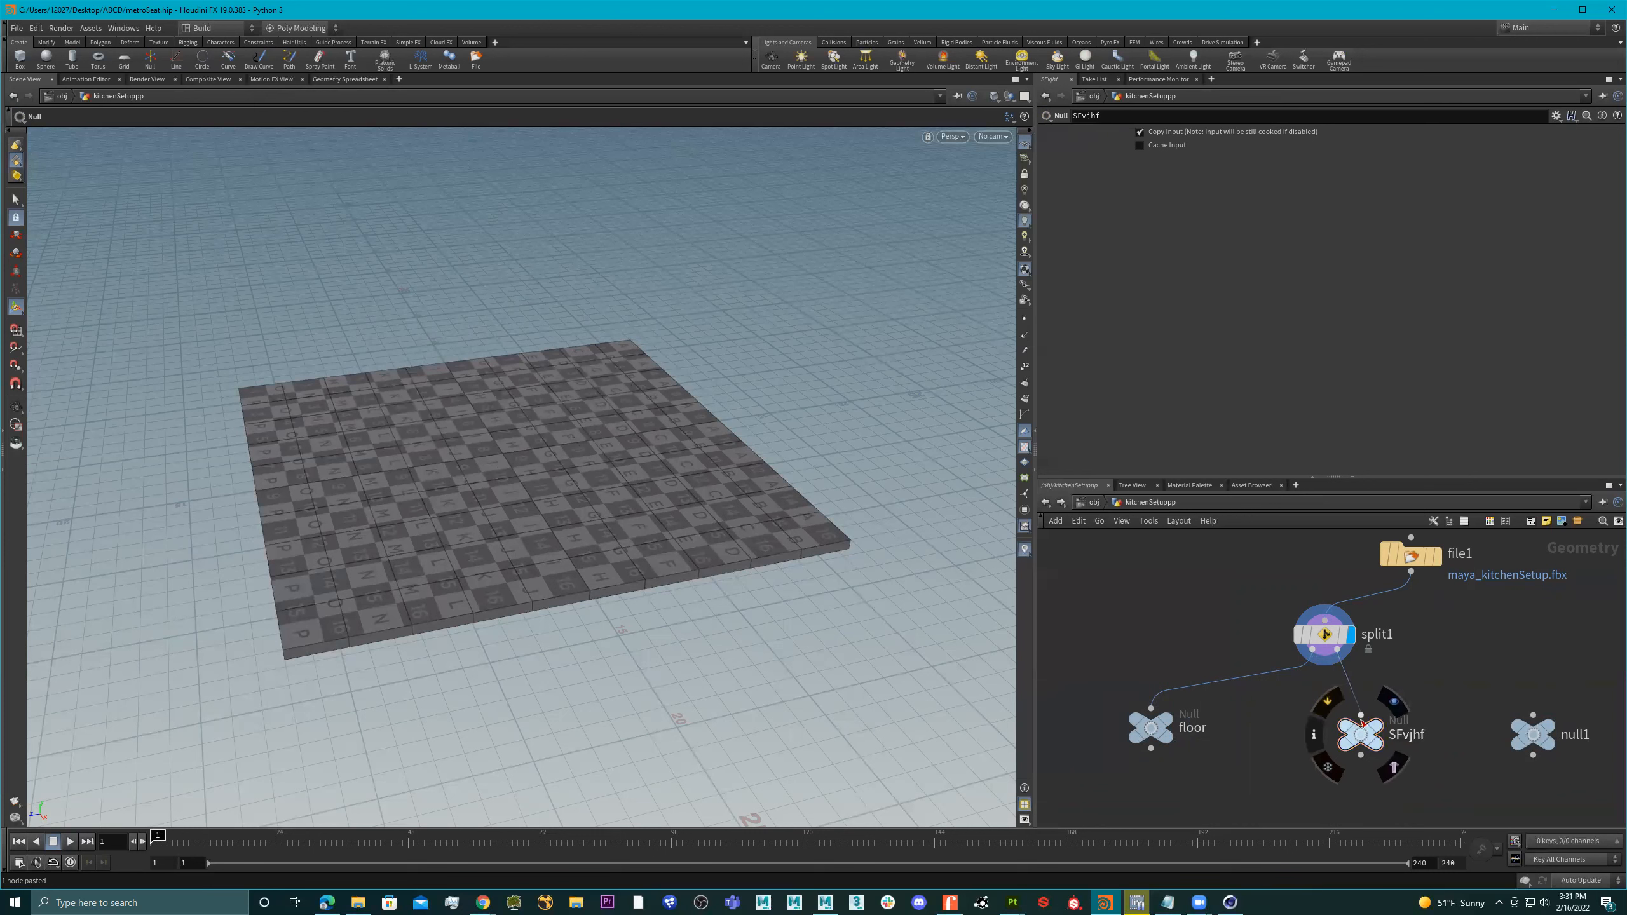
left_click(1393, 700)
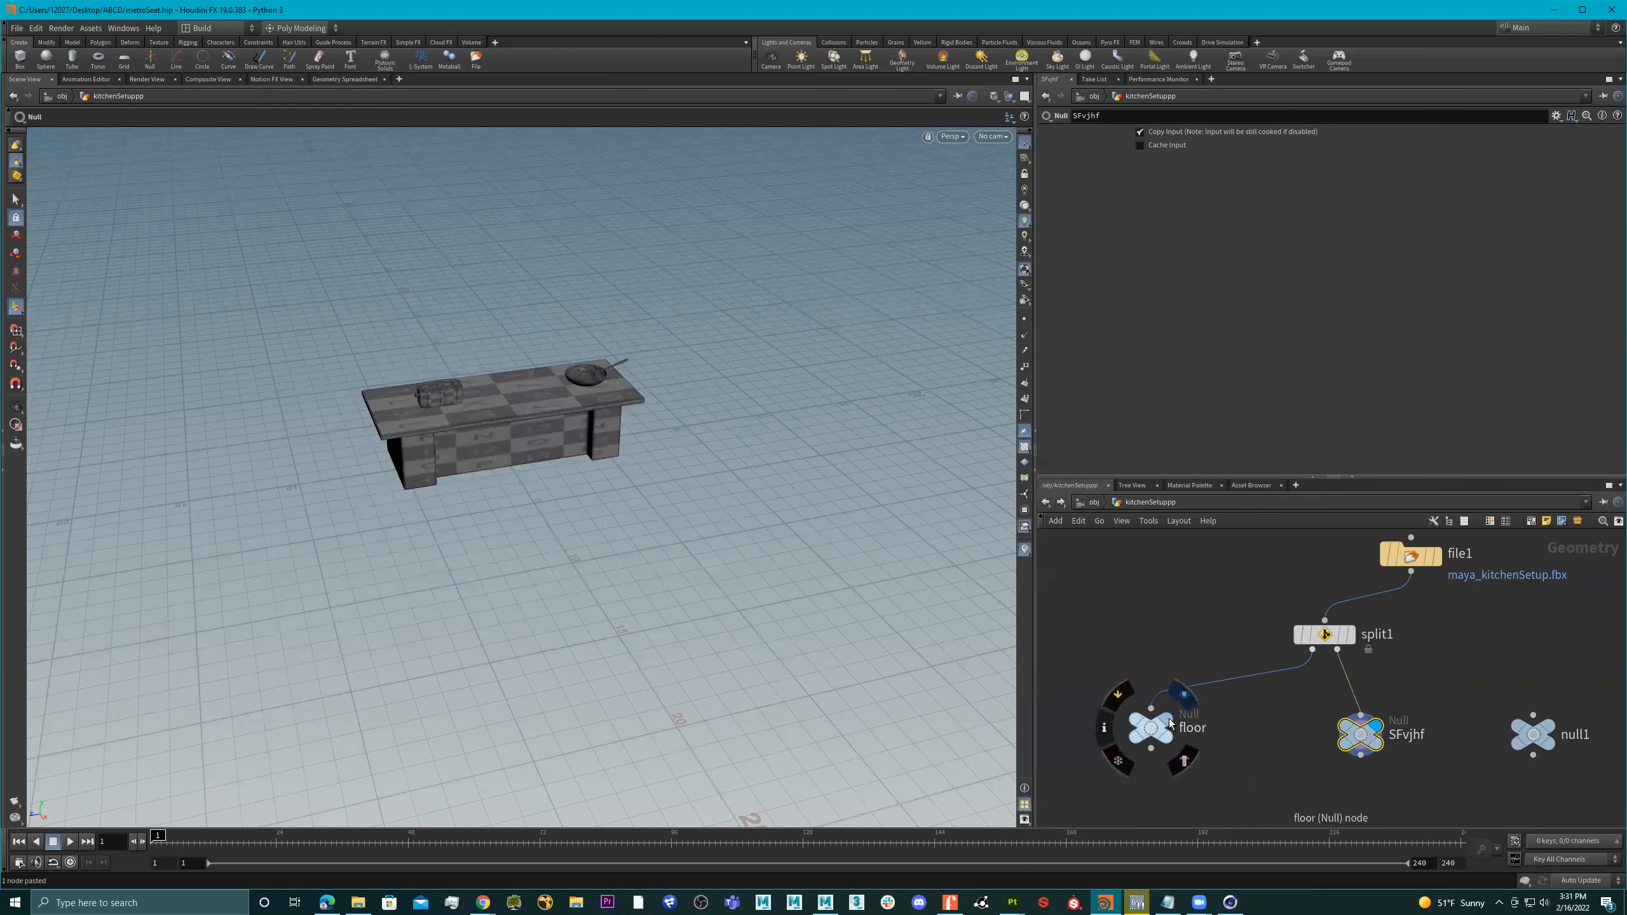
left_click(1184, 694)
scroll(1343, 759, "down", 2)
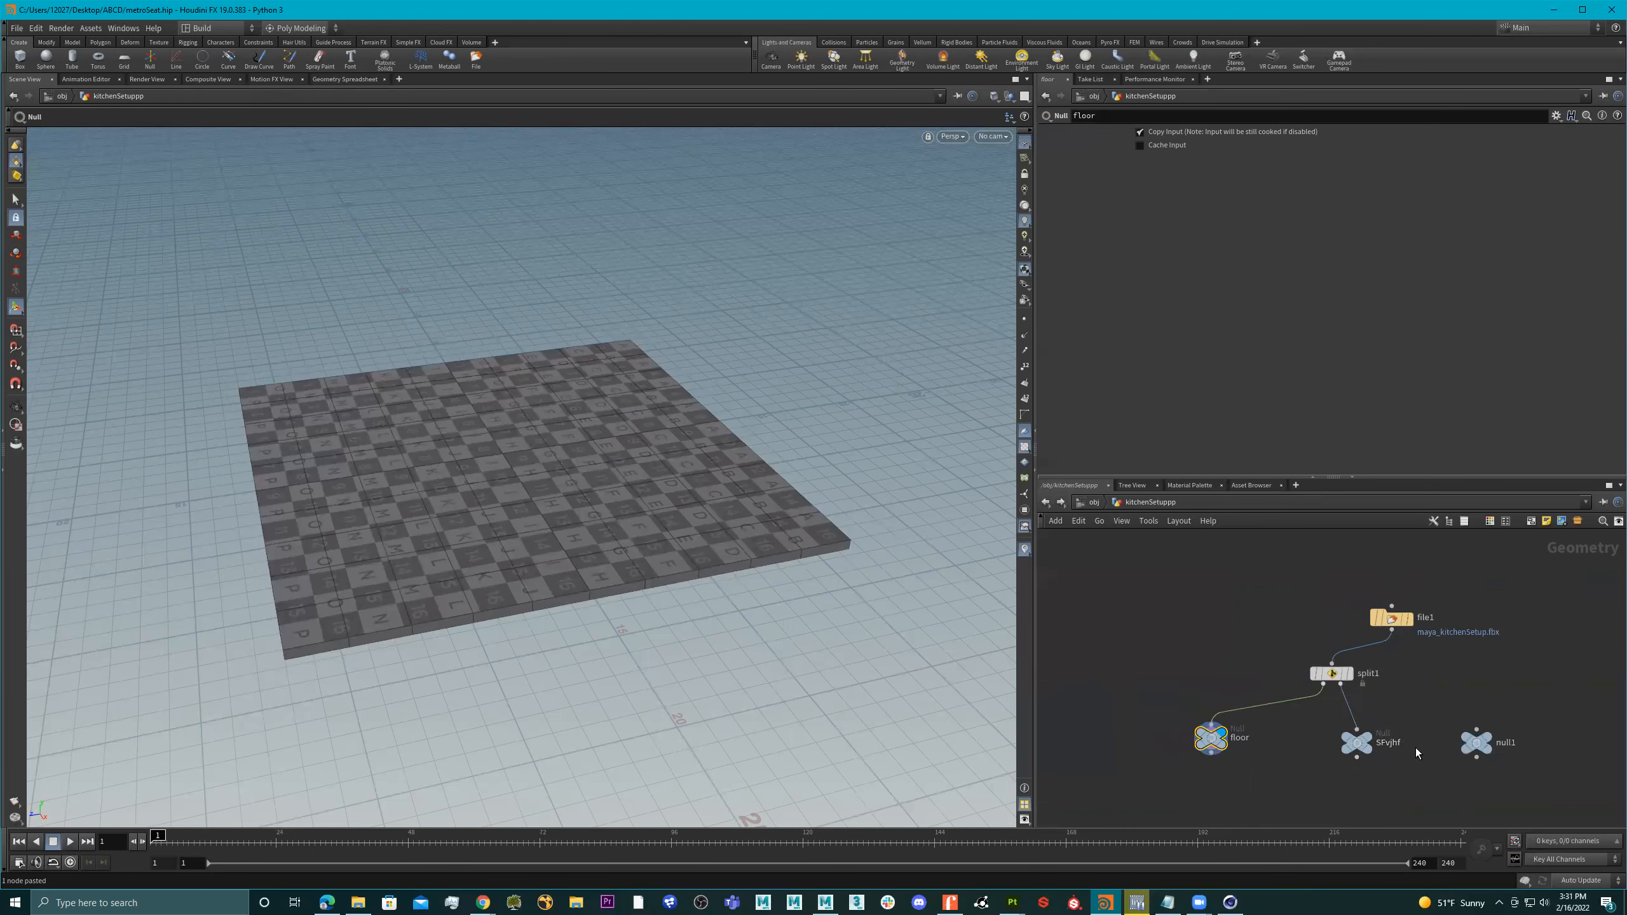
Move the unconnected null out of the way, display the SFvjhf null and shift it farther from the floor null
scroll(1412, 747, "up", 2)
left_click_drag(1487, 743, 1588, 688)
left_click(1349, 729)
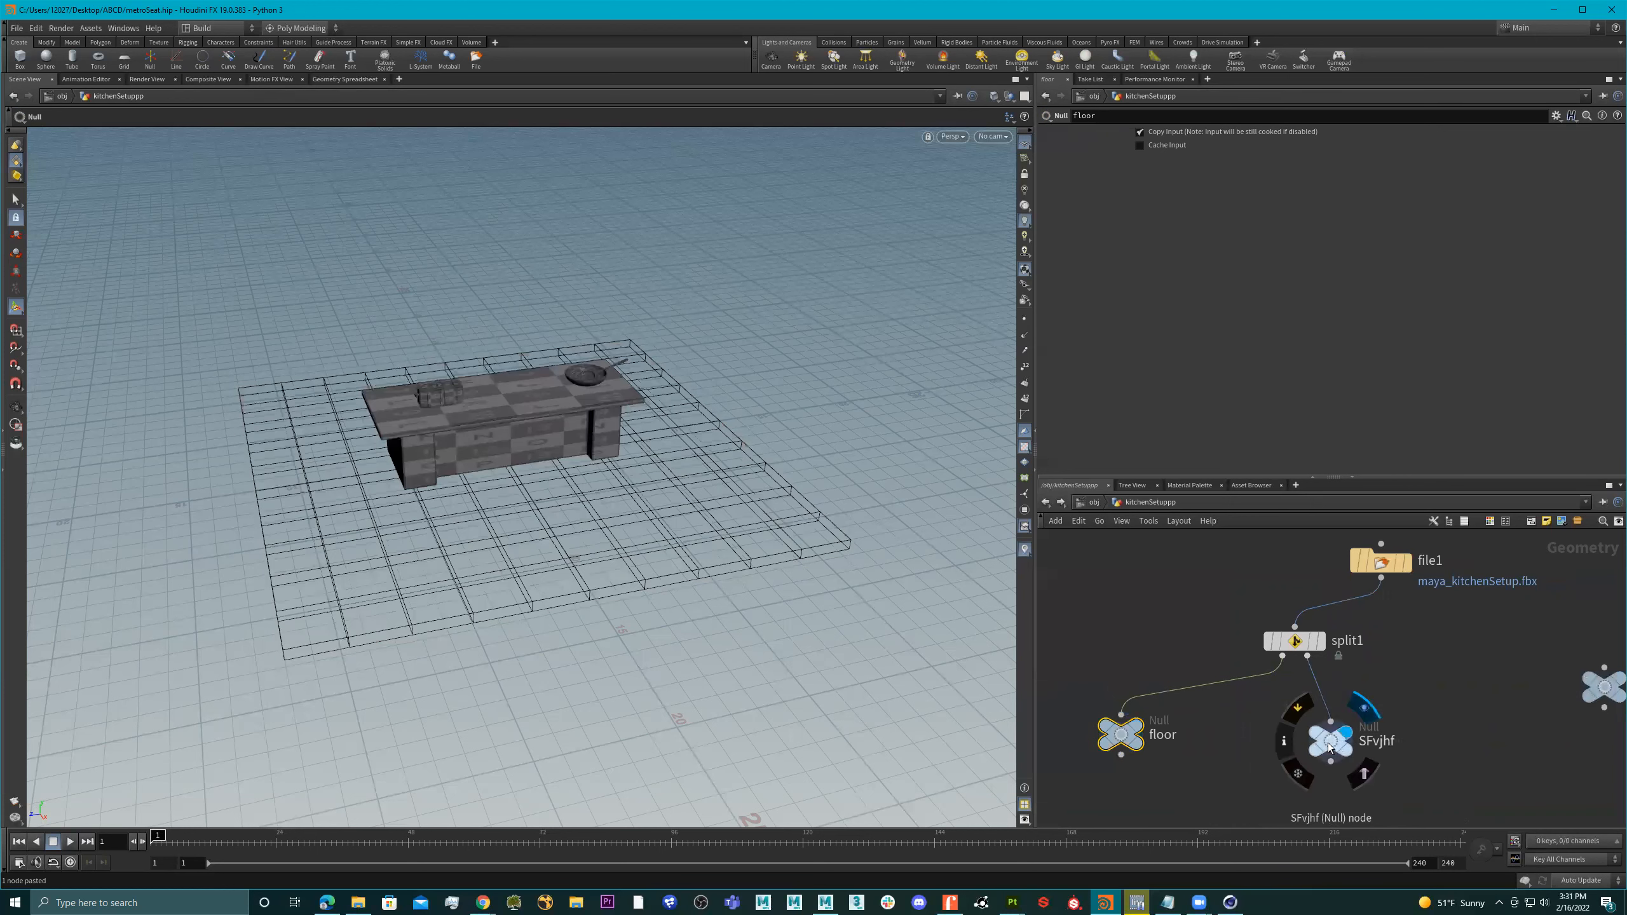
left_click_drag(1330, 742, 1373, 744)
left_click(1375, 743)
right_click_drag(443, 374, 761, 381, "alt")
right_click_drag(614, 400, 591, 392, "alt")
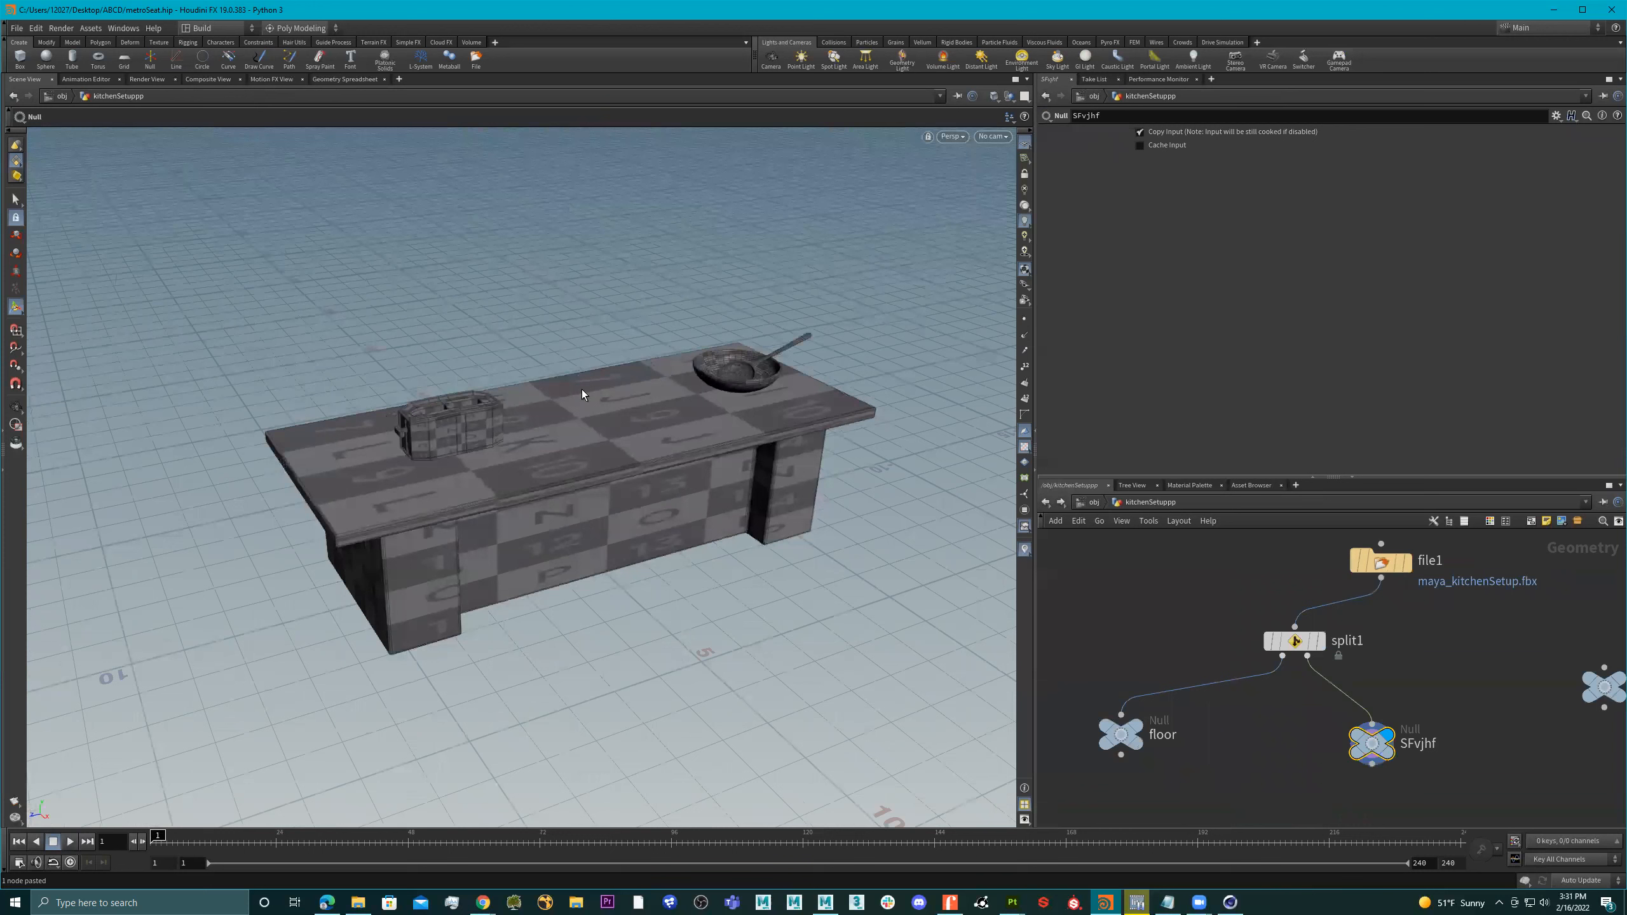
Select the islandBlock group in the viewport and separate it from the SFvjhf geometry with a second Split node
left_click(16, 199)
left_click(659, 518)
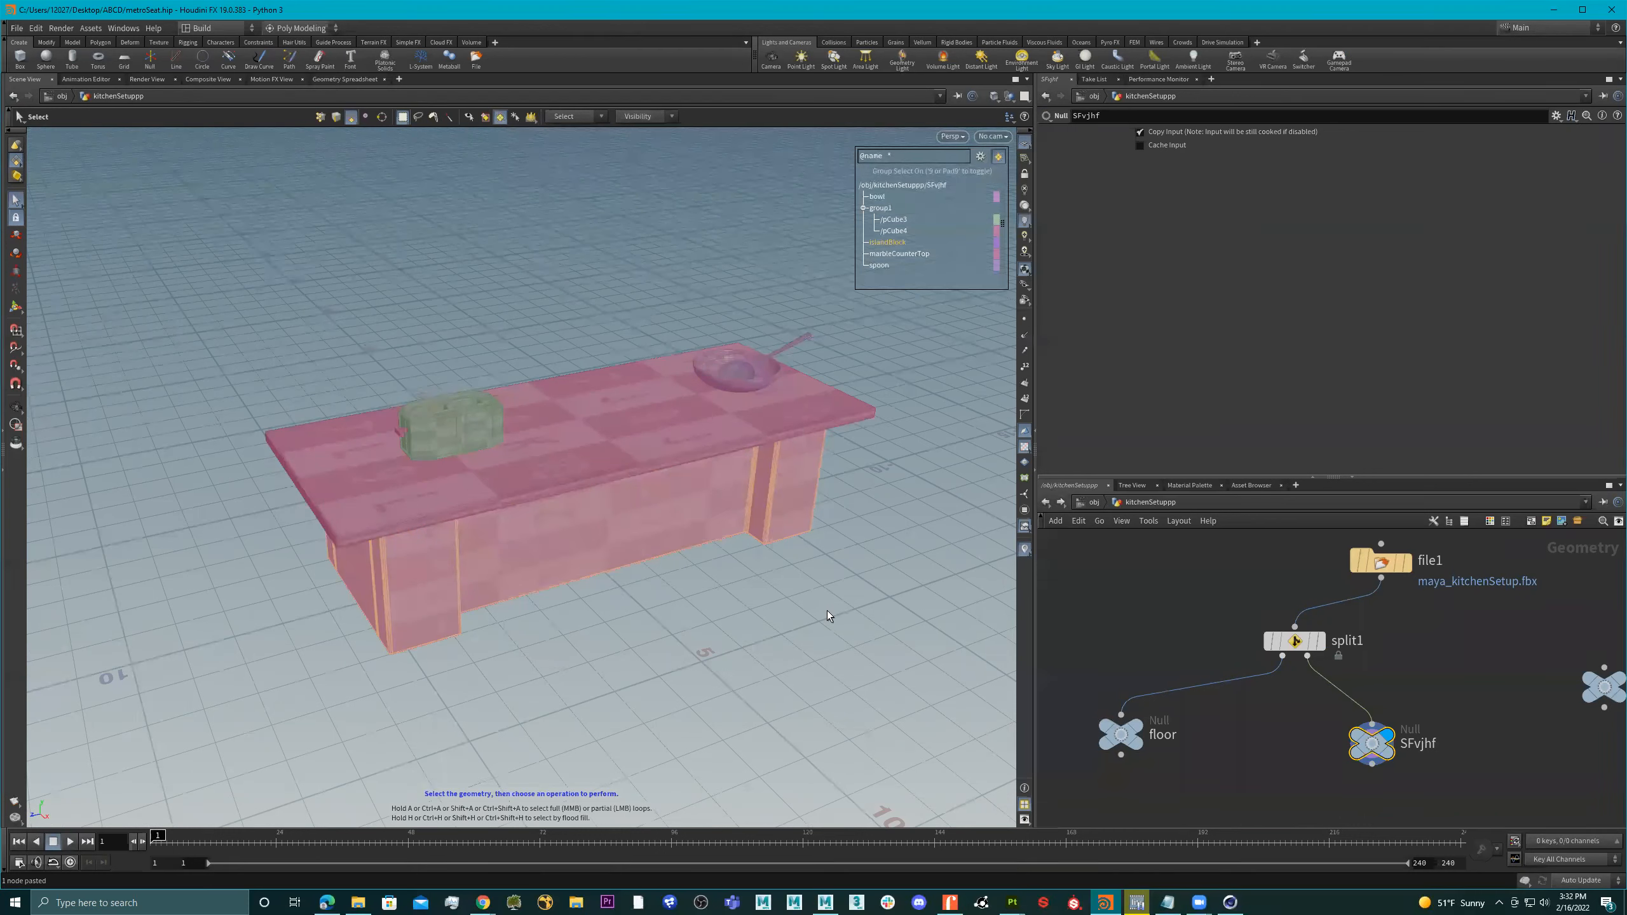
key("Tab")
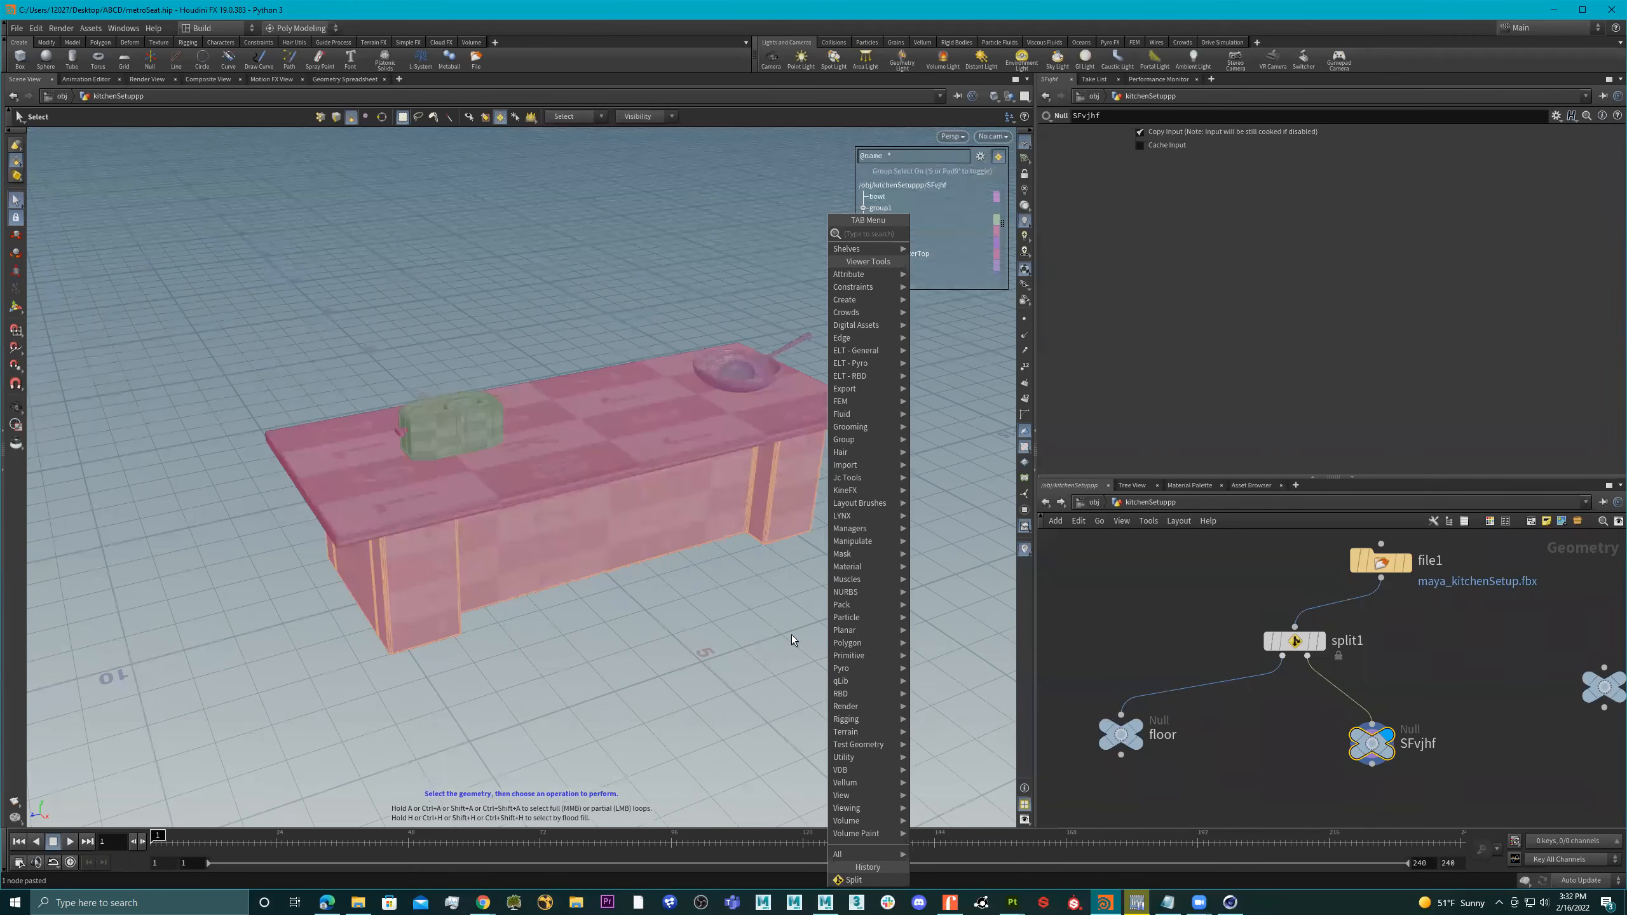
key("Escape")
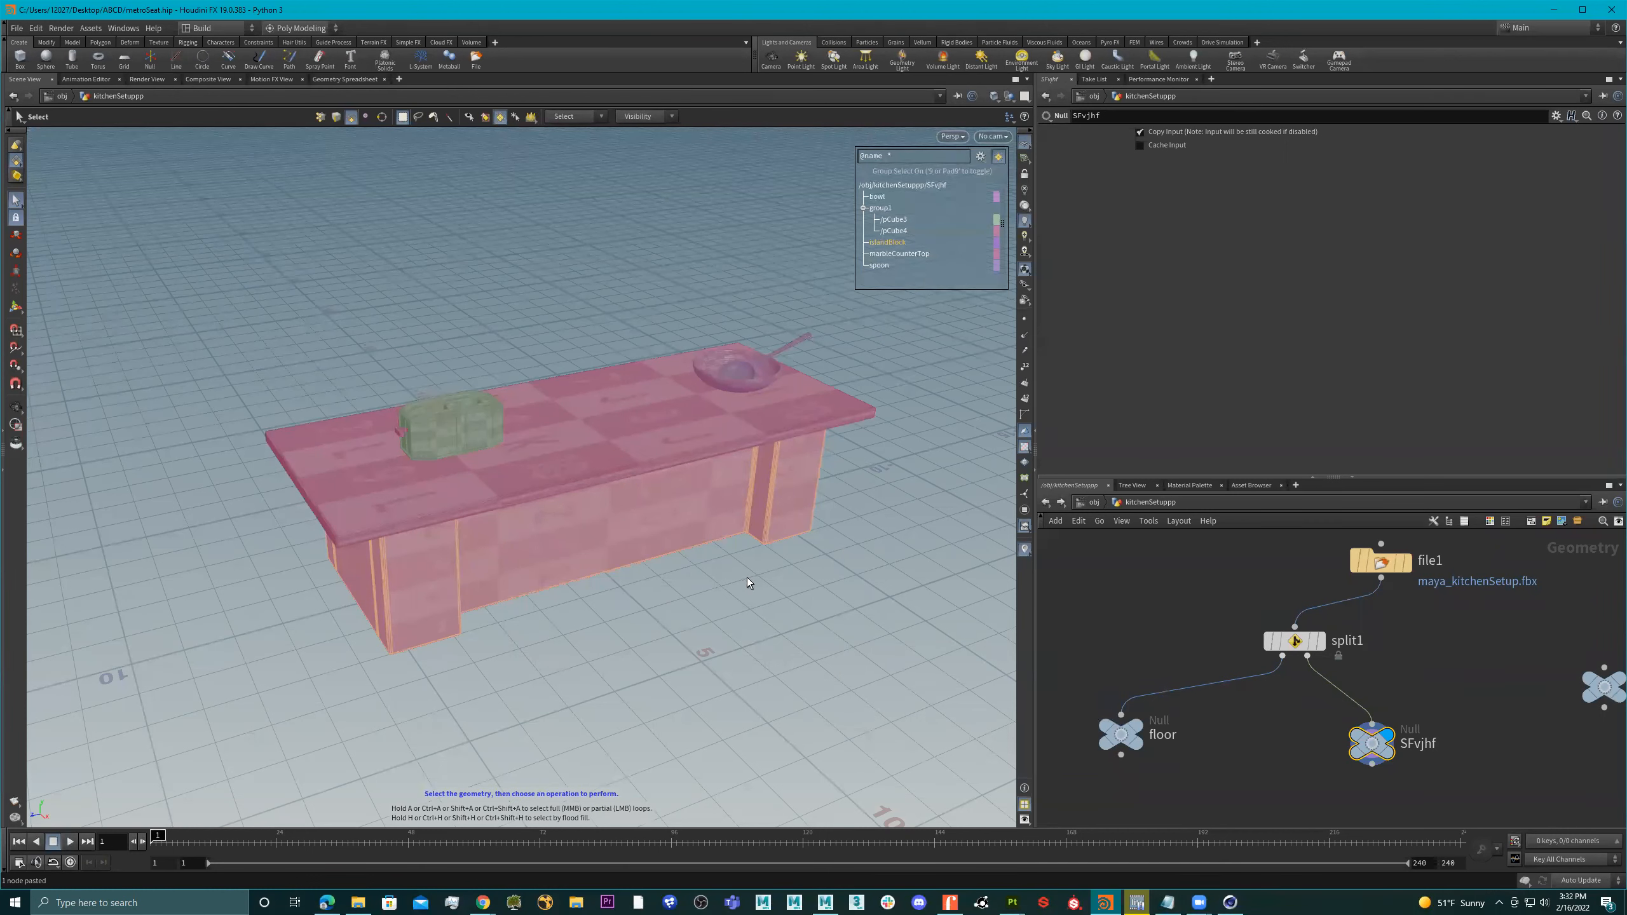
key("Tab")
type("split")
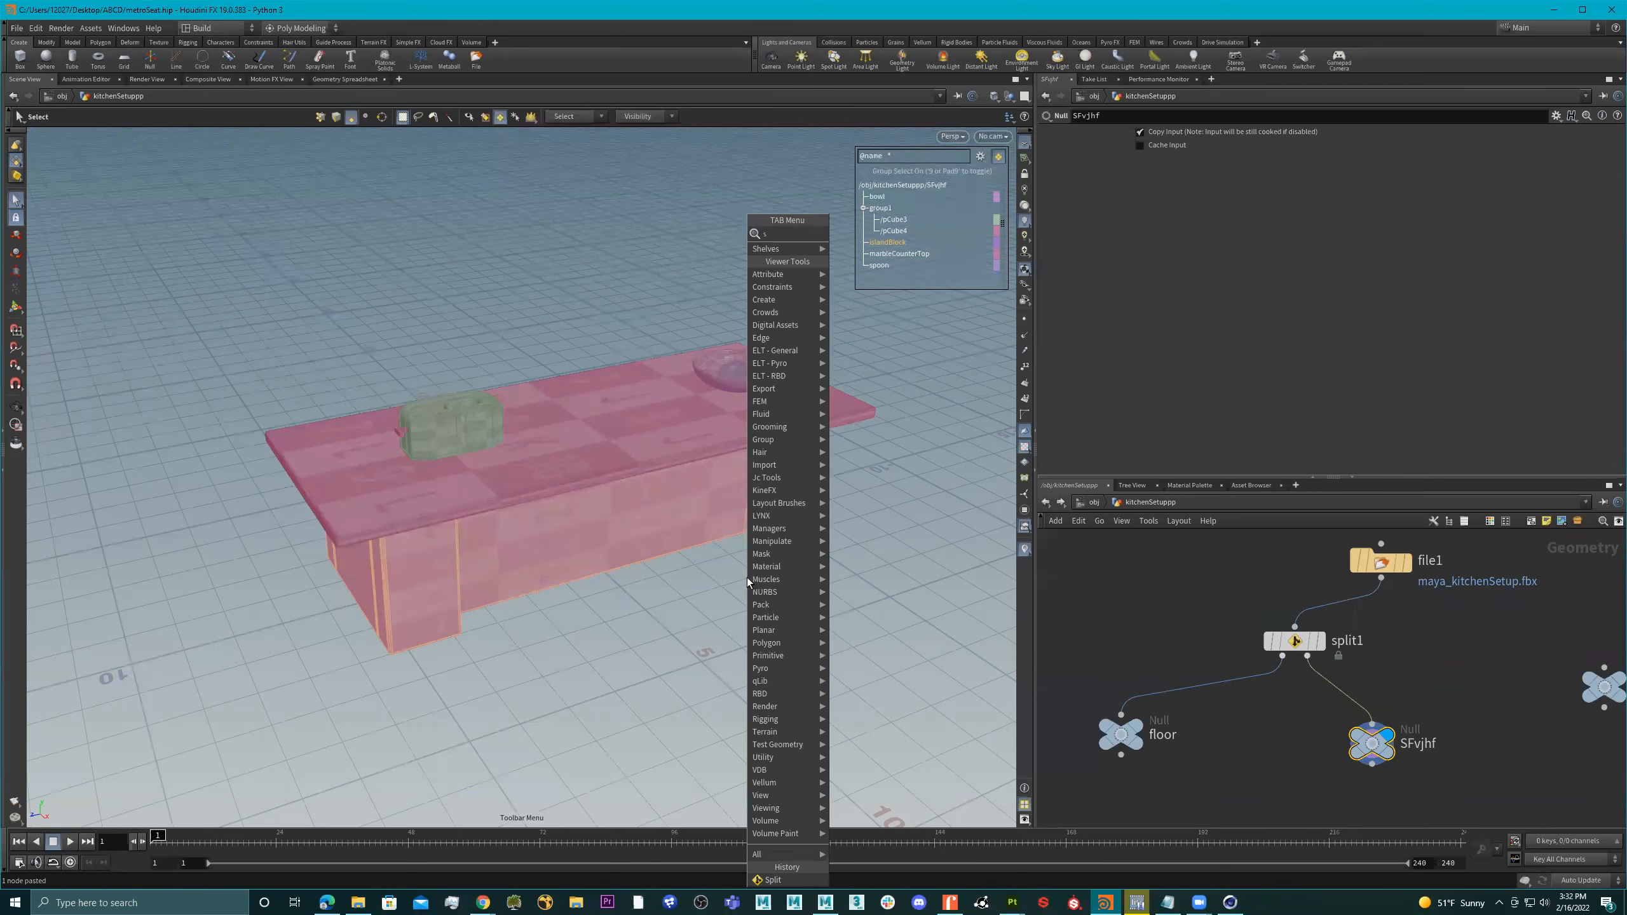
key("Return")
Duplicate the floor null, wire the copy to the second Split node's first output and rename it islandBlock
scroll(1377, 660, "down", 4)
scroll(1311, 667, "up", 2)
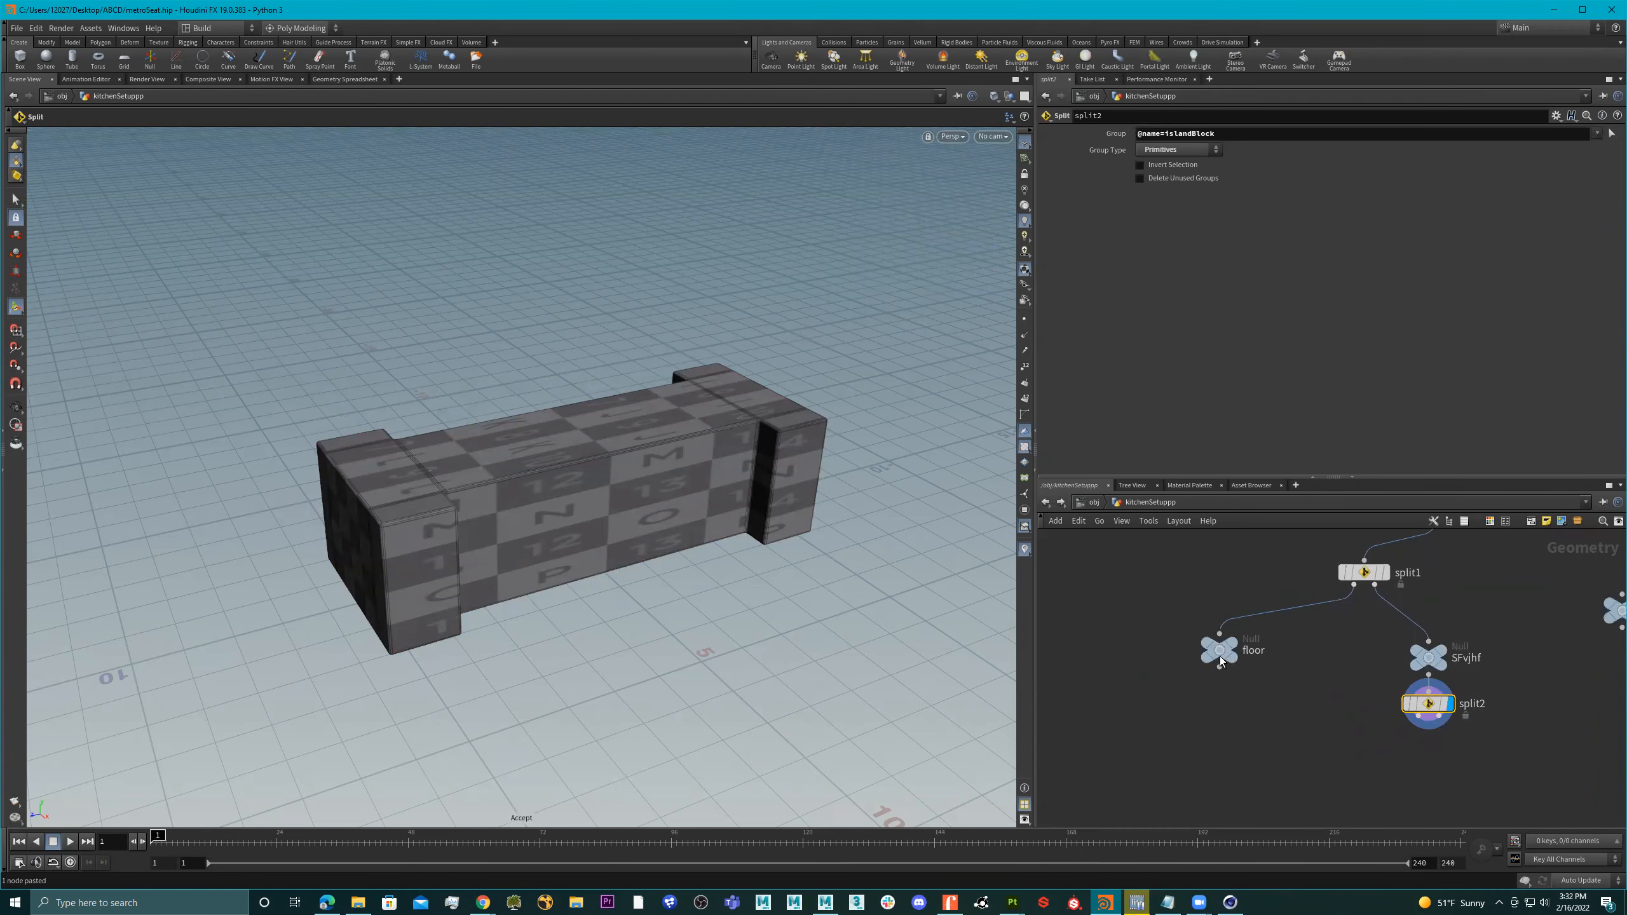
left_click_drag(1223, 646, 1418, 716, "alt")
double_click(1410, 774)
type("isla")
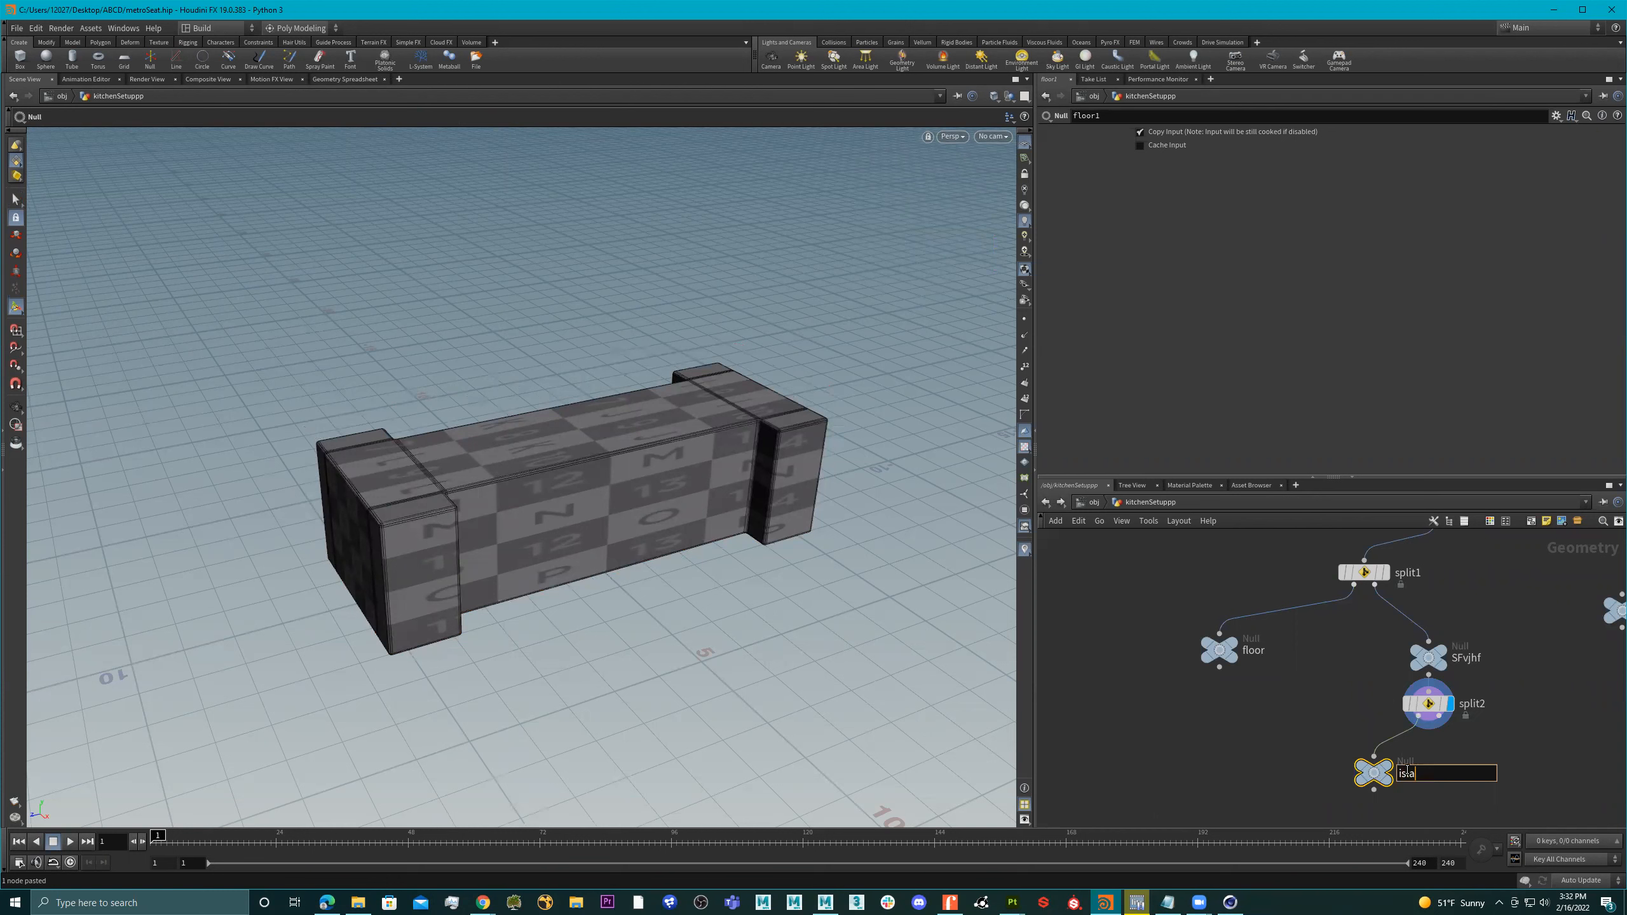
type("ndBlock")
key("Return")
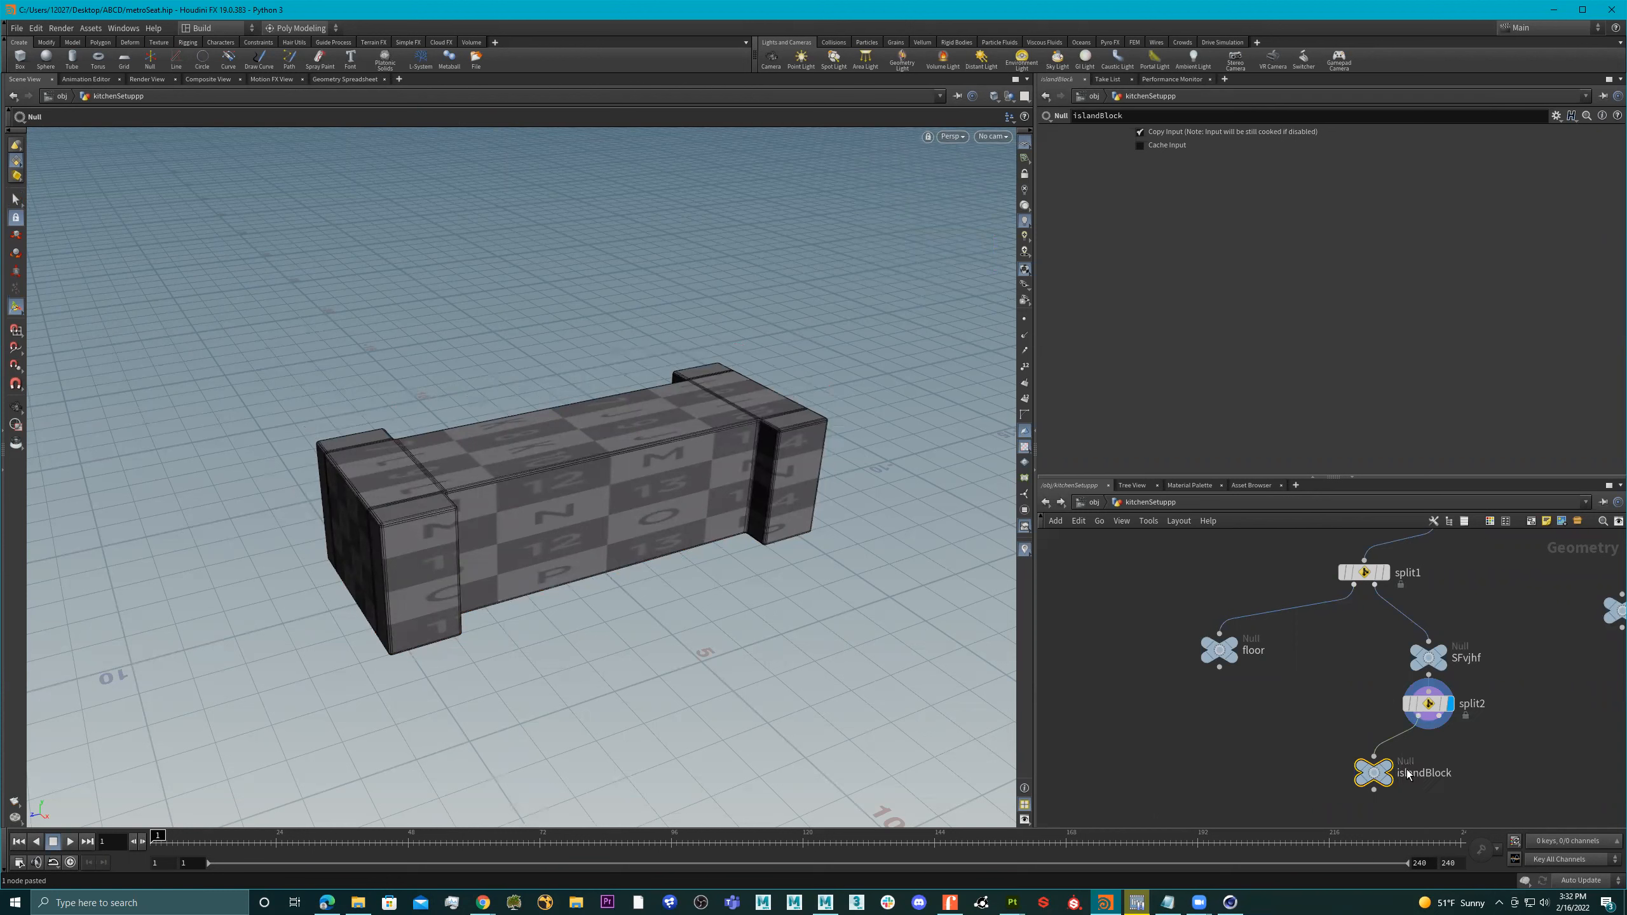
Move the unconnected null beside islandBlock, wire it to the second Split node's second output and display it
middle_click_drag(1297, 727, 1213, 676)
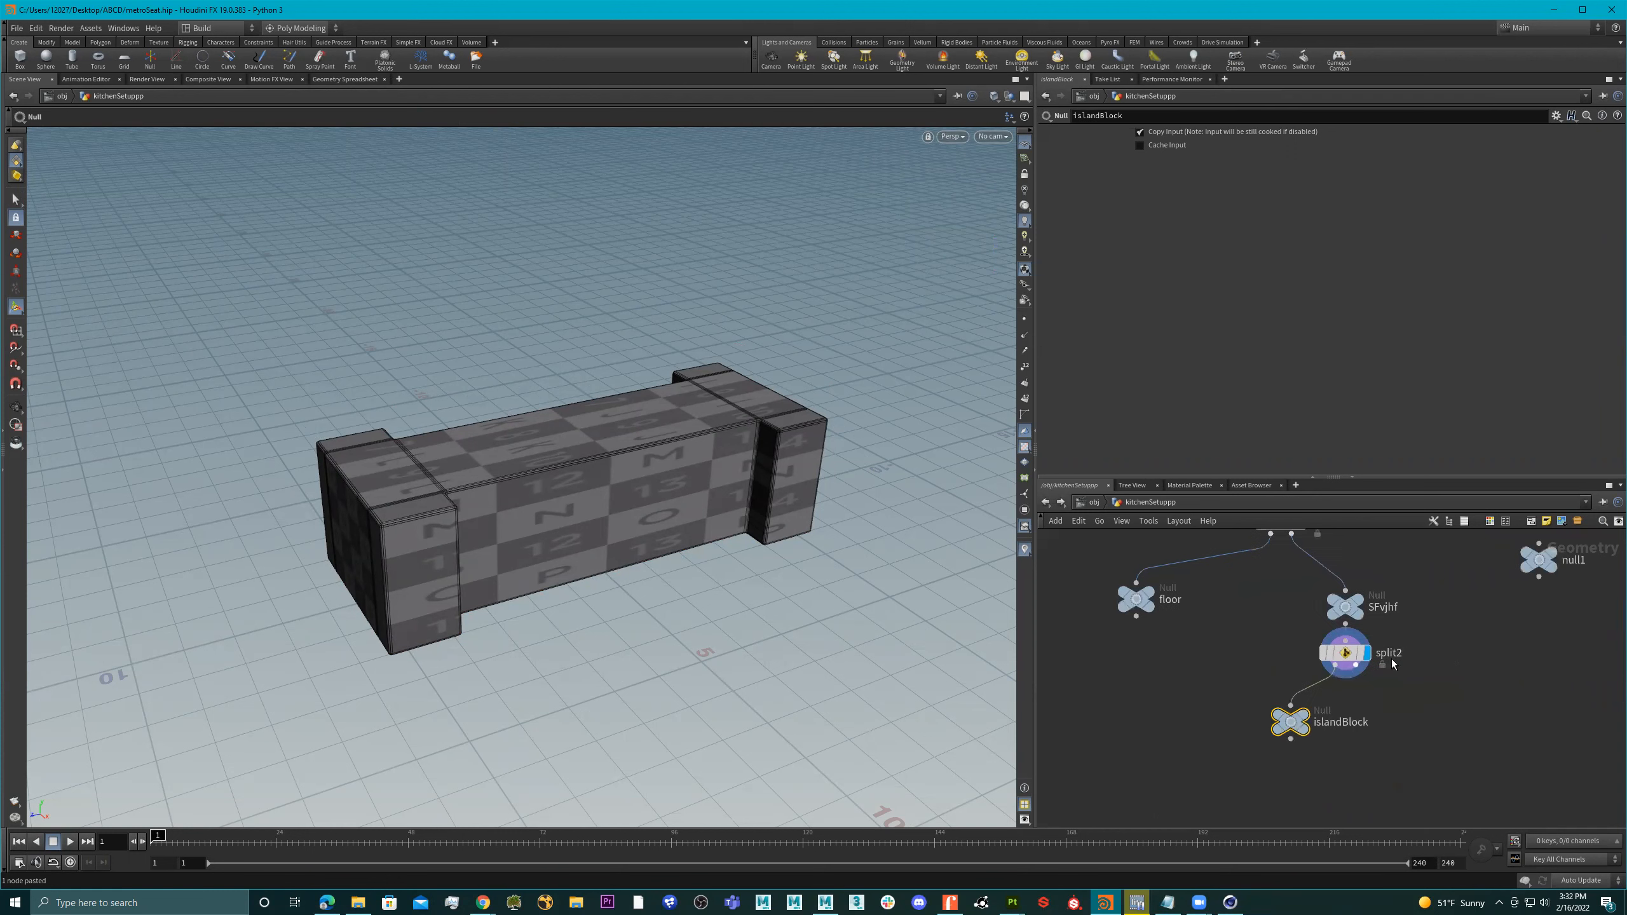
left_click_drag(1533, 564, 1532, 740)
left_click_drag(1355, 665, 1520, 733)
left_click(1535, 712)
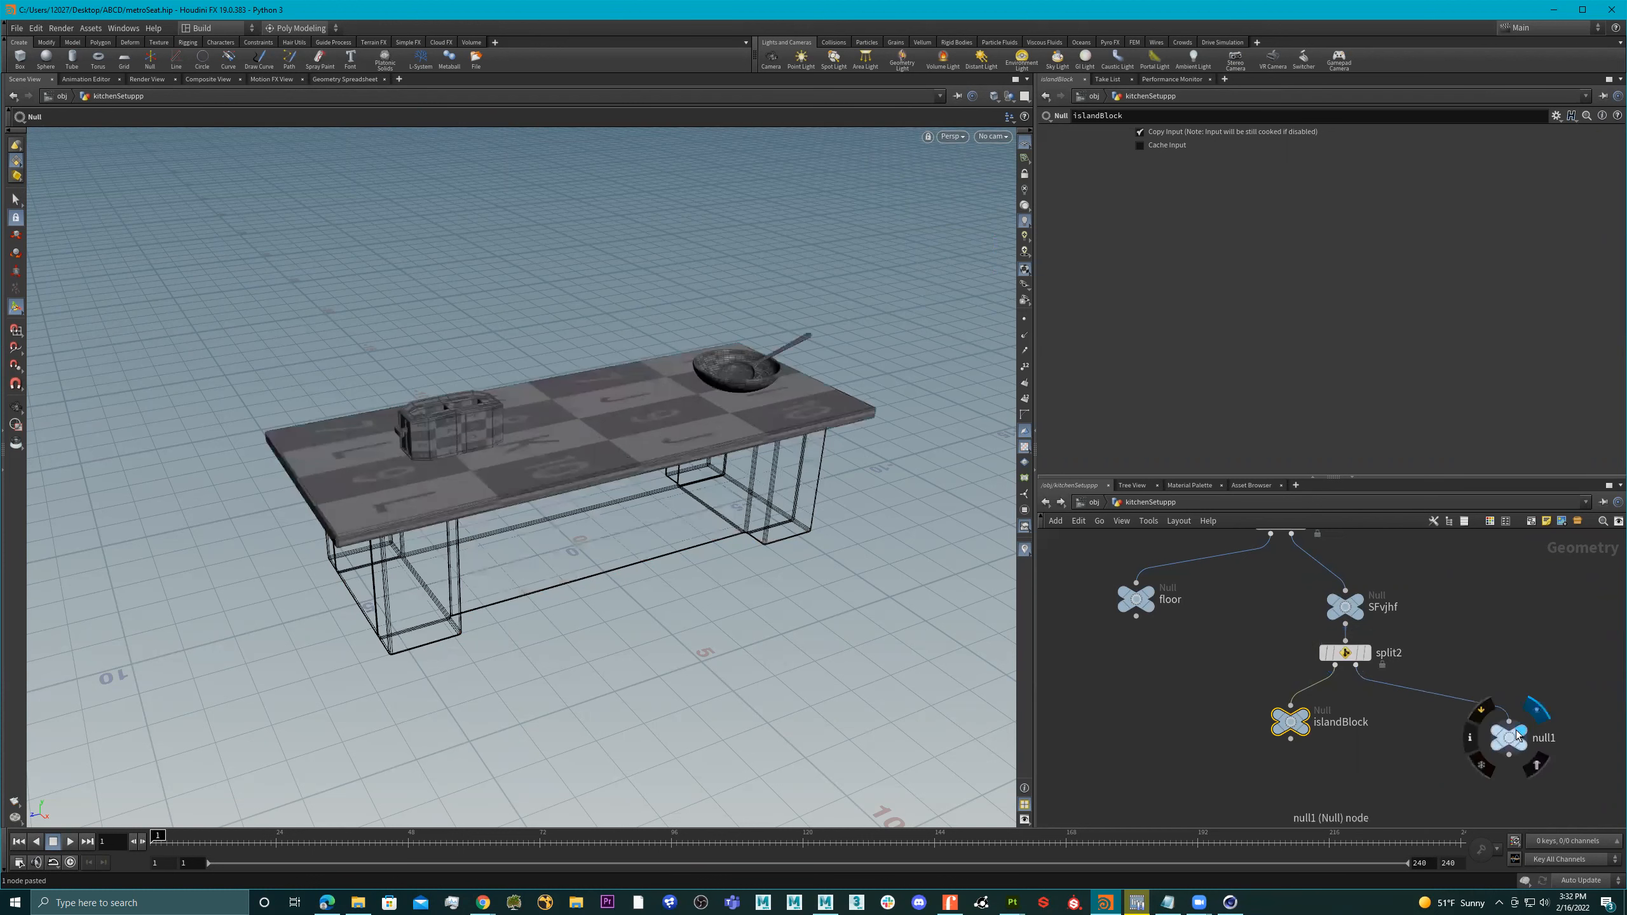
left_click_drag(523, 498, 545, 458, "alt")
scroll(1426, 723, "down", 3)
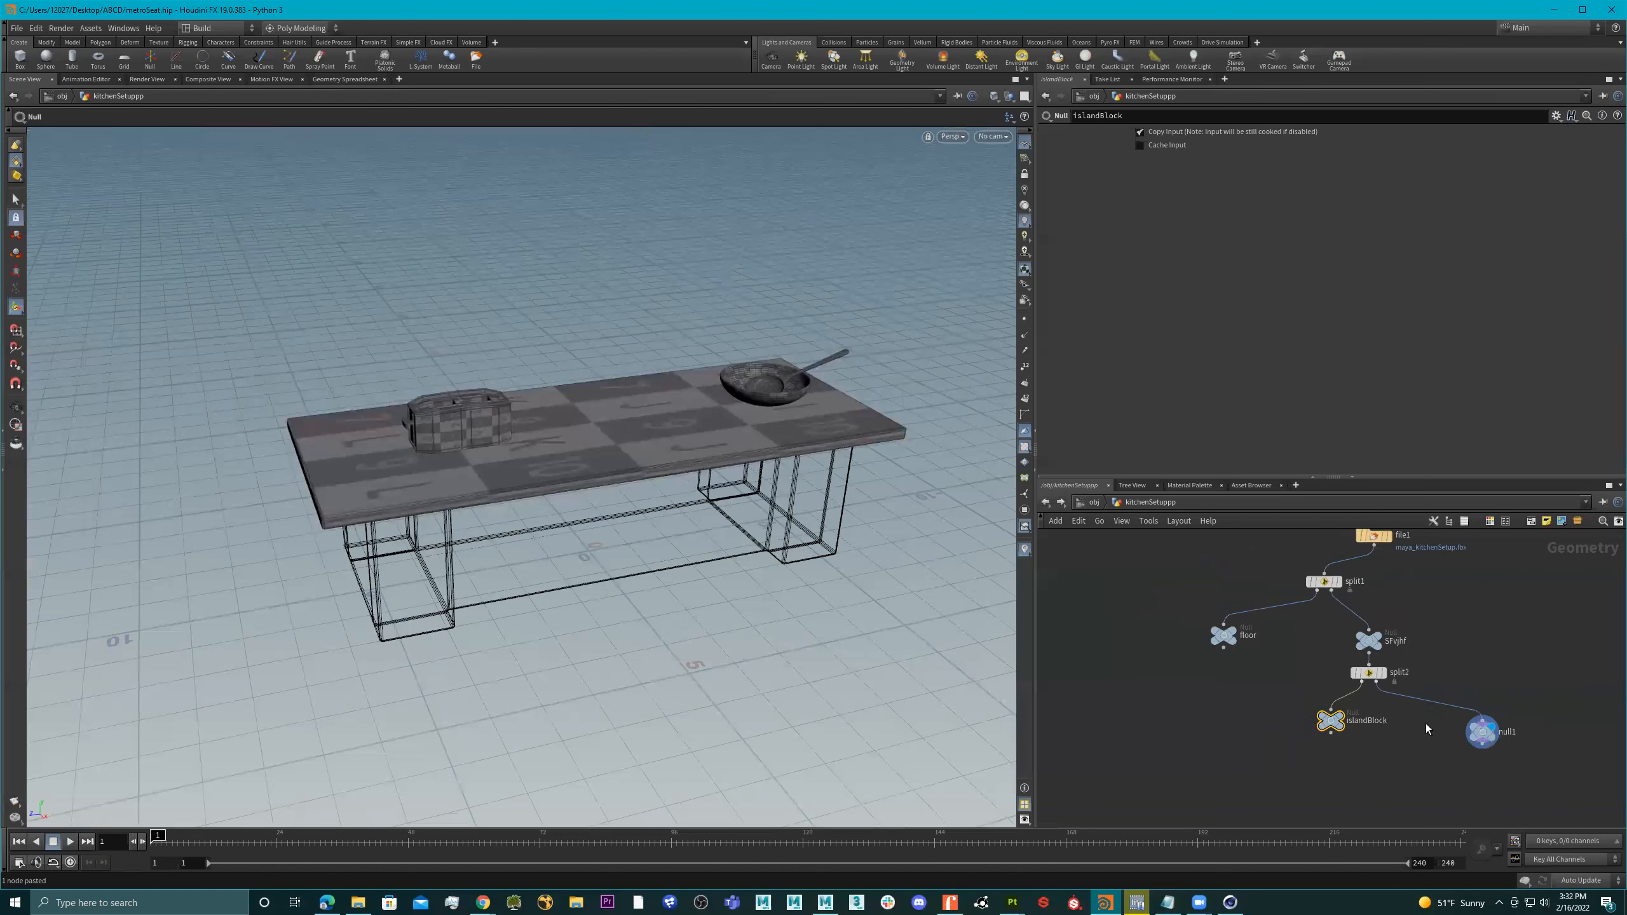
Select the marbleCounterTop group in the viewport and separate it from the null1 geometry with a third Split node
left_click_drag(1509, 659, 1431, 769)
scroll(1473, 701, "up", 3)
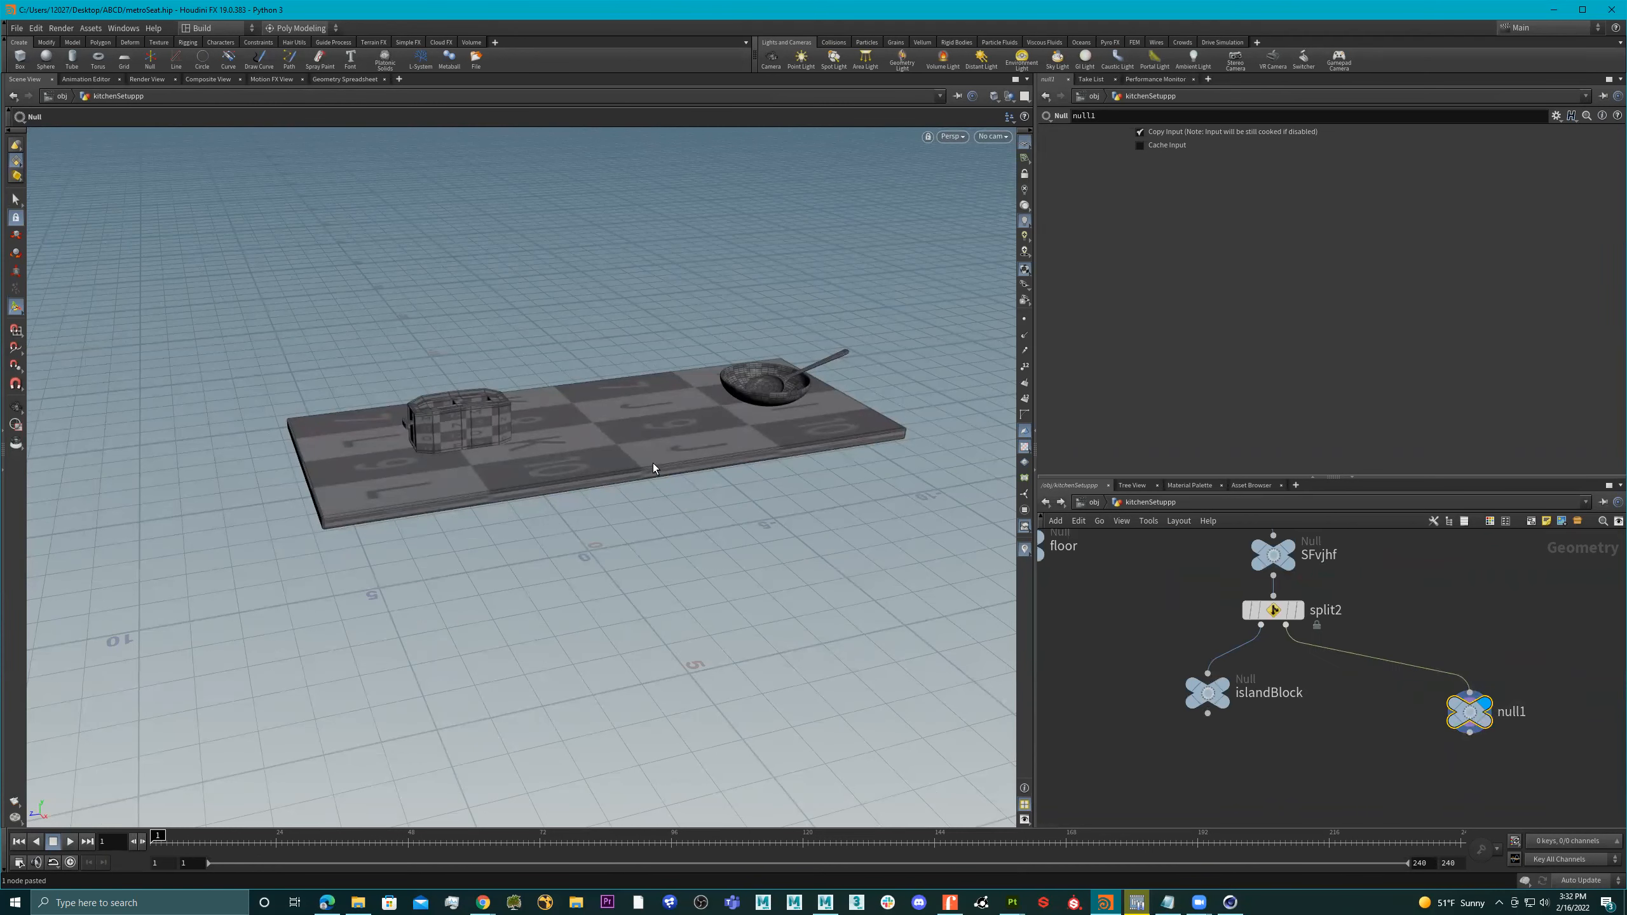
key("s")
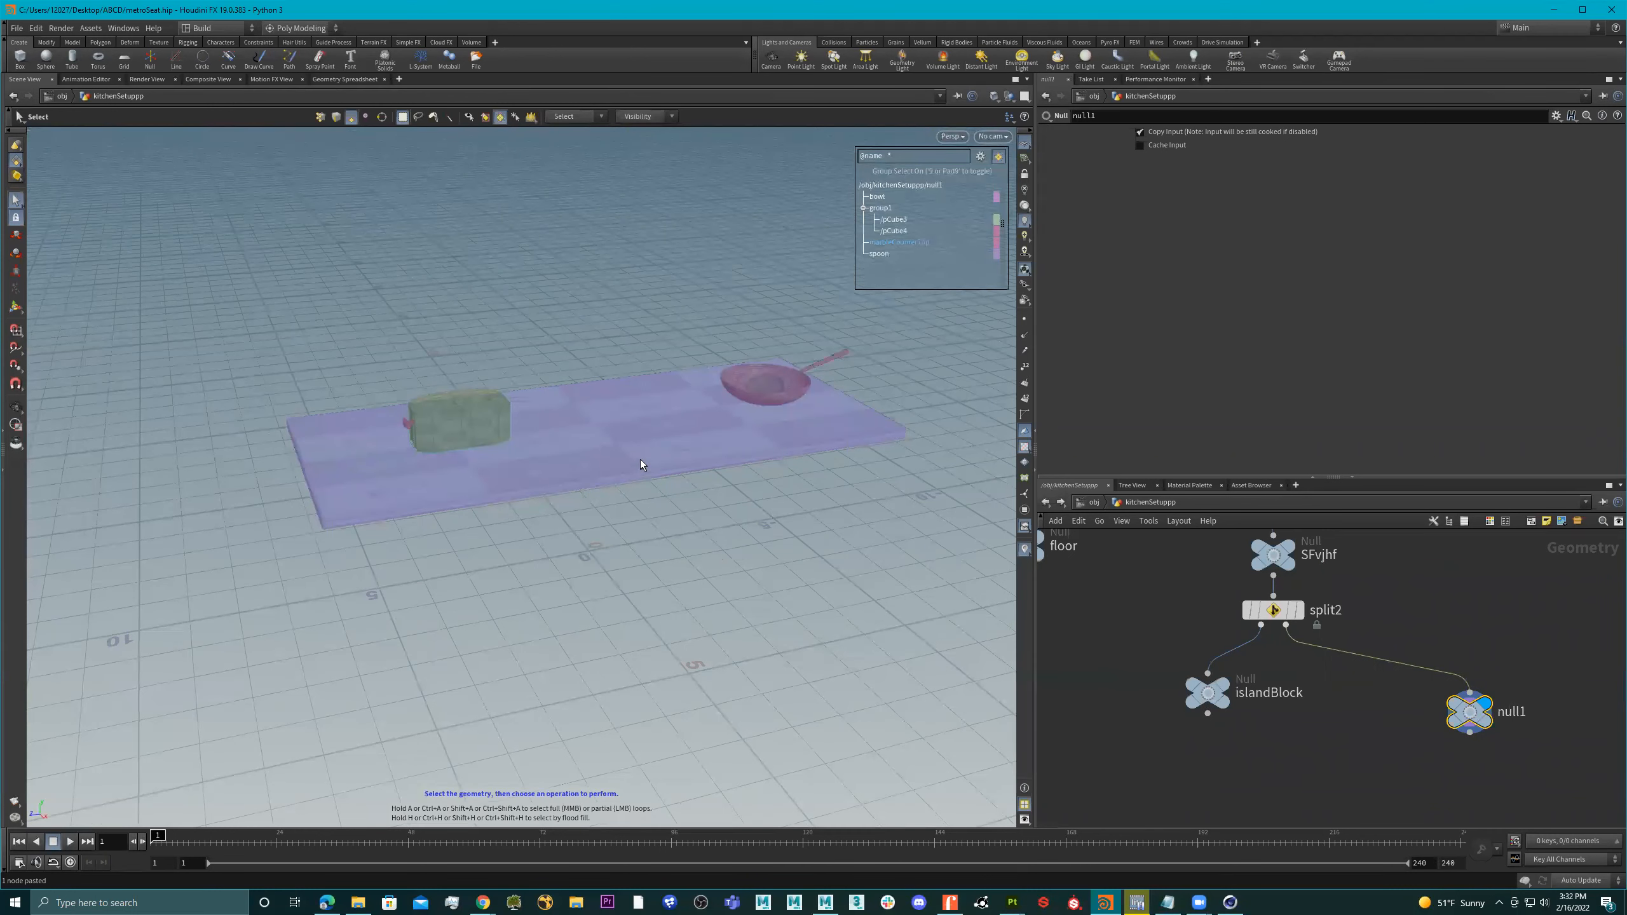
left_click(642, 454)
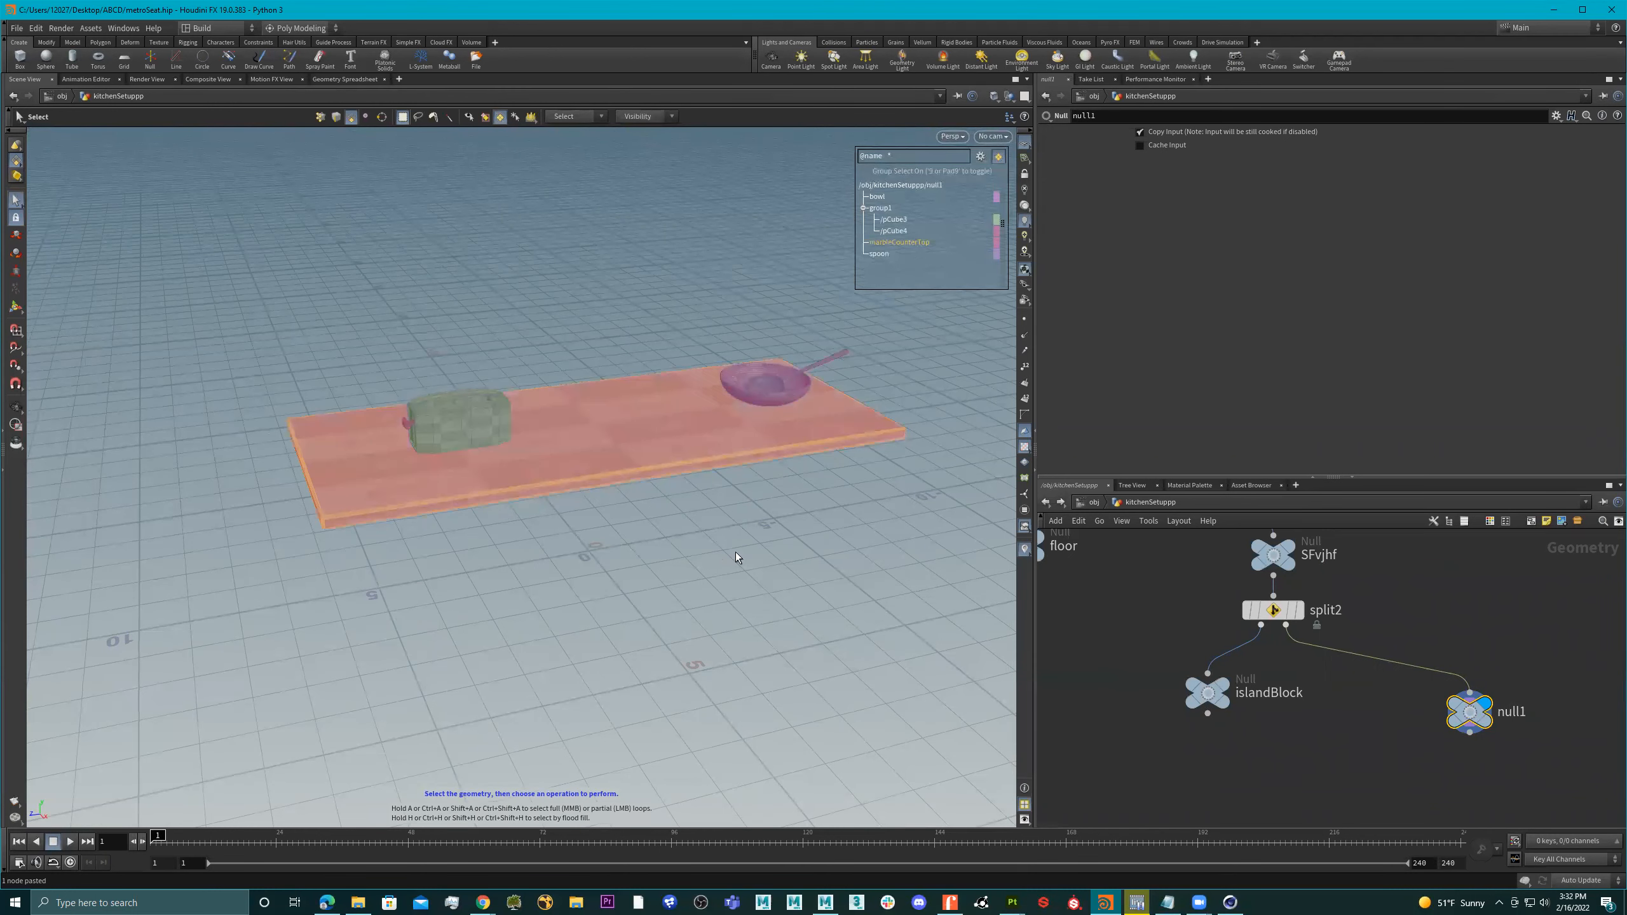
key("Tab")
type("split")
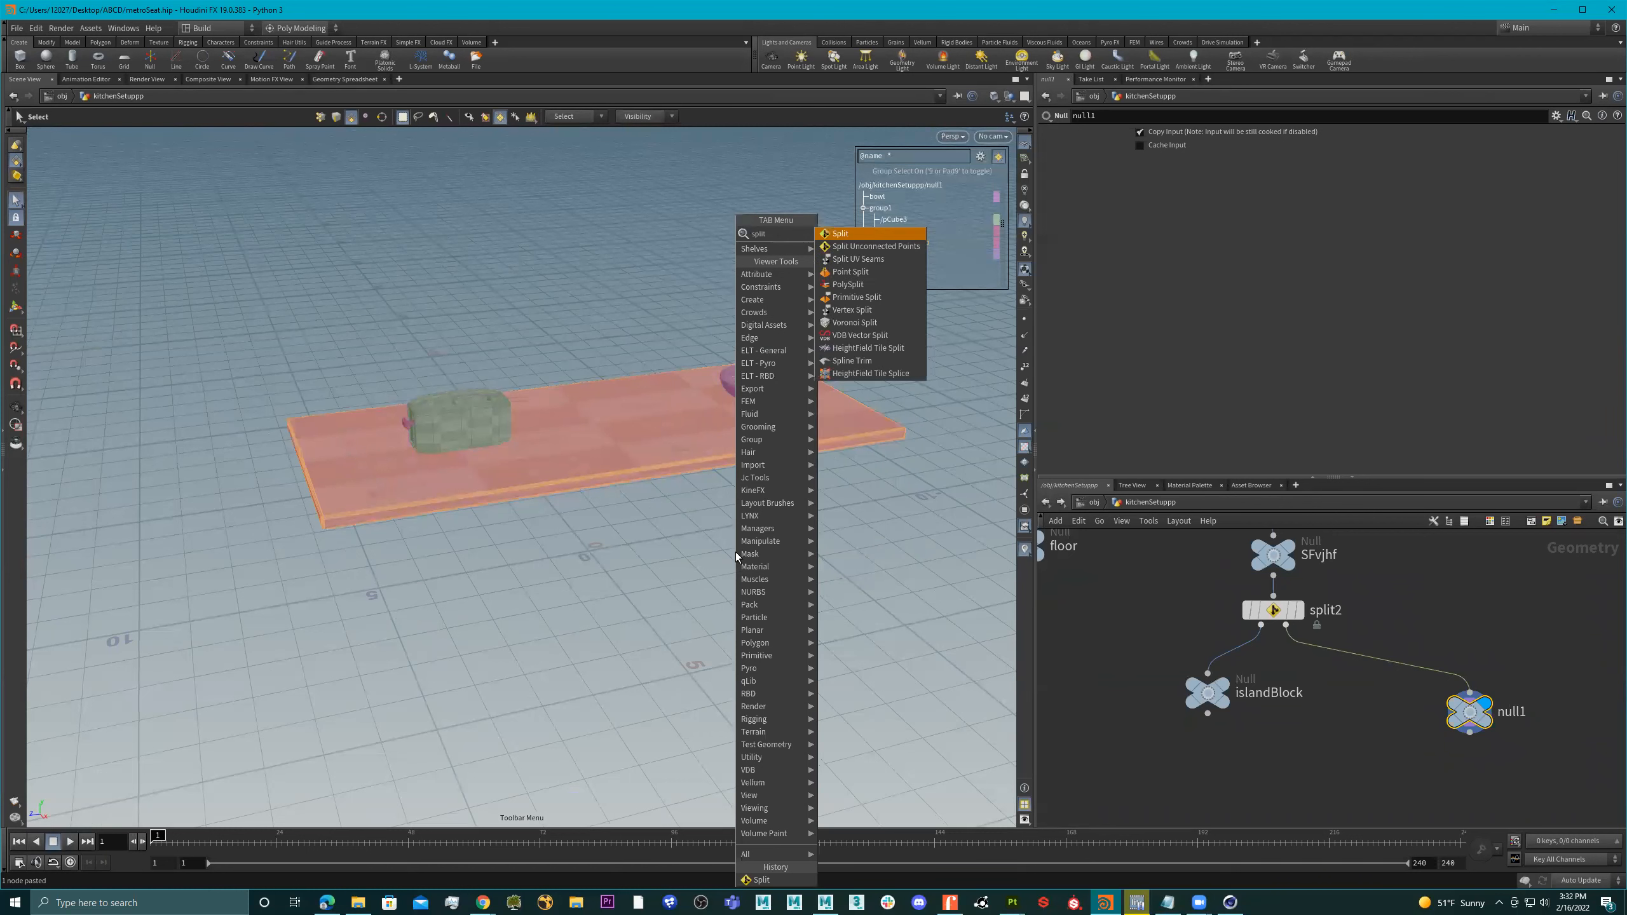
key("Return")
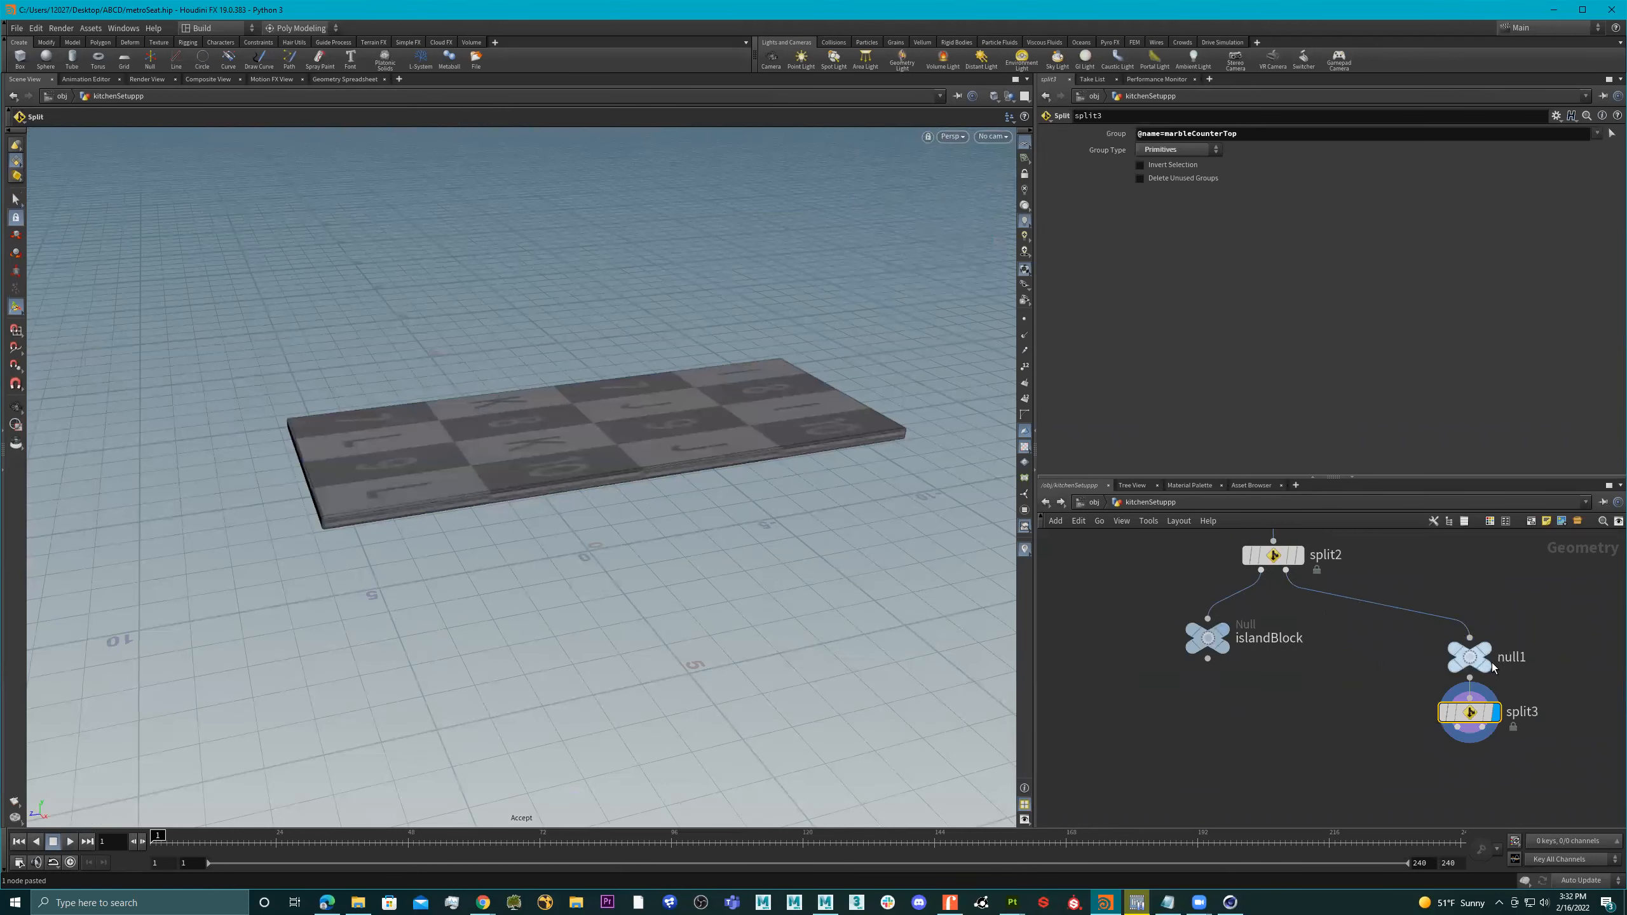
Add a Null node below the third Split node, wire it to the first output and display it
scroll(1357, 692, "down", 3)
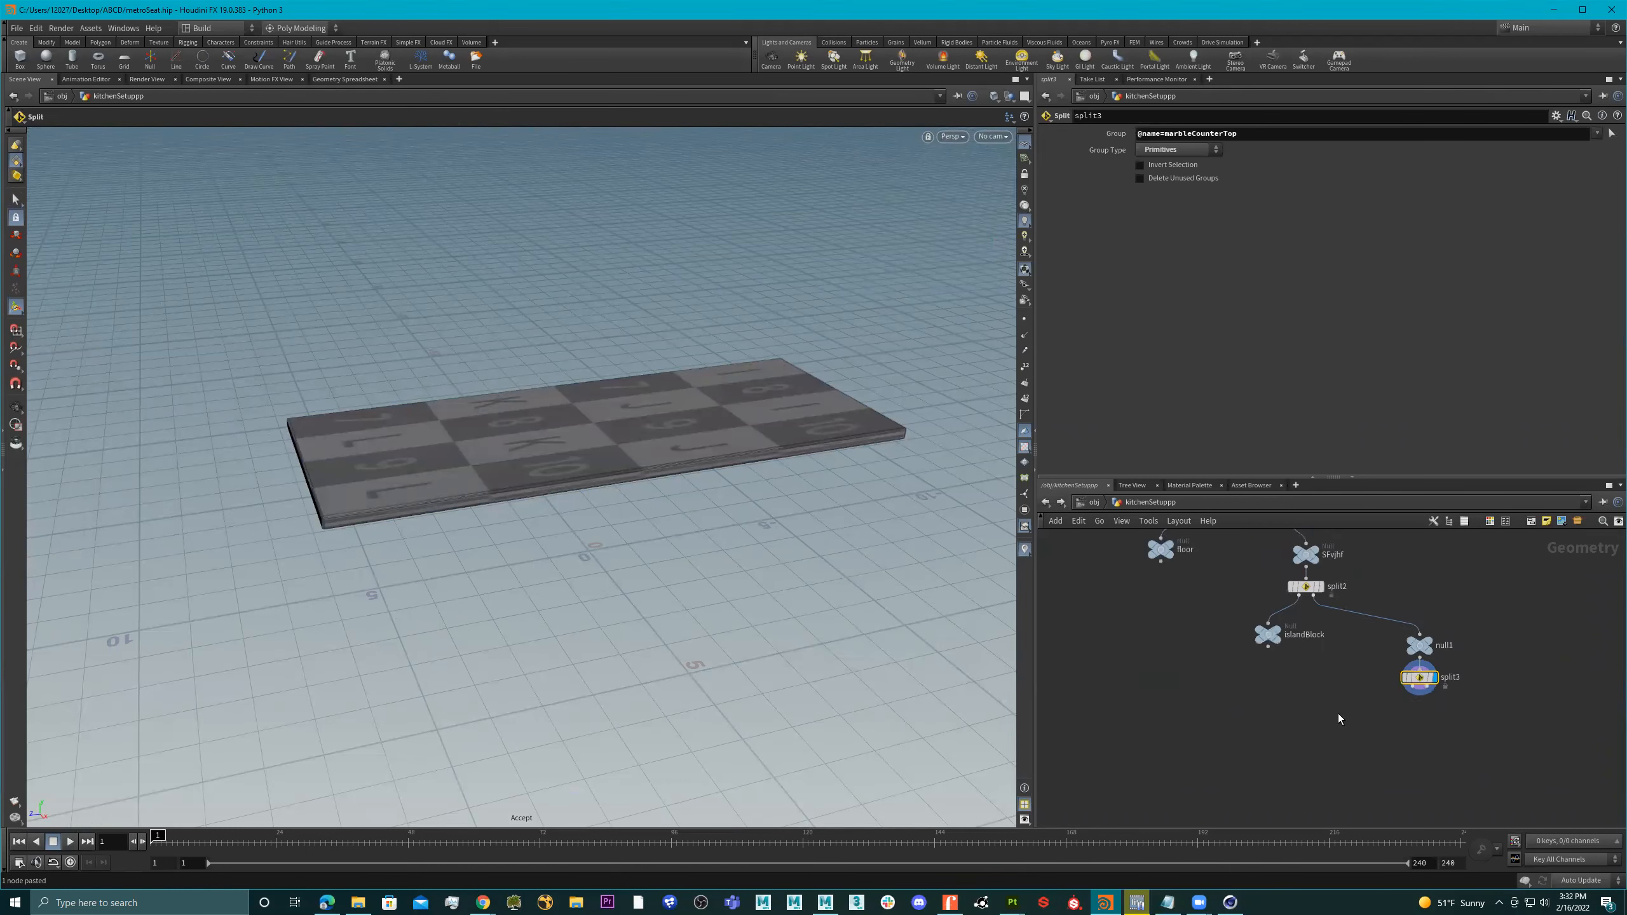
key("Tab")
type("null")
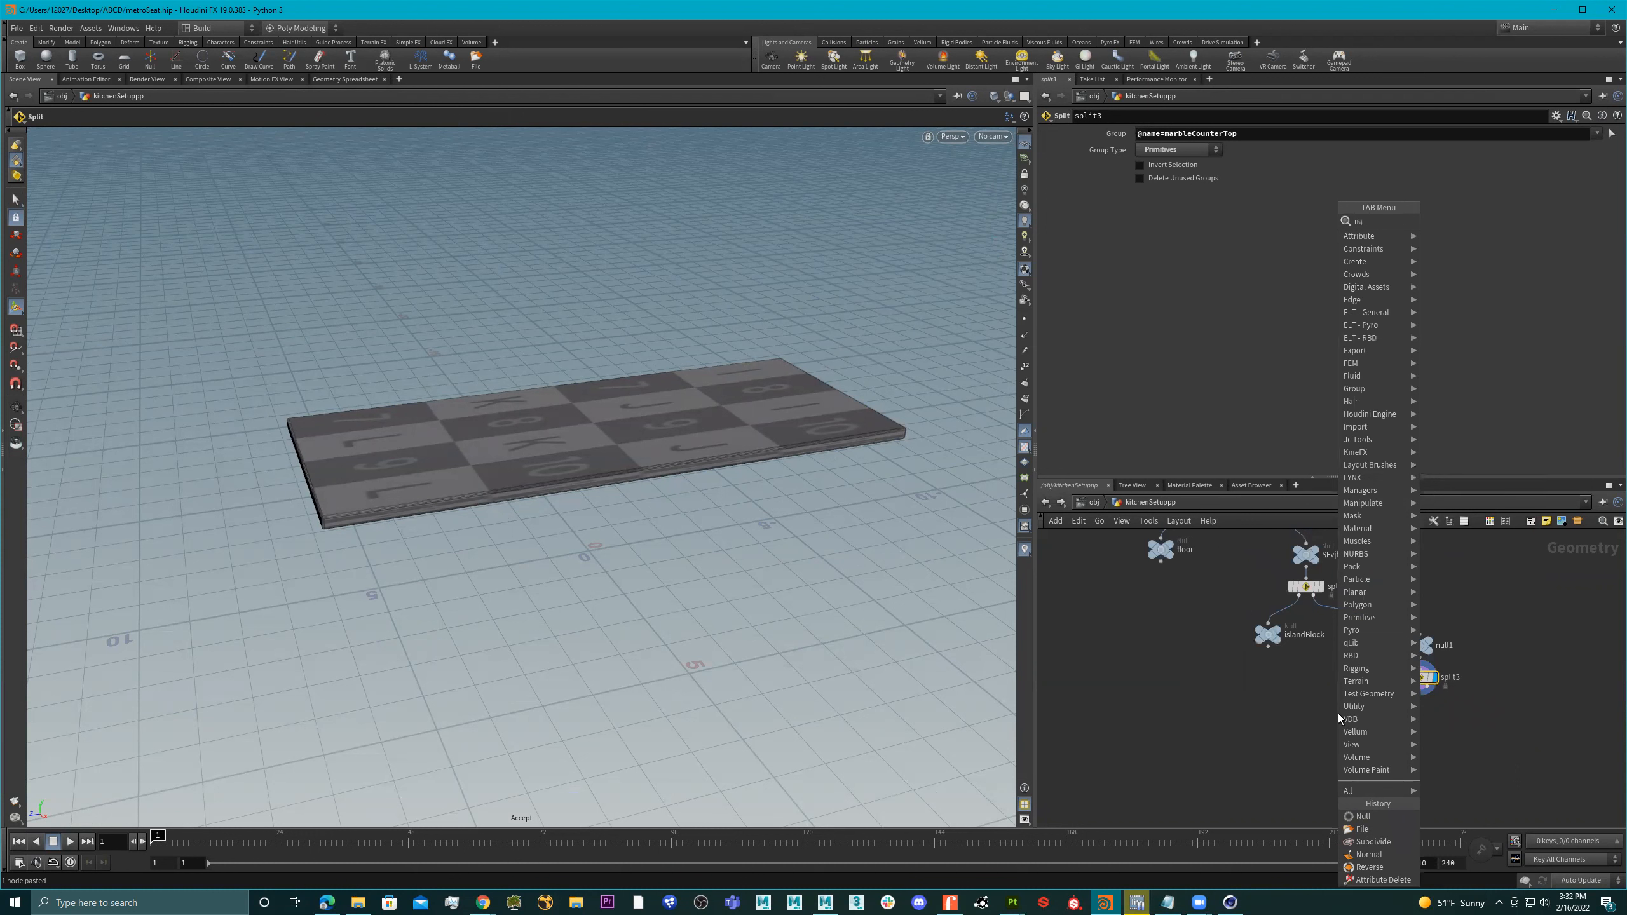
key("Return")
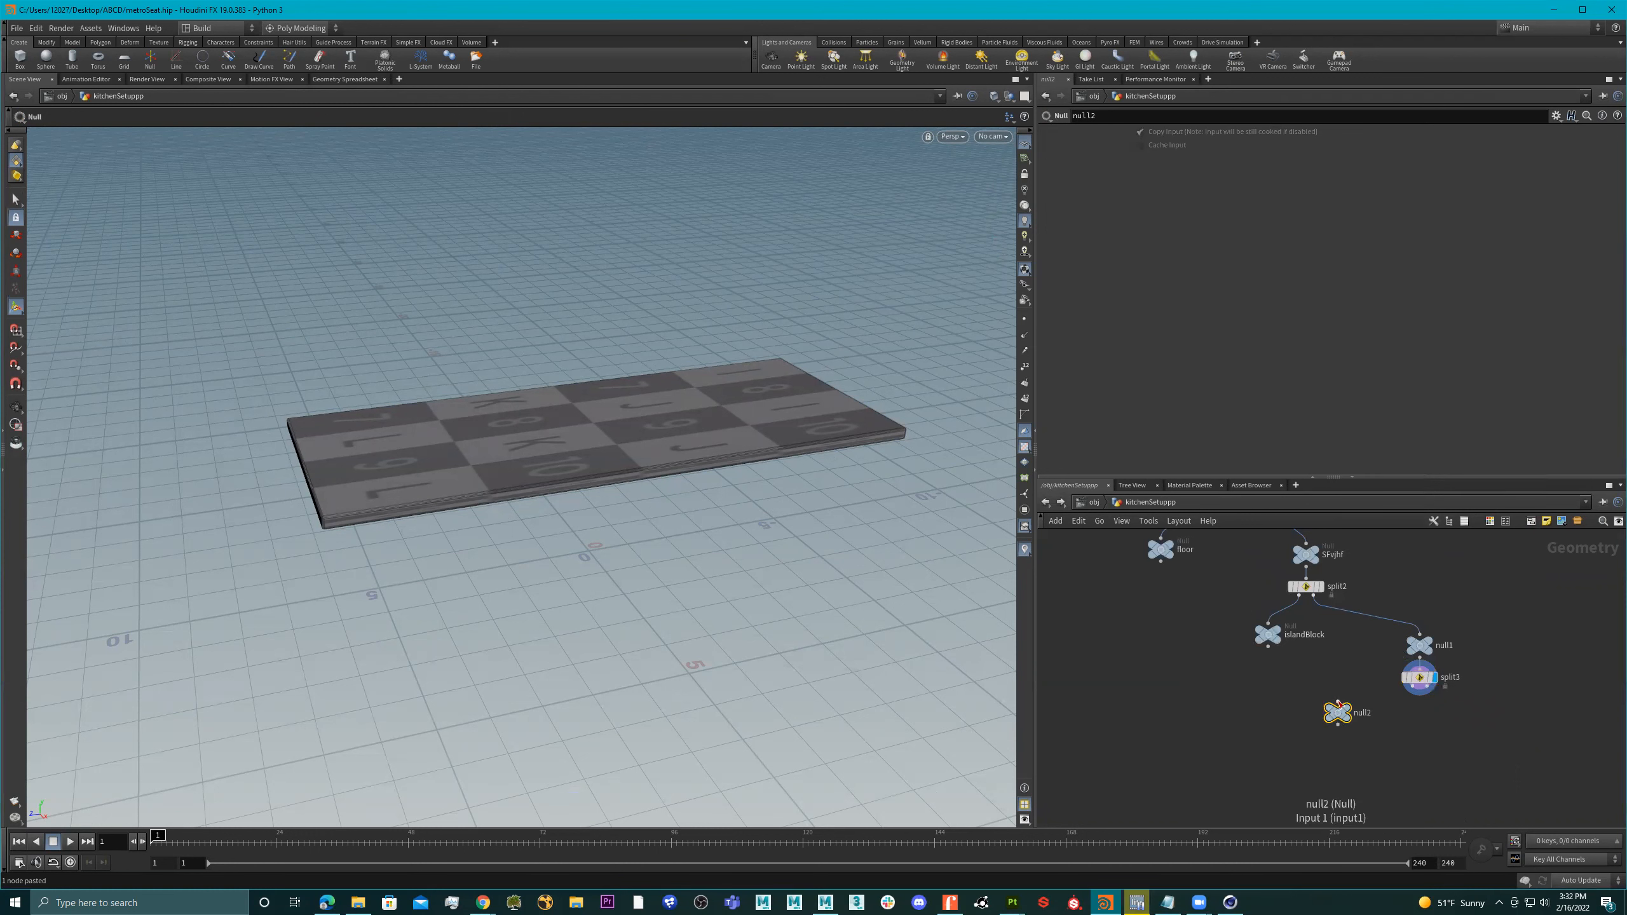
left_click_drag(1403, 697, 1339, 712)
key("r")
Rename the new null as marble_Countertop
double_click(1359, 717)
type("n")
type("arble_Cou")
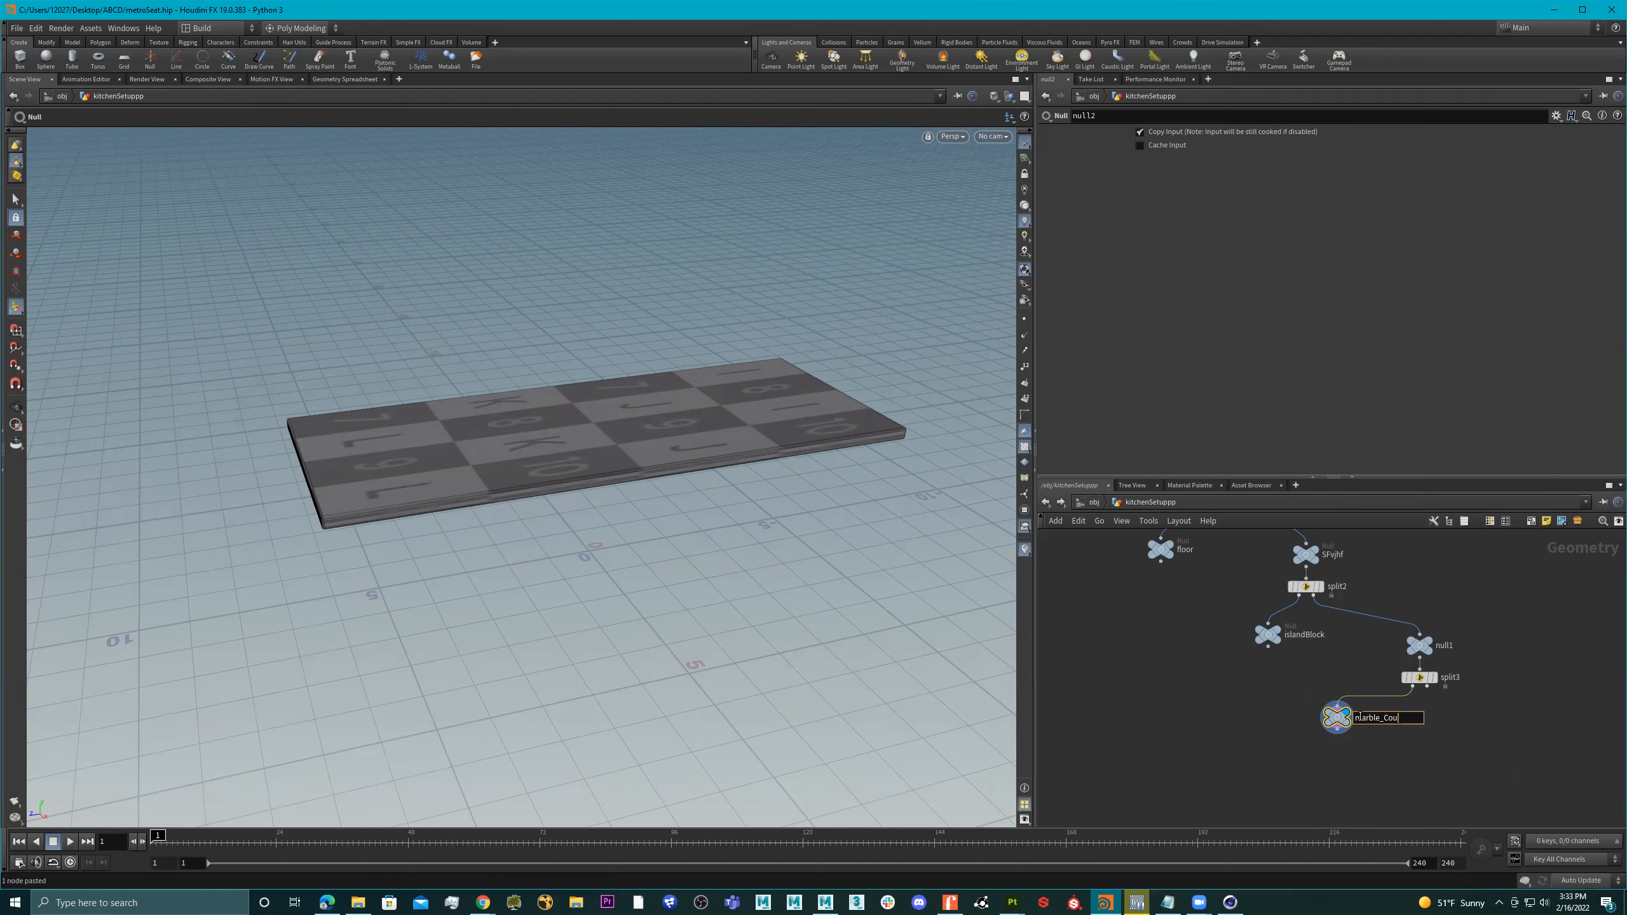
type("ntertop")
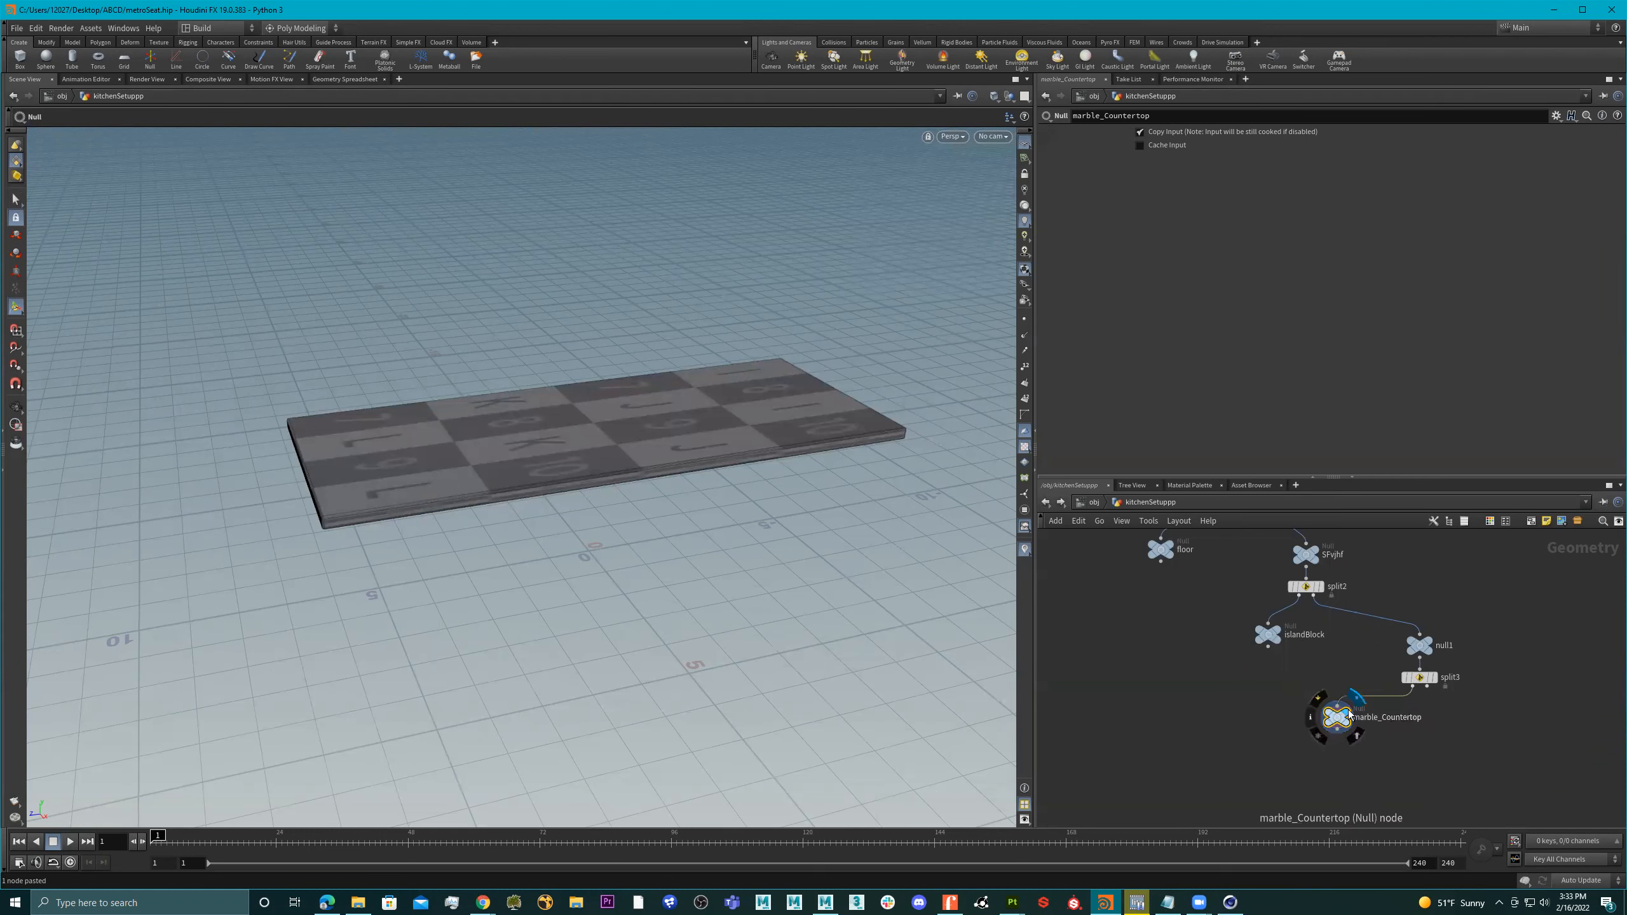
Display the floor, islandBlock and marble_Countertop nulls in turn to check each separated part
middle_click_drag(1184, 686, 1212, 711)
left_click(1199, 570)
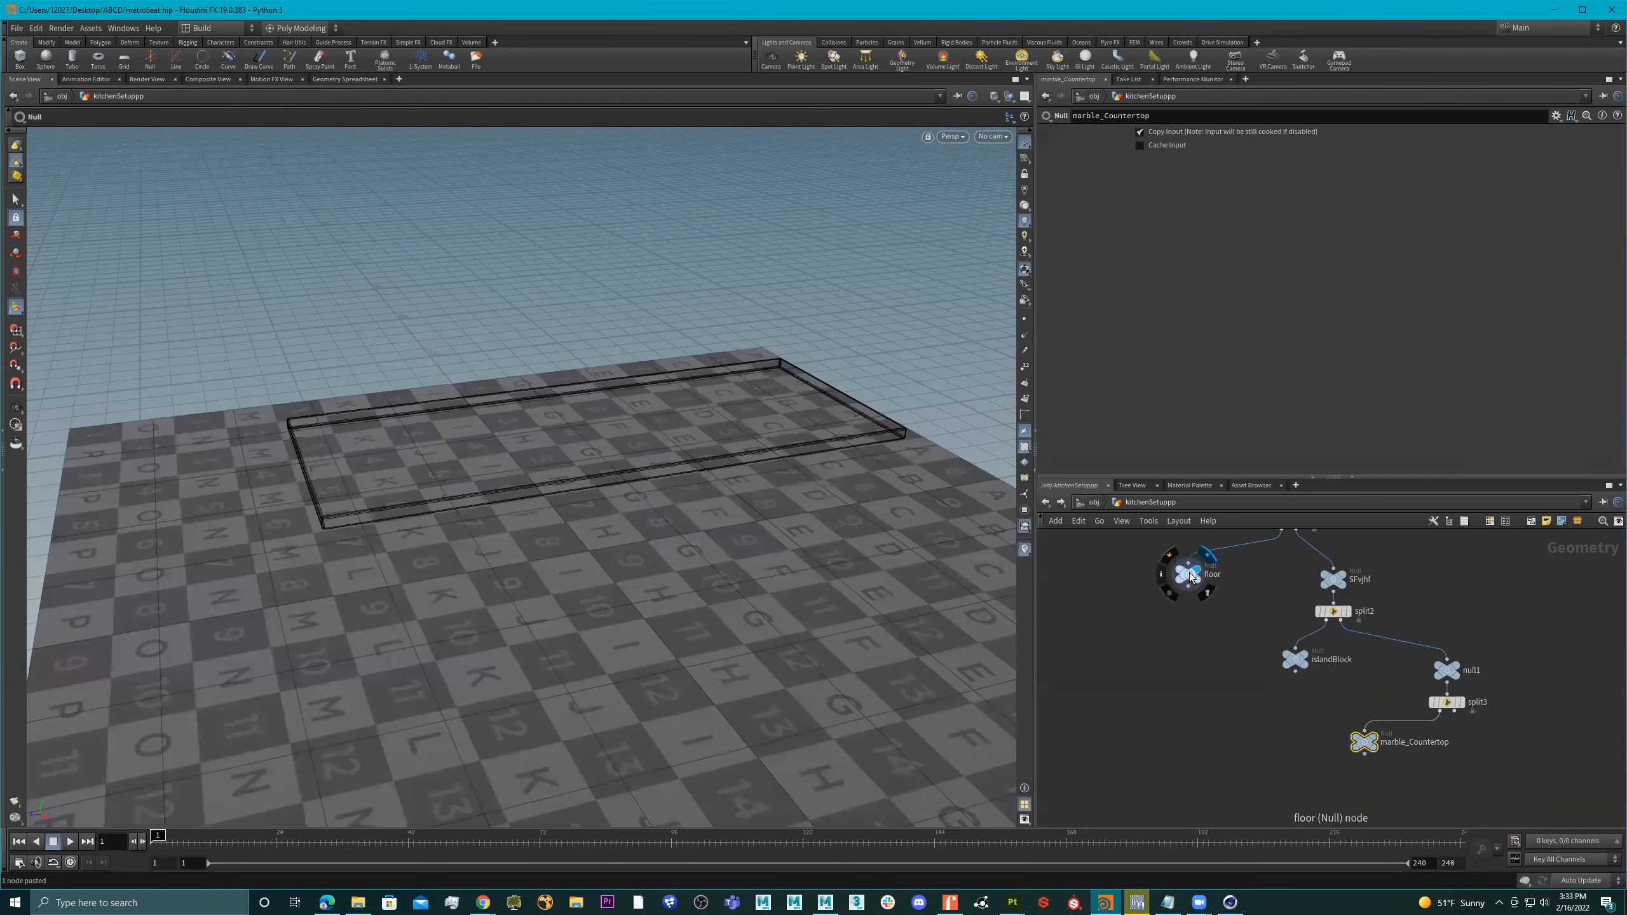
left_click(1295, 660)
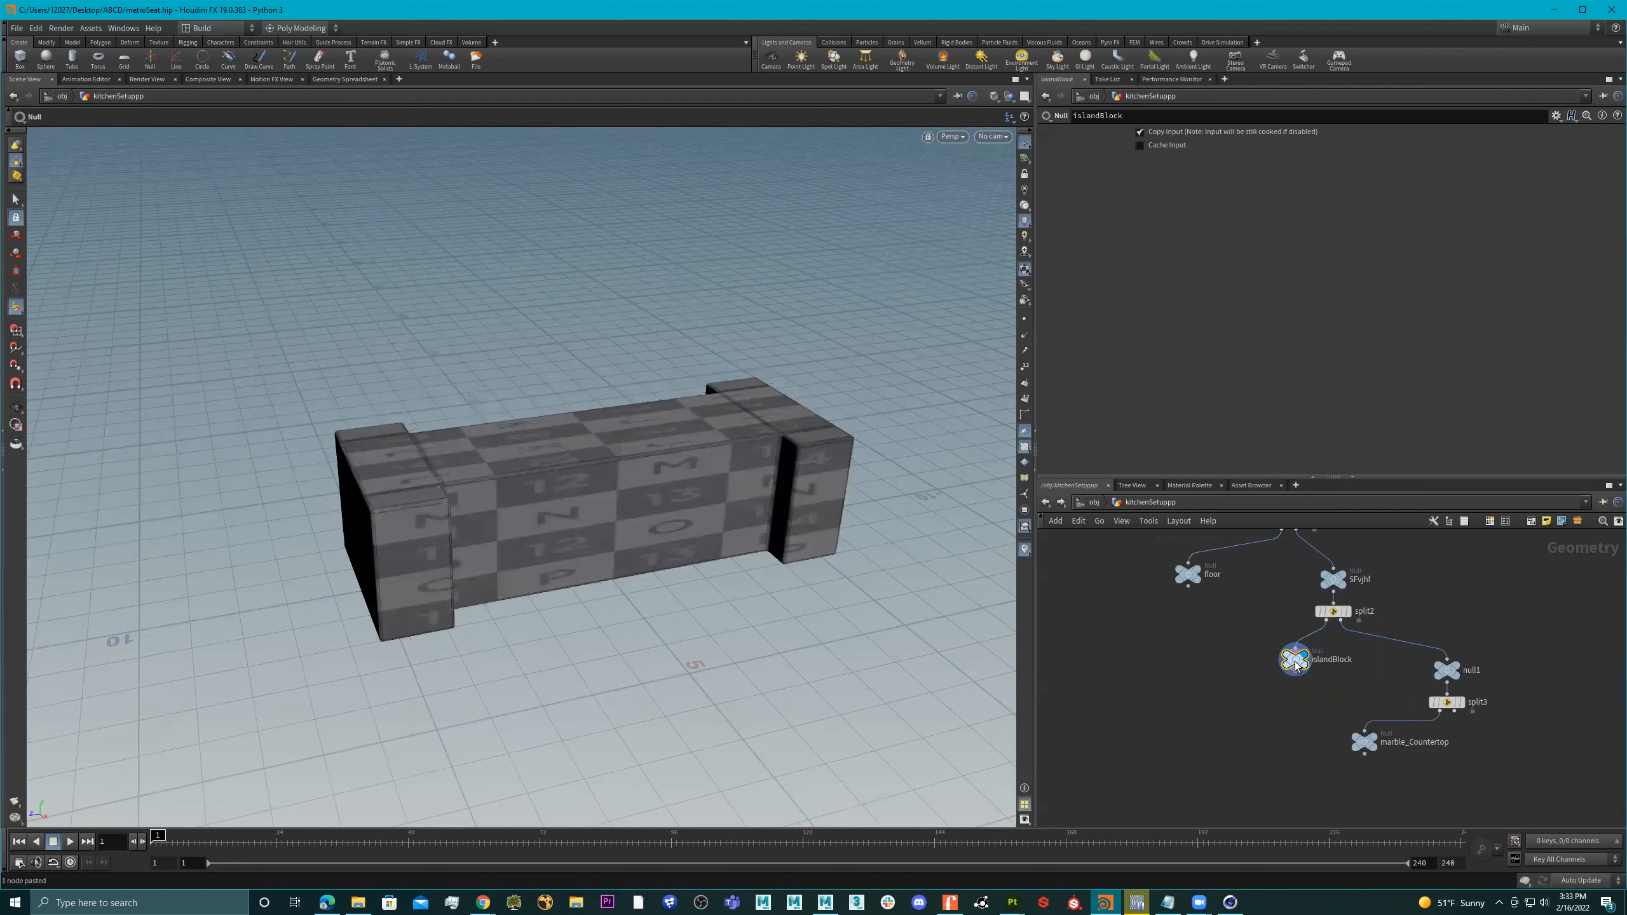
left_click(1364, 741)
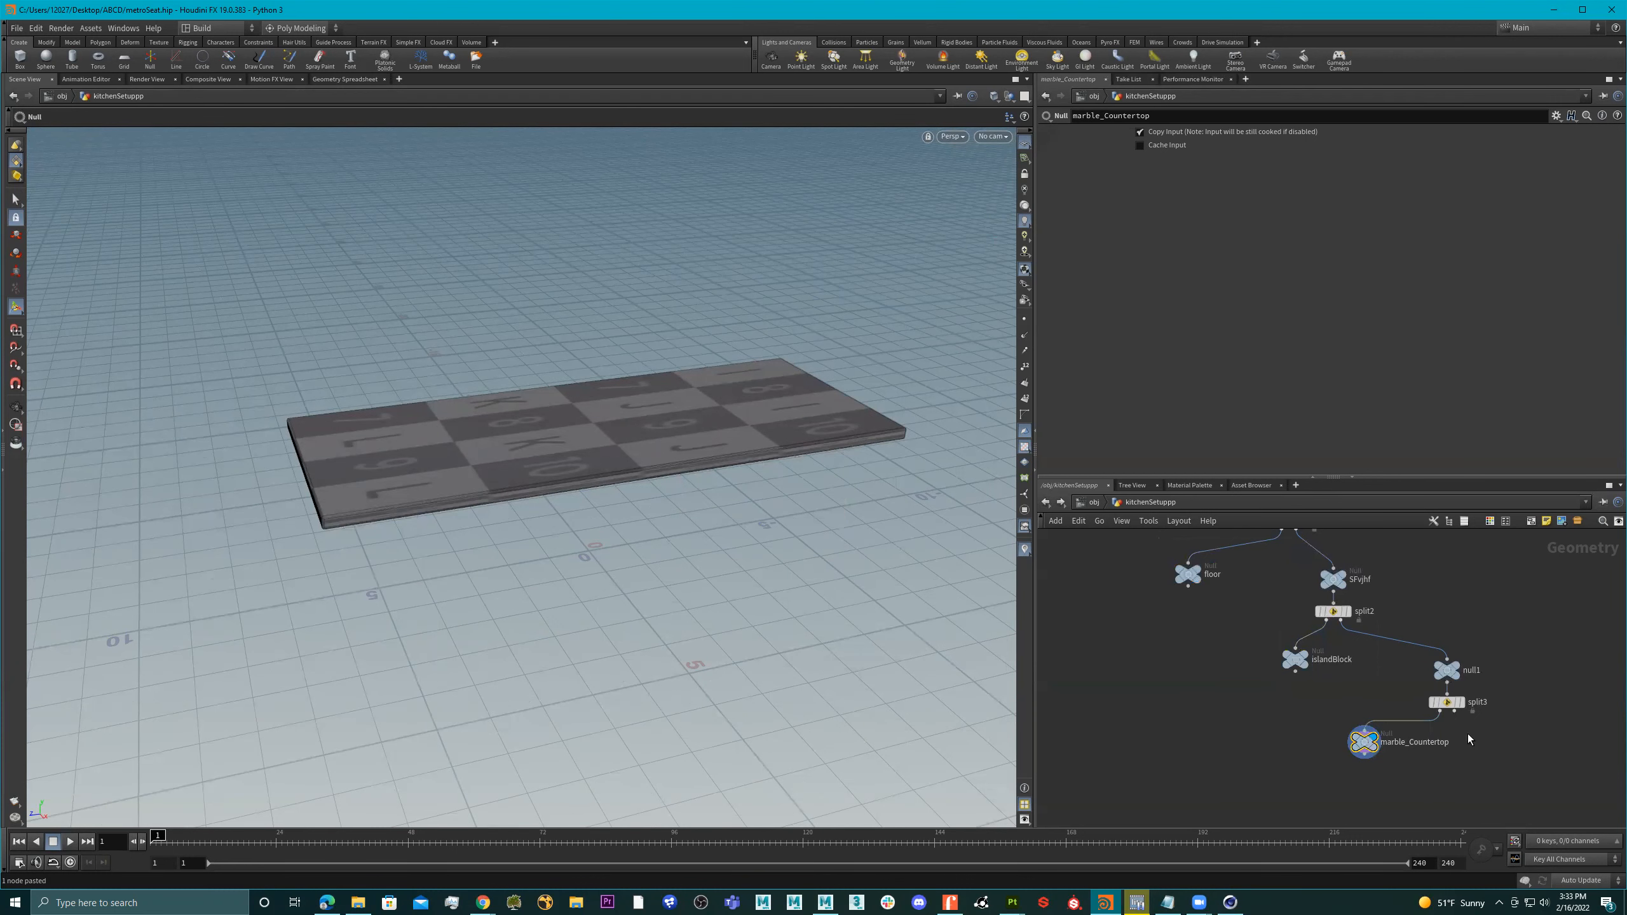
Duplicate the marble_Countertop null, wire the copy to the third Split node's second output and display it
scroll(1468, 735, "up", 2)
middle_click_drag(1521, 722, 1441, 672)
left_click_drag(1277, 700, 1446, 735, "alt")
scroll(1441, 727, "up", 2)
left_click_drag(1347, 636, 1438, 703)
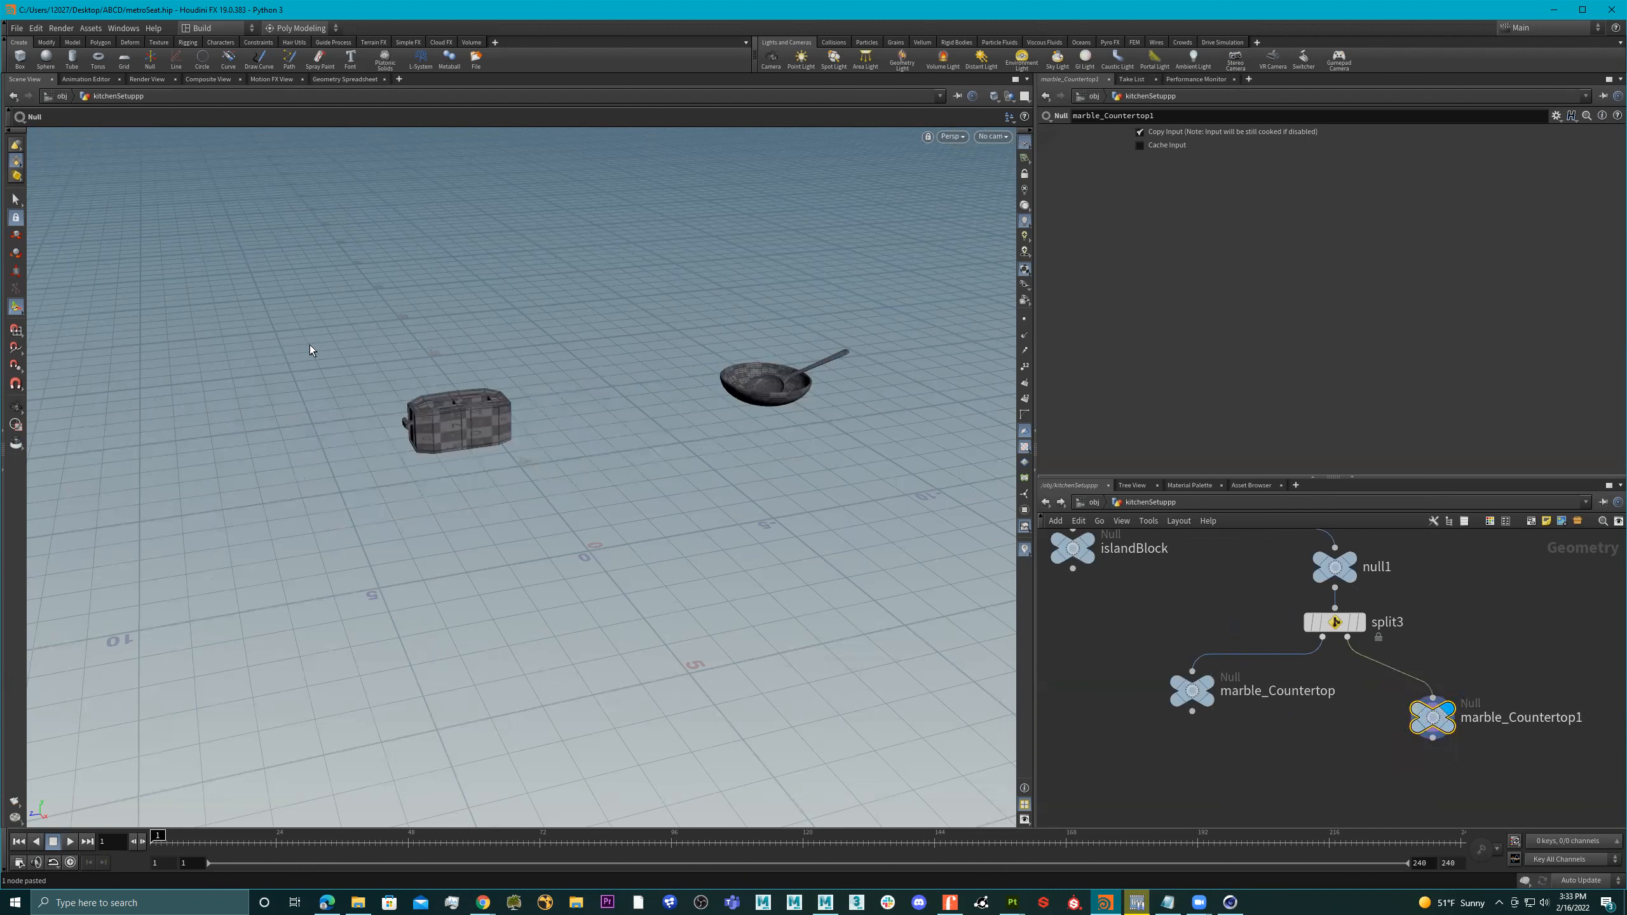
Select both toaster parts in the viewport and append a Toon Shader Attributes node to the marble_Countertop1 null
key("s")
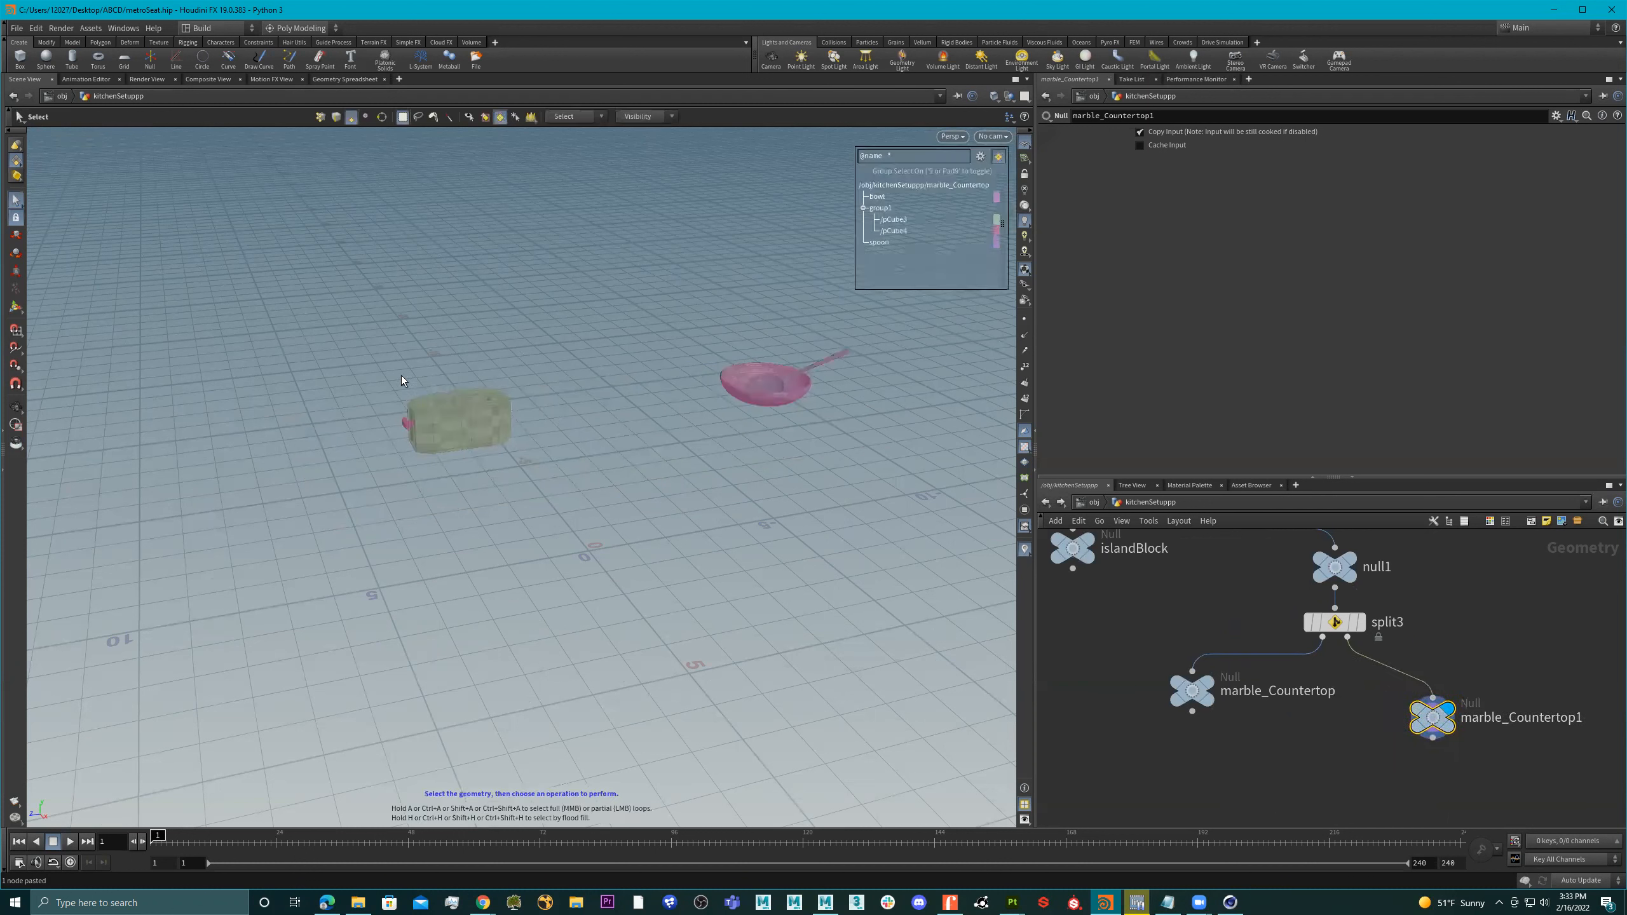
left_click(455, 422)
left_click_drag(549, 328, 351, 486)
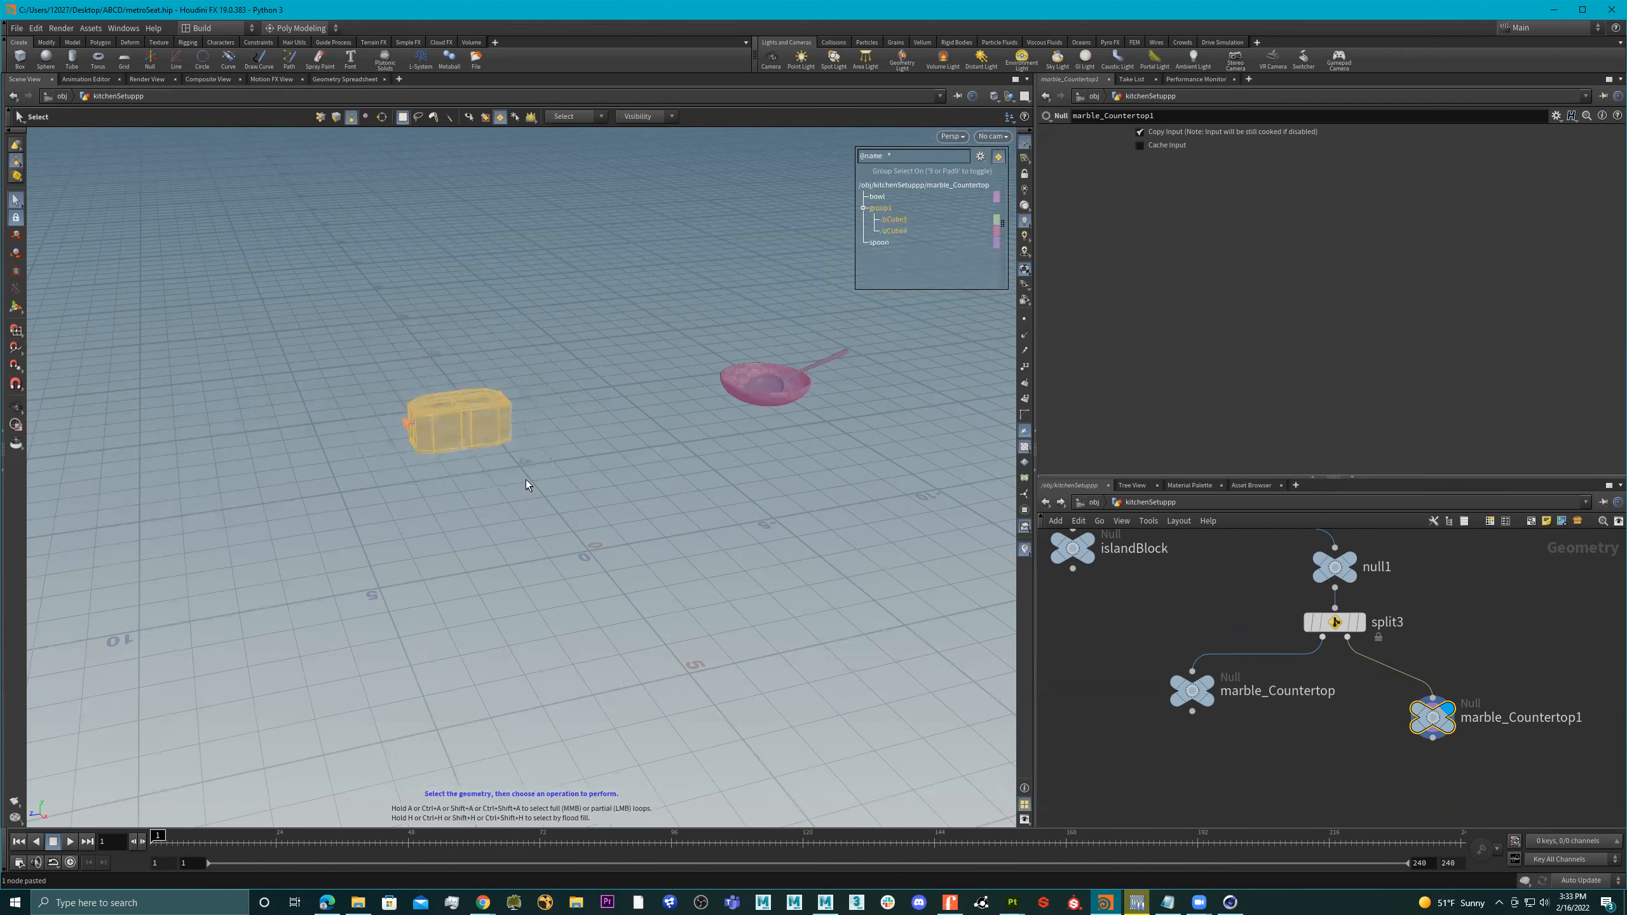
key("Tab")
type("toon")
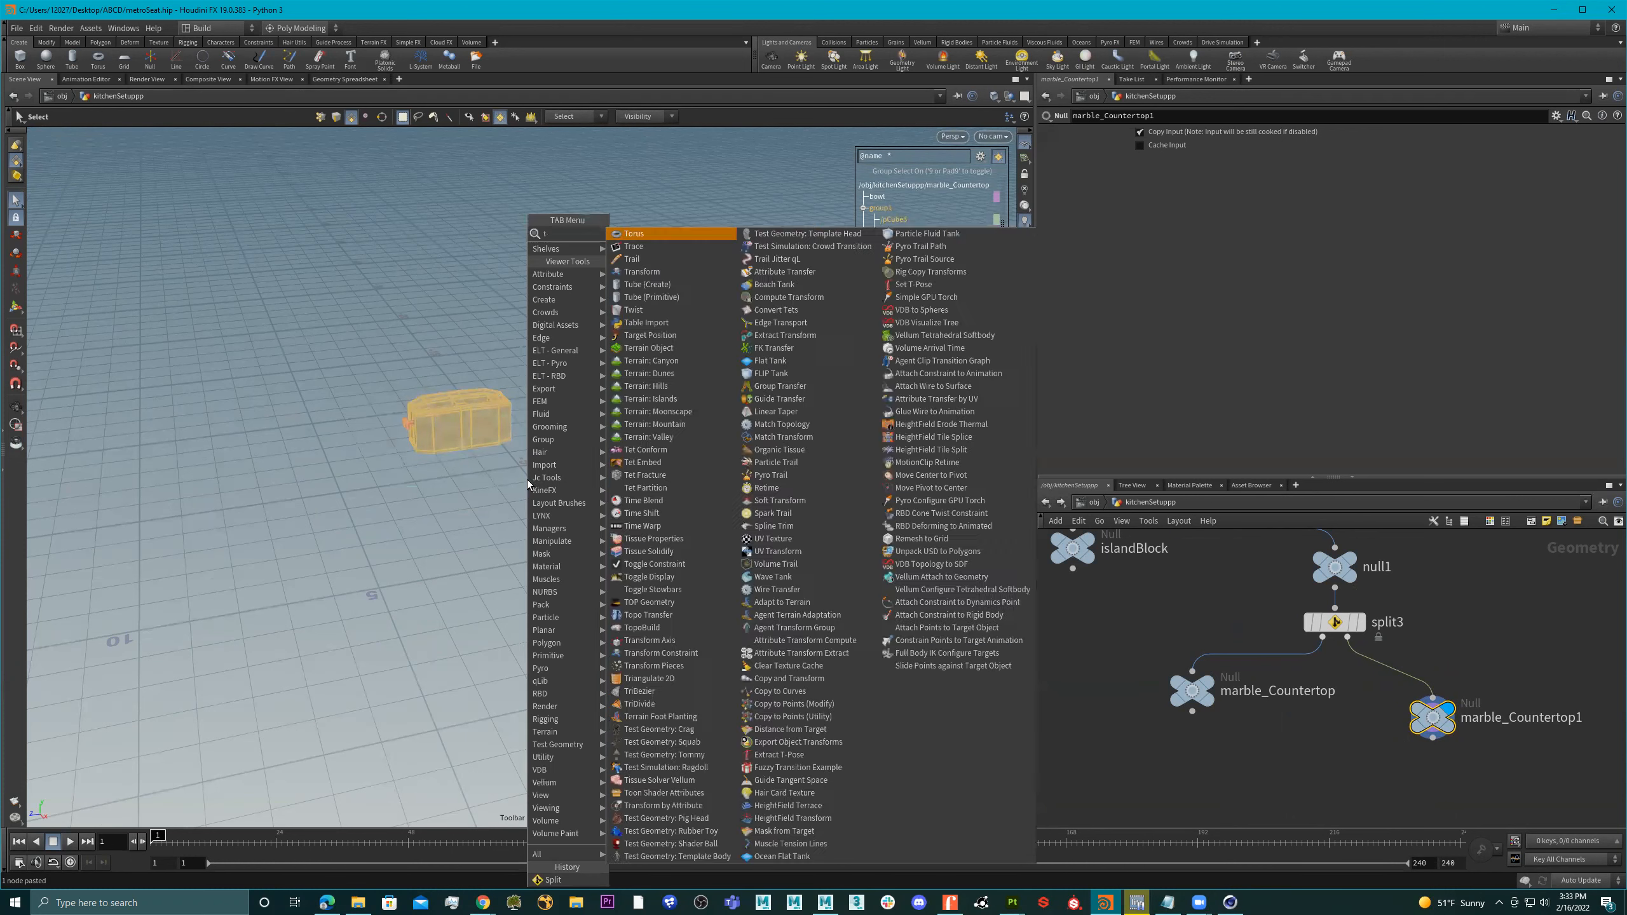
key("Return")
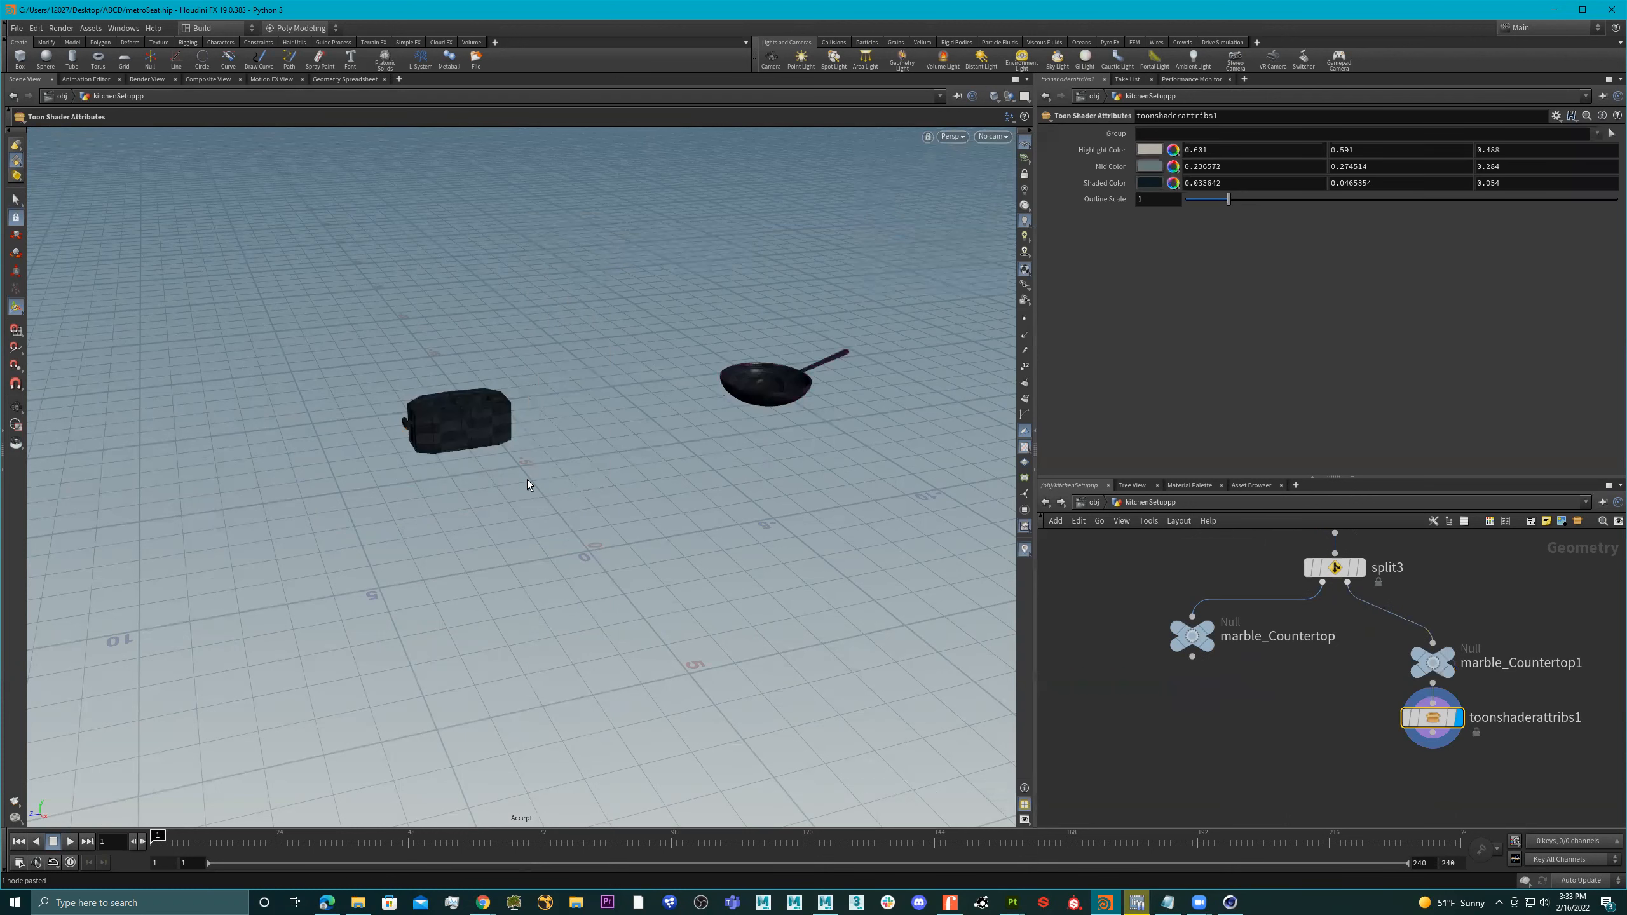
Duplicate the marble_Countertop null, wire the copy below the Toon Shader Attributes node and delete the Toon Shader Attributes node
scroll(1365, 711, "down", 3)
middle_click_drag(1321, 712, 1290, 654)
left_click_drag(1242, 614, 1322, 688, "alt")
left_click(1339, 703)
scroll(1328, 685, "up", 3)
scroll(1380, 691, "down", 1)
left_click_drag(1531, 619, 1306, 666)
key("Delete")
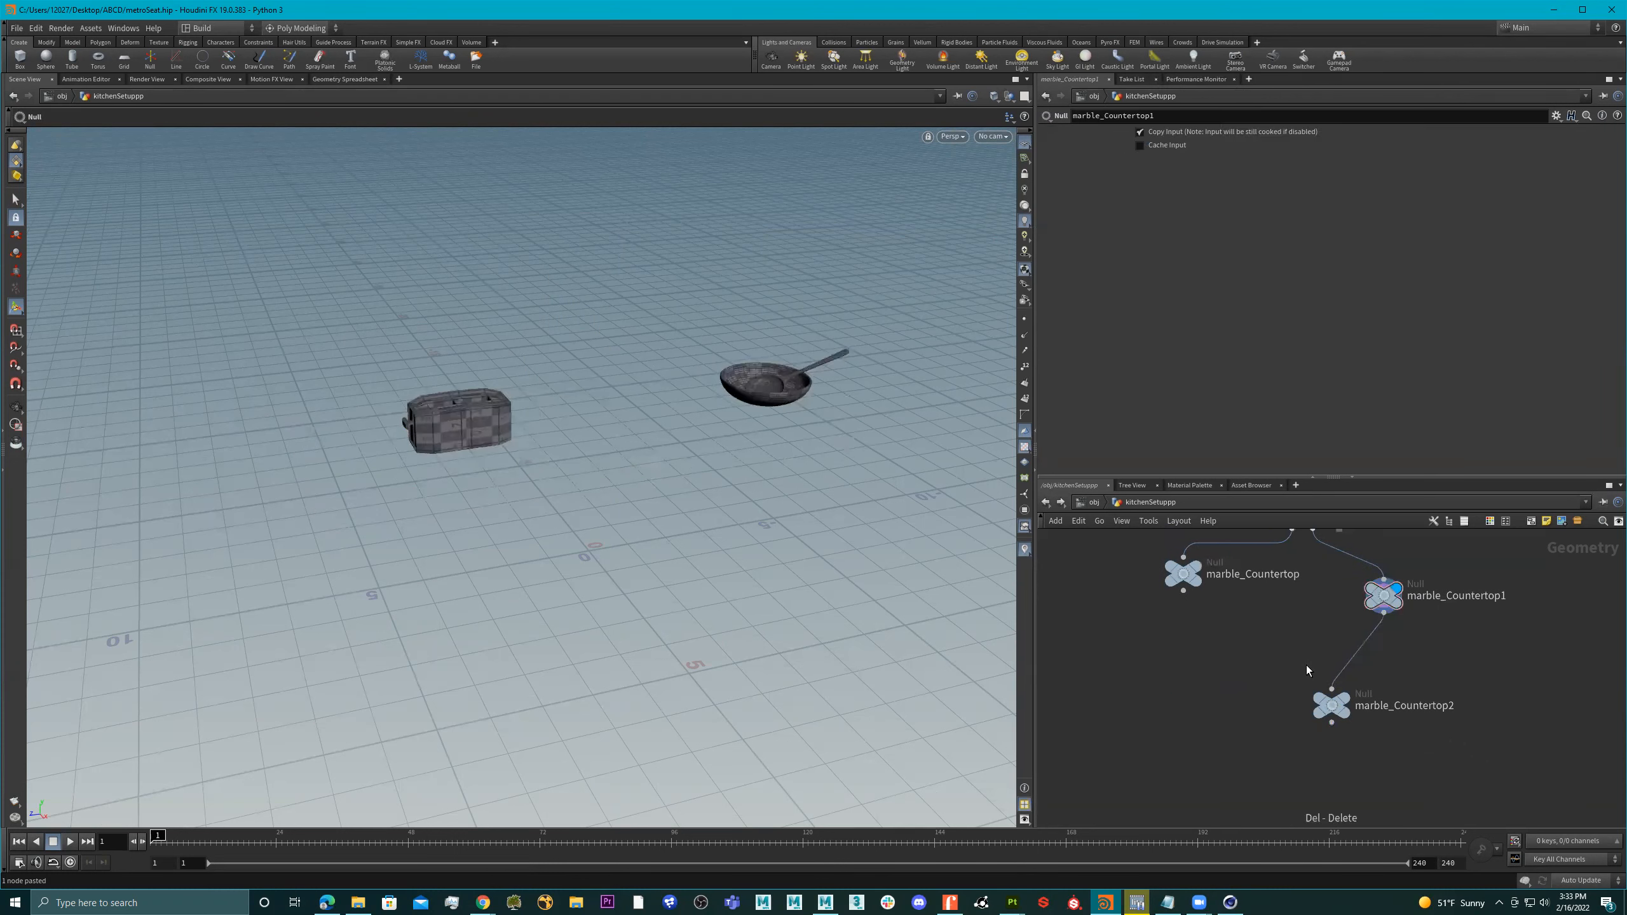
Select toaster groups group1/pCube3 and group1/pCube4 and separate them from the marble_Countertop1 geometry with a fourth Split node
left_click_drag(1462, 558, 1314, 631)
left_click(16, 203)
left_click_drag(567, 305, 271, 571)
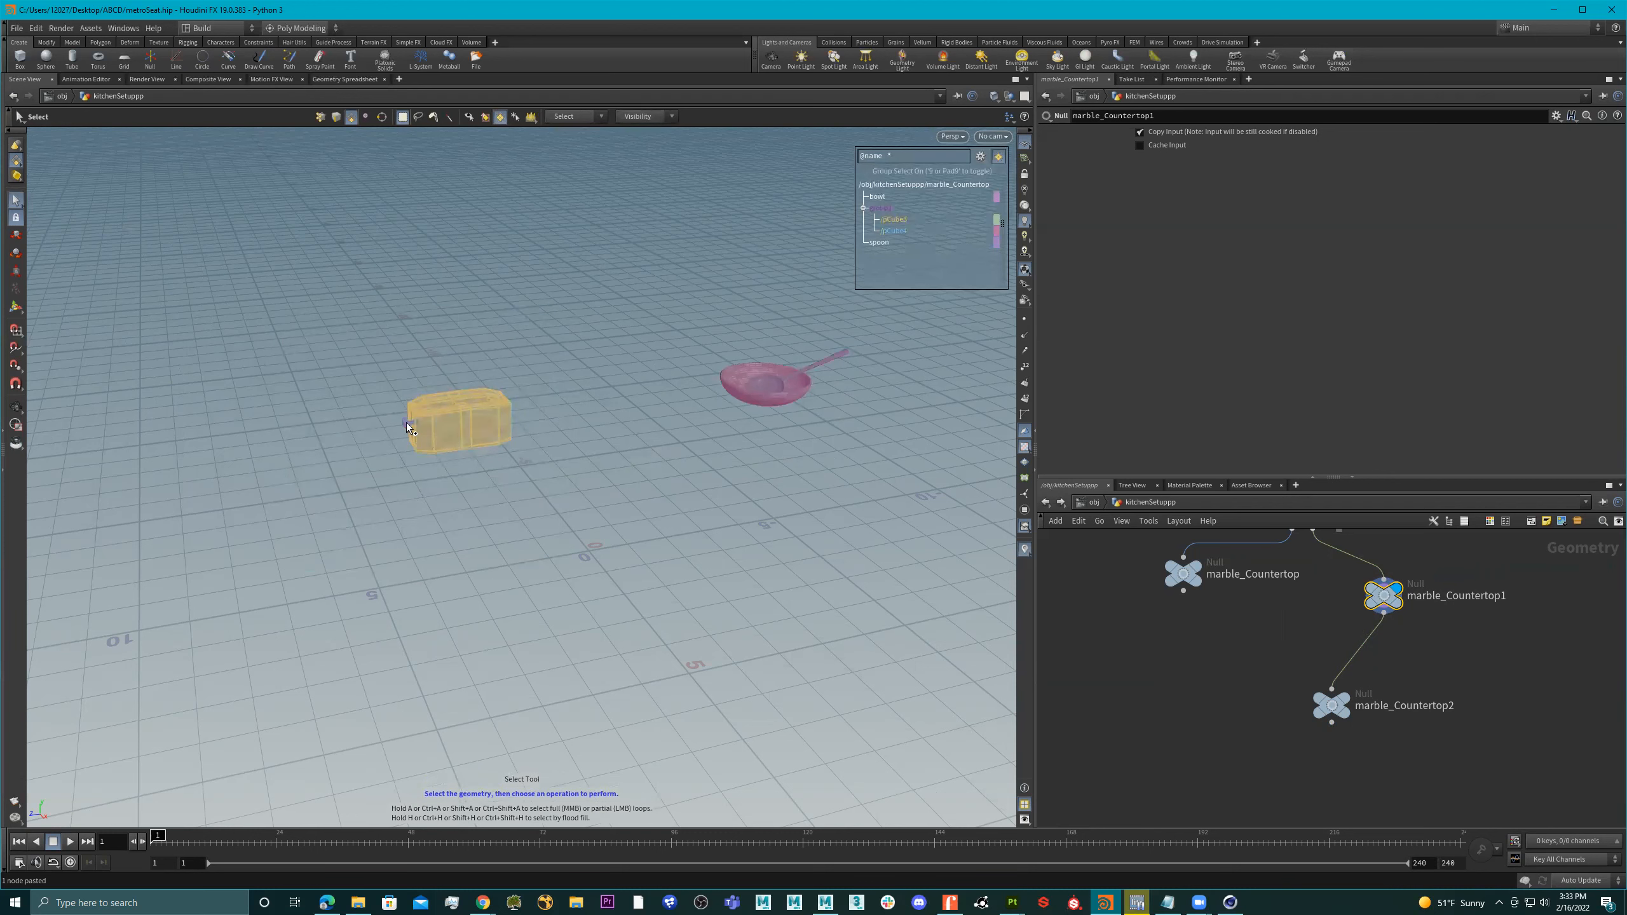
key("Tab")
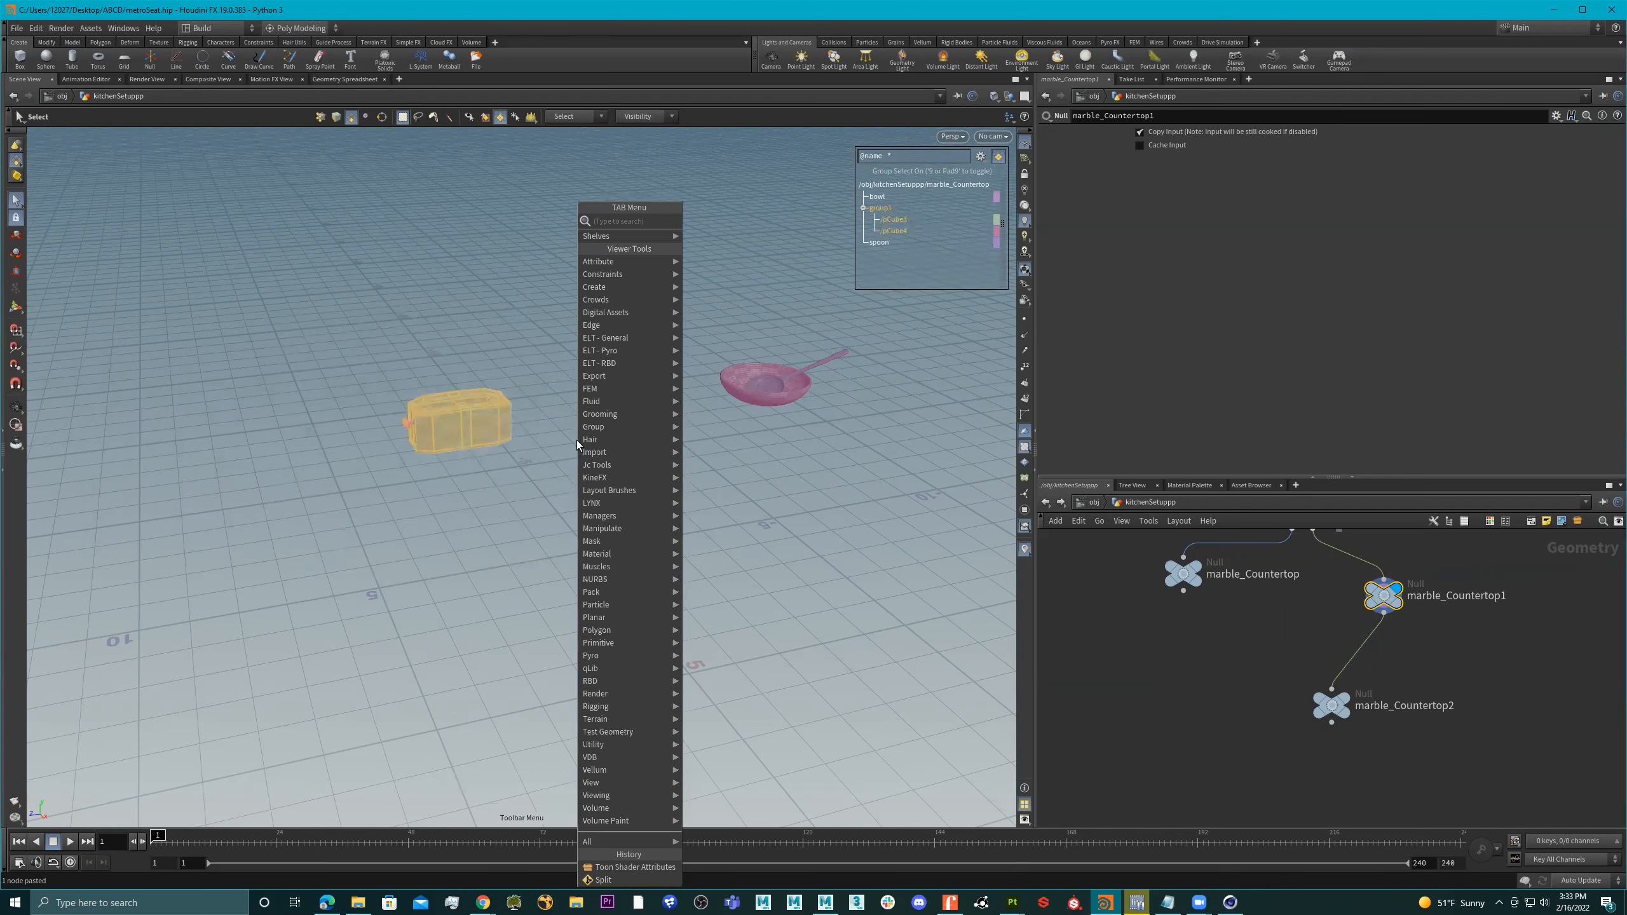
type("split")
key("Return")
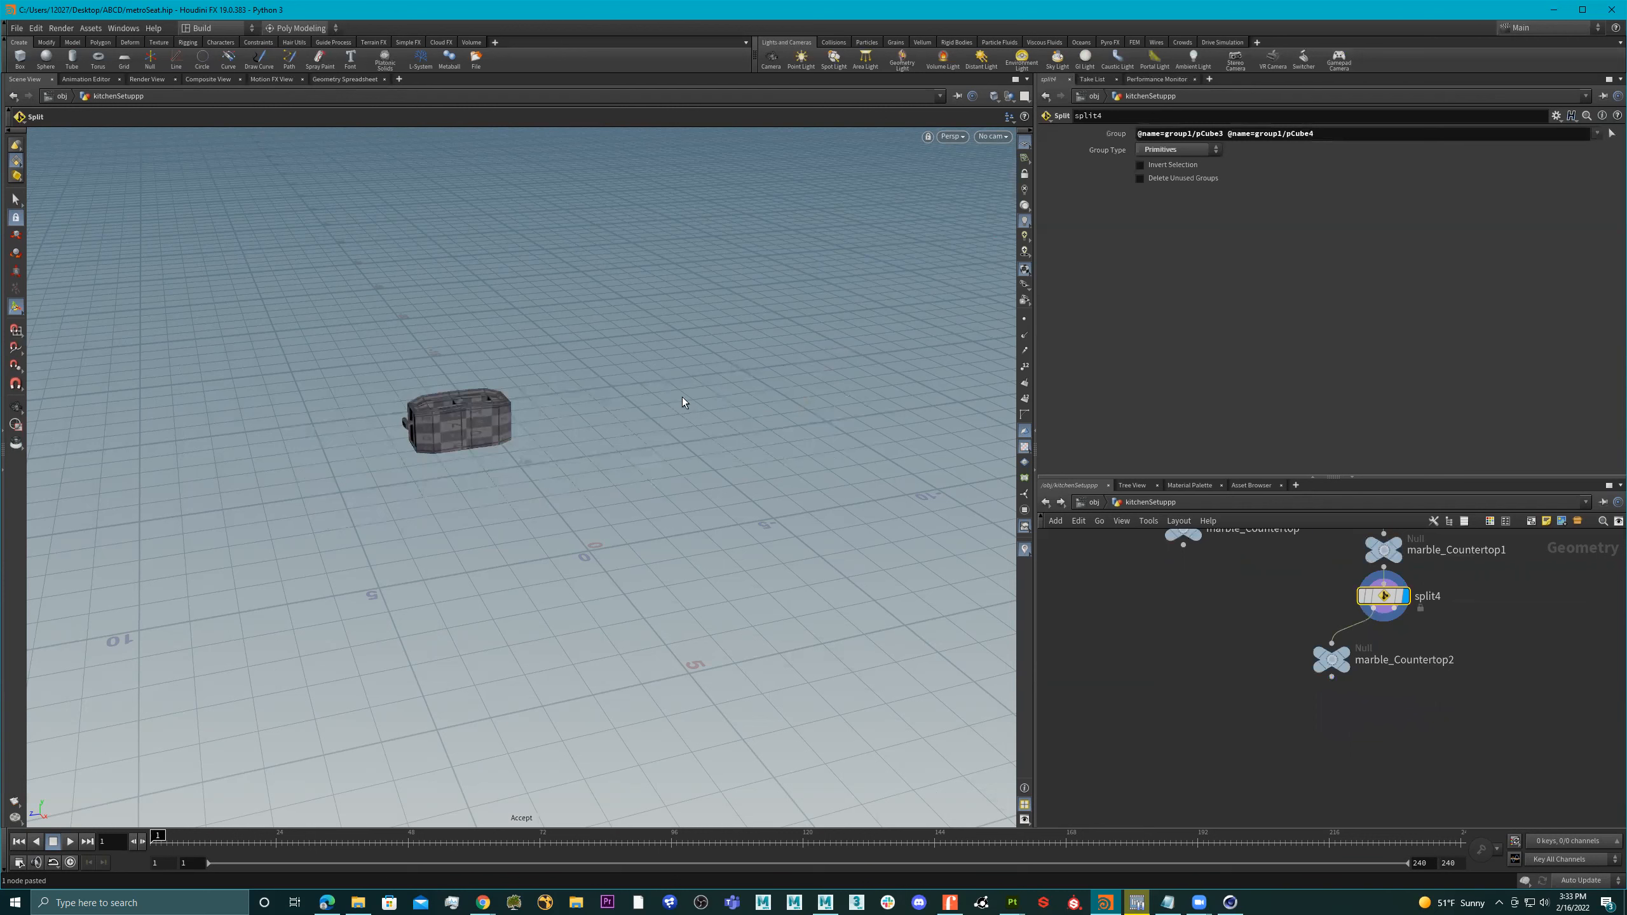
Display the null on the fourth Split node's first output and rename it toaster
left_click(1341, 650)
left_click(1331, 665)
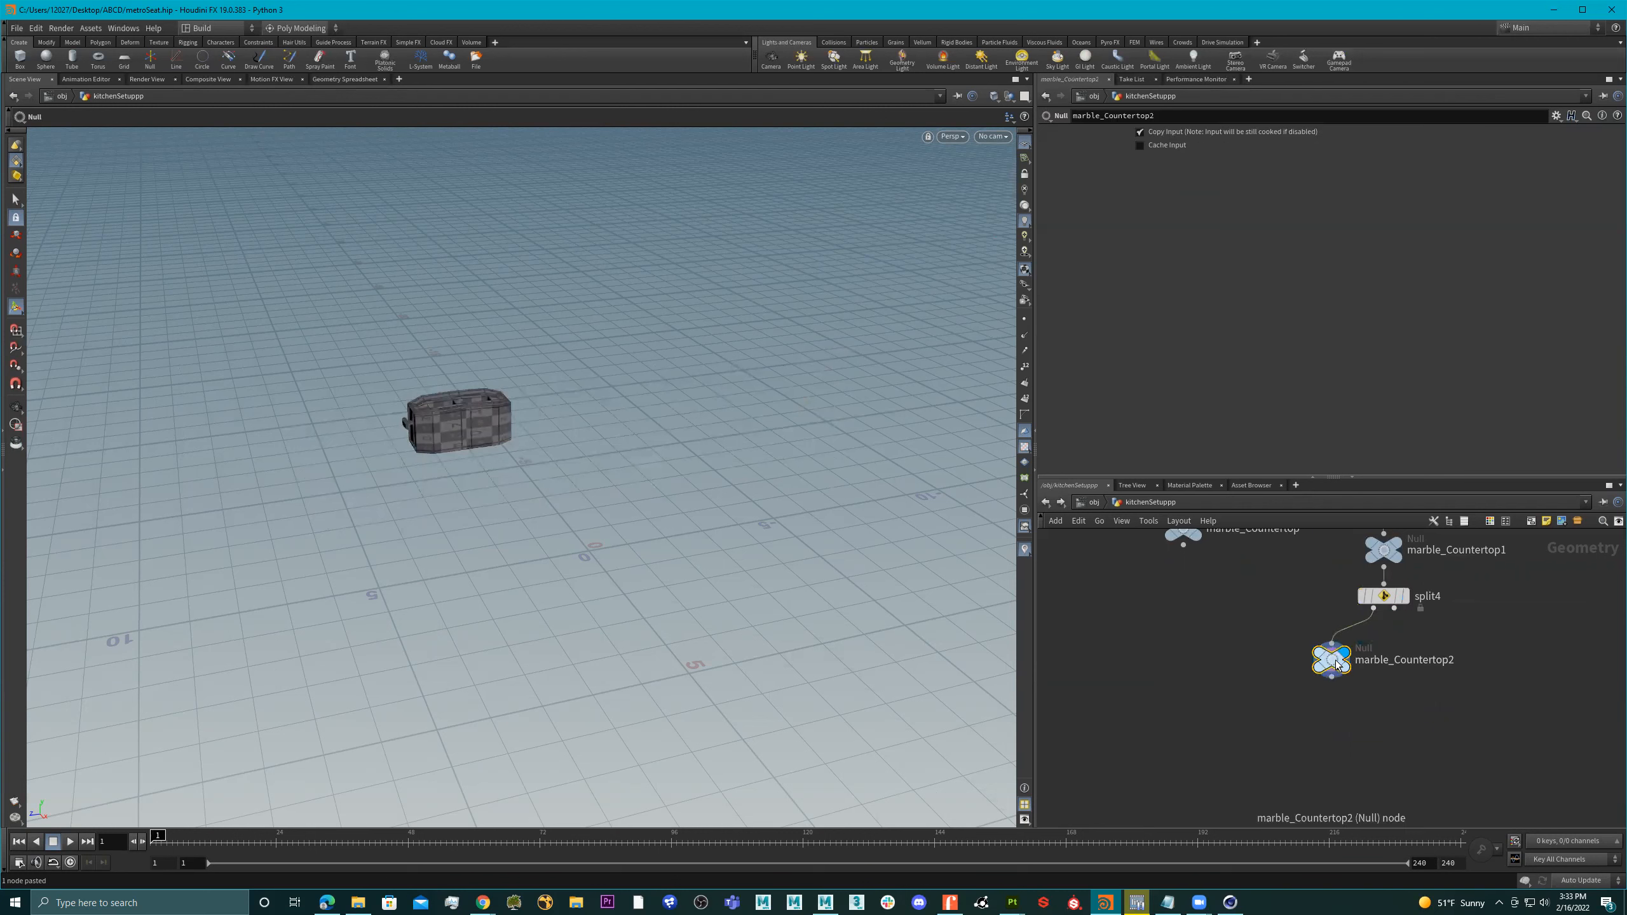
double_click(1382, 660)
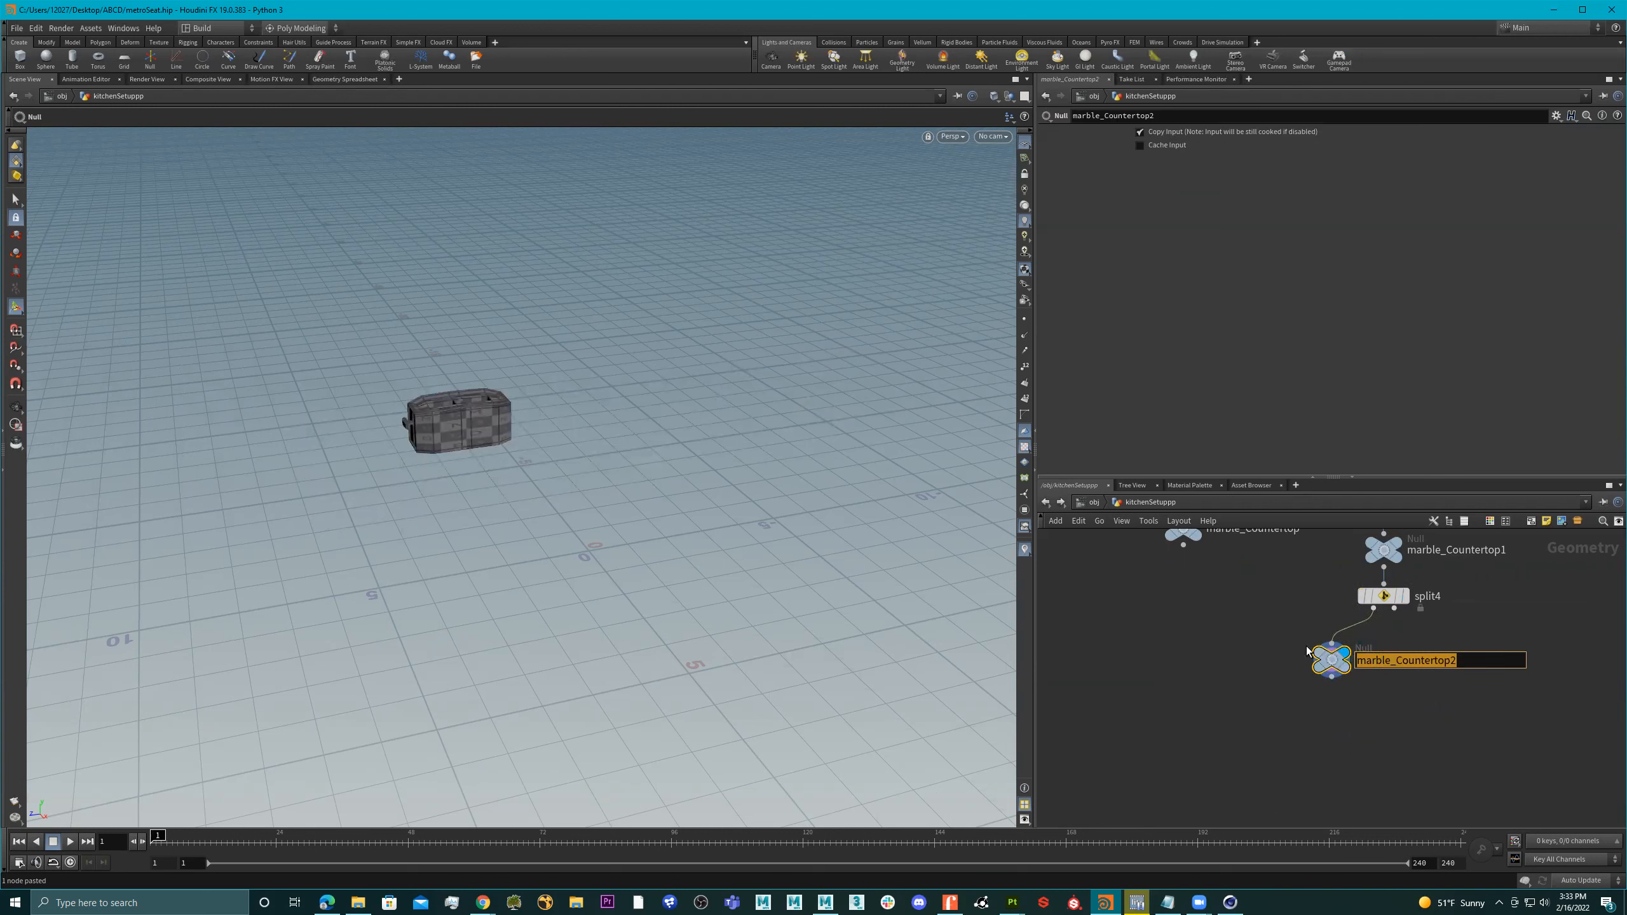
type("toaster")
key("Return")
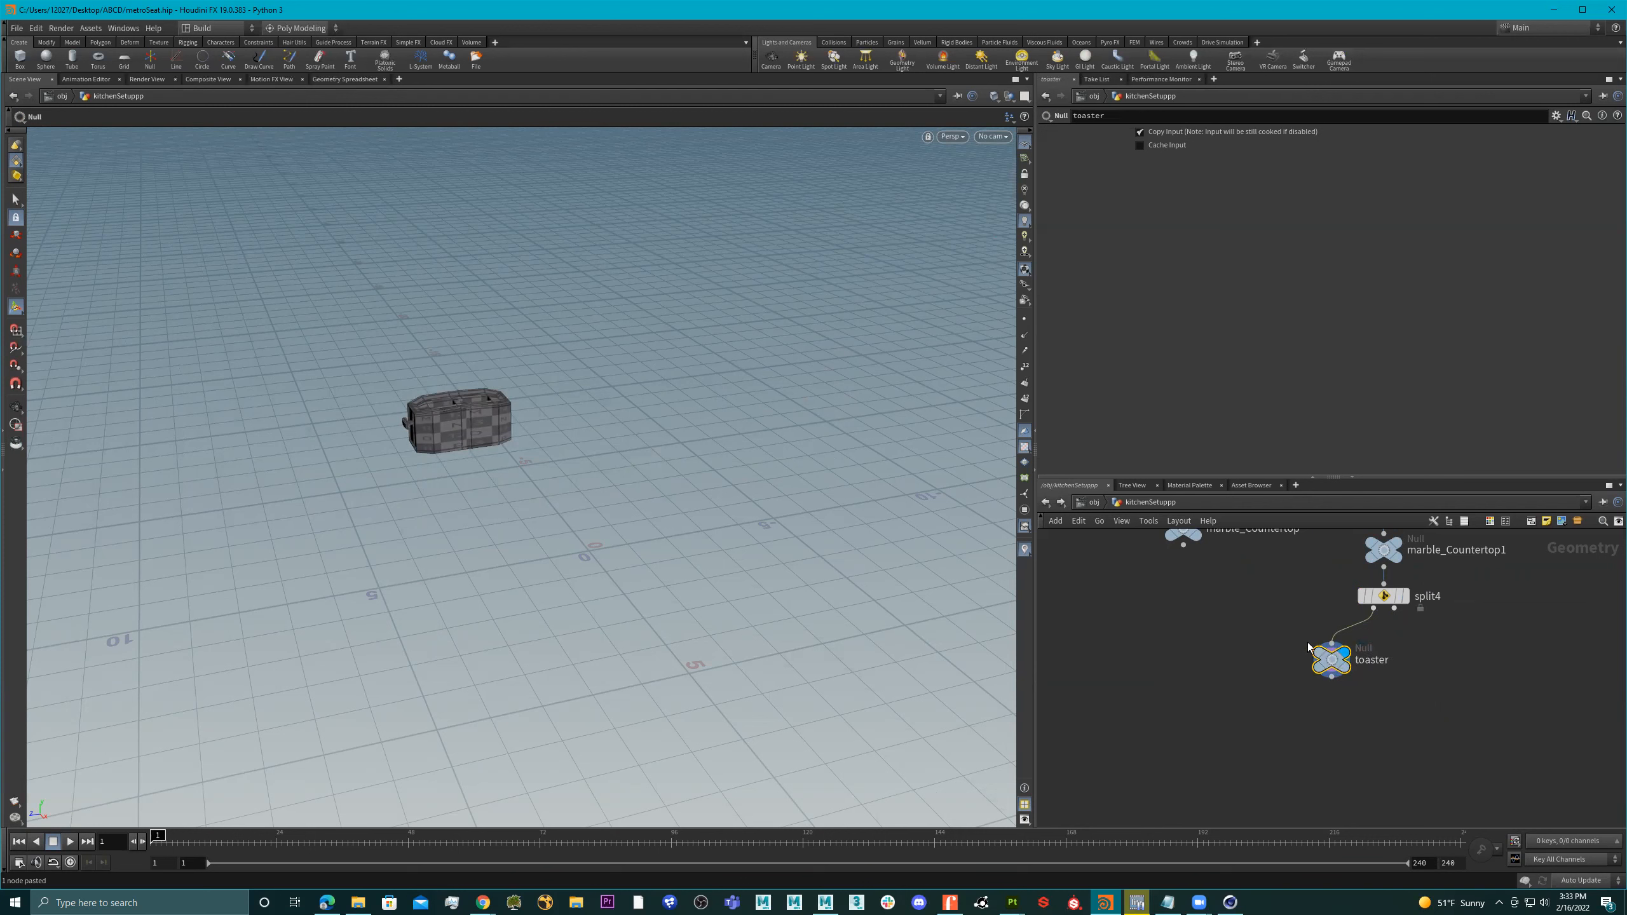
Move the toaster null aside, duplicate it, wire the copy to the fourth Split node's second output and display it
left_click_drag(1337, 658, 1250, 659)
key("ctrl+c")
key("ctrl+v")
left_click(1394, 608)
left_click(1393, 609)
Look closely at the bowl and spoon geometry and shift the toaster1 null farther from the toaster null
middle_click_drag(625, 466, 449, 608, "alt")
right_click_drag(449, 609, 1078, 578)
right_click_drag(706, 599, 719, 635)
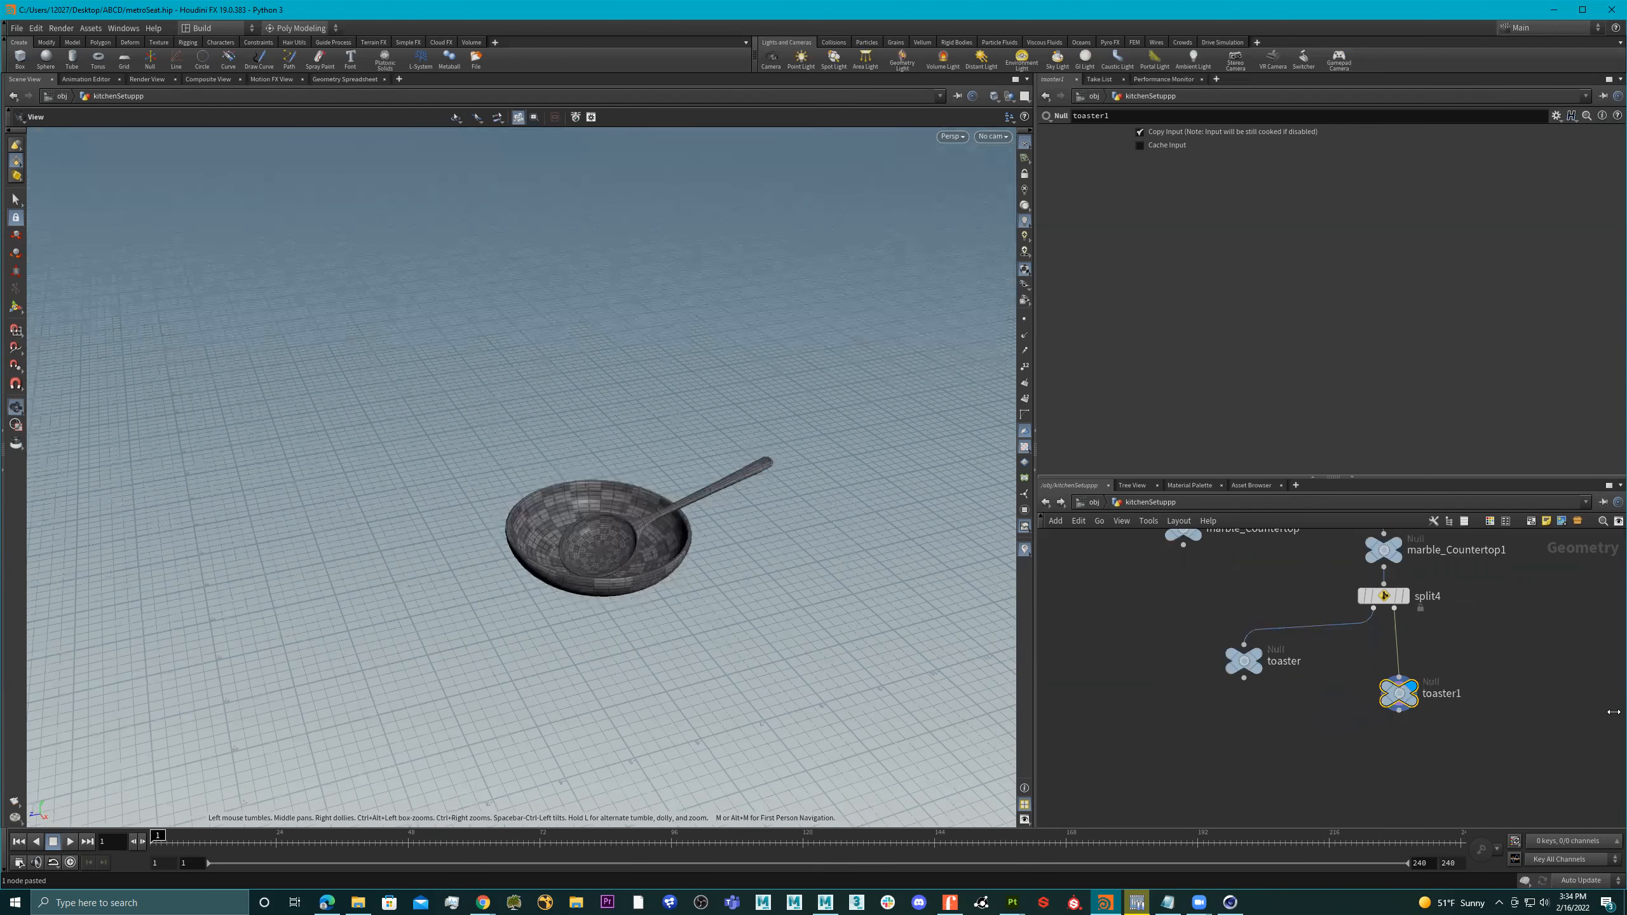
key("Return")
scroll(1365, 634, "down", 3)
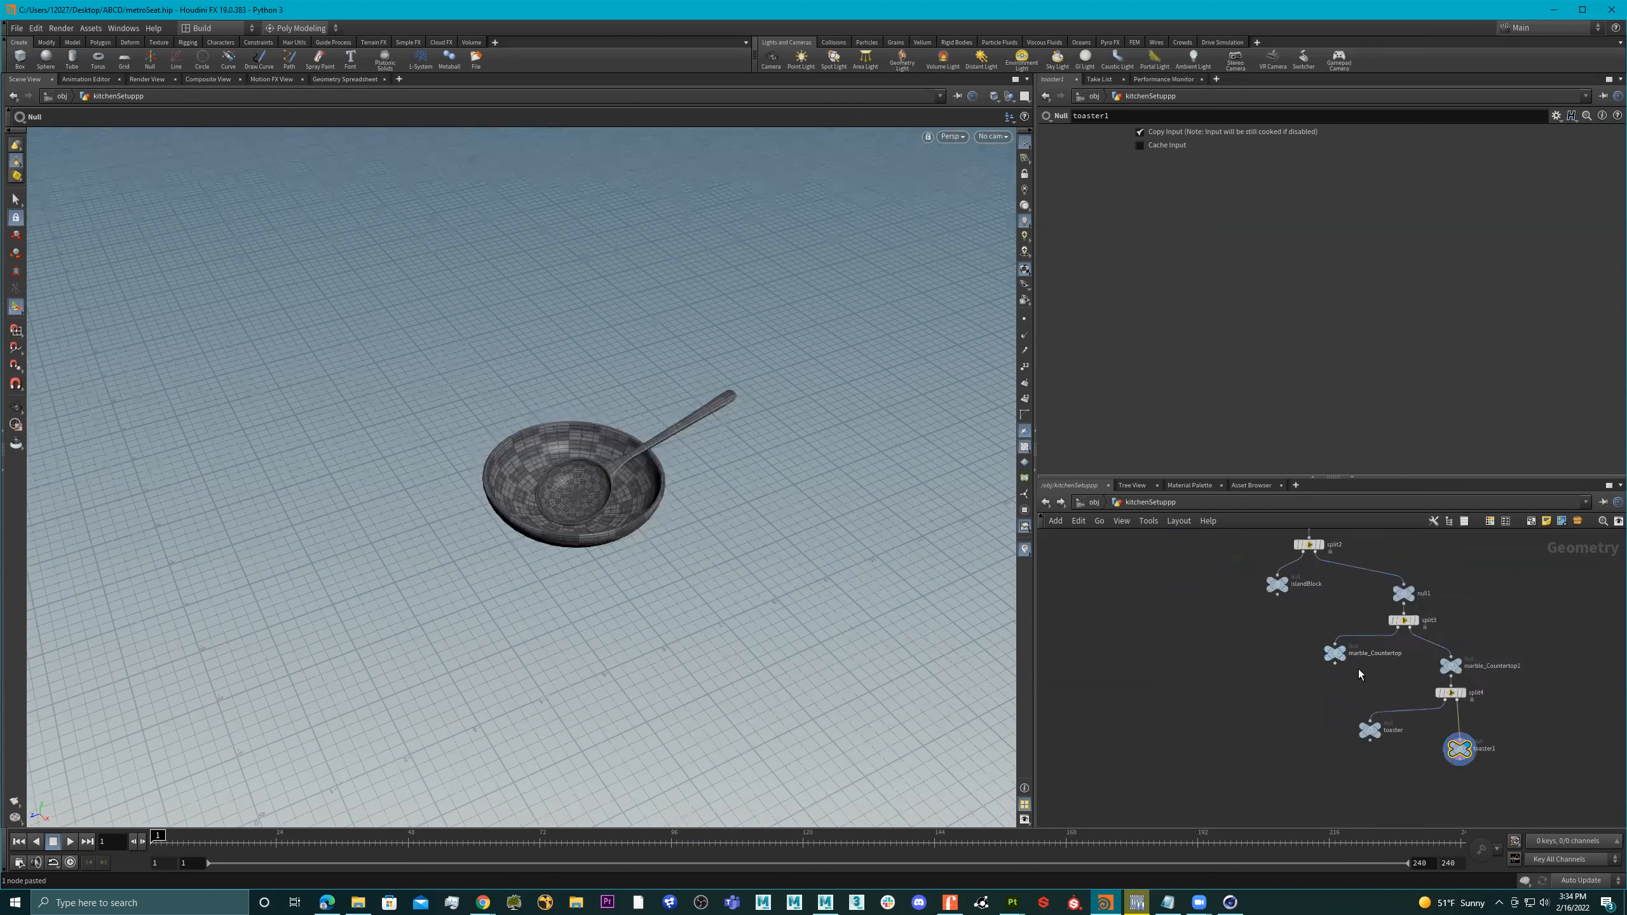
mouse_move(1478, 705)
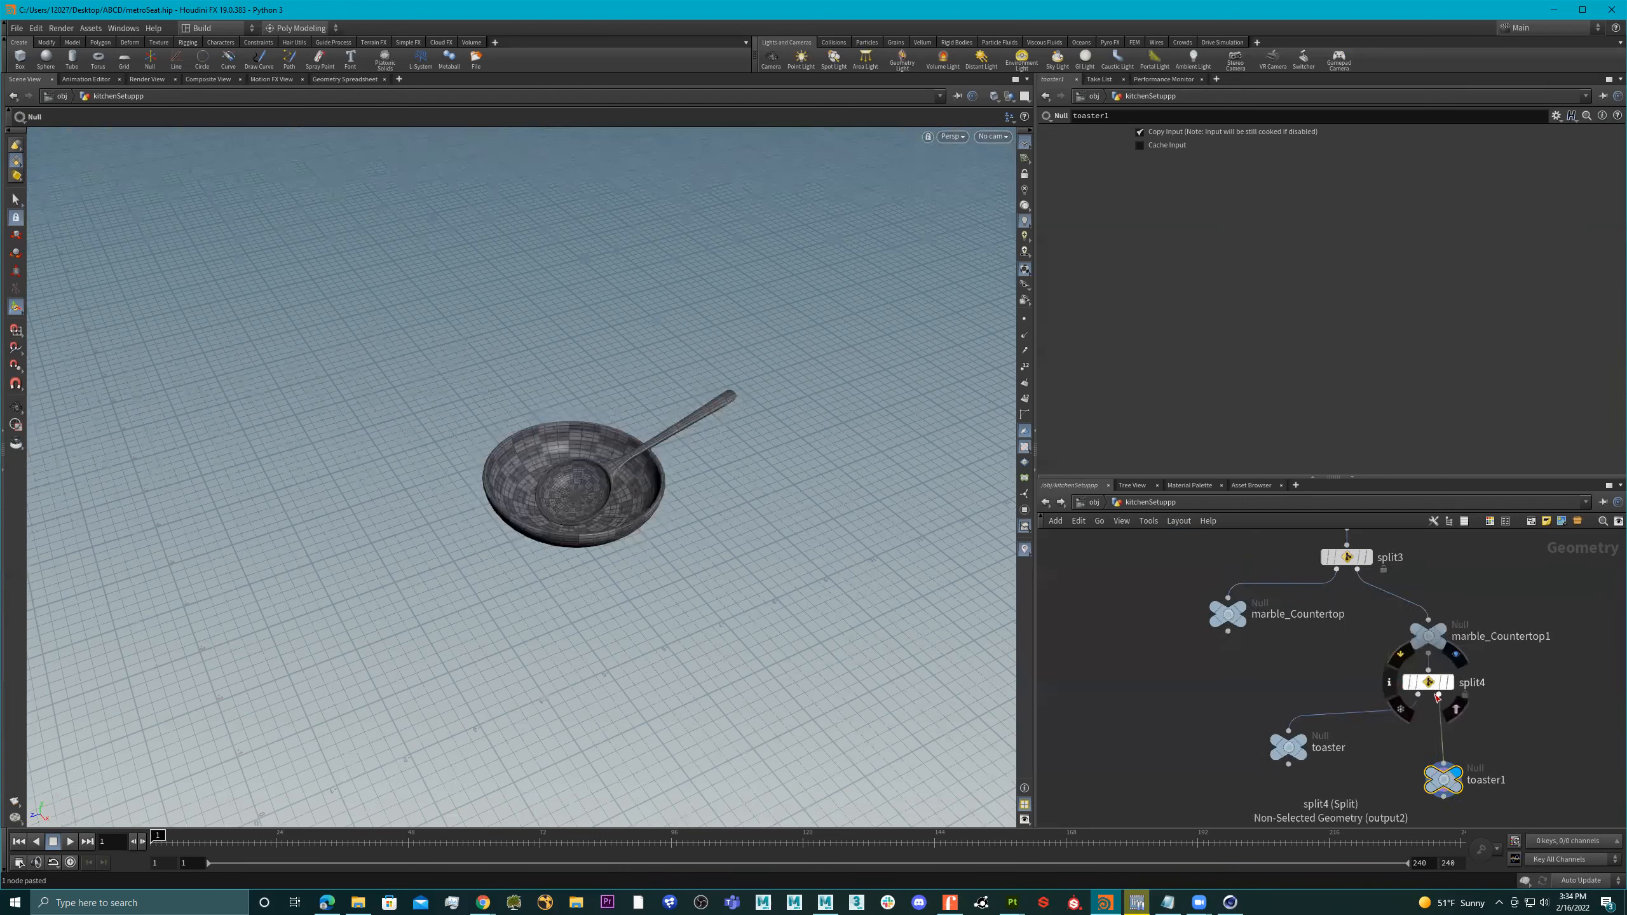
scroll(1476, 707, "up", 4)
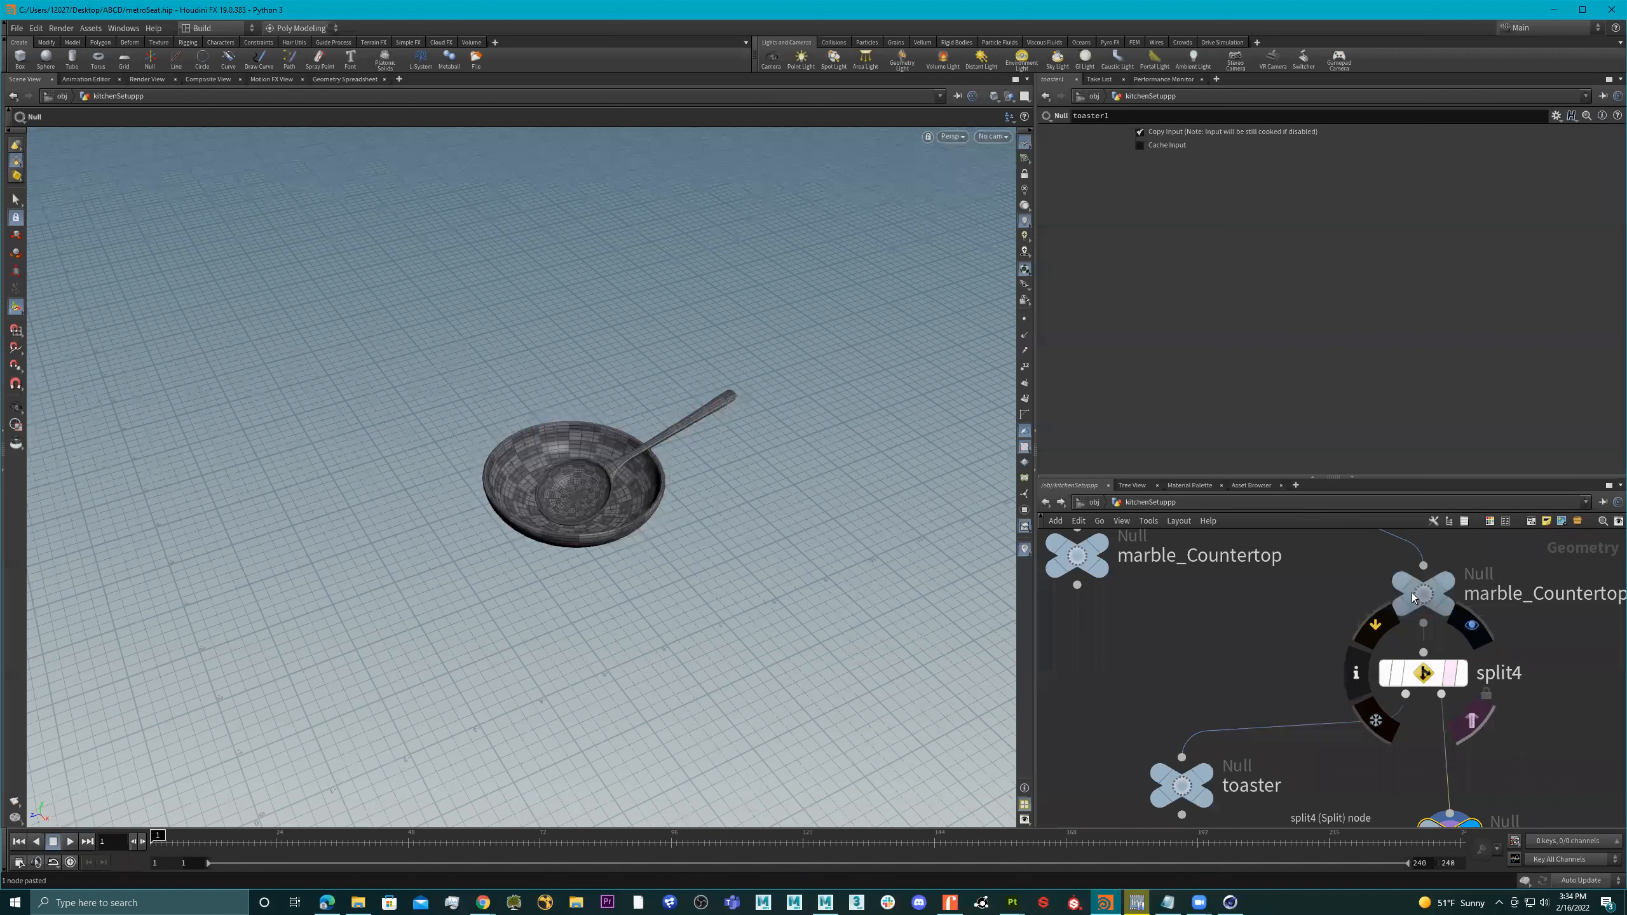
middle_click_drag(1431, 673, 1412, 593)
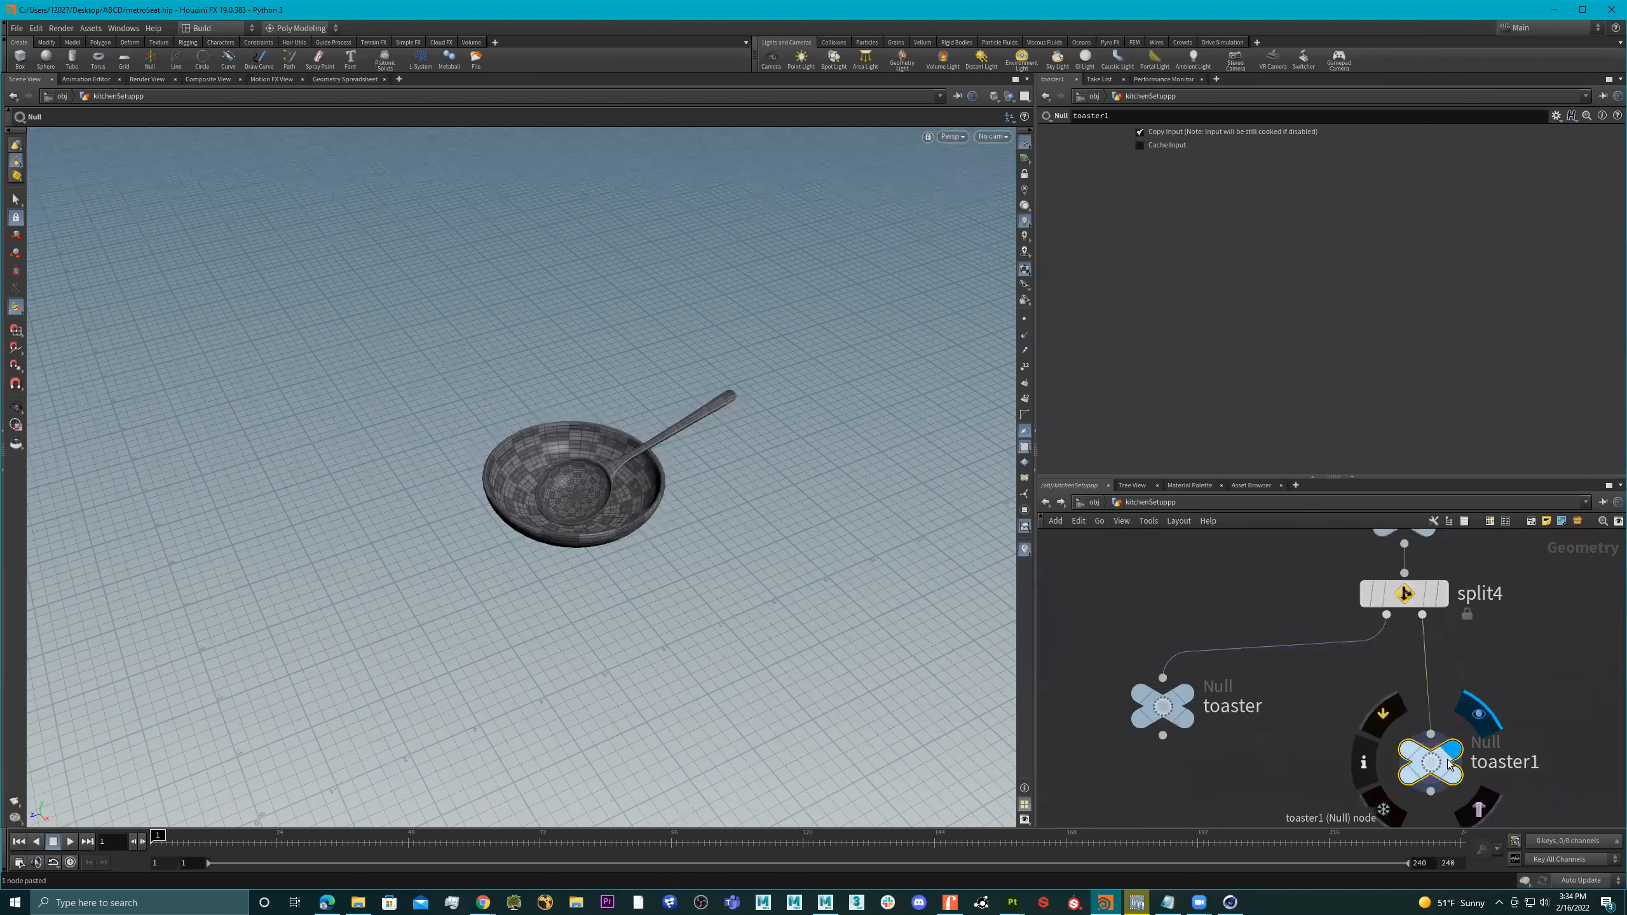
left_click_drag(1448, 763, 1487, 760)
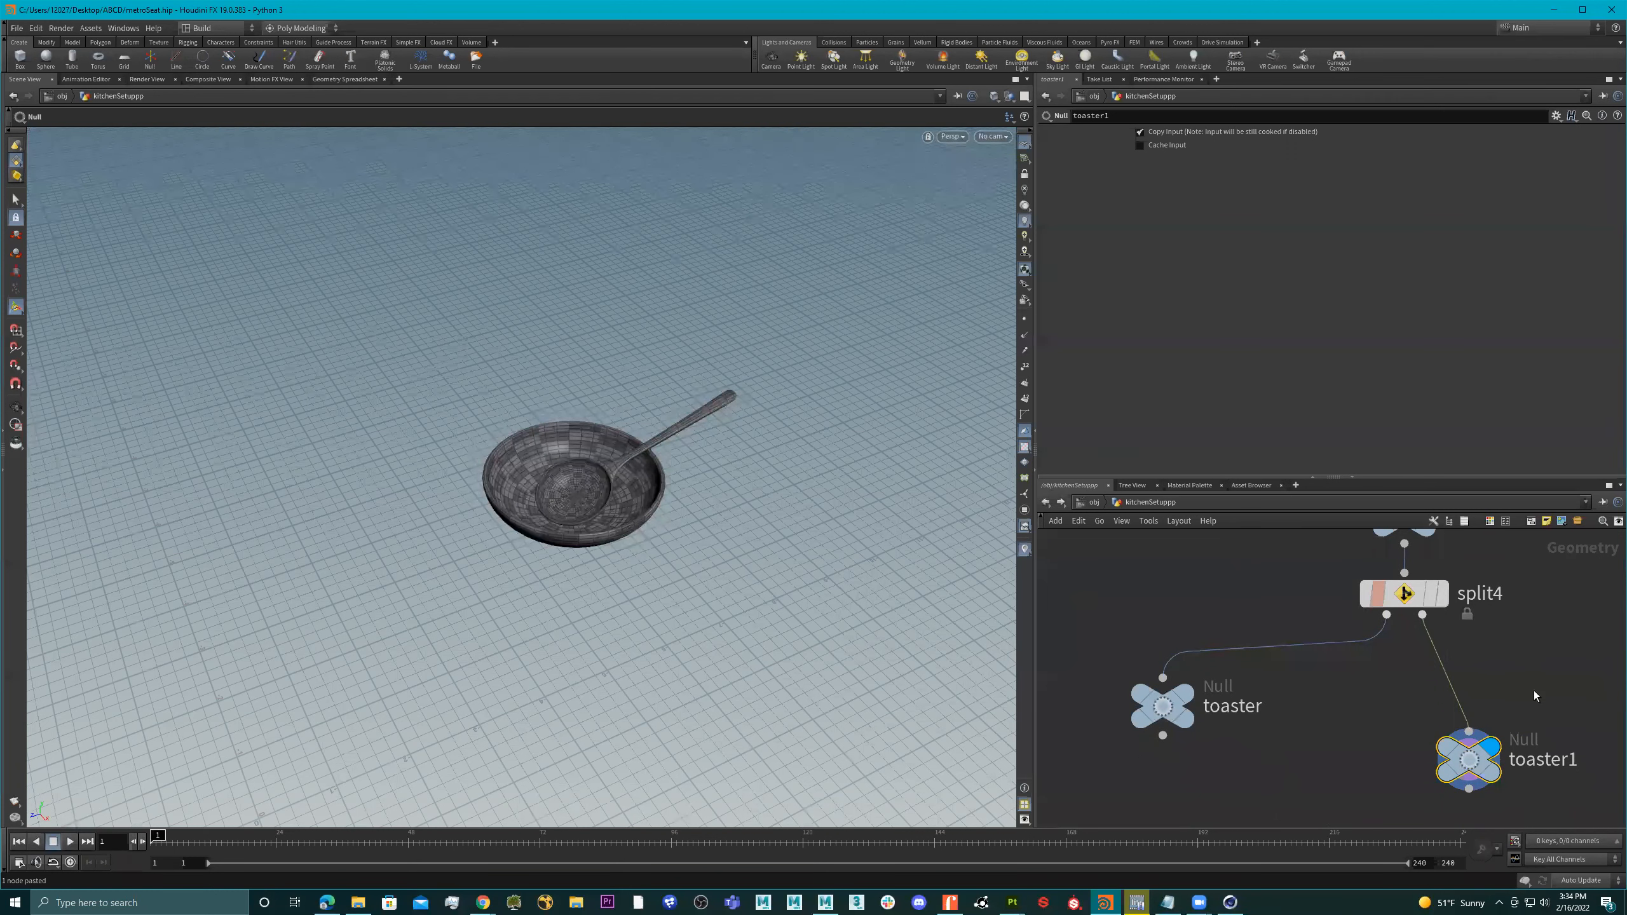
Check the fourth Split node's Group parameter and reselect the toaster1 null
scroll(1473, 647, "down", 3)
middle_click_drag(1502, 662, 1449, 602)
left_click(1370, 596)
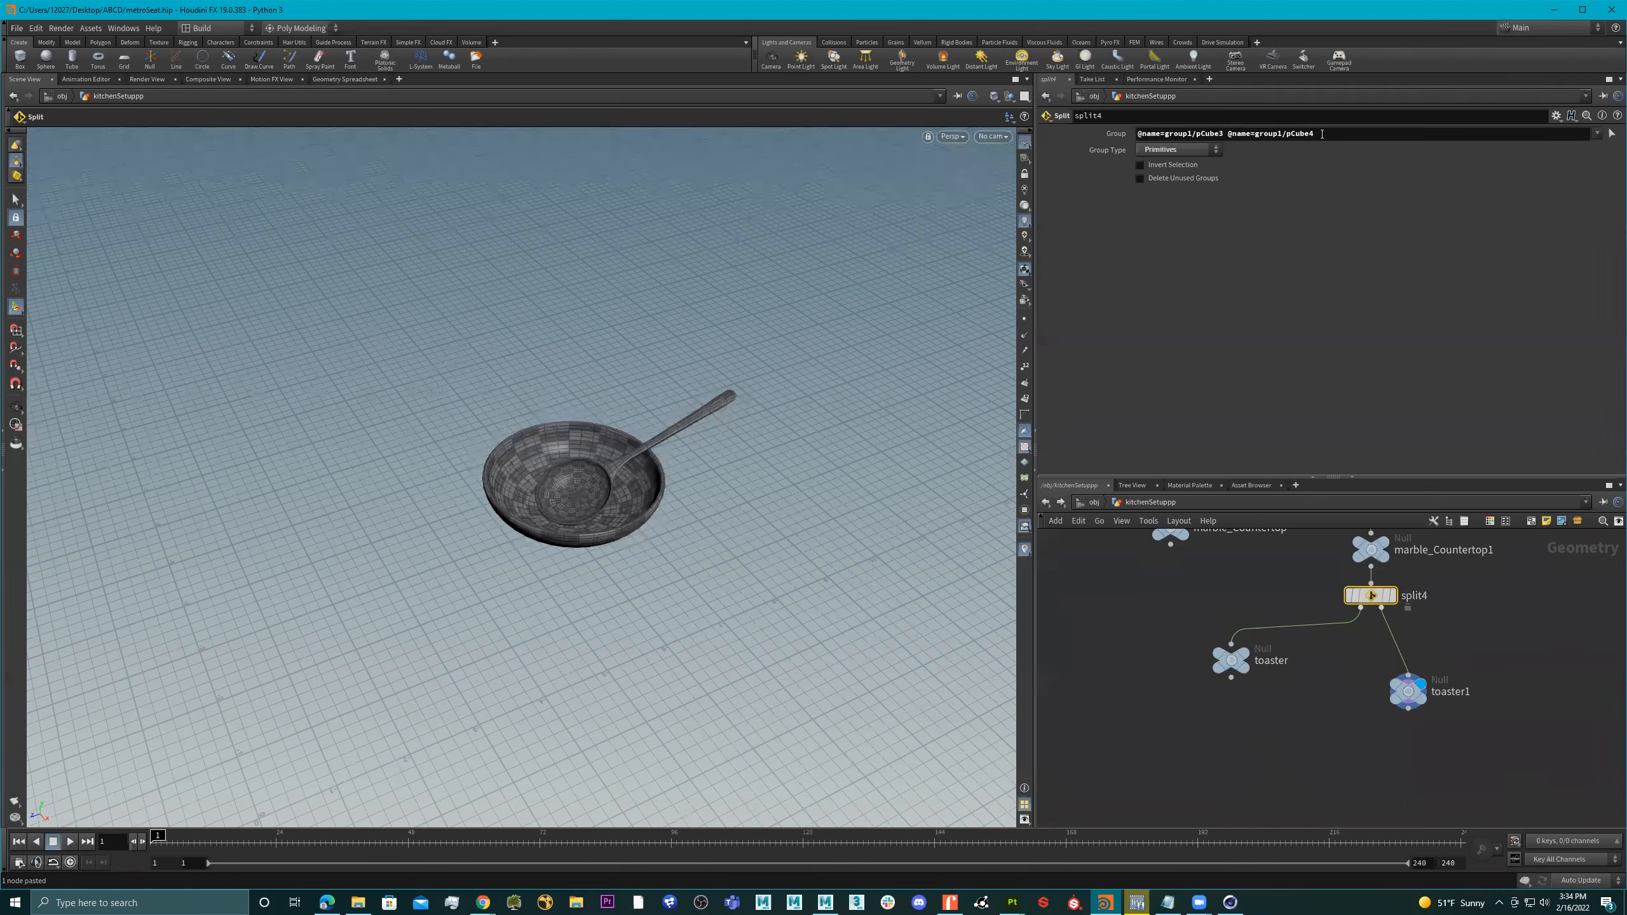
scroll(1426, 689, "up", 2)
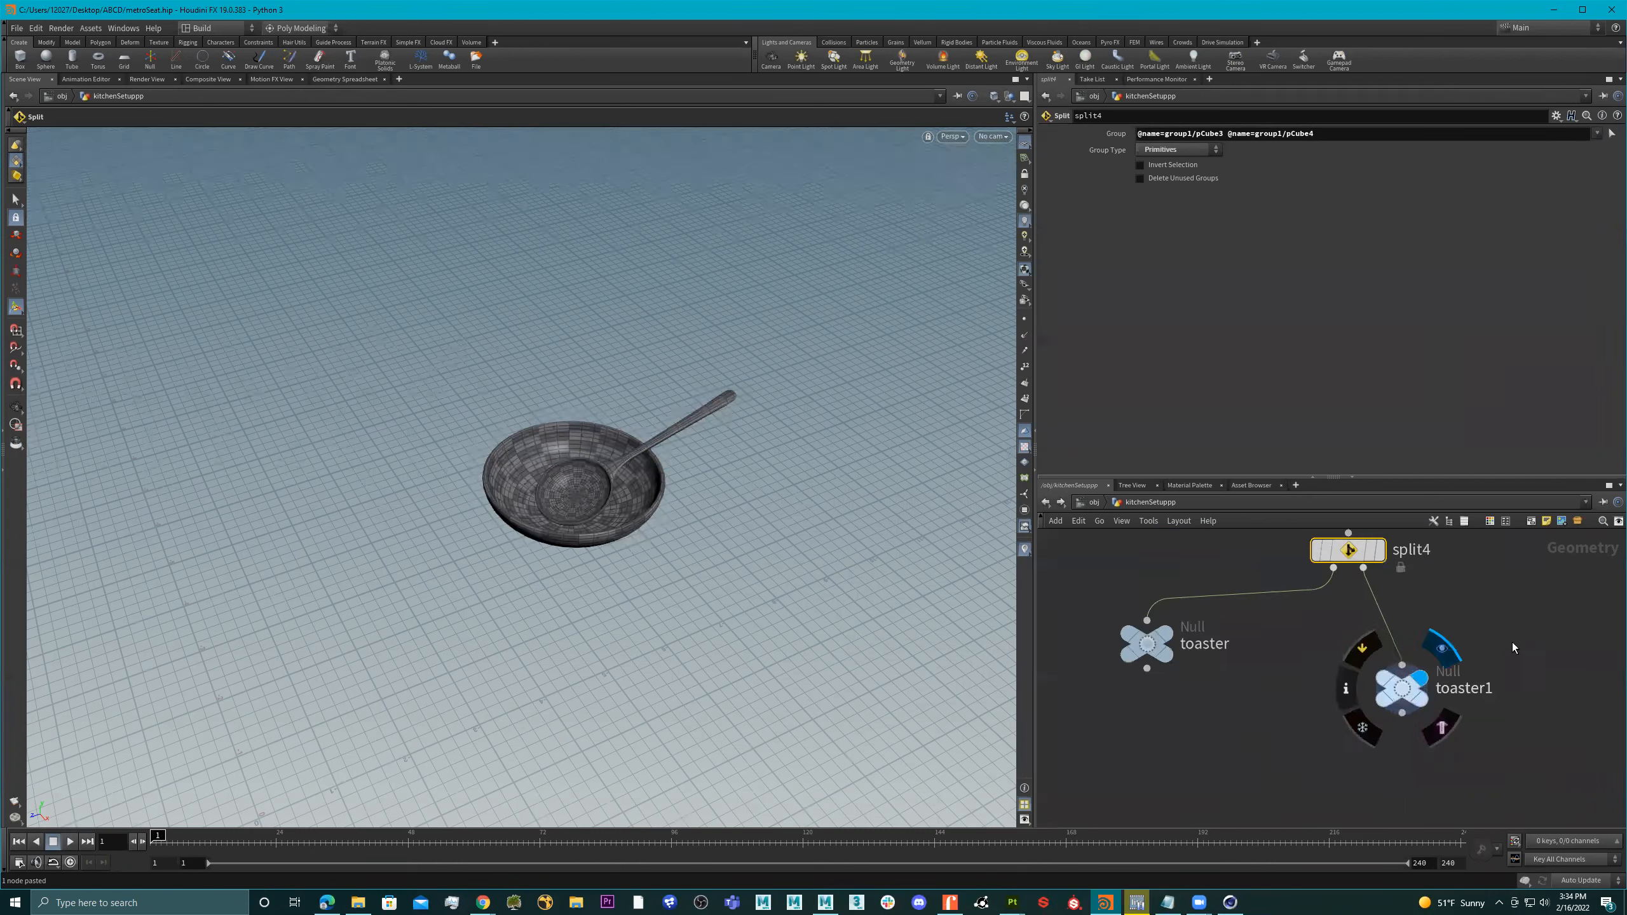
left_click(1402, 692)
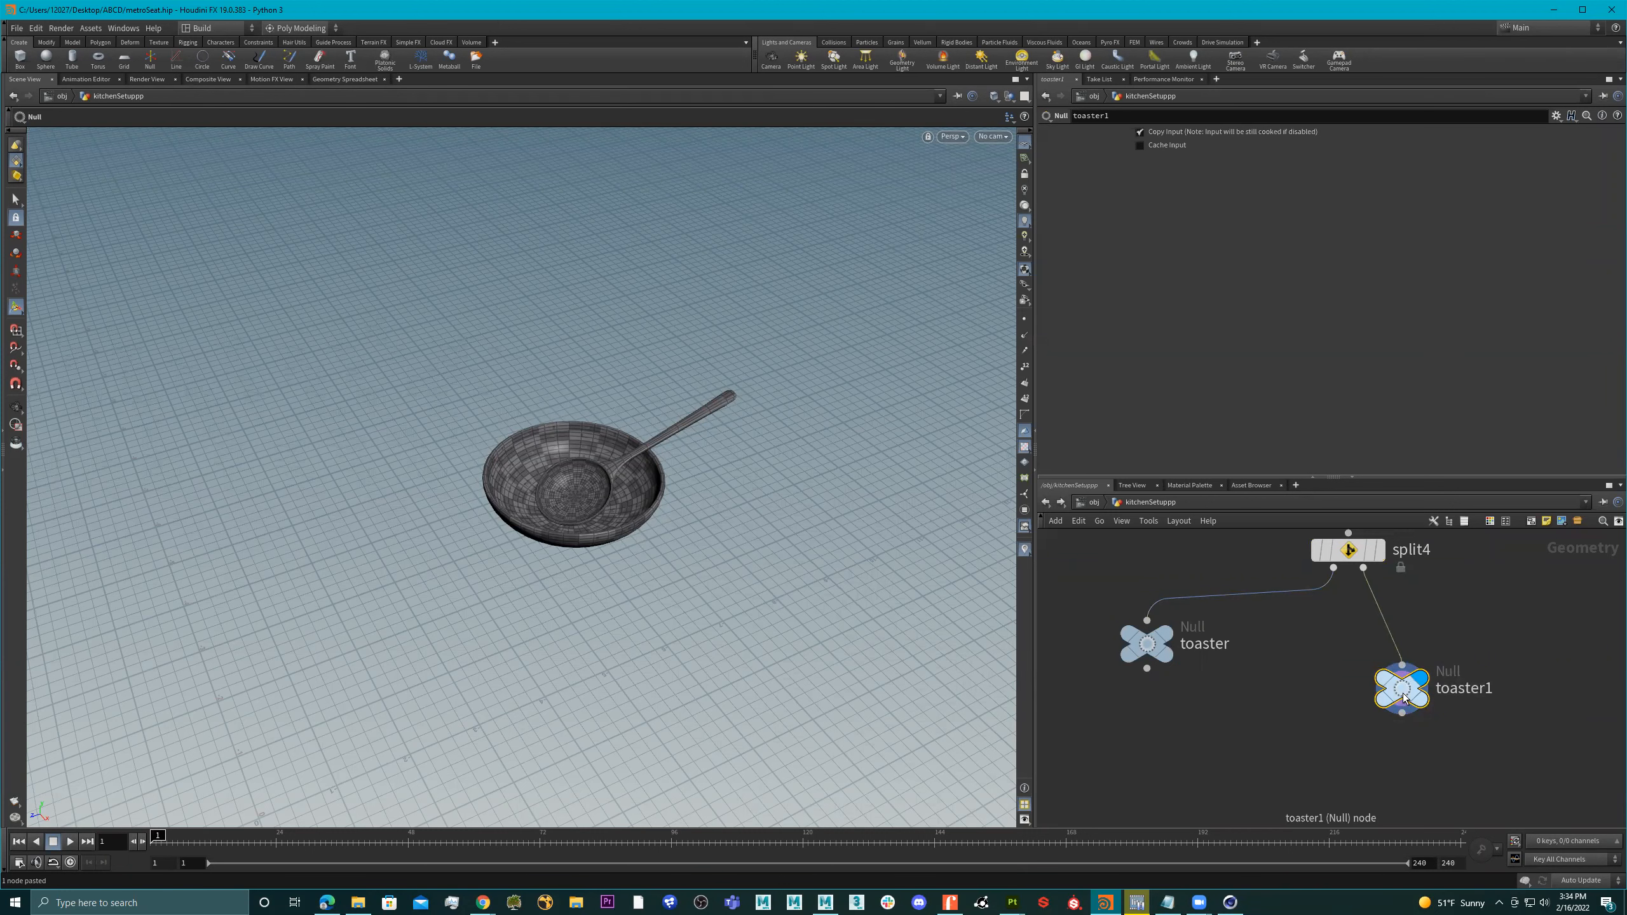
scroll(556, 493, "down", 2)
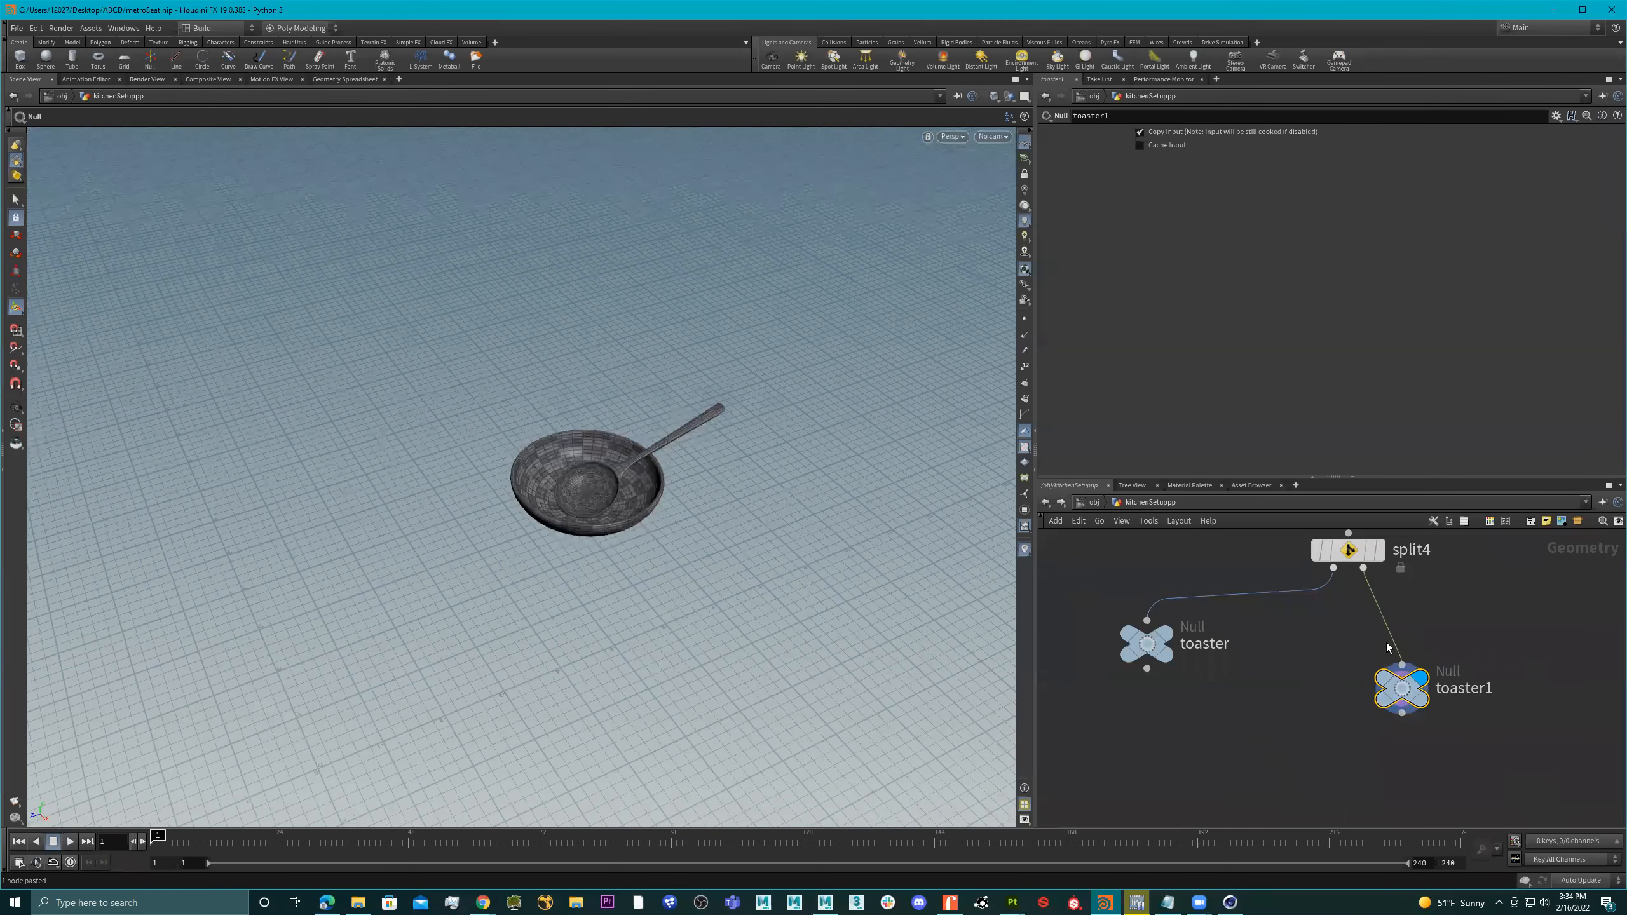
Rename the toaster1 null on the fourth Split node's second output to null
double_click(1455, 688)
type("RF")
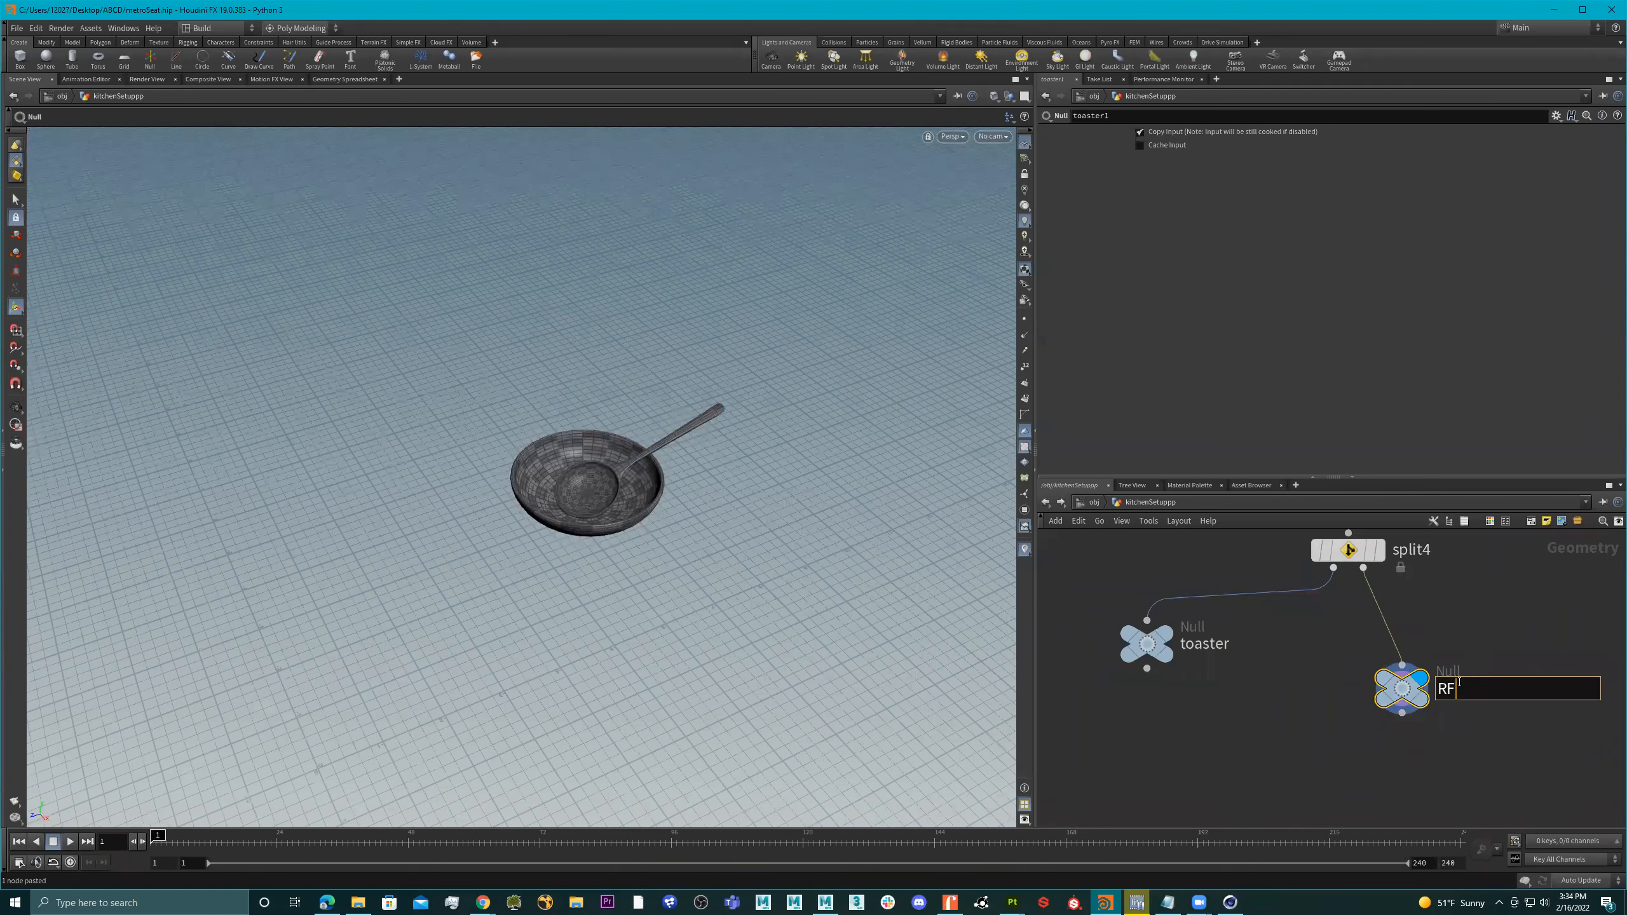
left_click_drag(1459, 690, 1434, 692)
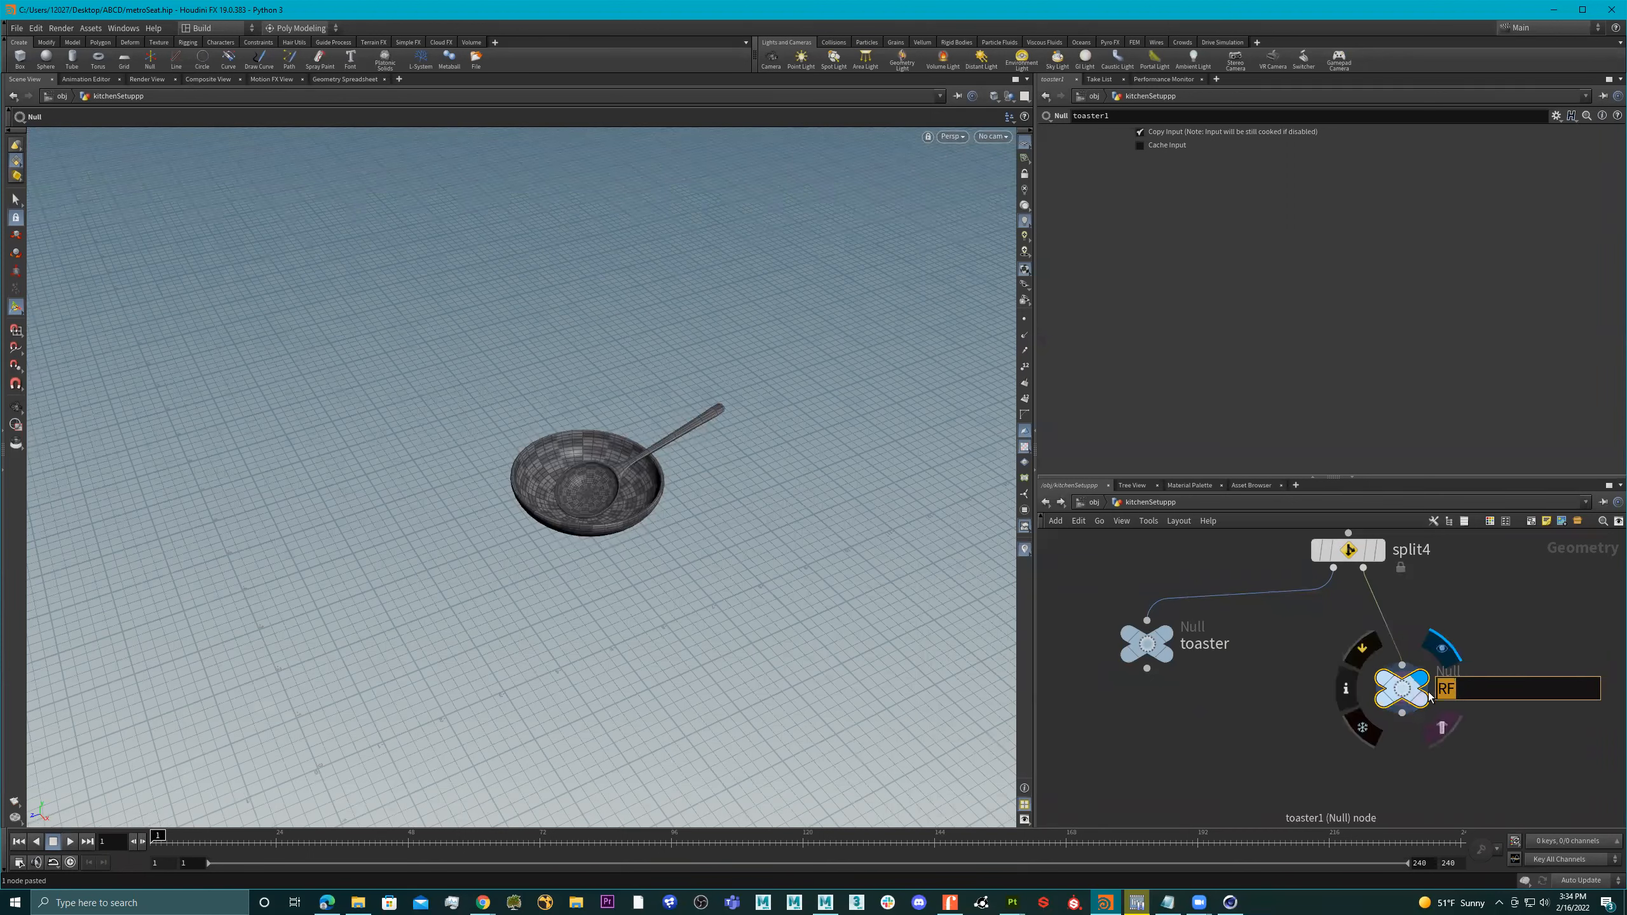
key("Return")
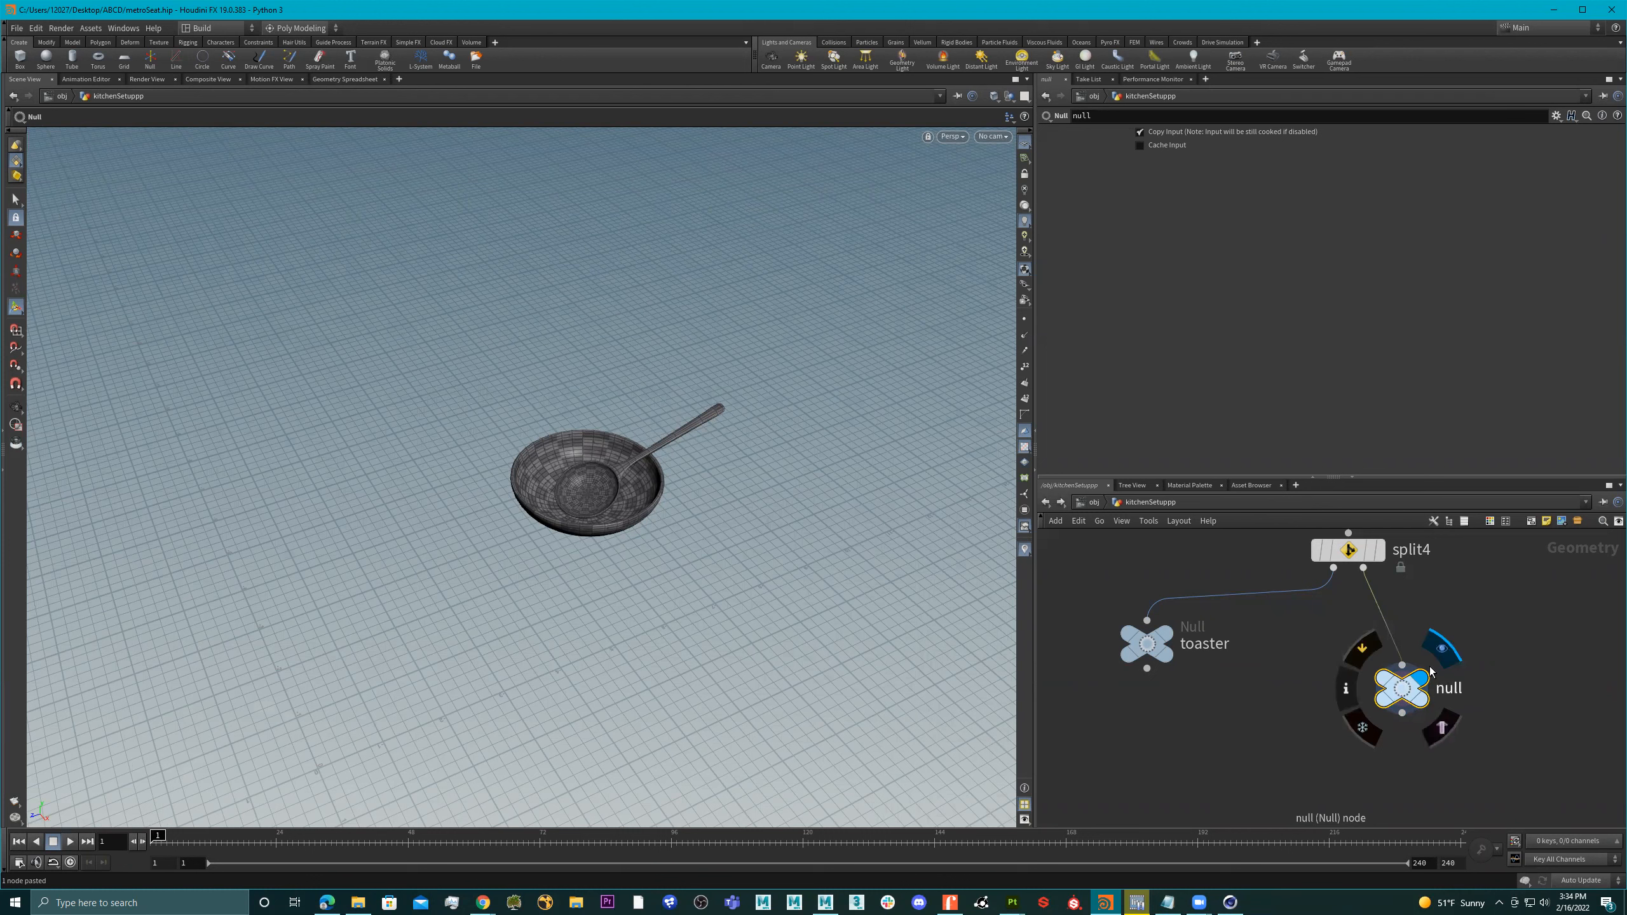
scroll(1456, 670, "down", 3)
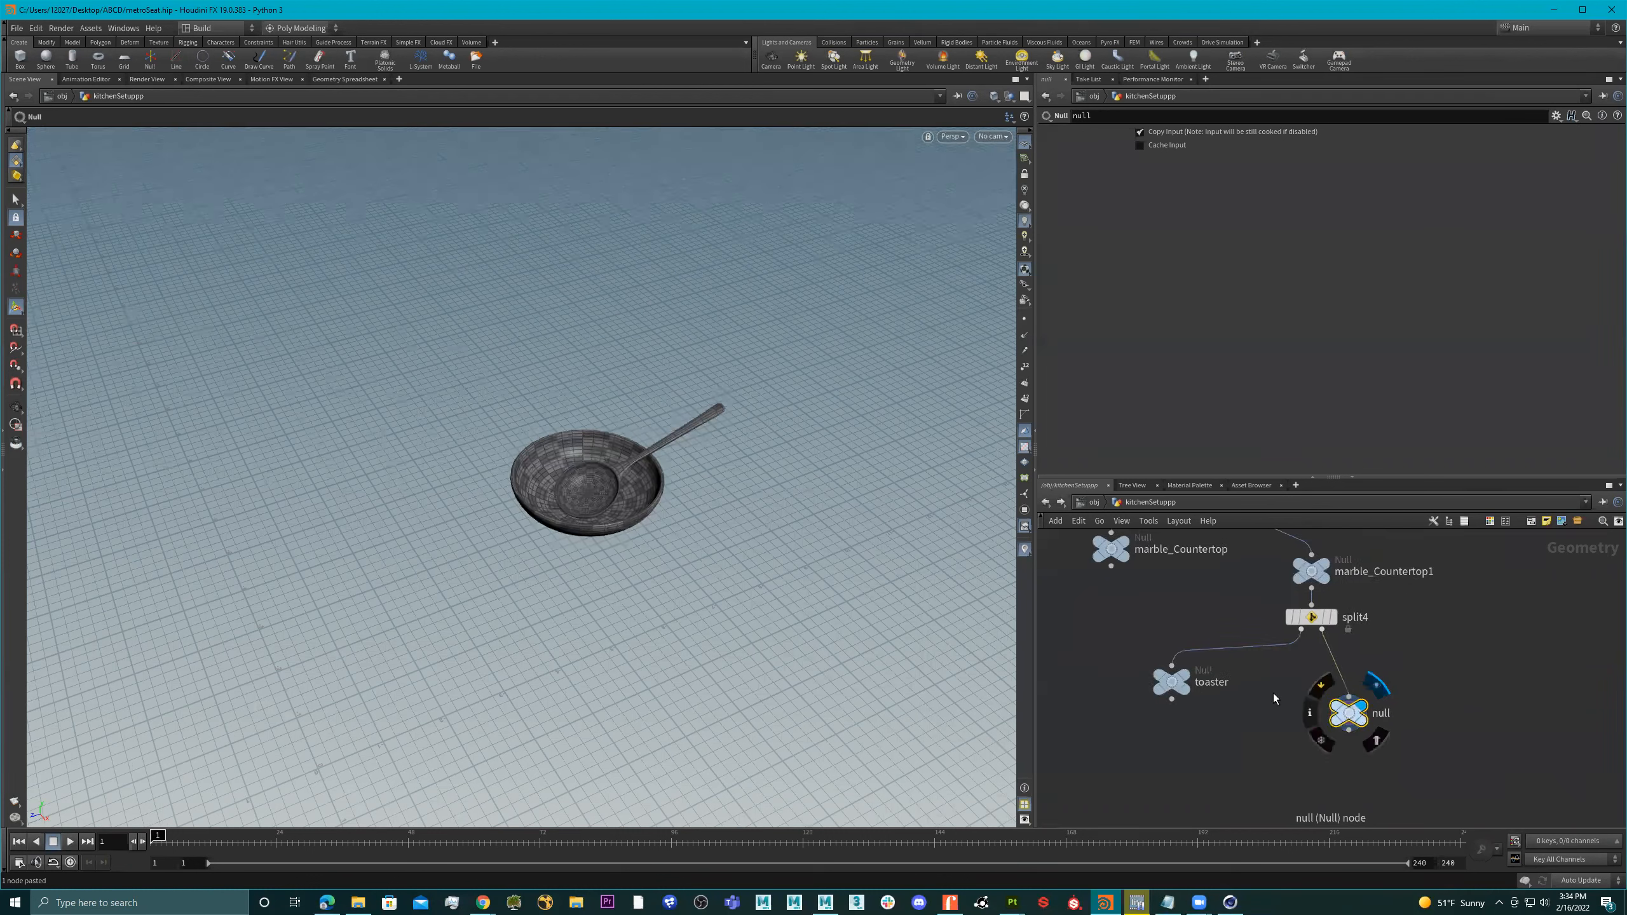
left_click(14, 201)
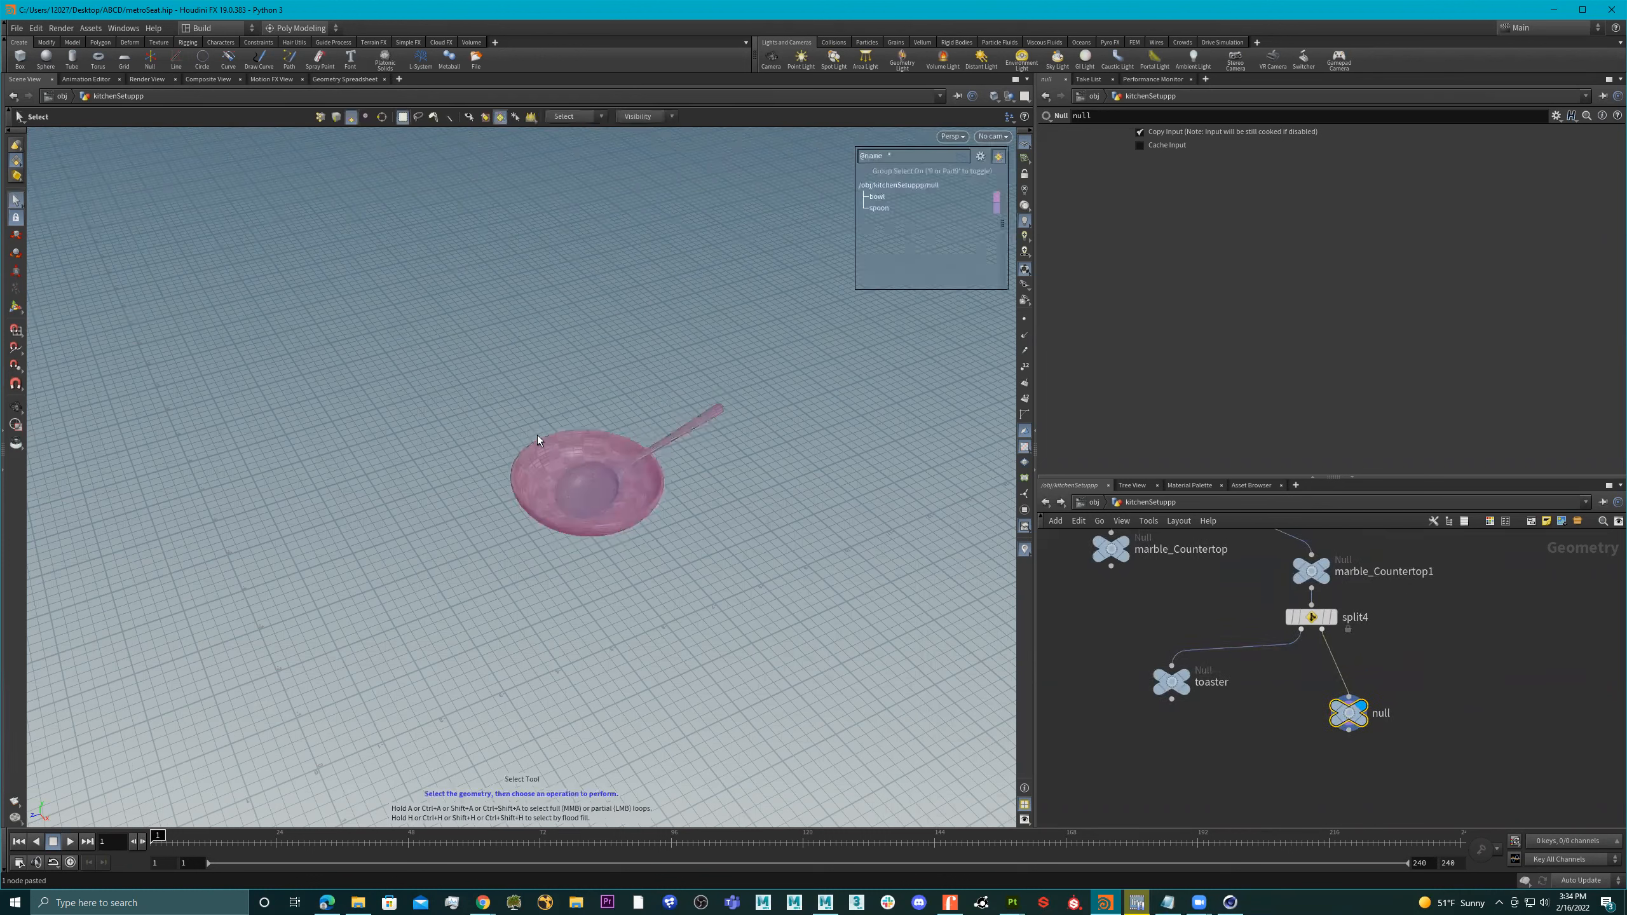
left_click(563, 451)
key("Tab")
type("spli")
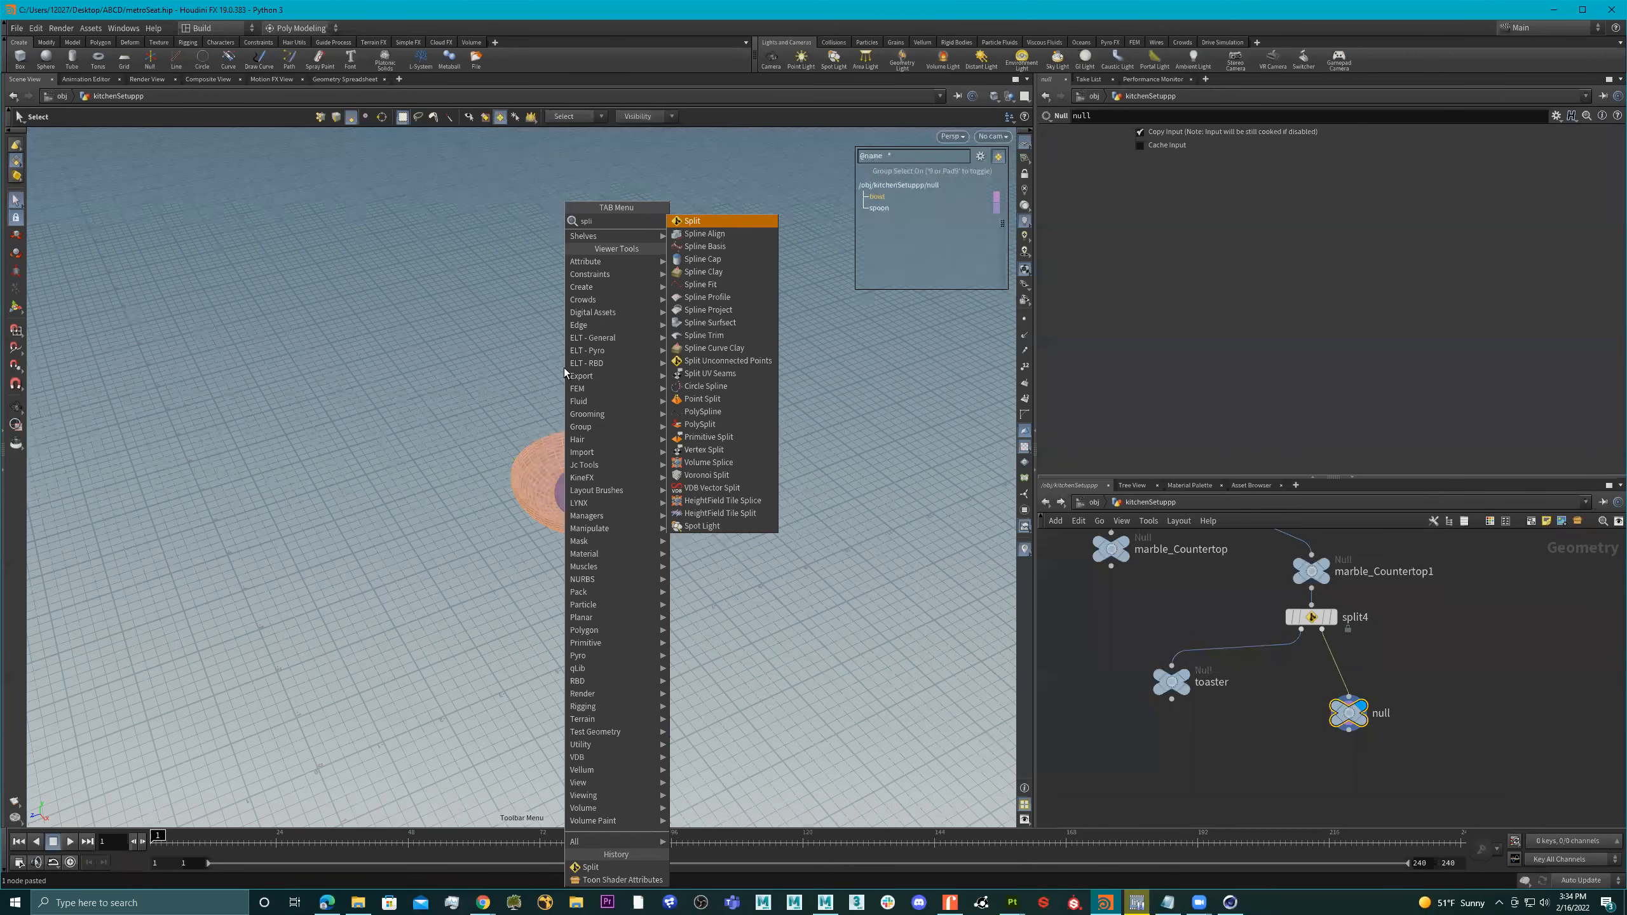
key("Return")
scroll(1405, 667, "down", 2)
middle_click_drag(1378, 664, 1396, 632)
scroll(1395, 633, "up", 2)
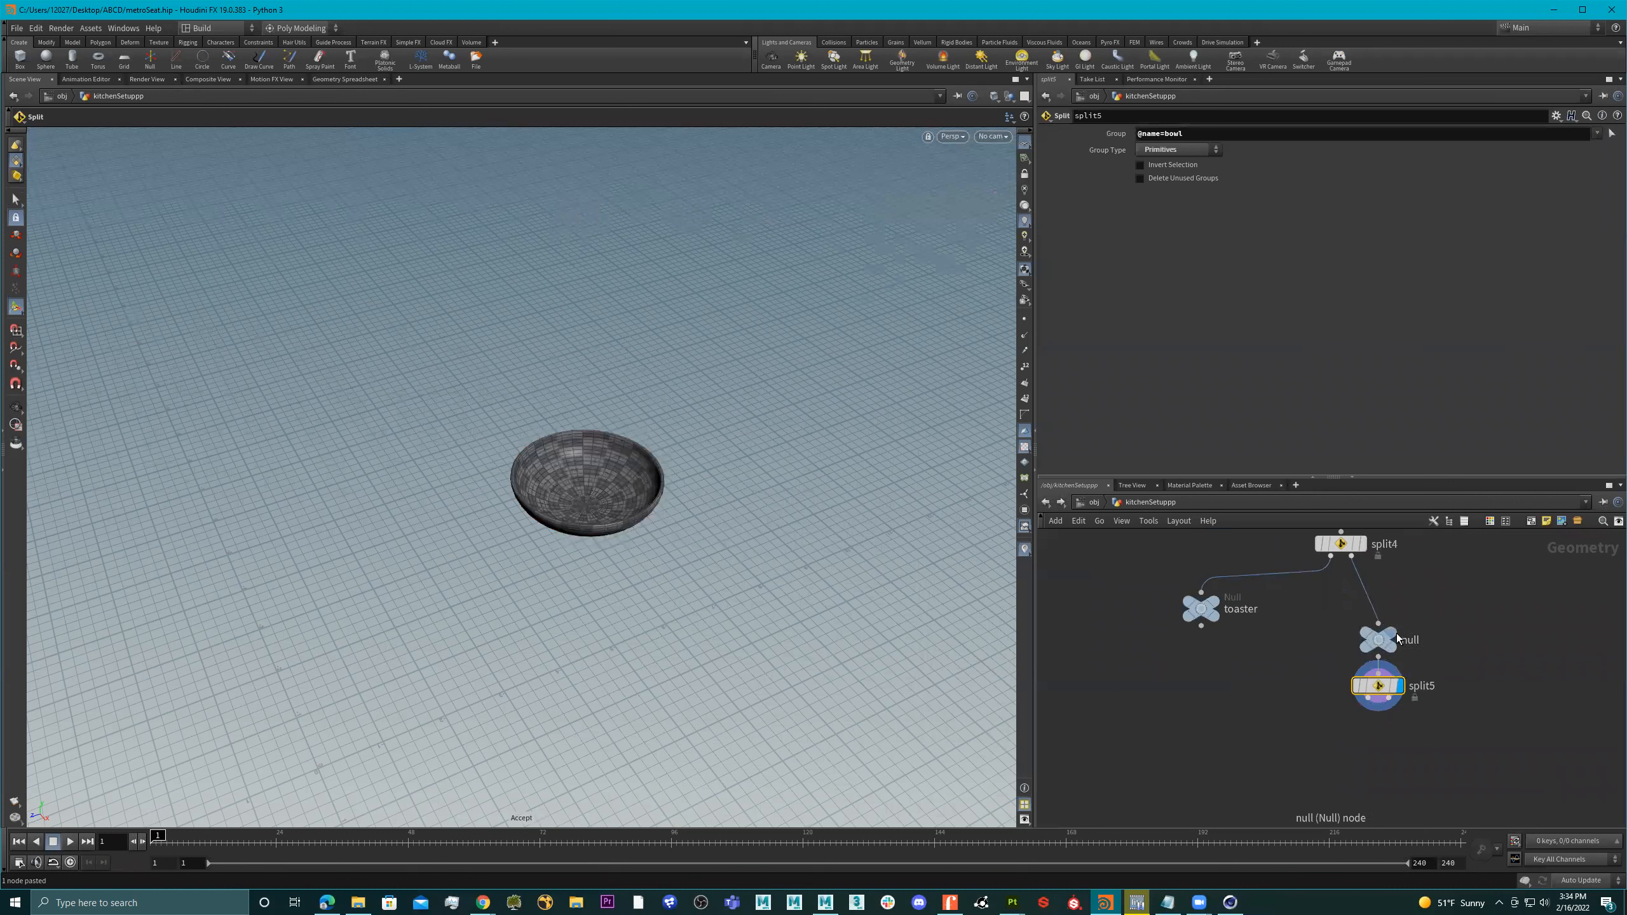
Duplicate the null, wire the copy to the fifth Split node's first output, display it and rename it bowl
left_click_drag(1357, 650, 1232, 770, "alt")
scroll(1291, 733, "up", 2)
left_click_drag(1260, 693, 1400, 684)
left_click(1252, 766)
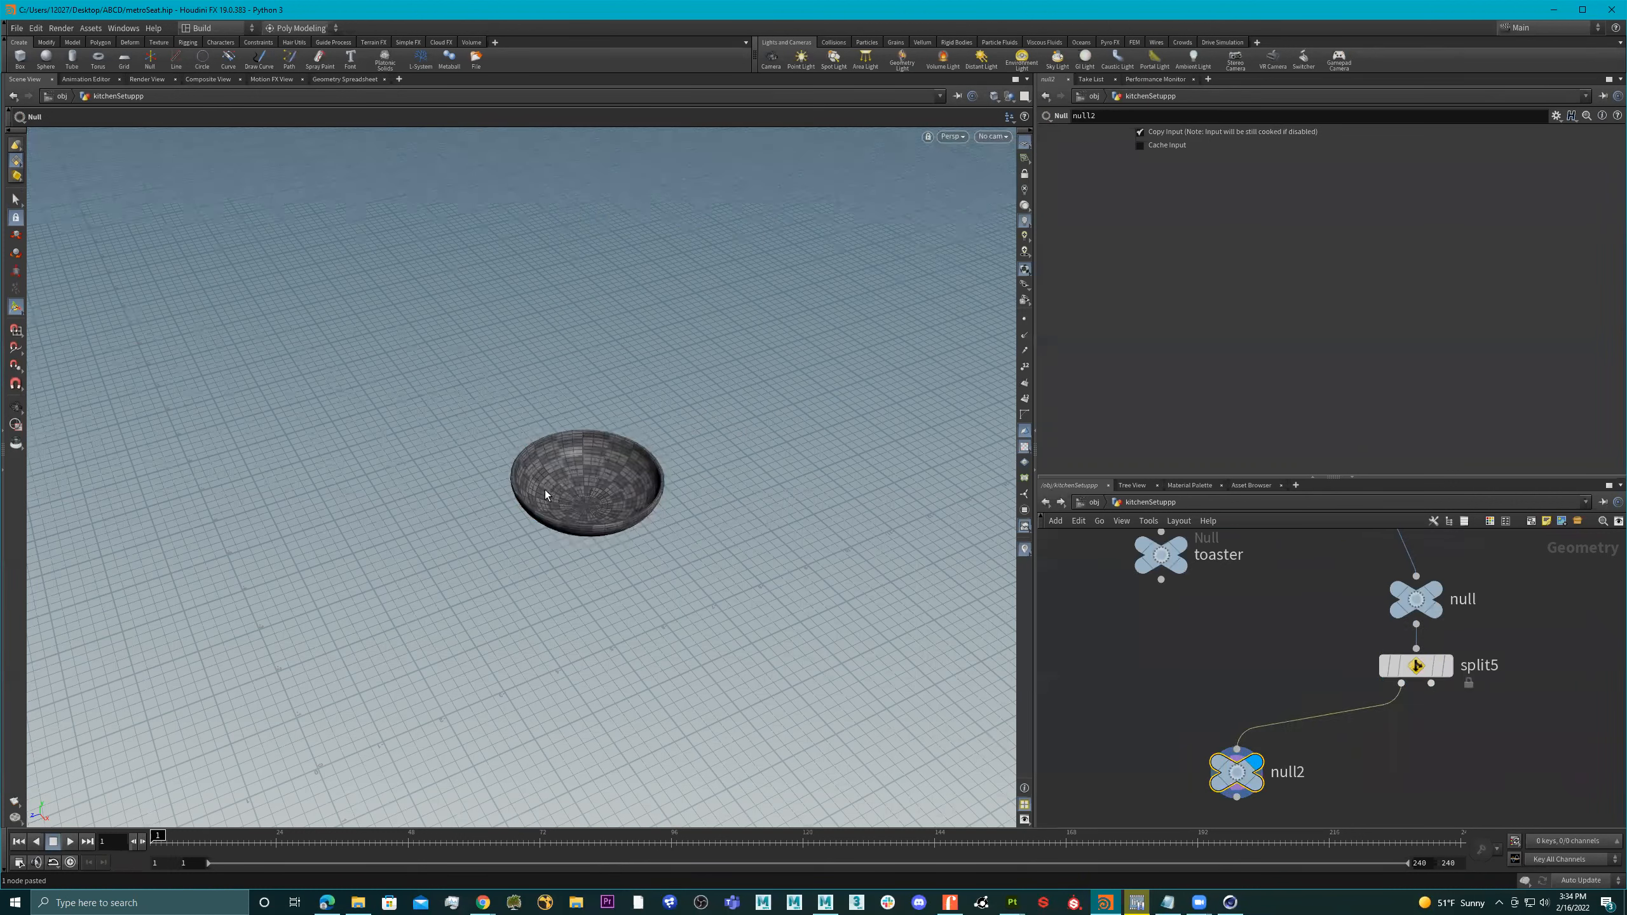
double_click(1293, 769)
type("bc")
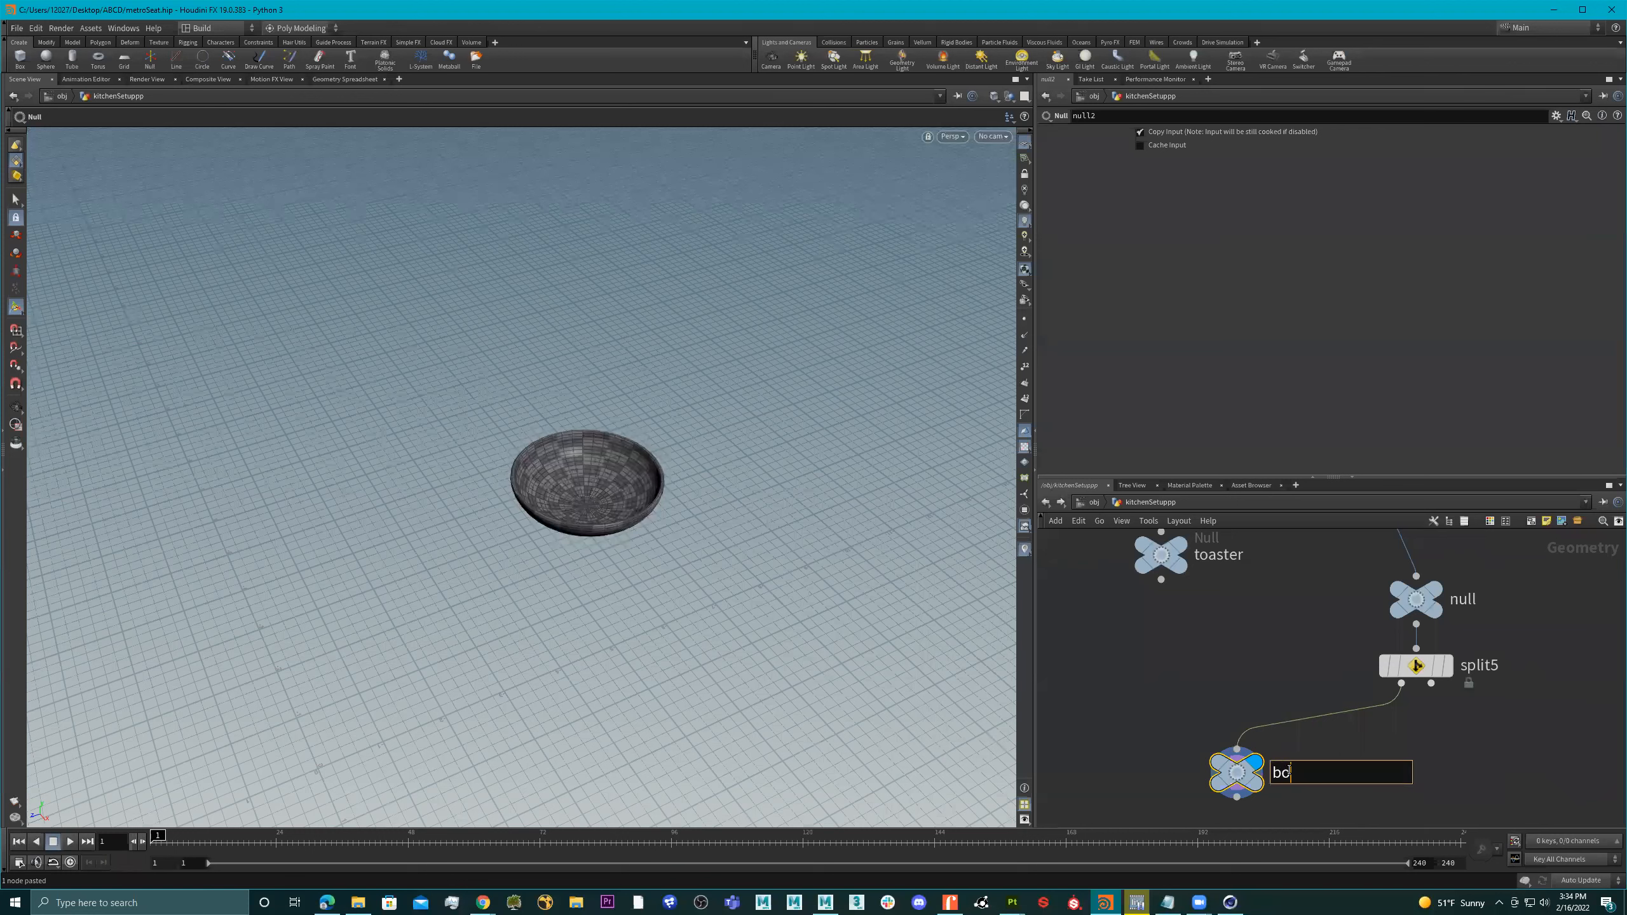
key("Return")
Duplicate the bowl null, wire the copy to the fifth Split node's second output and rename it spoon
scroll(1276, 674, "down", 2)
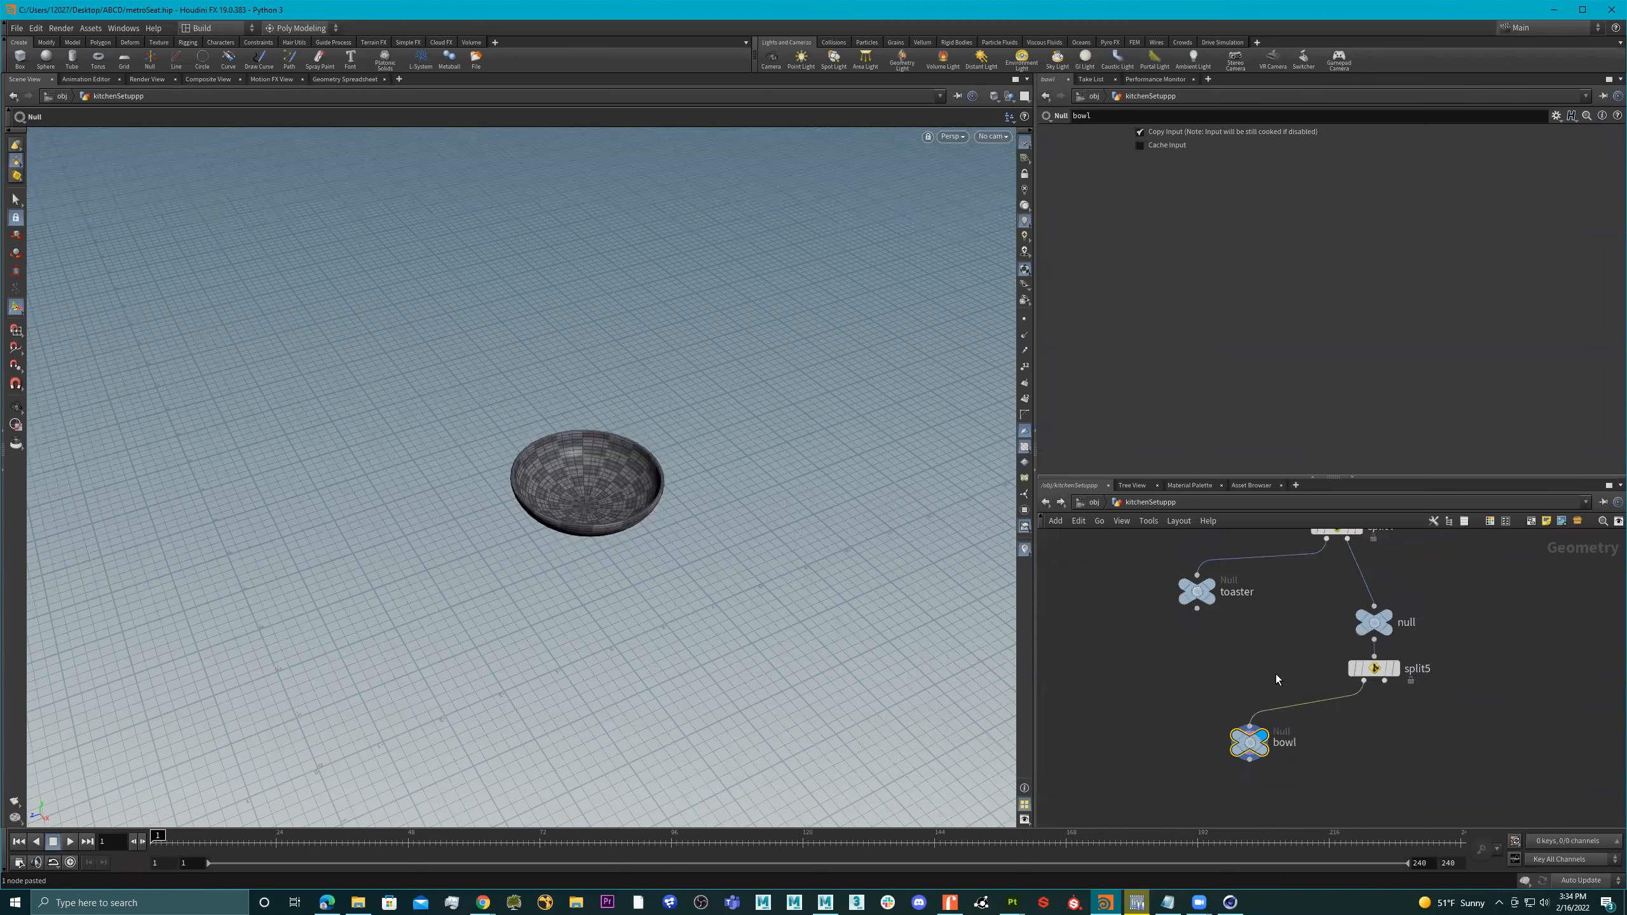
middle_click_drag(1276, 674, 1213, 658)
left_click_drag(1204, 732, 1410, 763, "alt")
scroll(1354, 716, "up", 1)
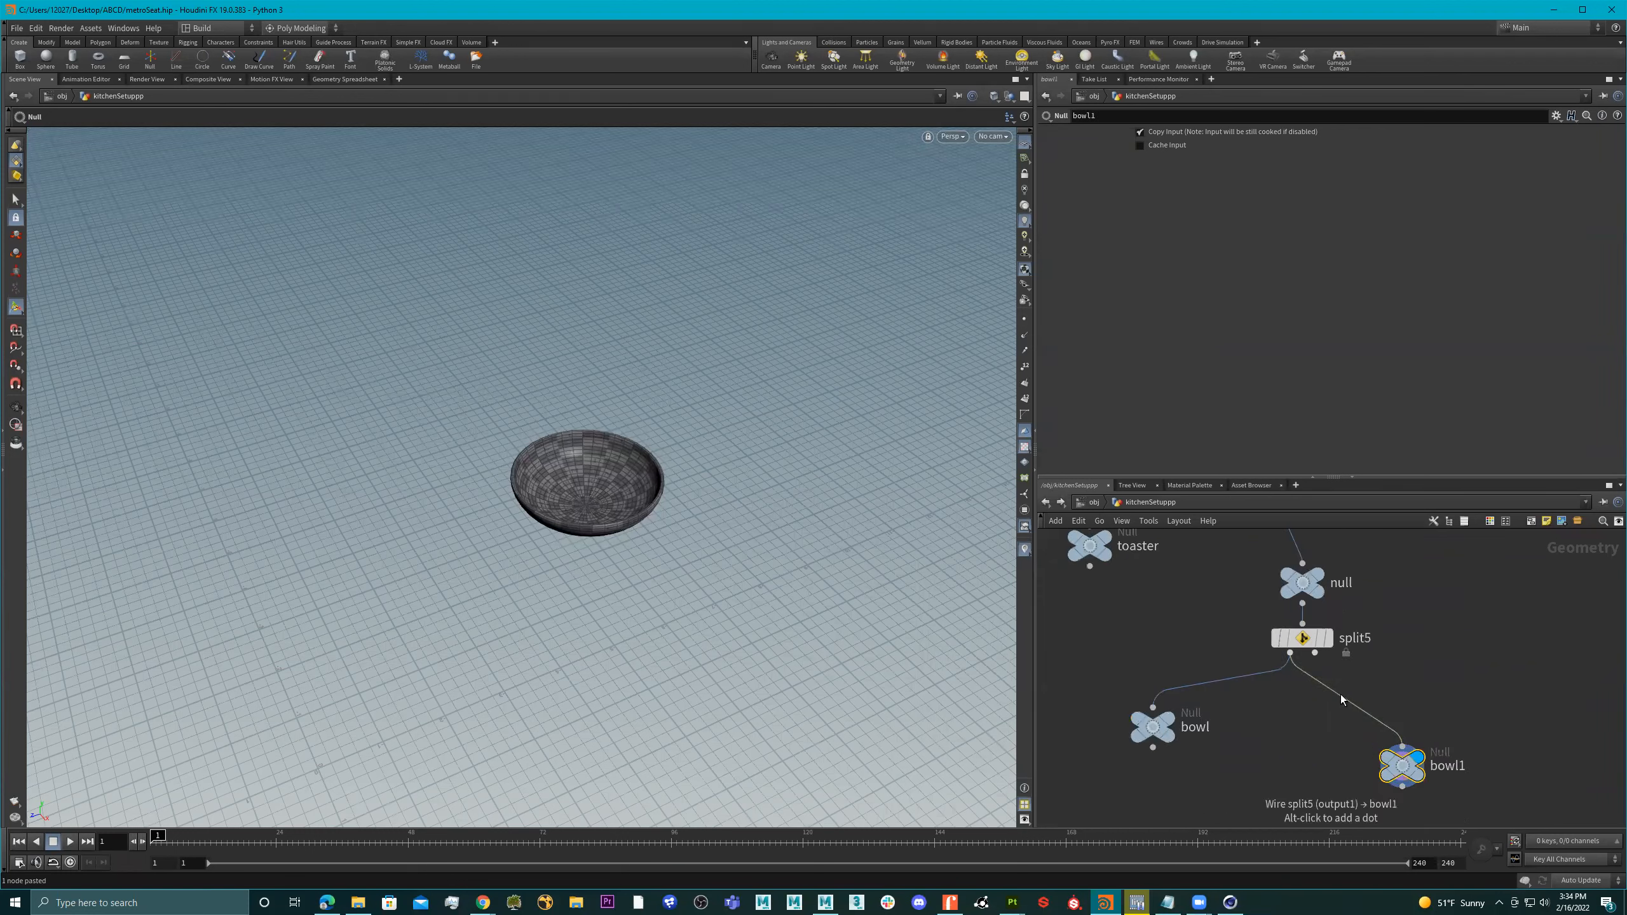
left_click(1403, 746)
left_click(1454, 763)
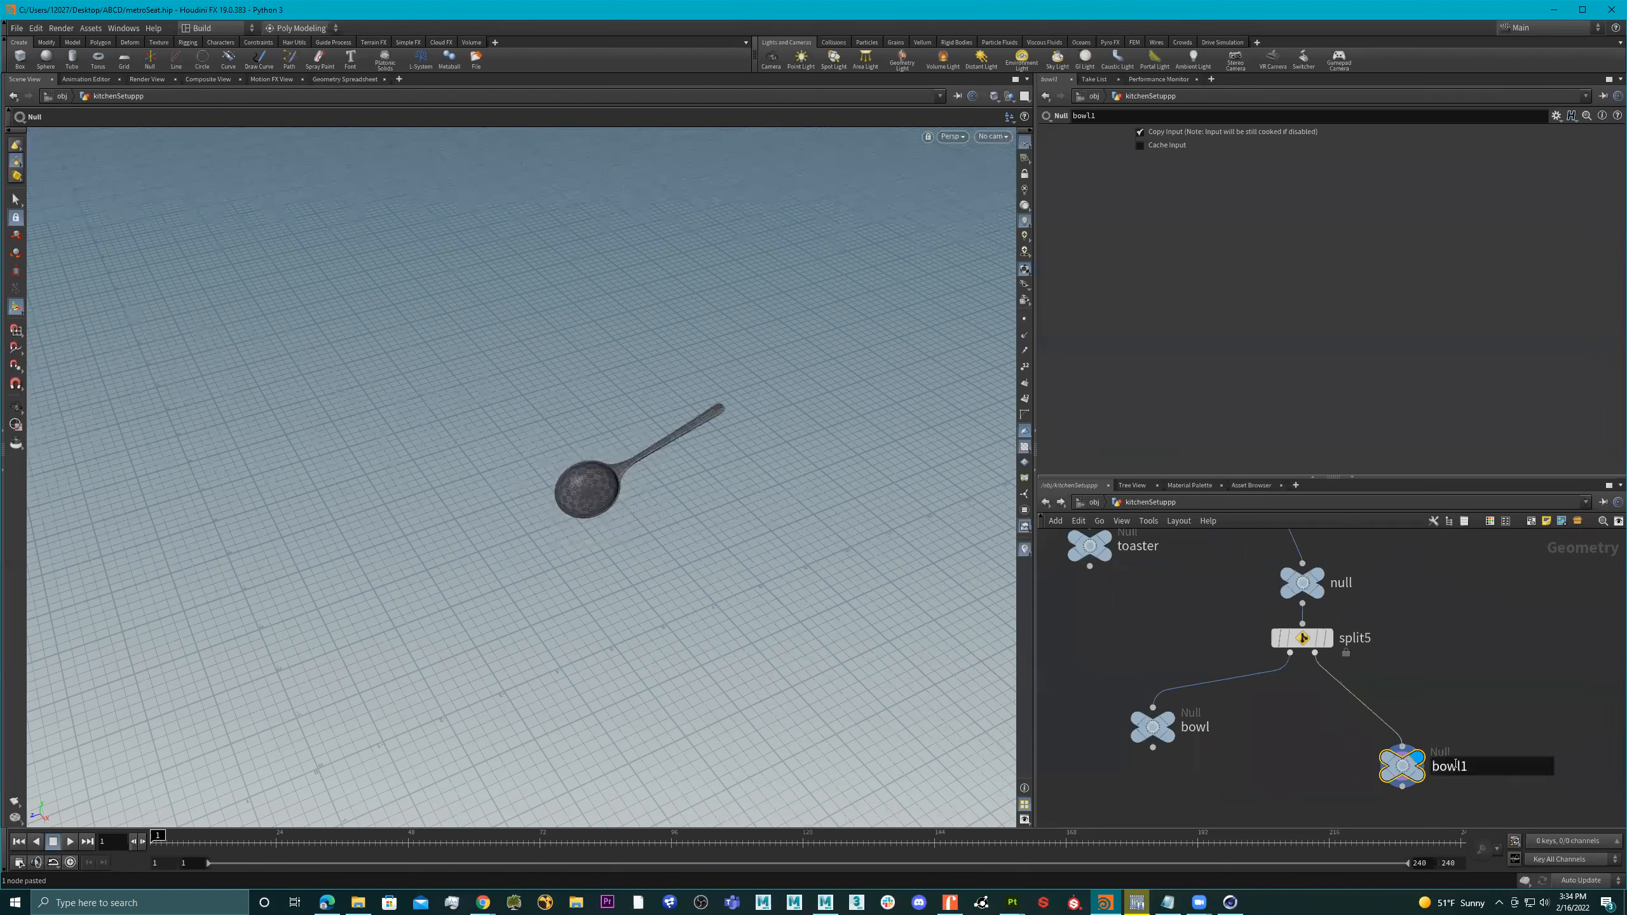
type("spoon")
key("Return")
Display the floor null and the islandBlock null in turn to check their geometry
scroll(1434, 667, "down", 5)
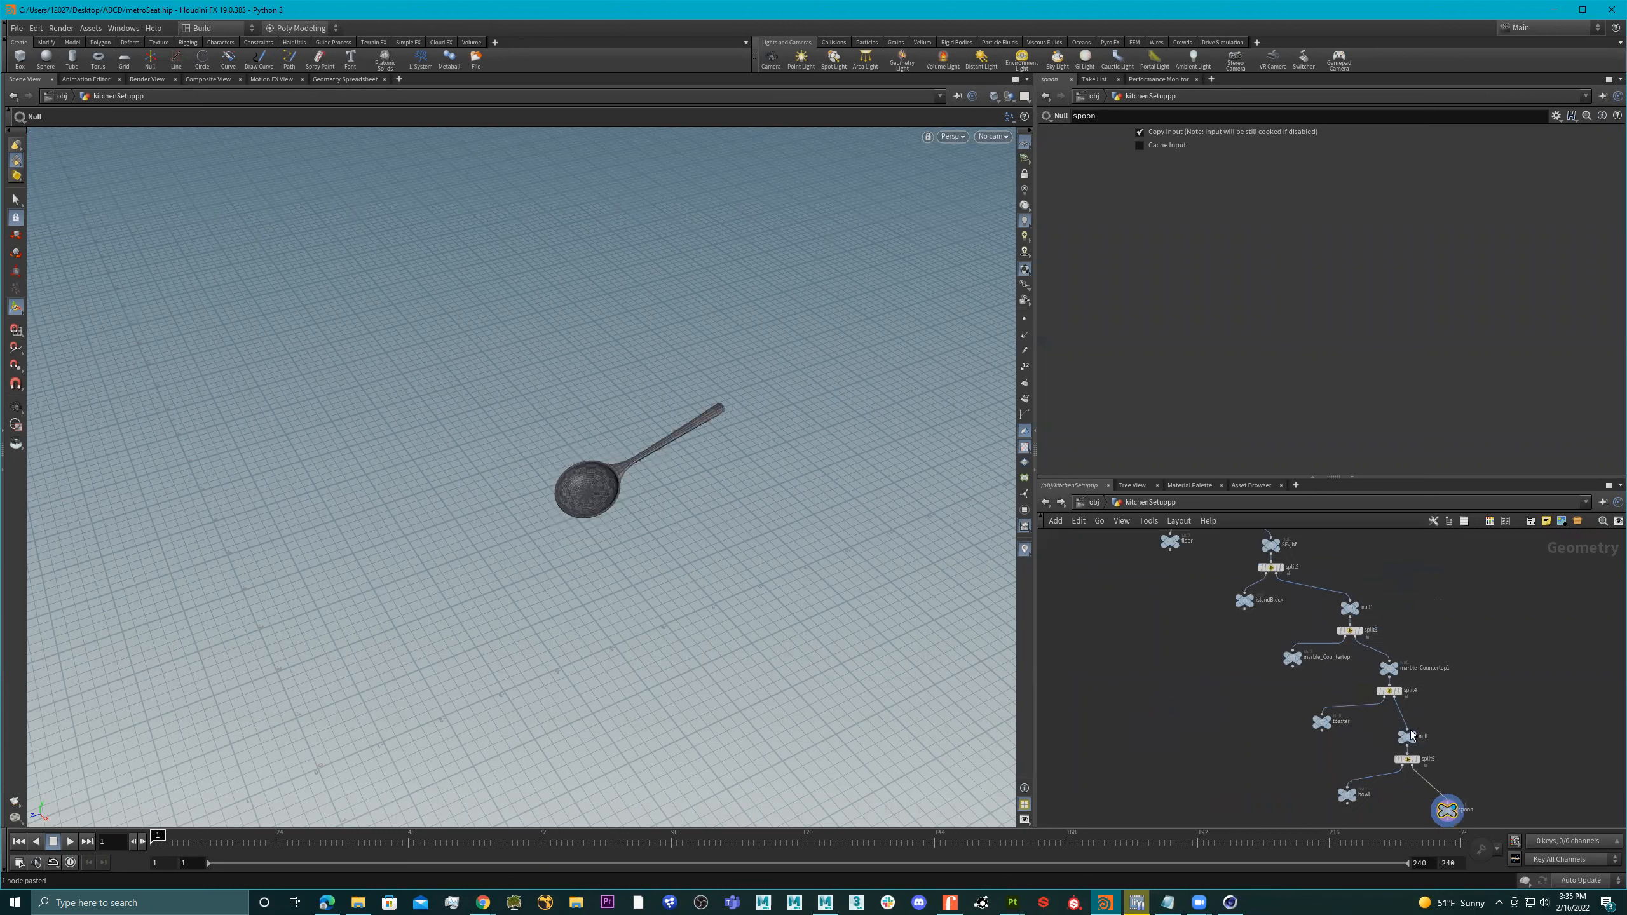
scroll(1222, 588, "up", 3)
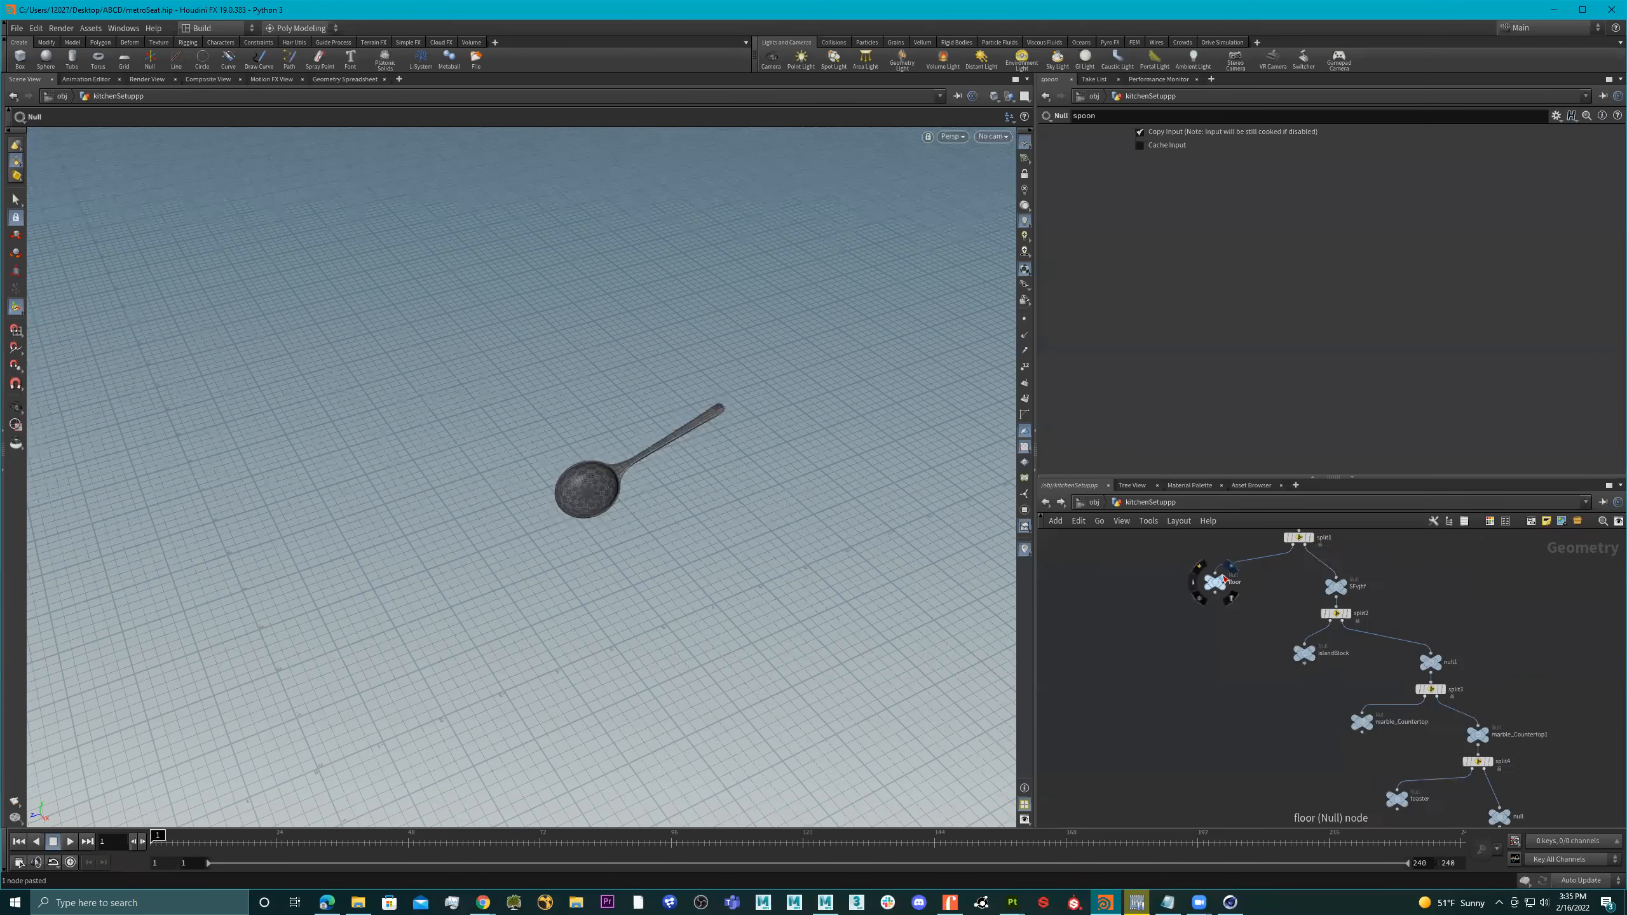
left_click(1212, 587)
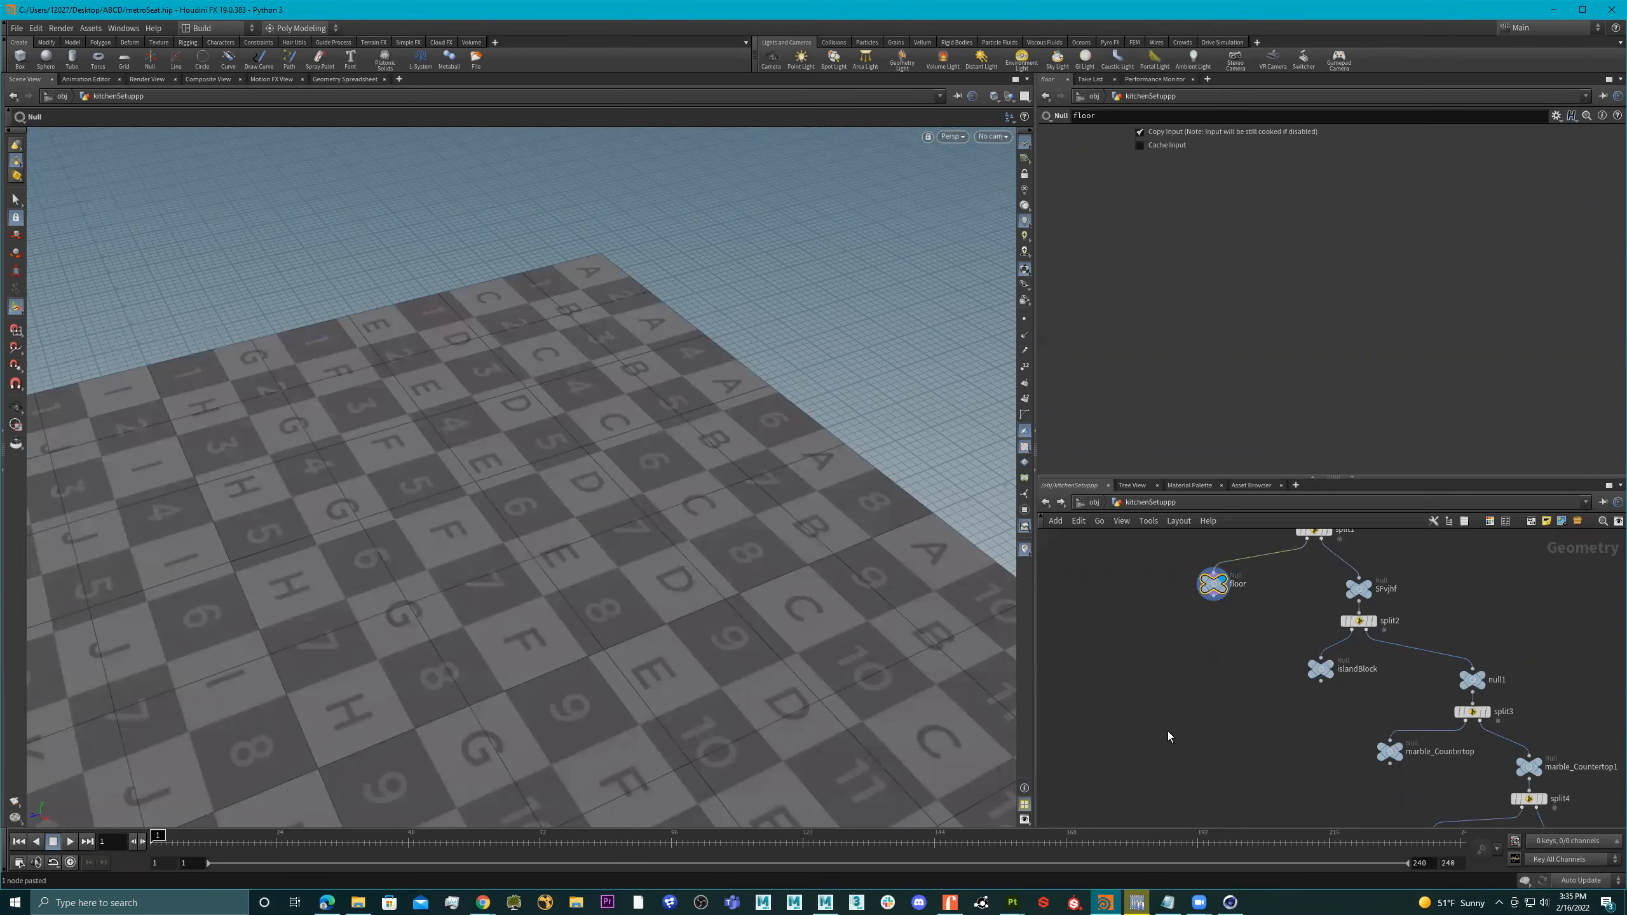
left_click(1304, 667)
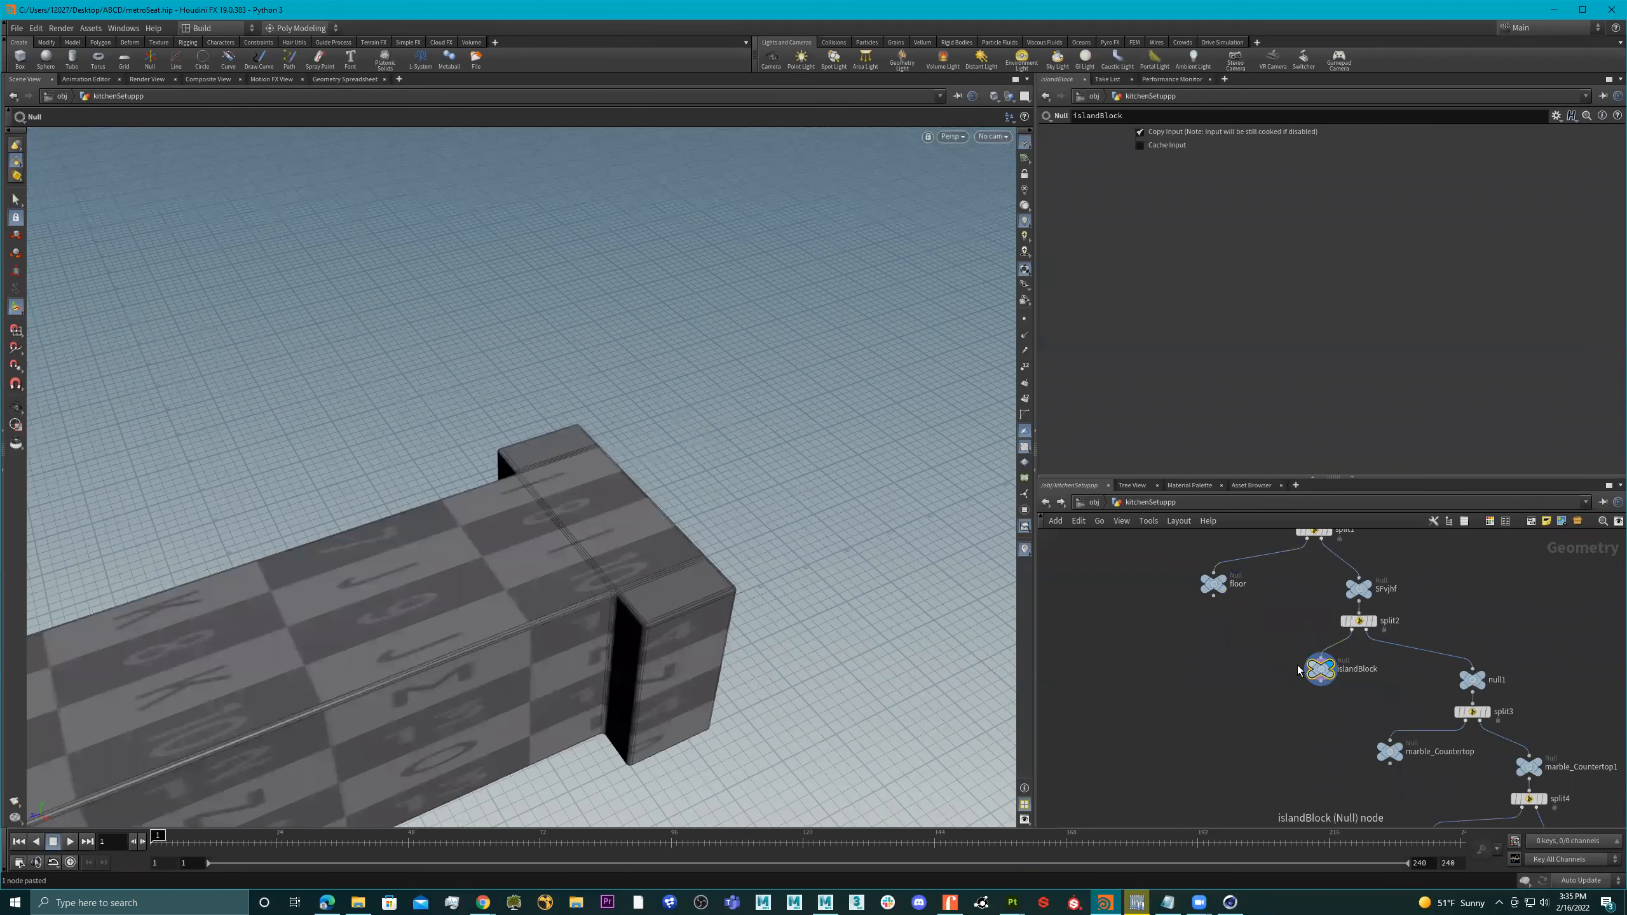
Move the floor, islandBlock and marble_Countertop nulls down into one row below the Split chain
scroll(1281, 673, "down", 4)
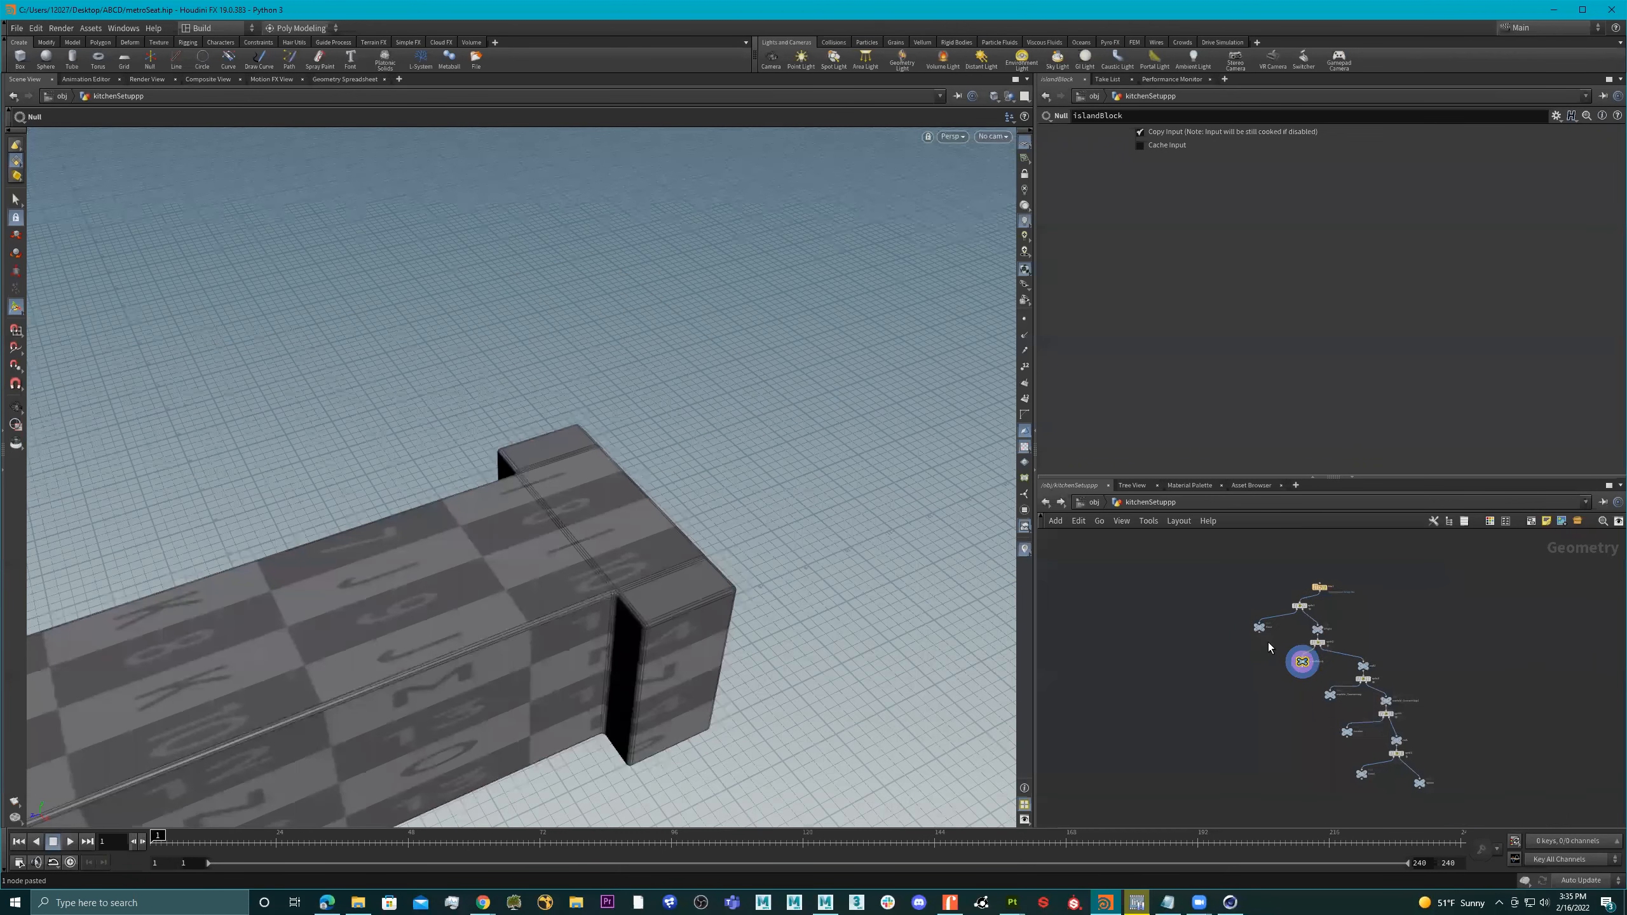
scroll(1260, 628, "up", 3)
left_click_drag(1242, 593, 1240, 763)
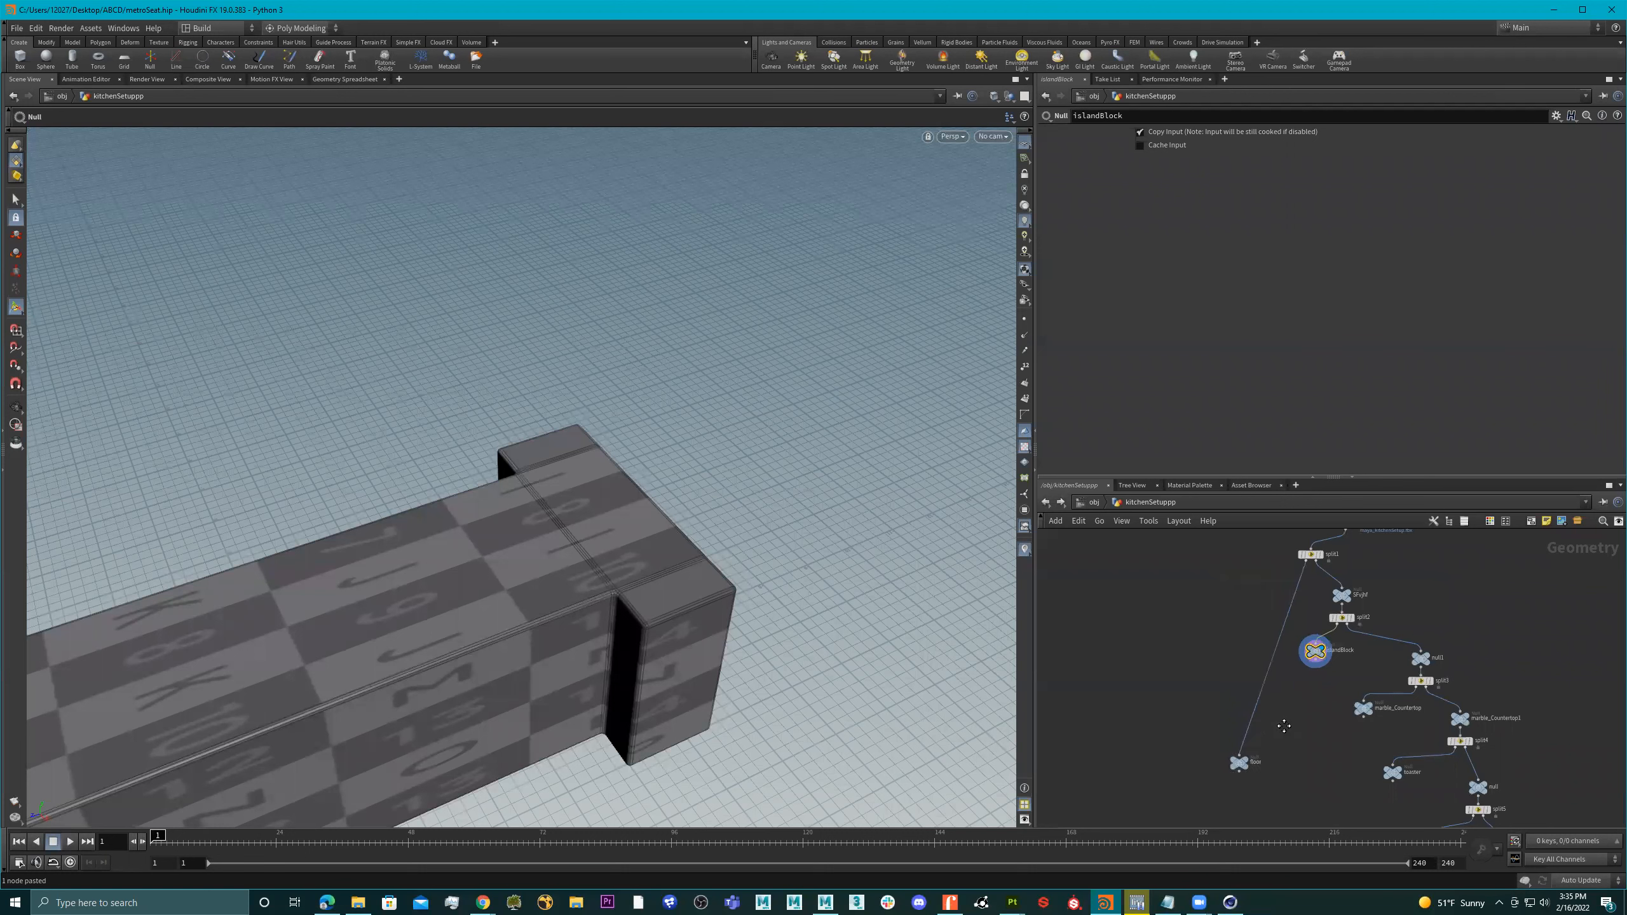
middle_click_drag(1282, 727, 1267, 545)
left_click_drag(1233, 584, 1189, 664)
scroll(1248, 682, "down", 4)
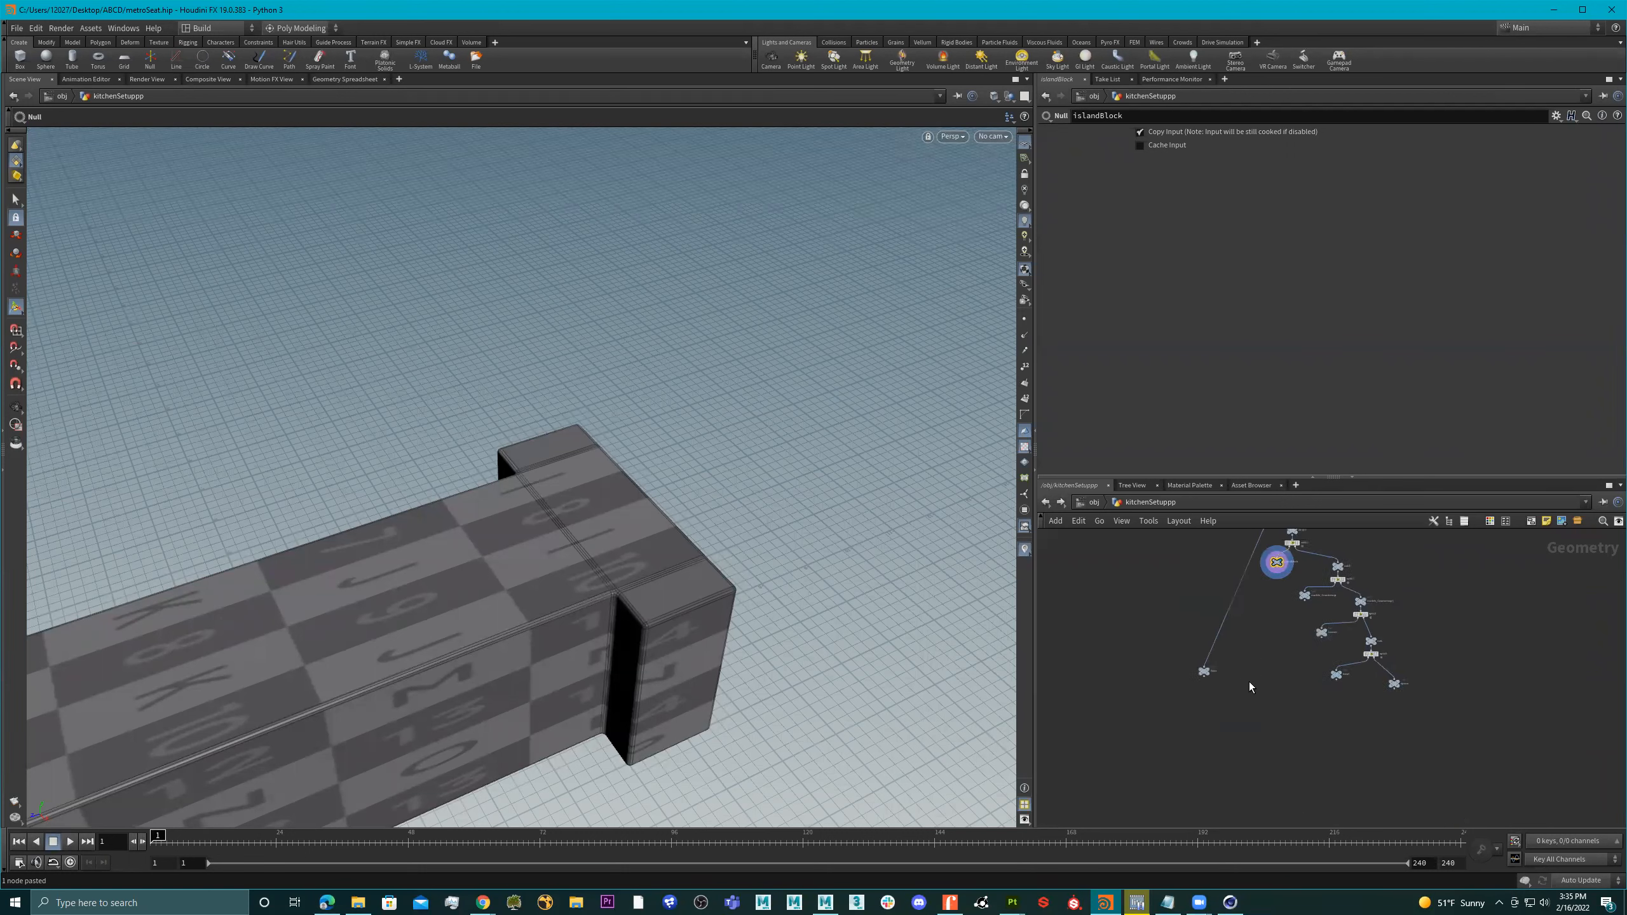
middle_click_drag(1248, 682, 1246, 701)
left_click_drag(1274, 582, 1253, 690)
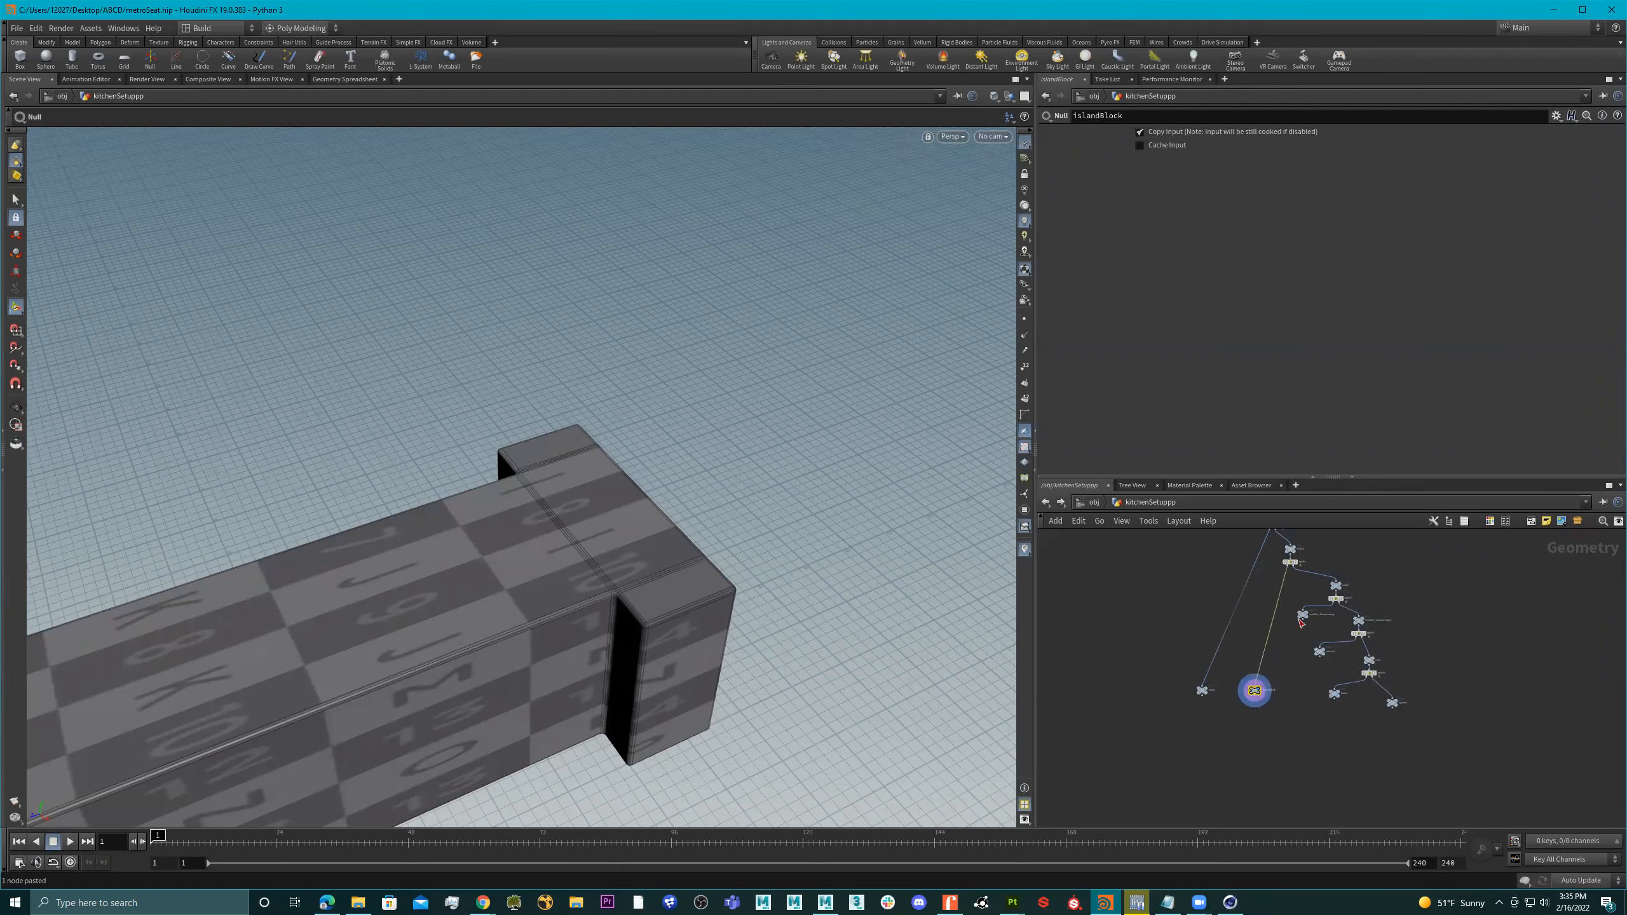
left_click_drag(1302, 617, 1293, 690)
Shift the fifth Split branch farther aside and place the toaster null in line with the marble_Countertop null
mouse_move(1408, 671)
left_mouse_down()
mouse_move(1357, 727)
mouse_move(1348, 712)
mouse_move(1437, 666)
left_mouse_up()
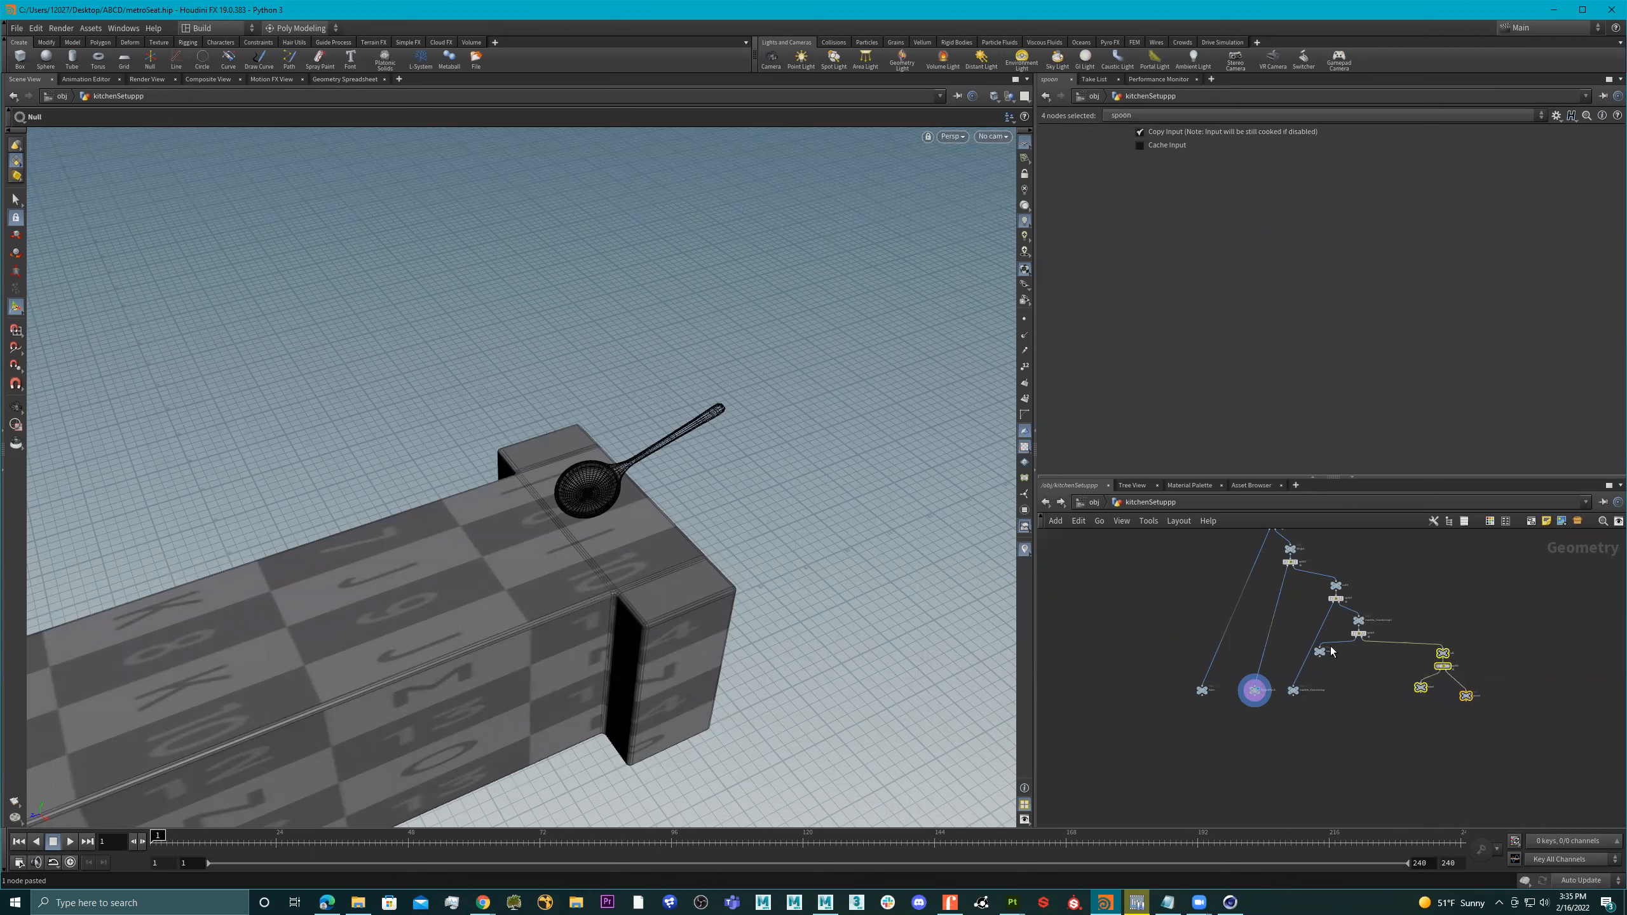
scroll(1347, 684, "up", 3)
left_click_drag(1332, 673, 1362, 747)
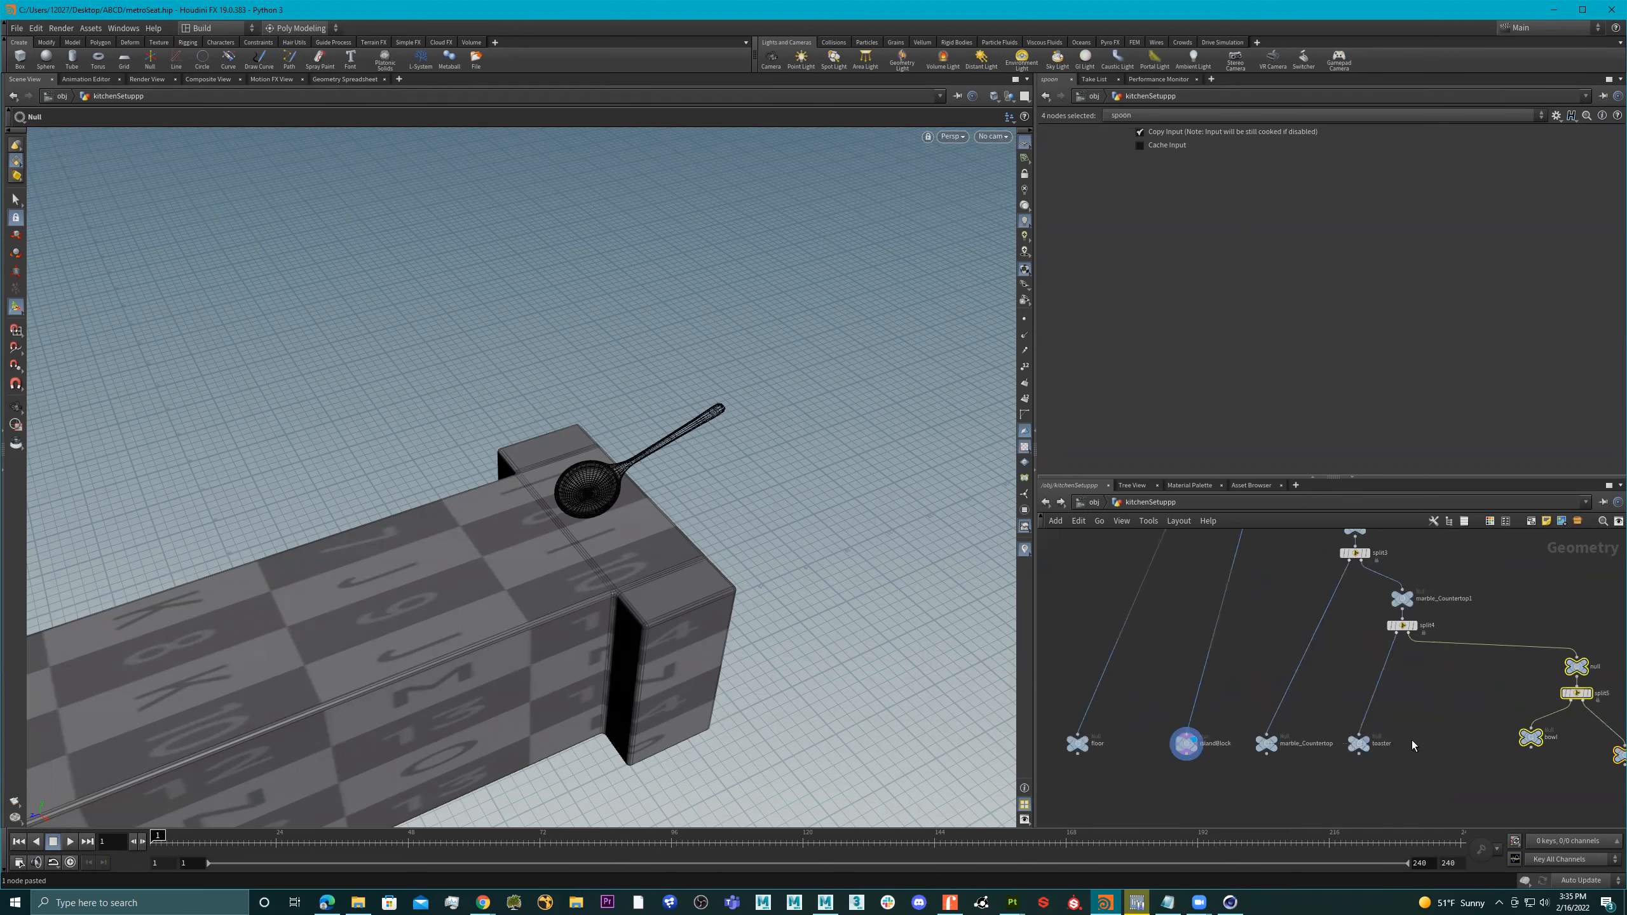
Line up the bowl and spoon nulls next to the toaster null in the same row
middle_click_drag(1530, 753, 1455, 726)
scroll(1456, 727, "up", 1)
scroll(1457, 730, "up", 1)
left_click_drag(1457, 712, 1427, 722)
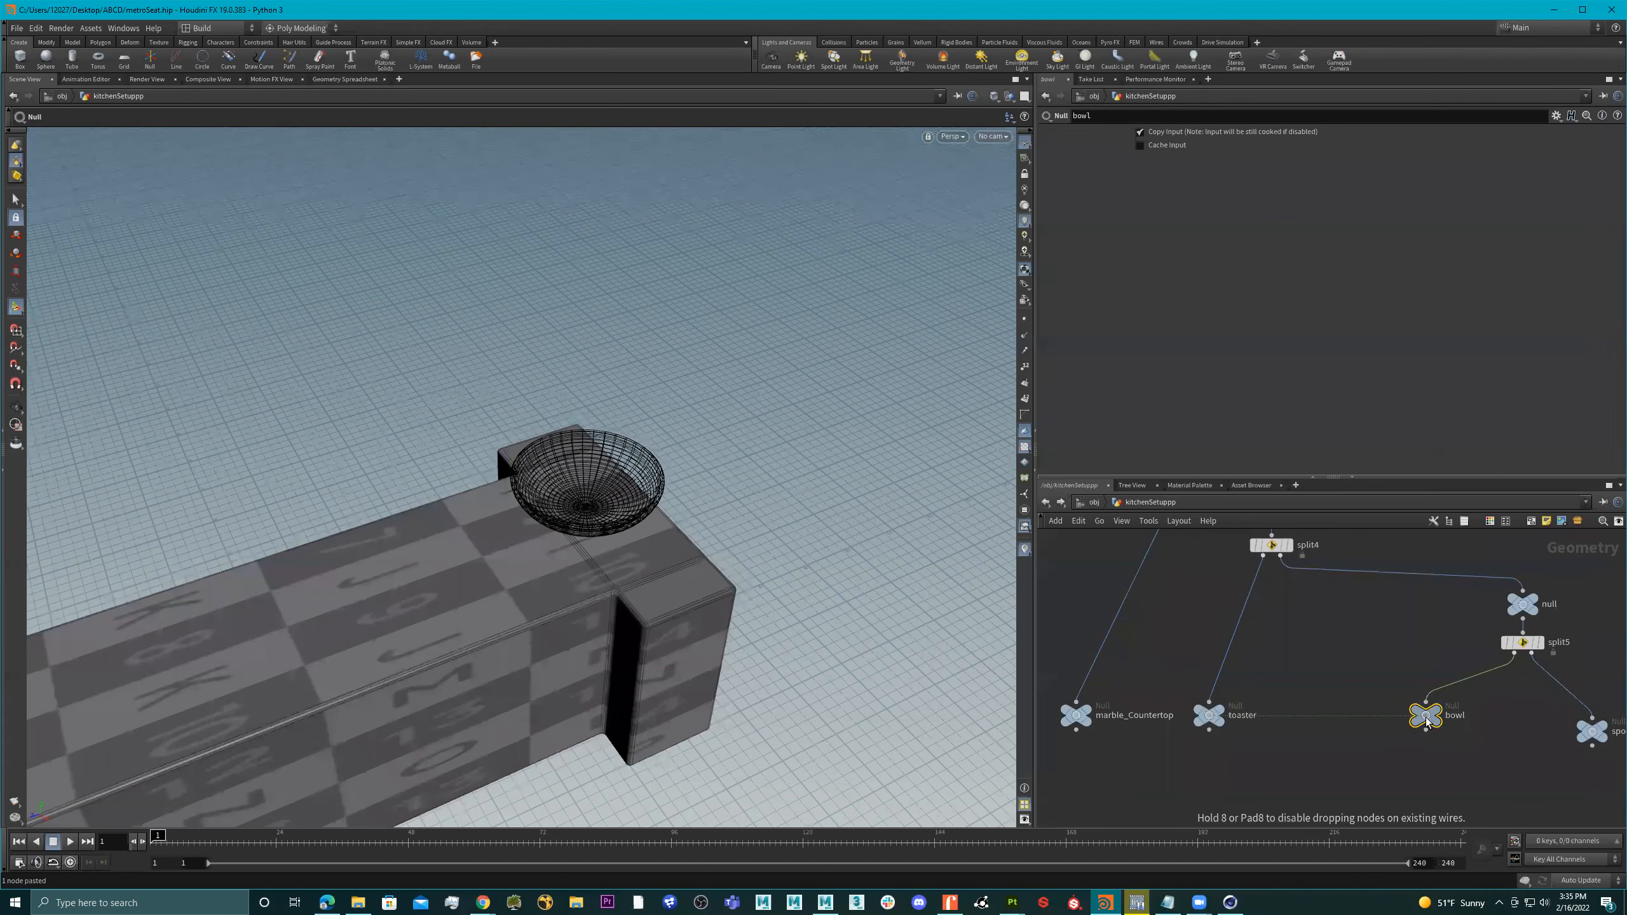
left_click(1582, 722)
mouse_move(1432, 716)
left_click_drag(1432, 715, 1307, 715)
left_click_drag(1570, 718, 1387, 720)
Tighten the row's spacing by moving the marble_Countertop, islandBlock and floor nulls closer together
middle_click_drag(1298, 753, 1468, 743)
left_click_drag(1240, 704, 1257, 704)
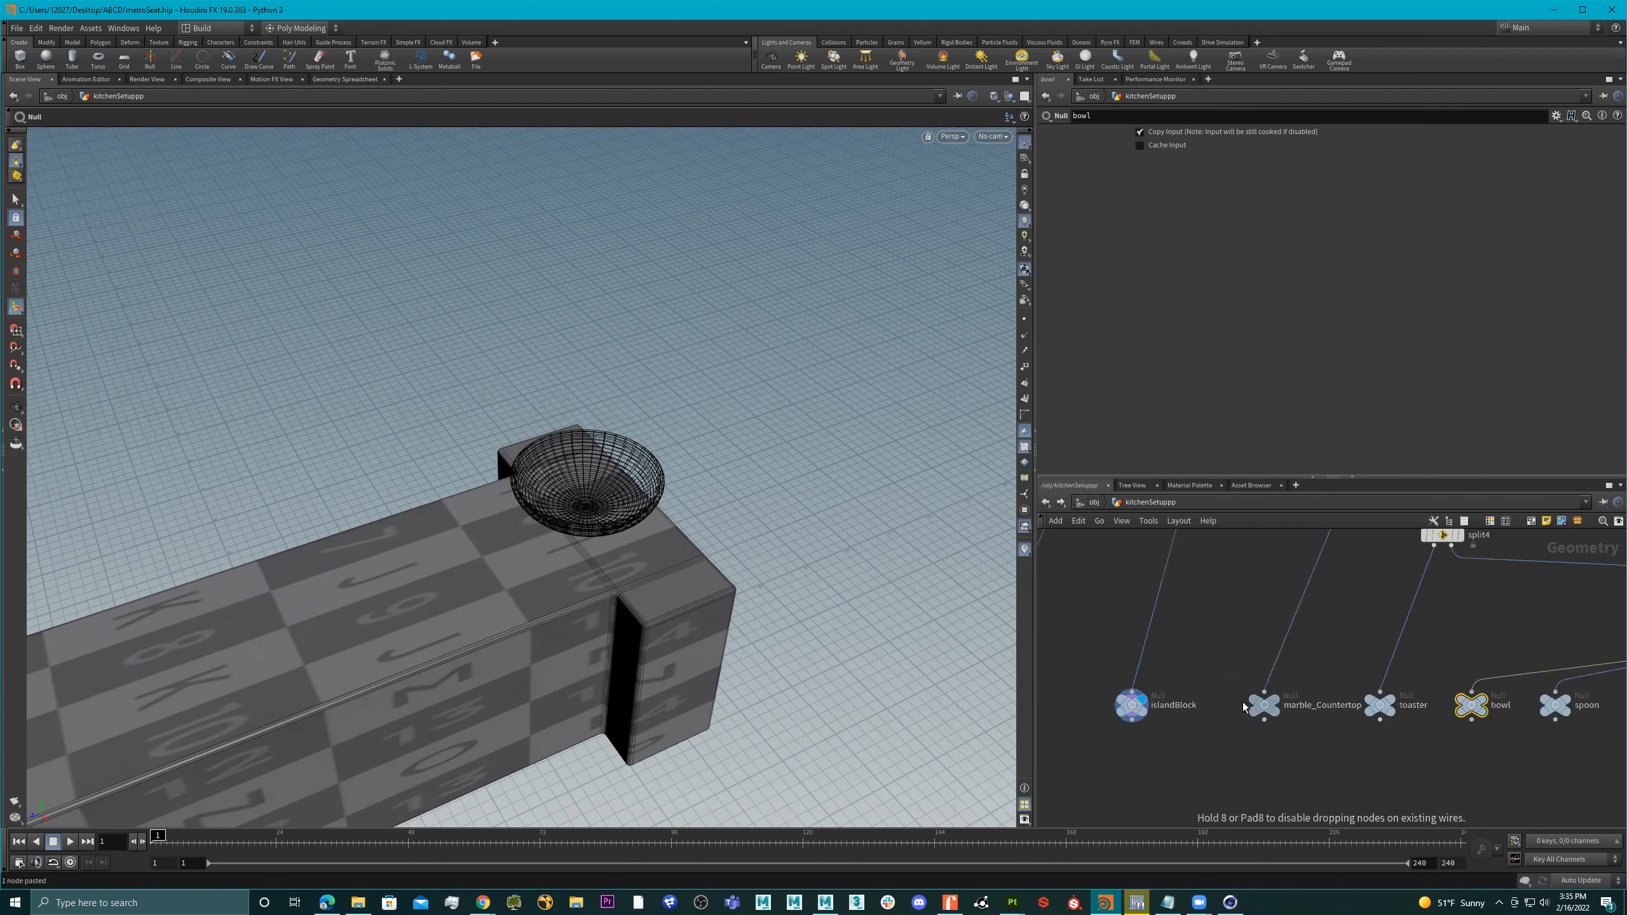
left_click_drag(1131, 705, 1156, 705)
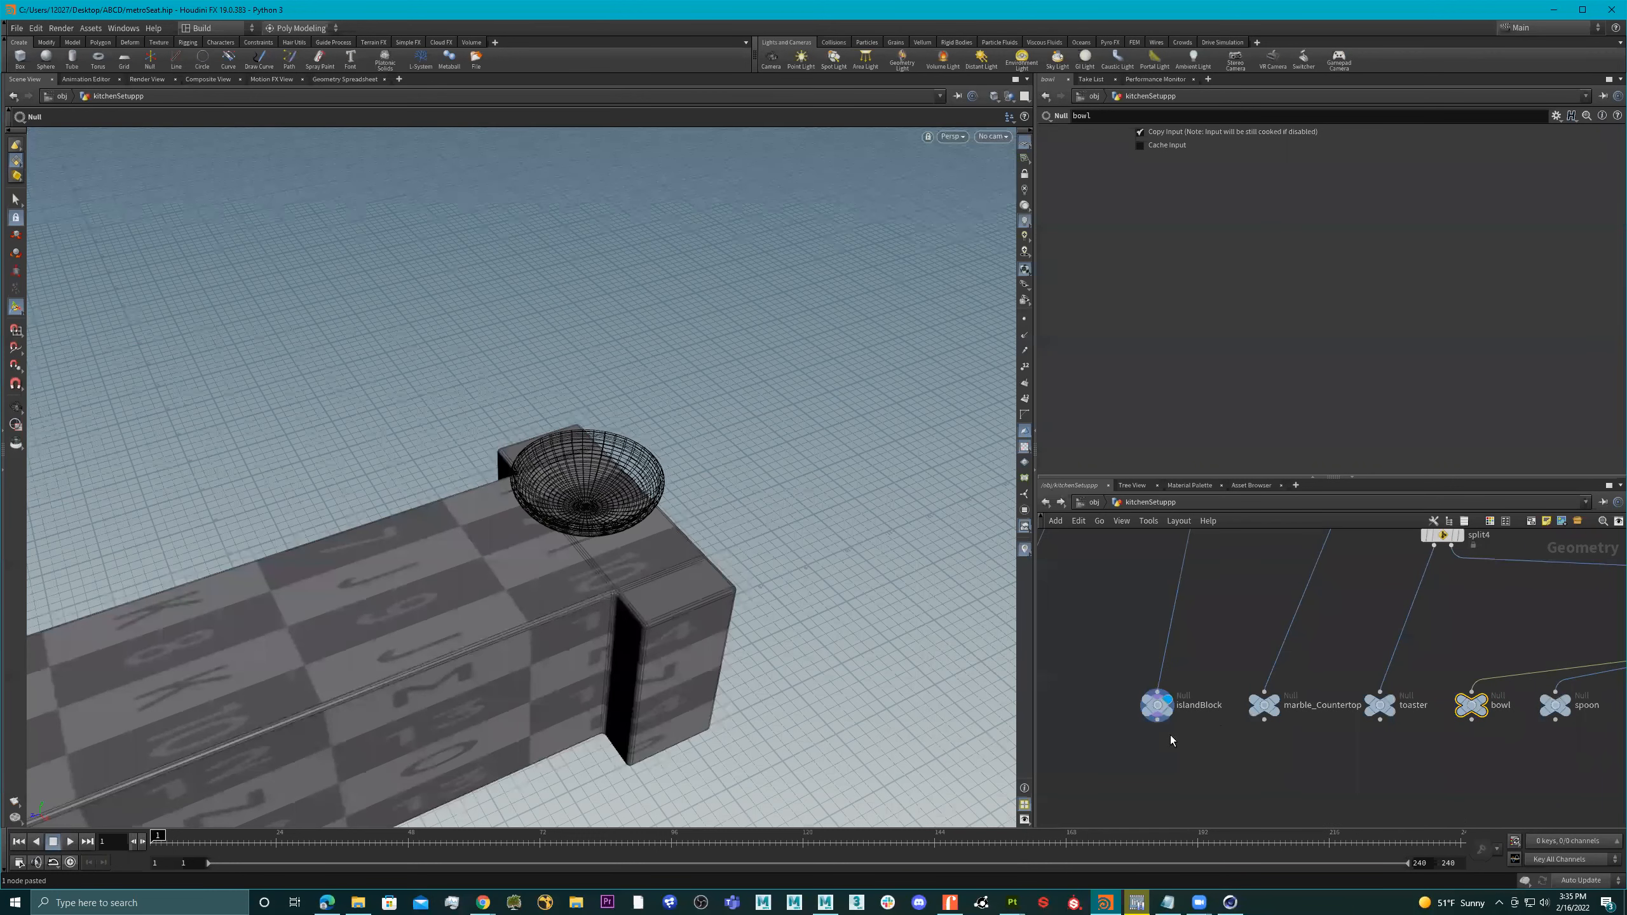
scroll(1170, 736, "down", 1)
middle_click_drag(1096, 721, 1180, 721)
left_click_drag(1117, 711, 1193, 710)
Display the floor null and then the marble_Countertop null, and view the countertop from farther away
left_click(1203, 693)
scroll(806, 588, "down", 3)
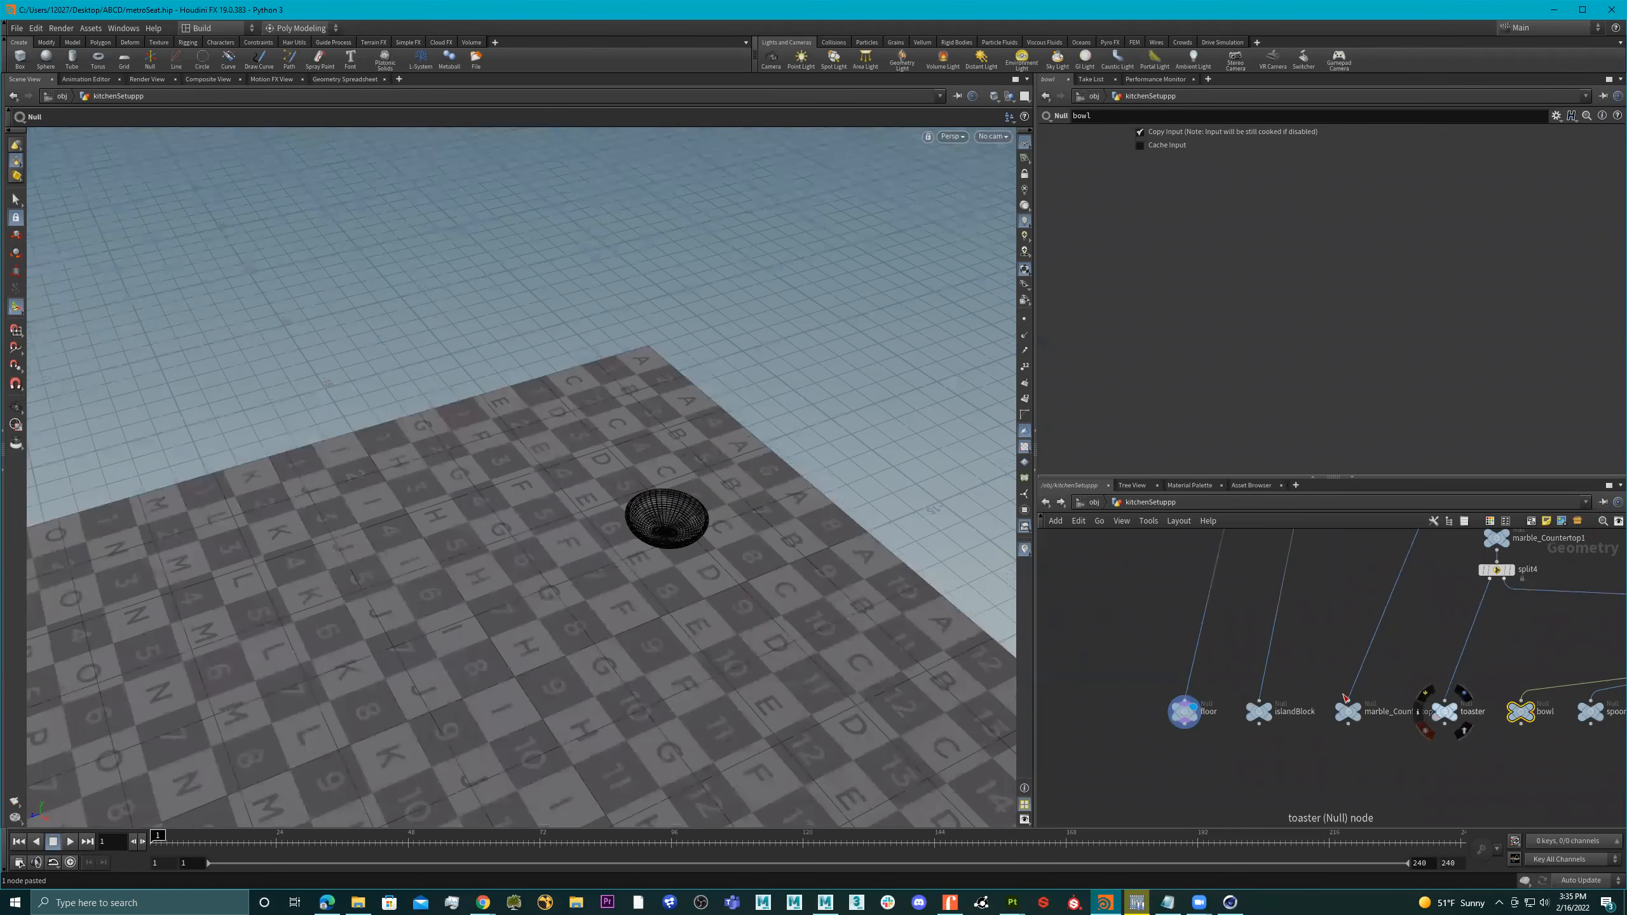
left_click(1366, 693)
right_click_drag(679, 534, 715, 523)
left_click_drag(715, 522, 715, 497)
middle_click_drag(1490, 747, 1409, 716)
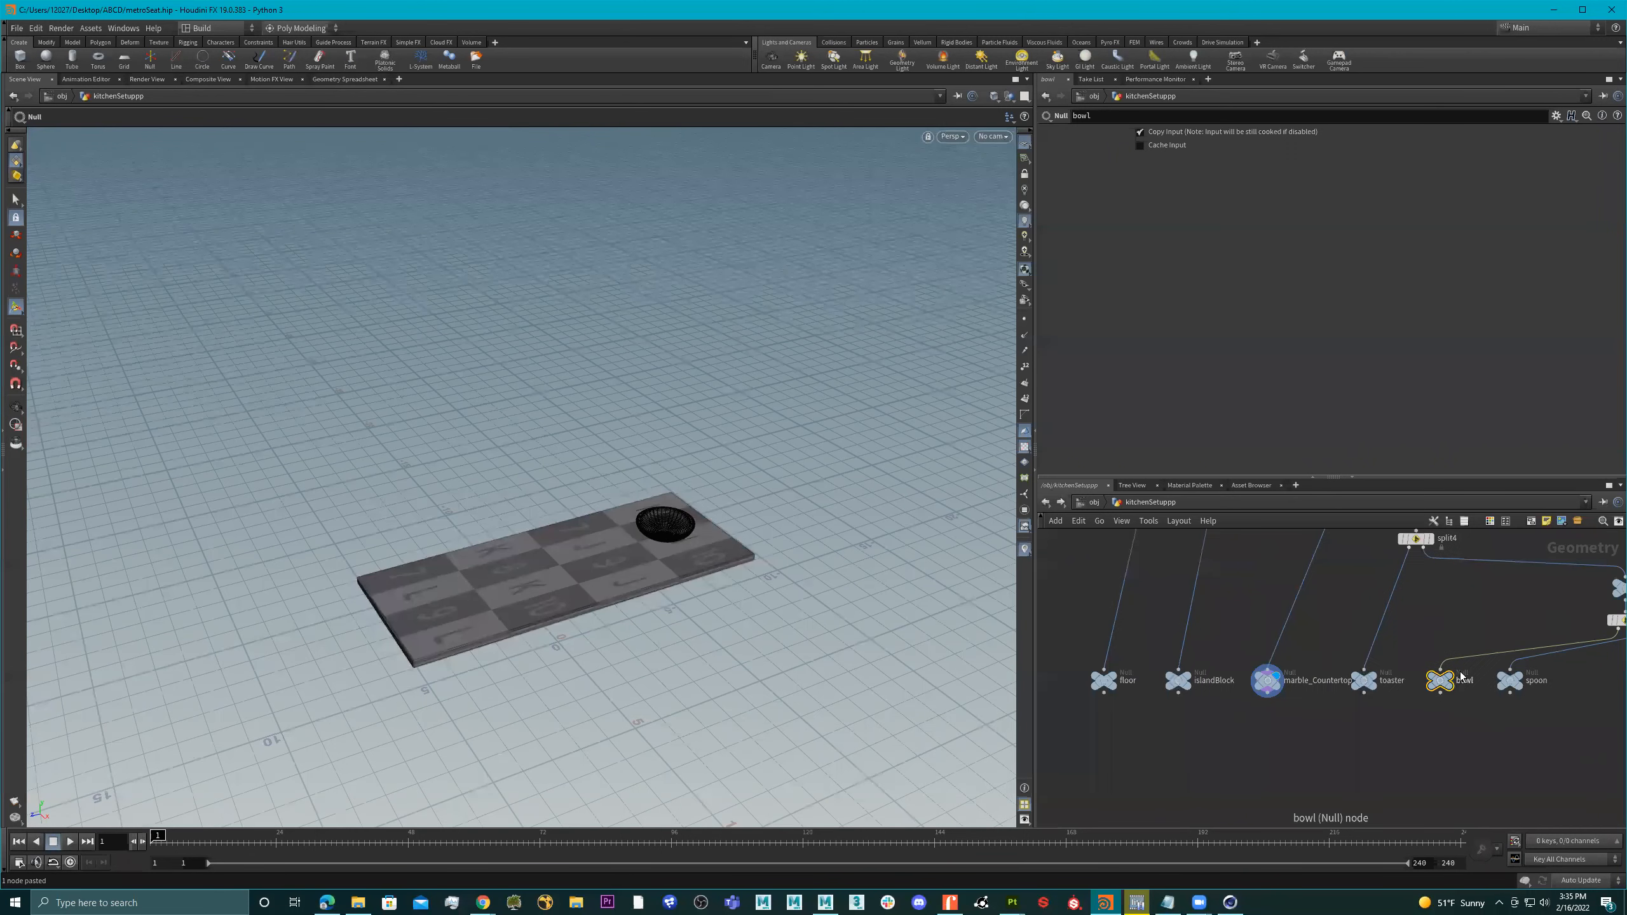
Select the nulls in the row one after another to check the part each one holds
left_click(1364, 679)
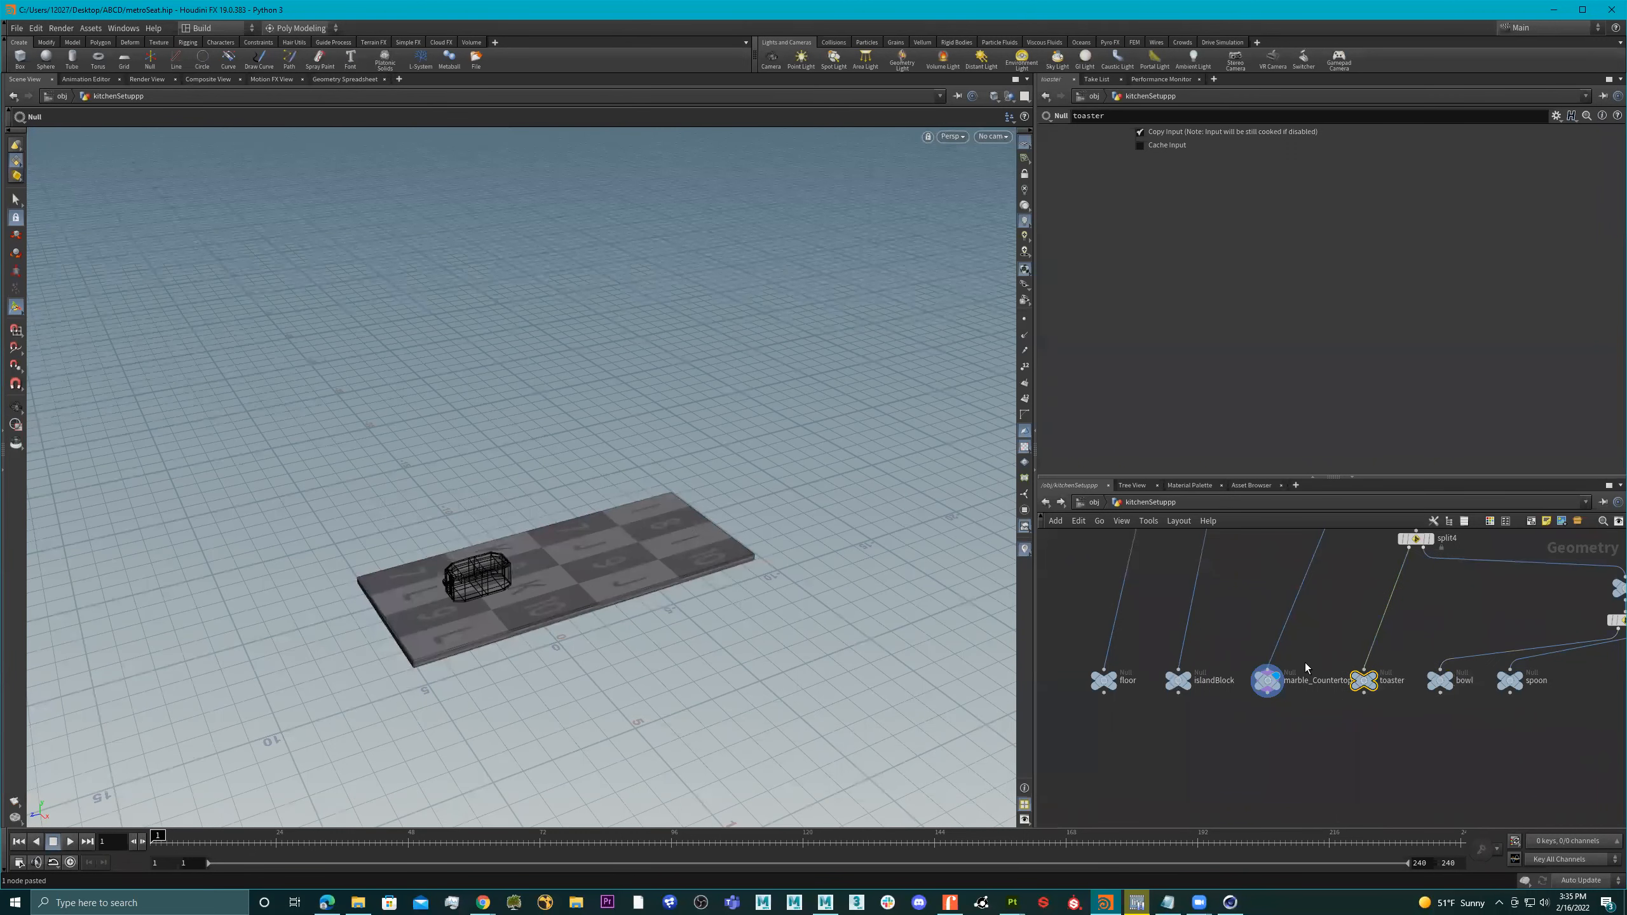
left_click(1234, 706)
left_click(1177, 680)
left_click_drag(1123, 707, 1142, 730)
left_click_drag(1306, 650, 1256, 691)
left_click_drag(1412, 643, 1321, 727)
left_click_drag(1489, 630, 1421, 704)
left_click_drag(1576, 631, 1485, 701)
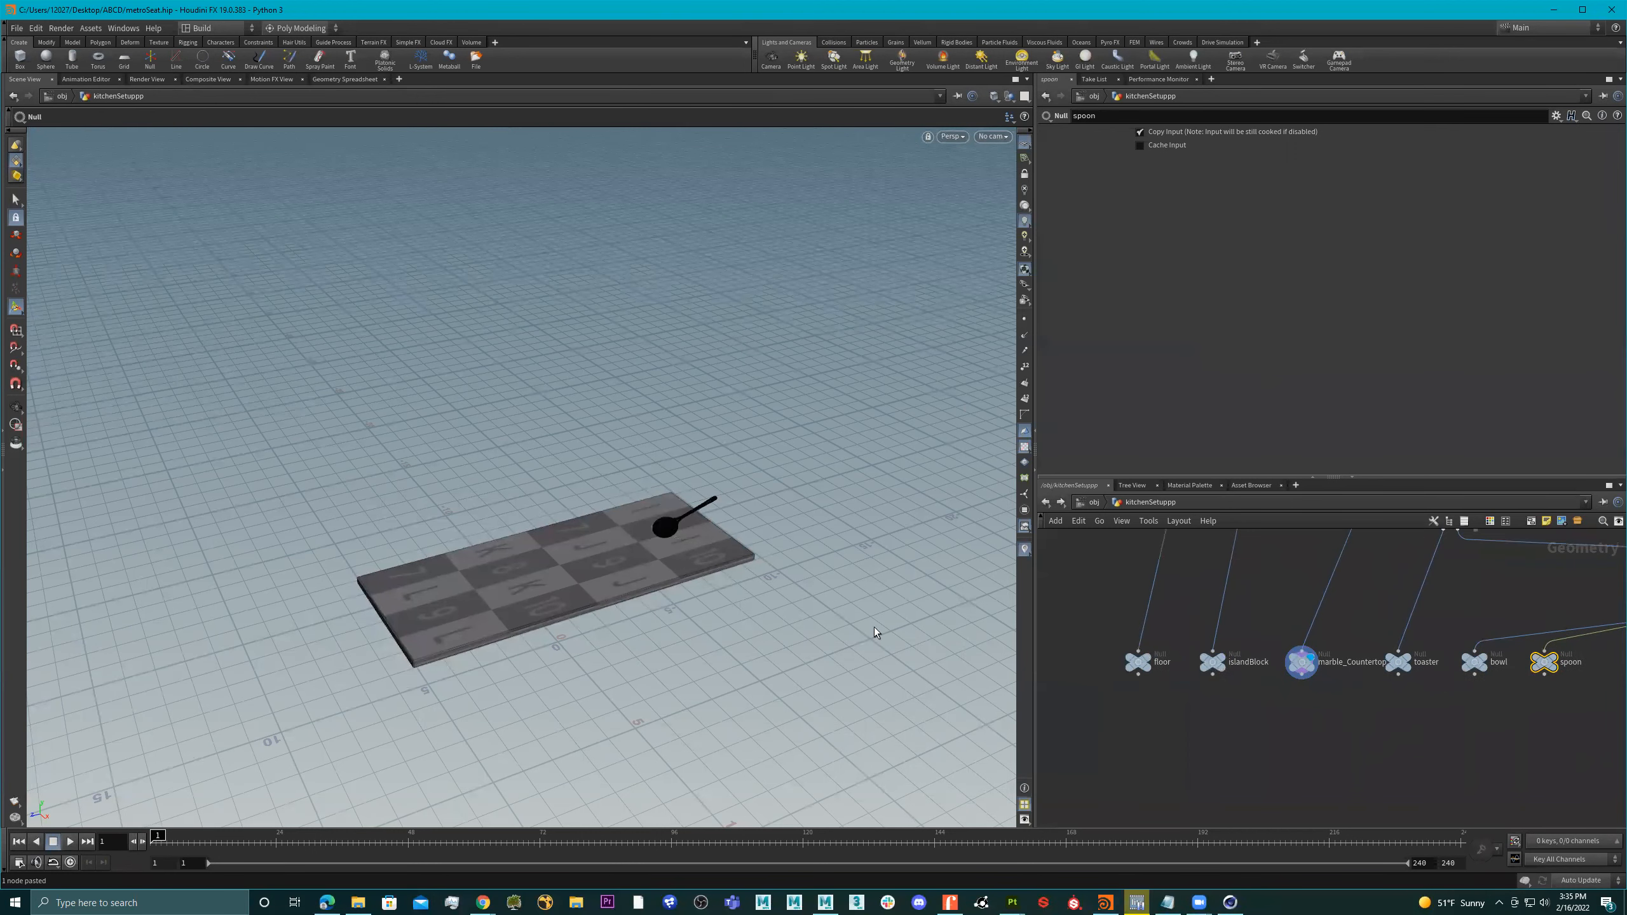
Add a Merge node below the row of labelled nulls
scroll(1300, 732, "down", 3)
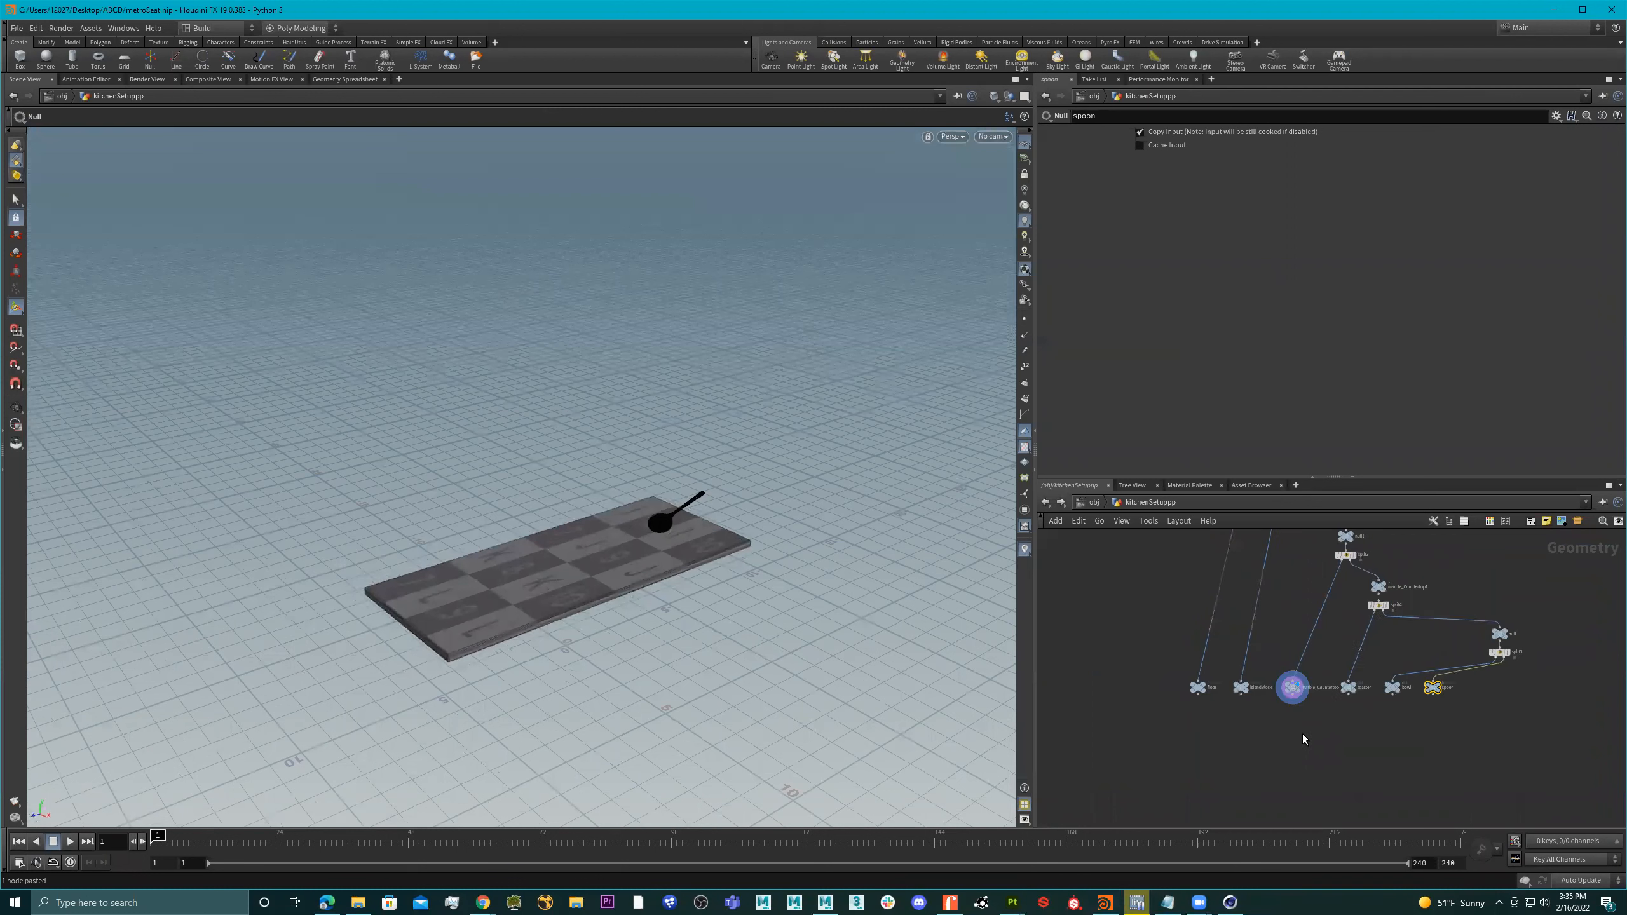
key("Tab")
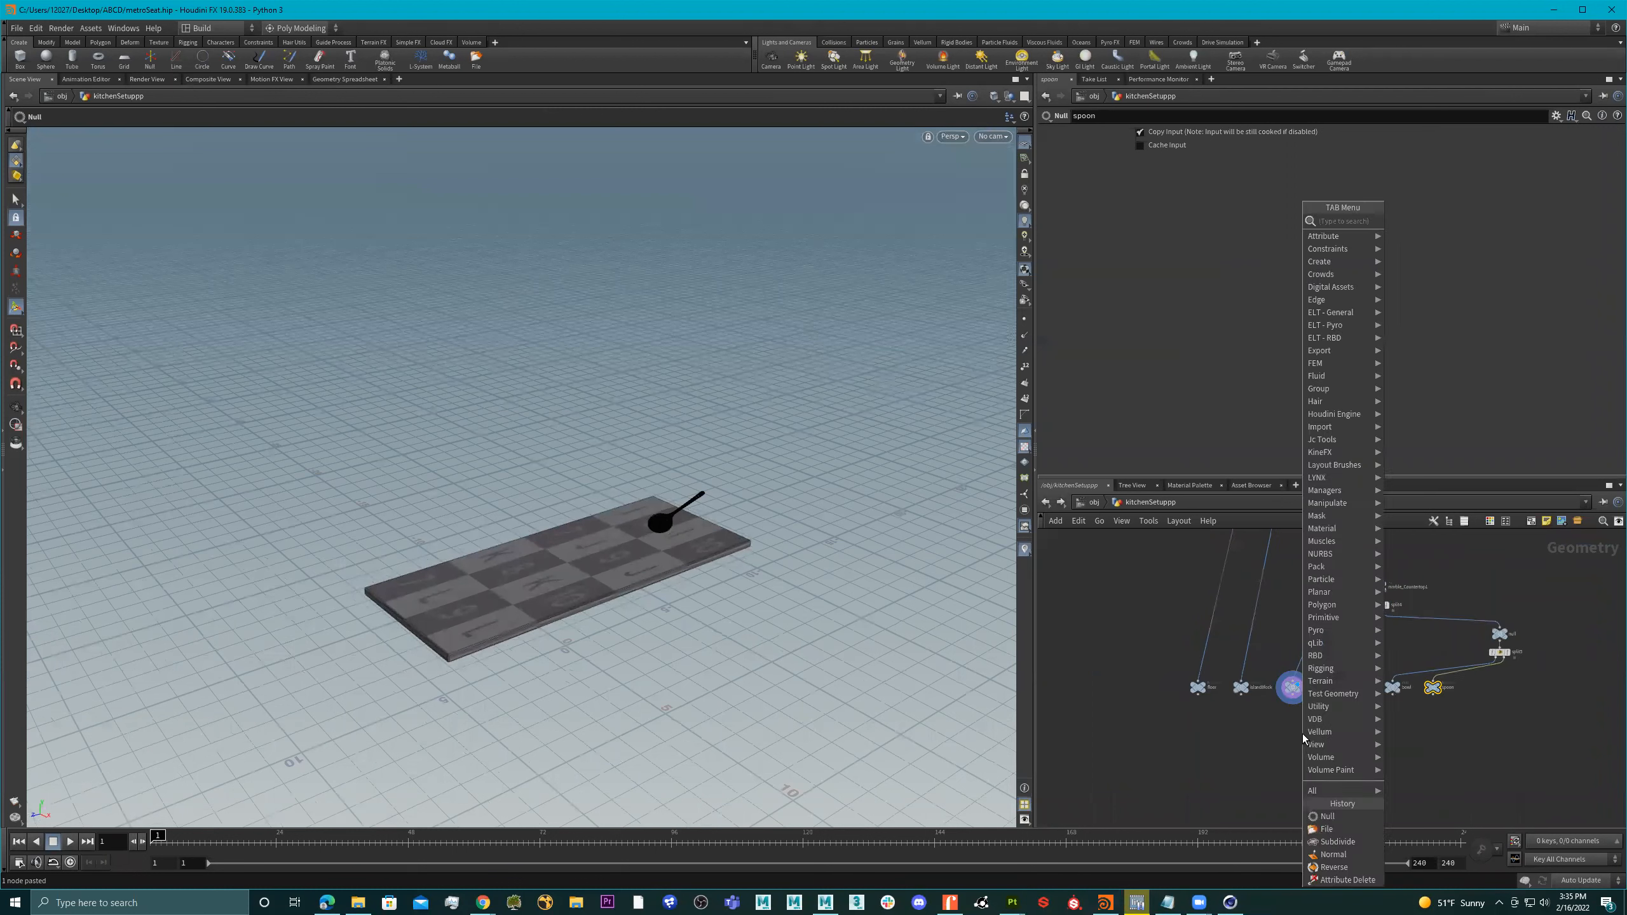
type("merge")
key("Return")
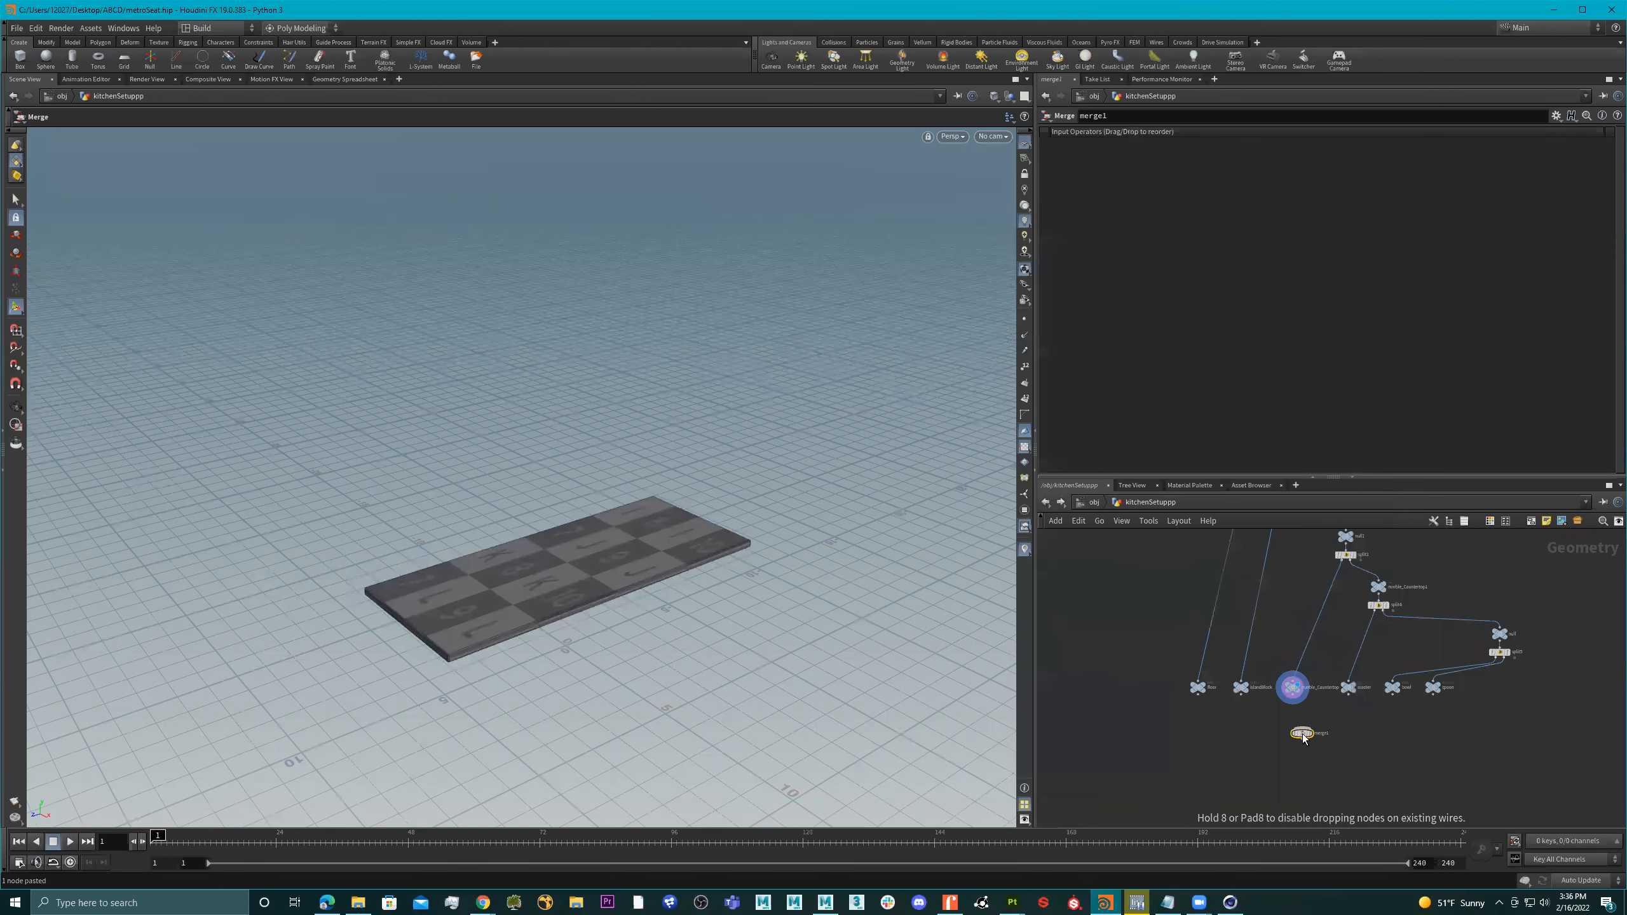
Wire the floor, islandBlock, marble_Countertop, toaster, bowl and spoon nulls into the Merge node one by one
scroll(1274, 731, "up", 2)
left_click(1164, 678)
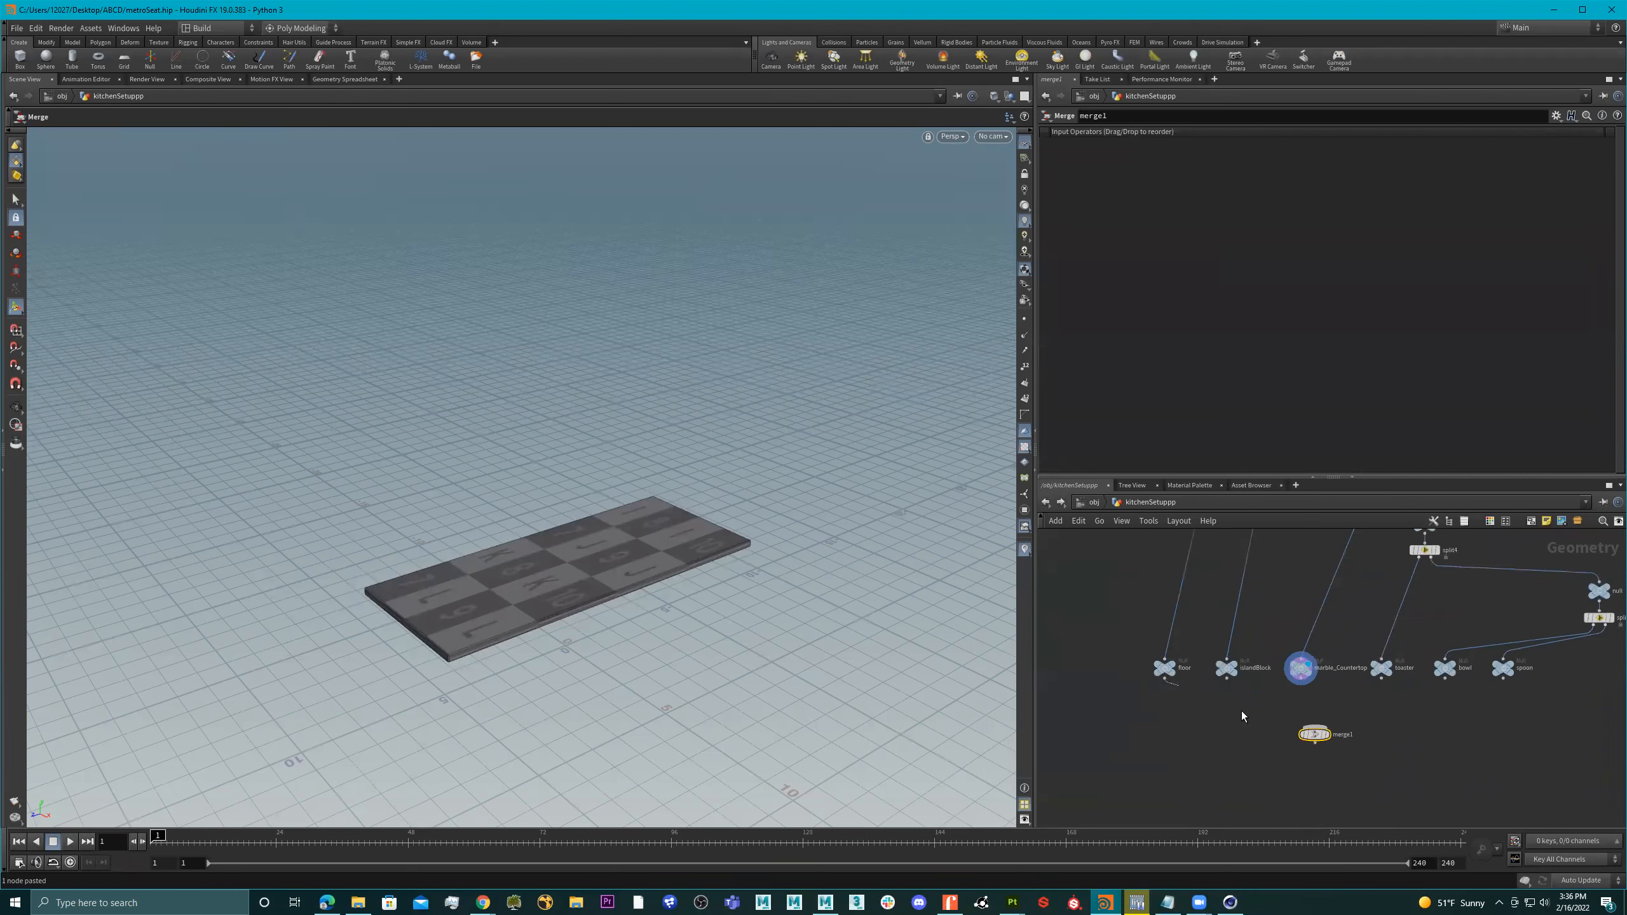
left_click(1313, 726)
left_click(1226, 678)
left_click(1313, 727)
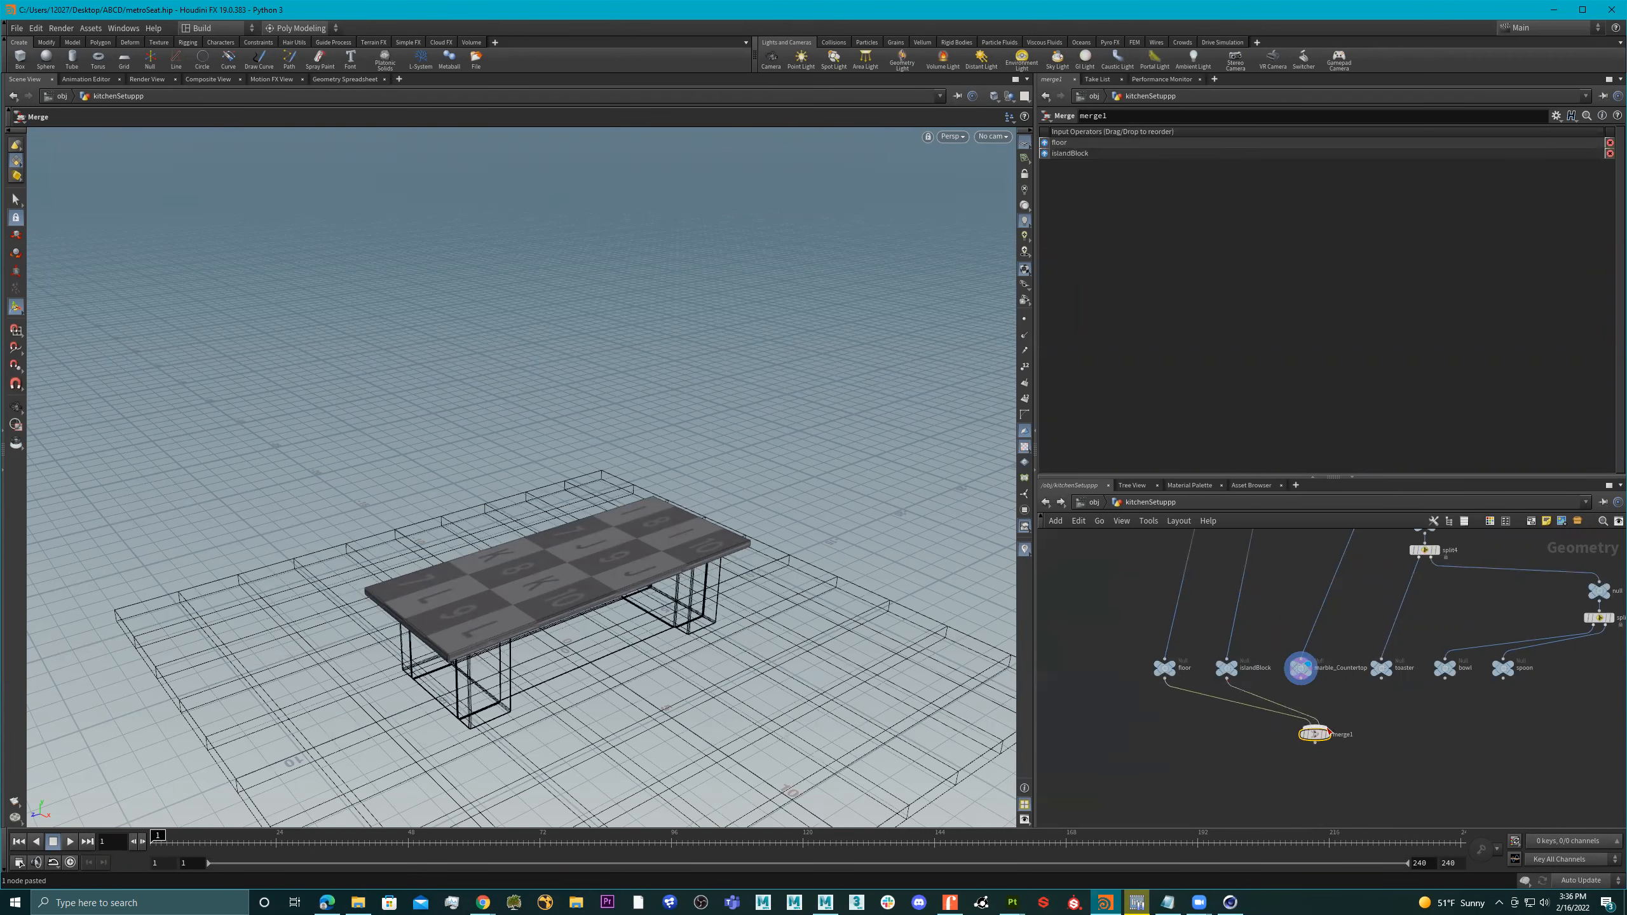
left_click(1314, 726)
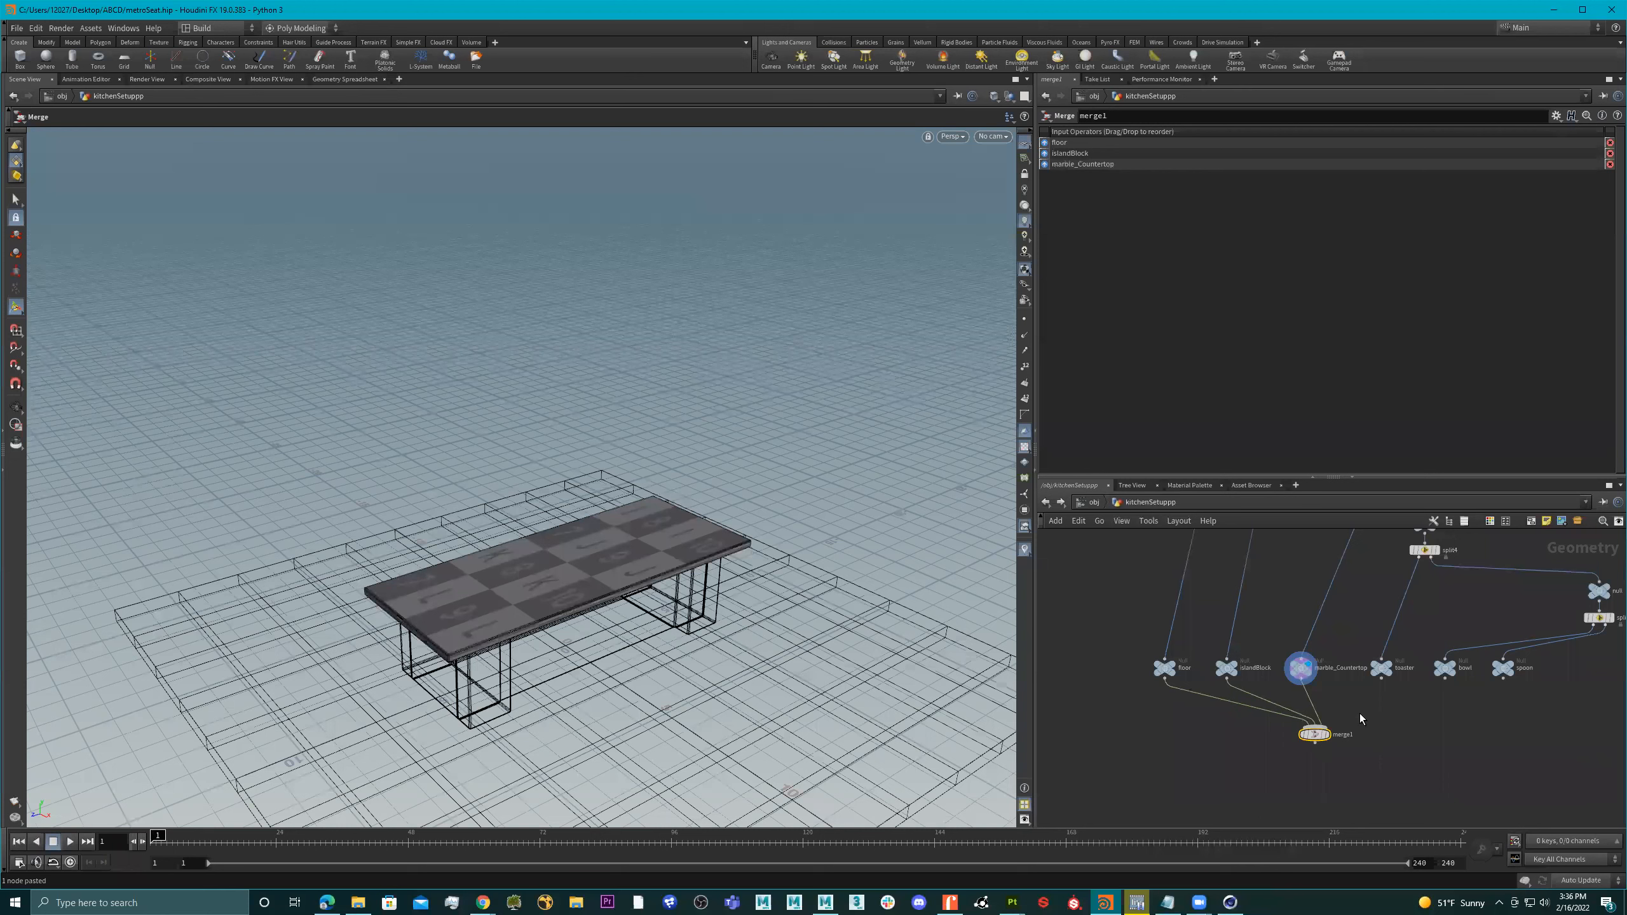
left_click(1380, 678)
left_click(1314, 725)
left_click(1444, 678)
left_click(1314, 725)
left_click(1502, 678)
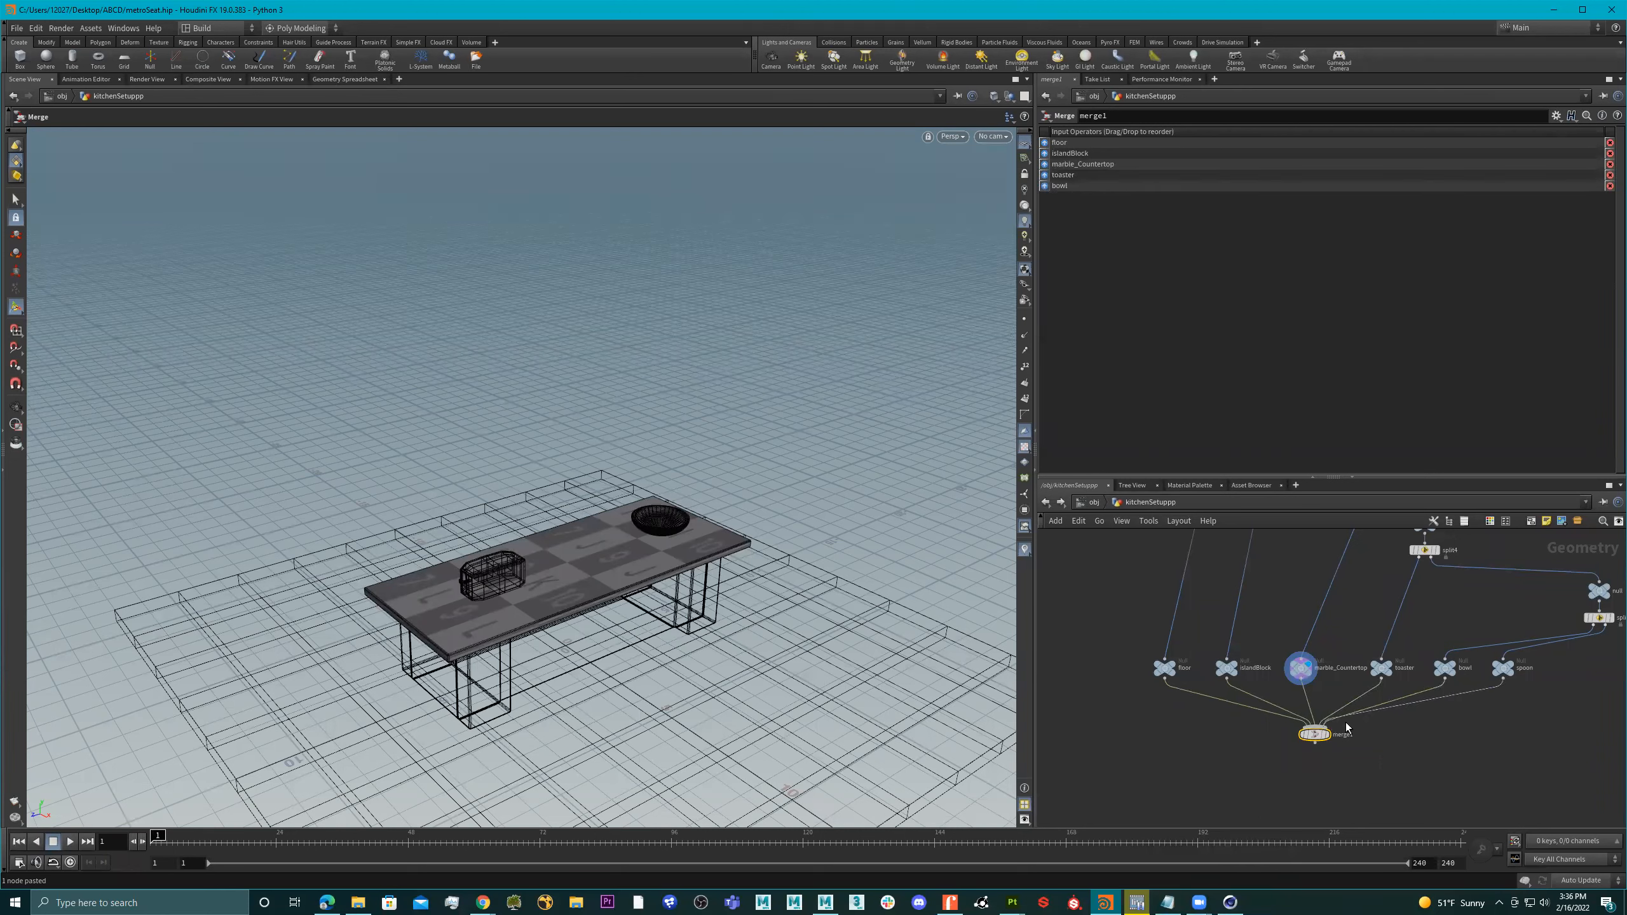
left_click(1314, 732)
Display the Merge node and view the combined kitchen island from a low side angle
scroll(1314, 732, "up", 3)
key("w")
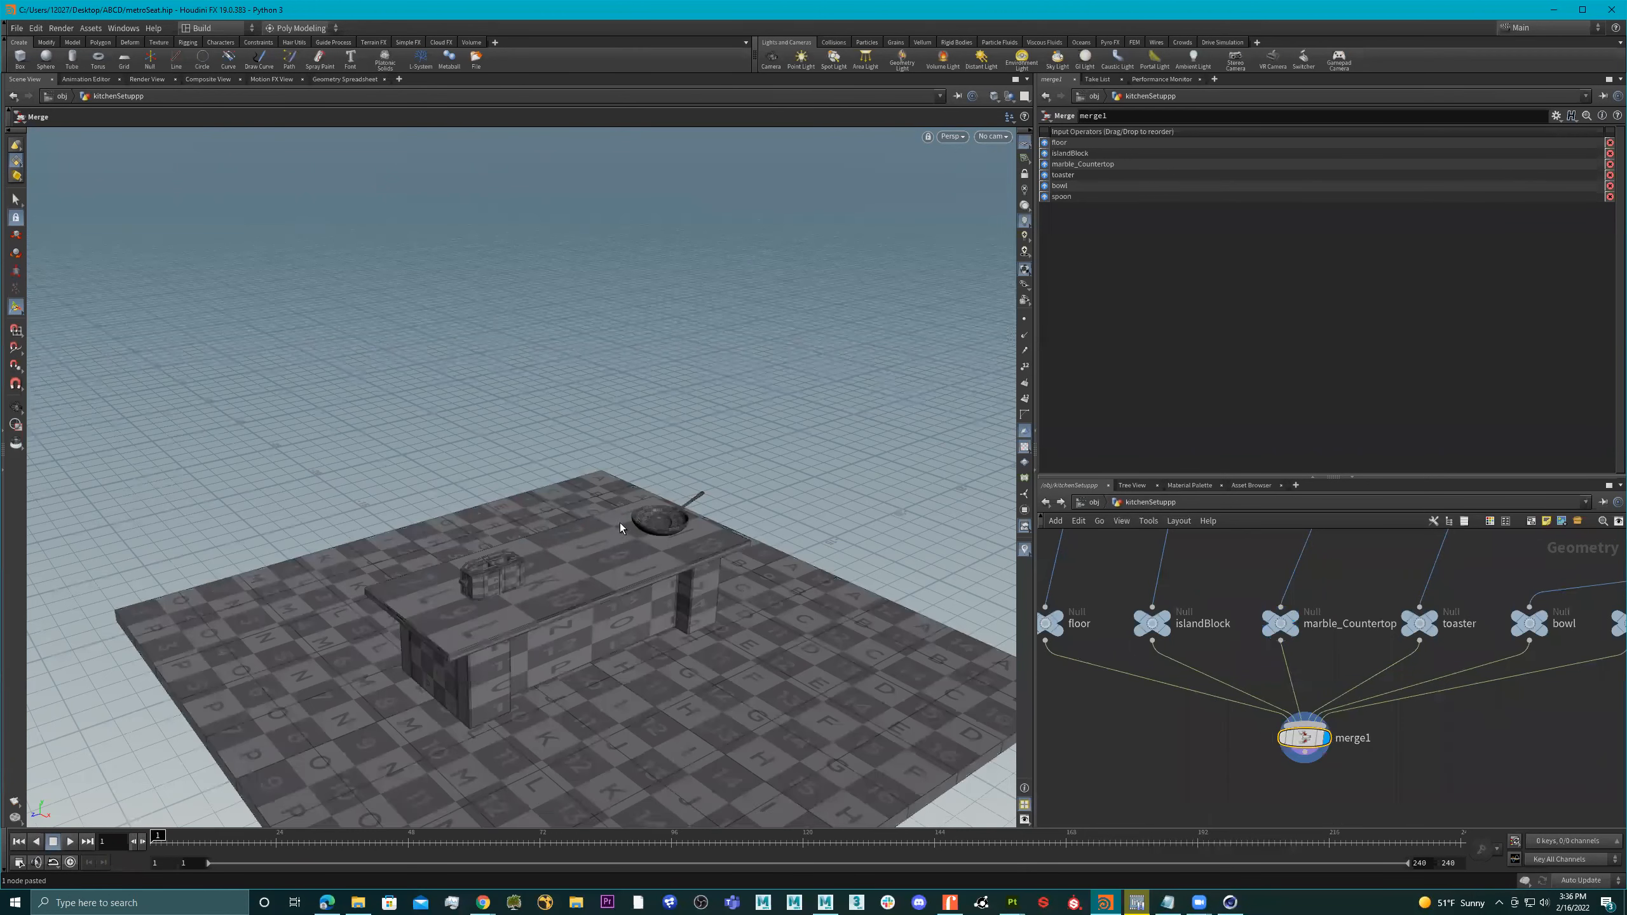
right_click_drag(620, 528, 644, 545, "alt")
middle_click_drag(561, 484, 544, 411, "alt")
left_click_drag(545, 411, 522, 339, "alt")
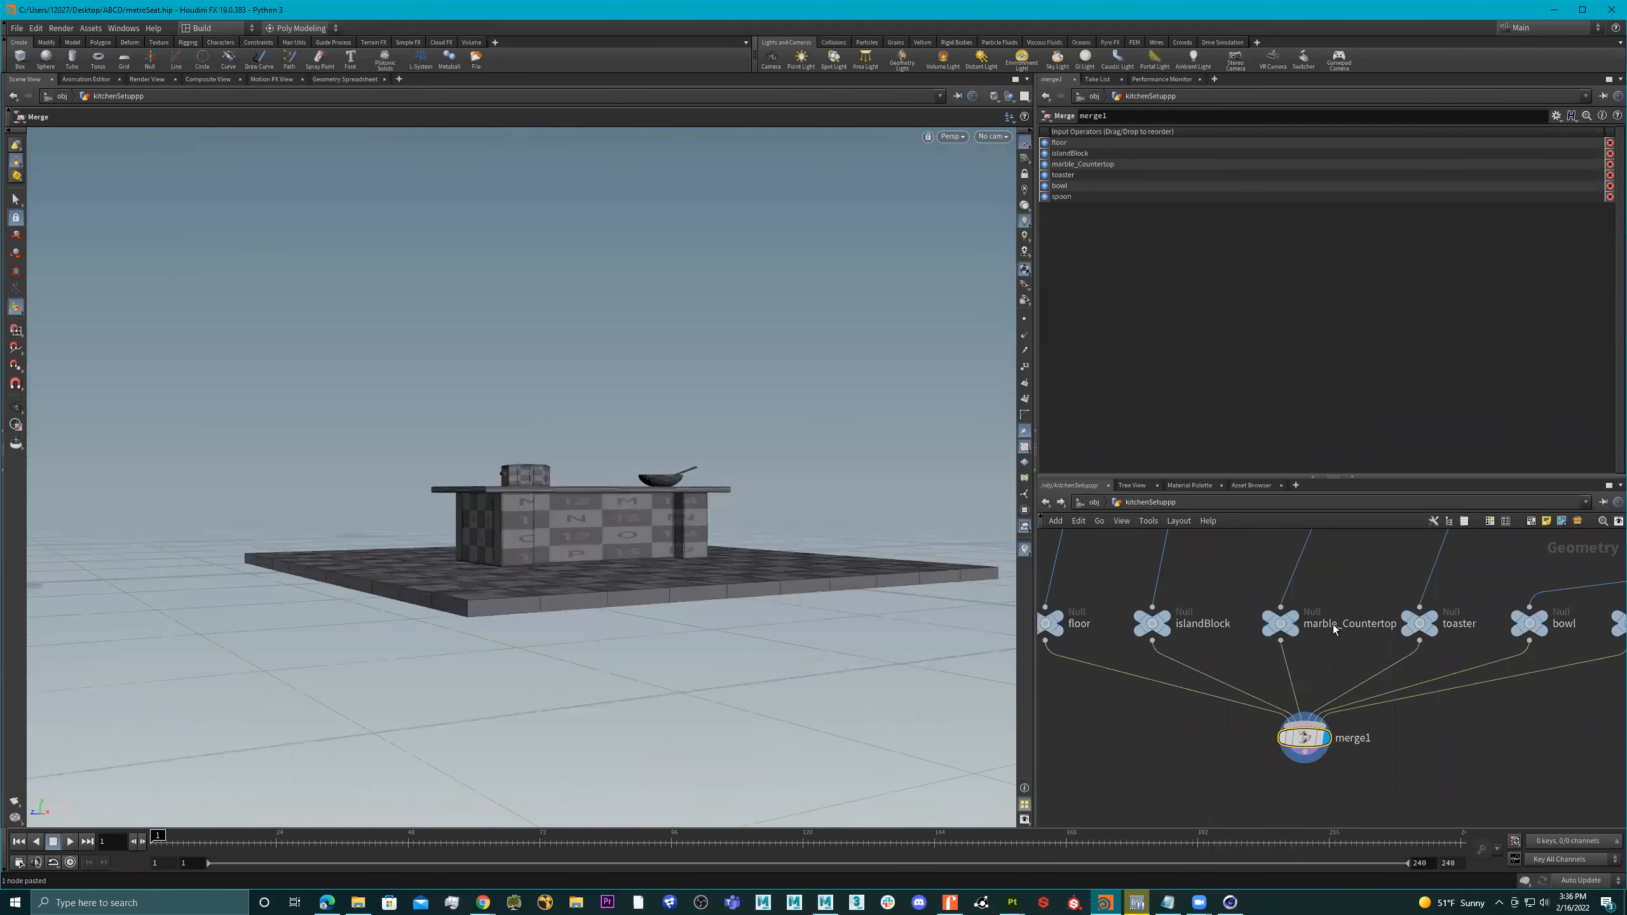
Nudge the bowl Split node and the null feeding it slightly farther out from the Split chain
scroll(1344, 699, "down", 5)
scroll(1461, 670, "up", 2)
scroll(1467, 679, "down", 2)
scroll(1482, 672, "up", 3)
left_click_drag(1525, 606, 1486, 655)
middle_click_drag(1242, 765, 1362, 740)
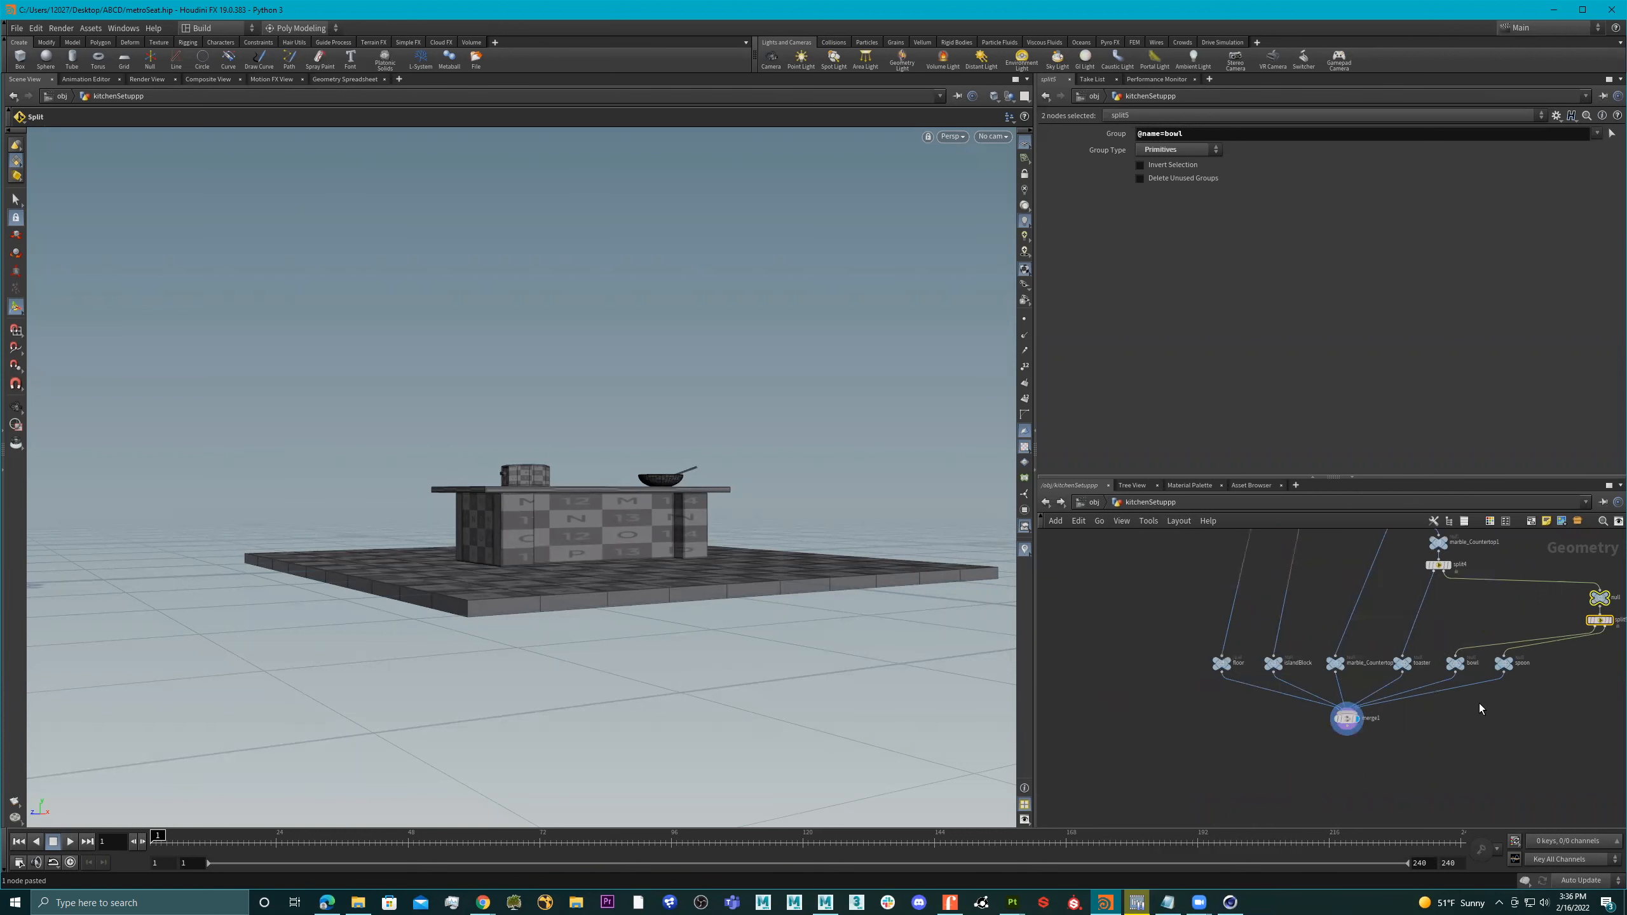
Delete the wired Merge node and add a fresh Merge node below the row of nulls
left_click_drag(1471, 701, 1189, 758)
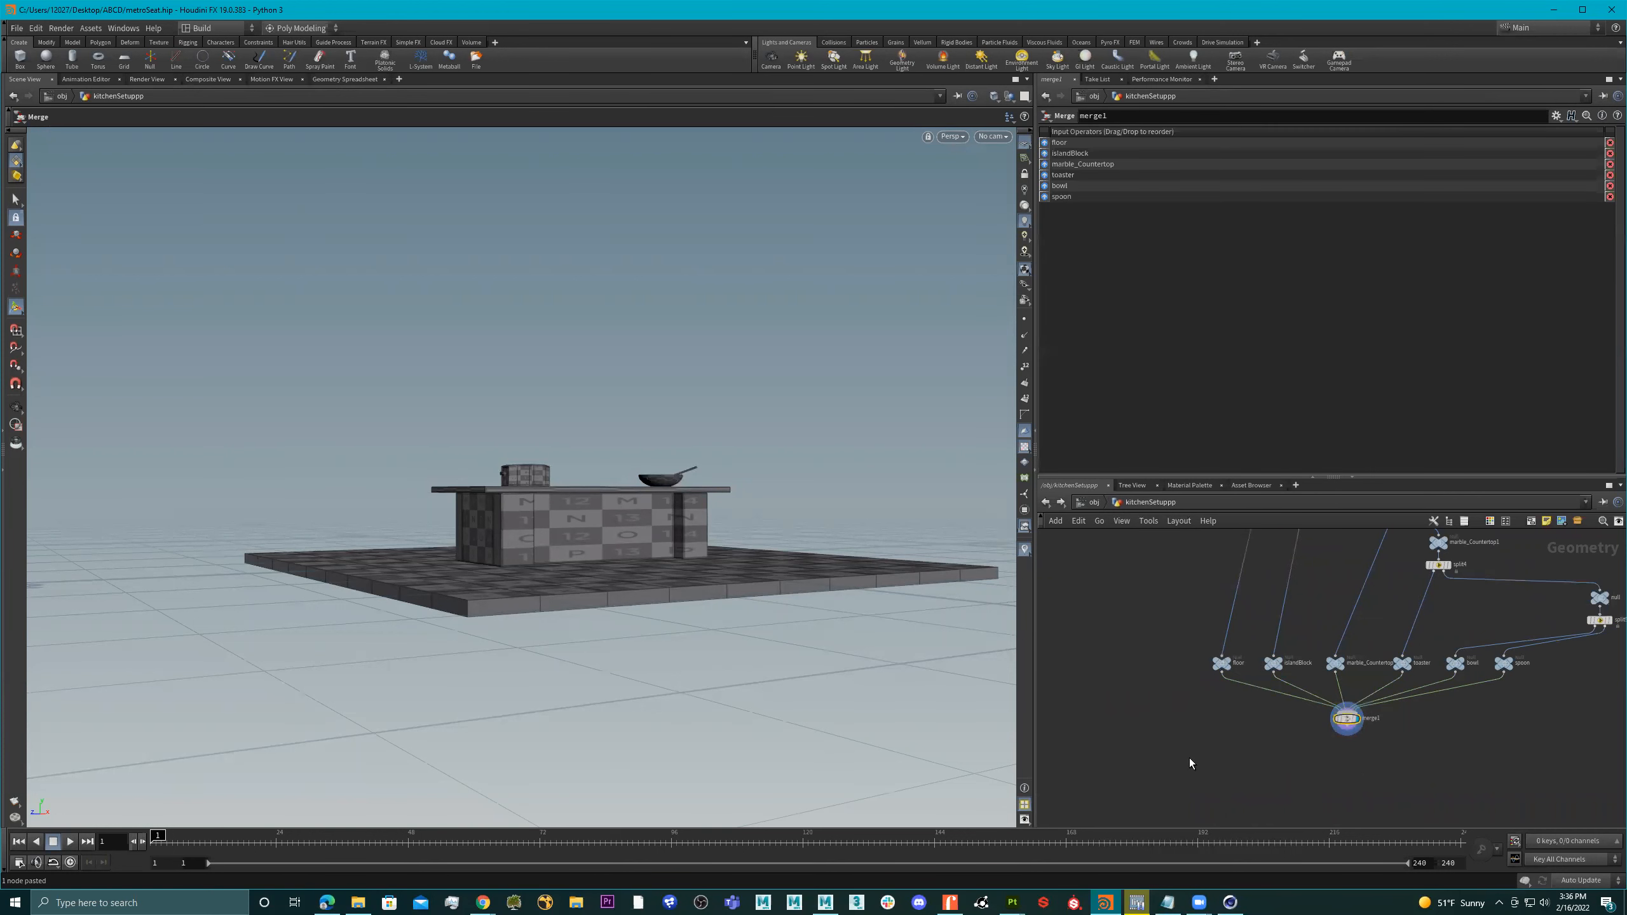
key("Delete")
key("Tab")
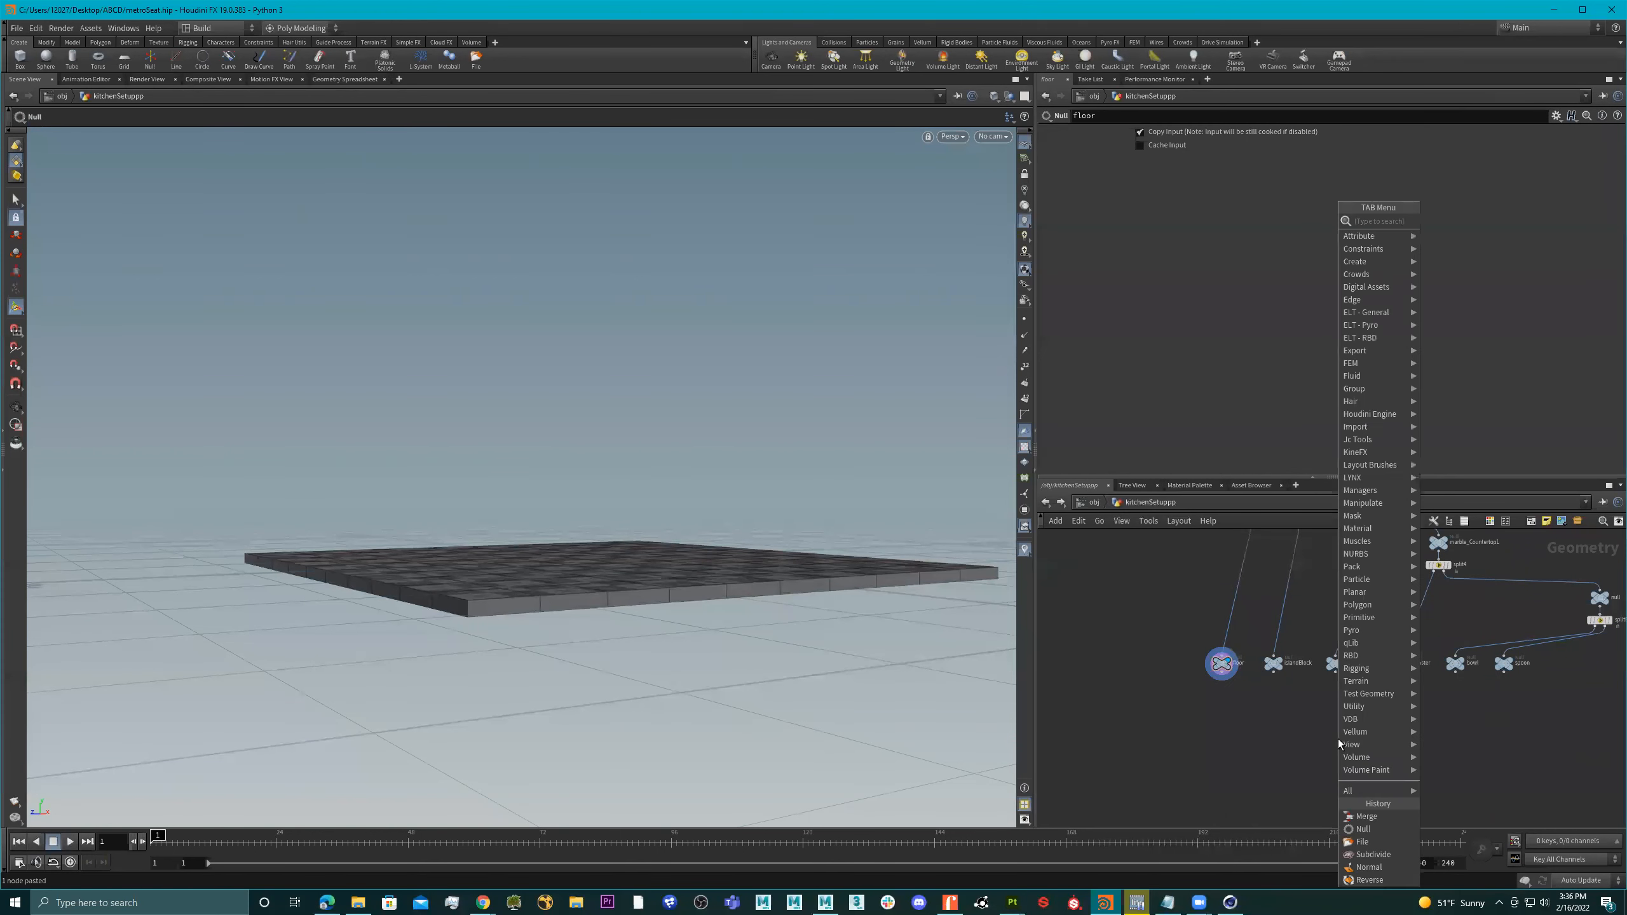
type("mer")
left_click(1338, 743)
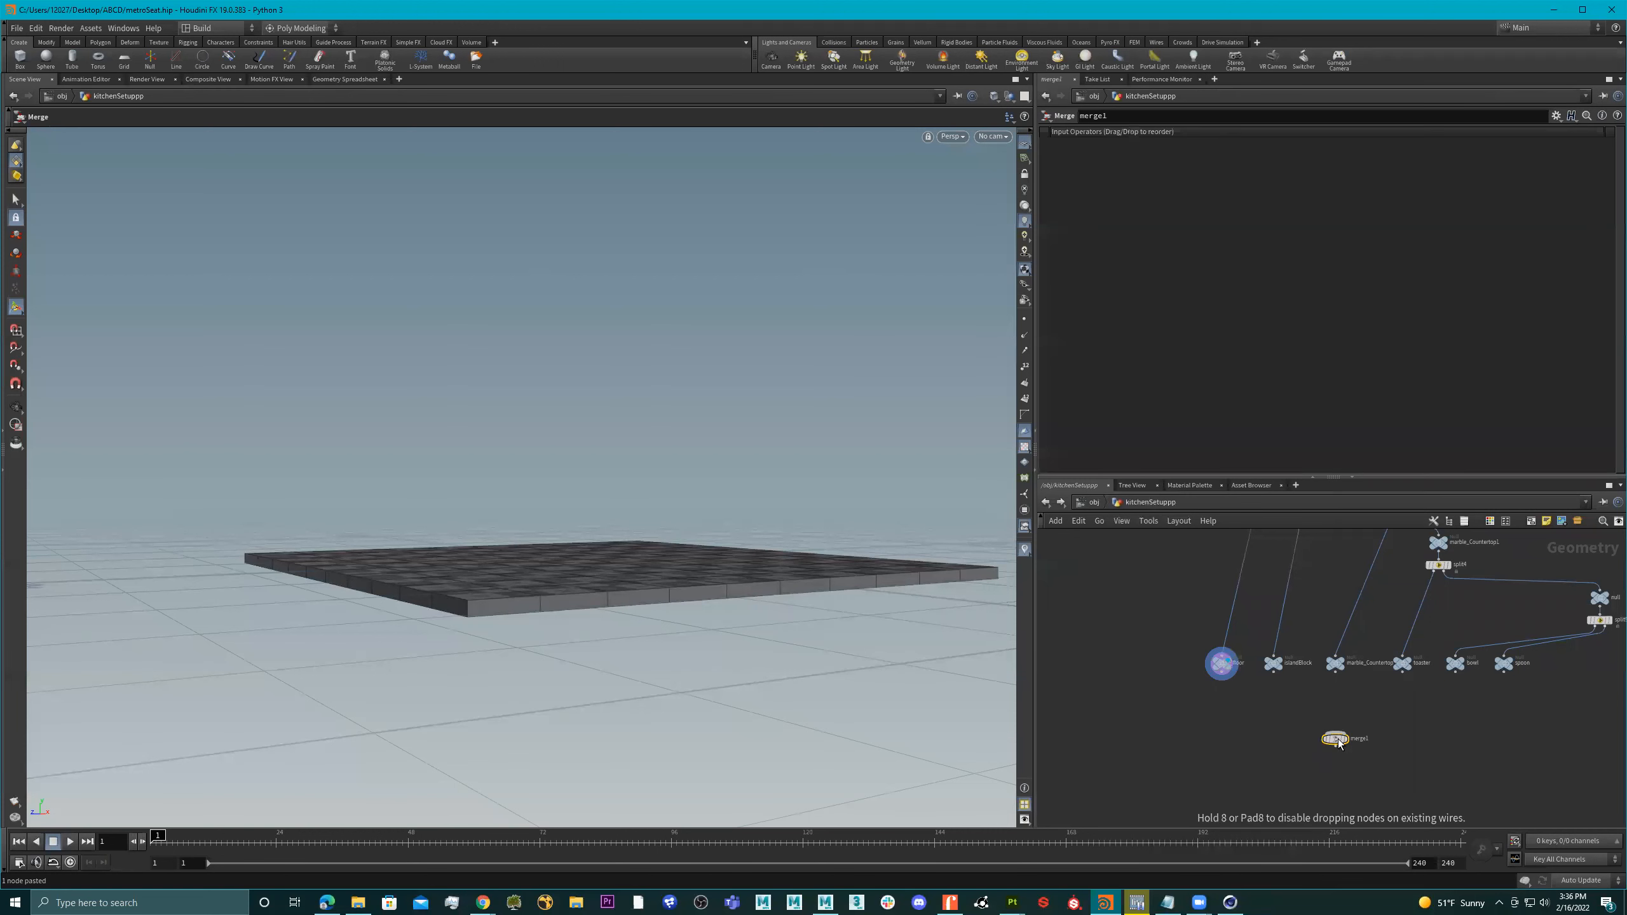
Connect all six part nulls to the new Merge node at once and display the merged kitchen
left_click_drag(1145, 642, 1543, 684)
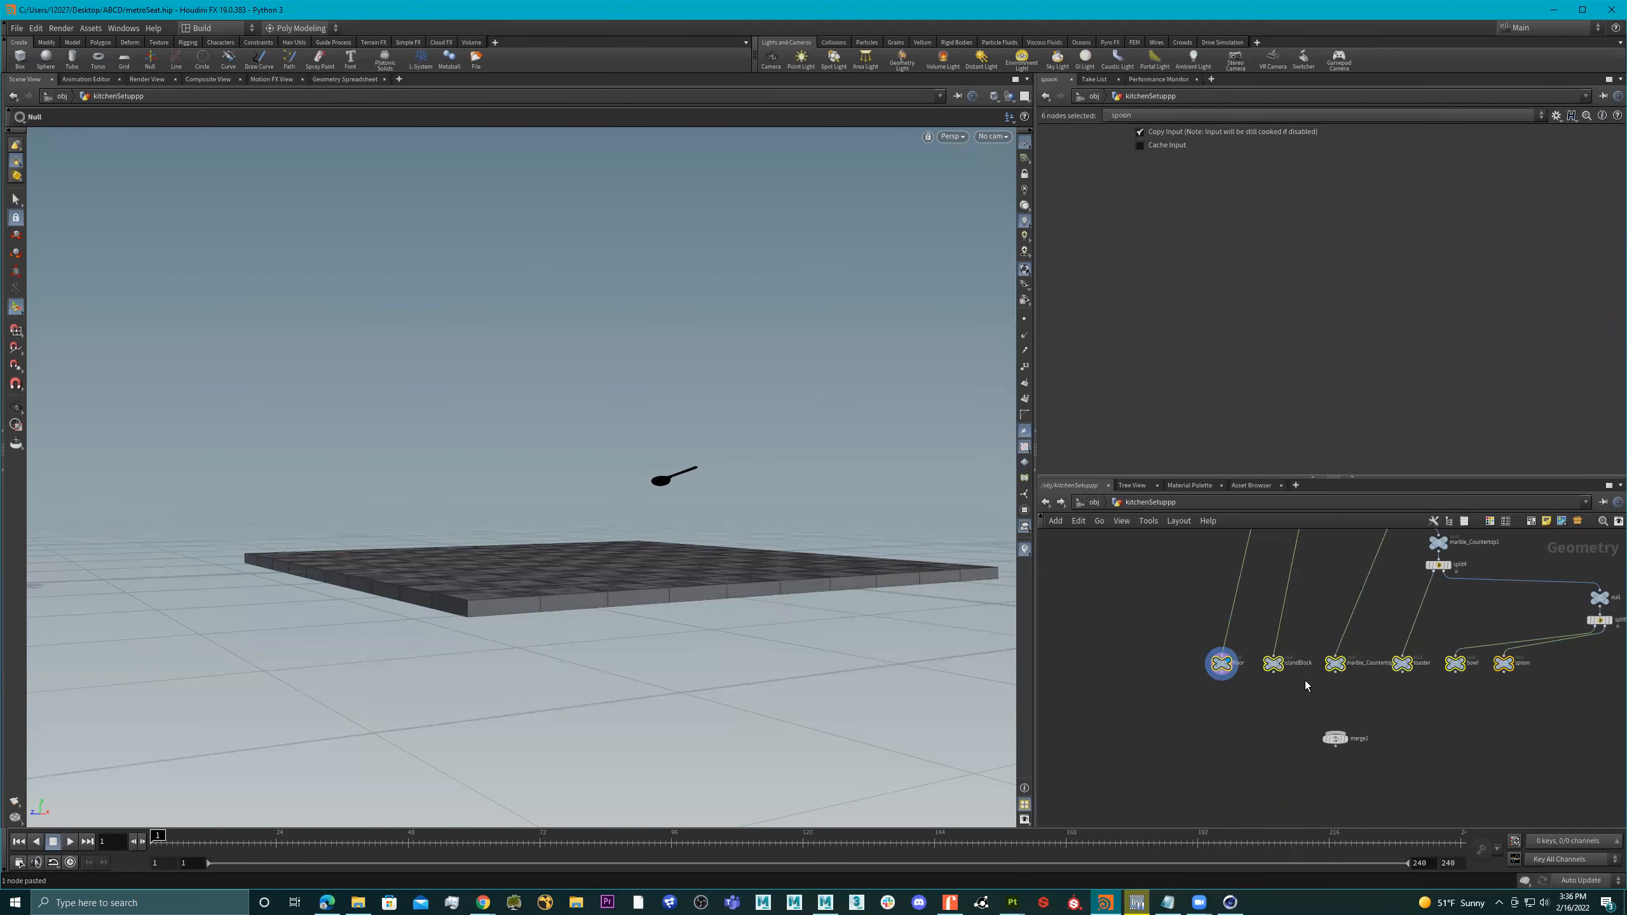
left_click(1222, 678)
left_click(1334, 730)
scroll(1343, 743, "up", 3)
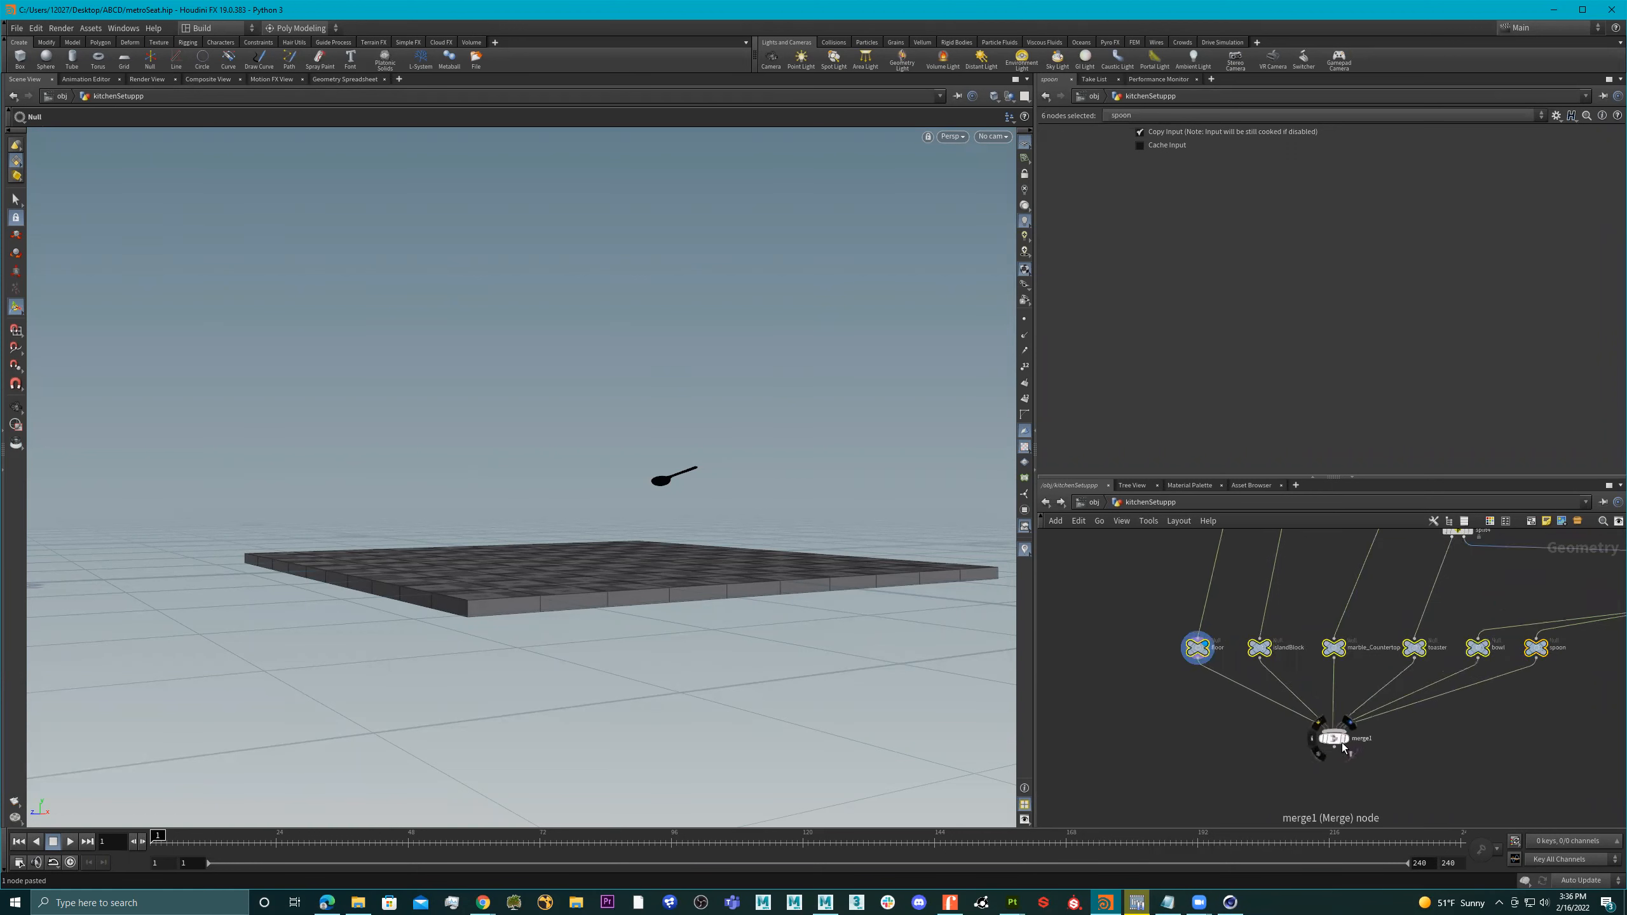
left_click(1345, 739)
left_click(1328, 737)
key("Escape")
left_click_drag(688, 497, 631, 493)
Add a Group node just below the floor null
scroll(1358, 783, "down", 3)
middle_click_drag(1399, 773, 1390, 765)
scroll(1396, 756, "down", 3)
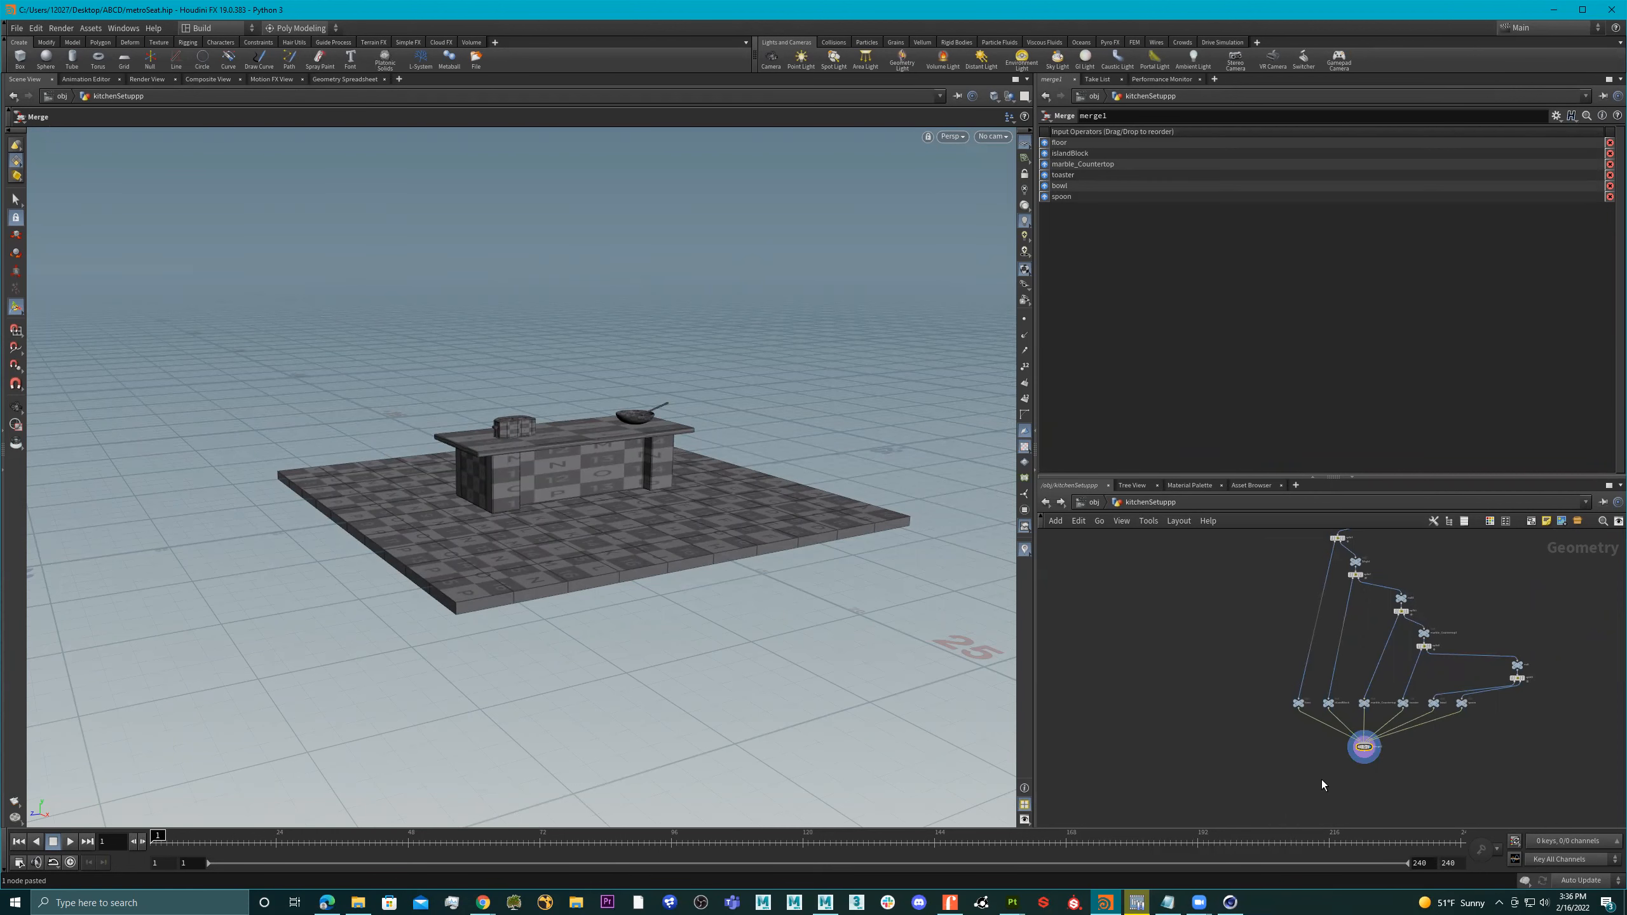
scroll(1320, 779, "up", 5)
middle_click_drag(1314, 728, 1213, 763)
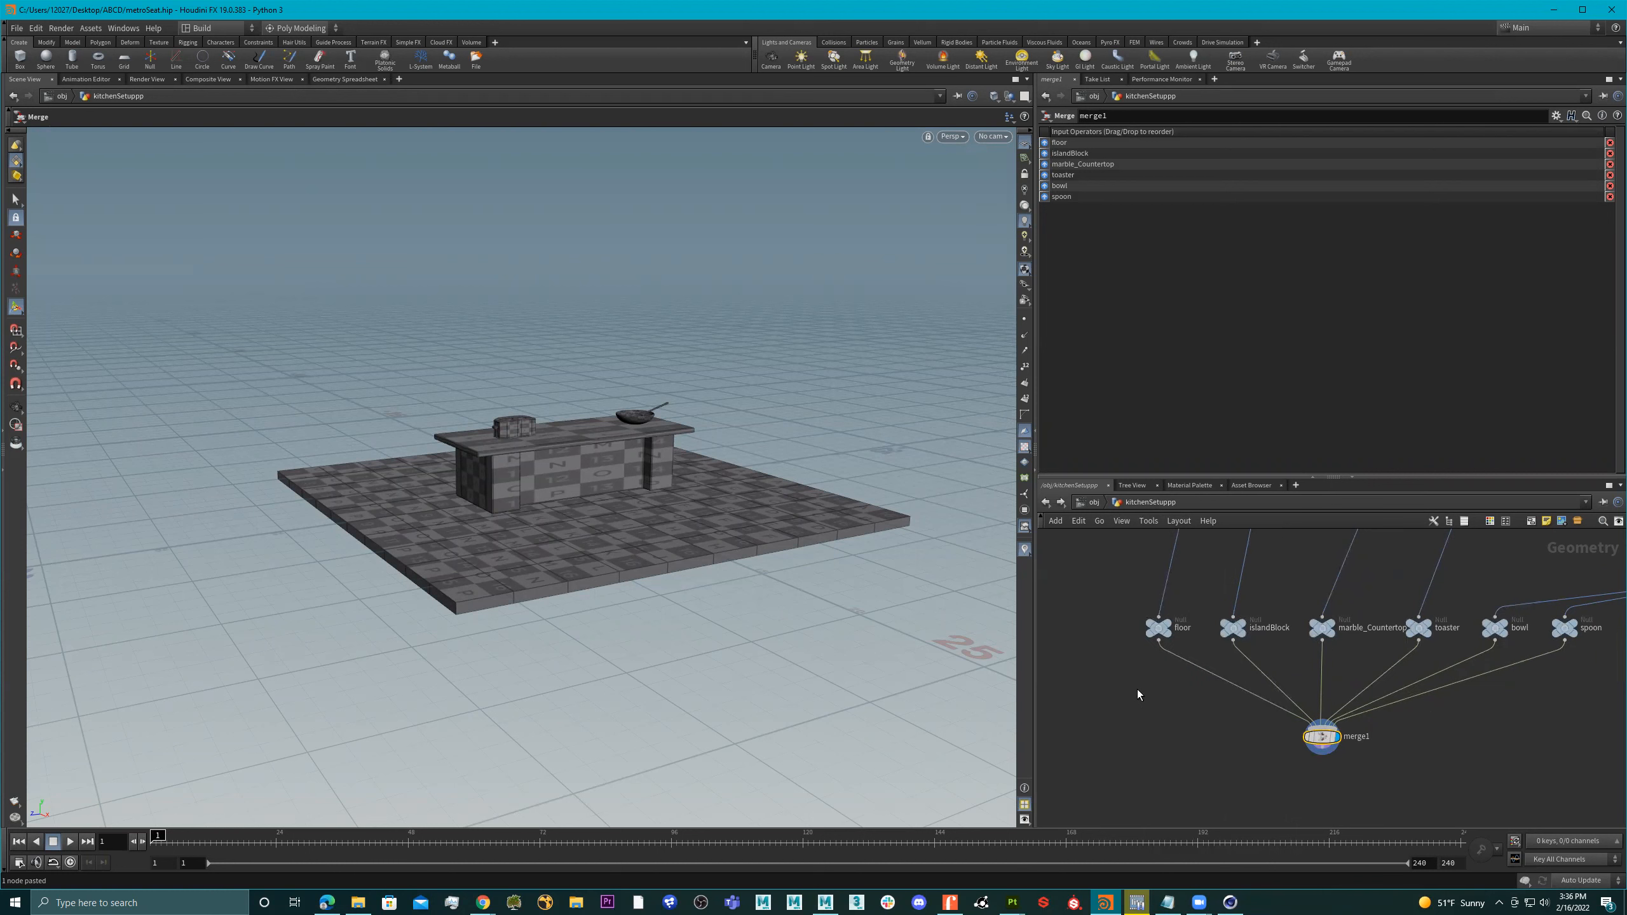
key("Tab")
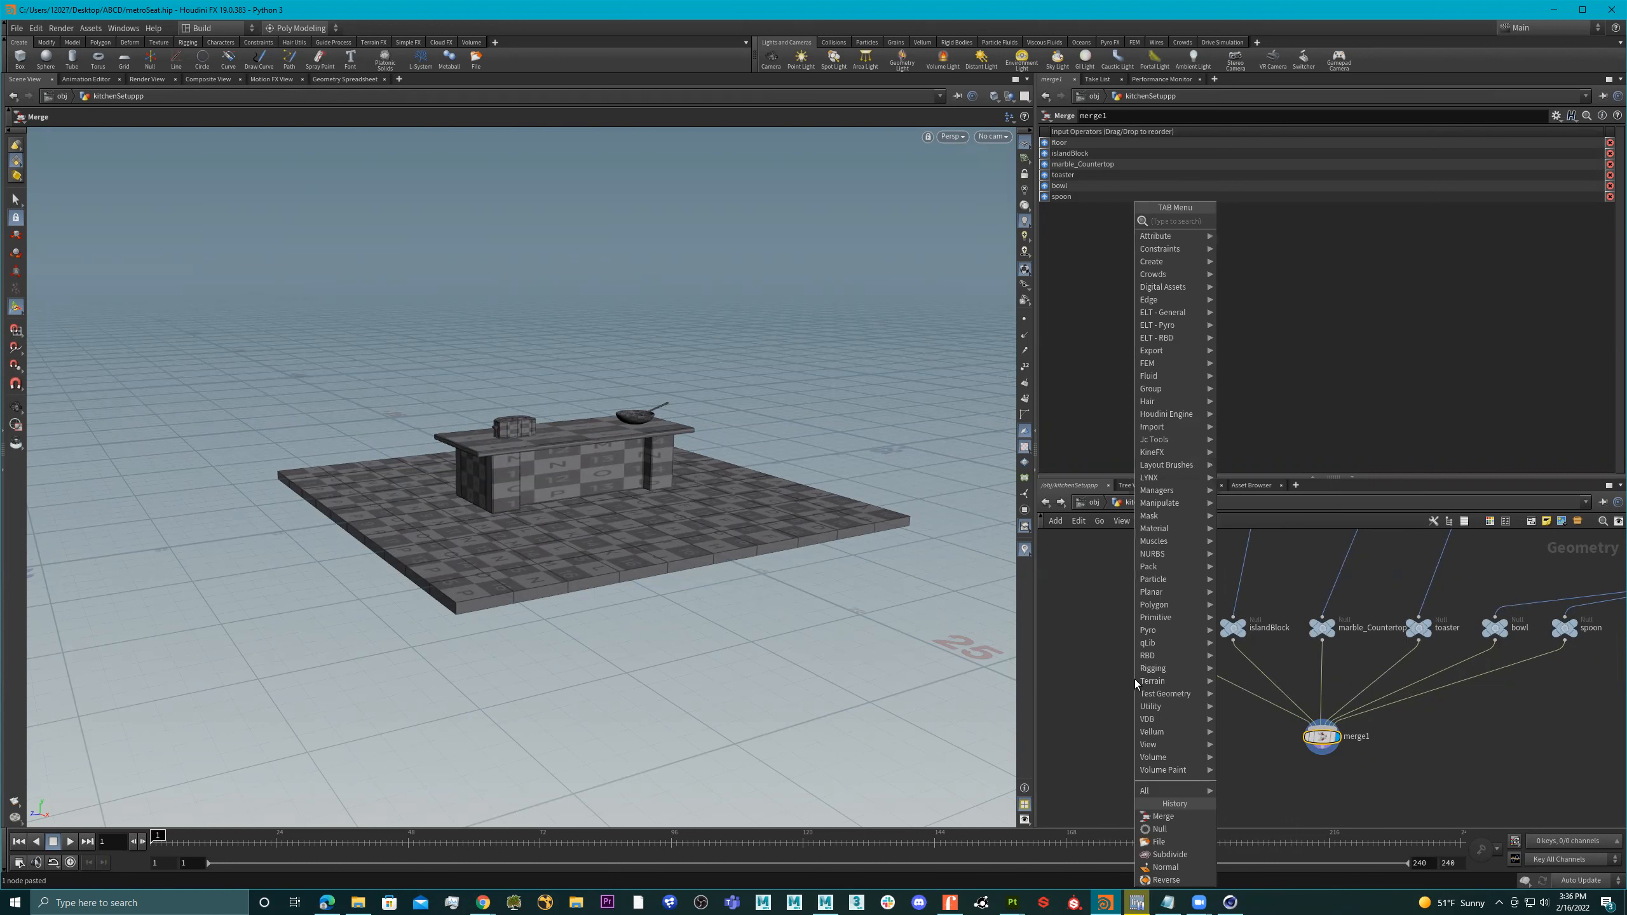
type("group")
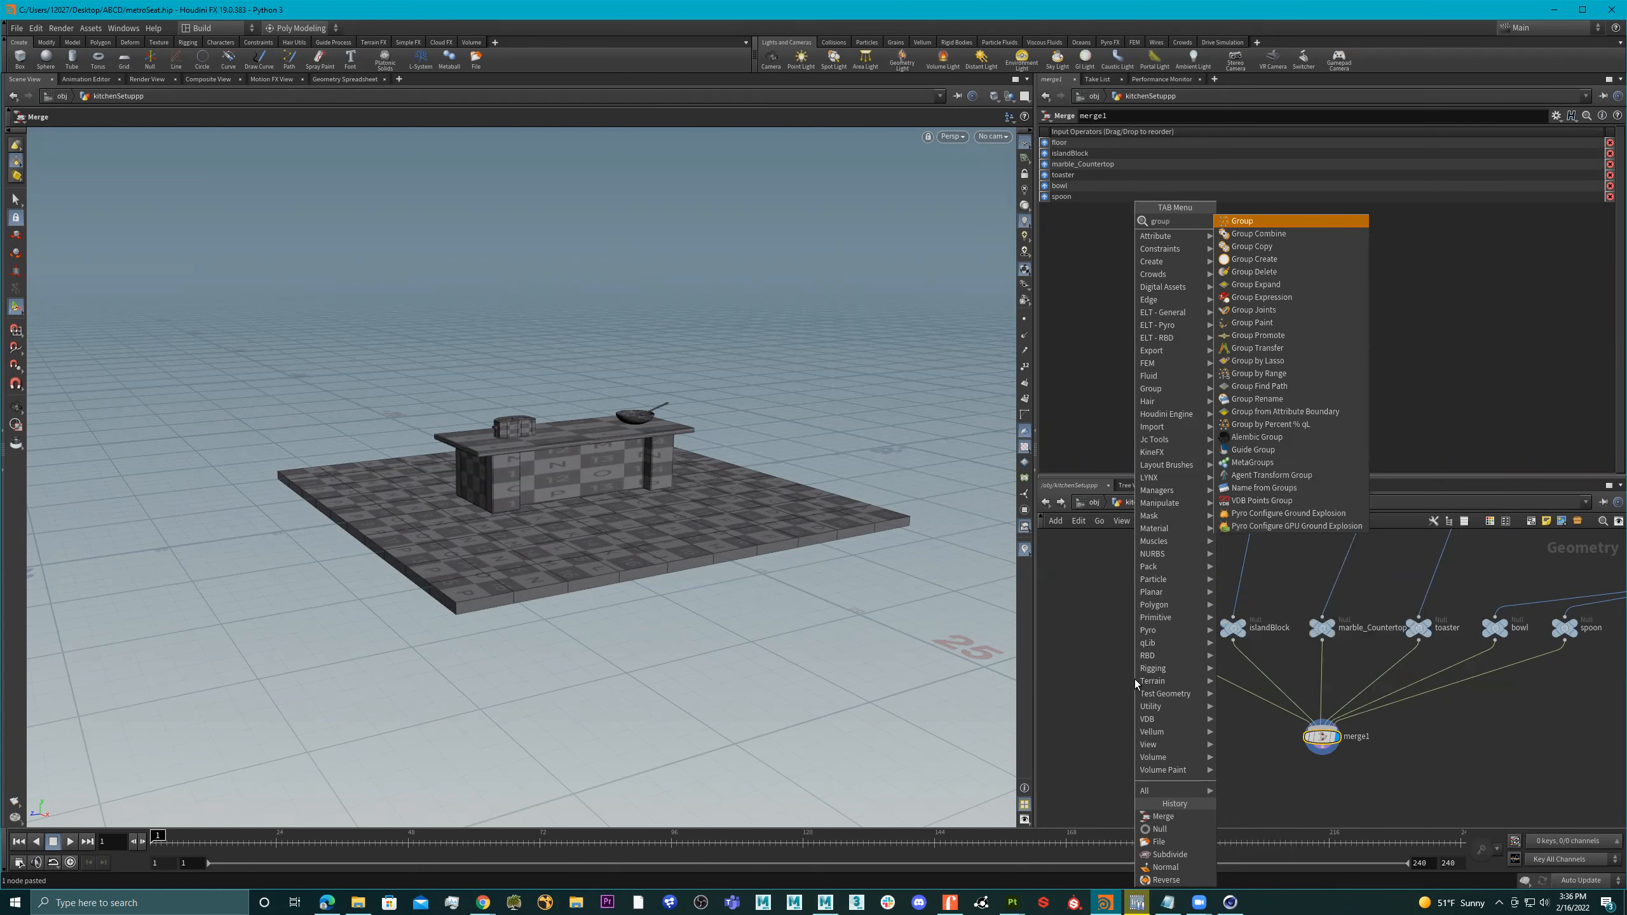
key("Return")
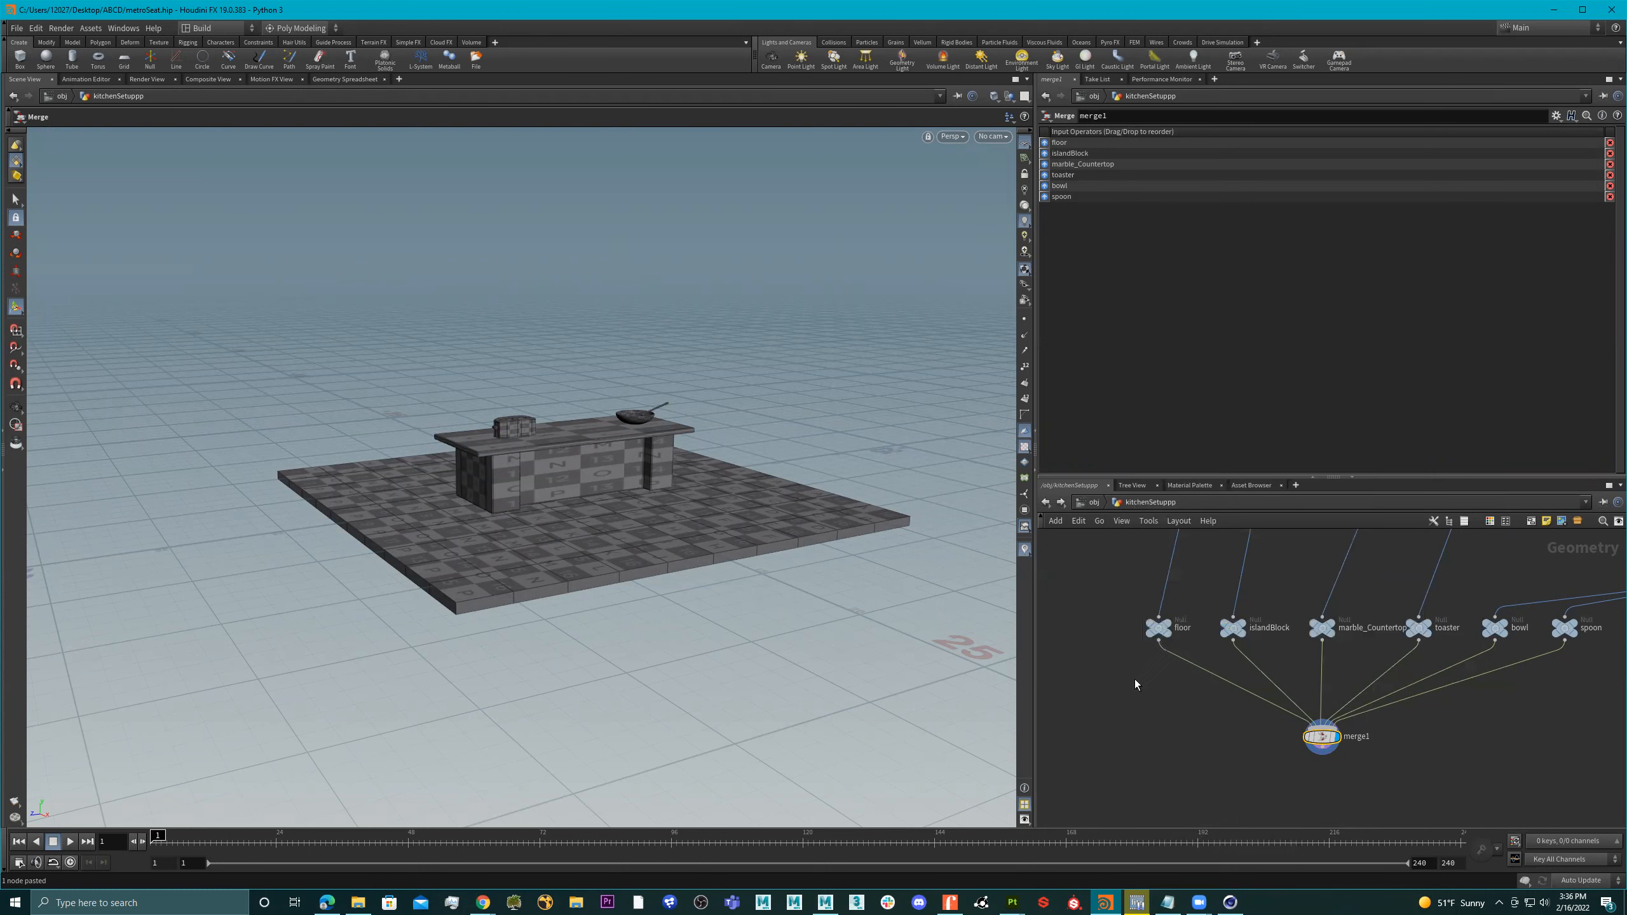
left_click(1134, 679)
Insert the Group node into the wire between the floor null and the Merge node
scroll(1187, 710, "down", 2)
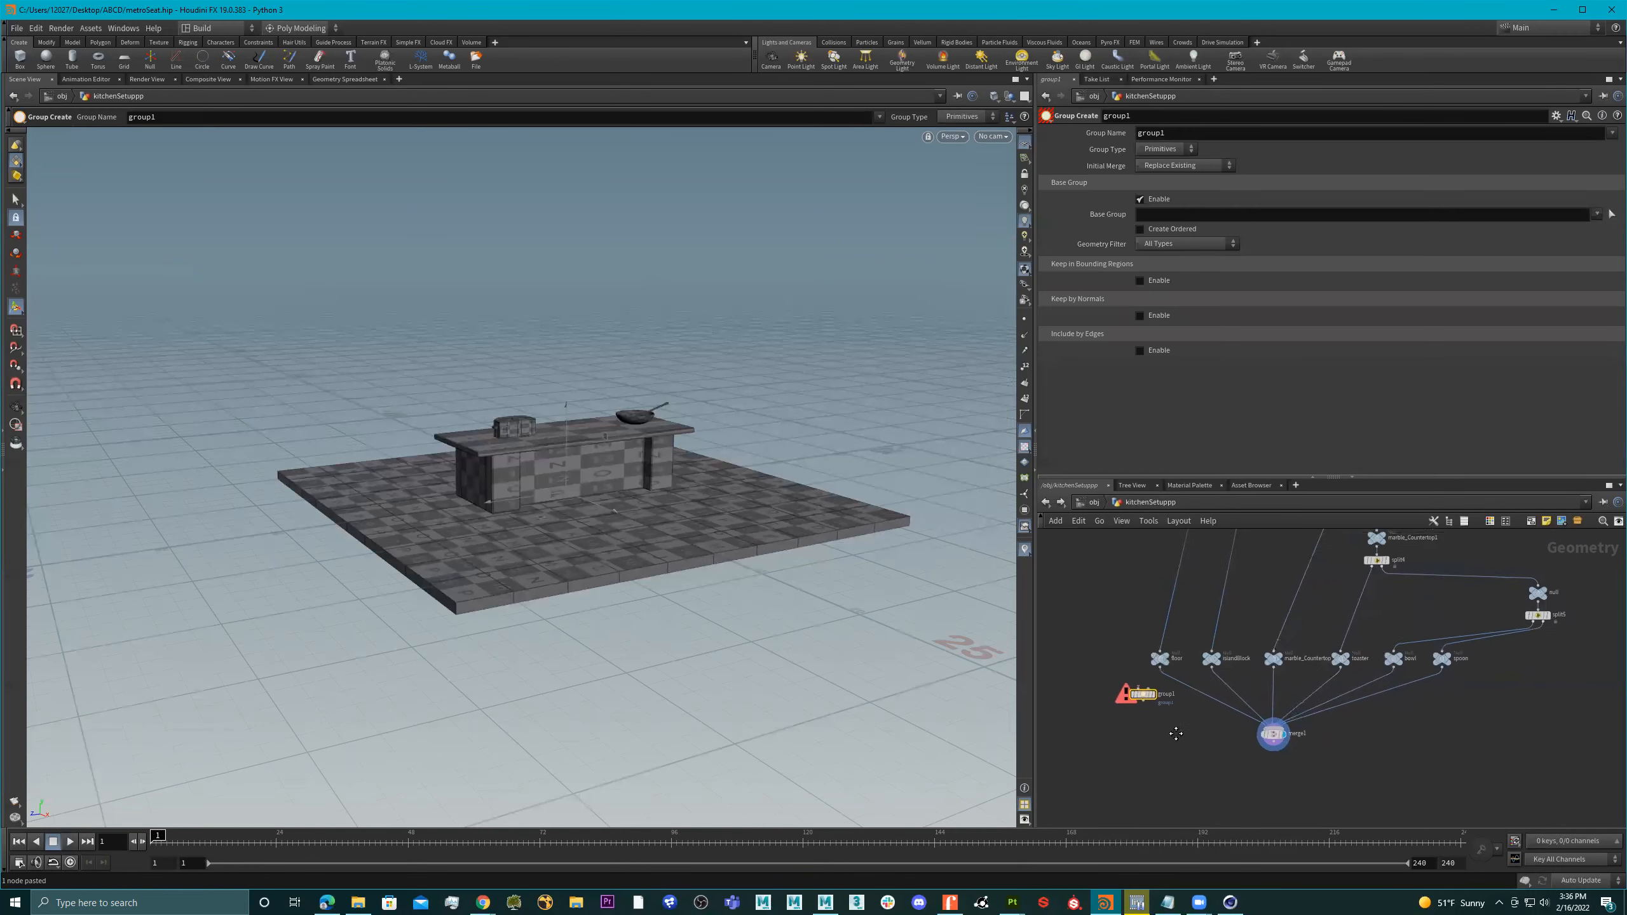
scroll(1185, 686, "up", 1)
scroll(1146, 705, "up", 3)
mouse_move(1140, 705)
left_mouse_down()
mouse_move(1182, 671)
mouse_move(1138, 588)
mouse_move(1160, 600)
mouse_move(1112, 697)
left_mouse_up()
scroll(1186, 620, "down", 5)
middle_click_drag(1190, 600, 1166, 673)
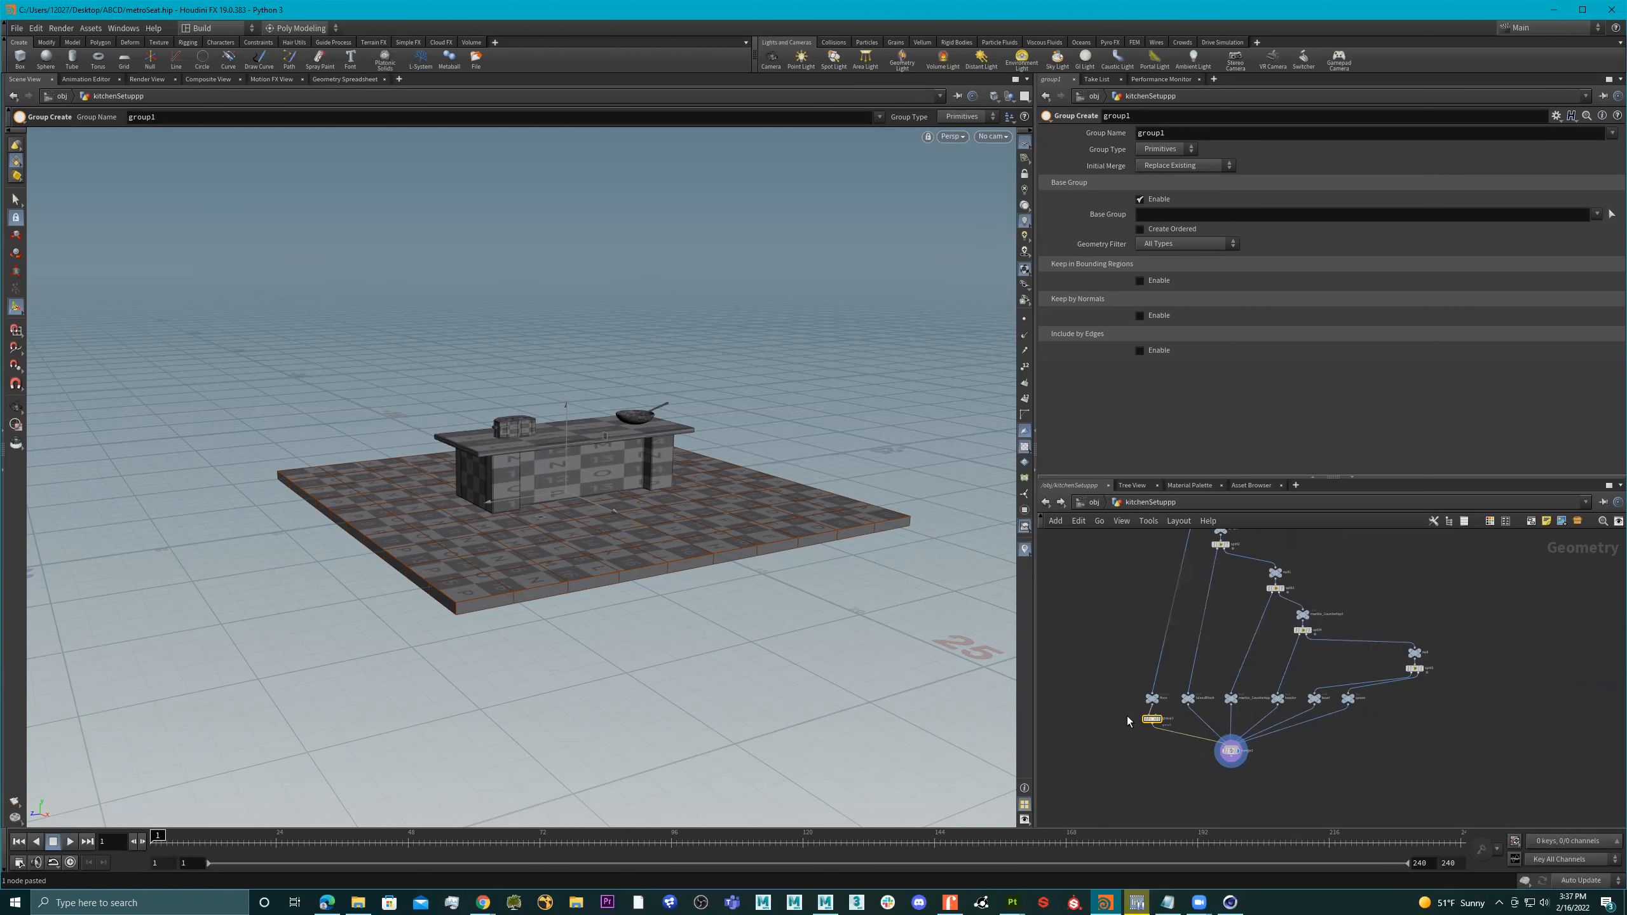
Set the floor Group node's group name to floor_GRP
scroll(1200, 754, "up", 8)
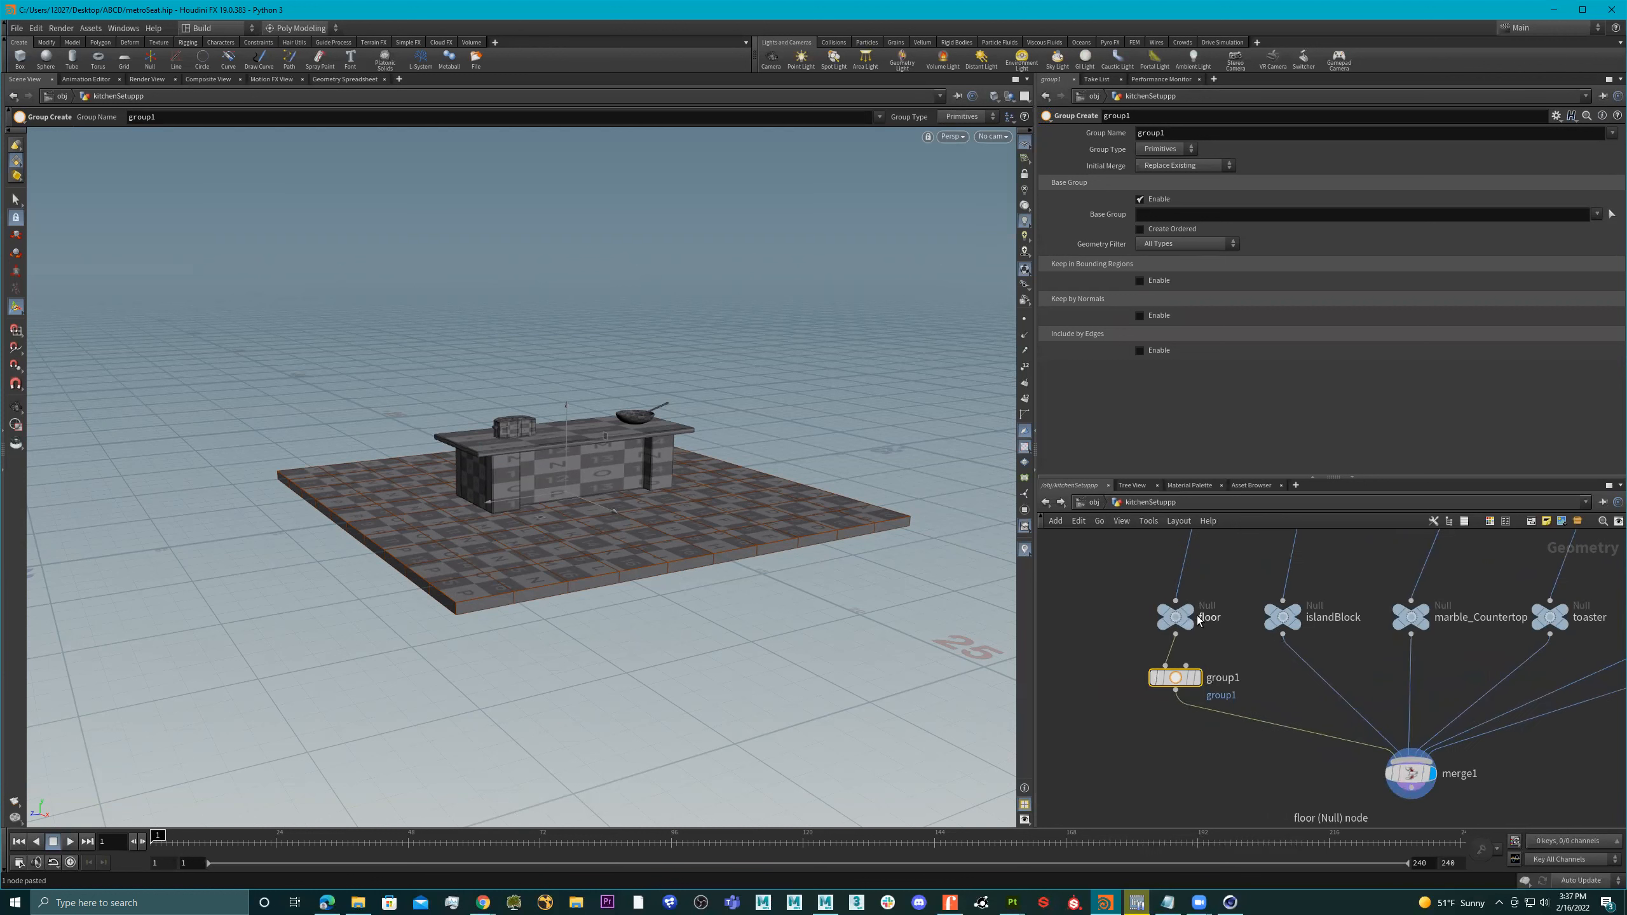
double_click(1180, 136)
type("floor_GRP")
key("Return")
Display the floor's Group node and check its primitive groups in the node info
left_click(1197, 678)
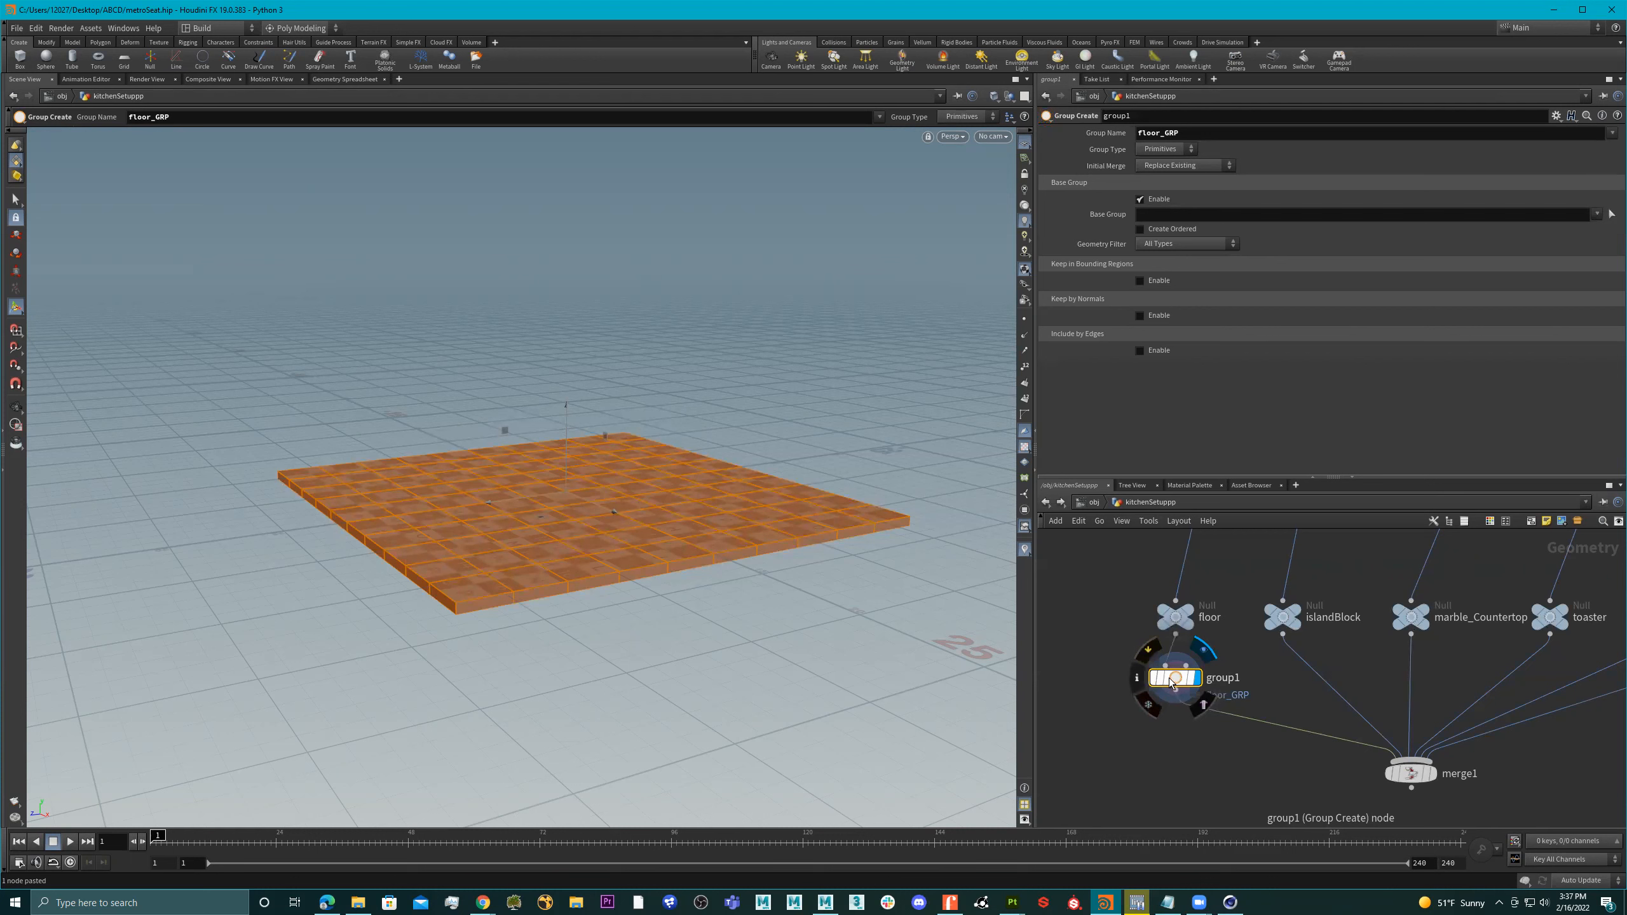
left_click(1138, 678)
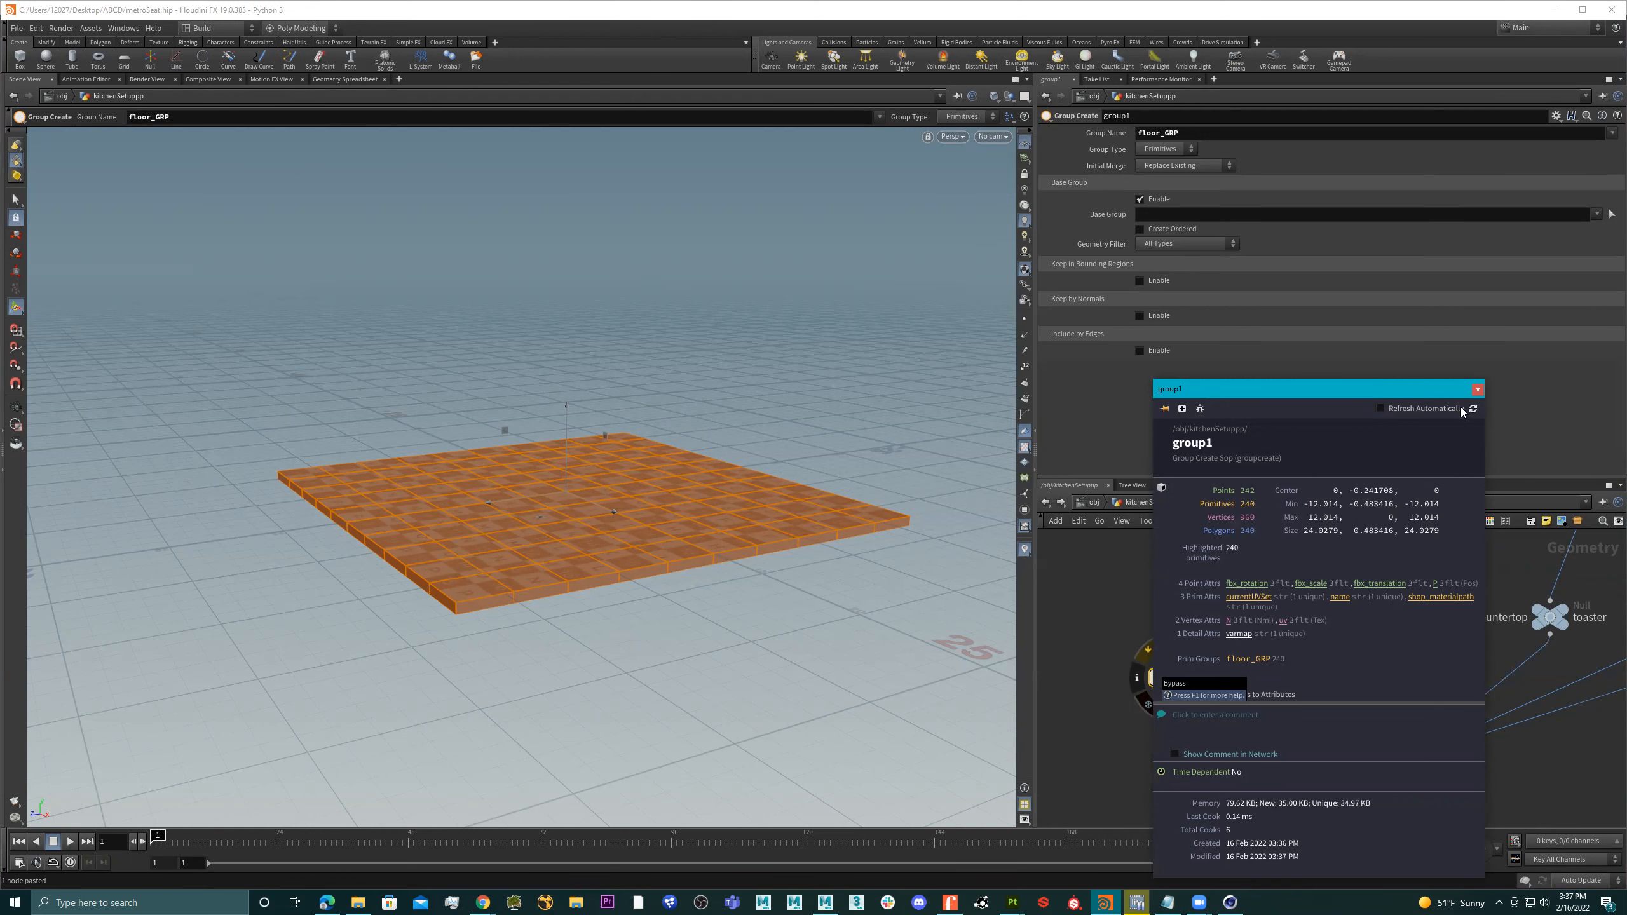
left_click(1479, 390)
Add a second Group node between the islandBlock null and the Merge node
scroll(1256, 698, "down", 5)
scroll(1263, 698, "up", 2)
scroll(1242, 697, "up", 4)
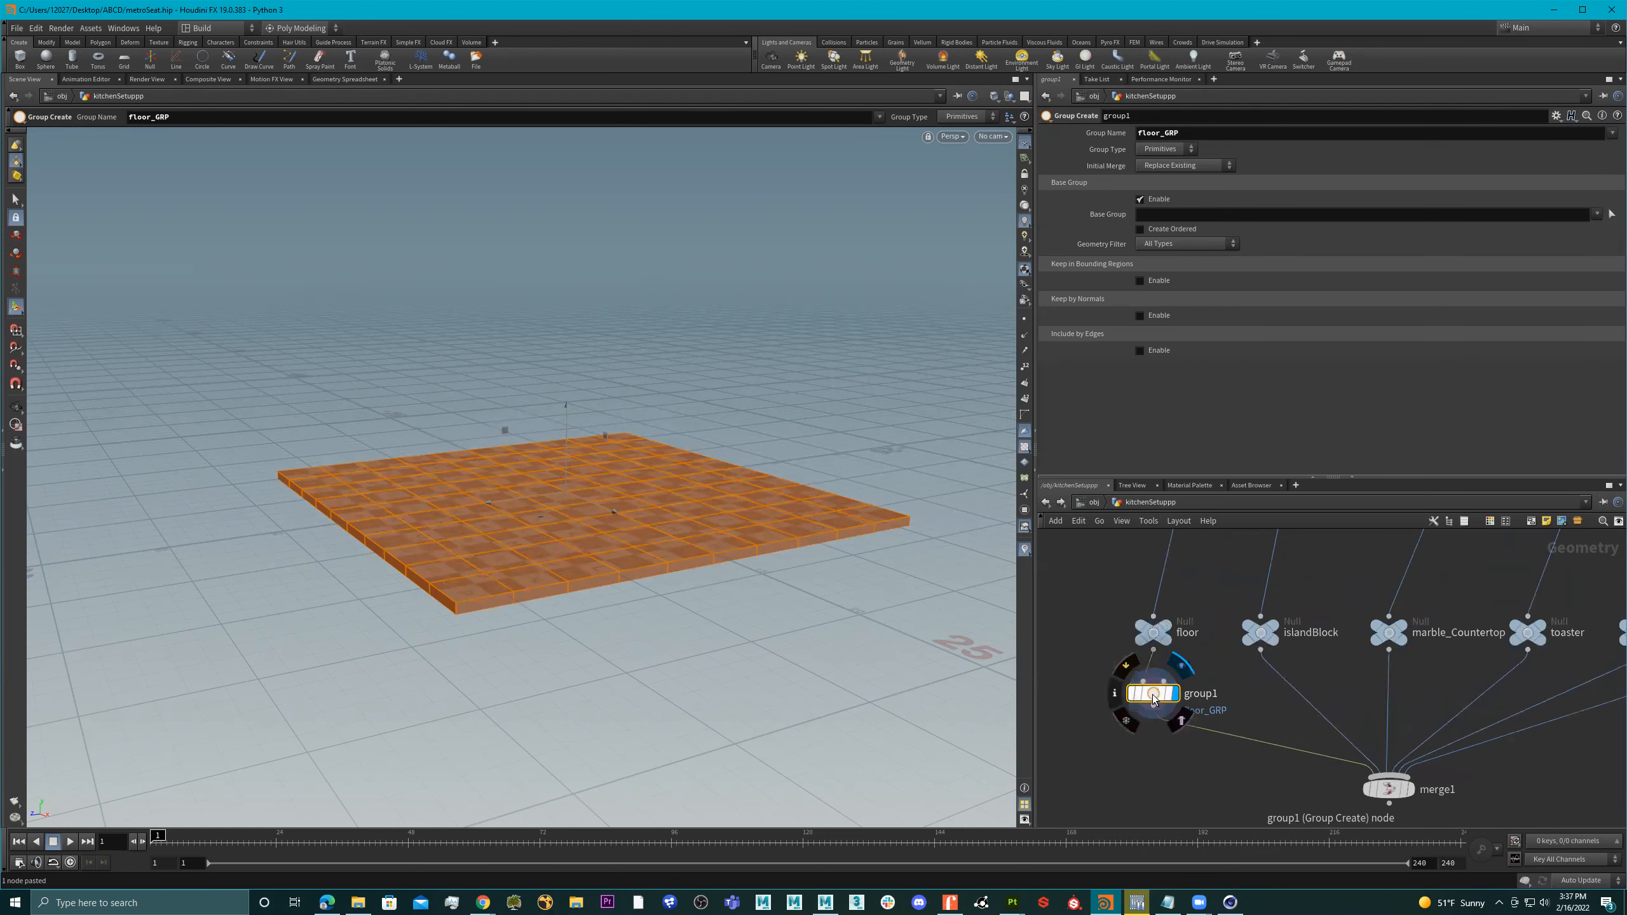
scroll(1243, 702, "down", 2)
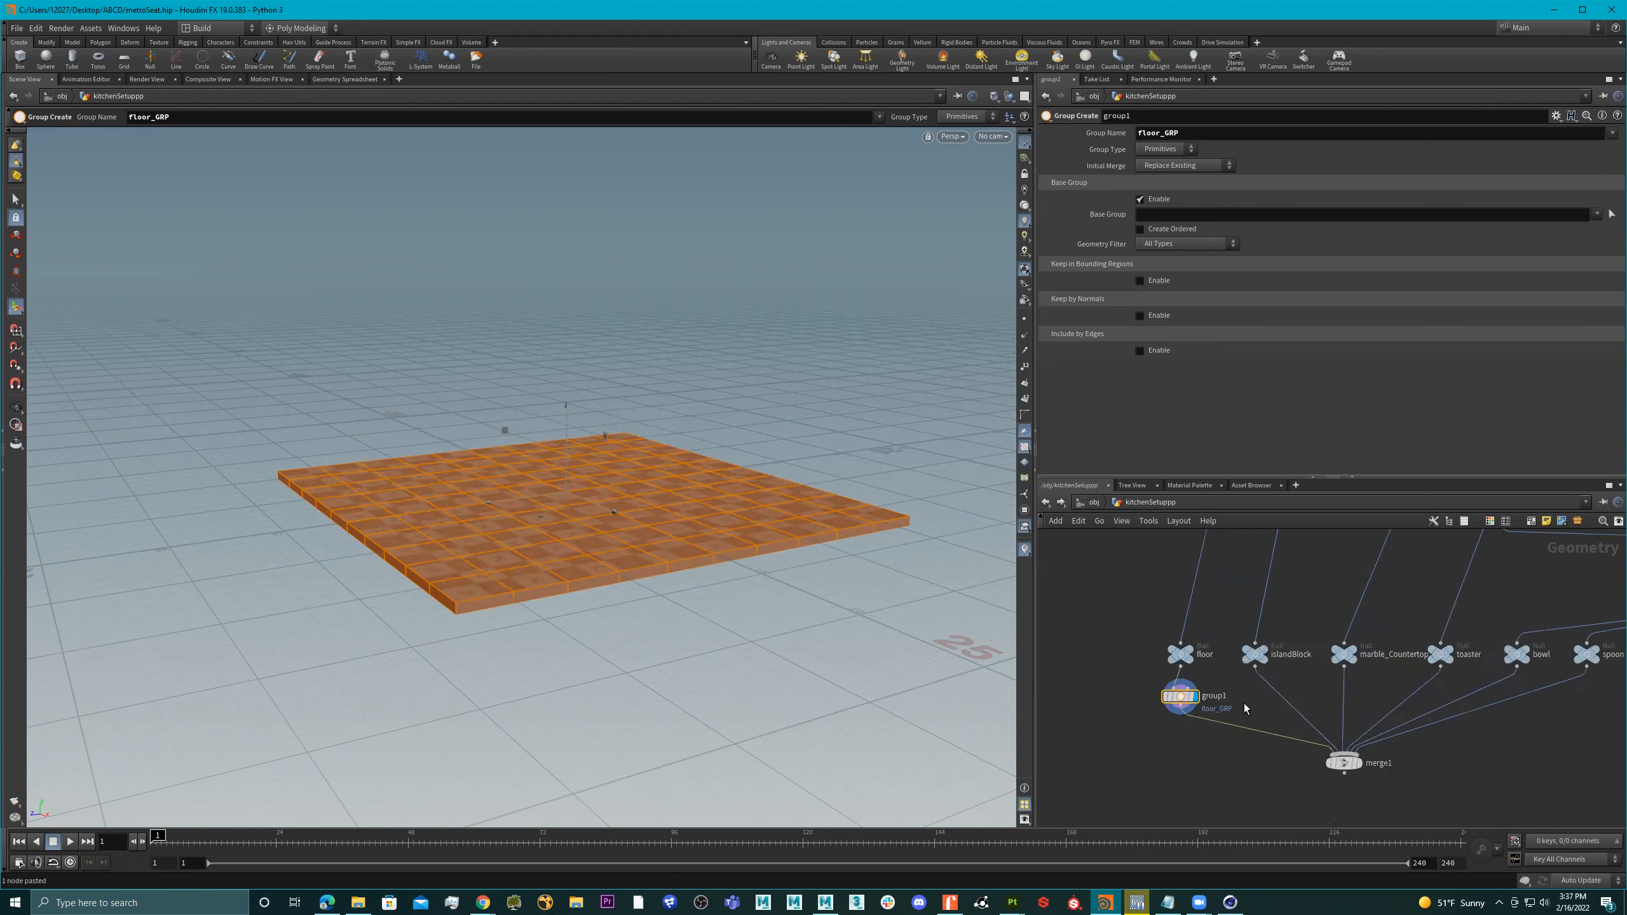
right_click(1252, 661)
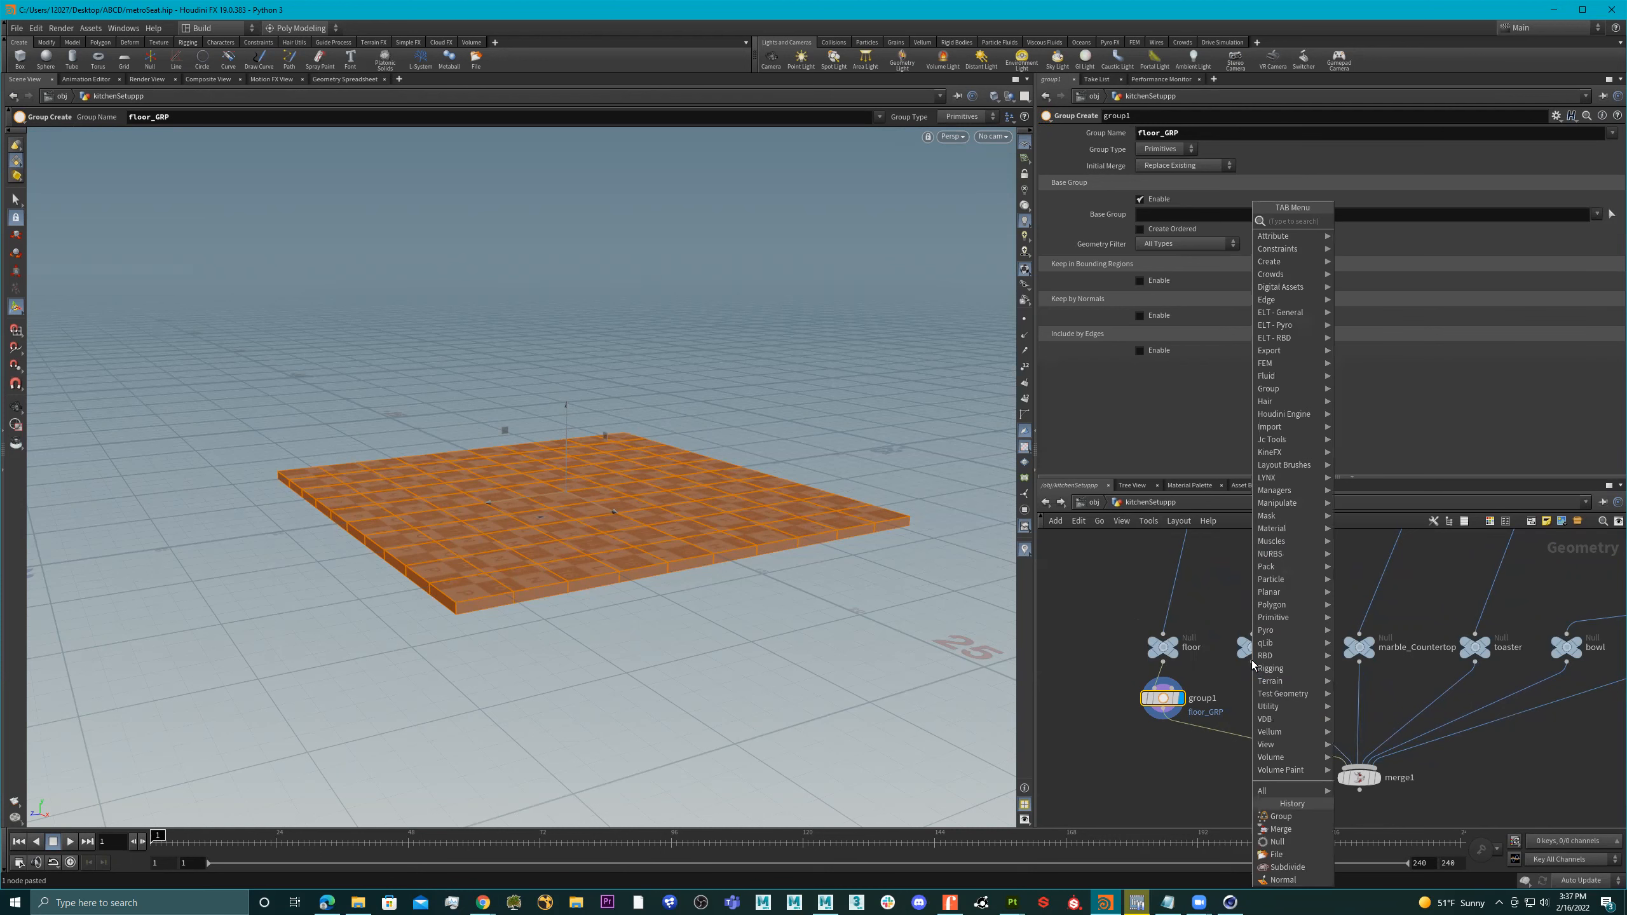
key("Escape")
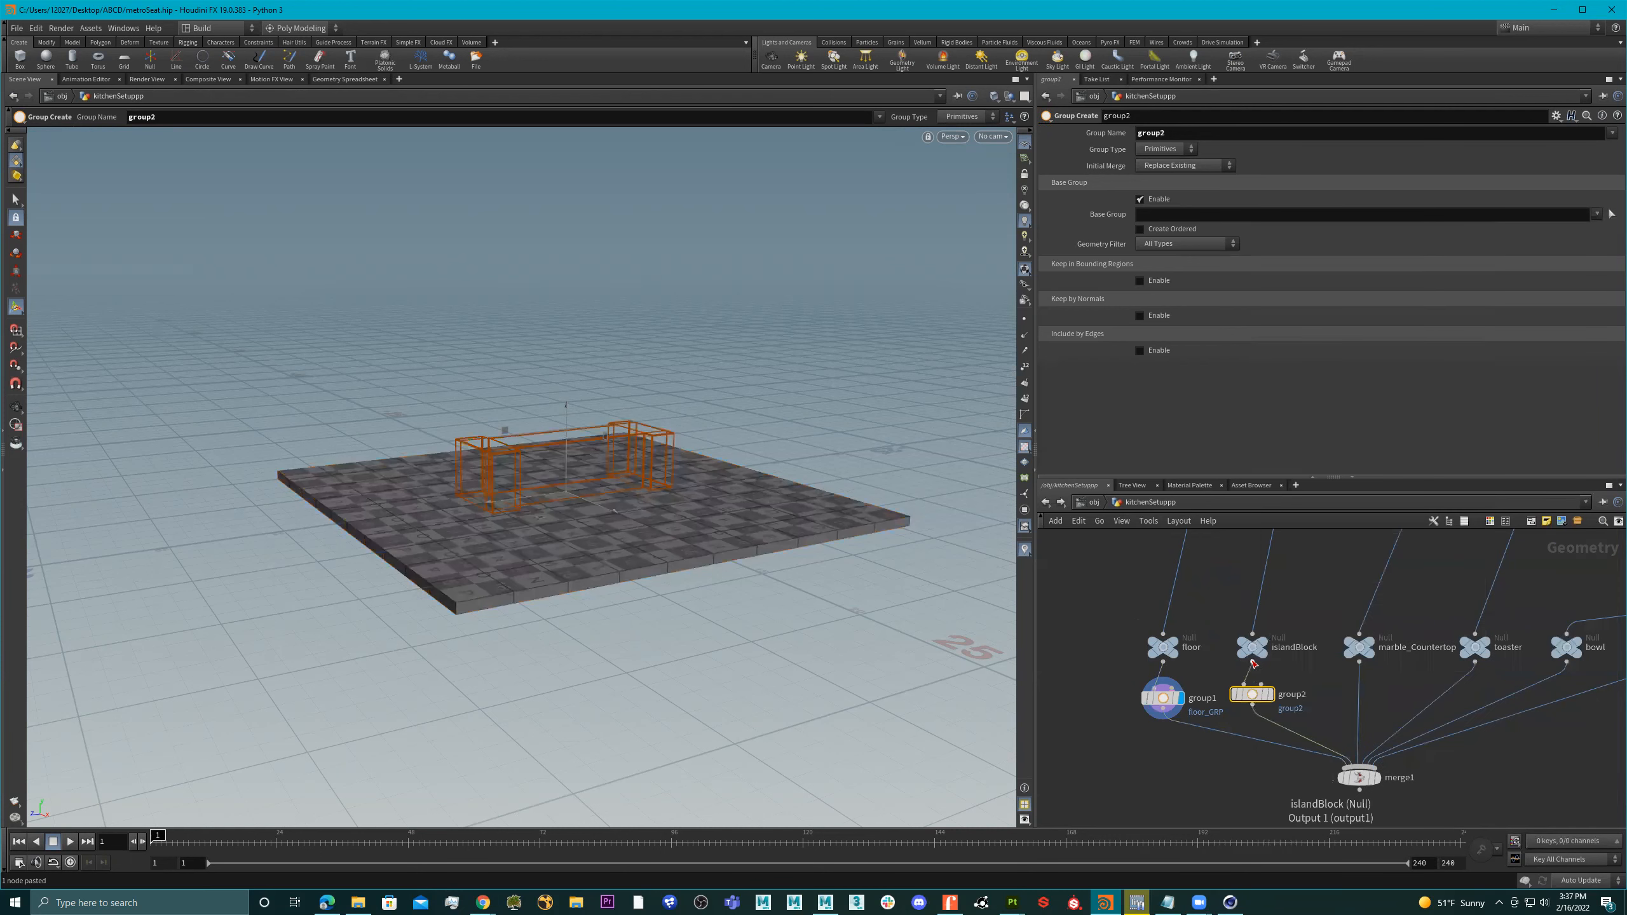
left_click_drag(1251, 695, 1255, 692)
Move the floor null and its Group node farther away from the islandBlock branch
left_click_drag(1110, 611, 1195, 754)
left_click_drag(1163, 697, 1092, 699)
scroll(1327, 697, "up", 2)
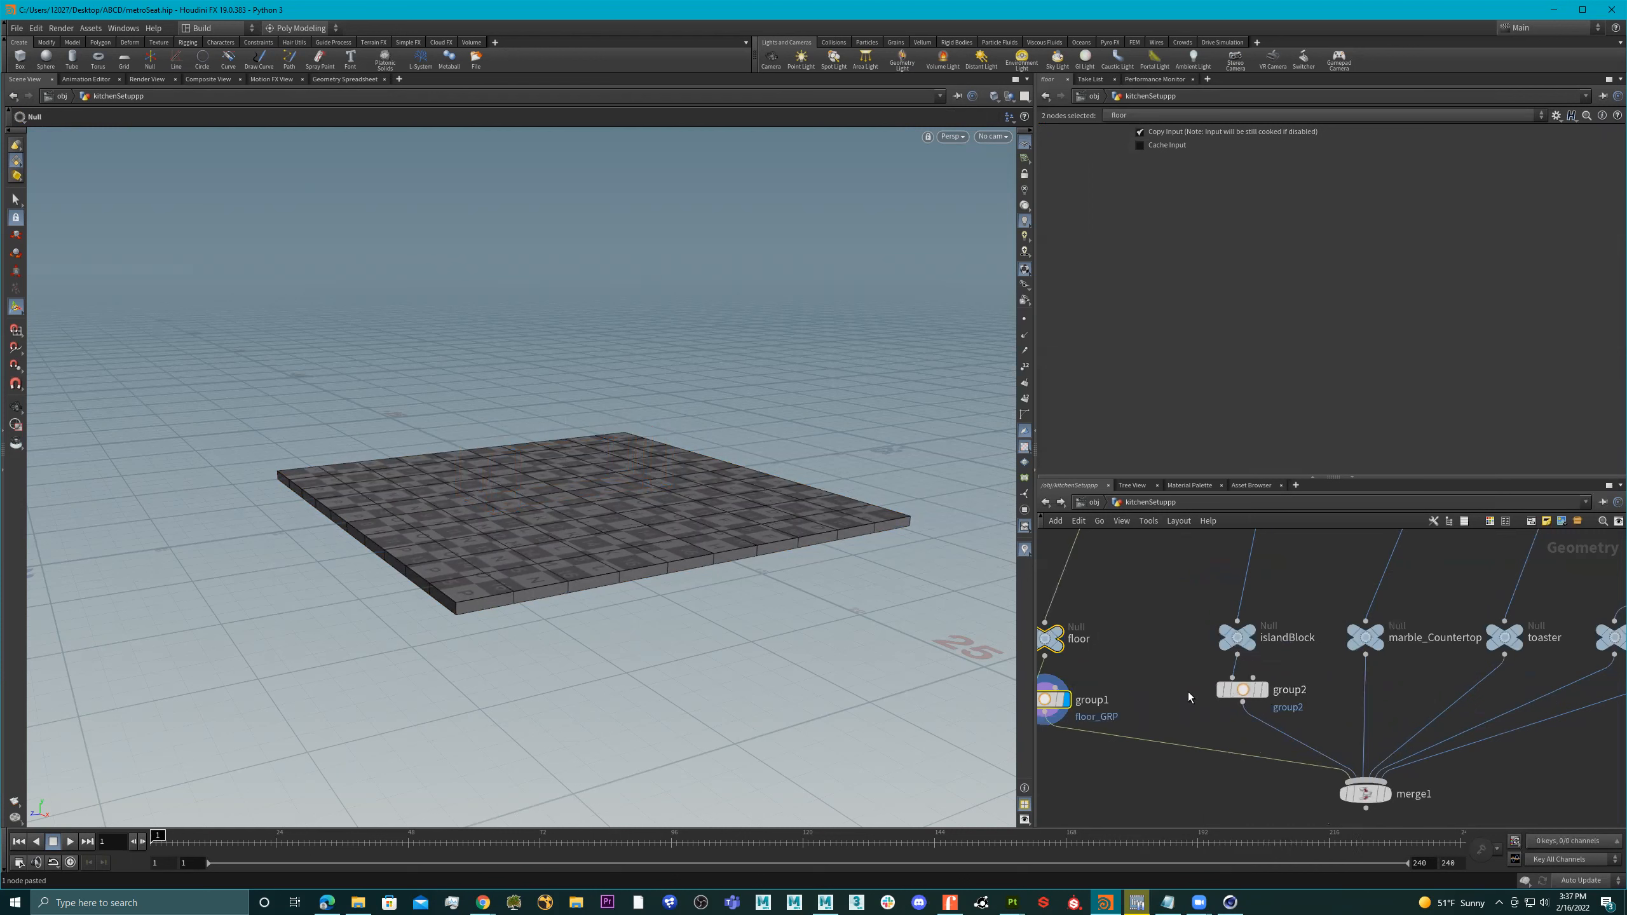
Rename the Group node under islandBlock as island_black_GRP
double_click(1292, 692)
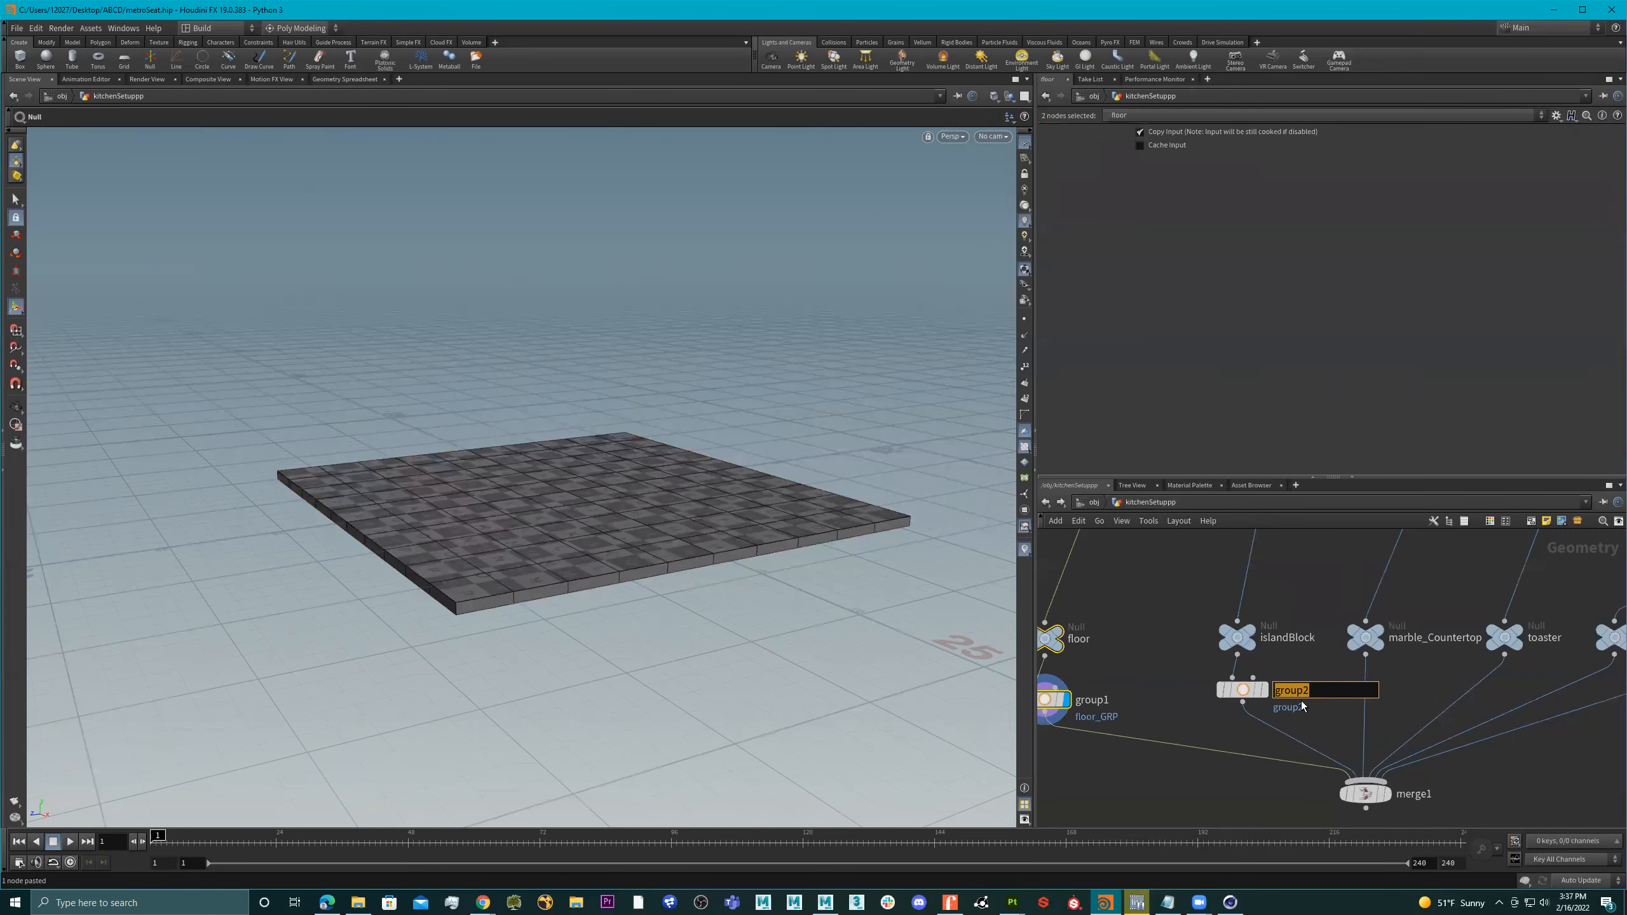
type("island_black_GRP")
key("Return")
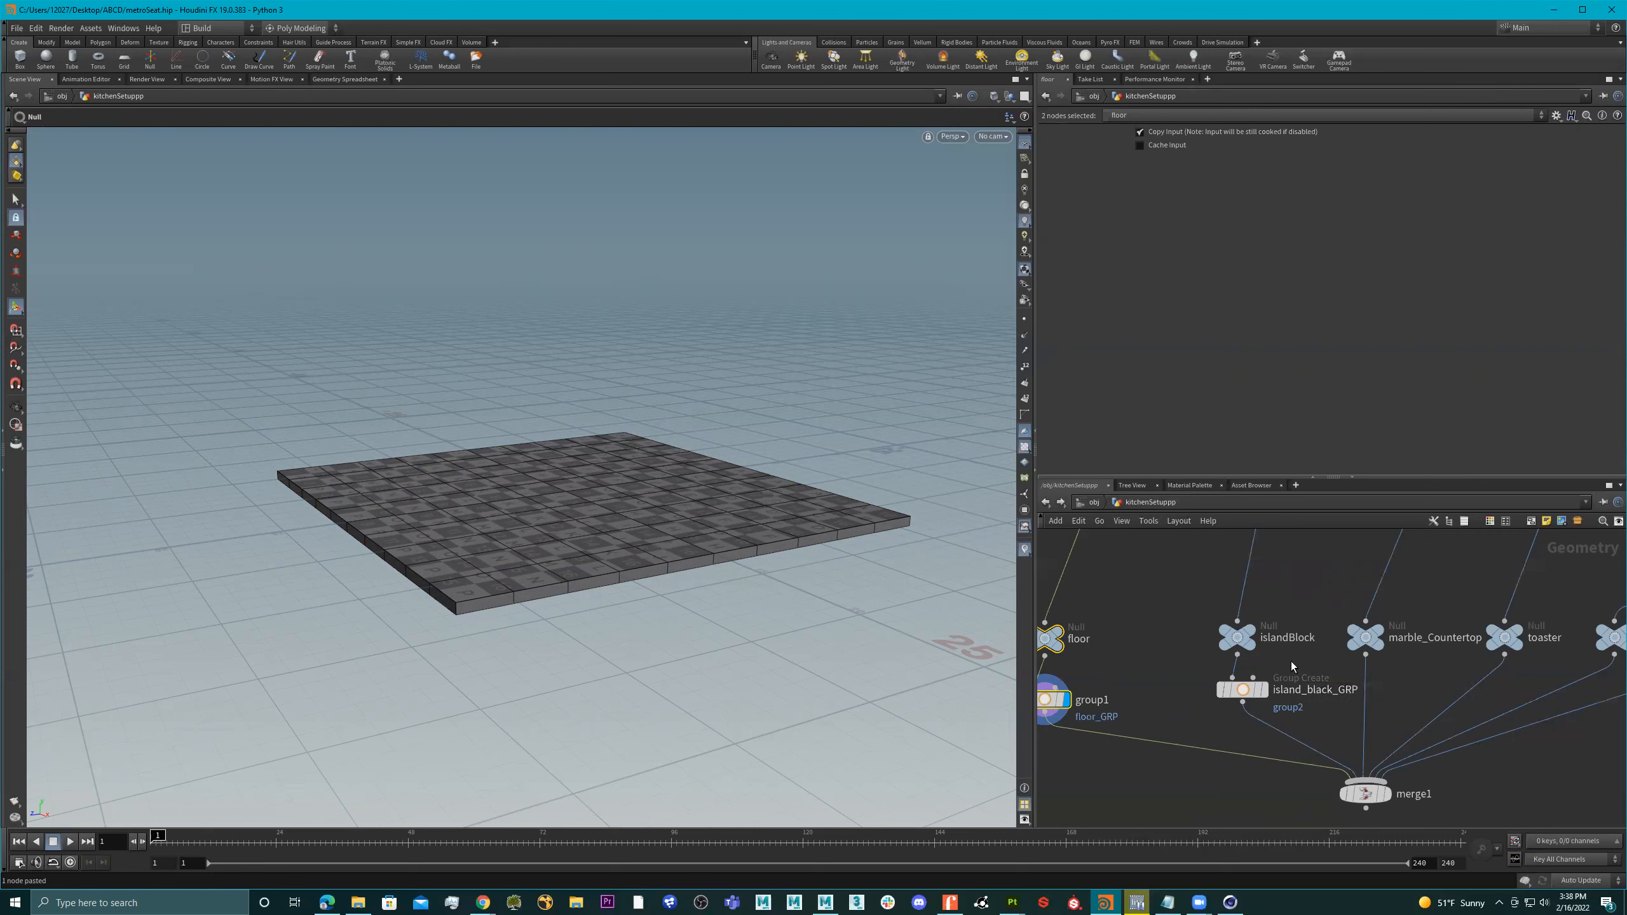
Set the island_black_GRP node's group name to $OS so it follows the node name
left_click(1275, 686)
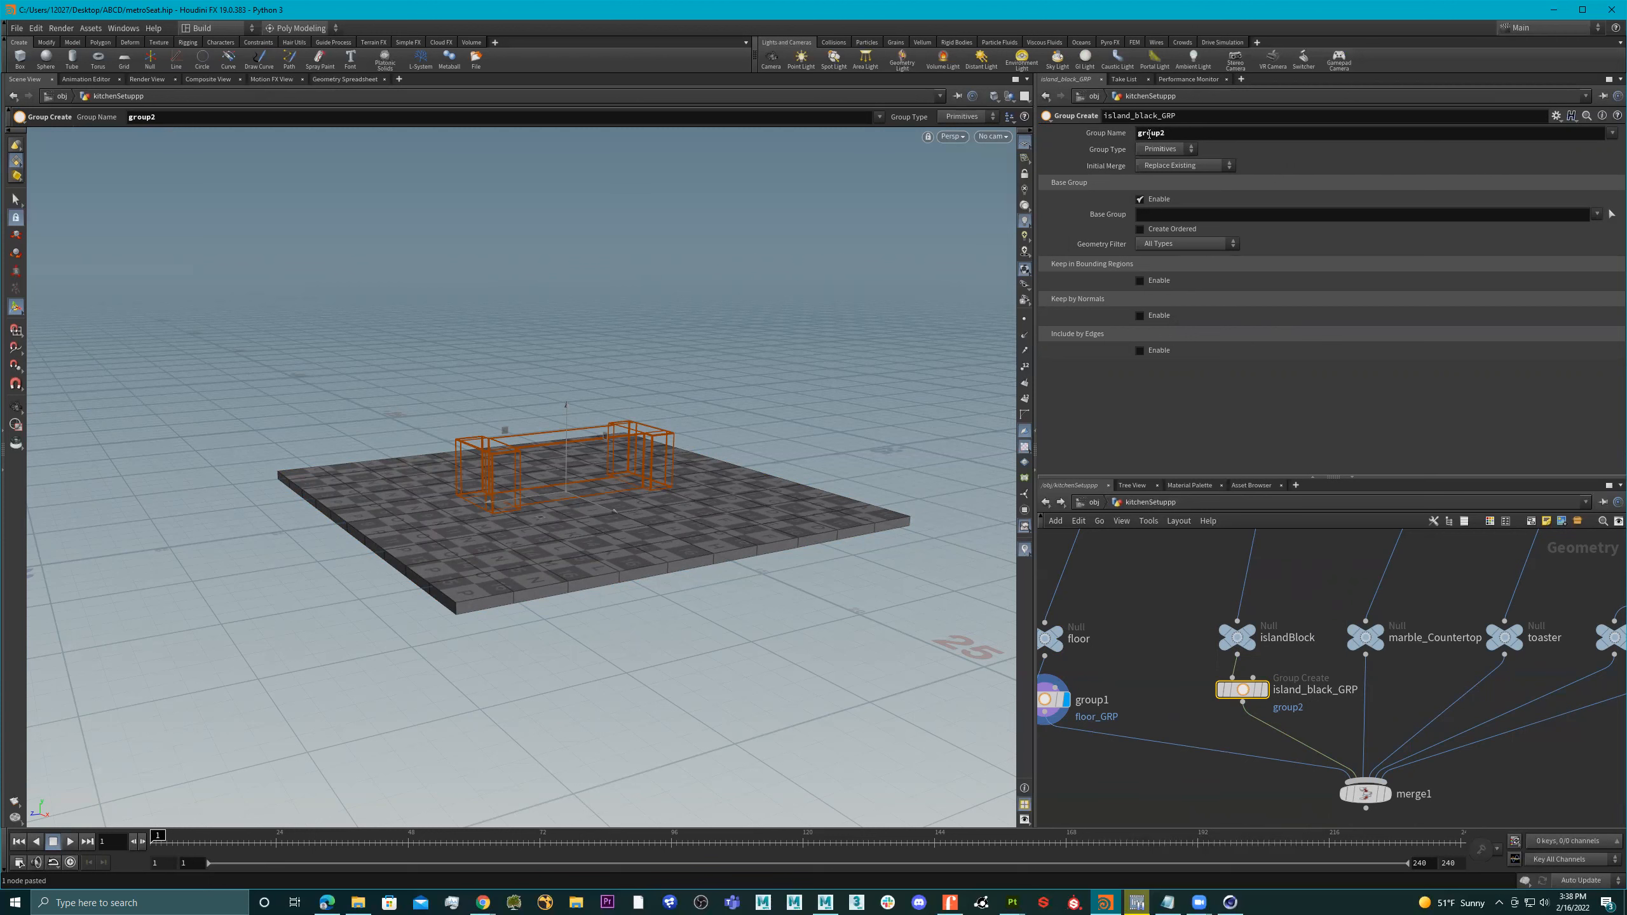
double_click(1177, 133)
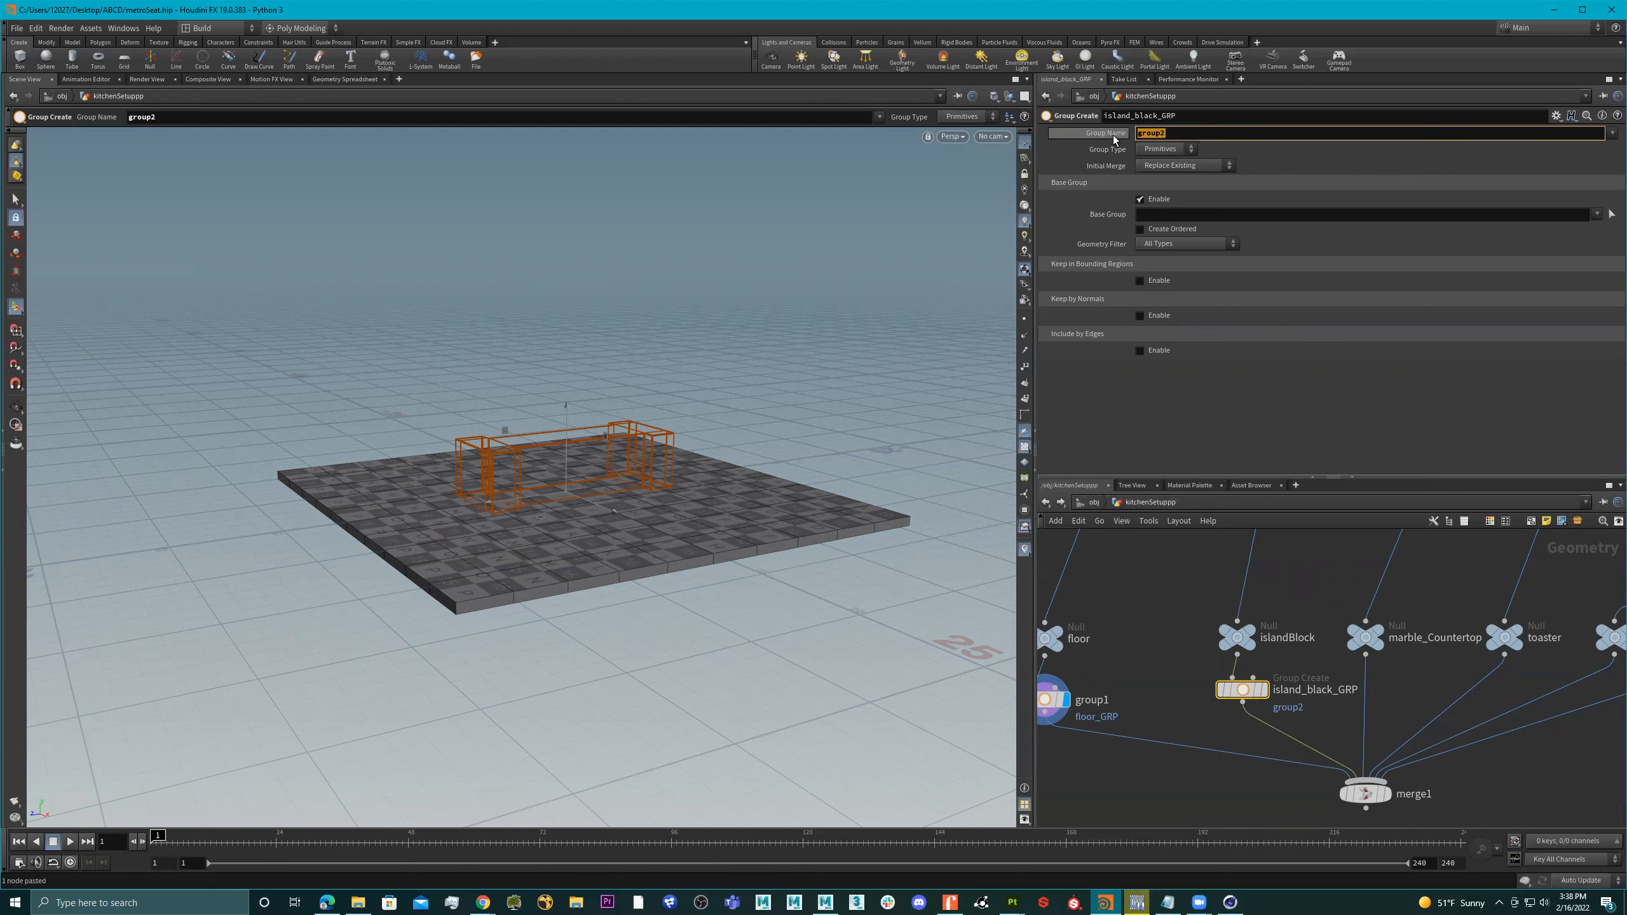
type("$OS")
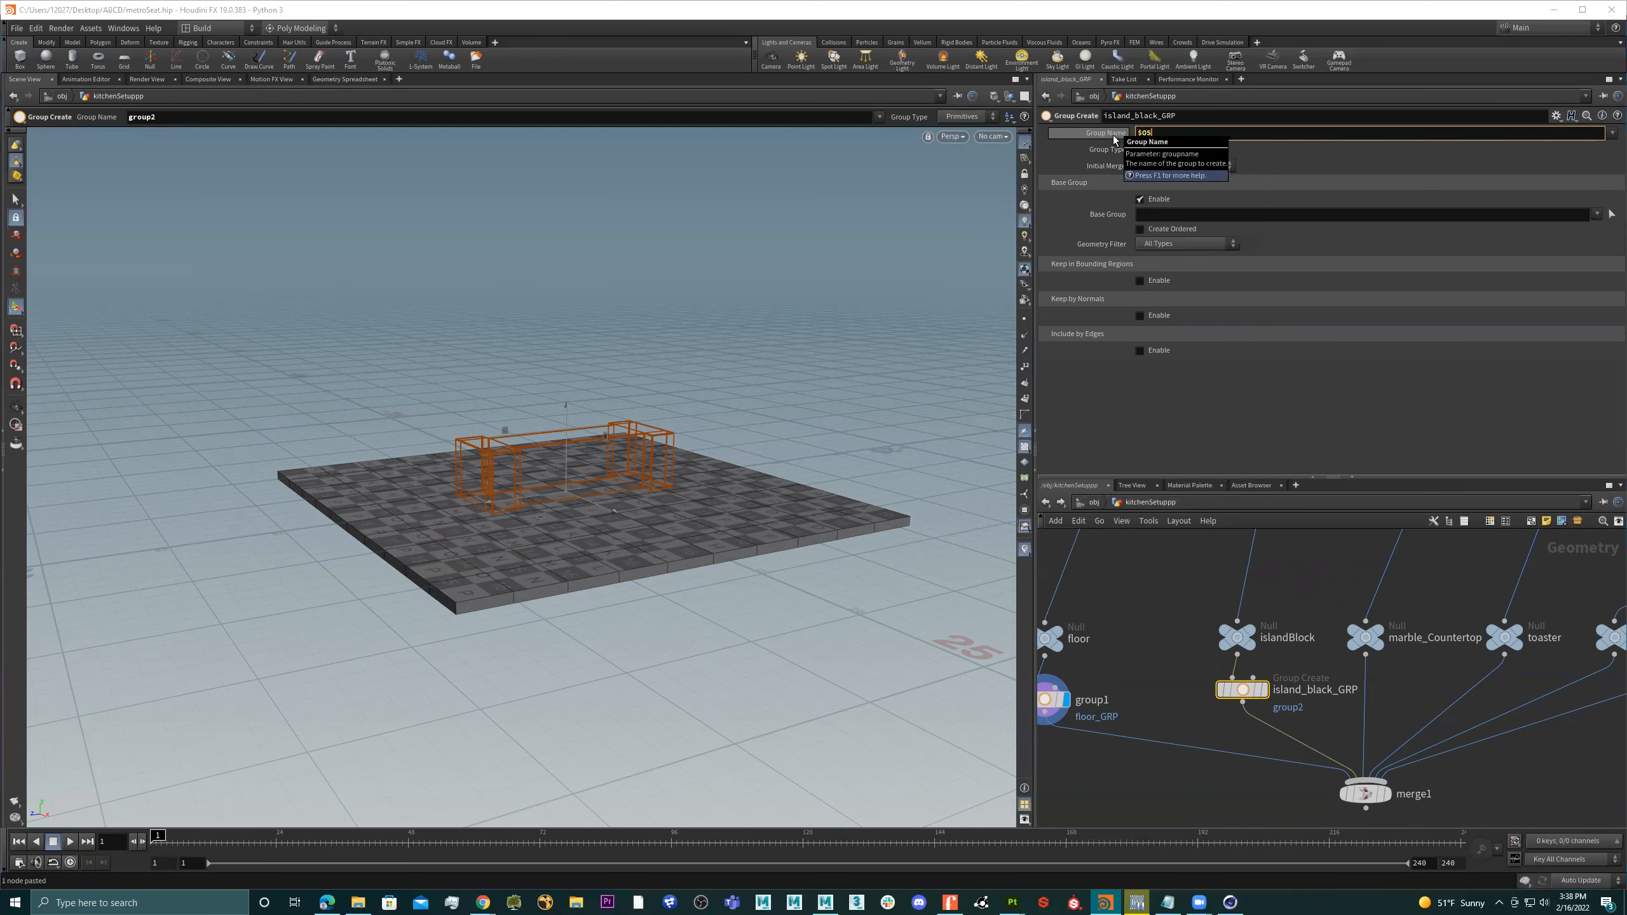
key("Return")
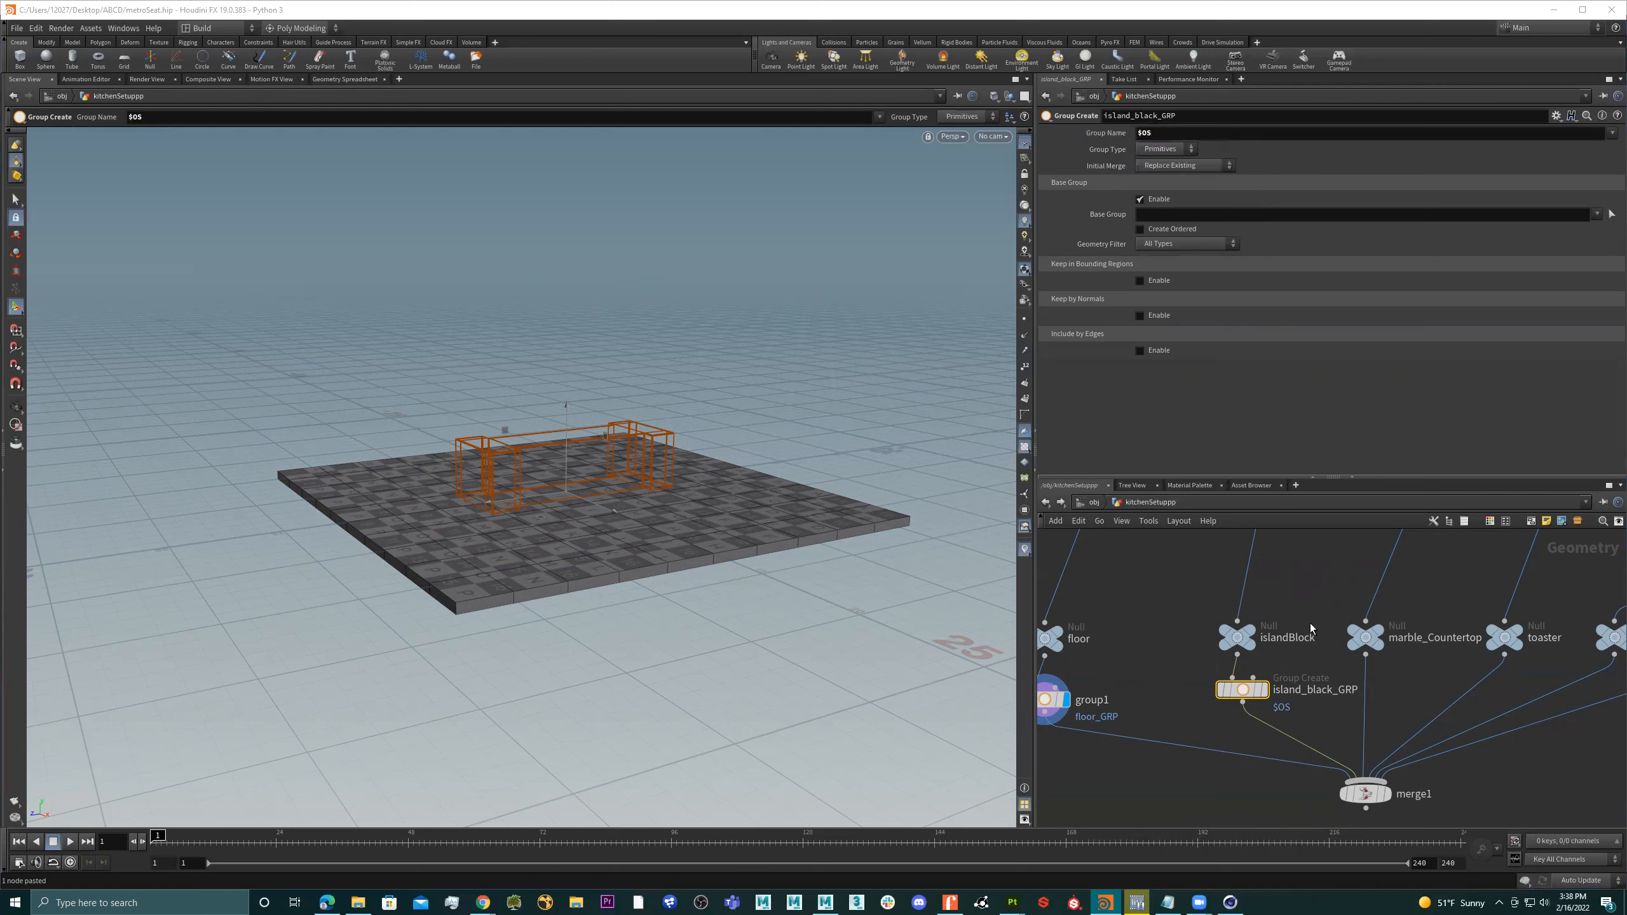
Check the primitive group name in the node info of island_black_GRP
mouse_move(1243, 697)
left_click(1202, 688)
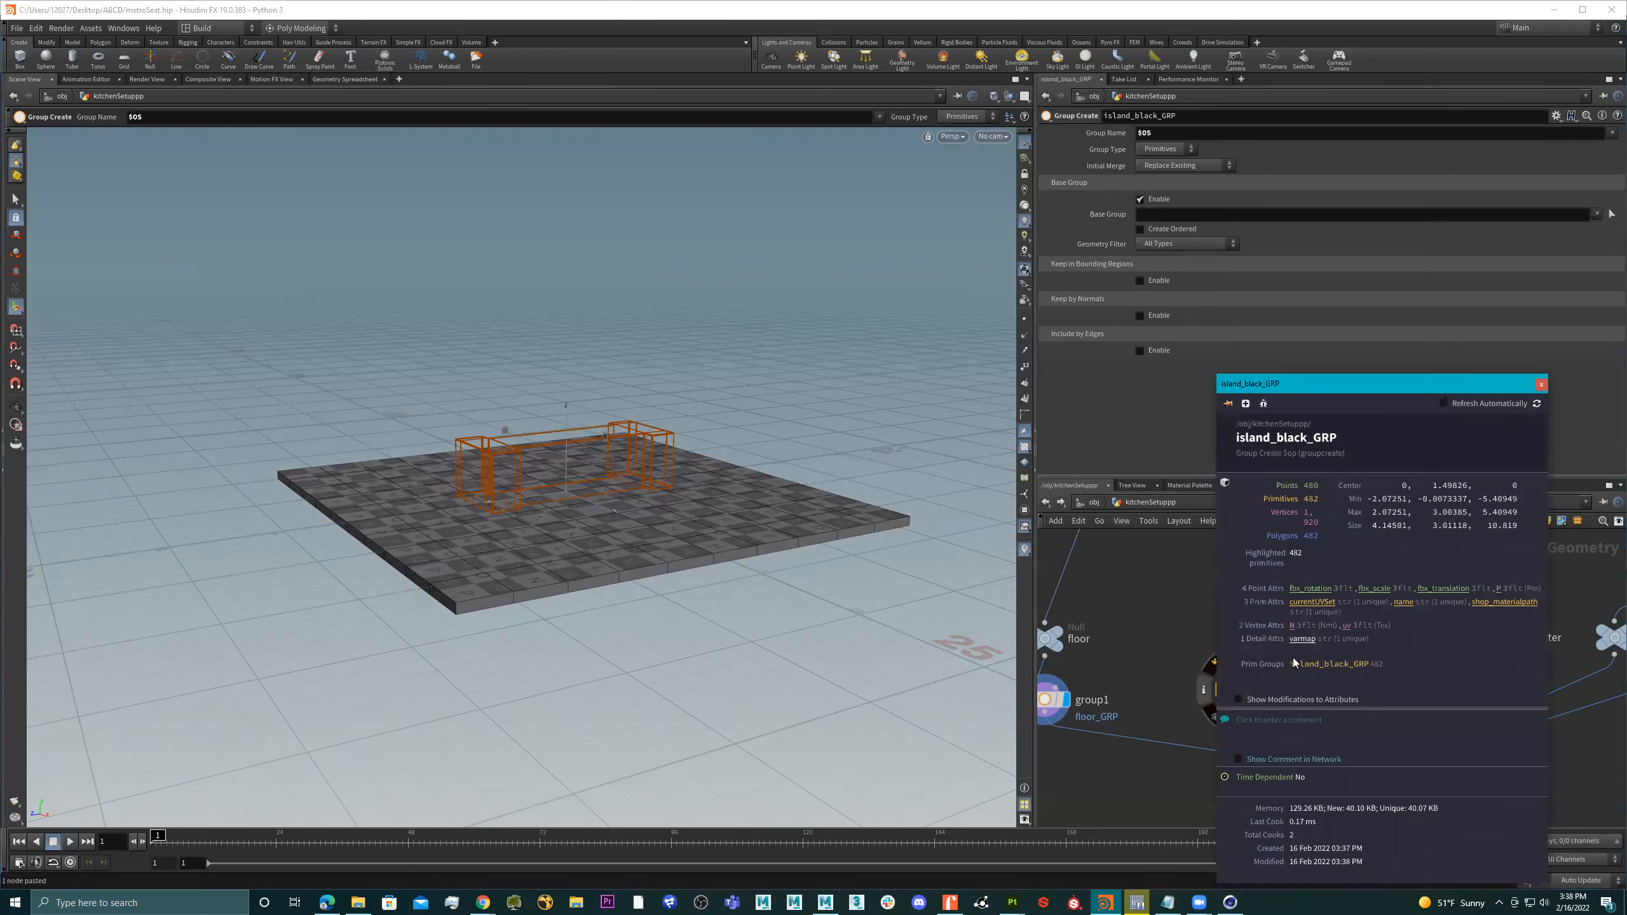
left_click(1541, 383)
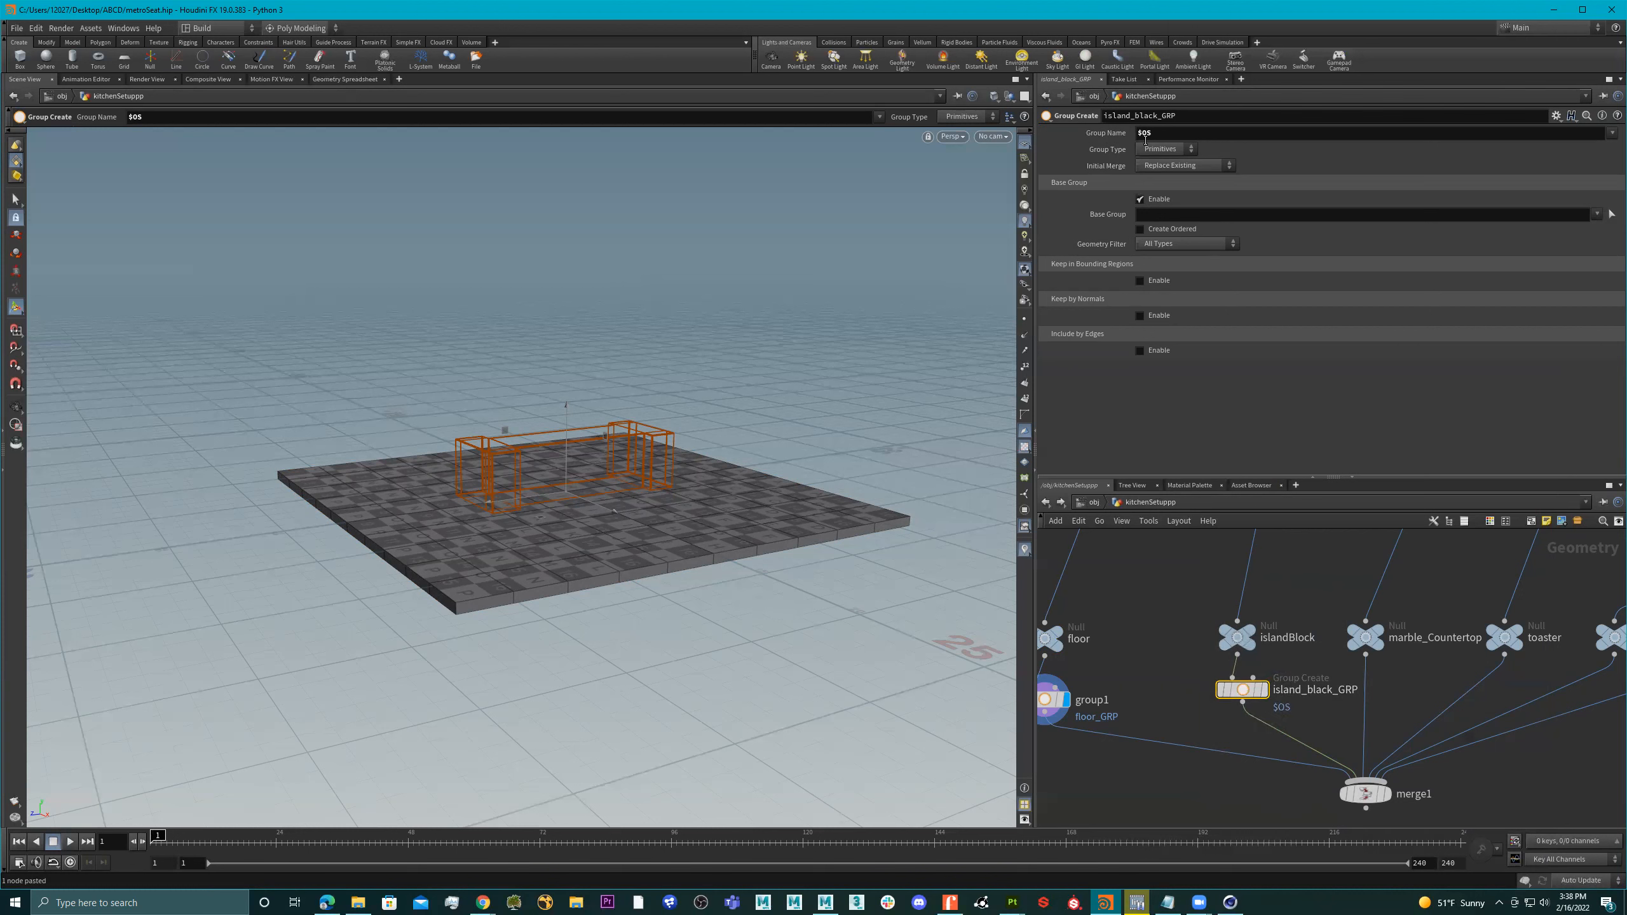
Check what the $OS group name on island_black_GRP evaluates to, and switch back to the expression
left_click(1111, 136)
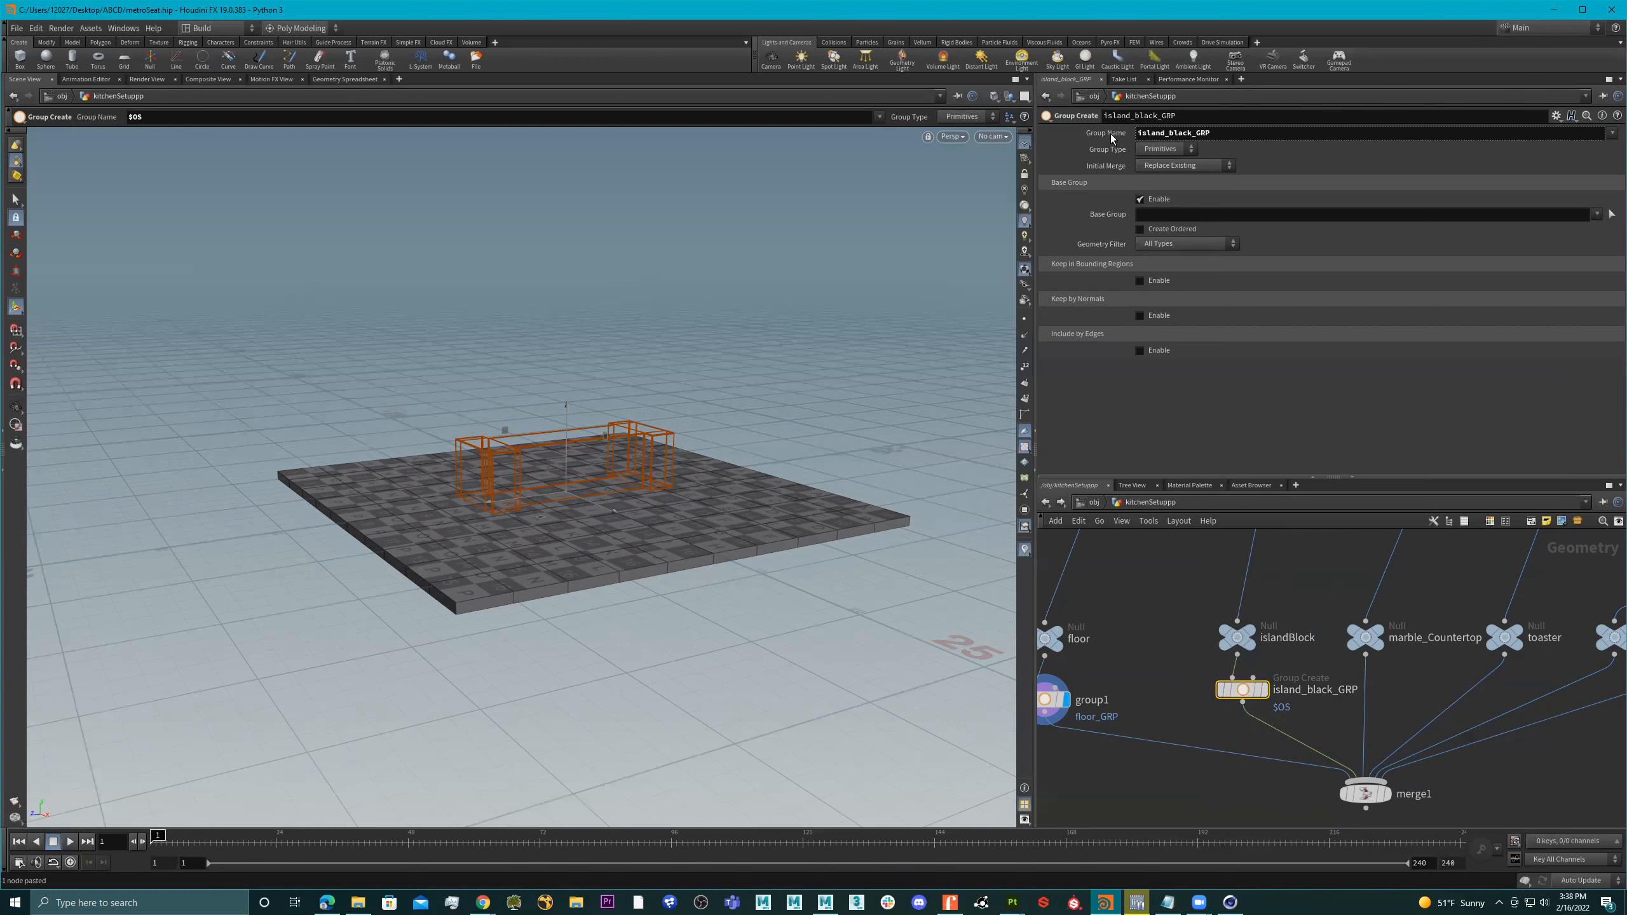
left_click(1112, 136)
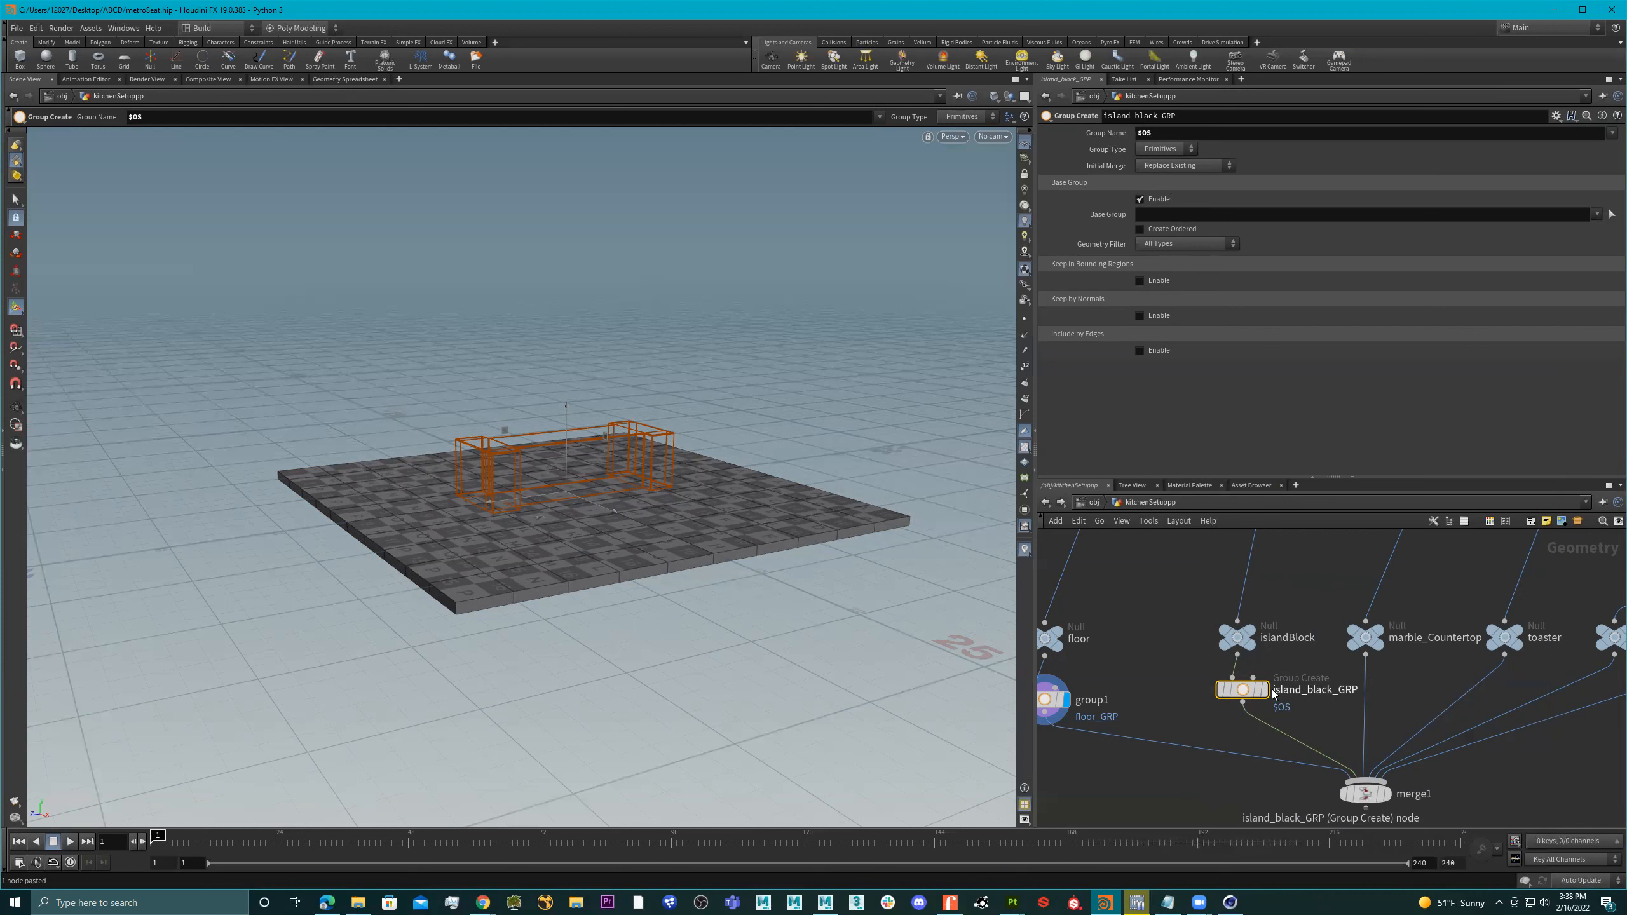
left_click_drag(1242, 694, 1236, 700)
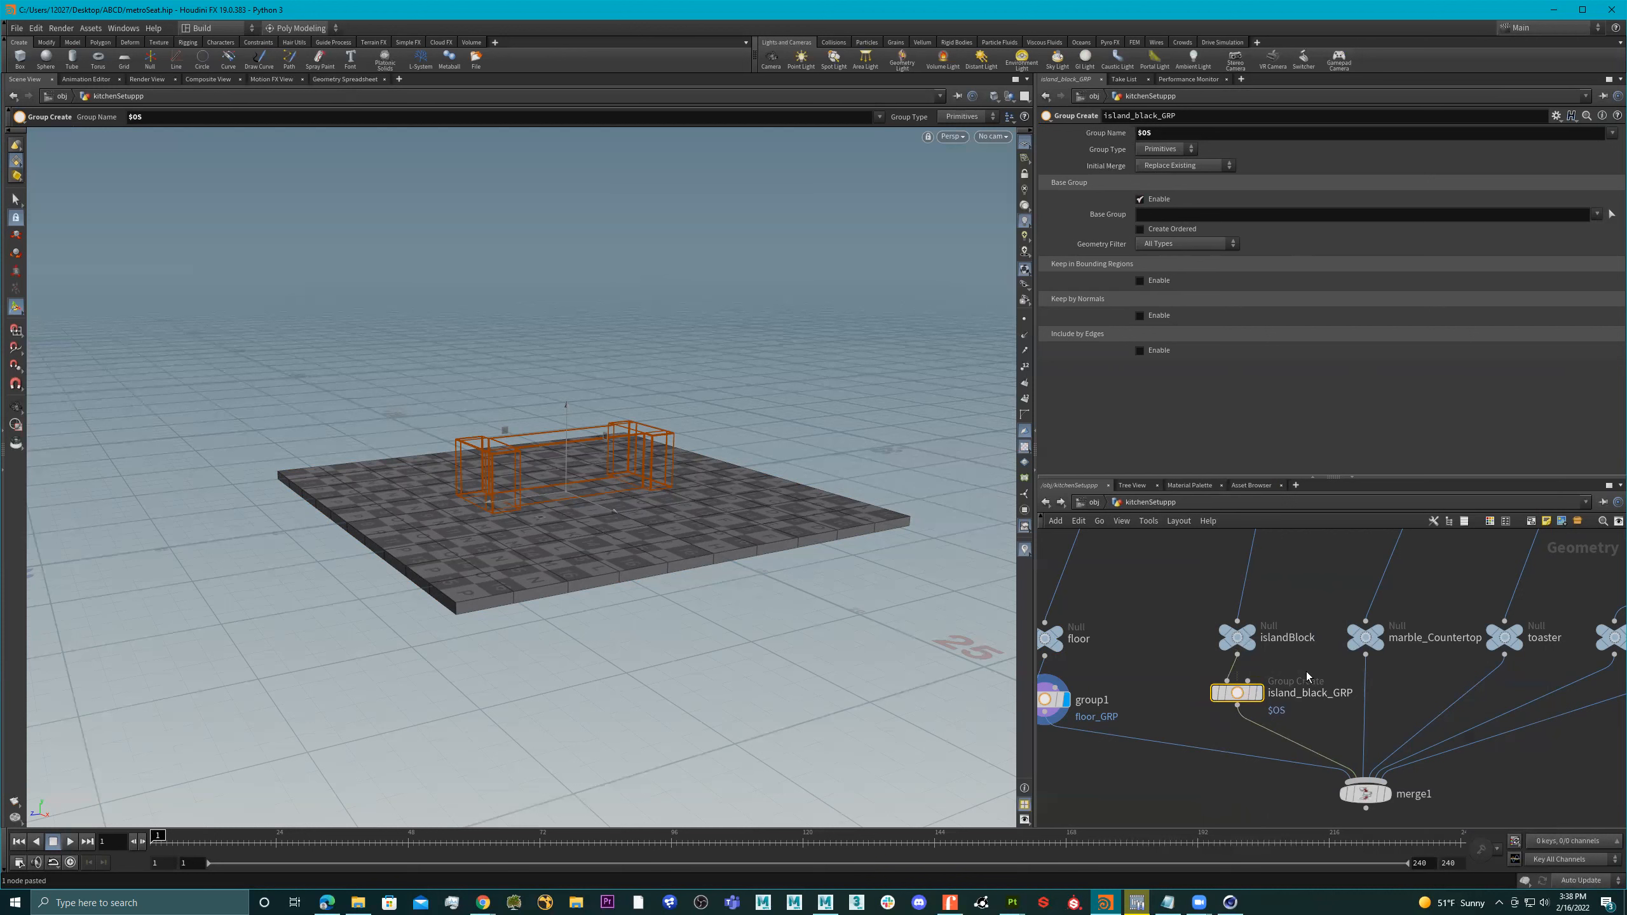
Duplicate the island_black_GRP node onto the wire between the marble_Countertop Null and merge1
scroll(1297, 703, "down", 3)
middle_click_drag(1318, 711, 1273, 698)
scroll(1273, 698, "up", 3)
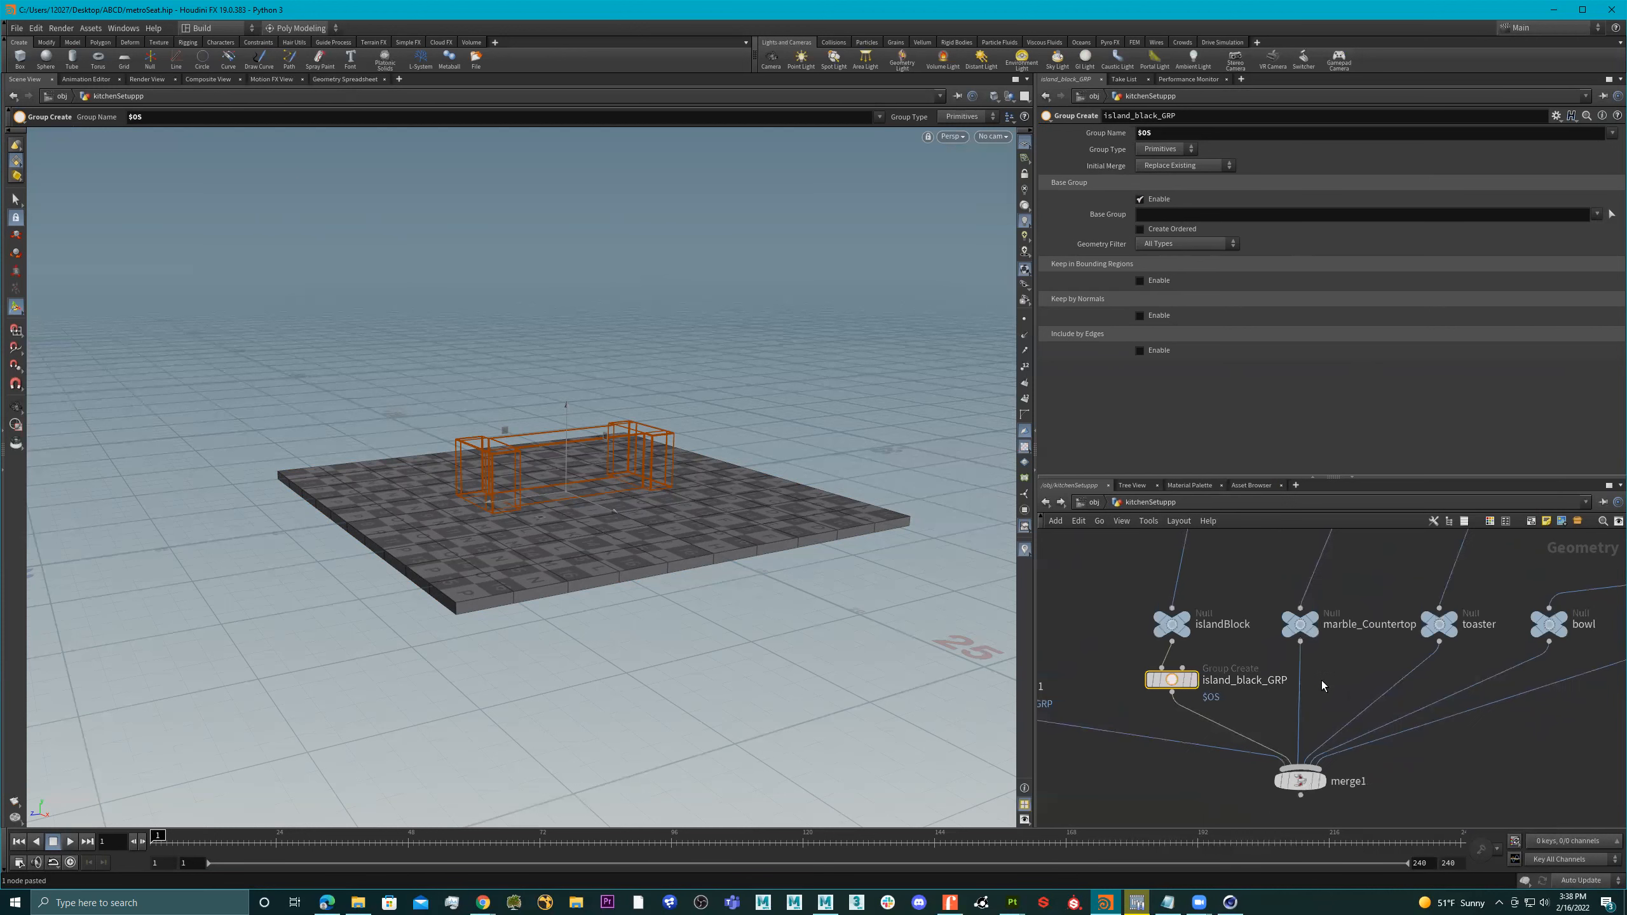
mouse_move(1169, 683)
left_click_drag(1170, 683, 1299, 690, "alt")
middle_click_drag(1368, 621, 1332, 616)
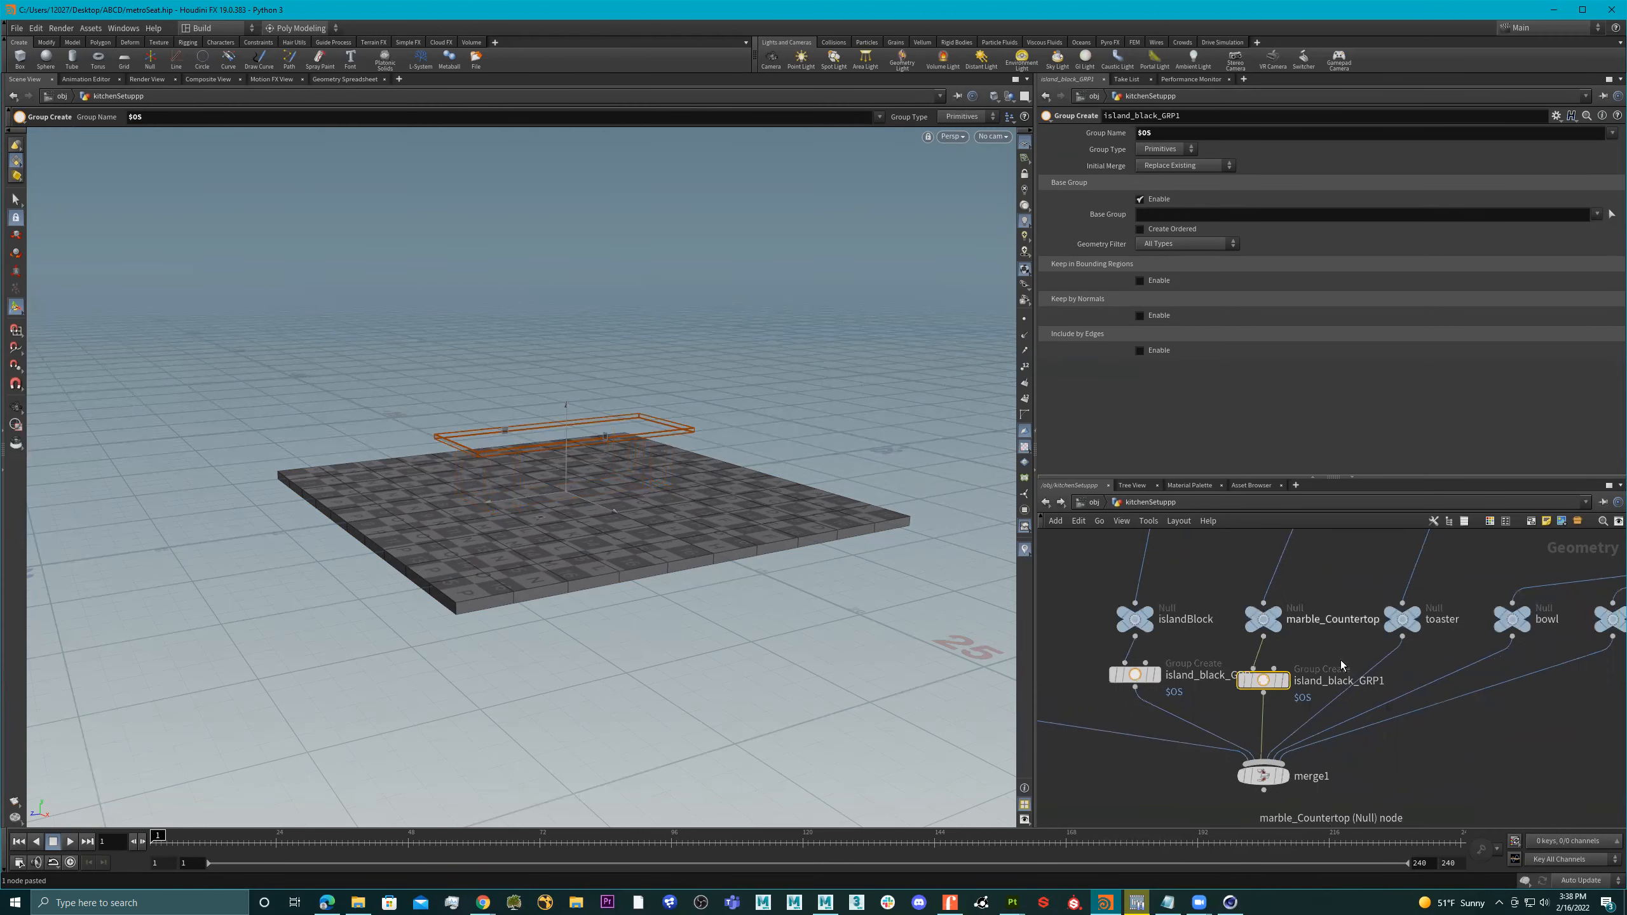
Rename the Group node under marble_Countertop as countertop_GRP and check the primitive group name in its node info
double_click(1352, 680)
left_click_drag(1355, 681, 1288, 678)
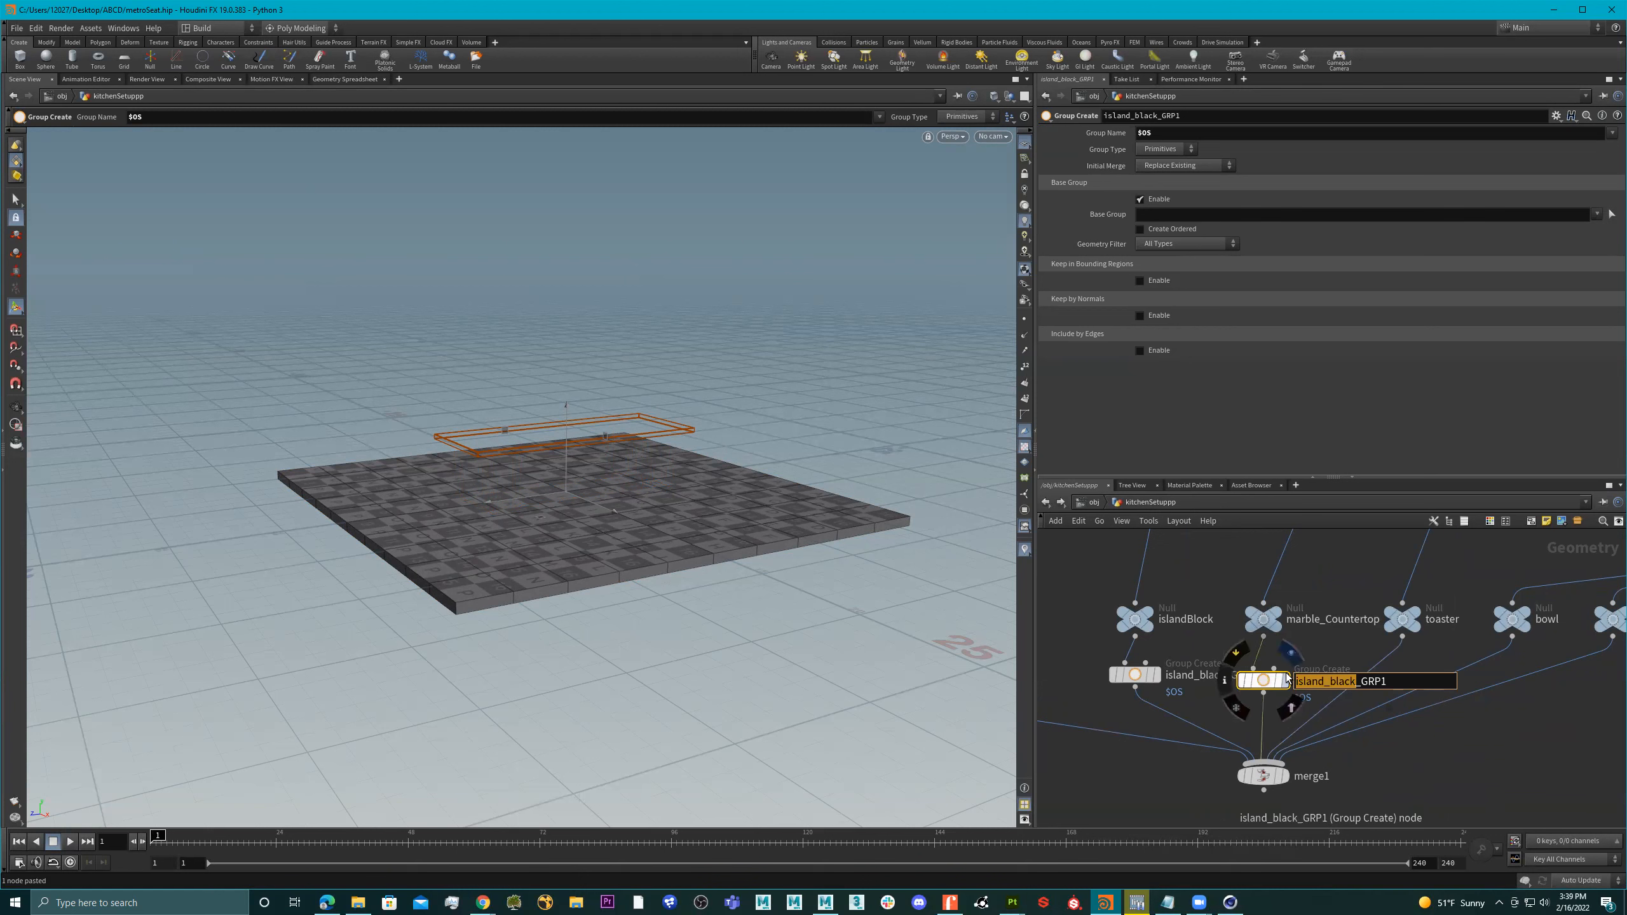
type("countertop")
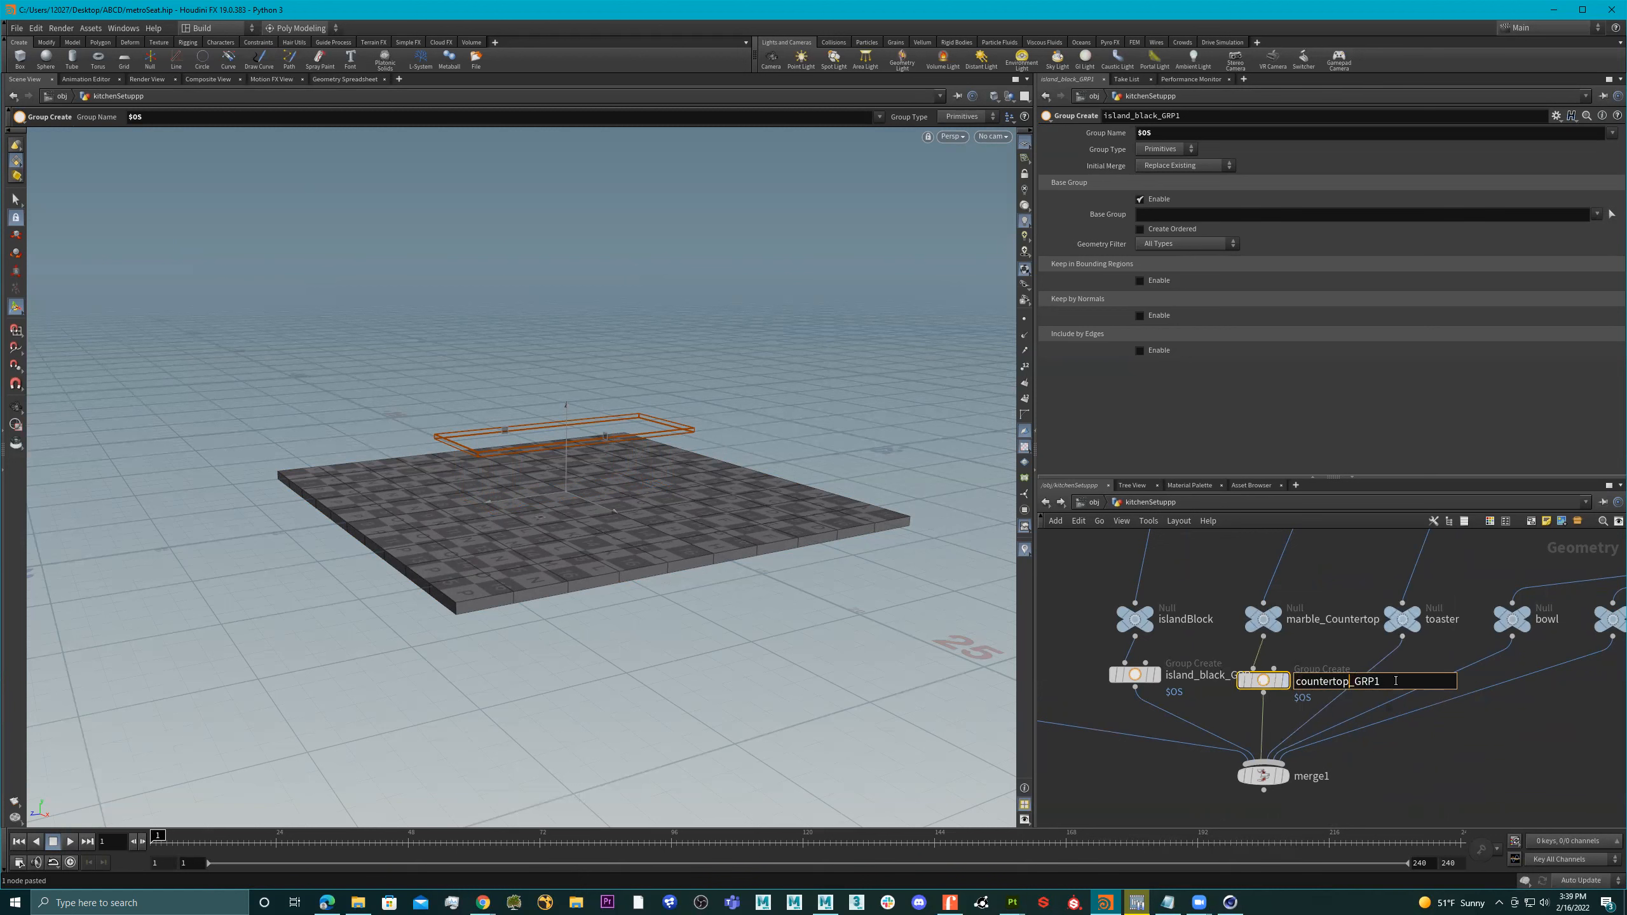
key("BackSpace")
key("Return")
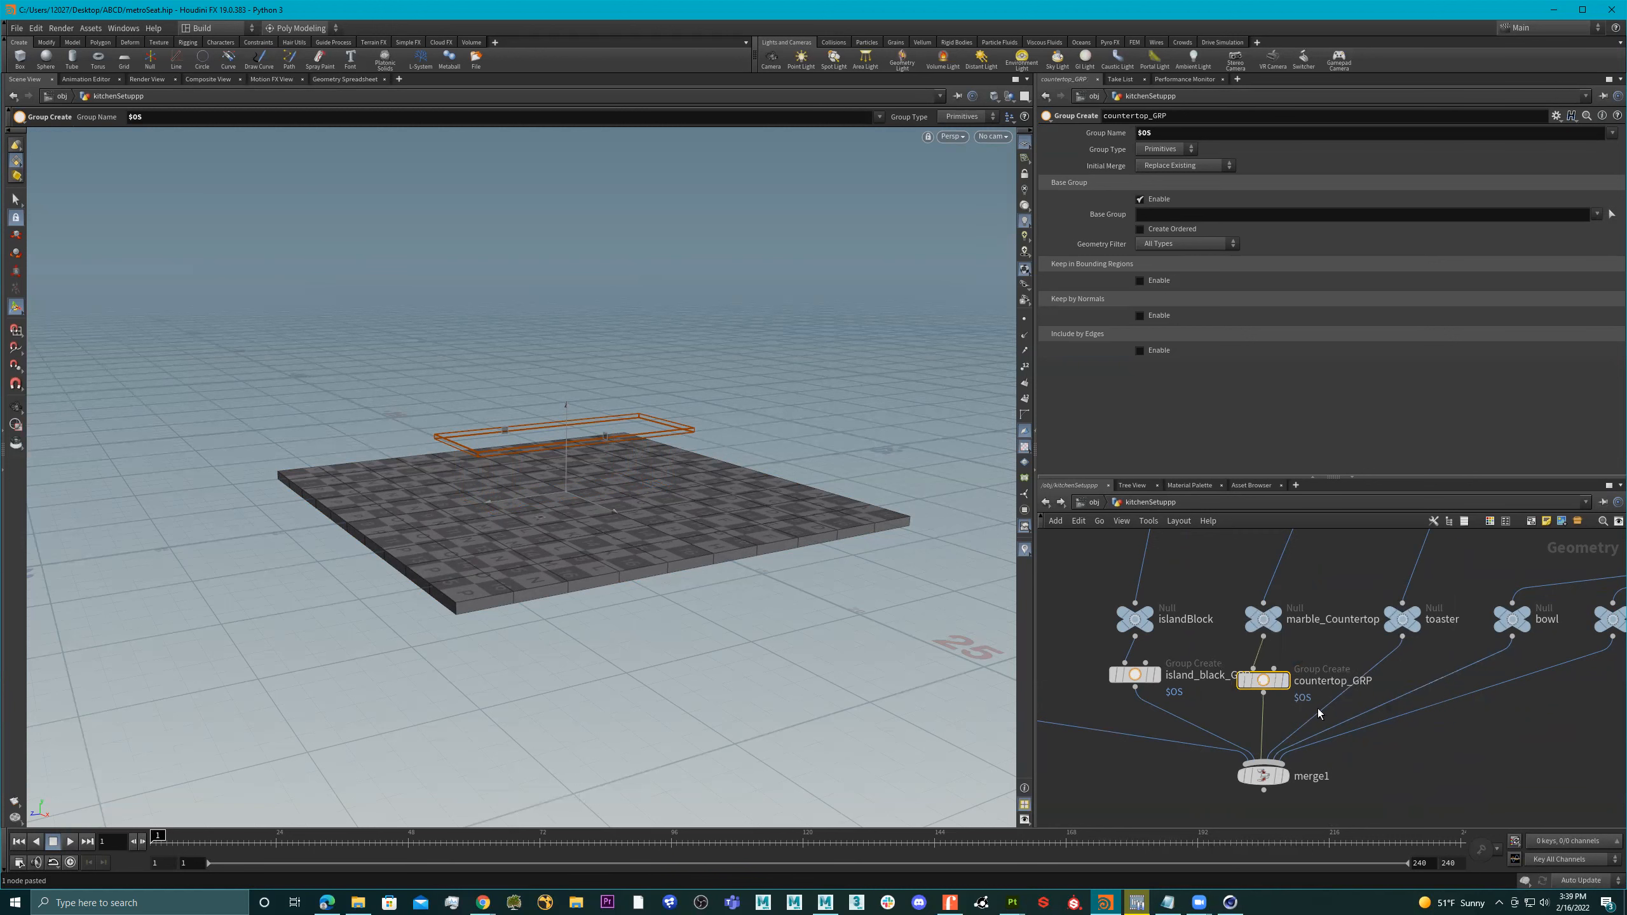
middle_click(1264, 683)
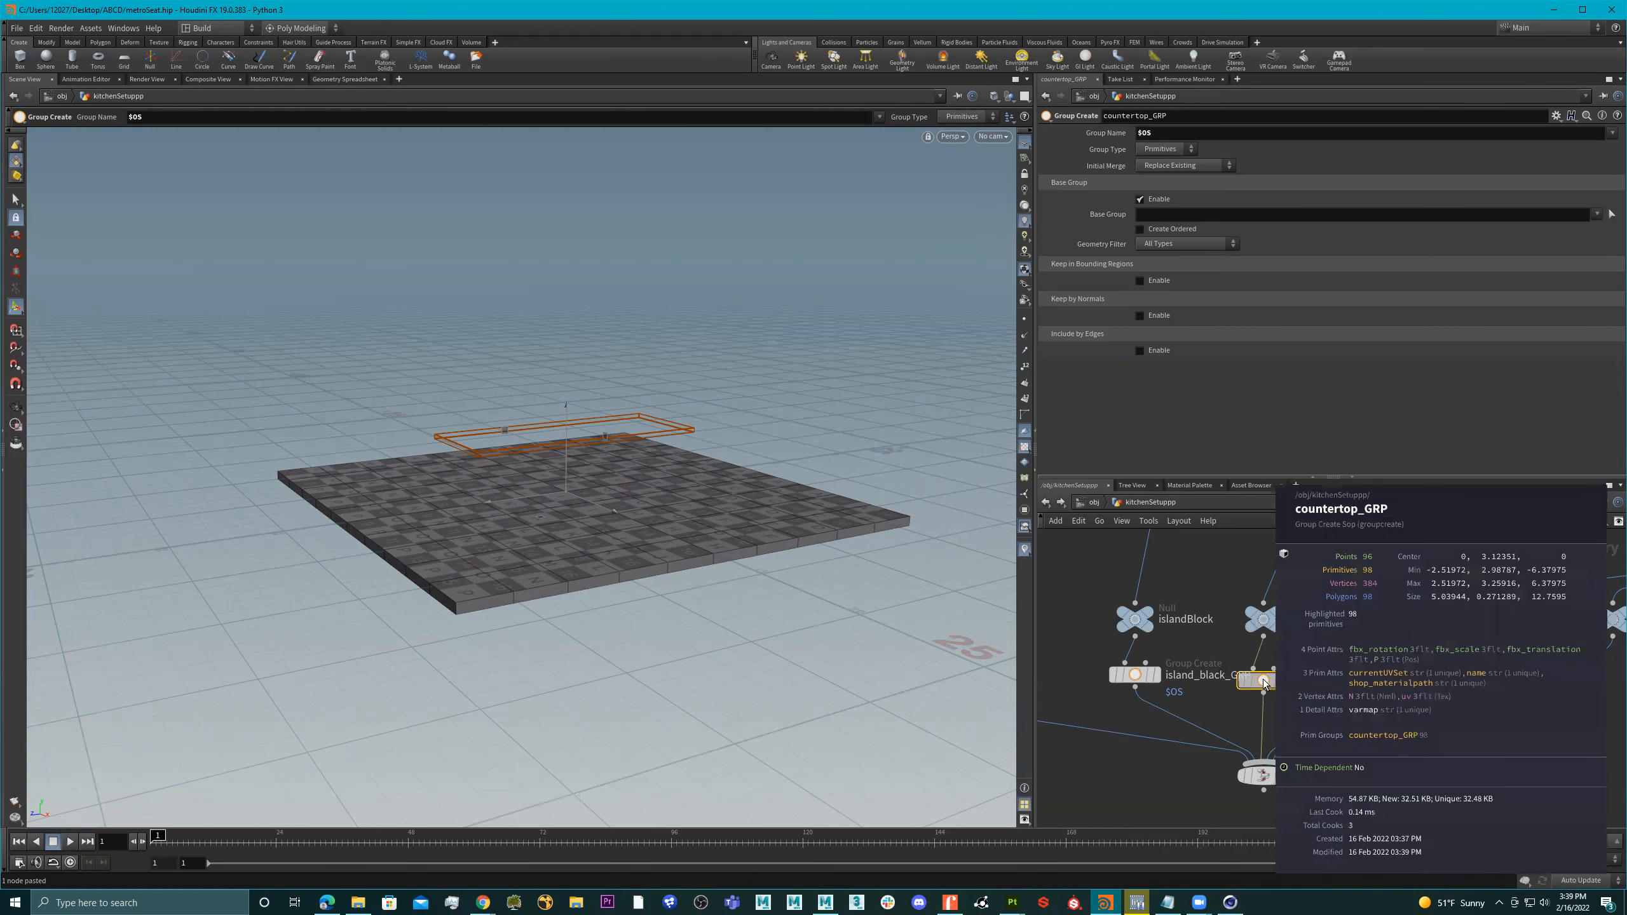
middle_click(1223, 681)
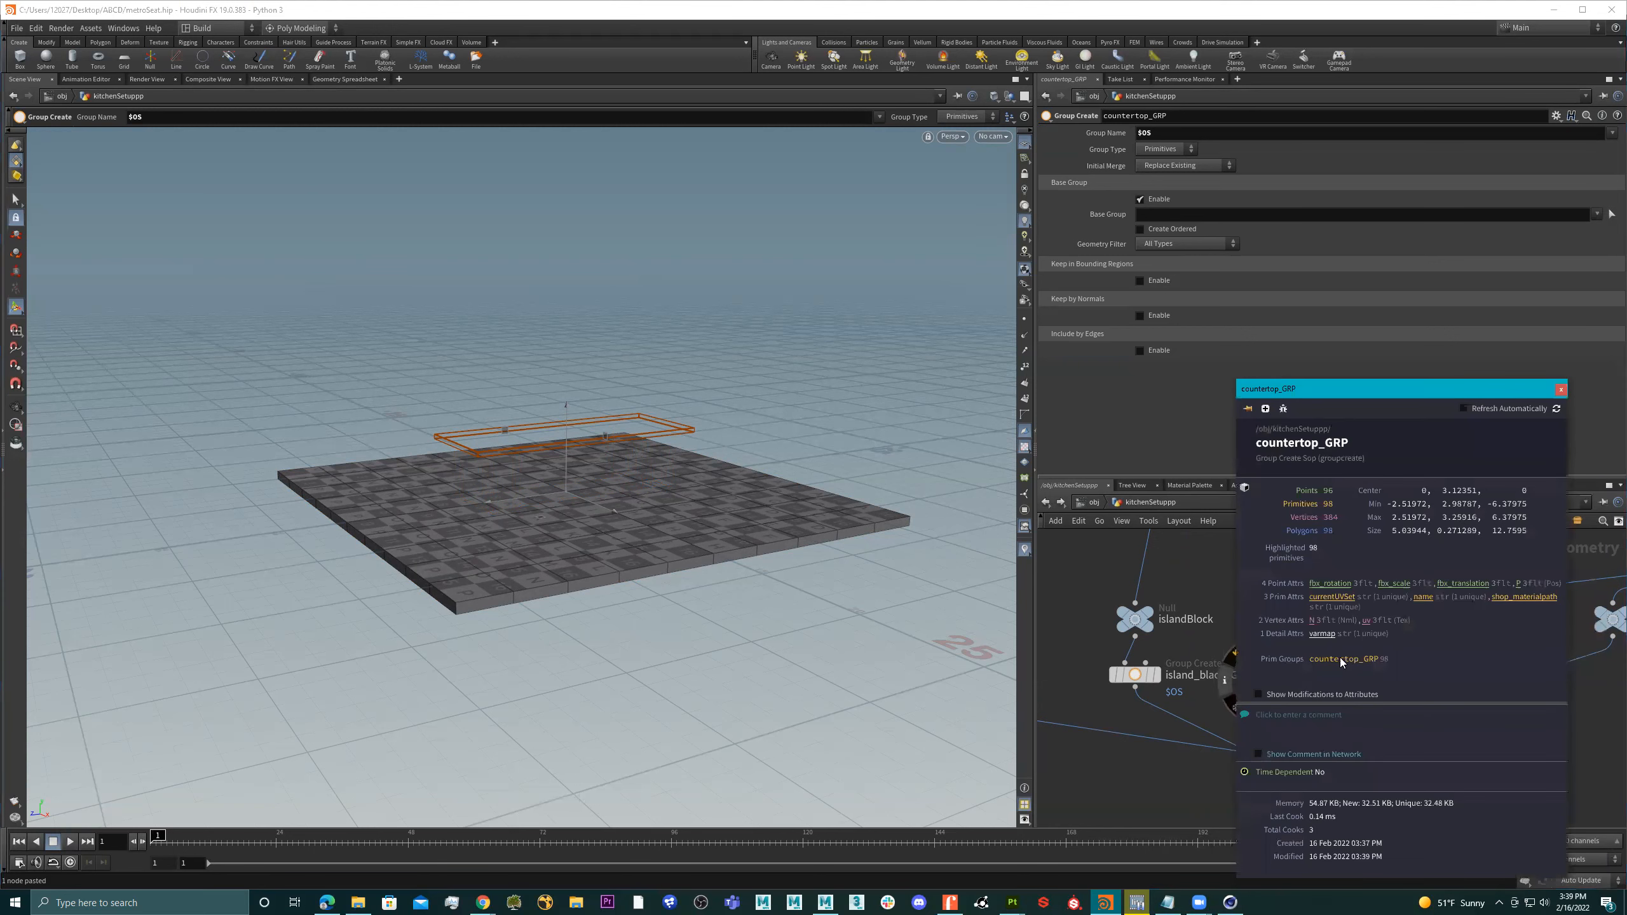
Move merge1 and the Group nodes farther below the Nulls, and spread the bowl and spoon Nulls farther apart
scroll(1200, 705, "down", 5)
left_click_drag(1275, 751, 1222, 768)
scroll(1288, 754, "up", 6)
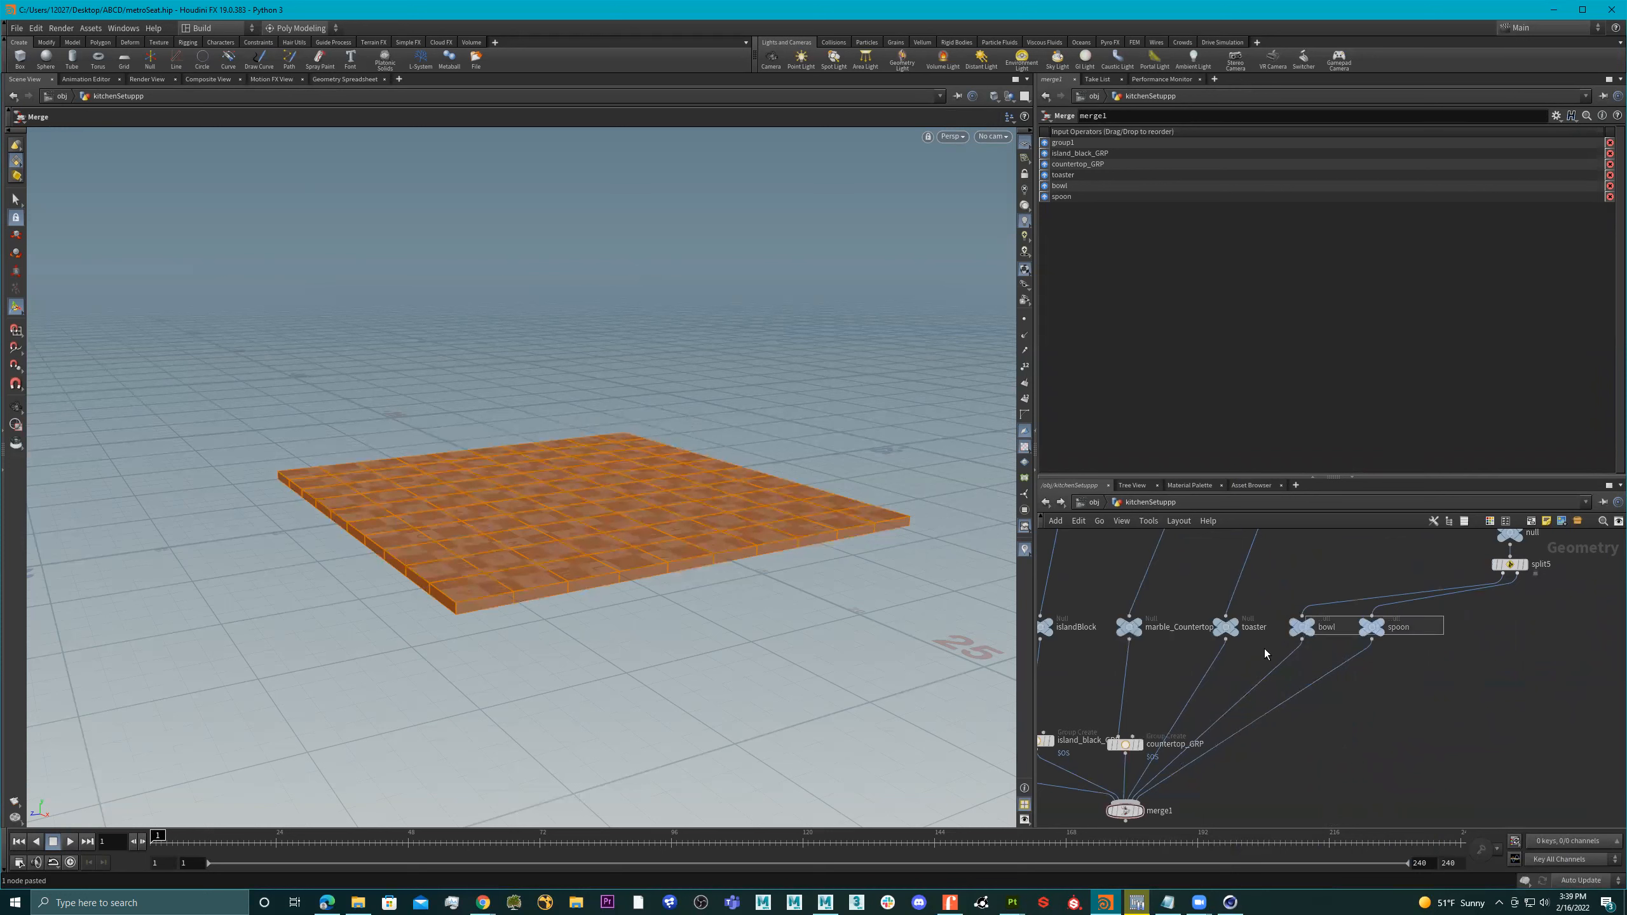
left_click_drag(1264, 654, 1263, 655)
left_click_drag(1377, 631, 1310, 623)
left_click(1421, 642)
scroll(1169, 713, "up", 2)
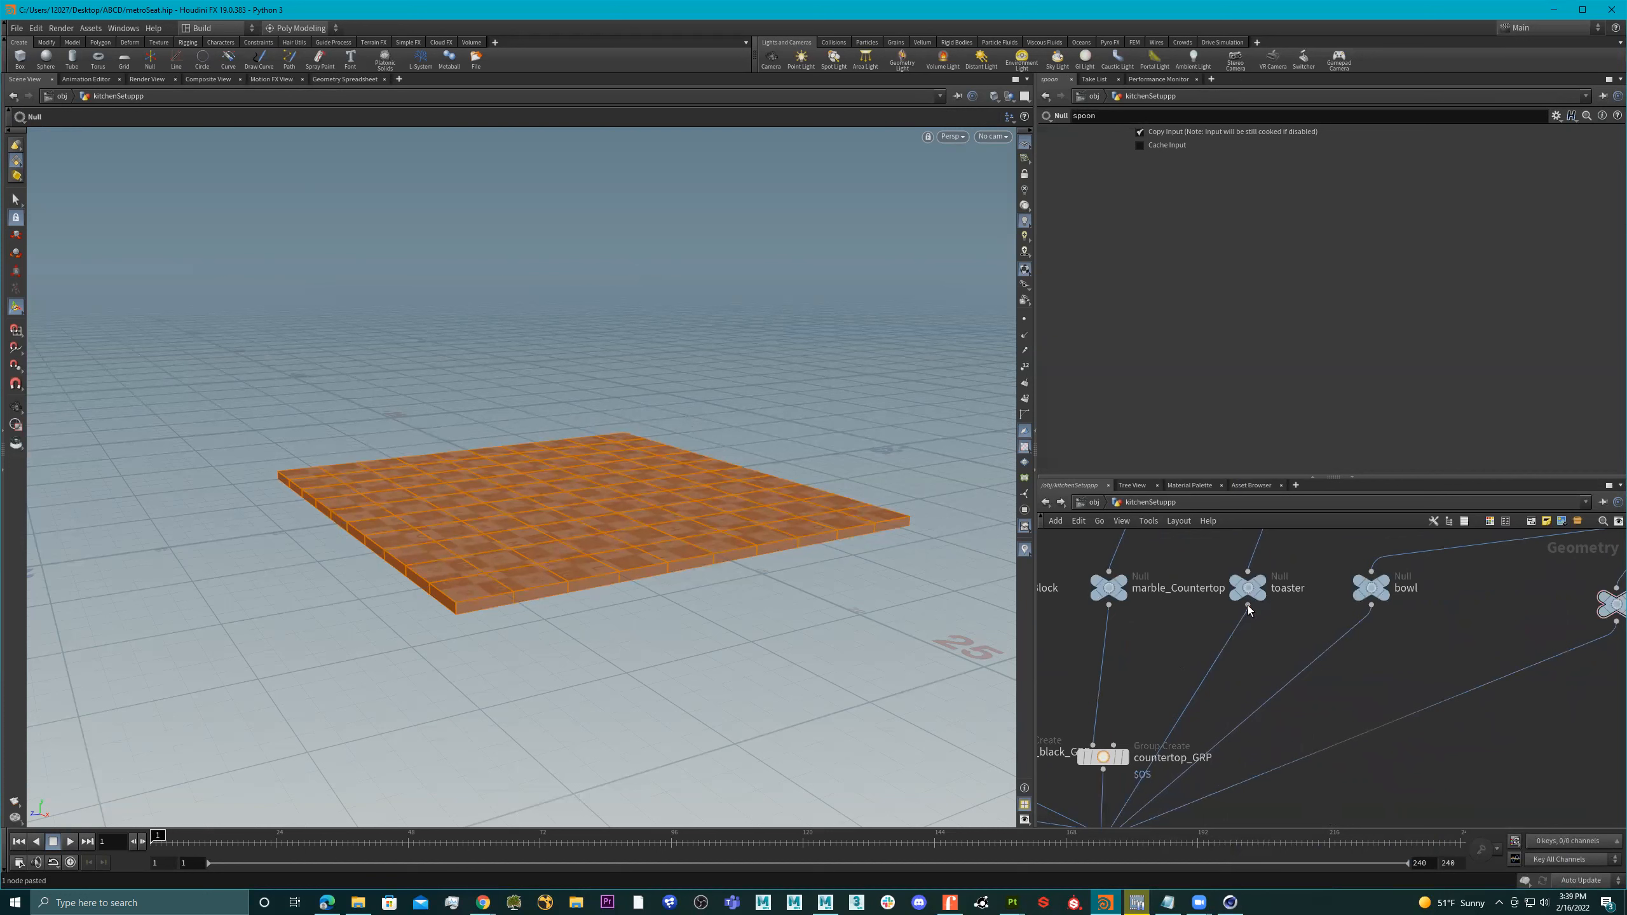
Insert a Group node between the toaster Null and merge1 with the group name toaster_GRP
key("Tab")
type("group")
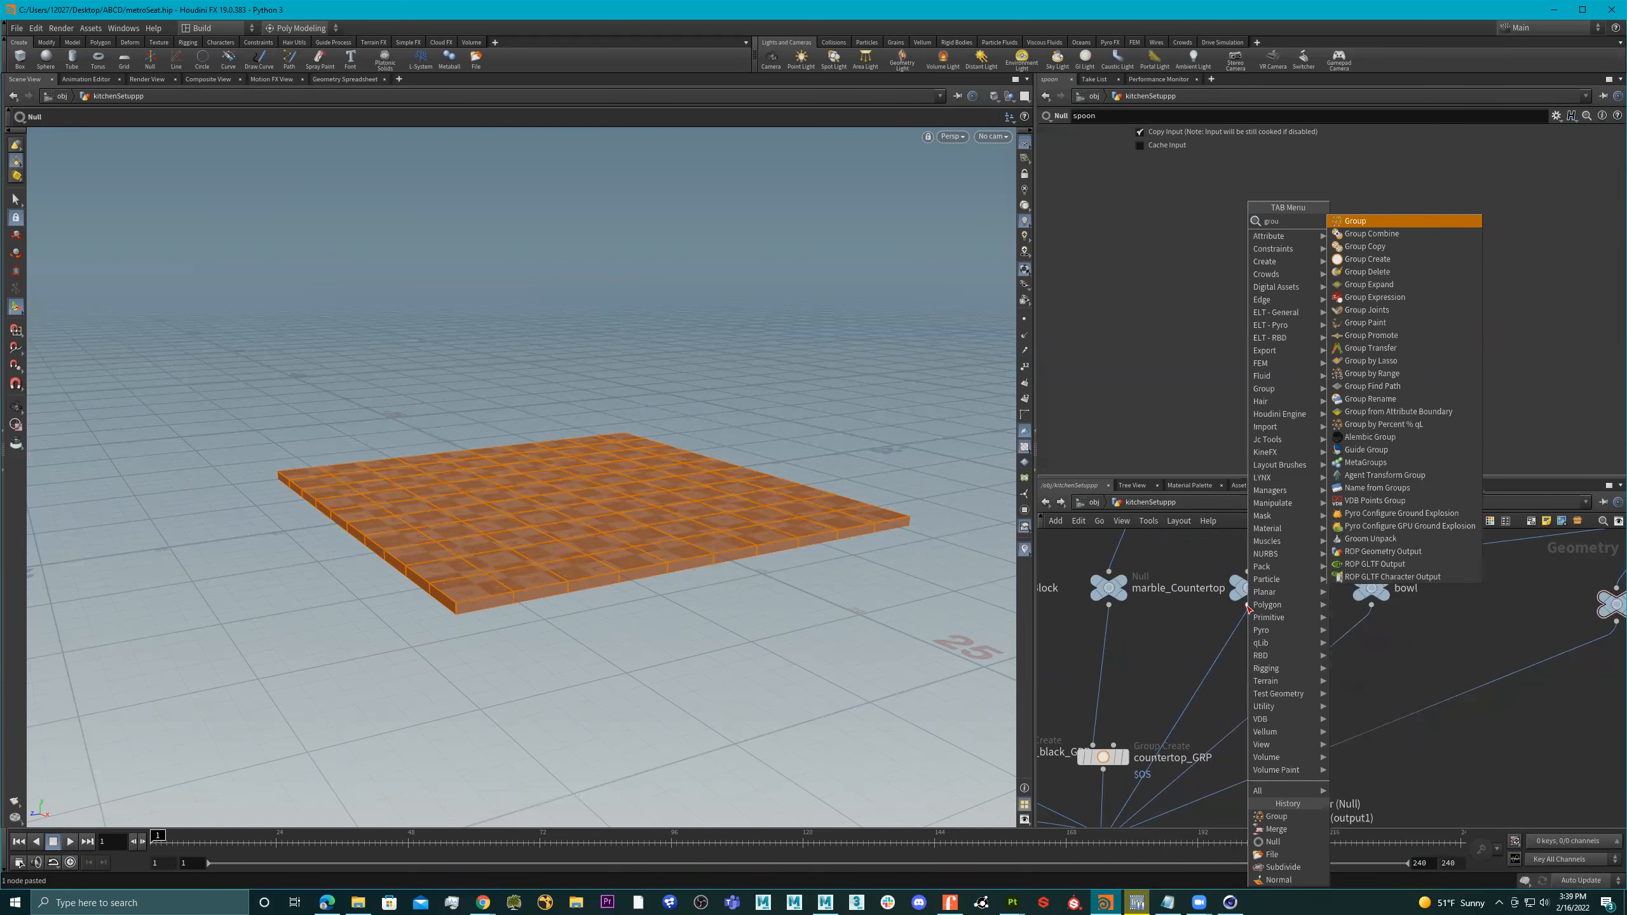
key("Return")
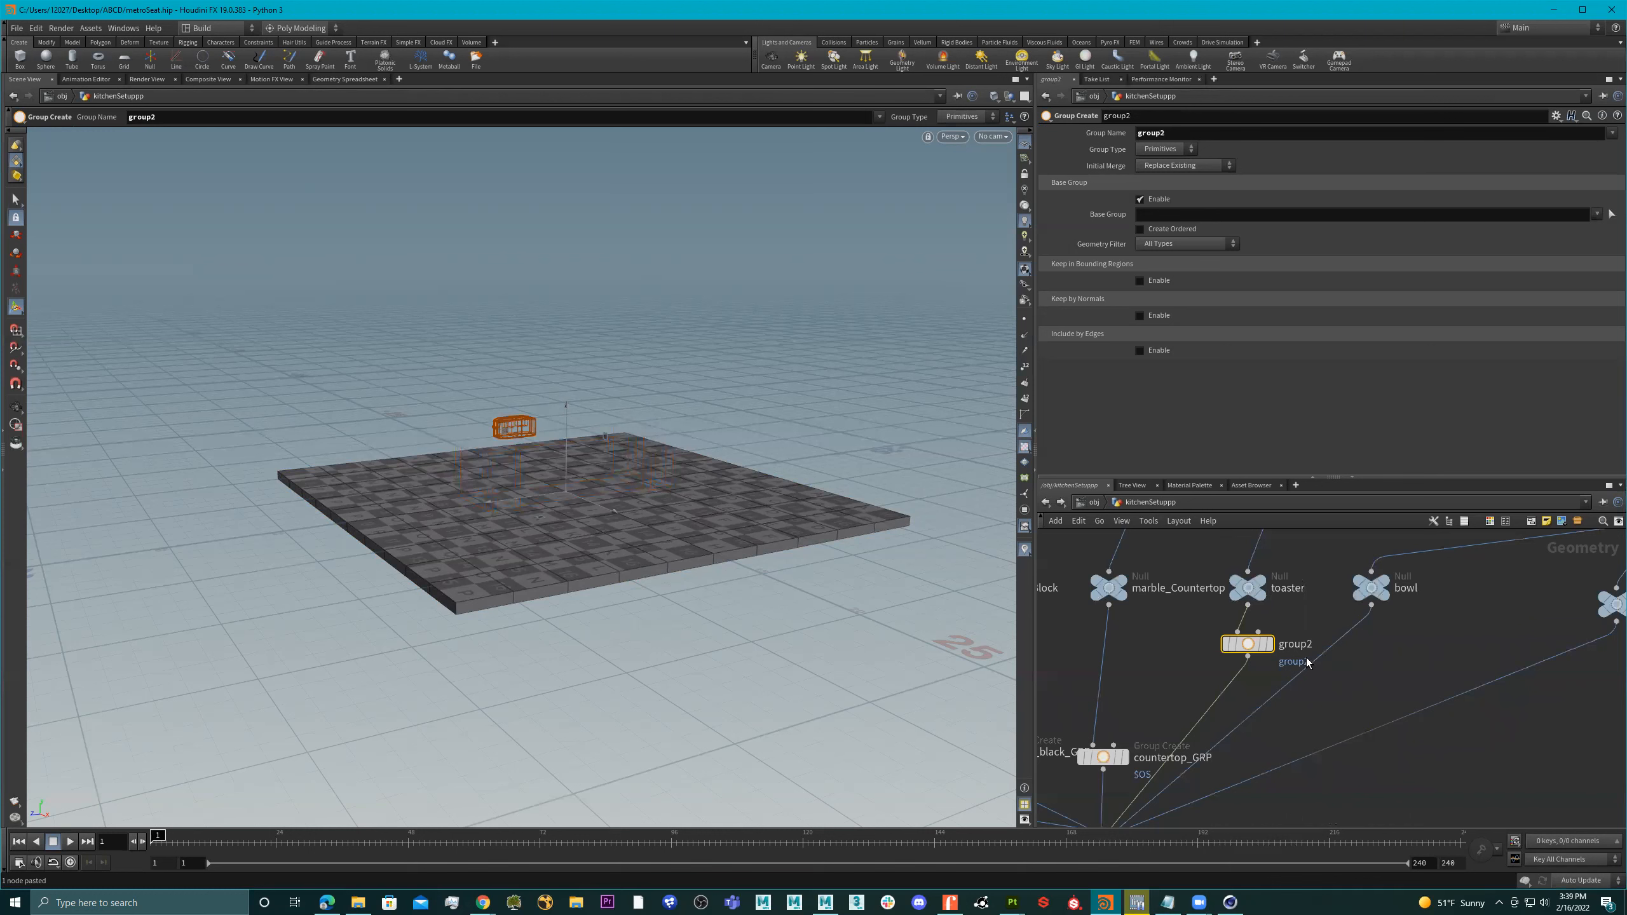
double_click(1291, 644)
left_click(1174, 713)
left_click(1229, 643)
double_click(1179, 136)
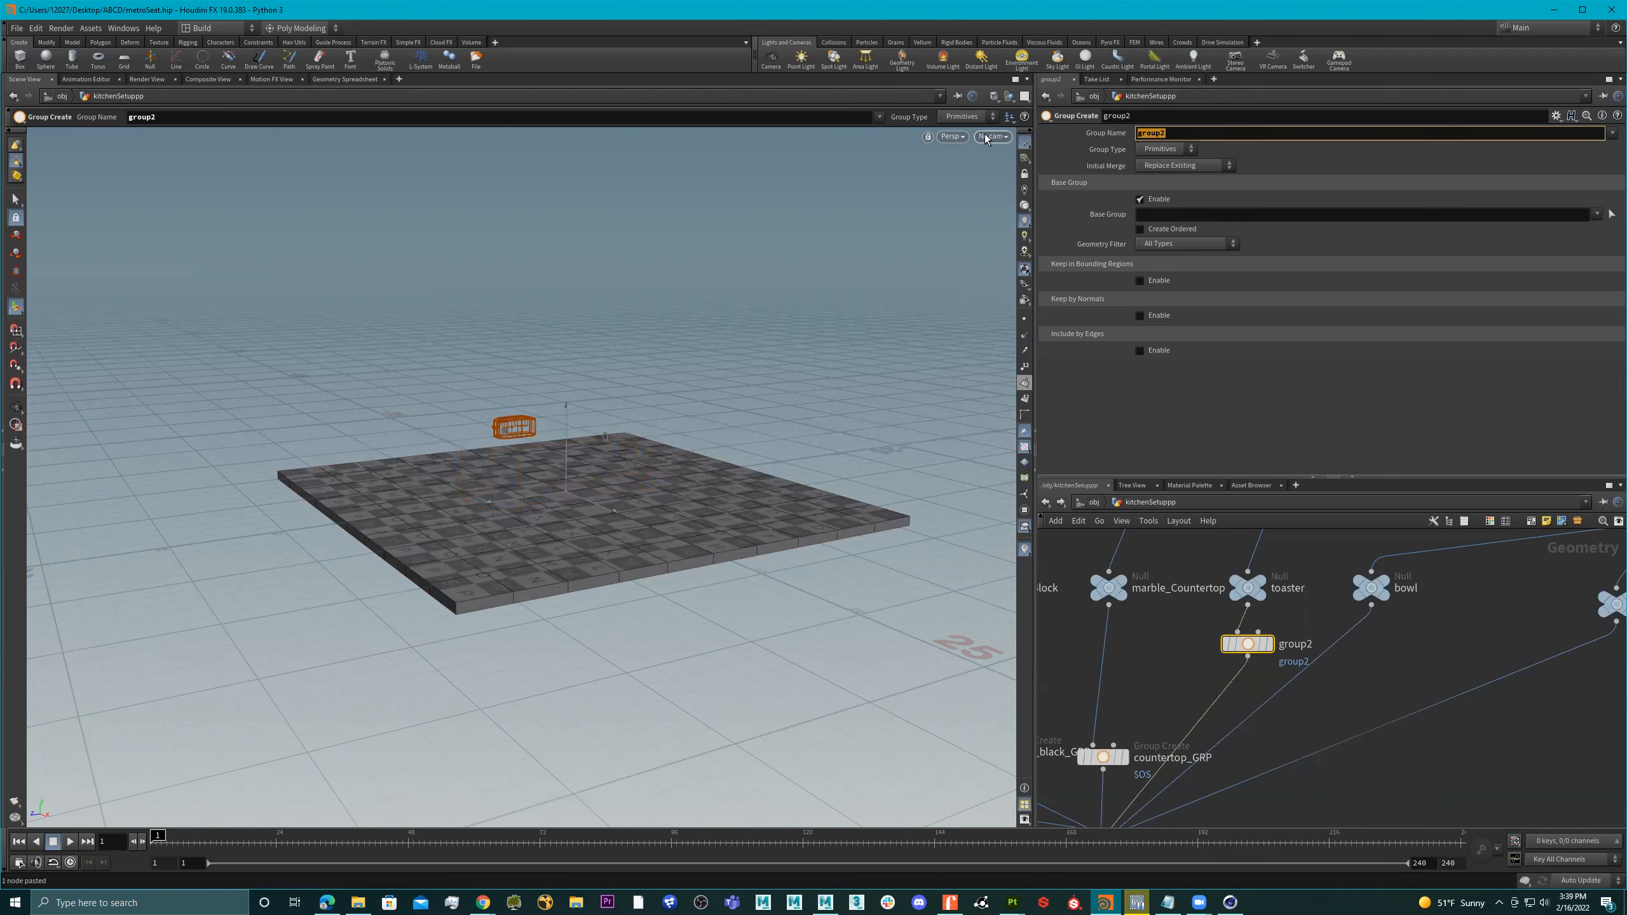
type("toaster_GRP")
key("Return")
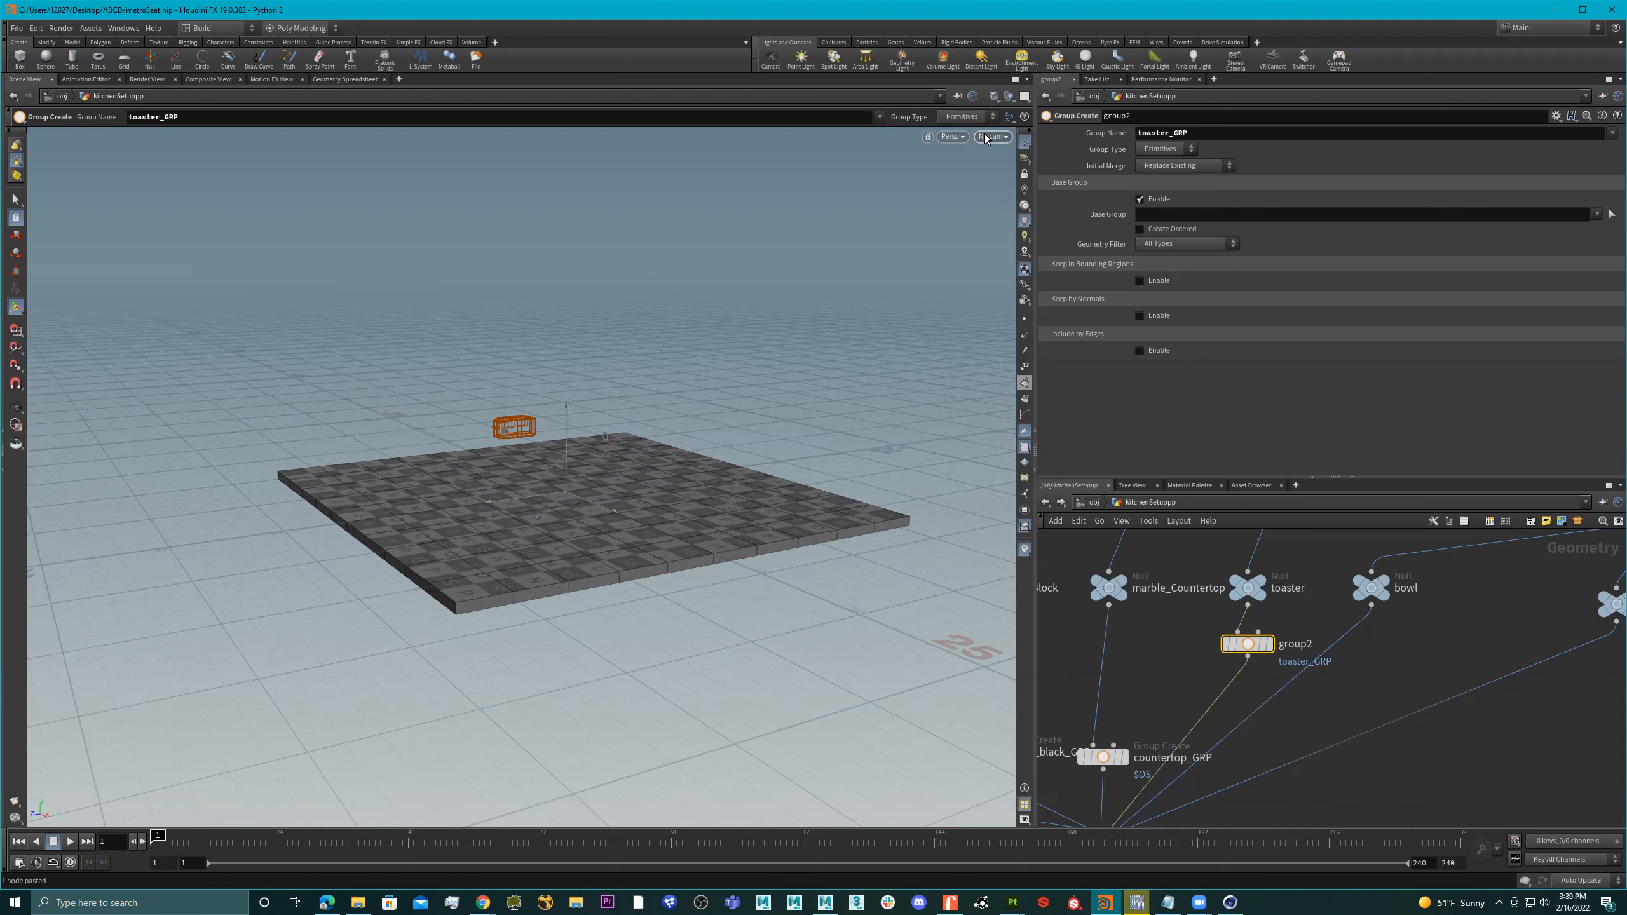
Duplicate the toaster's Group node onto the wire under the bowl Null and rename the copy as bowl_GRP
scroll(1349, 671, "down", 1)
scroll(1287, 657, "up", 2)
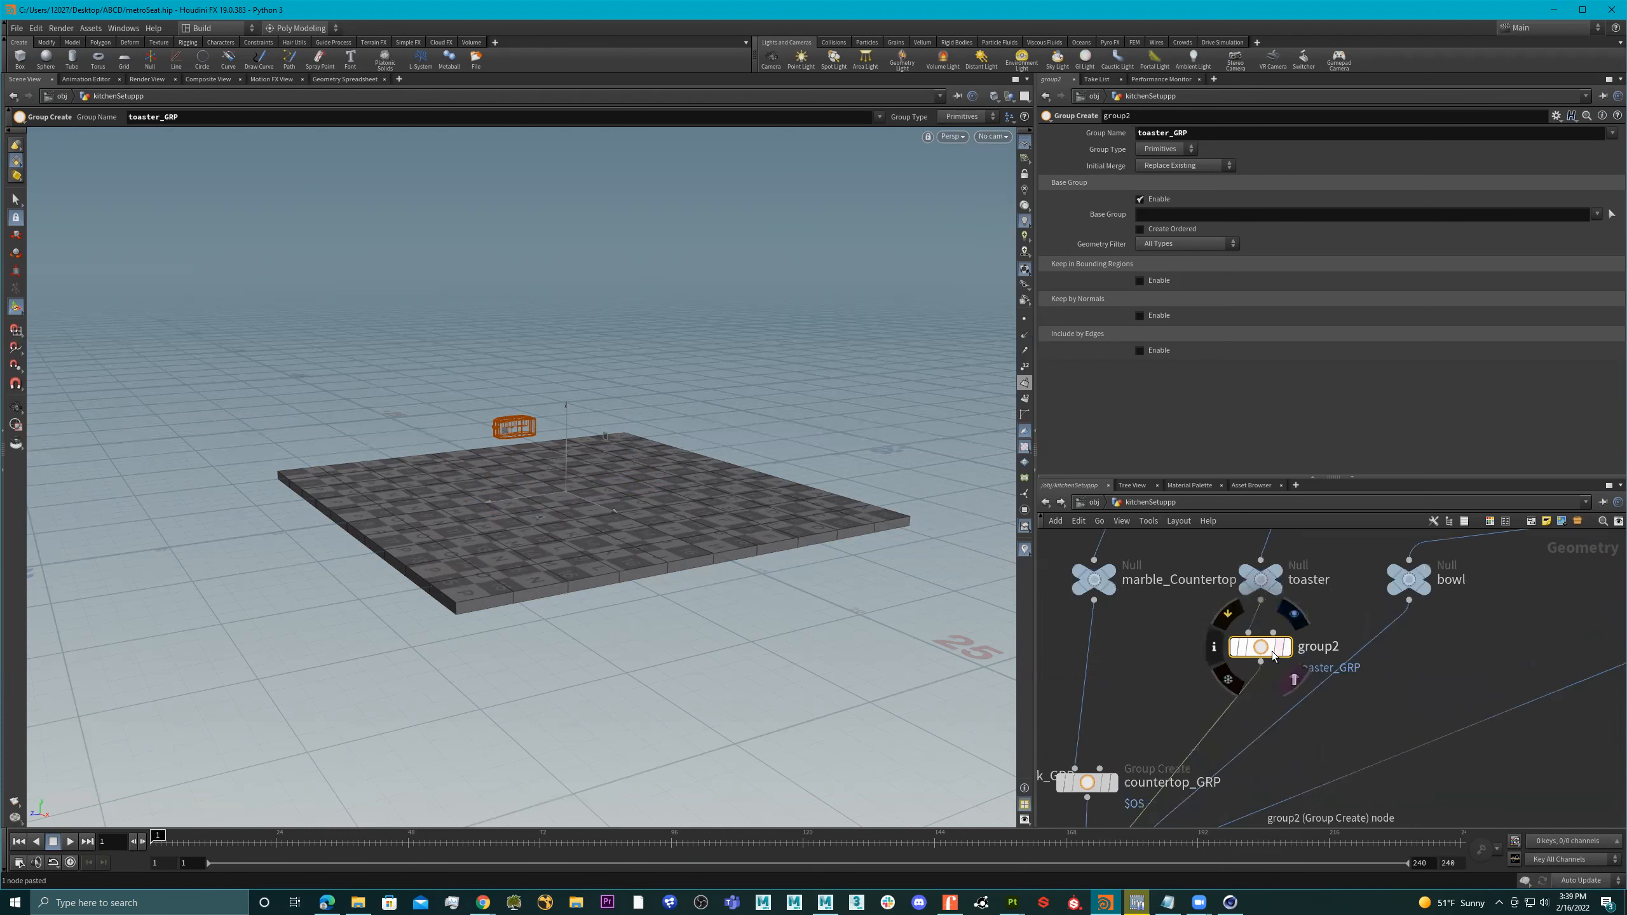
left_click_drag(1248, 650, 1408, 672, "alt")
scroll(1421, 667, "up", 2)
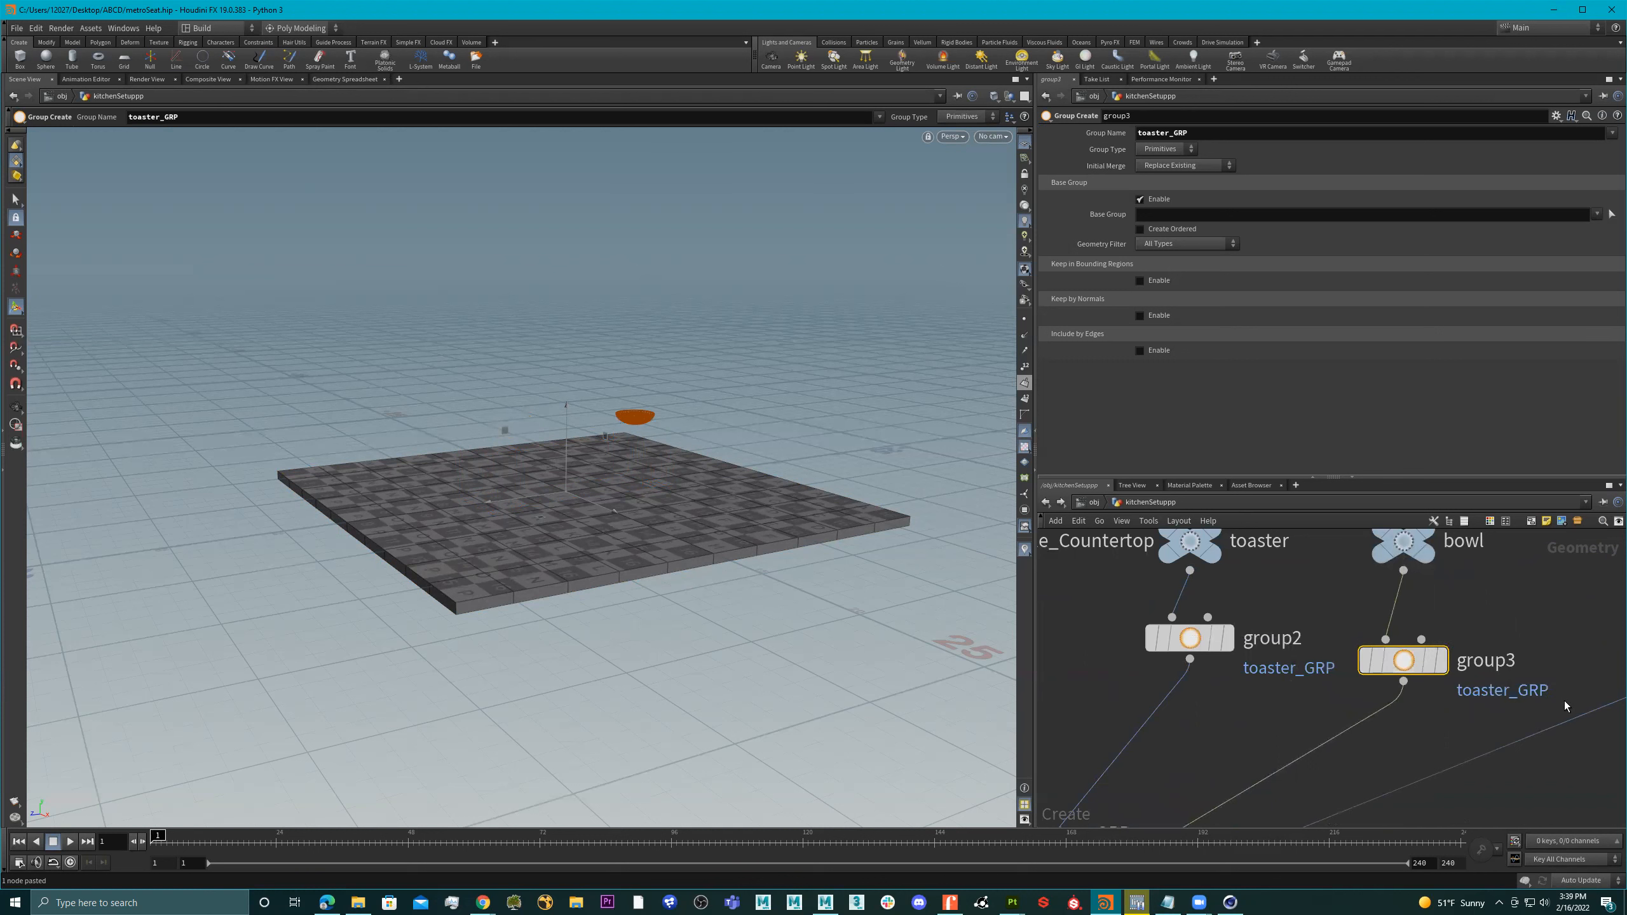
double_click(1486, 661)
type("bo")
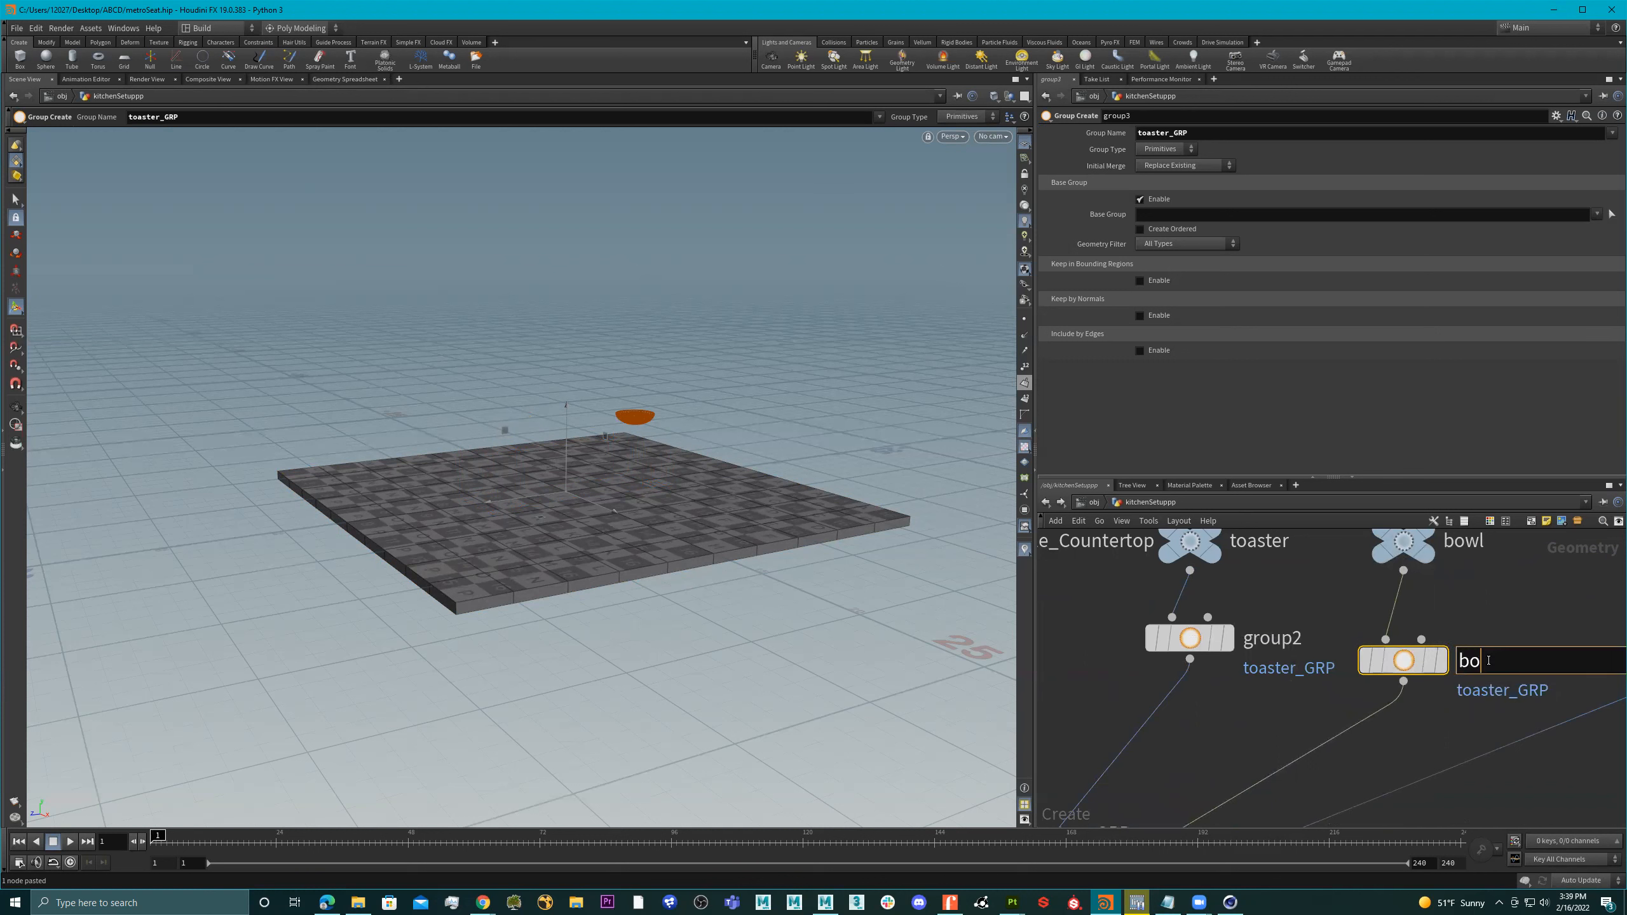
type("wl_GRP")
key("Return")
Set the bowl_GRP node's group name to $OS
double_click(1163, 133)
type("$OS")
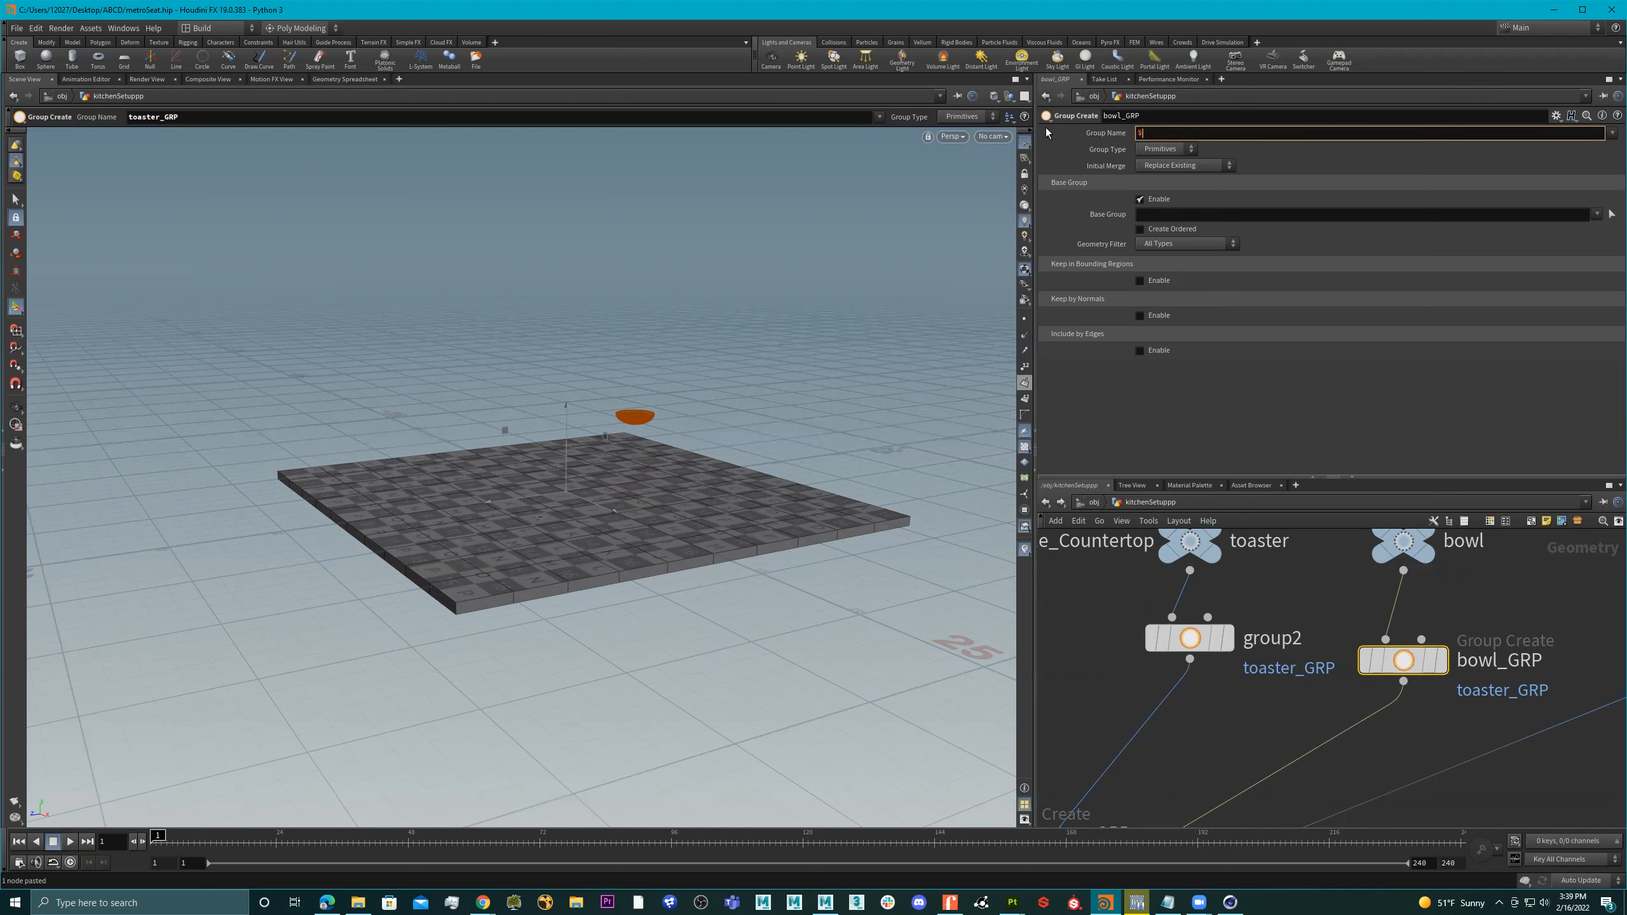
key("Return")
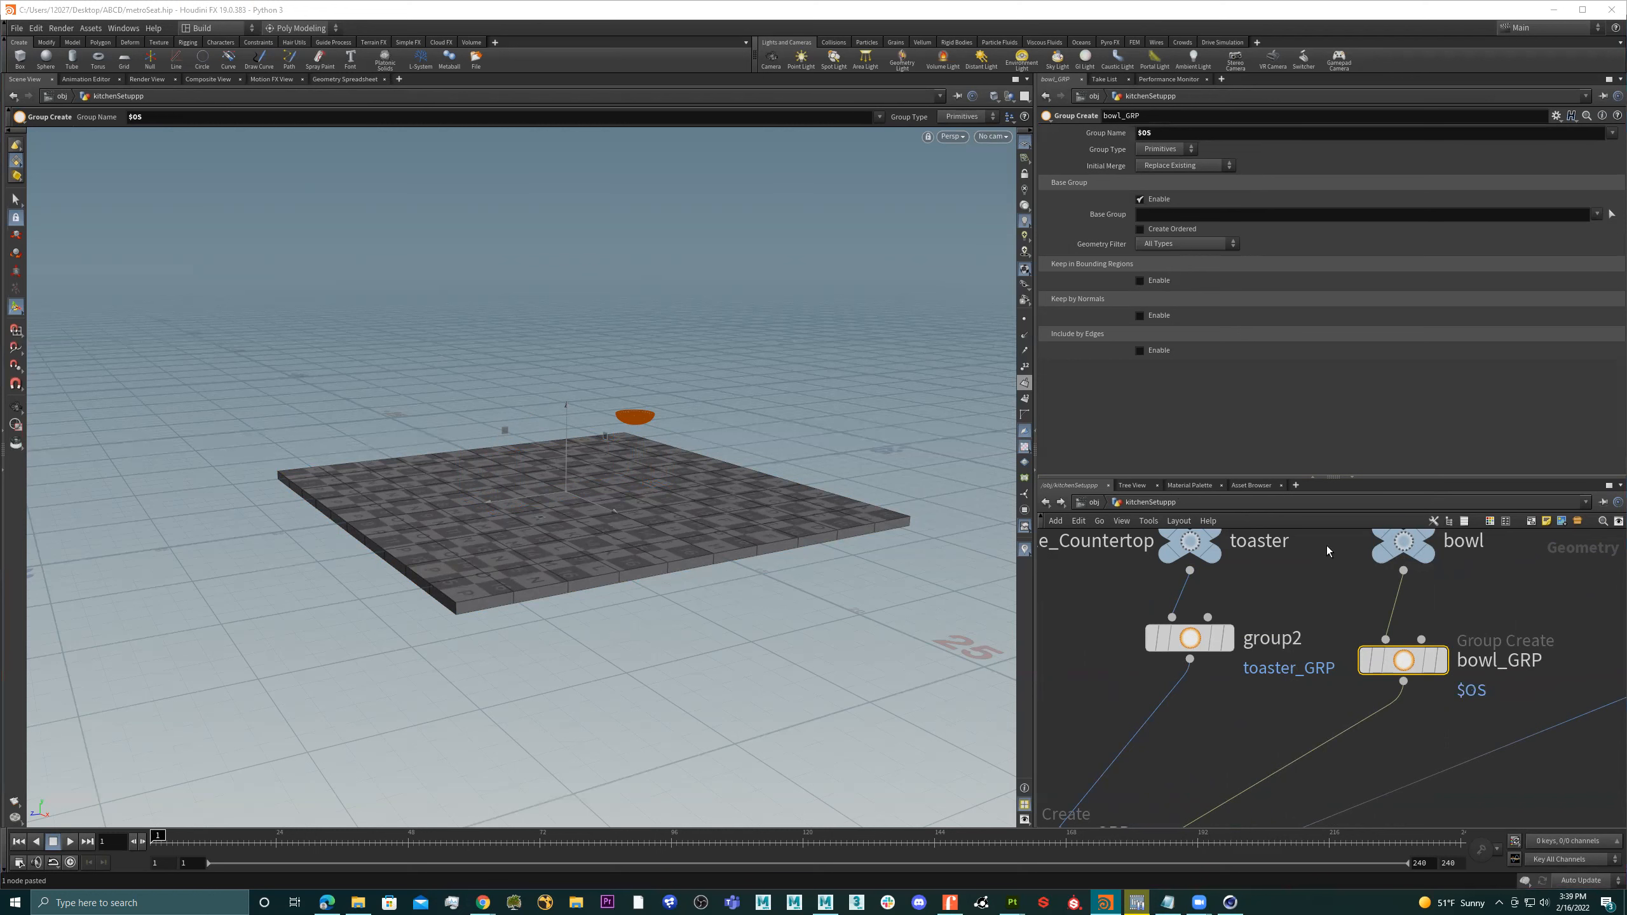
Copy the bowl_GRP node and insert the copy between the spoon Null and merge1
scroll(1327, 545, "down", 3)
middle_click_drag(1489, 720, 1320, 678)
key("ctrl+c")
key("ctrl+v")
scroll(1440, 689, "up", 3)
left_click_drag(1435, 690, 1402, 661)
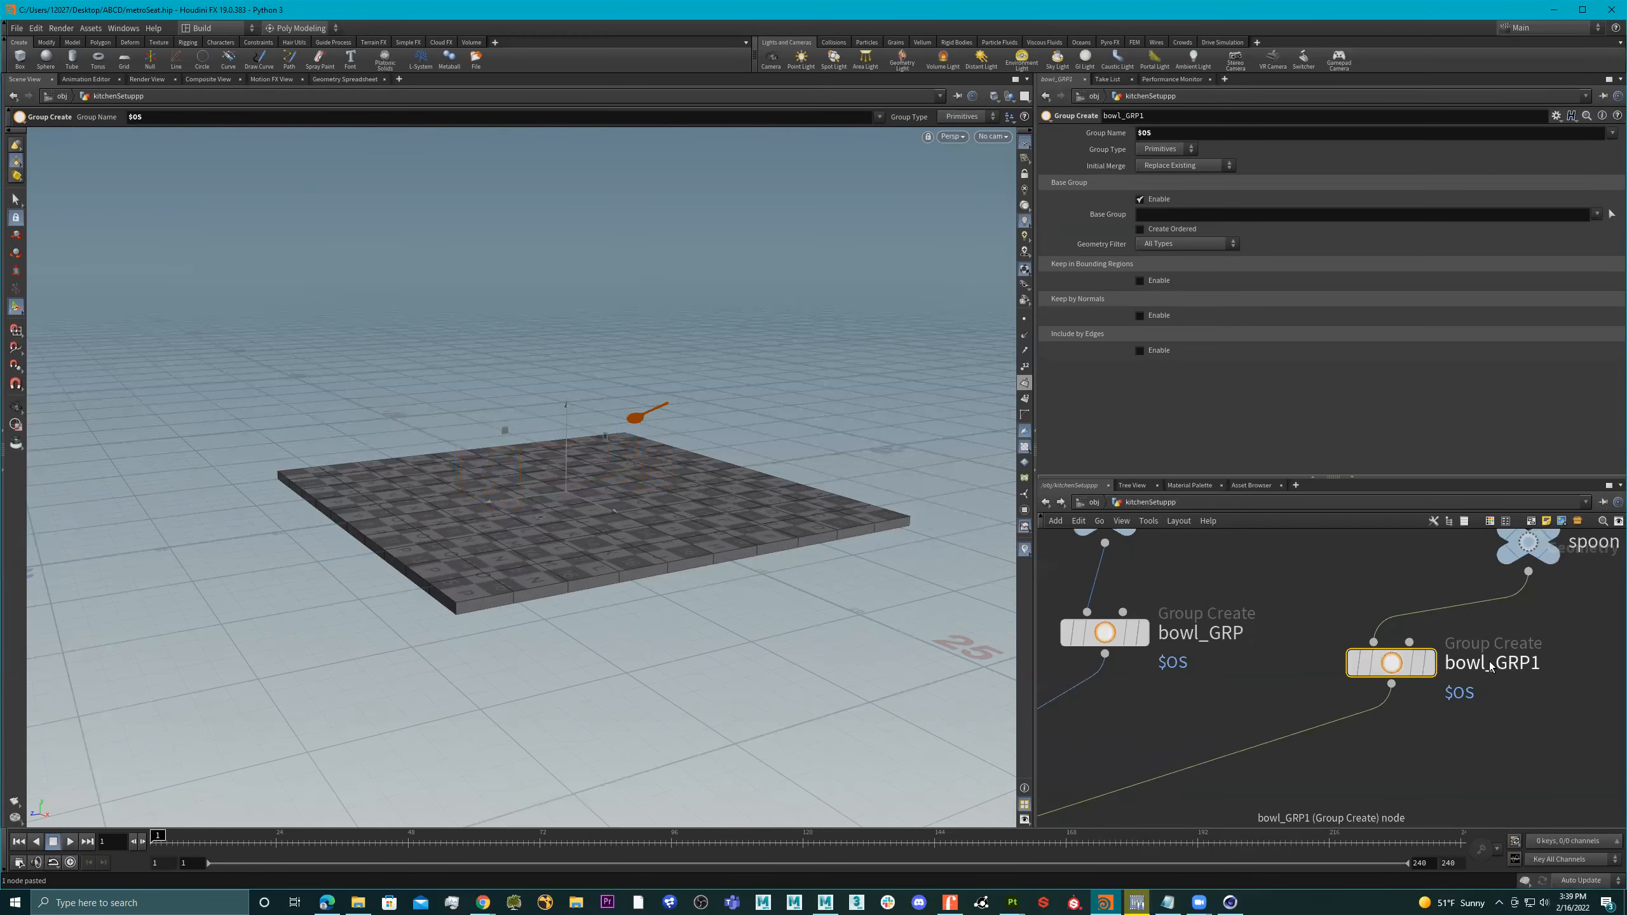
Rename the Group node under the spoon Null as spoon_GRP
double_click(1492, 667)
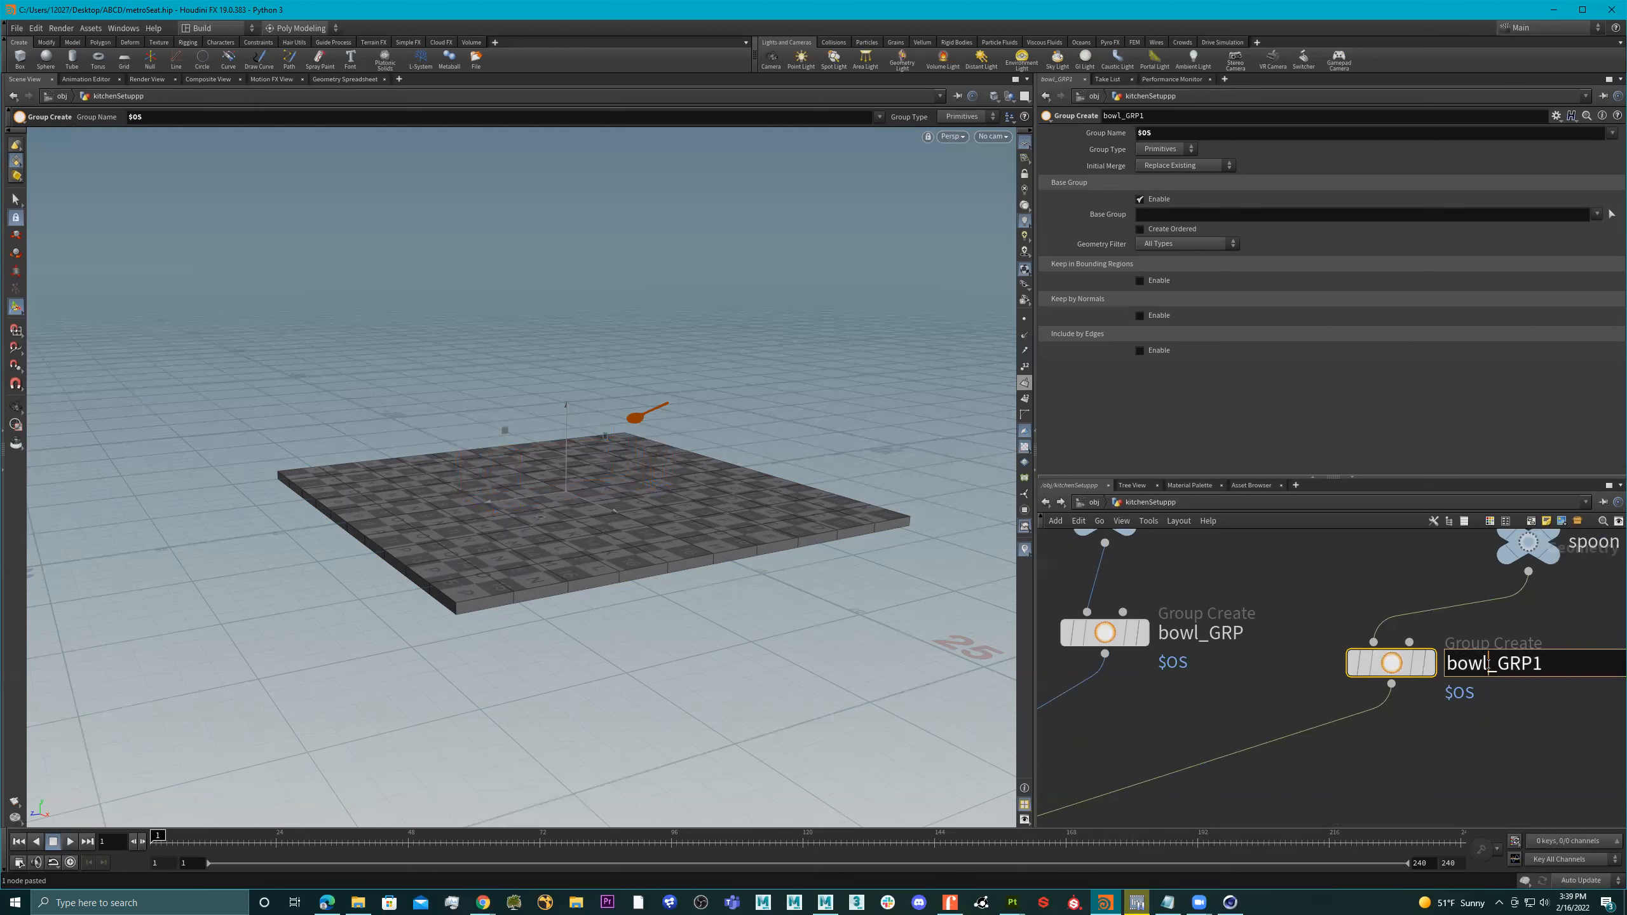
mouse_move(1398, 666)
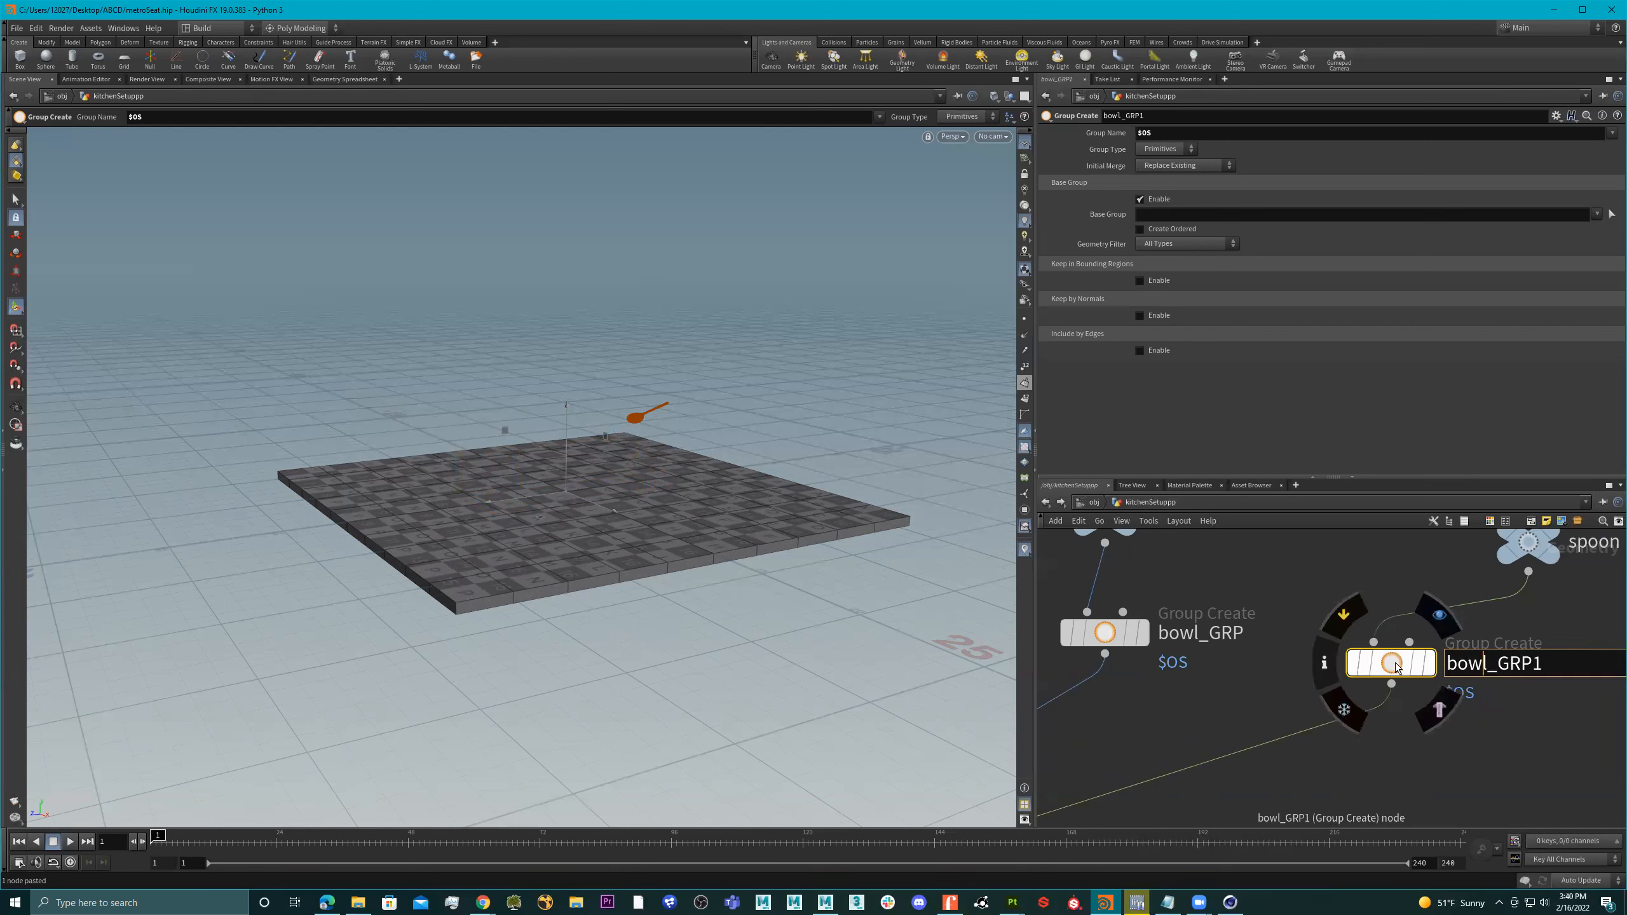
key("BackSpace")
key("BackSpace")
key("BackSpace")
key("BackSpace")
type("spoon")
key("BackSpace")
key("Return")
Line up the floor, island, countertop, toaster and spoon Group nodes in a row just beneath their Nulls
scroll(1385, 735, "down", 3)
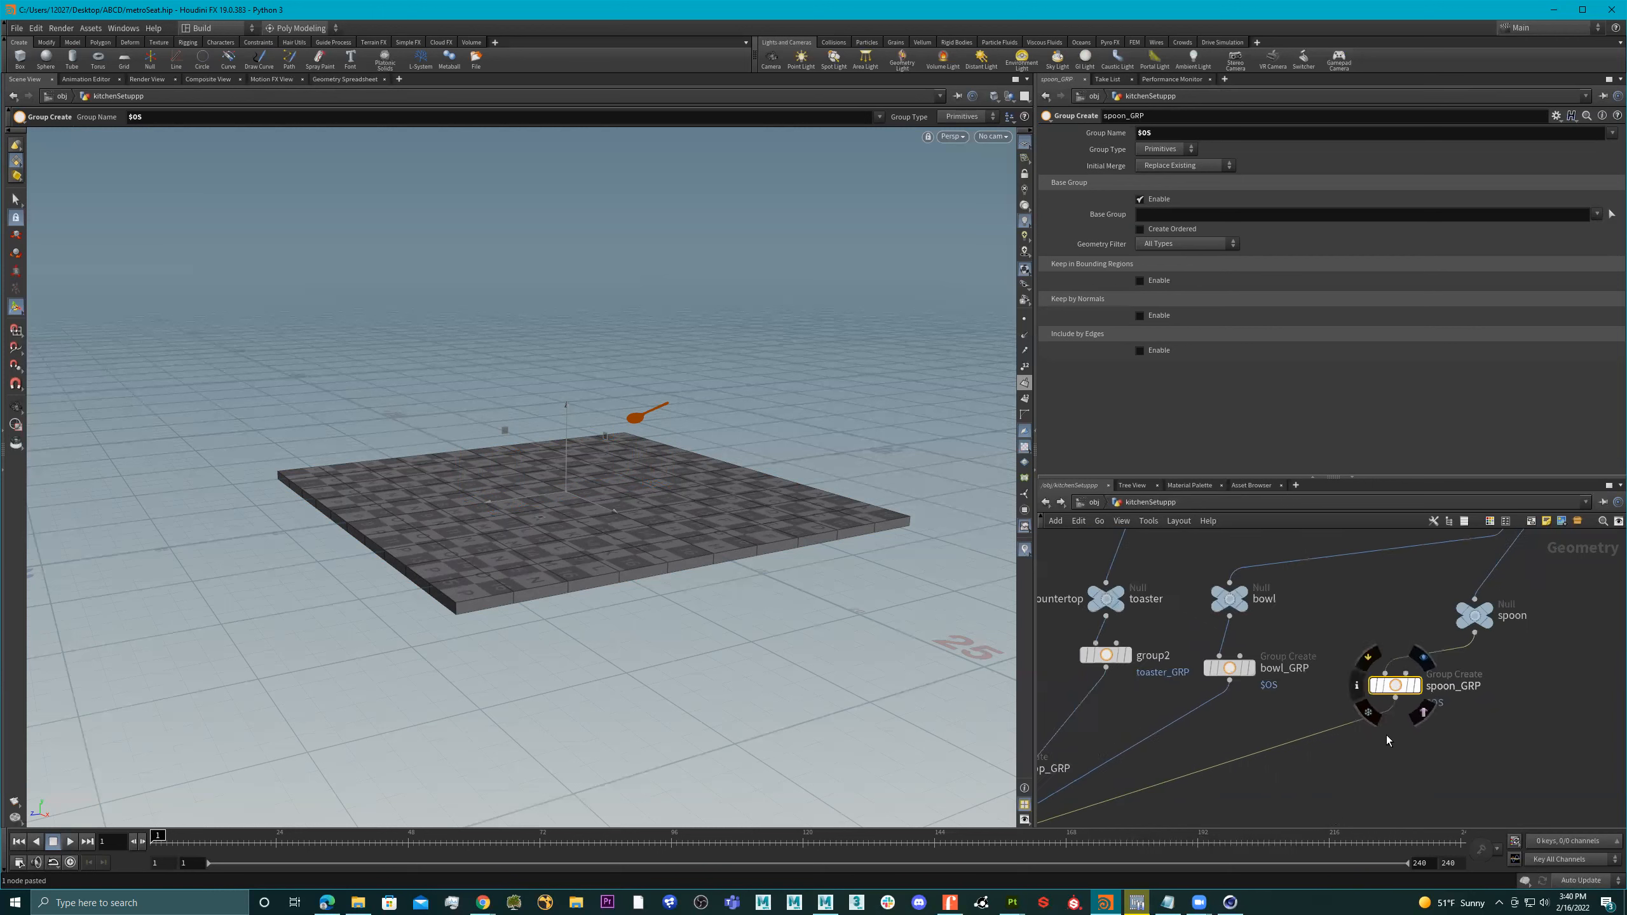
middle_click_drag(1365, 752, 1536, 752)
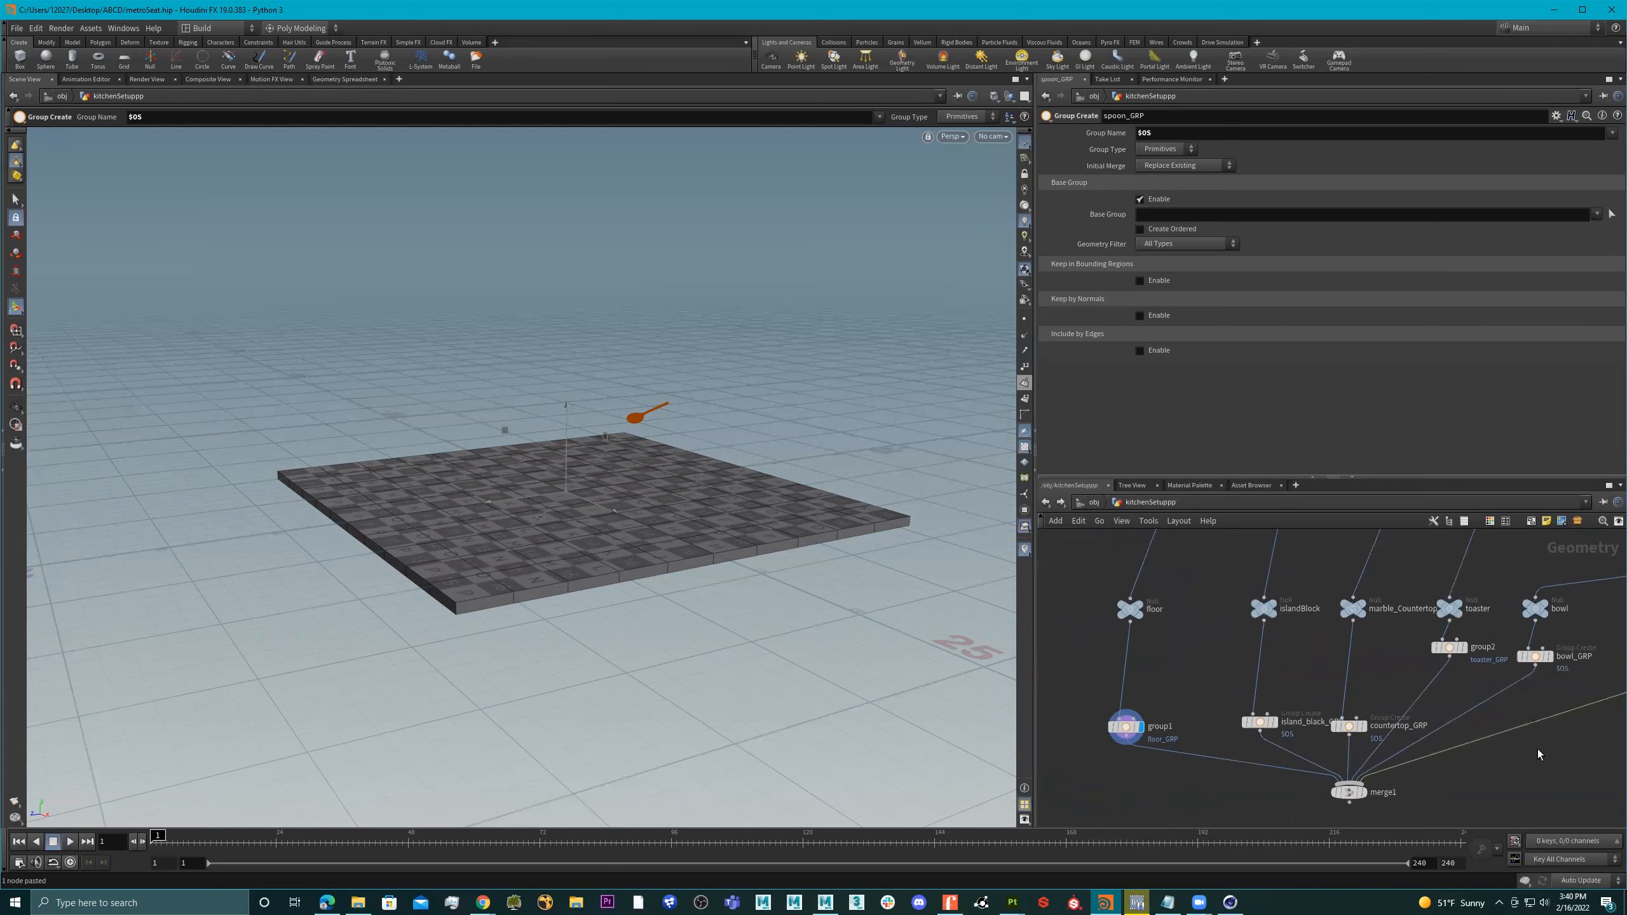
left_click_drag(1366, 723, 1367, 654)
left_click_drag(1275, 722, 1276, 656)
left_click_drag(1125, 727, 1129, 651)
scroll(1363, 707, "down", 5)
scroll(1363, 707, "up", 4)
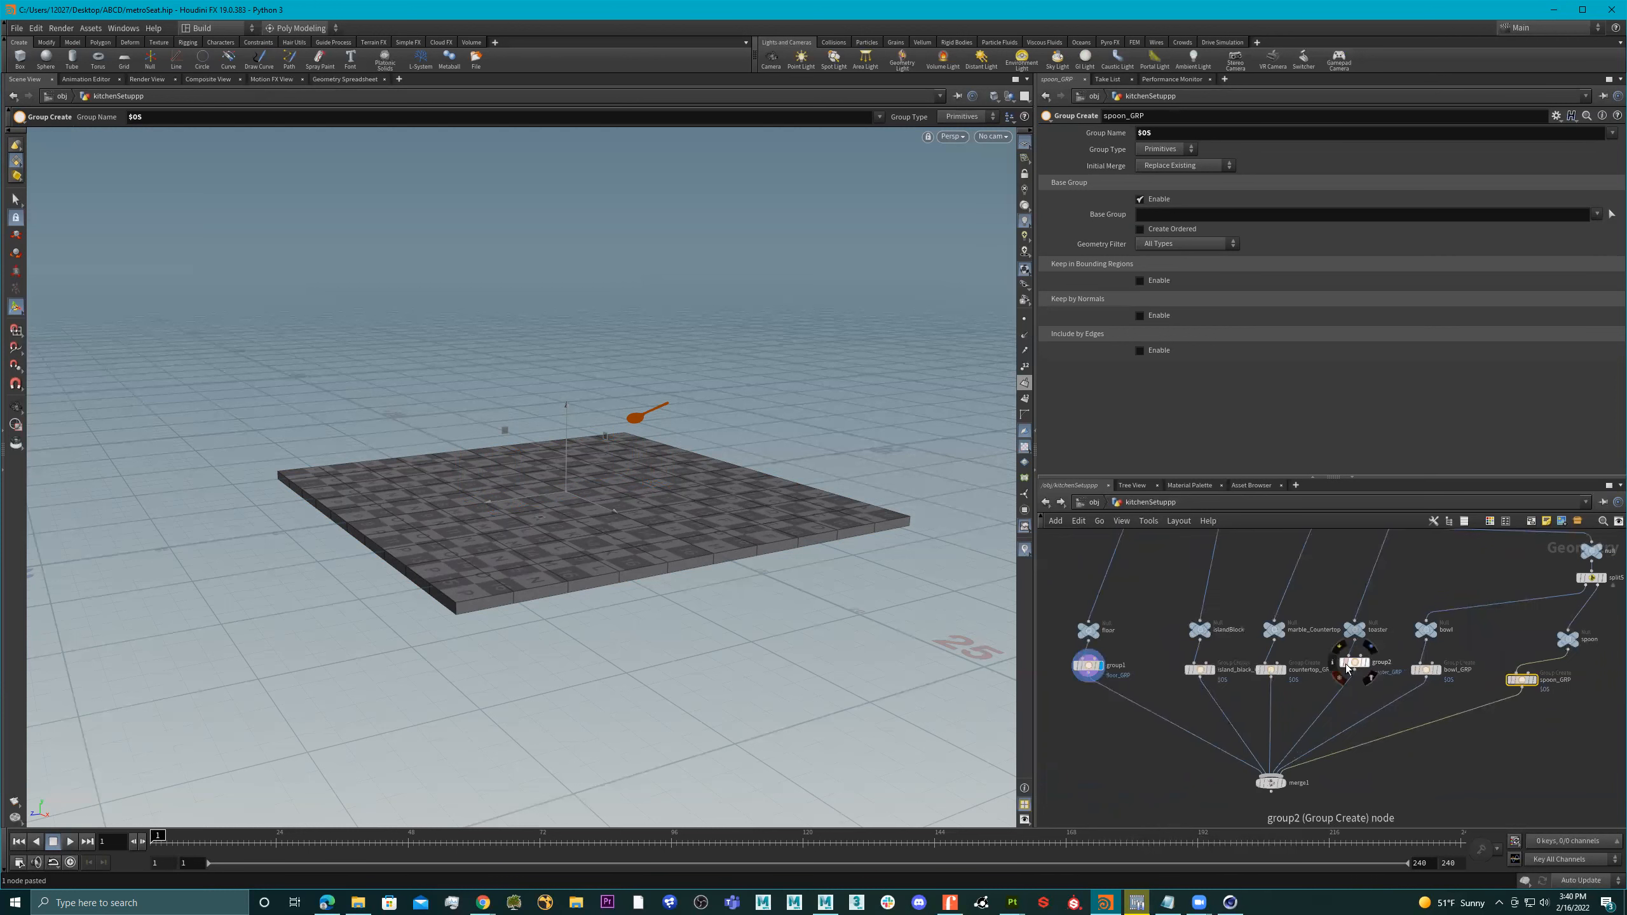
left_click_drag(1357, 673, 1357, 681)
left_click_drag(1524, 683, 1553, 673)
Set the display flag on merge1 to show the recombined kitchen island
scroll(1254, 809, "up", 3)
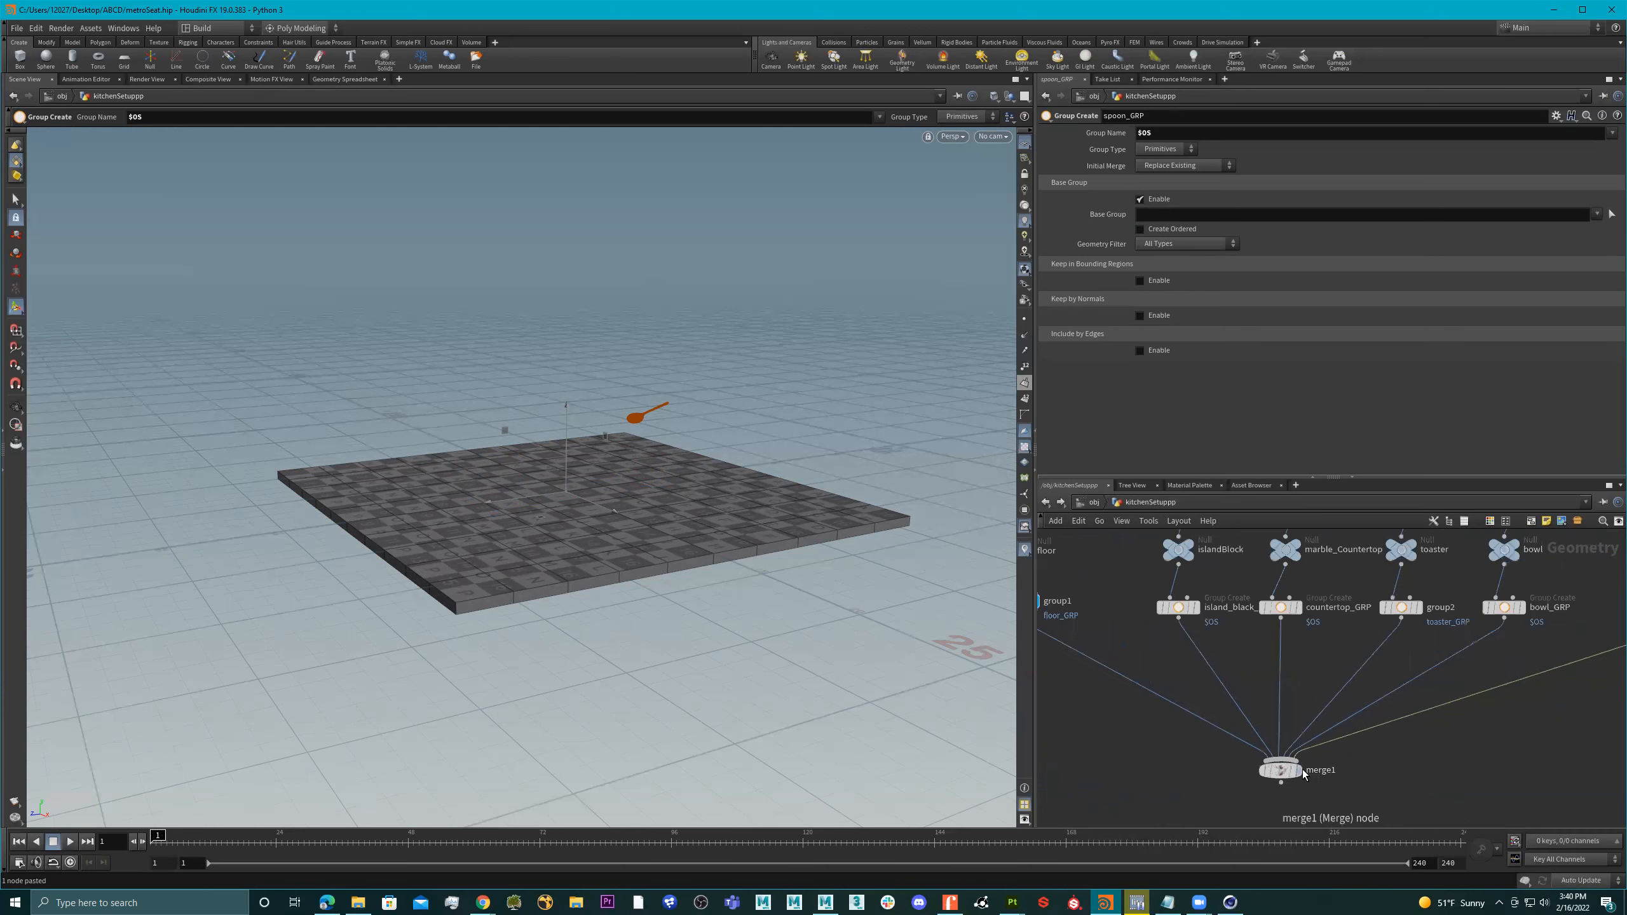
left_click(1296, 770)
left_click(1284, 770)
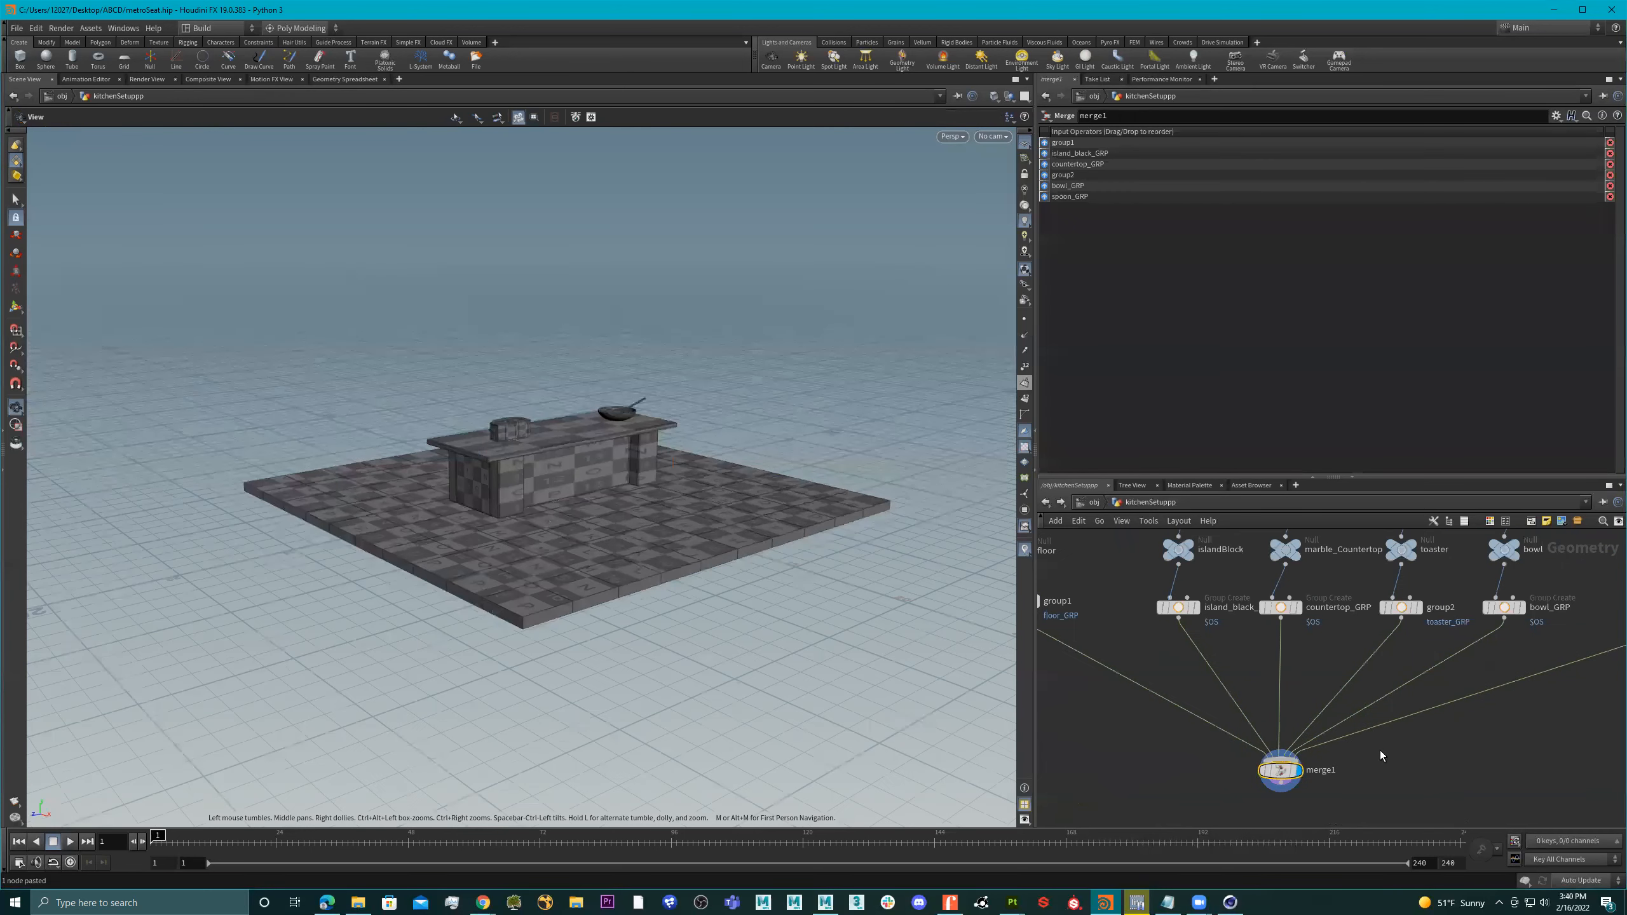
Add a UV Unwrap node beneath merge1
scroll(1396, 769, "down", 3)
scroll(1377, 724, "down", 4)
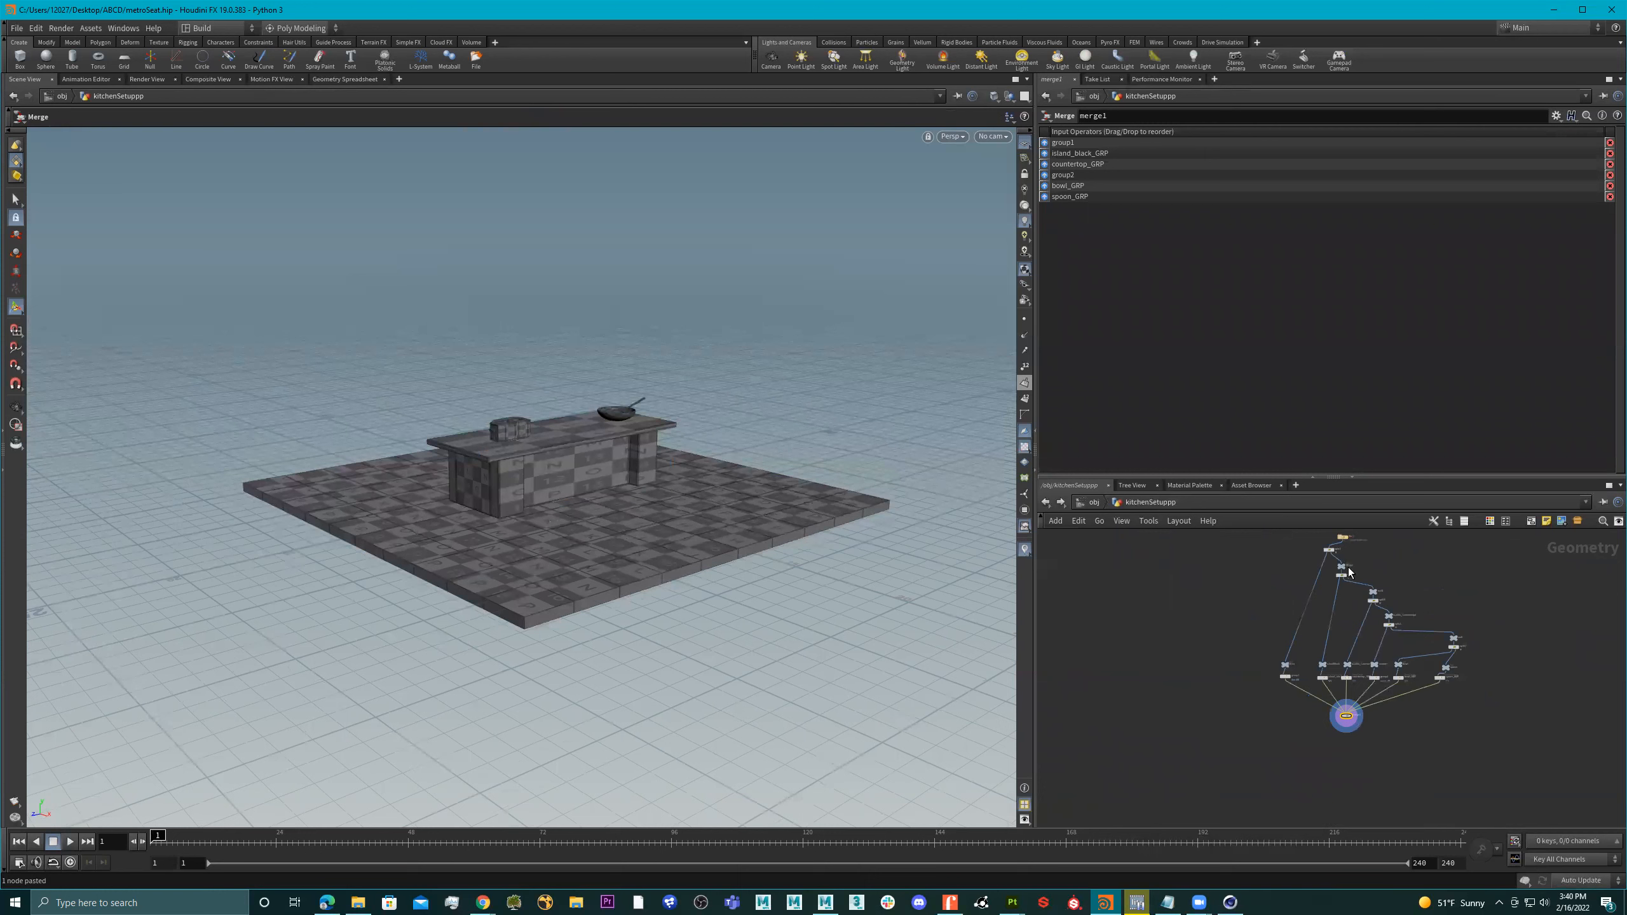
scroll(1350, 697, "up", 5)
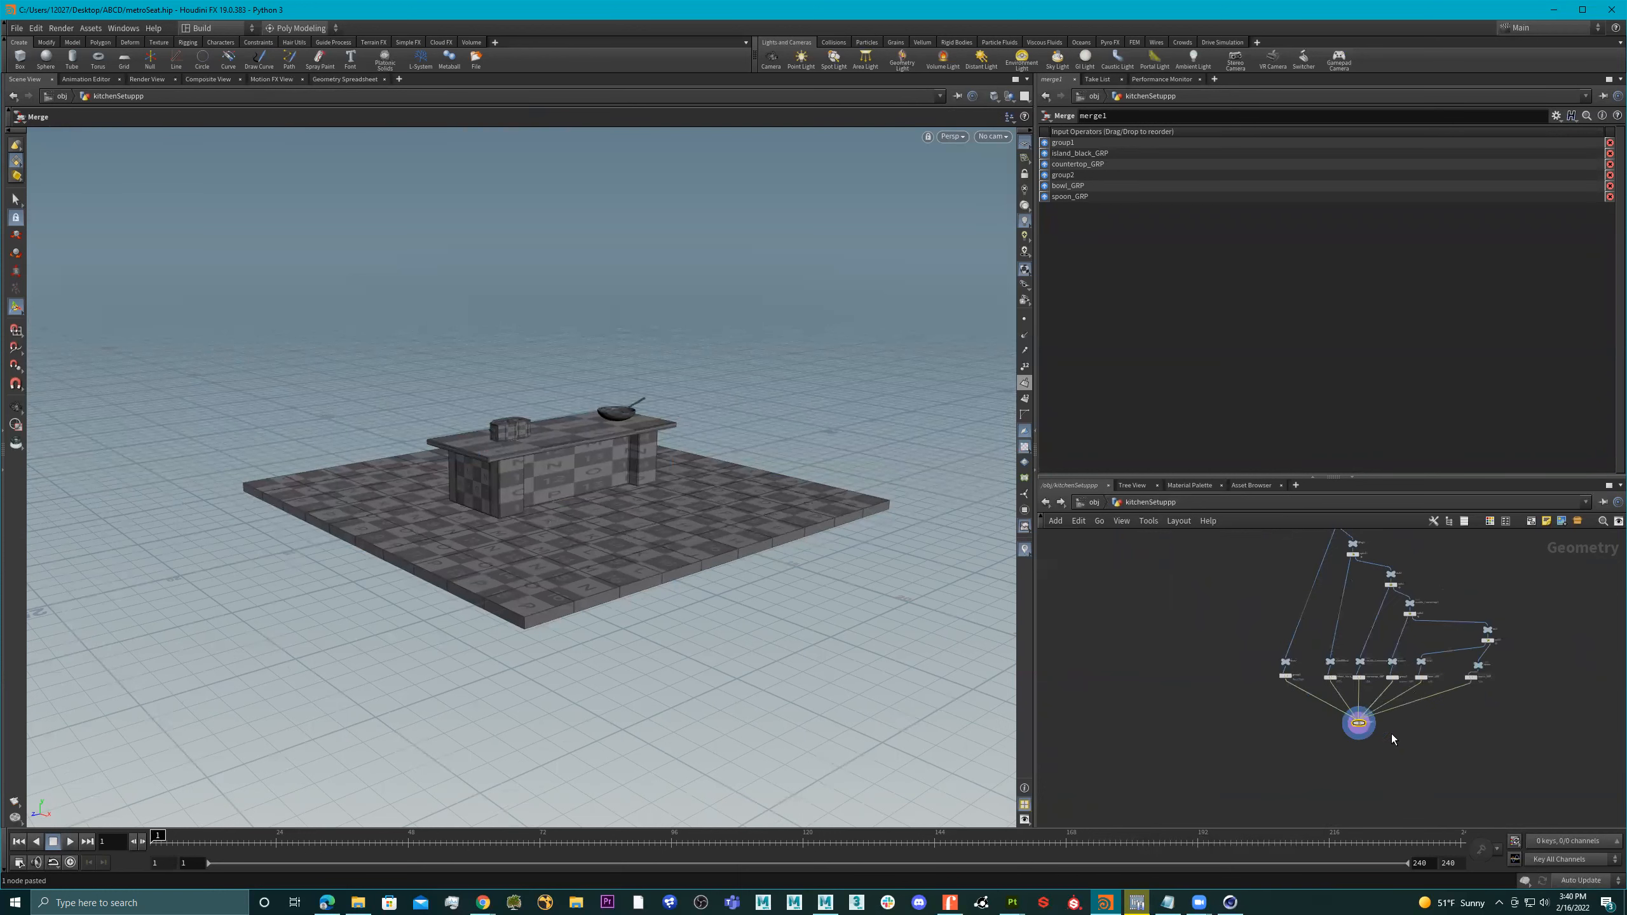
key("Tab")
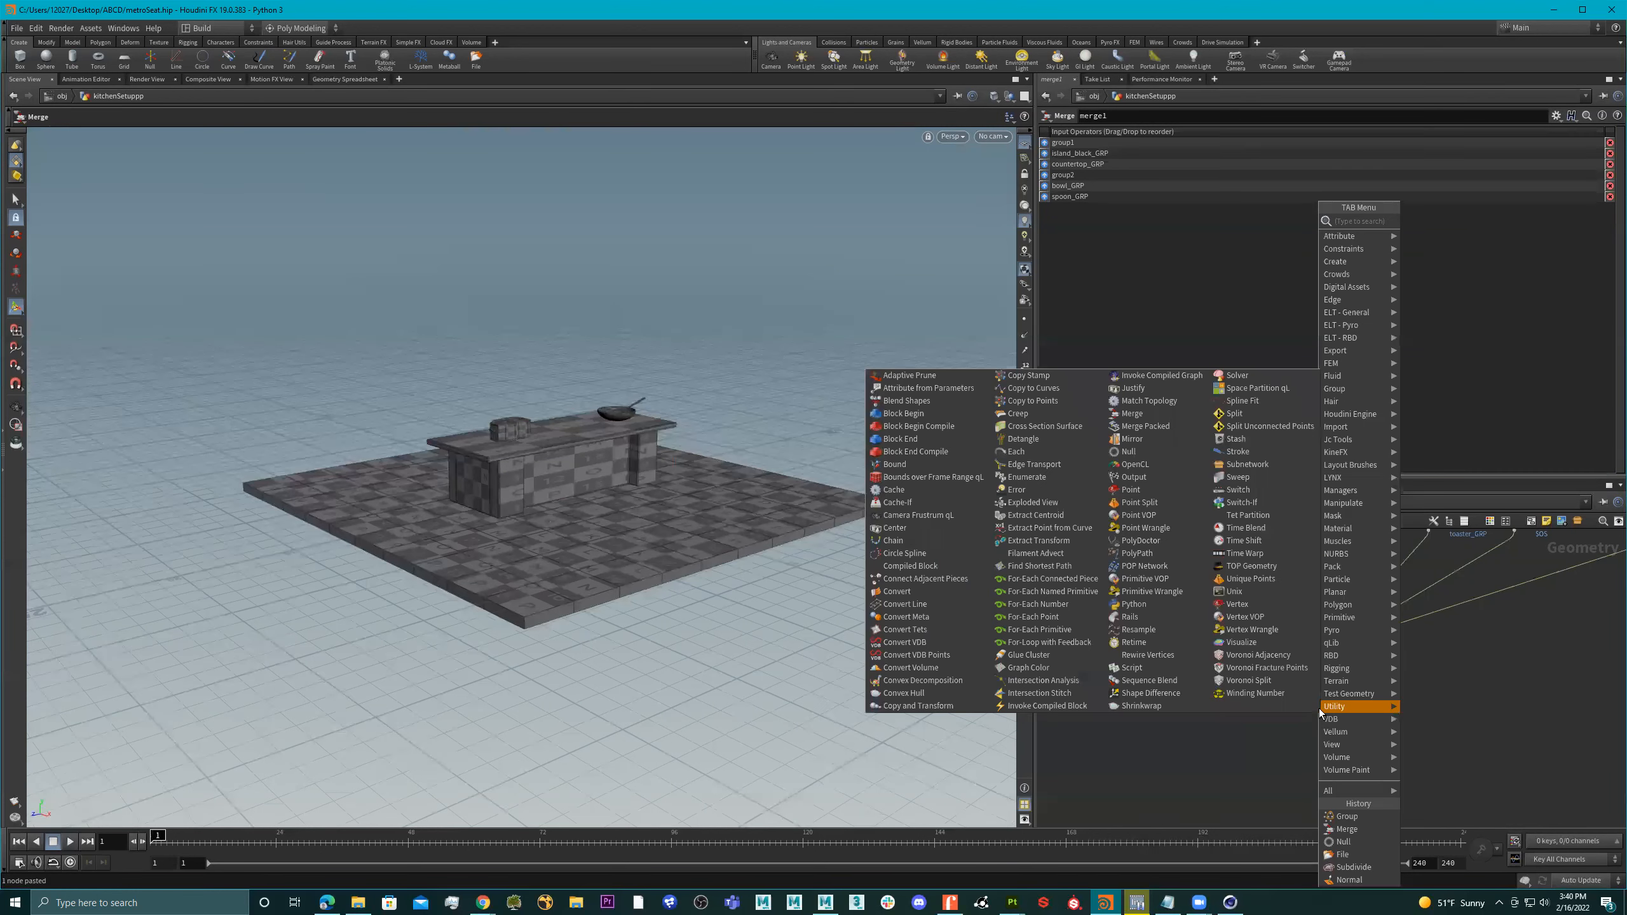
type("unwr")
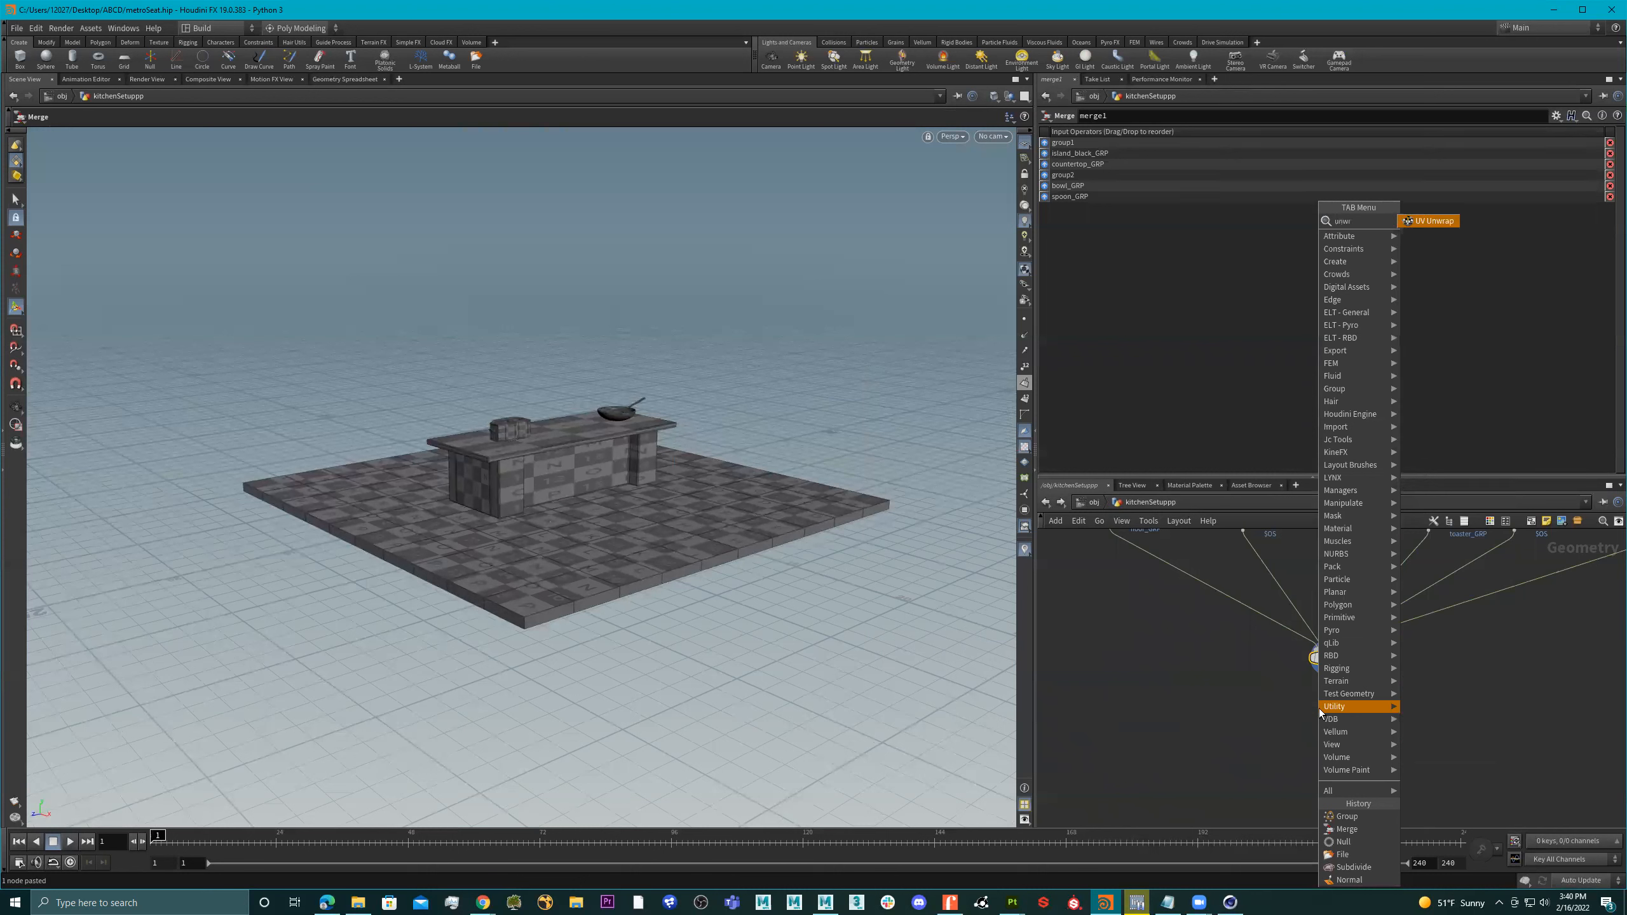
type("ap")
key("Return")
left_click(1309, 707)
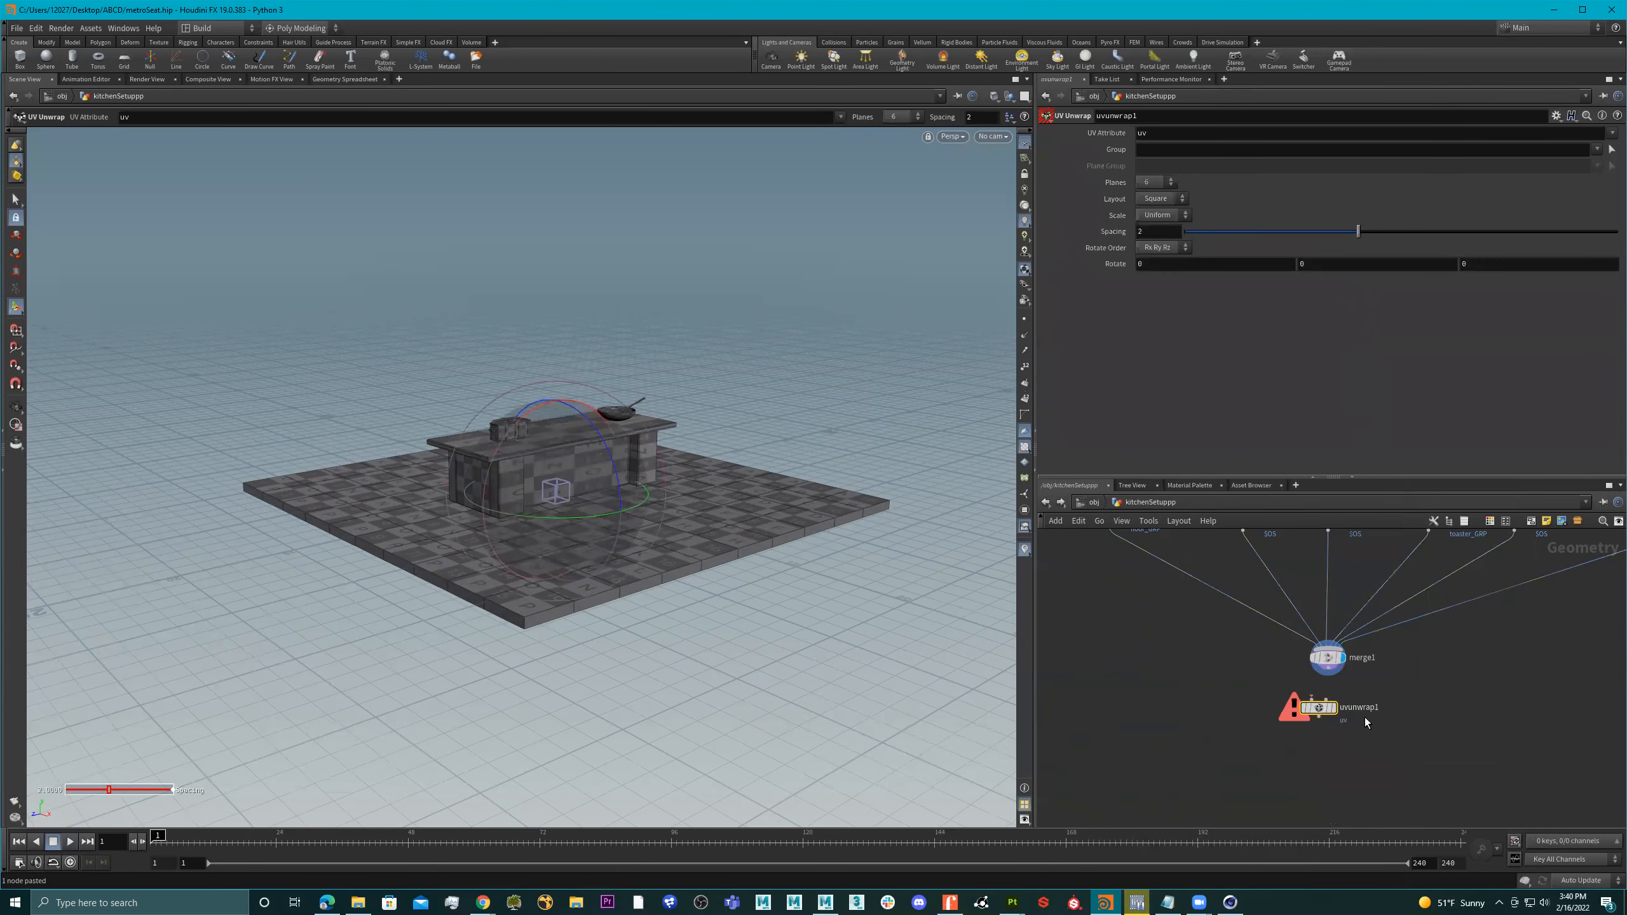
Connect merge1's output to the UV Unwrap node's input and line the node up beneath merge1
left_click(1320, 650)
left_click(1297, 696)
left_click_drag(1303, 705, 1316, 698)
key("Escape")
mouse_move(271, 409)
left_mouse_down()
mouse_move(374, 337)
mouse_move(225, 334)
mouse_move(199, 367)
mouse_move(265, 400)
mouse_move(240, 375)
mouse_move(251, 385)
left_mouse_up()
key("Return")
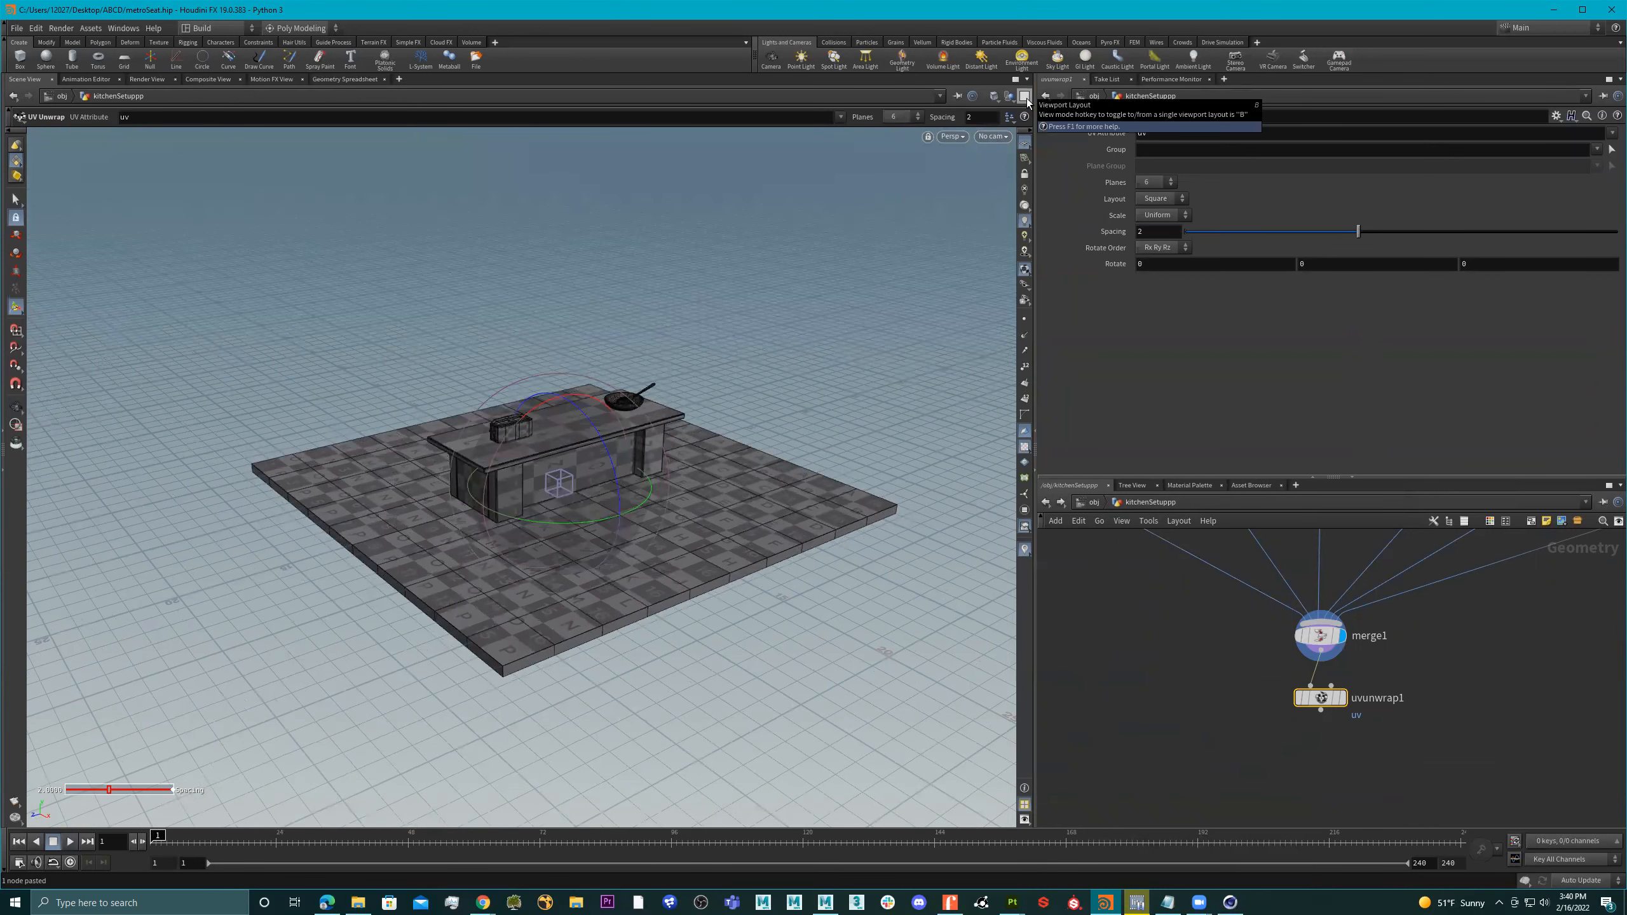
Split the viewport into two side-by-side views and frame the kitchen model in the empty perspective view
left_click(1024, 95)
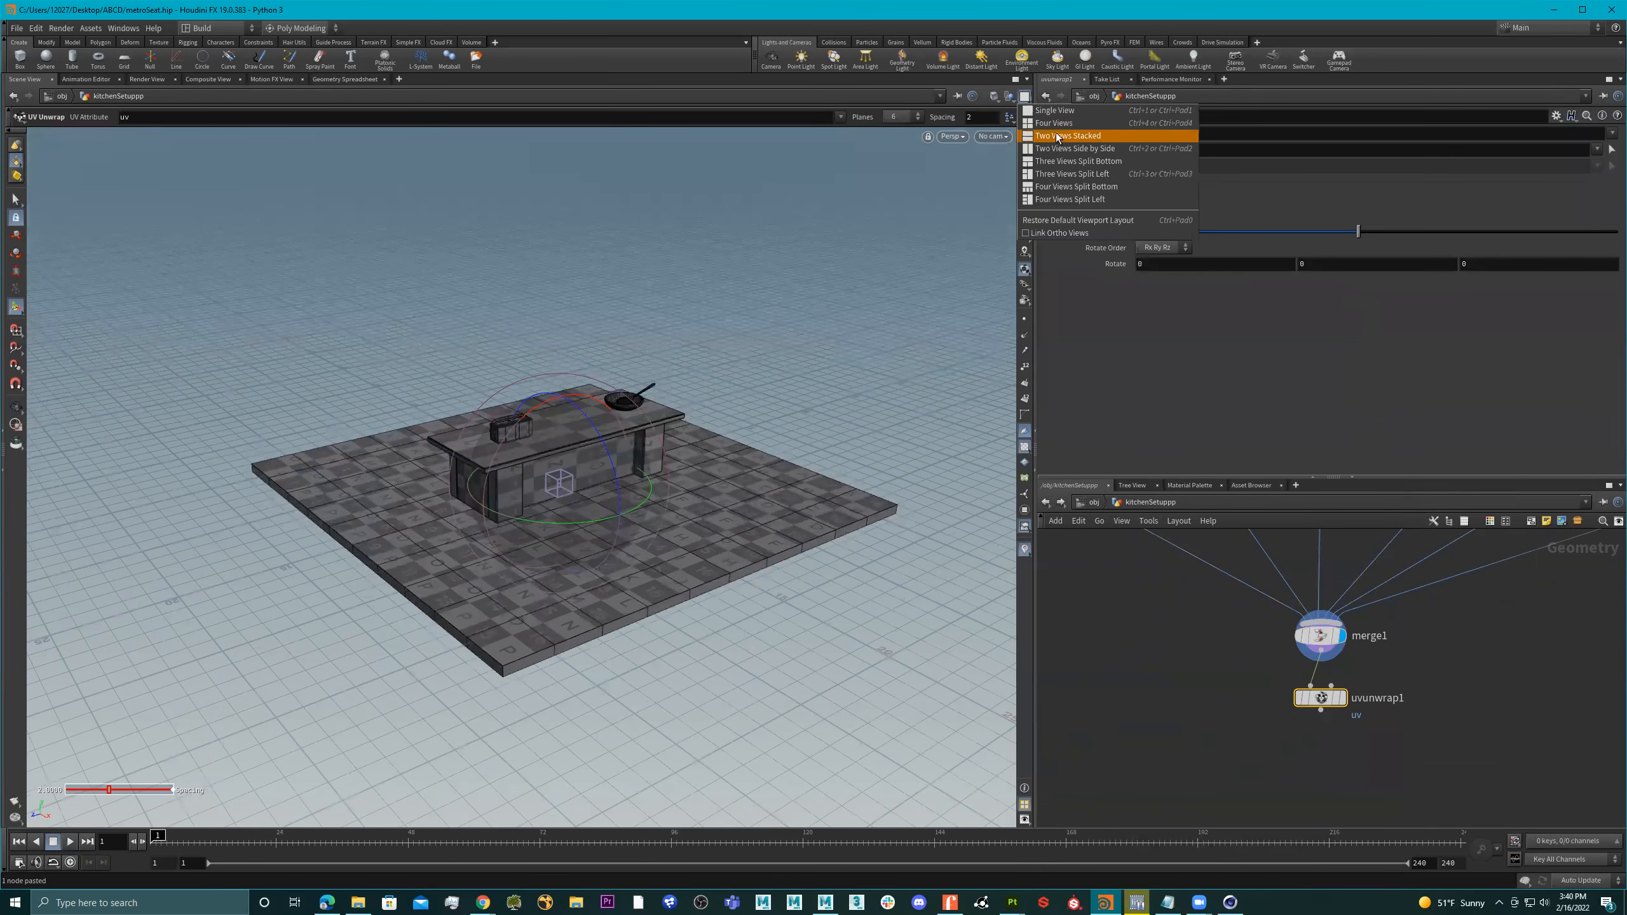
left_click(1045, 156)
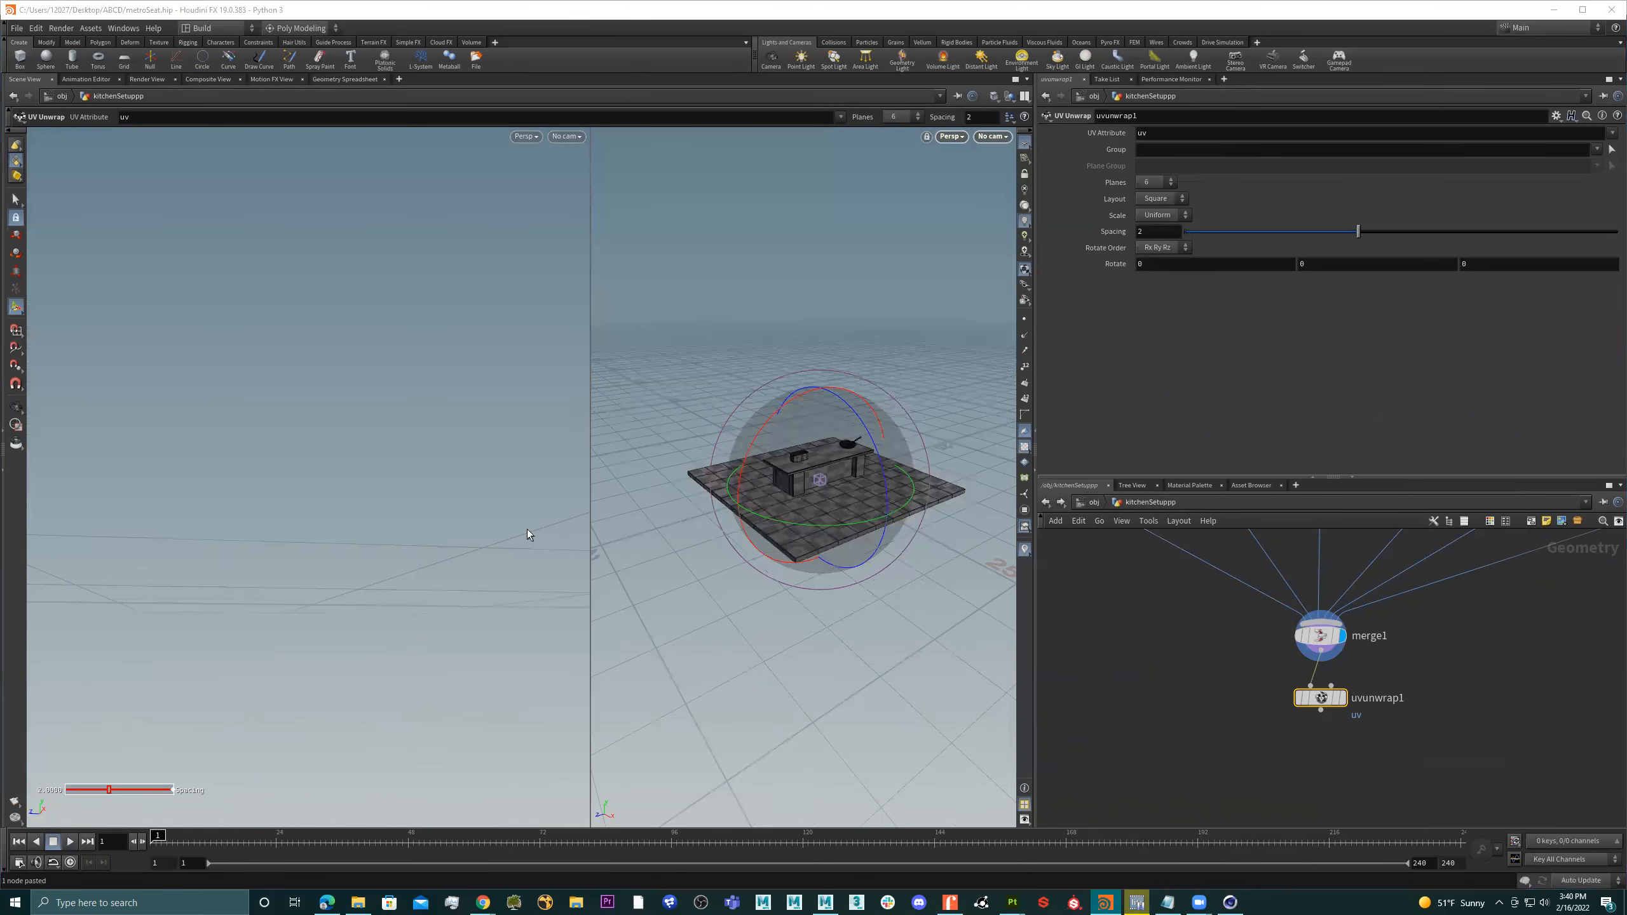
key("Escape")
left_click_drag(808, 512, 846, 563)
left_click_drag(323, 513, 286, 530)
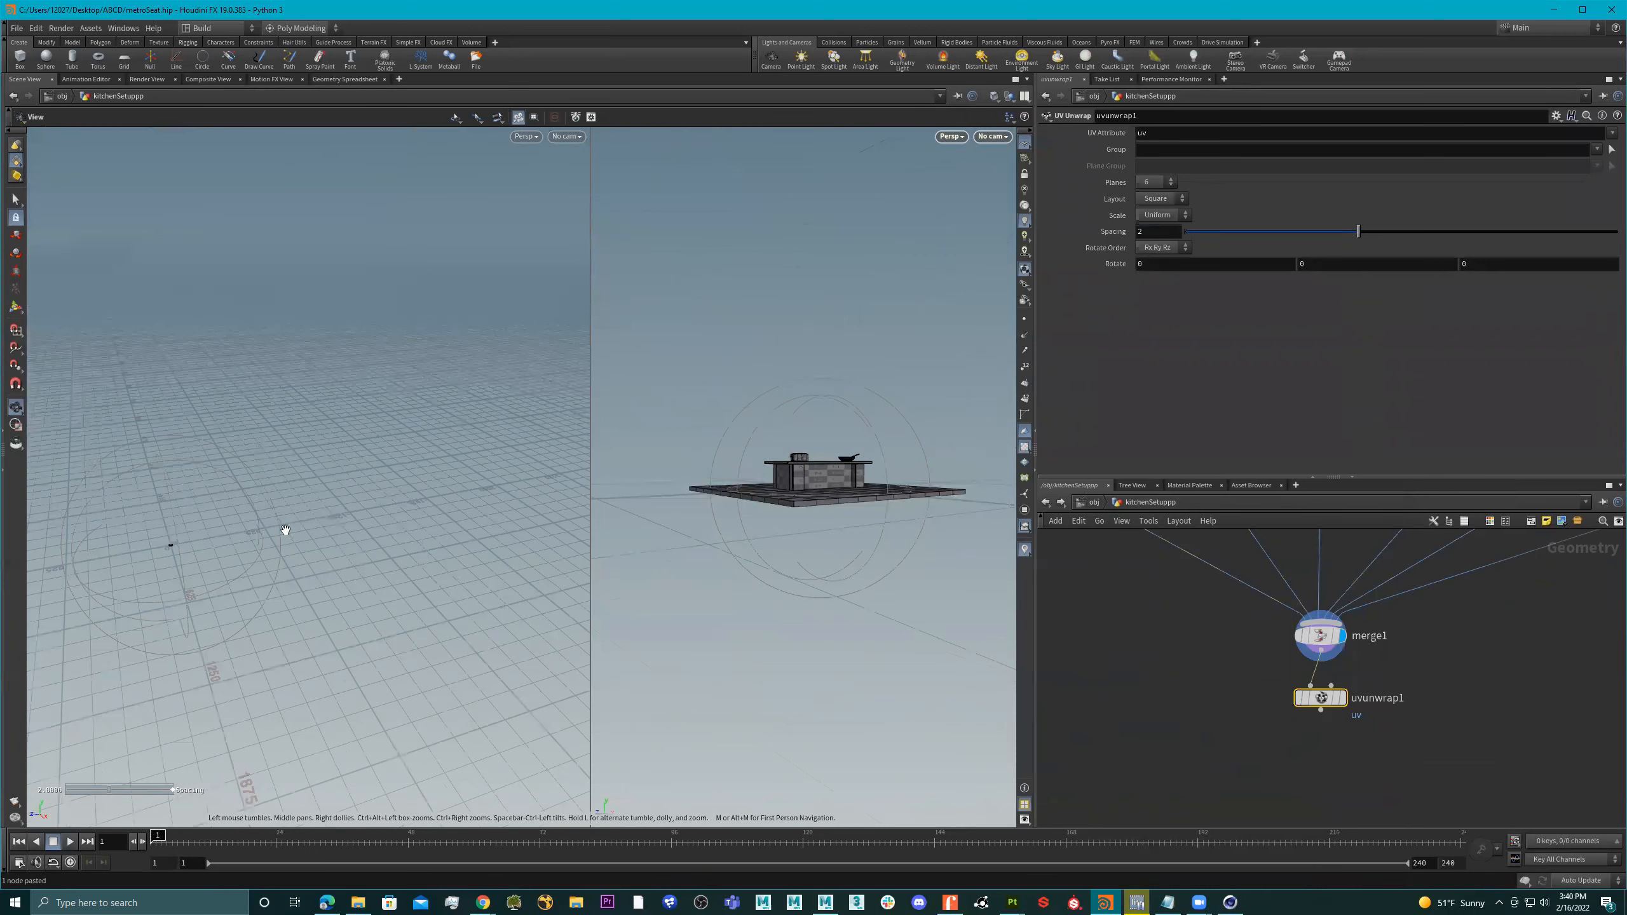
key("space+g")
left_click_drag(385, 545, 436, 539)
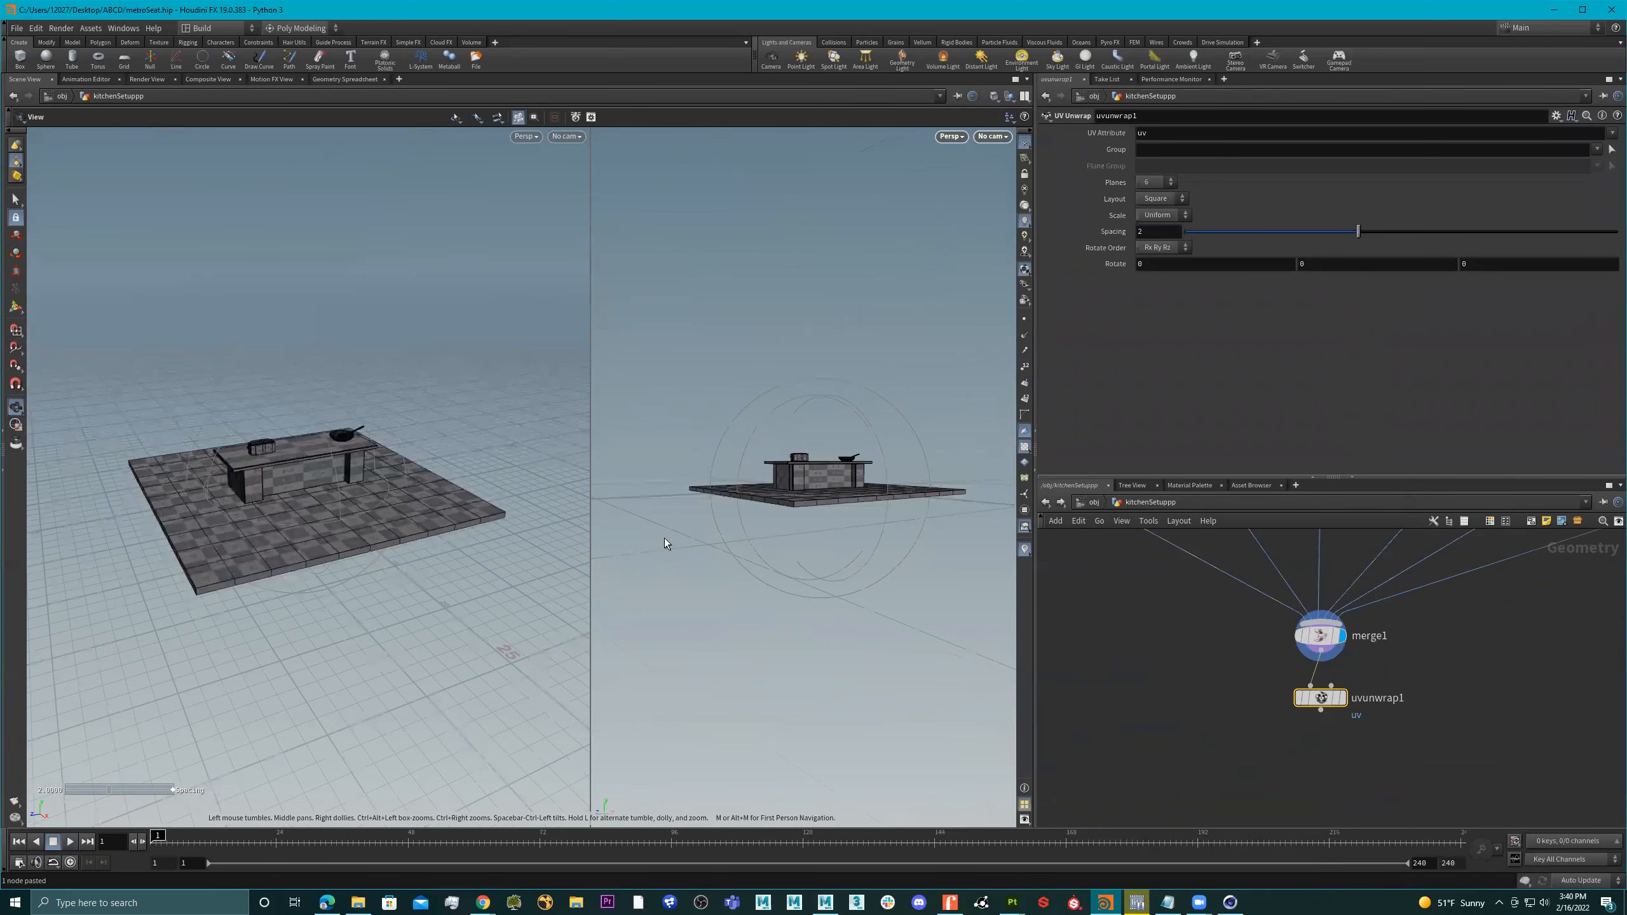
key("Return")
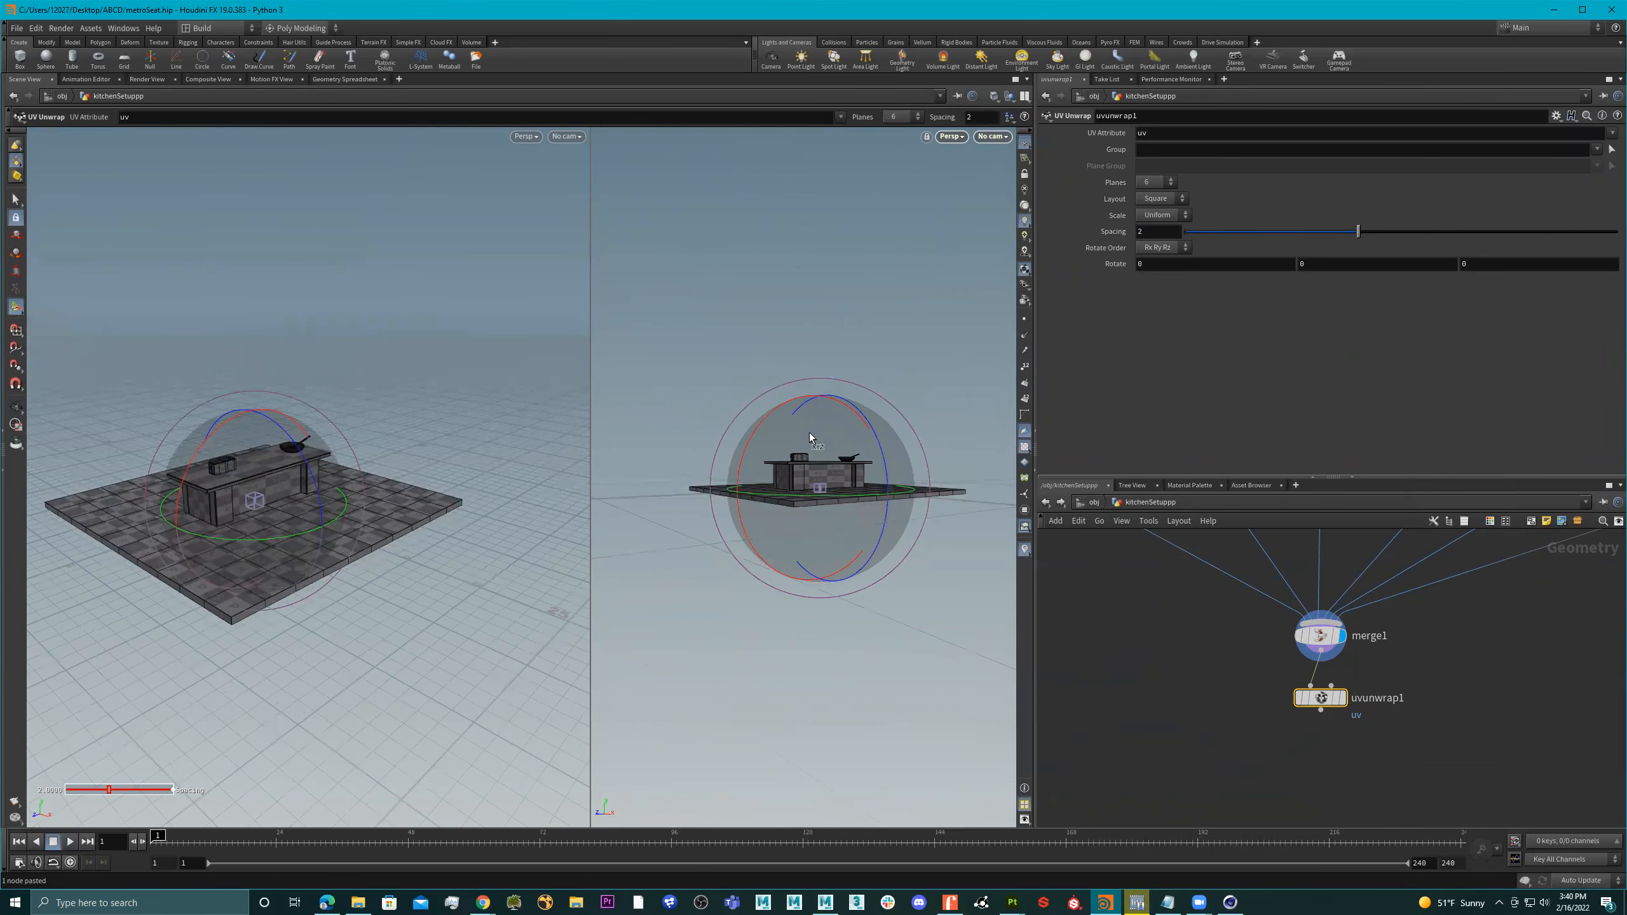
Switch the second viewport to the UV viewport and centre the UV tile in it
left_click(950, 137)
mouse_move(962, 164)
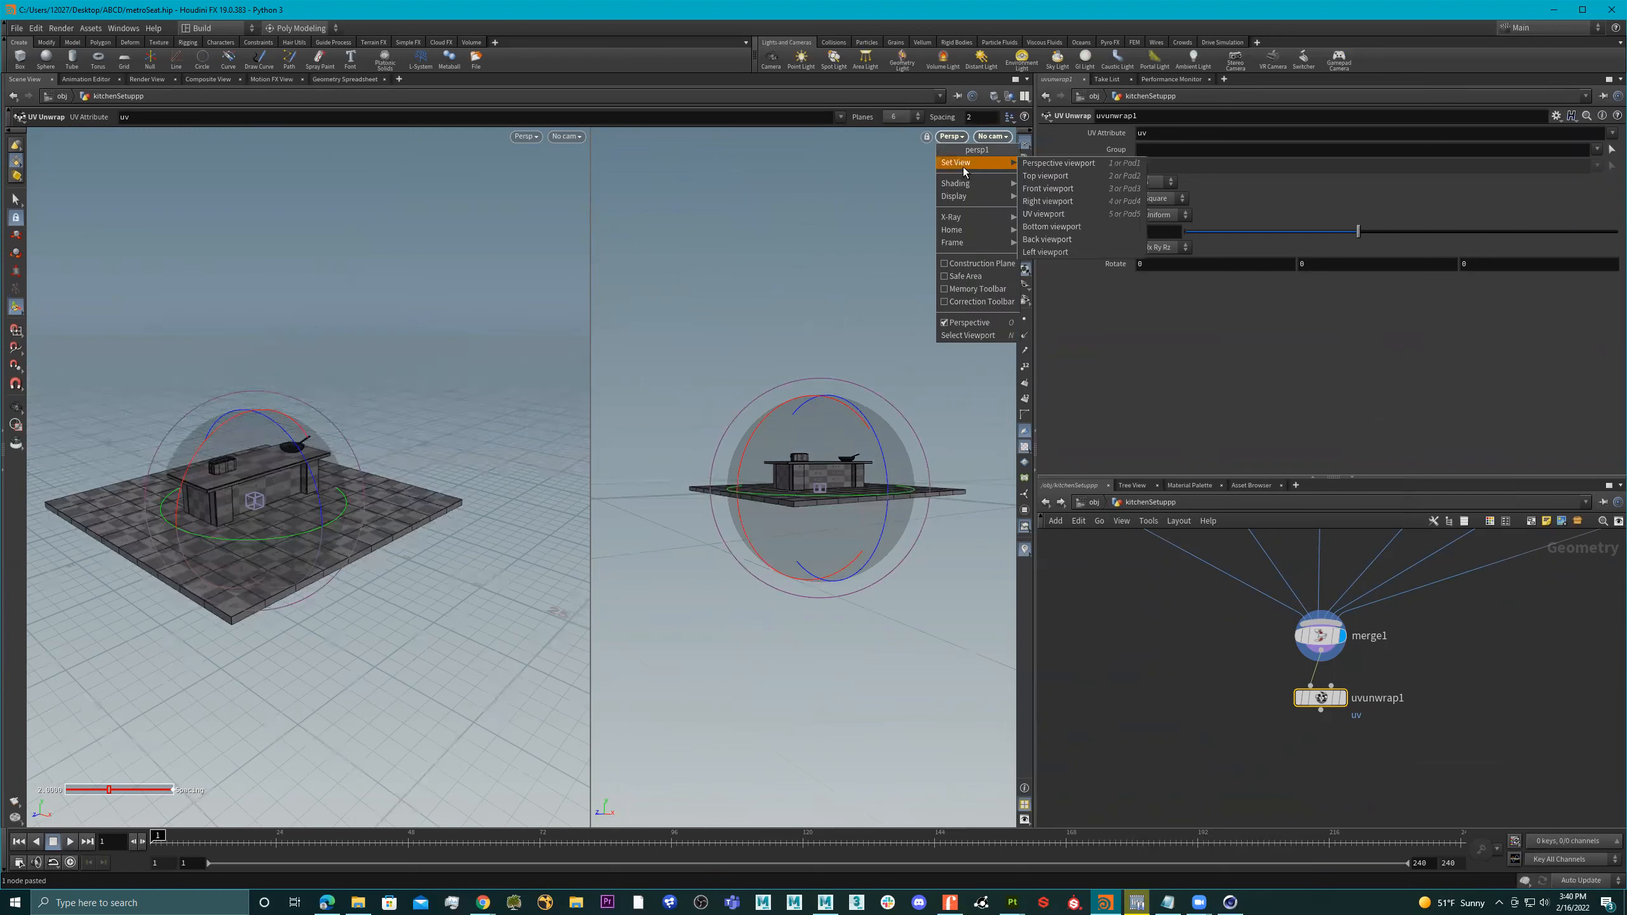
left_click(1065, 215)
key("Escape")
right_click_drag(1061, 476, 1096, 477, "alt")
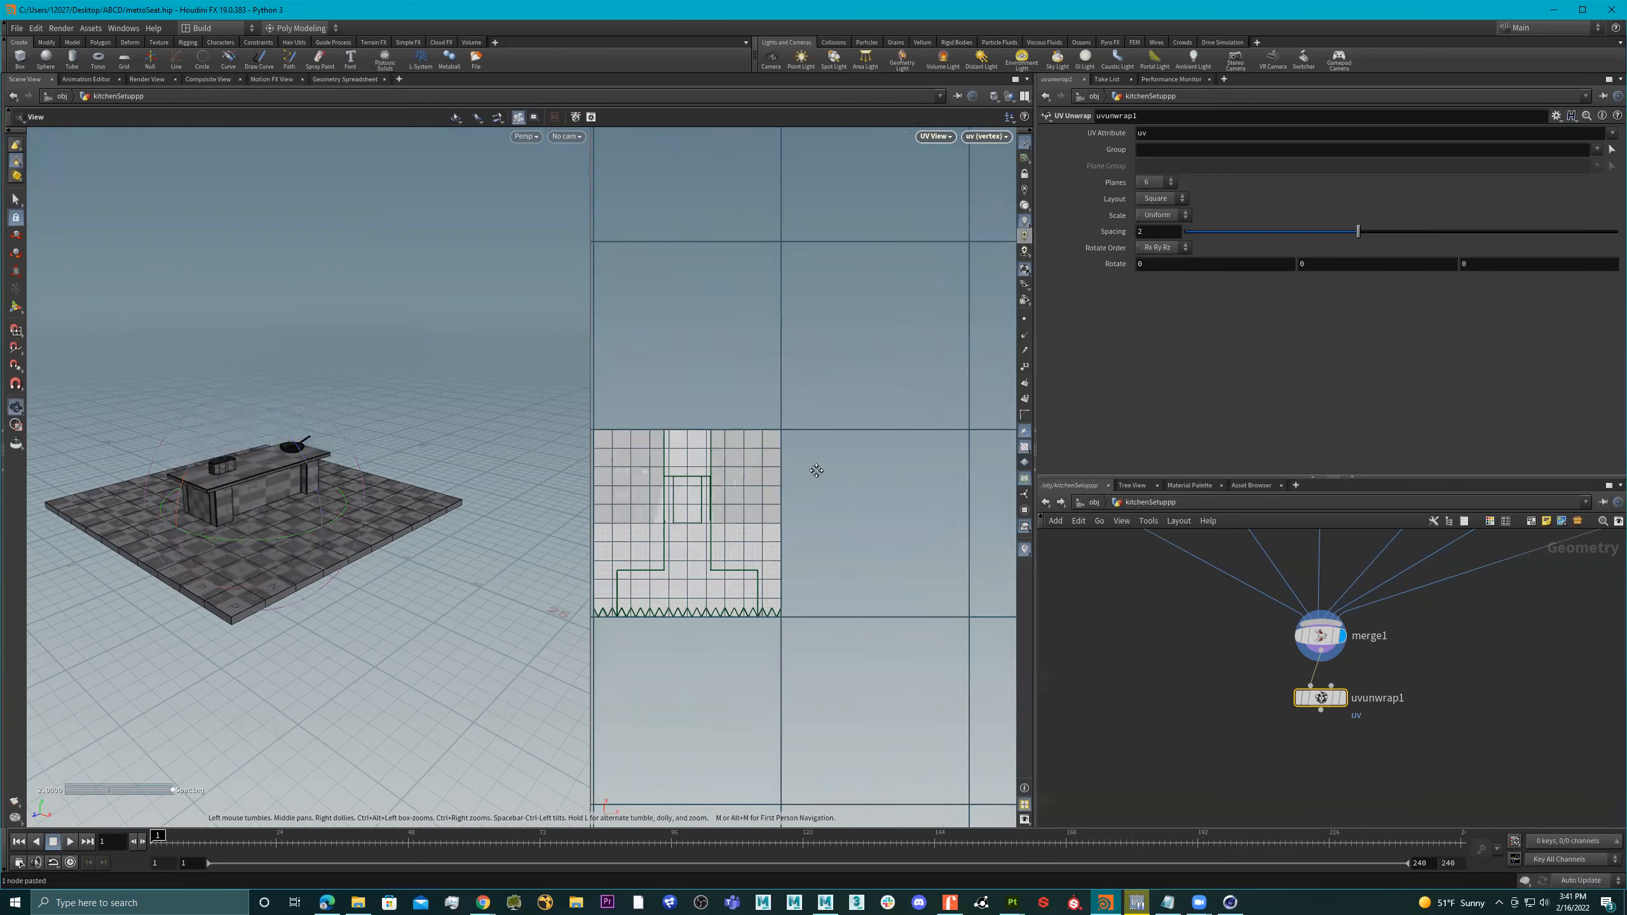
middle_click_drag(817, 469, 951, 437, "alt")
mouse_move(369, 457)
left_mouse_down("alt")
mouse_move(313, 462)
mouse_move(372, 458)
mouse_move(349, 461)
left_mouse_up("alt")
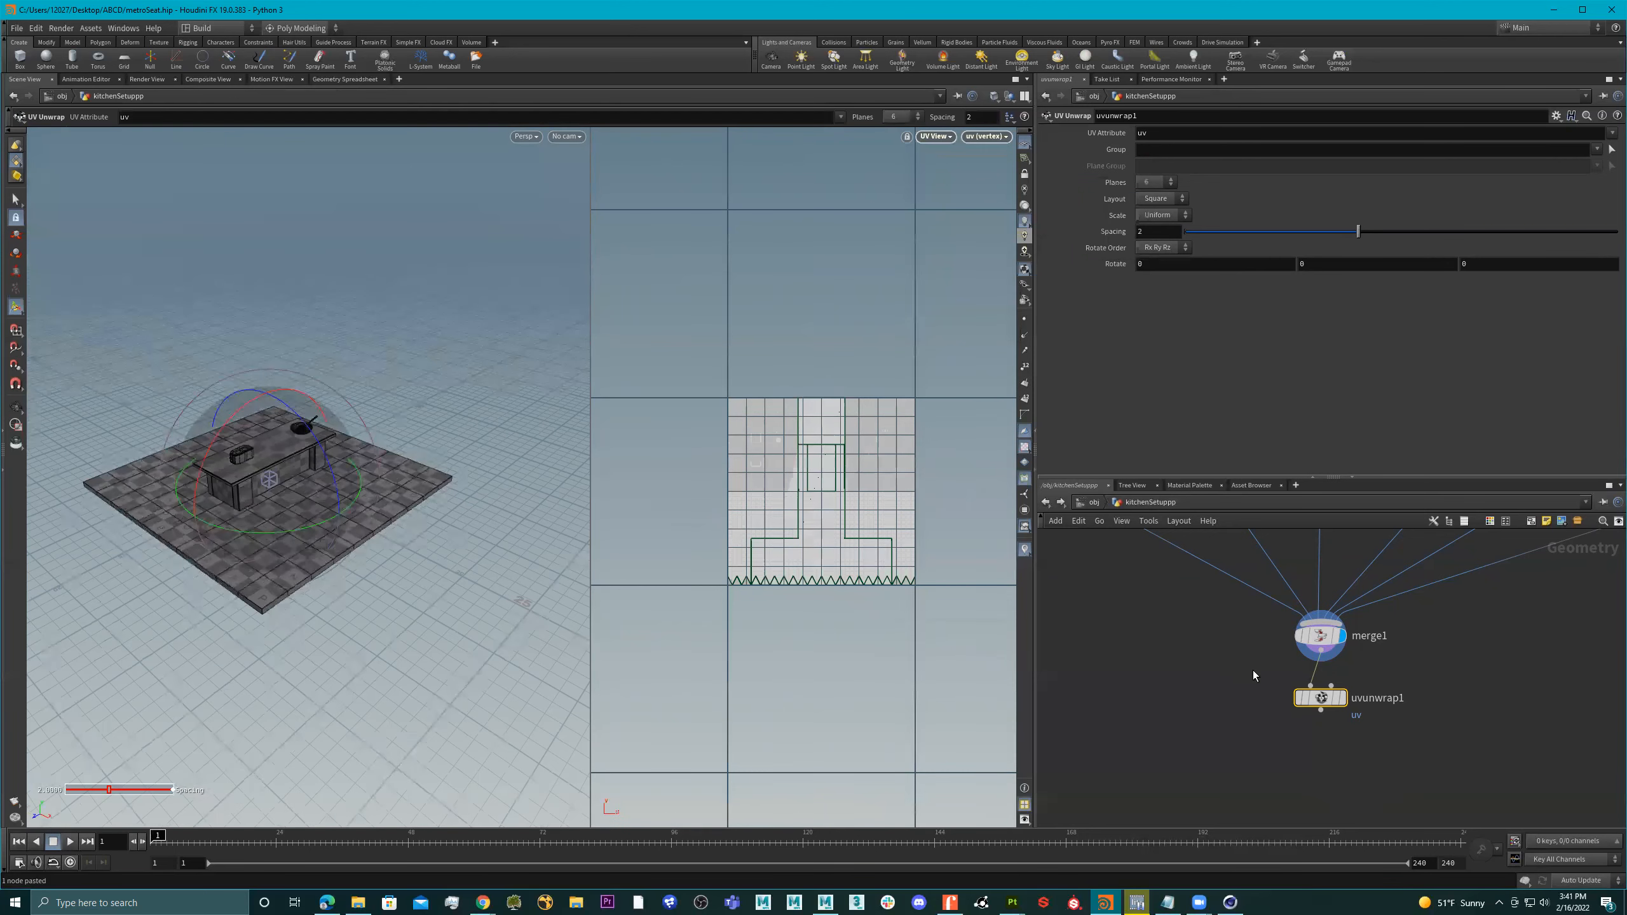
Set the display flag on uvunwrap1 and widen the UV viewport to show its unwrapped islands
left_click(1343, 697)
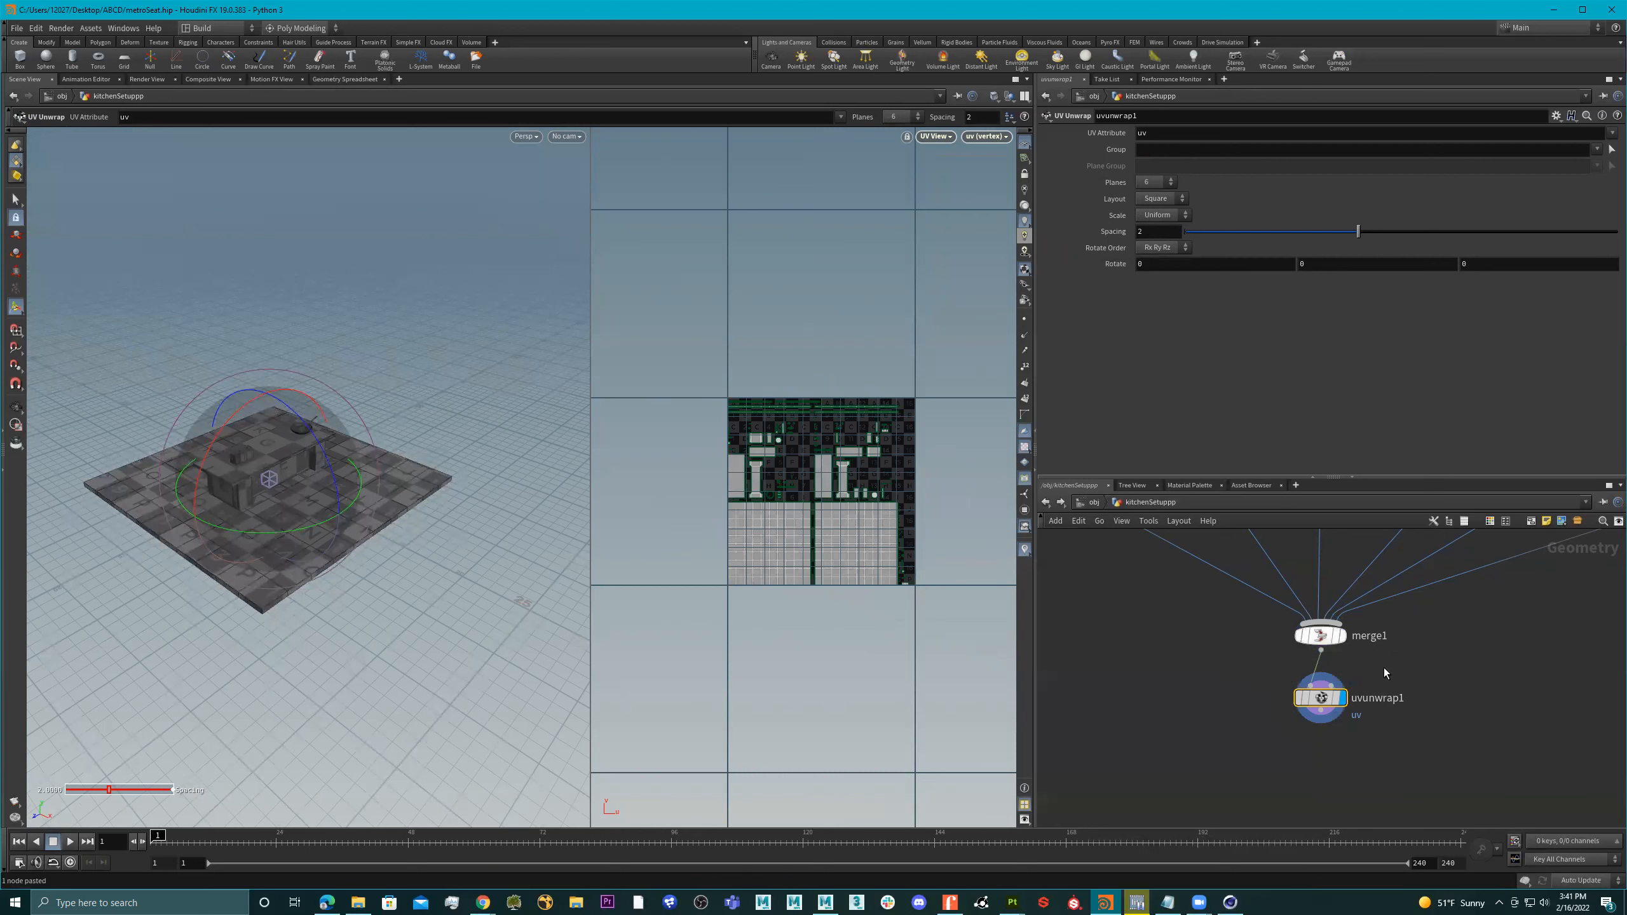
scroll(737, 524, "up", 4)
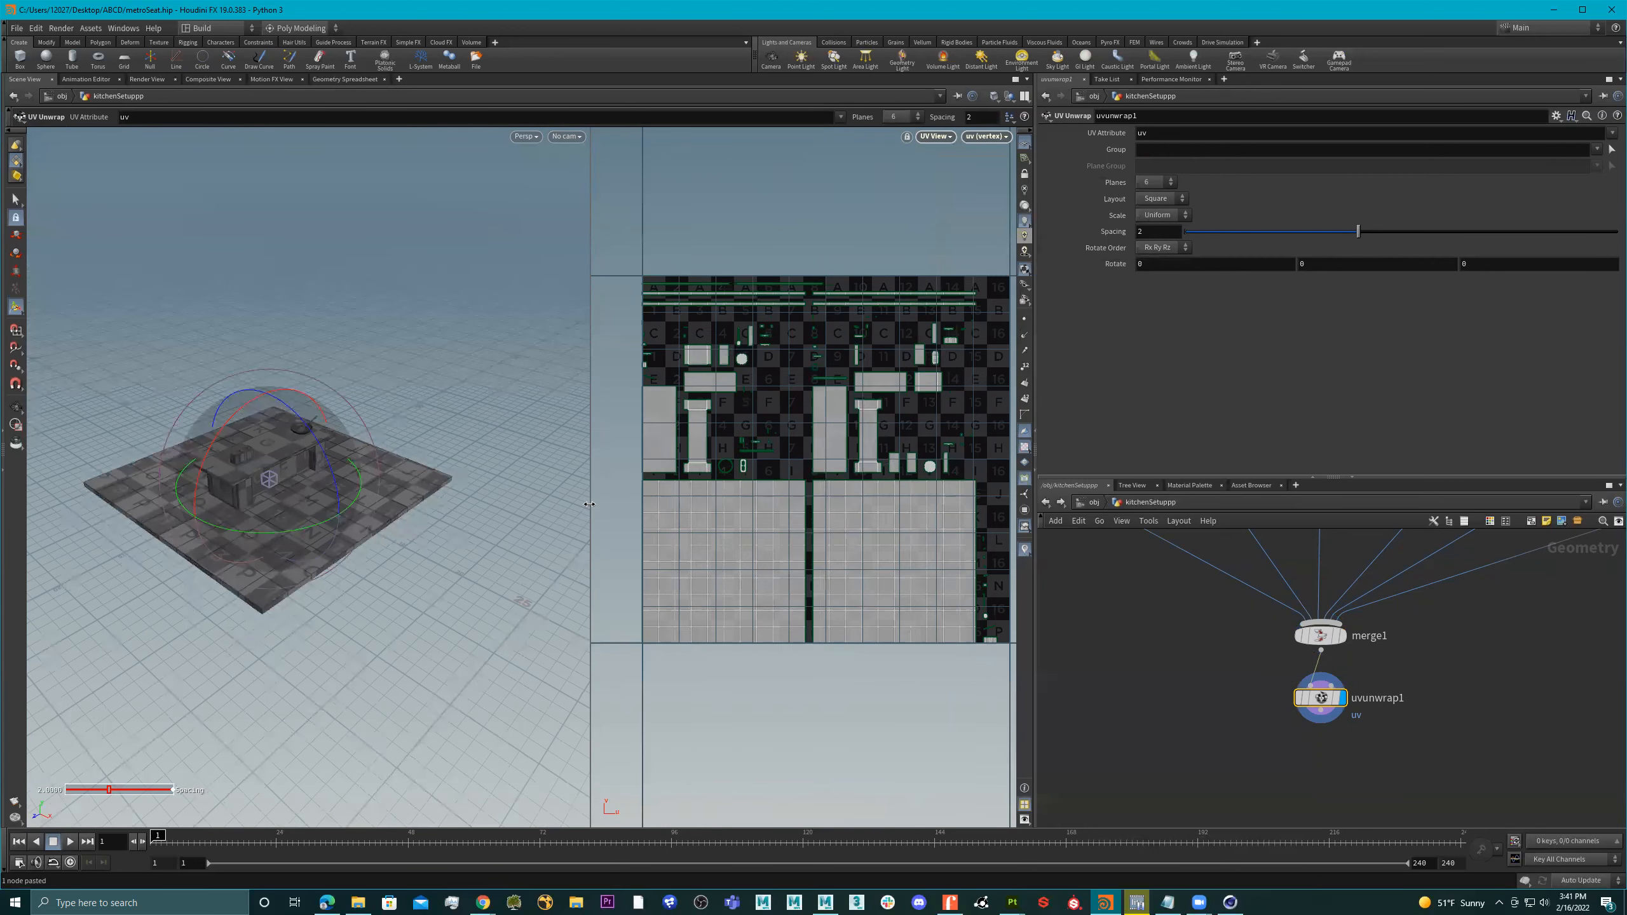
left_click_drag(588, 504, 451, 512)
key("Escape")
scroll(762, 520, "down", 4)
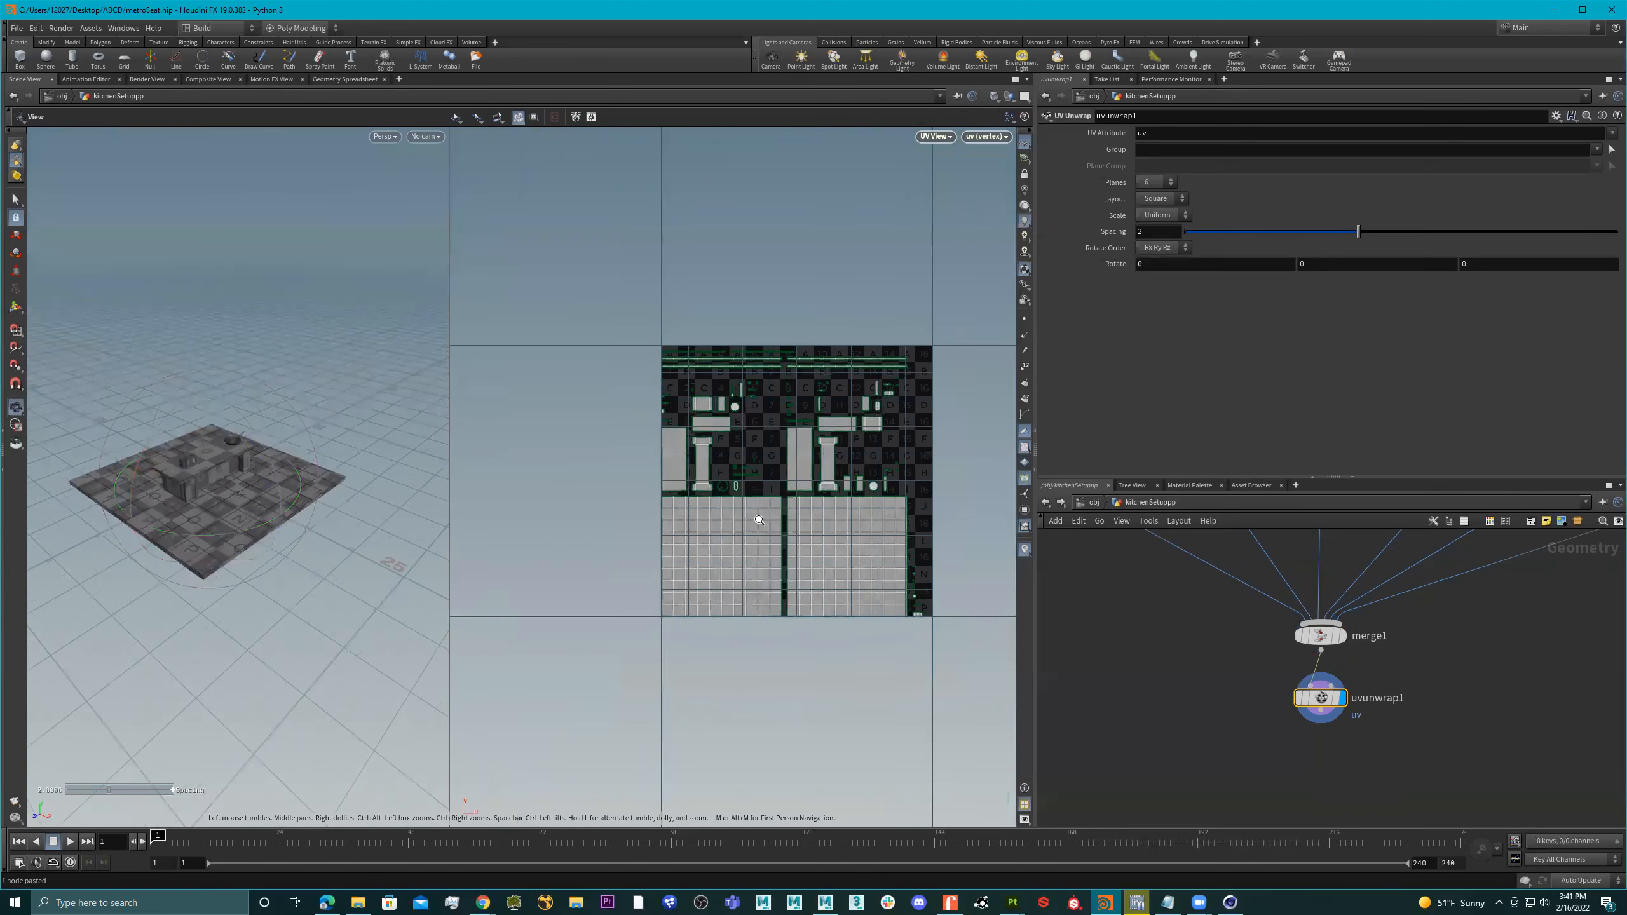
Try different island spacings on the UV Unwrap node and settle on a Spacing of 1.289
left_click_drag(1356, 235, 1300, 248)
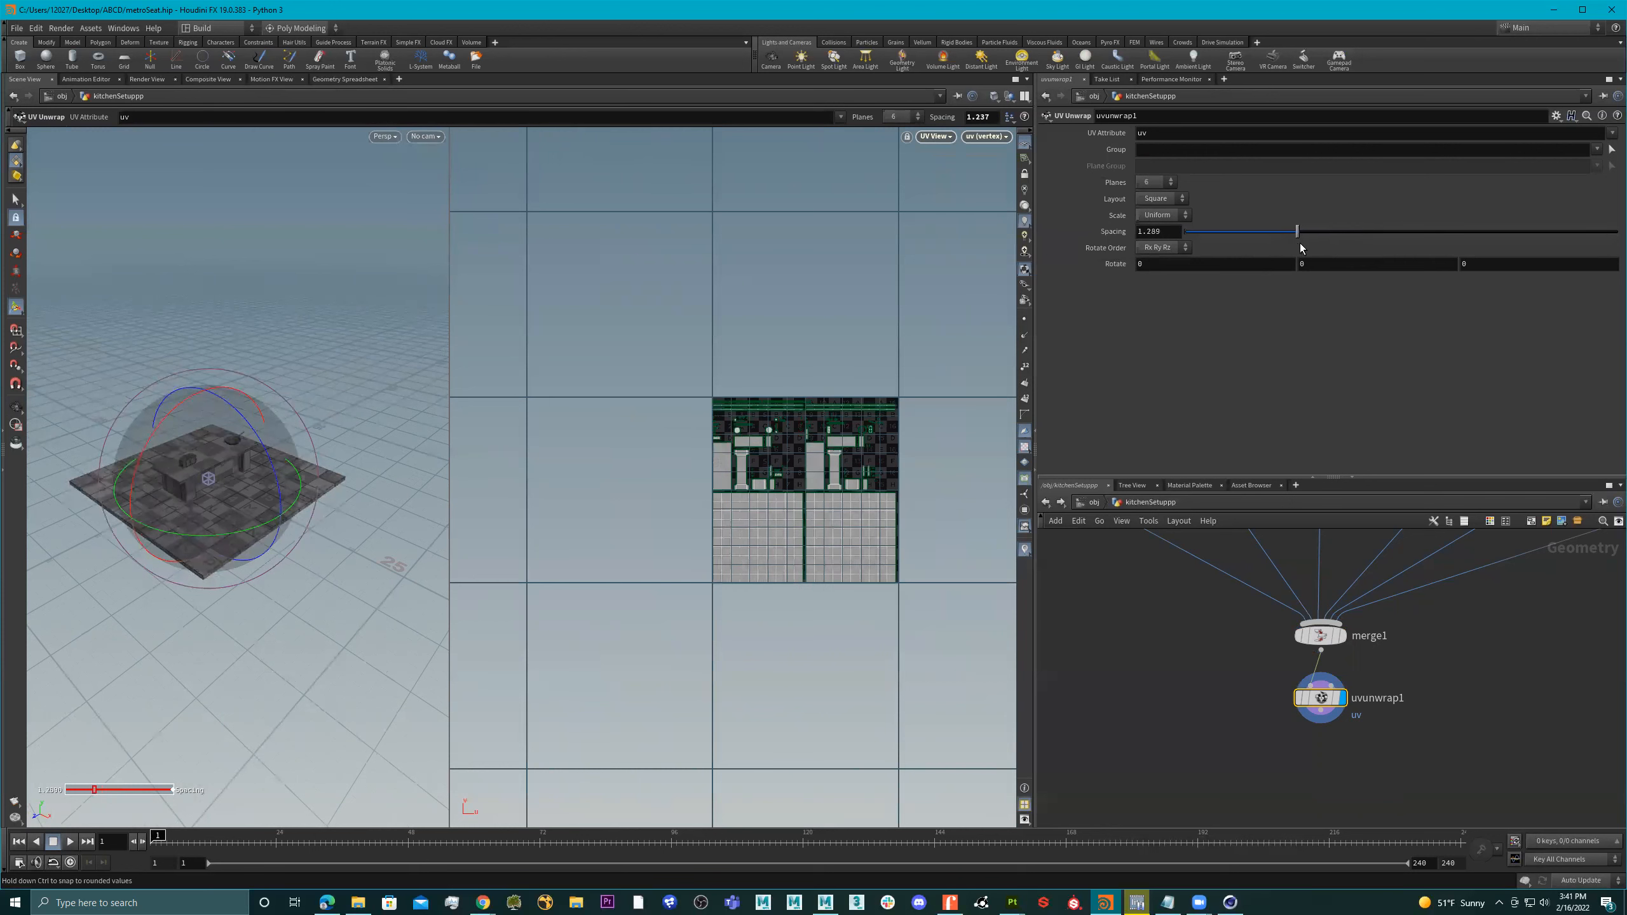
key("Escape")
scroll(884, 512, "up", 8)
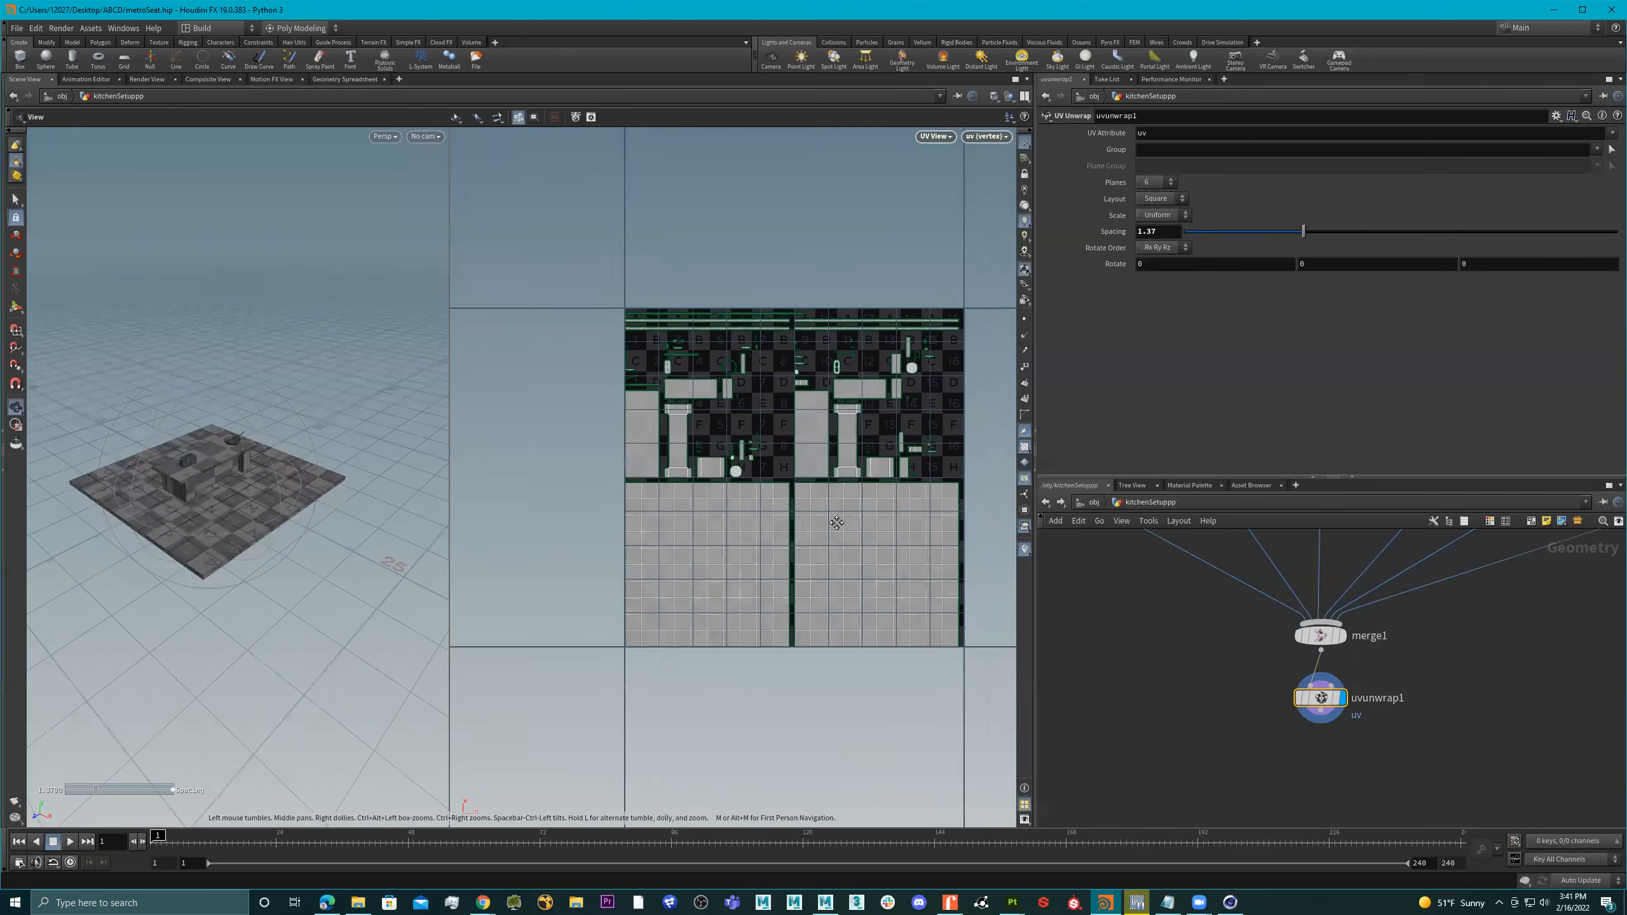
scroll(884, 512, "up", 1)
key("Return")
left_click_drag(1303, 230, 1127, 251)
right_click_drag(619, 556, 712, 535, "alt")
left_click_drag(1185, 233, 1296, 247)
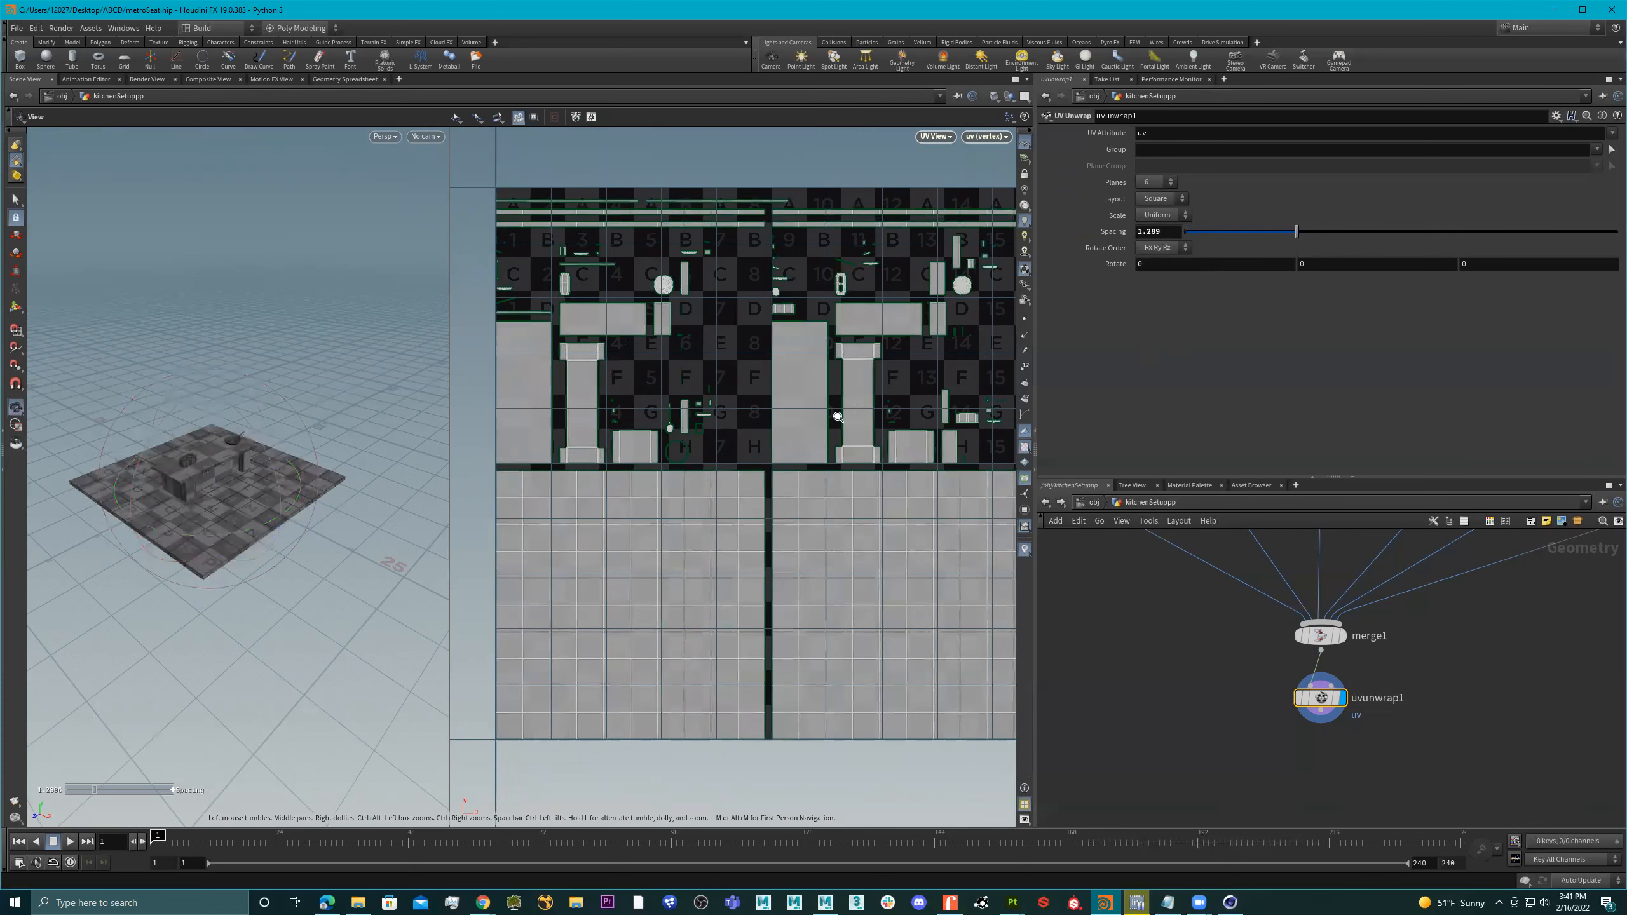
right_click_drag(837, 416, 795, 417, "alt")
middle_click_drag(837, 429, 794, 454, "alt")
right_click_drag(763, 449, 795, 450, "alt")
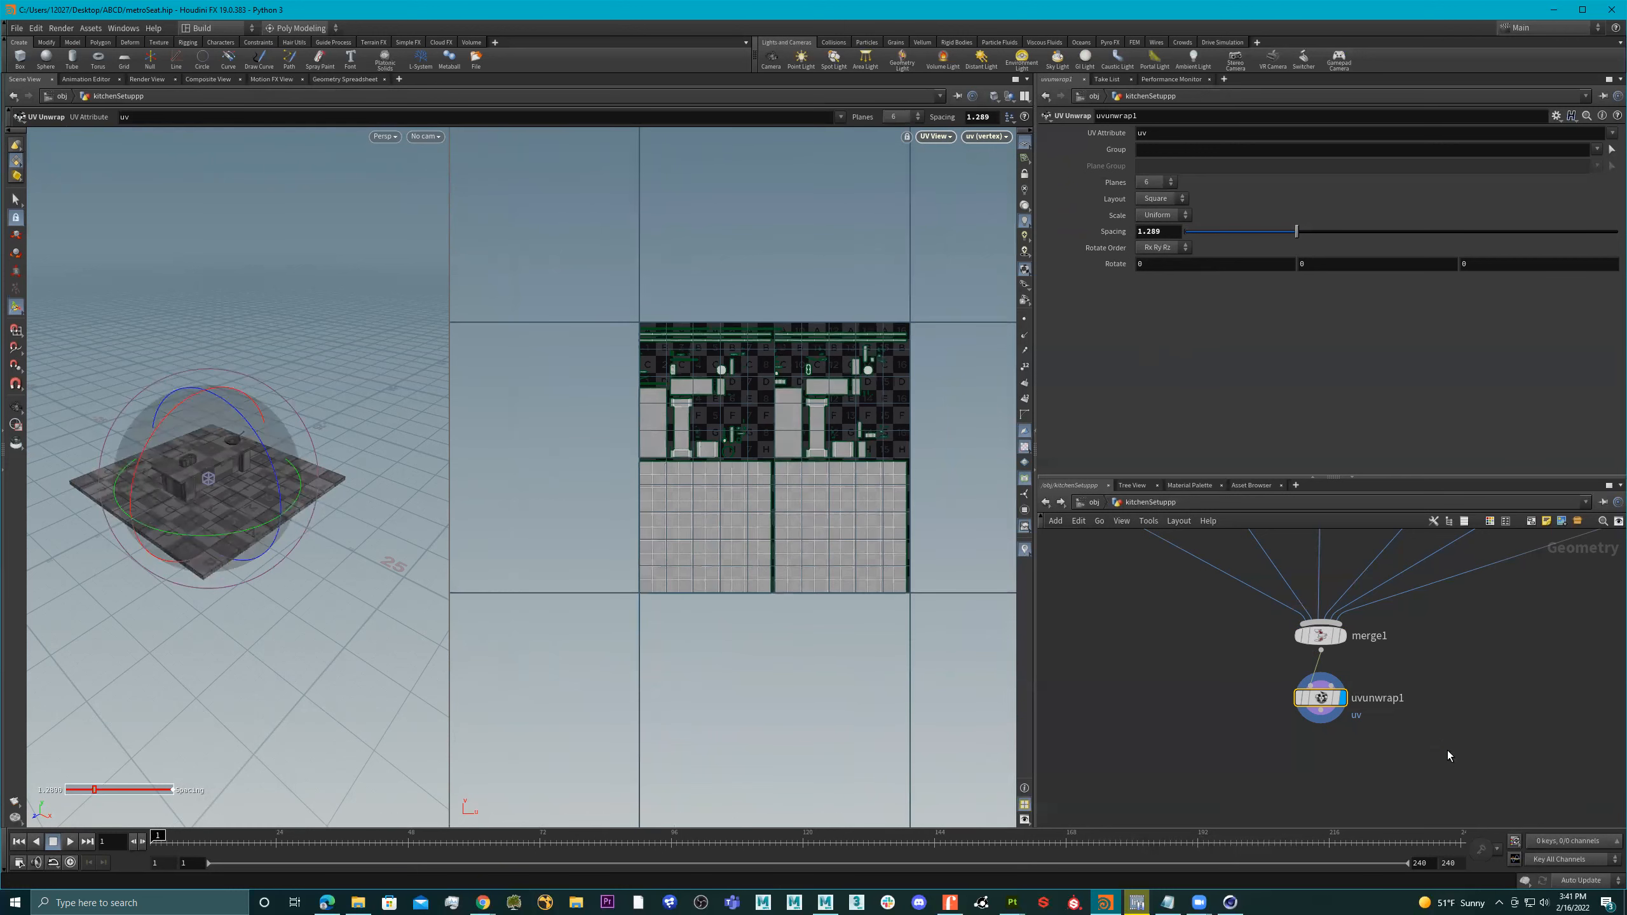
Add a UV Layout node beneath uvunwrap1
scroll(1337, 725, "up", 2)
key("Tab")
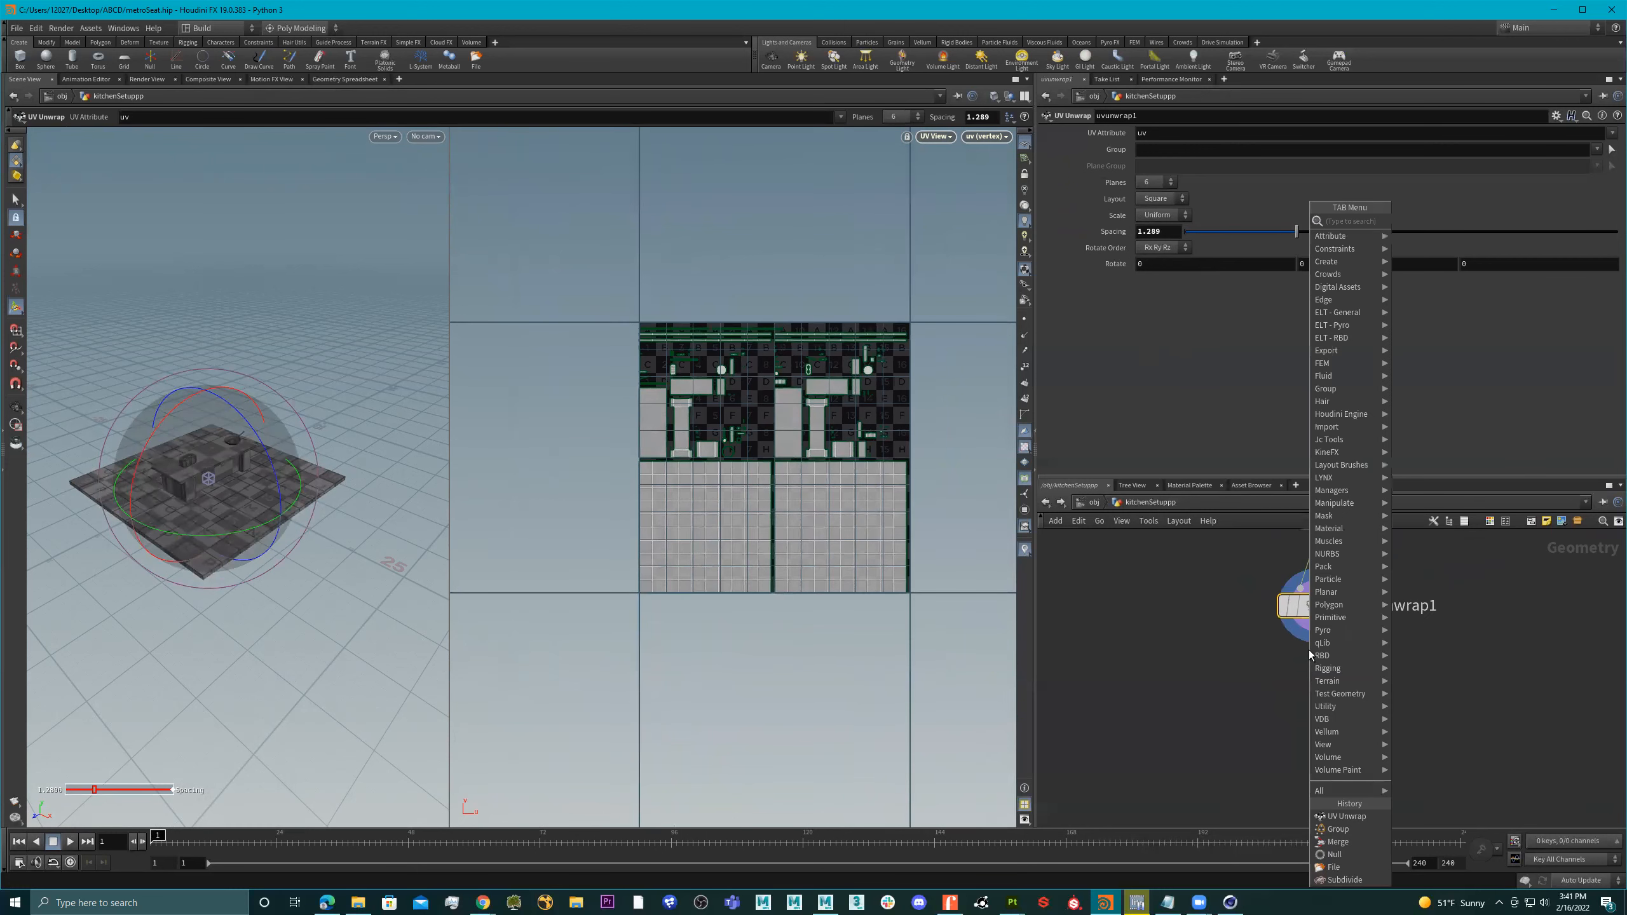
type("uvlay")
key("Return")
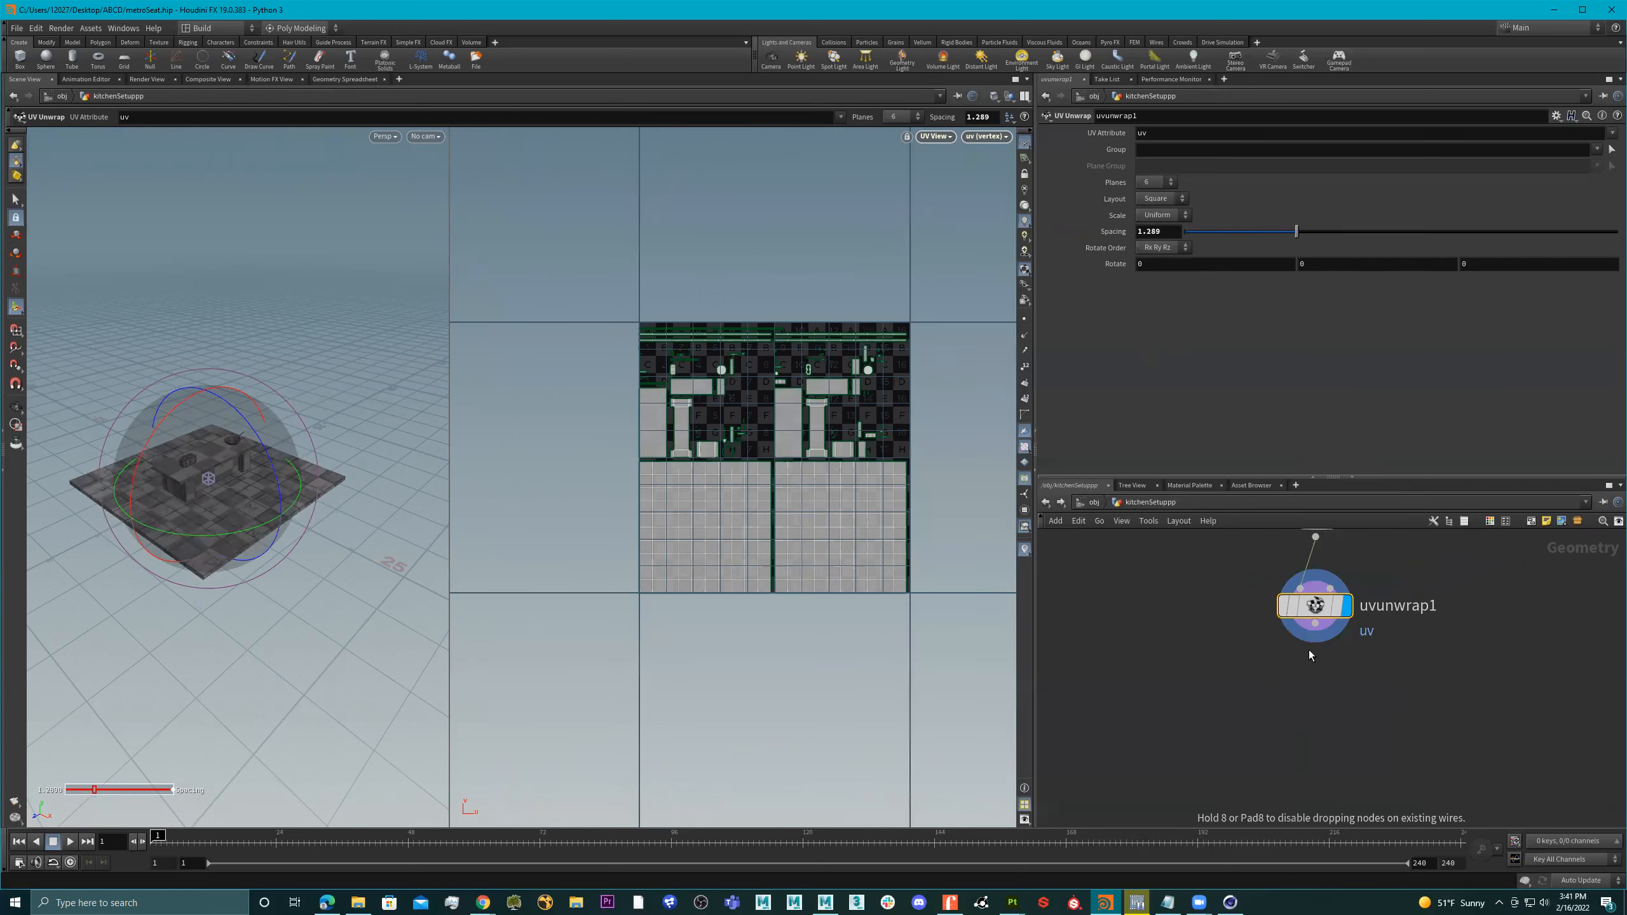
left_click(1311, 660)
left_click_drag(1311, 660, 1311, 715)
Connect uvunwrap1's output to the UV Layout node's first input and set the layout node's display flag
left_click(1315, 623)
left_click(1300, 689)
left_click(1347, 708)
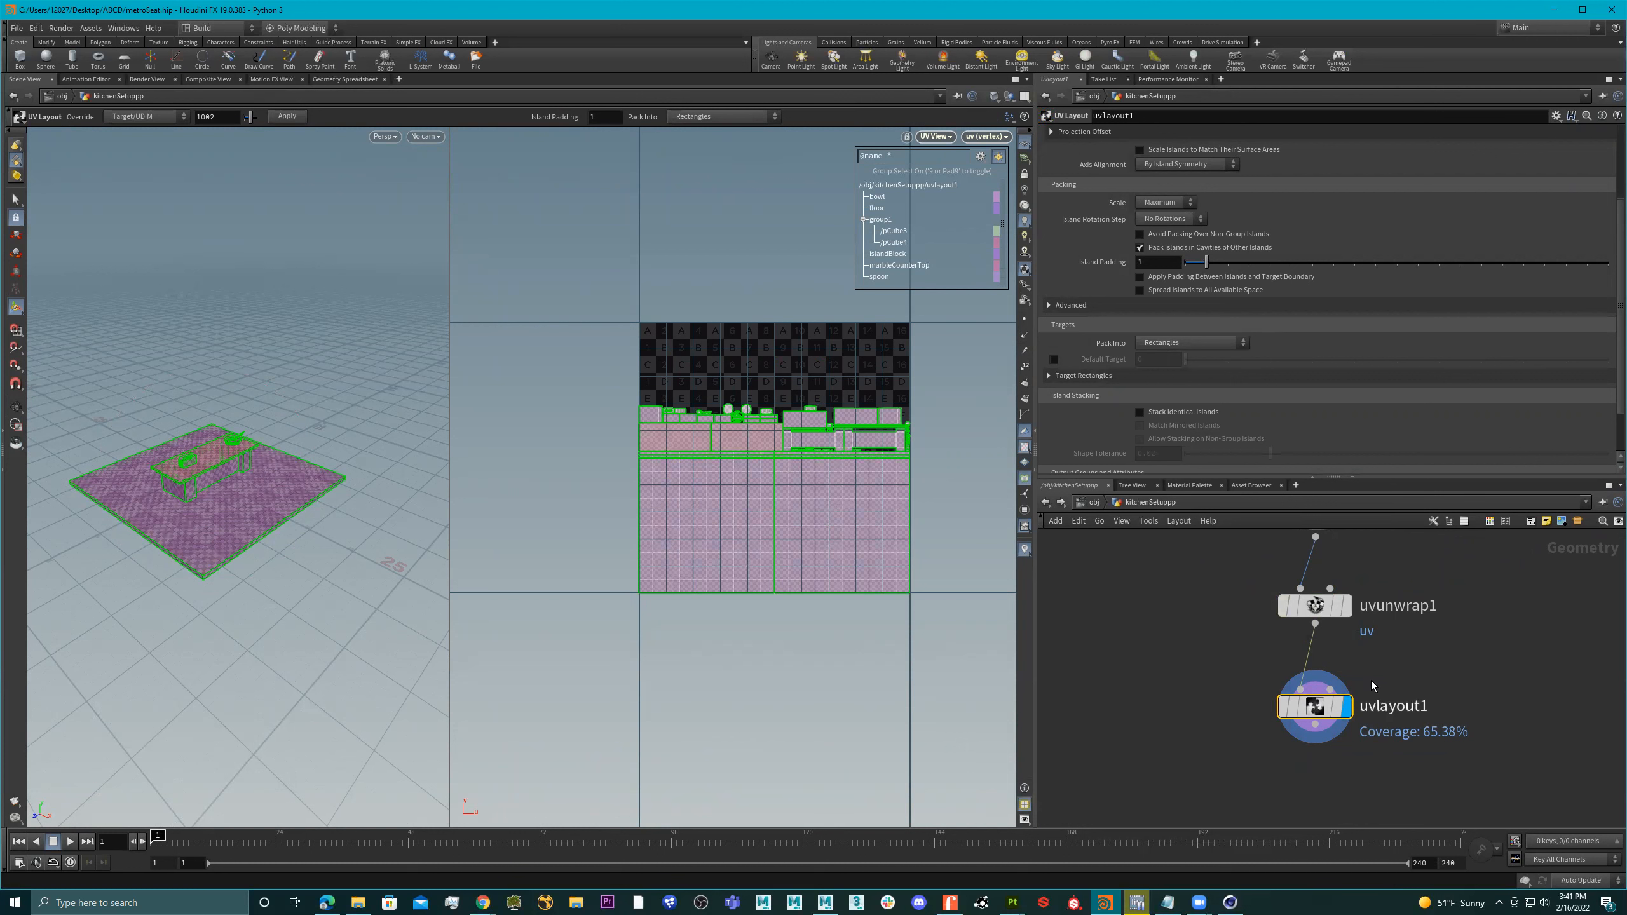
Set the UV Layout node's Axis Alignment to By Island Position in 3D
left_click(1150, 203)
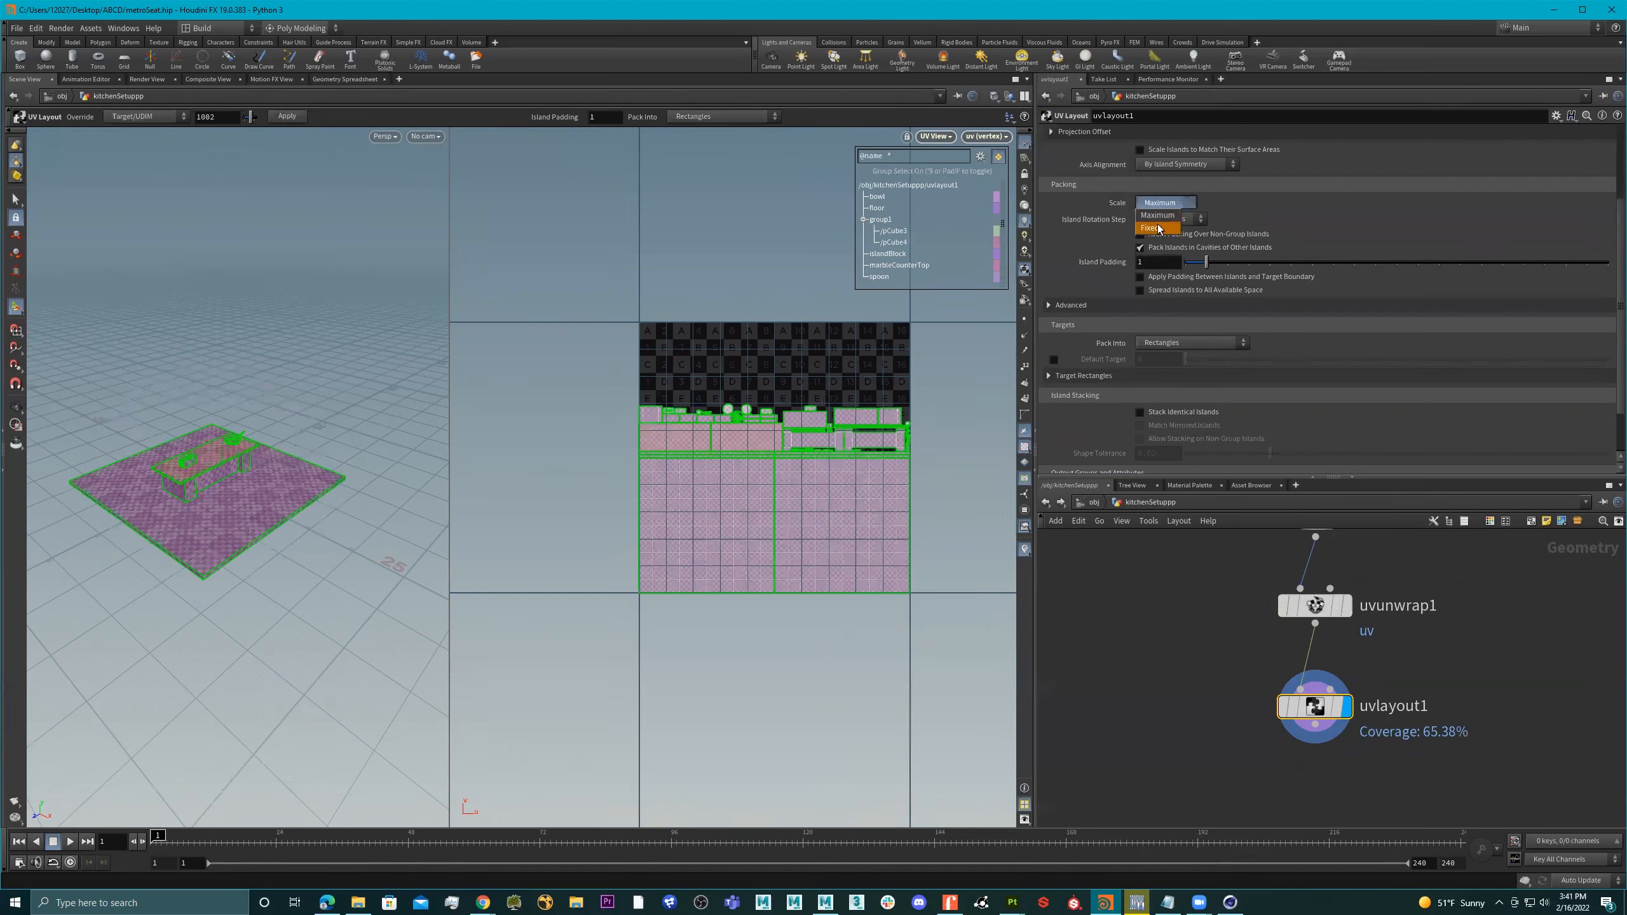
left_click(1189, 164)
left_click(1189, 164)
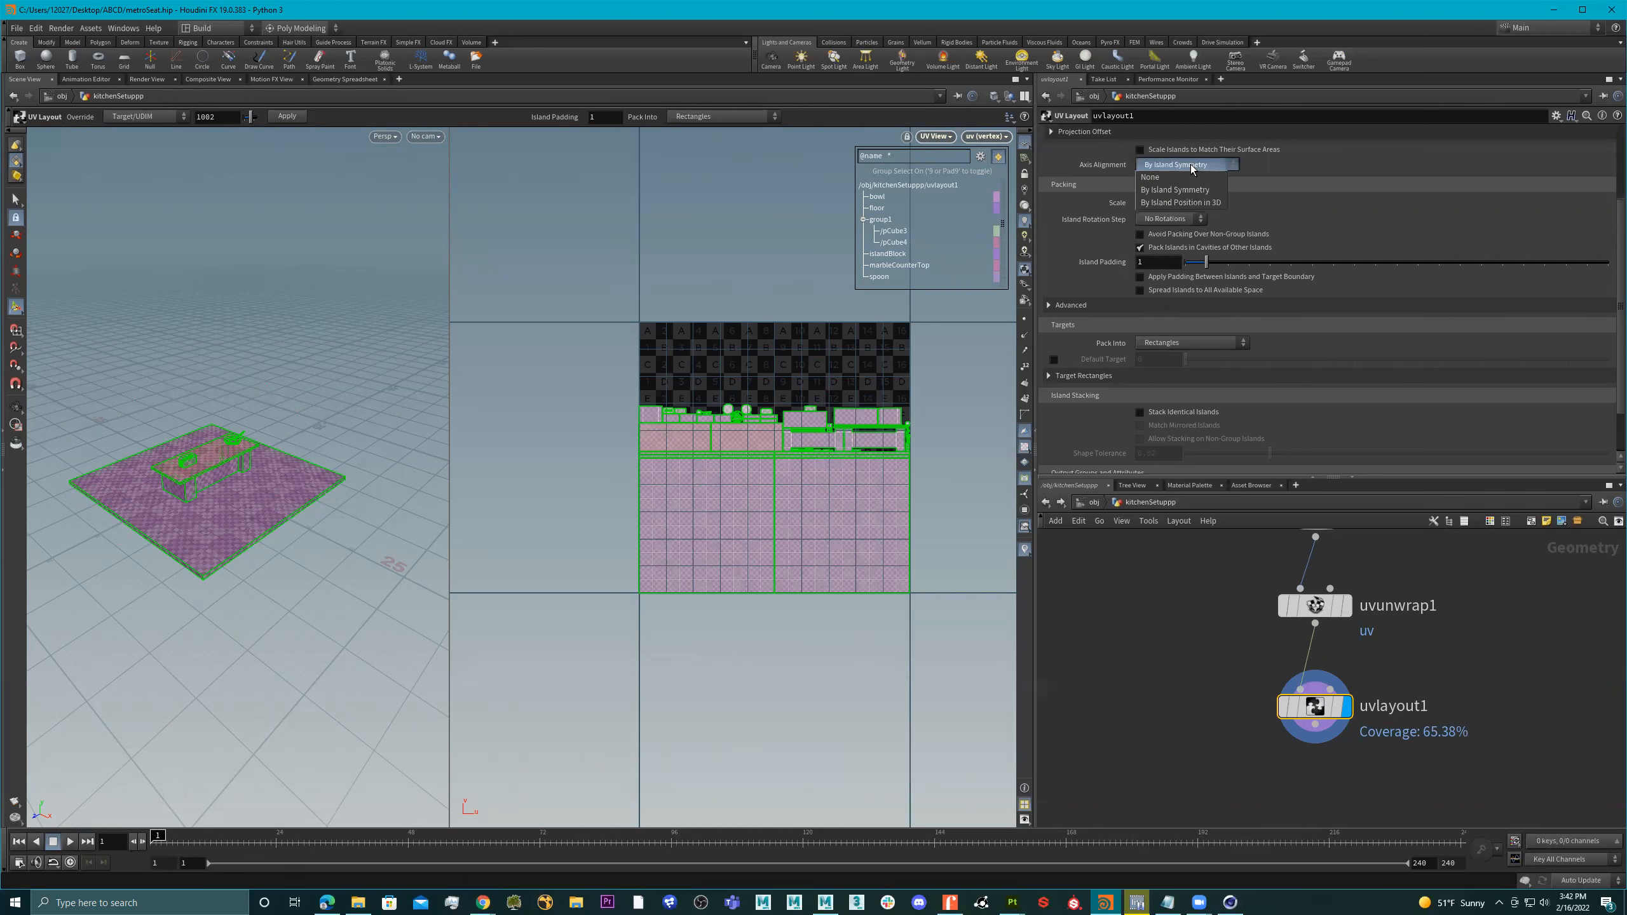
left_click(1184, 203)
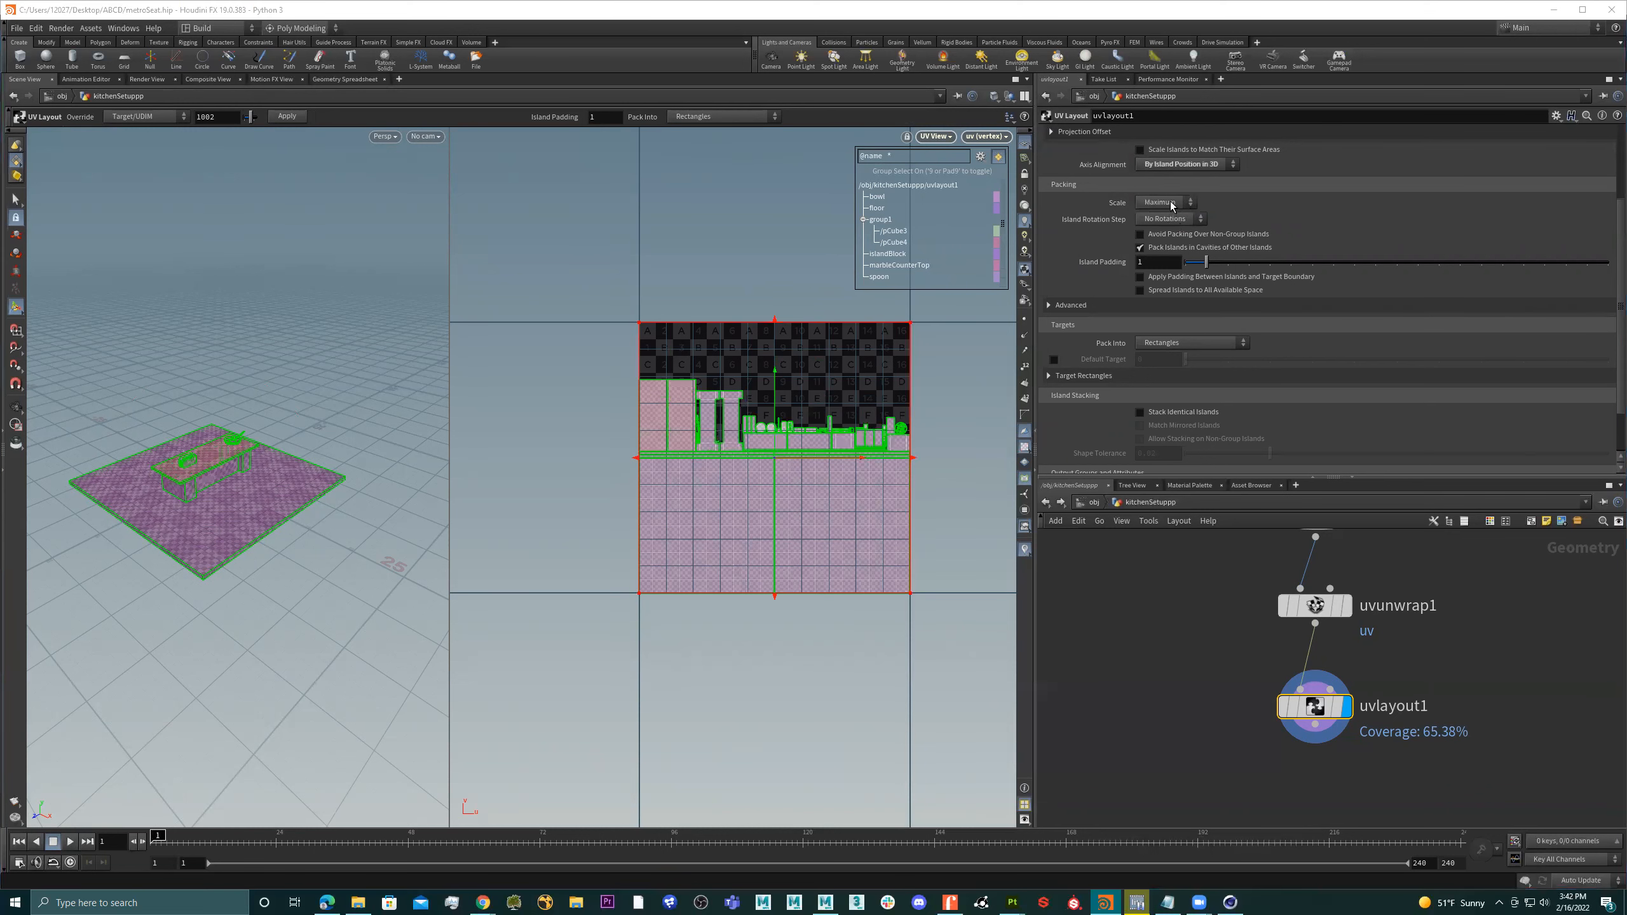
Set the UV Layout node's packing Scale to Fixed and its Pack Into target to UDIM Tiles
left_click(1171, 206)
left_click(1182, 188)
left_click(1159, 203)
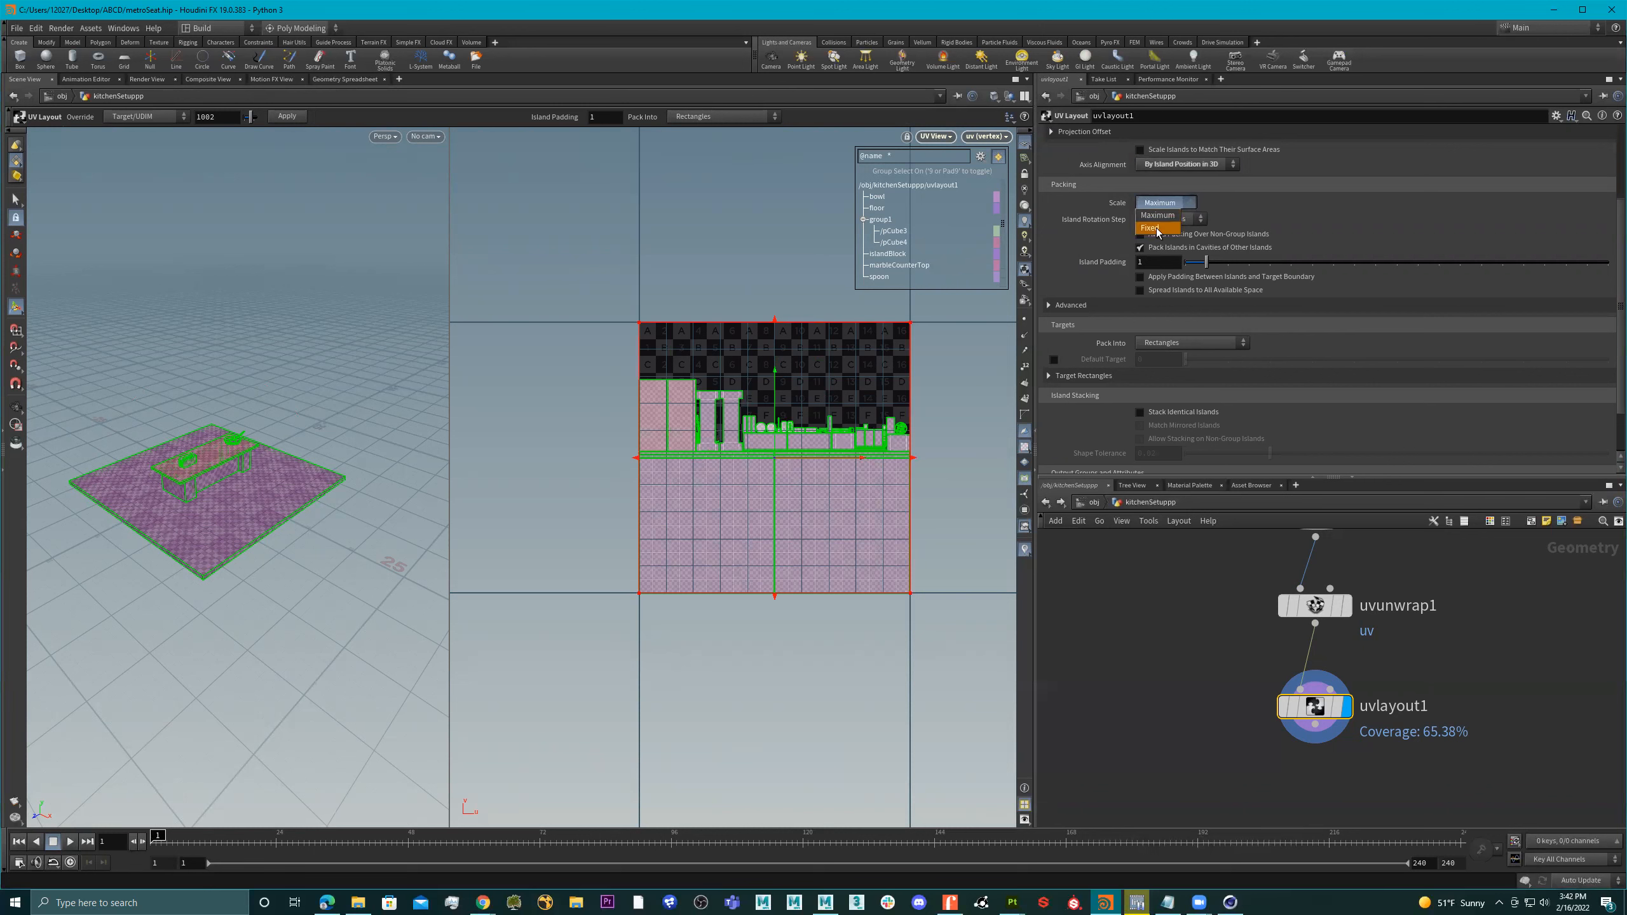
left_click(1153, 228)
left_click(1208, 360)
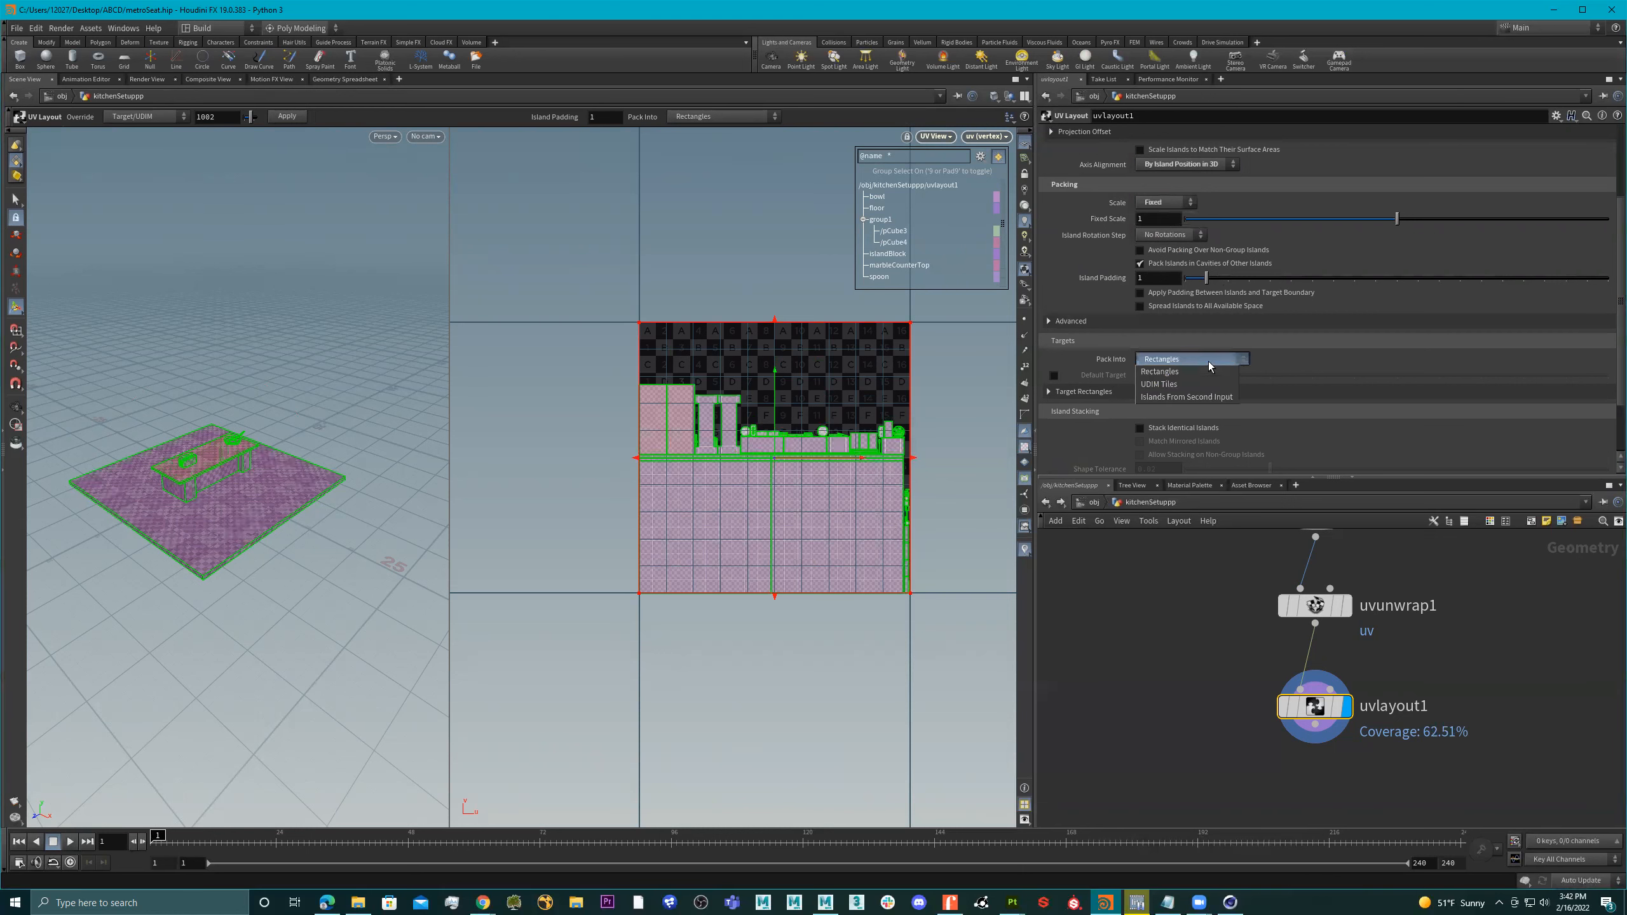
left_click(1208, 384)
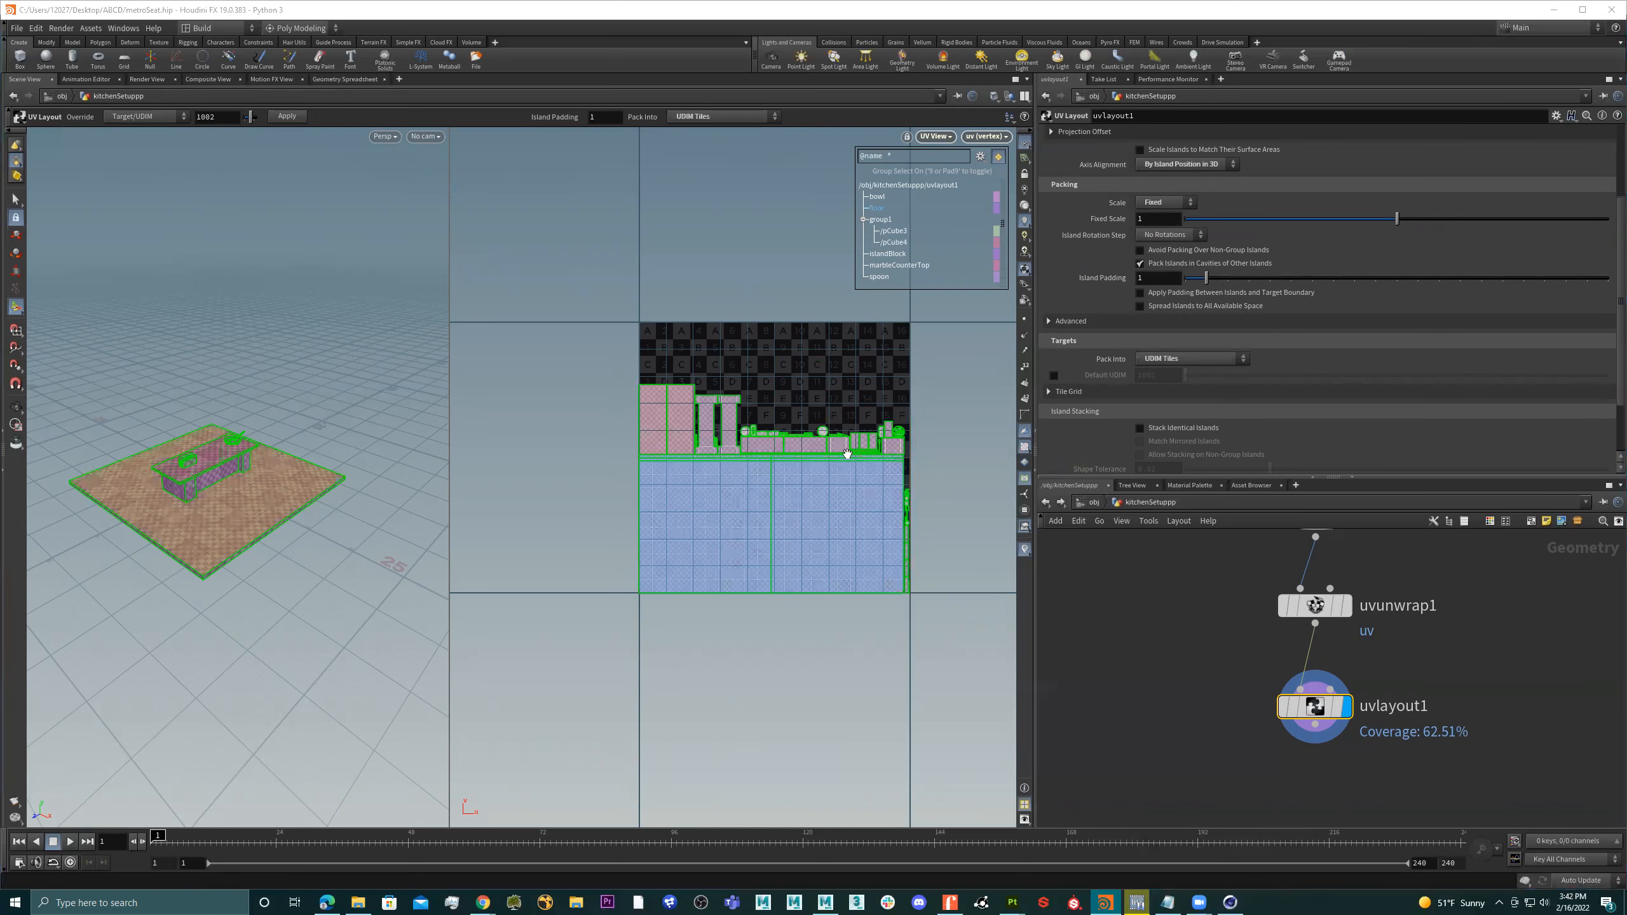
Raise the UV Layout node's Fixed Scale to 2 and check the checker pattern on the model
scroll(847, 454, "down", 6)
middle_click_drag(876, 488, 724, 494)
scroll(606, 506, "down", 2)
left_click_drag(222, 487, 218, 411)
scroll(270, 465, "up", 5)
right_click_drag(218, 411, 144, 425)
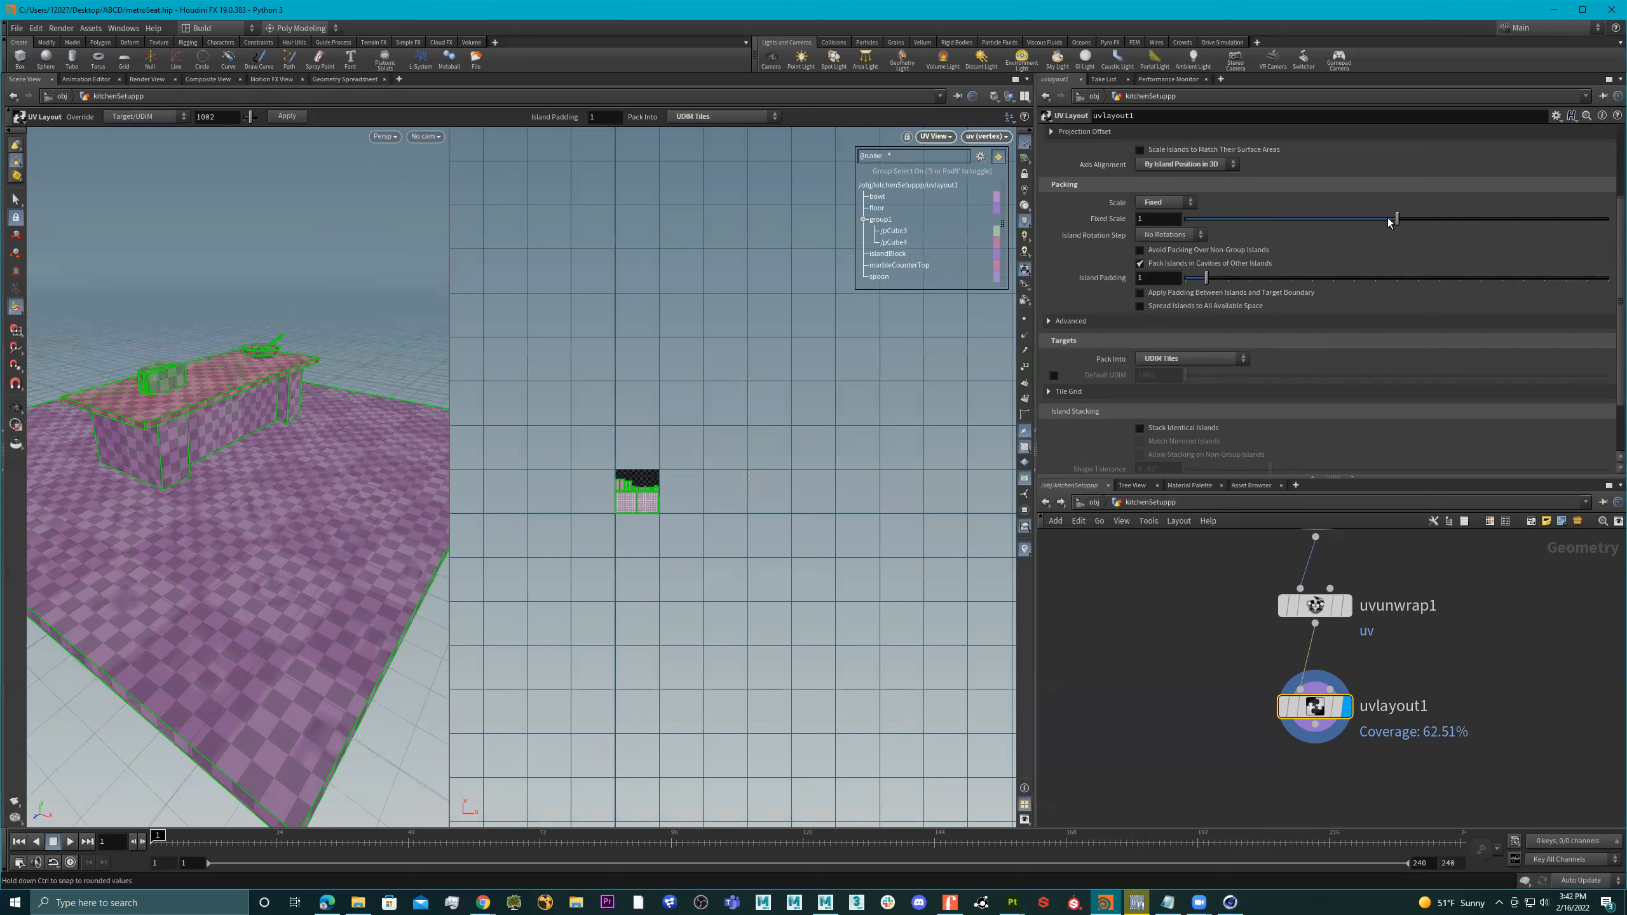
left_click_drag(1404, 218, 1624, 237)
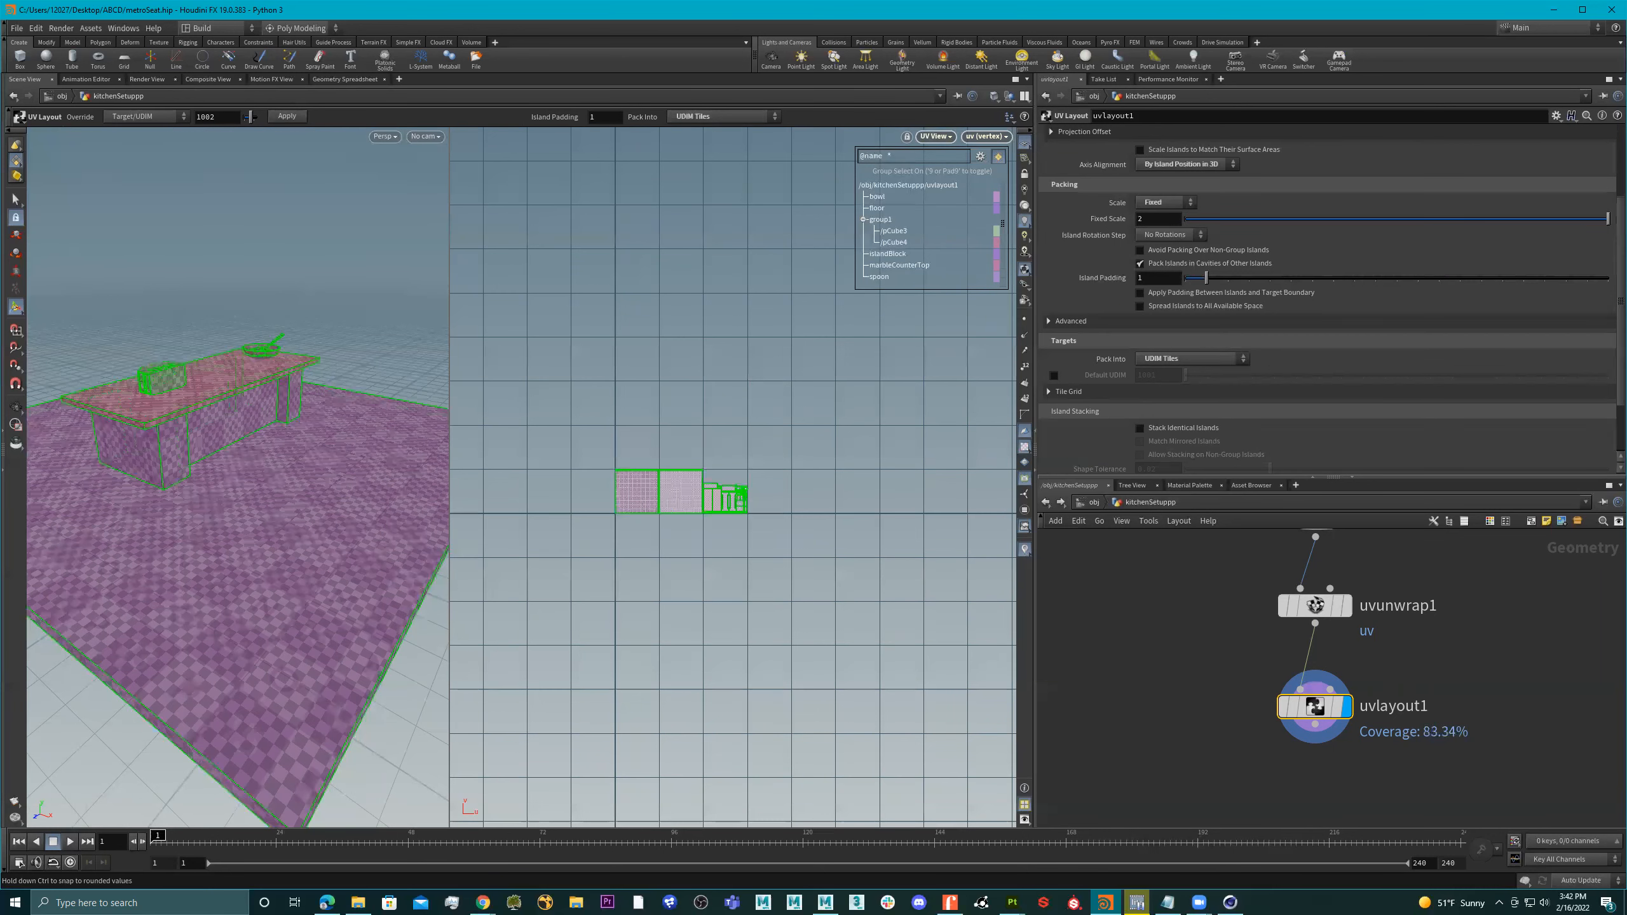
left_click_drag(278, 393, 239, 411)
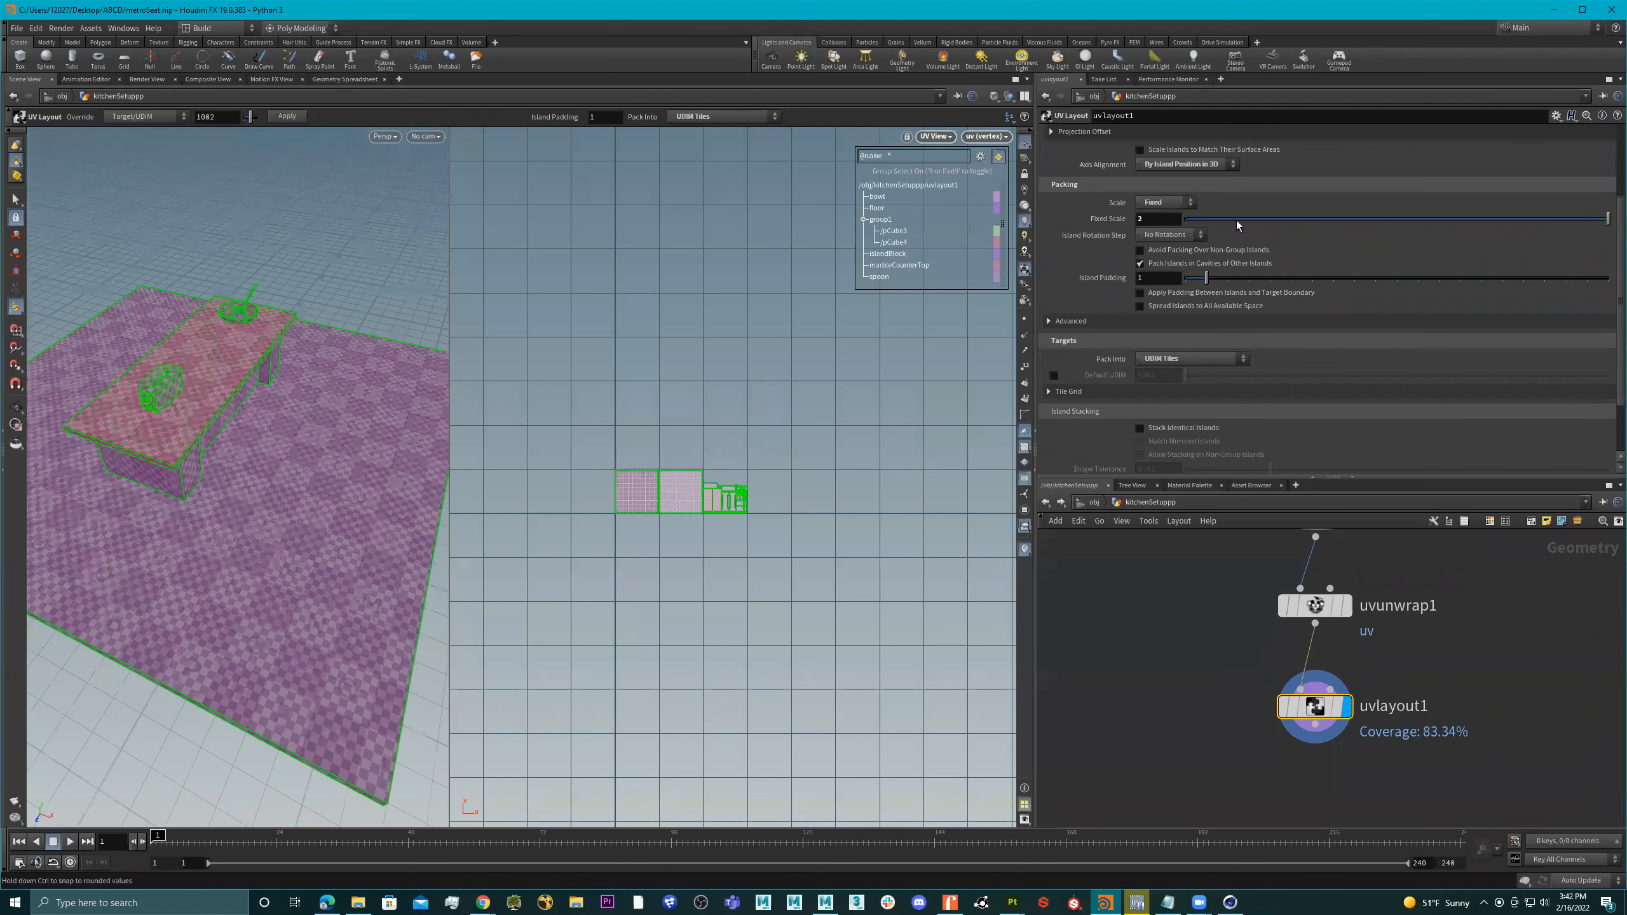
Fine-tune the UV Layout node's Fixed Scale and settle on 2.03
middle_click_drag(1156, 219, 1129, 261)
middle_click_drag(886, 254, 1428, 239)
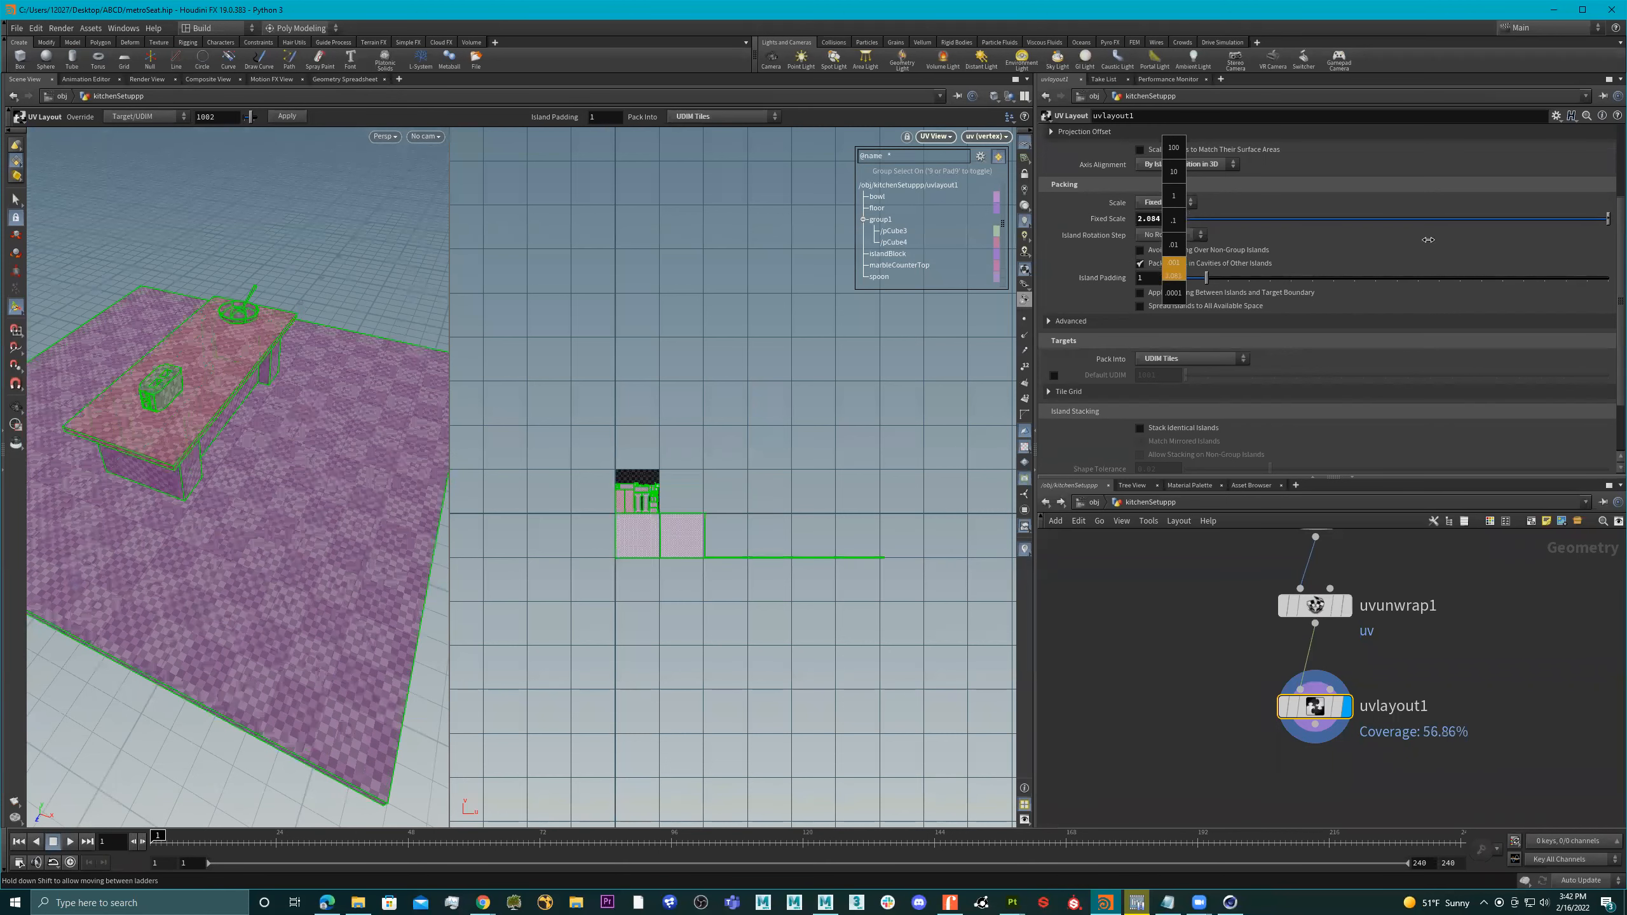
middle_click_drag(1167, 244, 1051, 235)
middle_click_drag(1228, 239, 1184, 244)
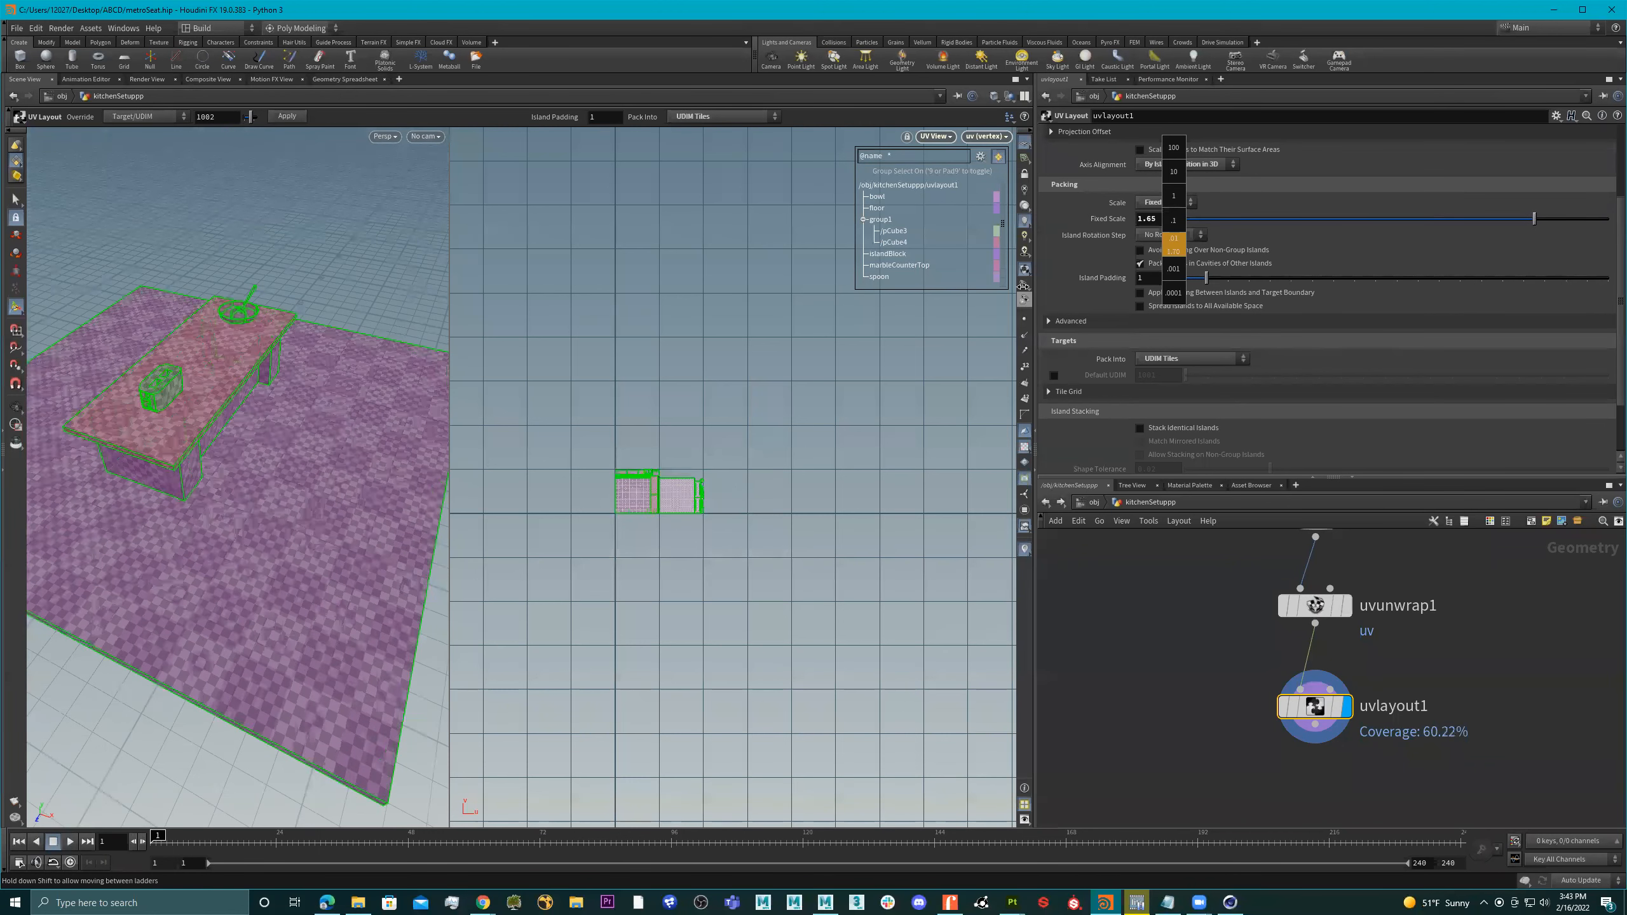
middle_click_drag(1152, 279, 1227, 274)
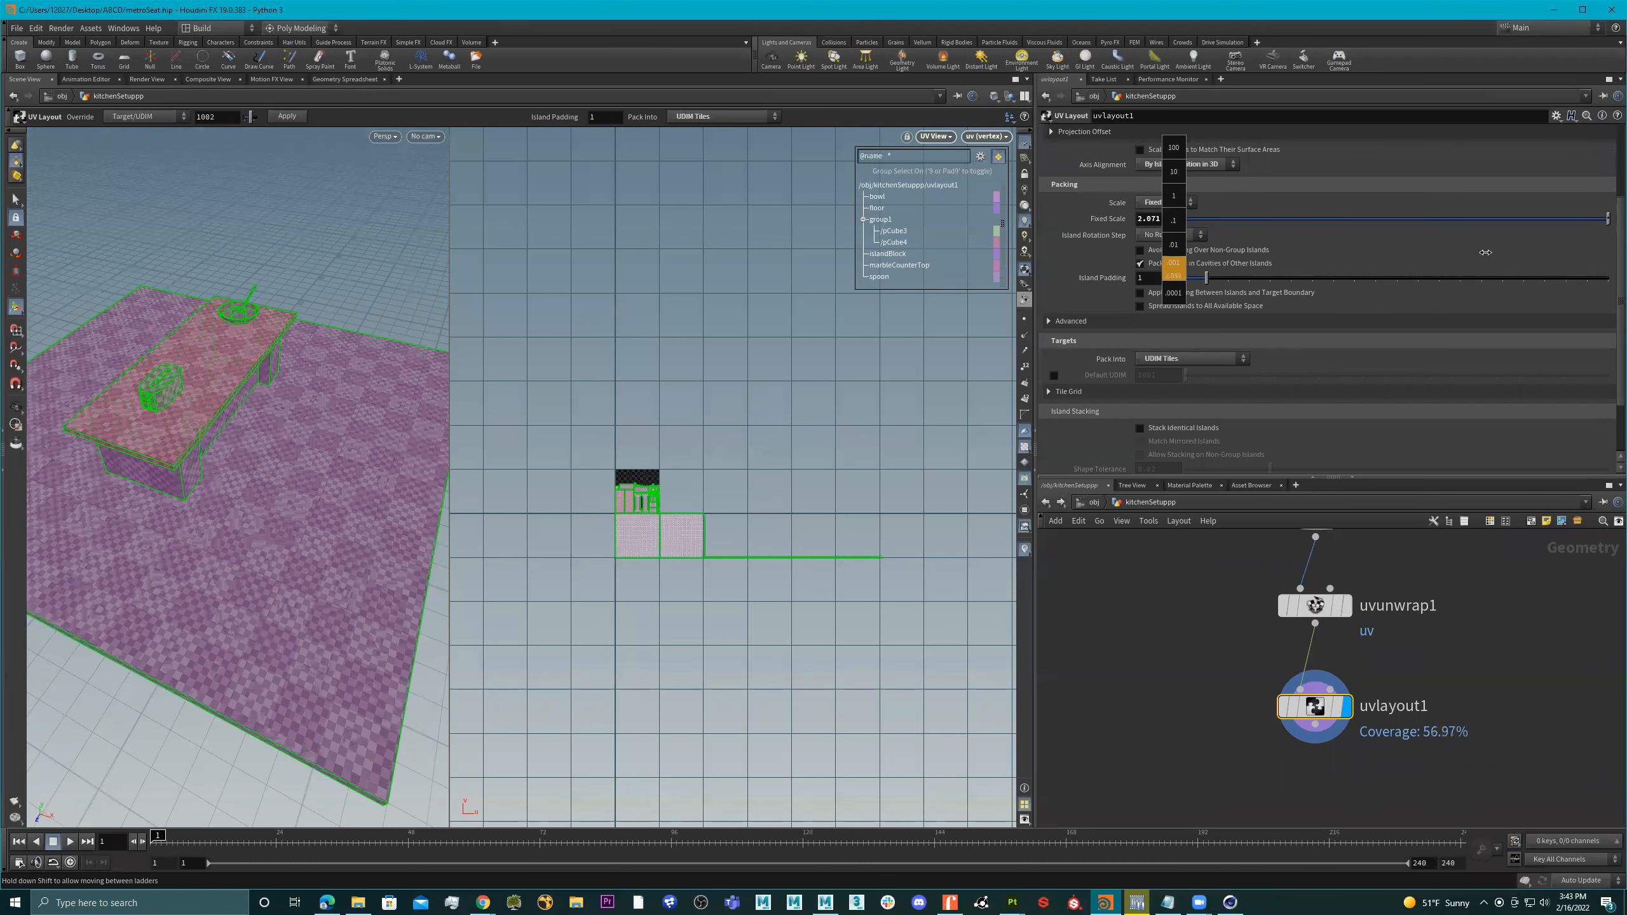
middle_click_drag(1347, 255, 1148, 243)
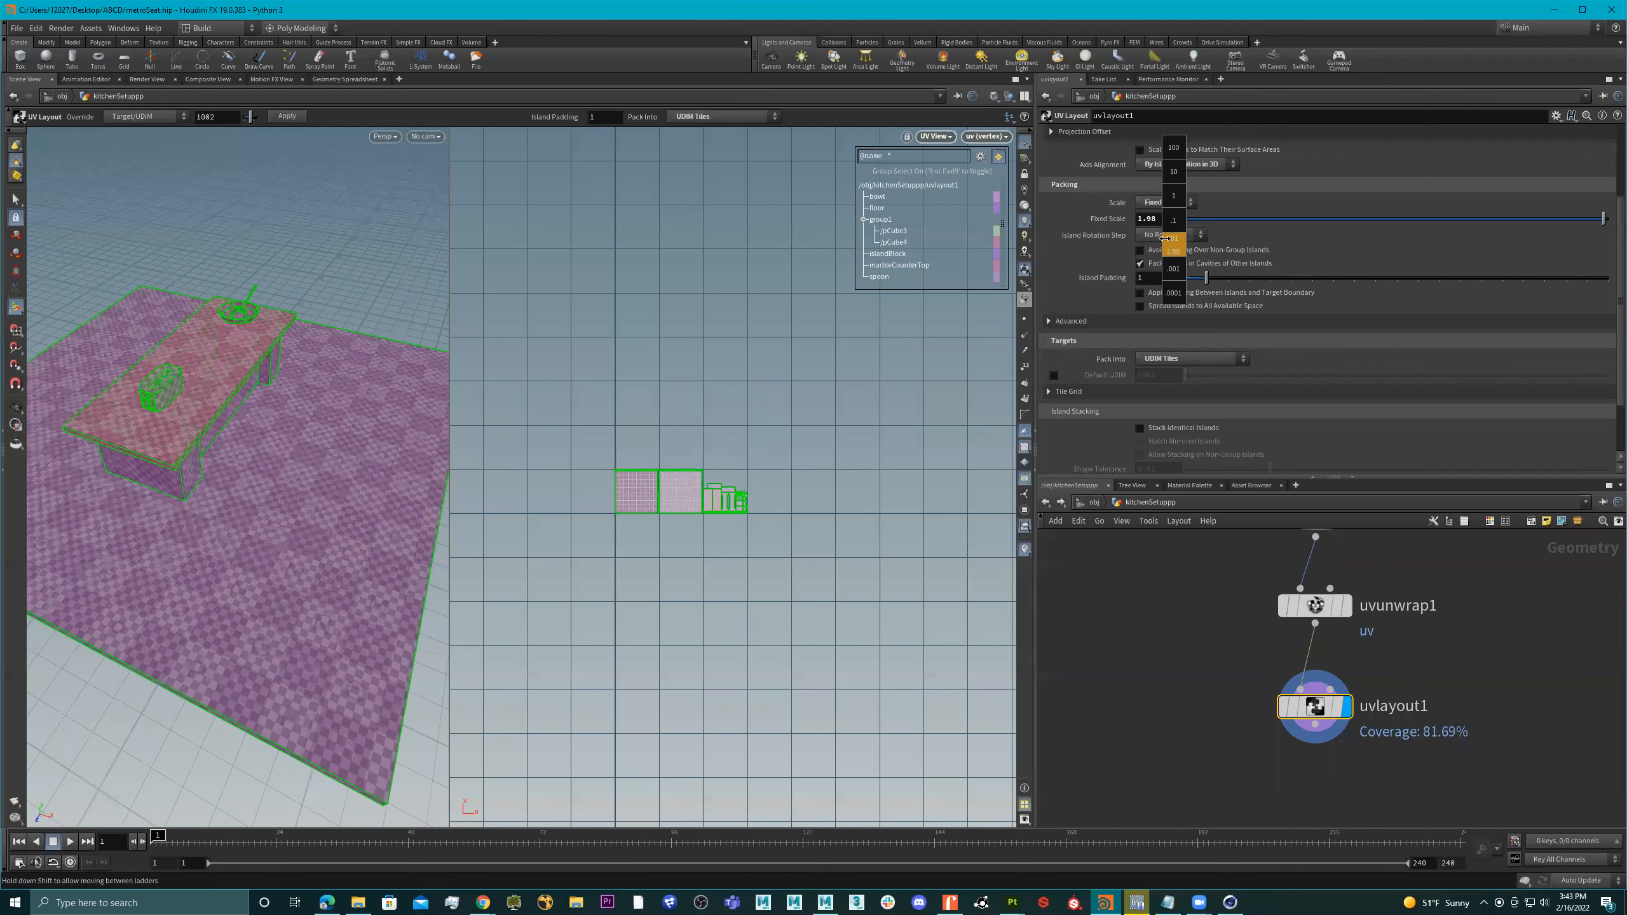
middle_click_drag(1210, 236, 1191, 236)
Widen the perspective viewport and examine the checker pattern on the countertop, bowl and spoon up close
right_click_drag(256, 352, 177, 361, "alt")
left_click_drag(177, 361, 290, 375, "alt")
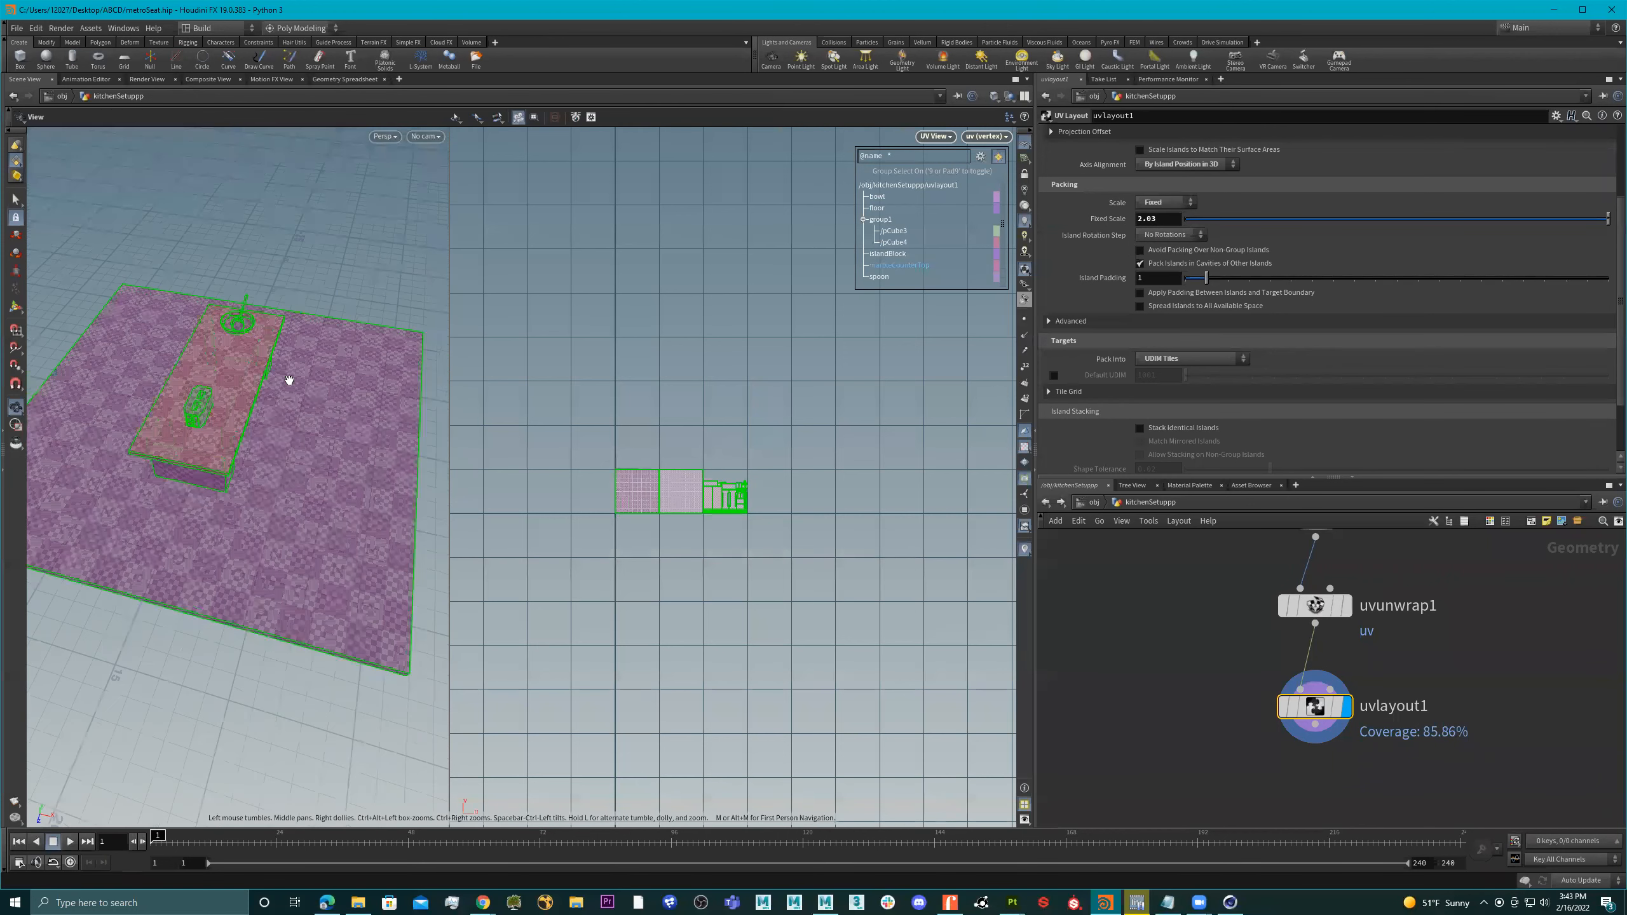
key("Return")
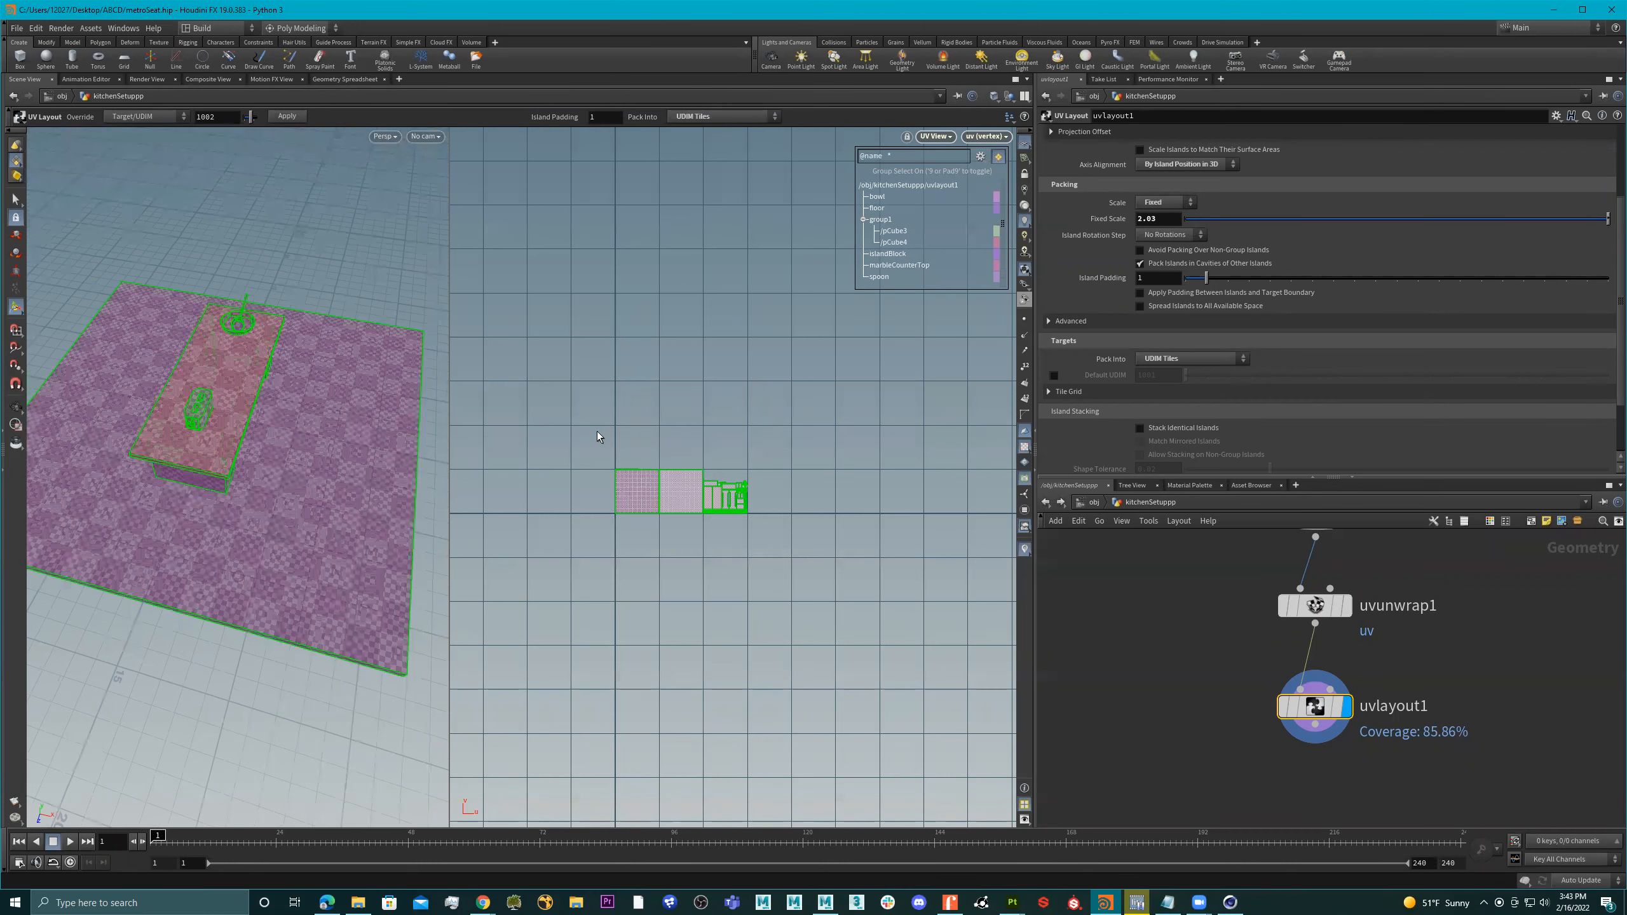
left_click_drag(450, 420, 626, 420)
left_click_drag(272, 392, 226, 367, "alt")
right_click_drag(225, 367, 476, 370, "alt")
mouse_move(476, 370)
left_mouse_down("alt")
mouse_move(322, 315)
mouse_move(450, 301)
mouse_move(450, 352)
mouse_move(420, 301)
mouse_move(494, 298)
mouse_move(225, 334)
mouse_move(399, 312)
mouse_move(498, 350)
mouse_move(505, 392)
mouse_move(394, 359)
mouse_move(261, 360)
mouse_move(497, 368)
left_mouse_up("alt")
right_click_drag(496, 368, 743, 374)
left_click_drag(314, 451, 378, 468)
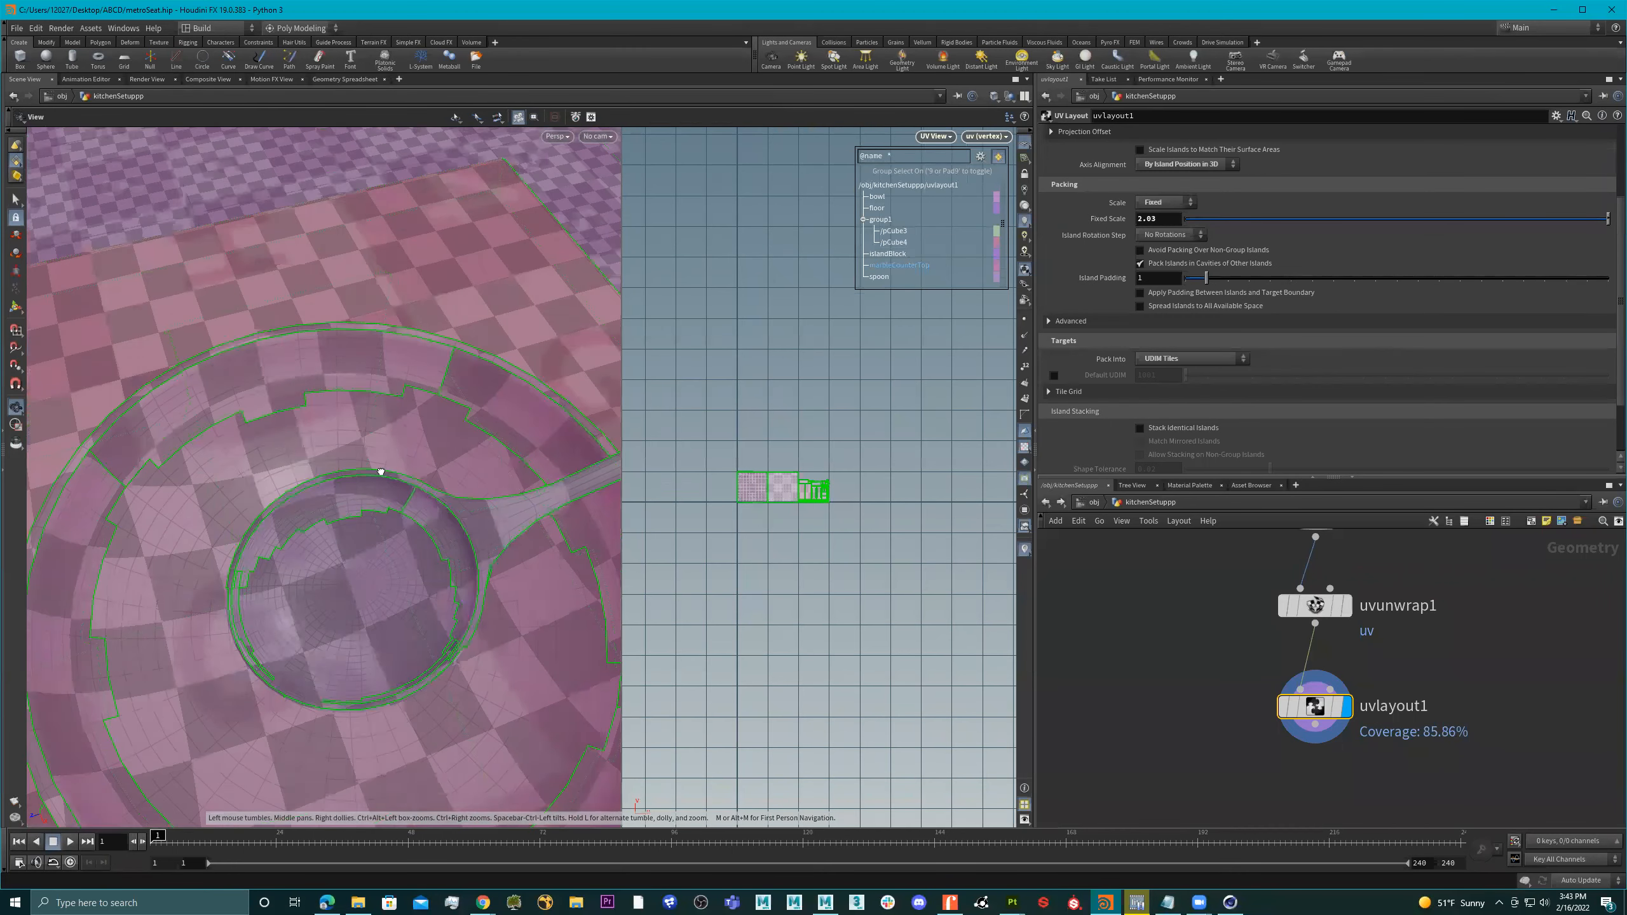
middle_click_drag(362, 468, 337, 441)
right_click_drag(339, 414, 240, 389)
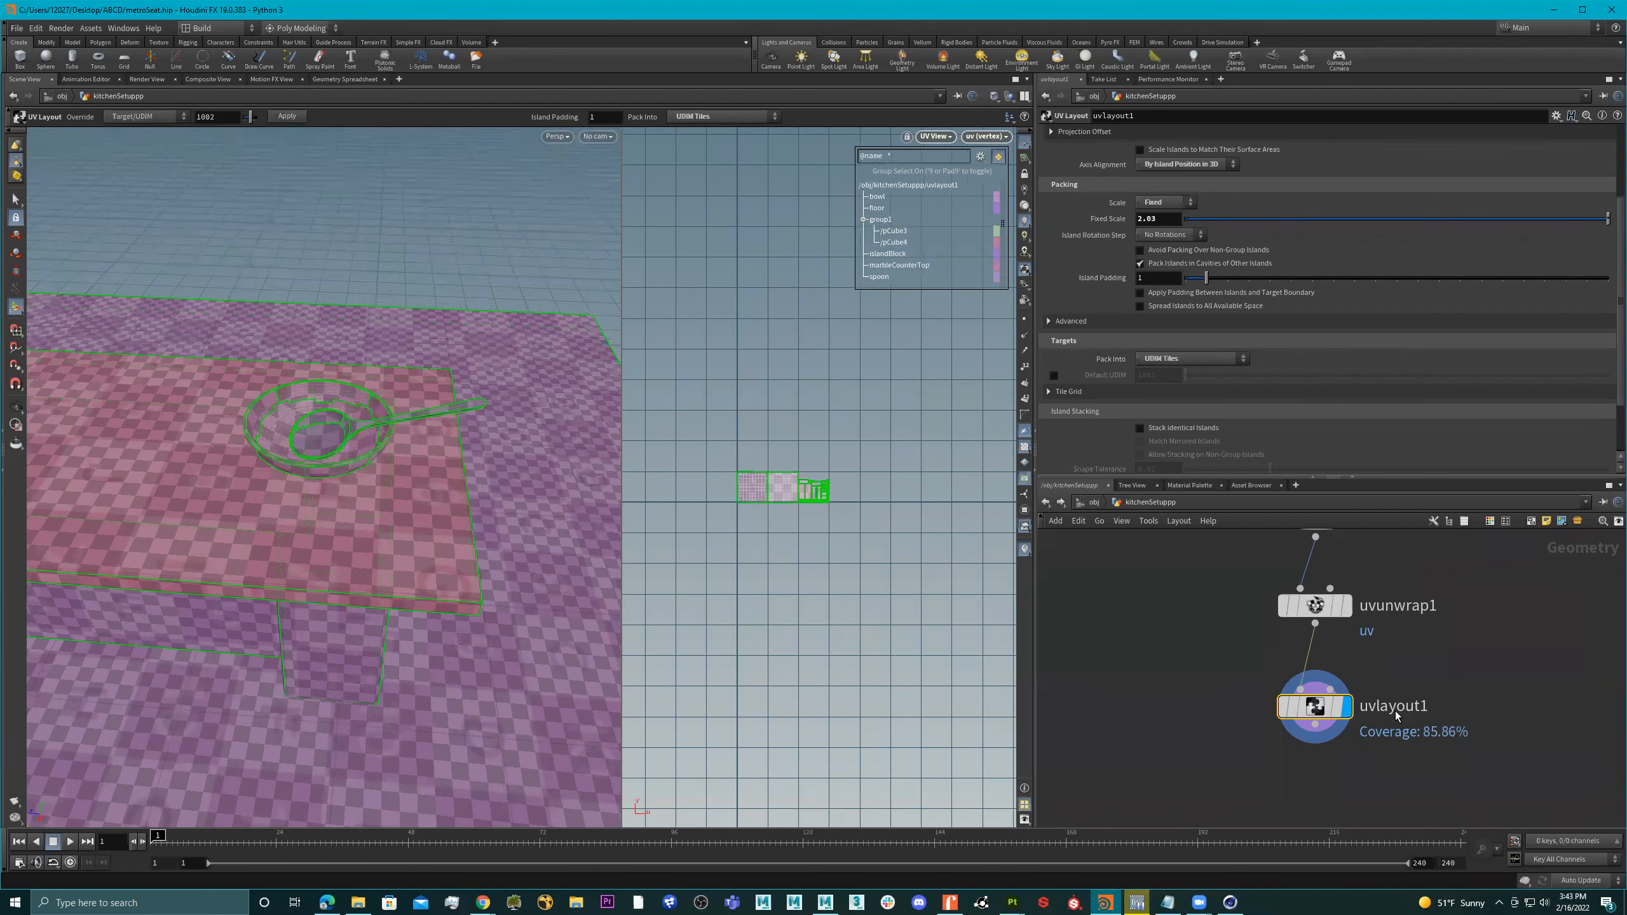
Add a Null node below the UV Layout node, wire it to the layout's output and make it the displayed node
scroll(1387, 683, "down", 3)
key("Tab")
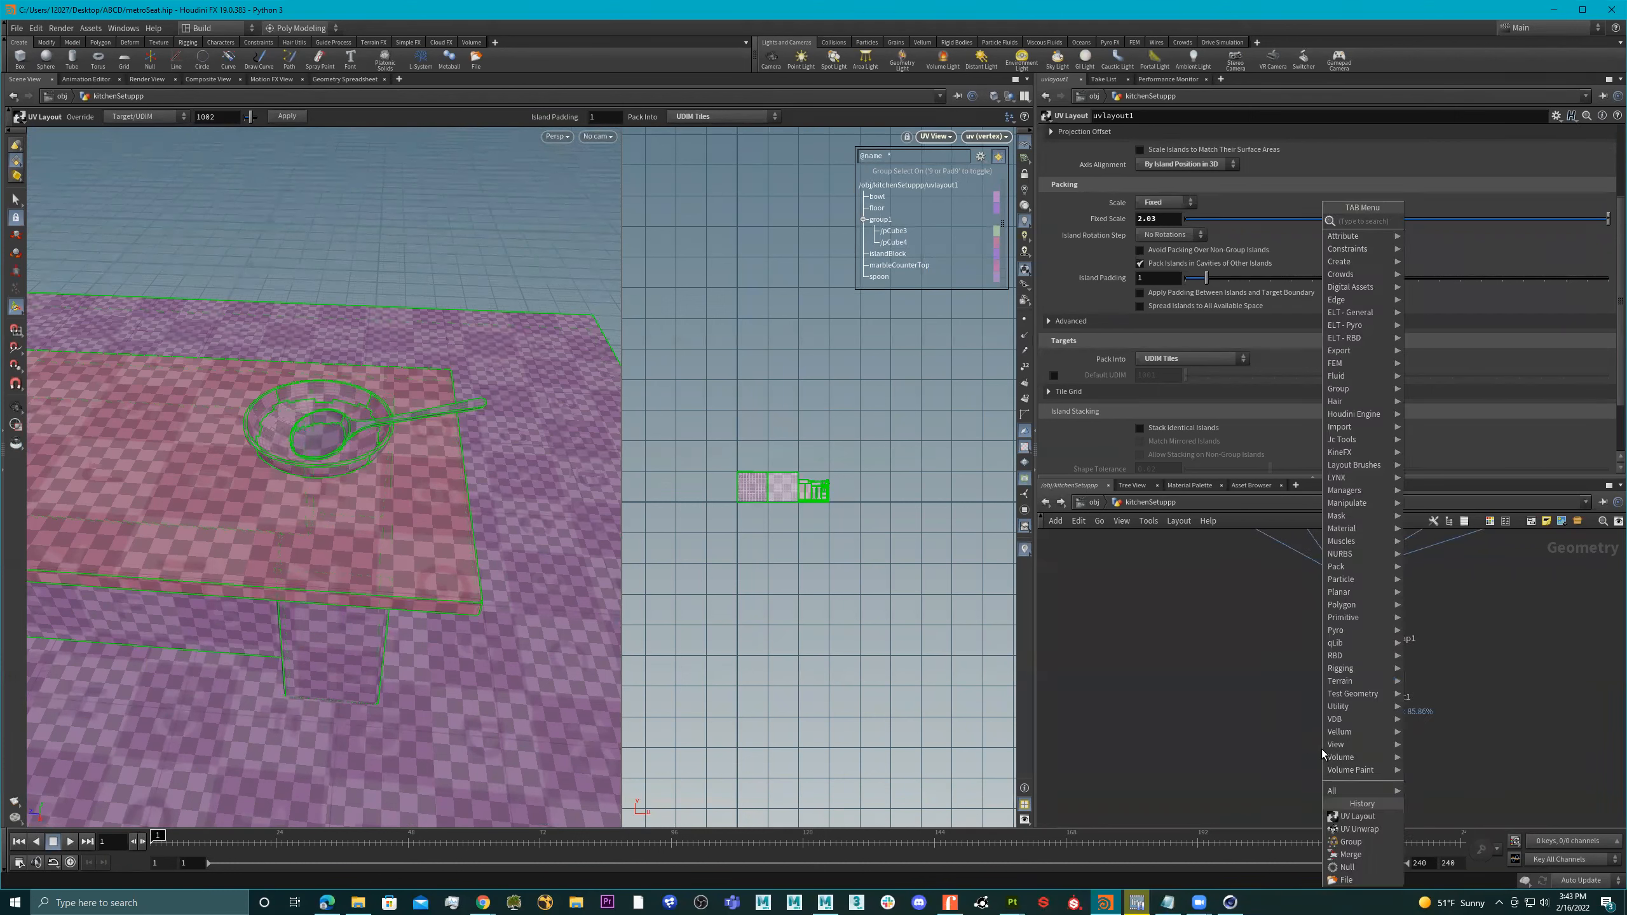
type("null")
key("Return")
left_click(1322, 749)
left_click(1347, 708)
left_click(1316, 743)
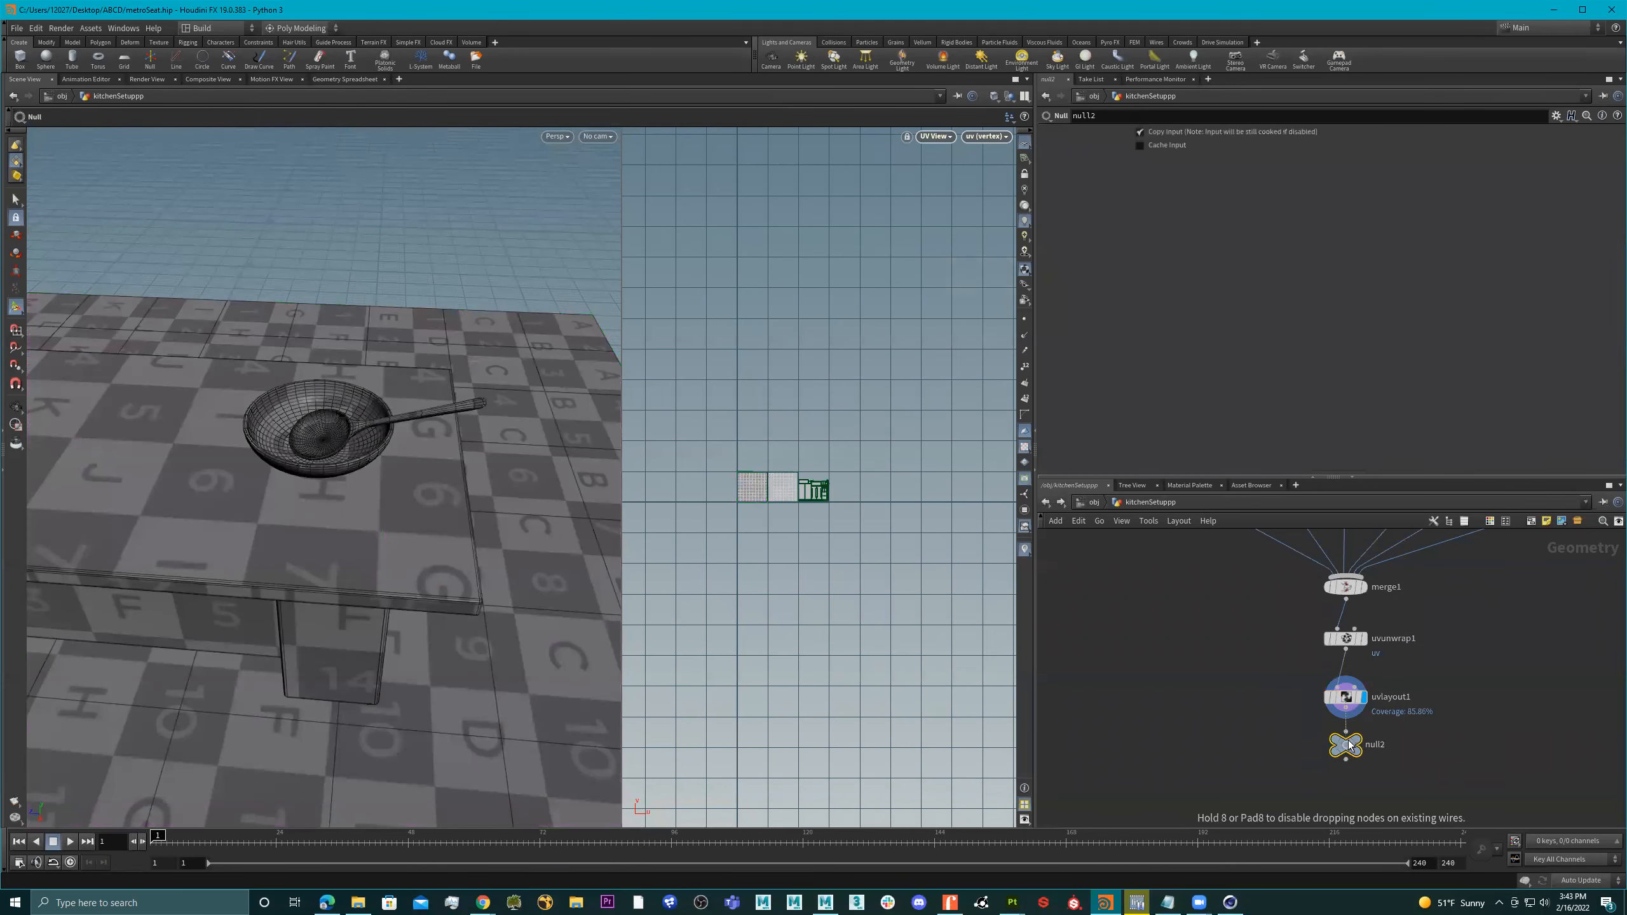
scroll(1357, 736, "up", 2)
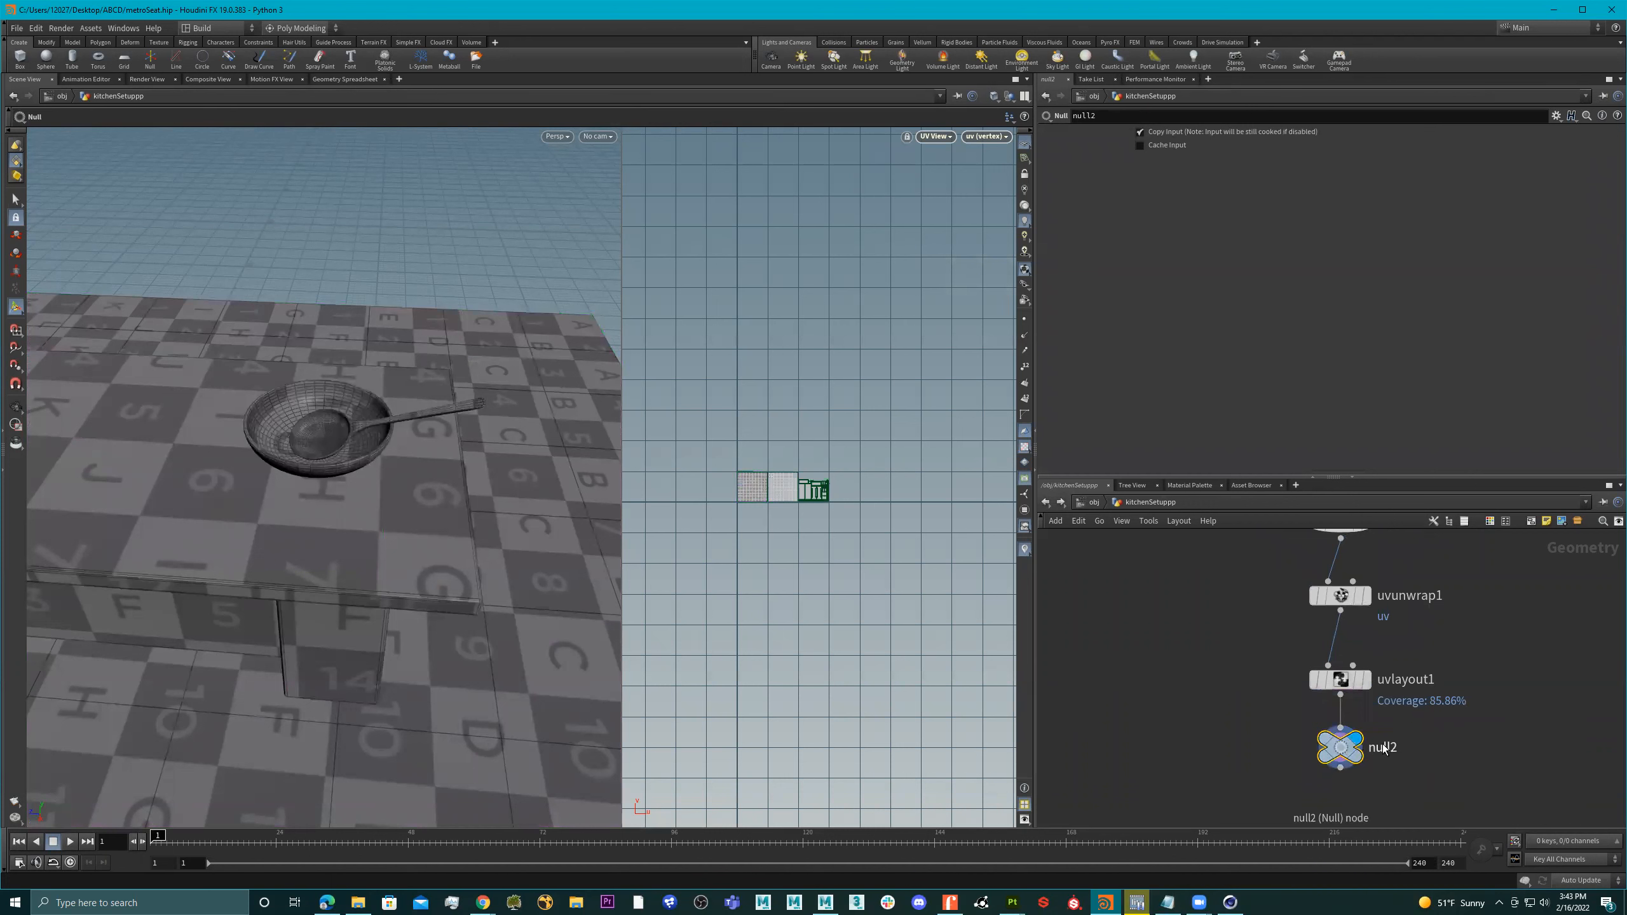
Rename the new Null node to OUT_KitchenSetup_UV
middle_click_drag(1416, 751, 1261, 680)
double_click(1231, 676)
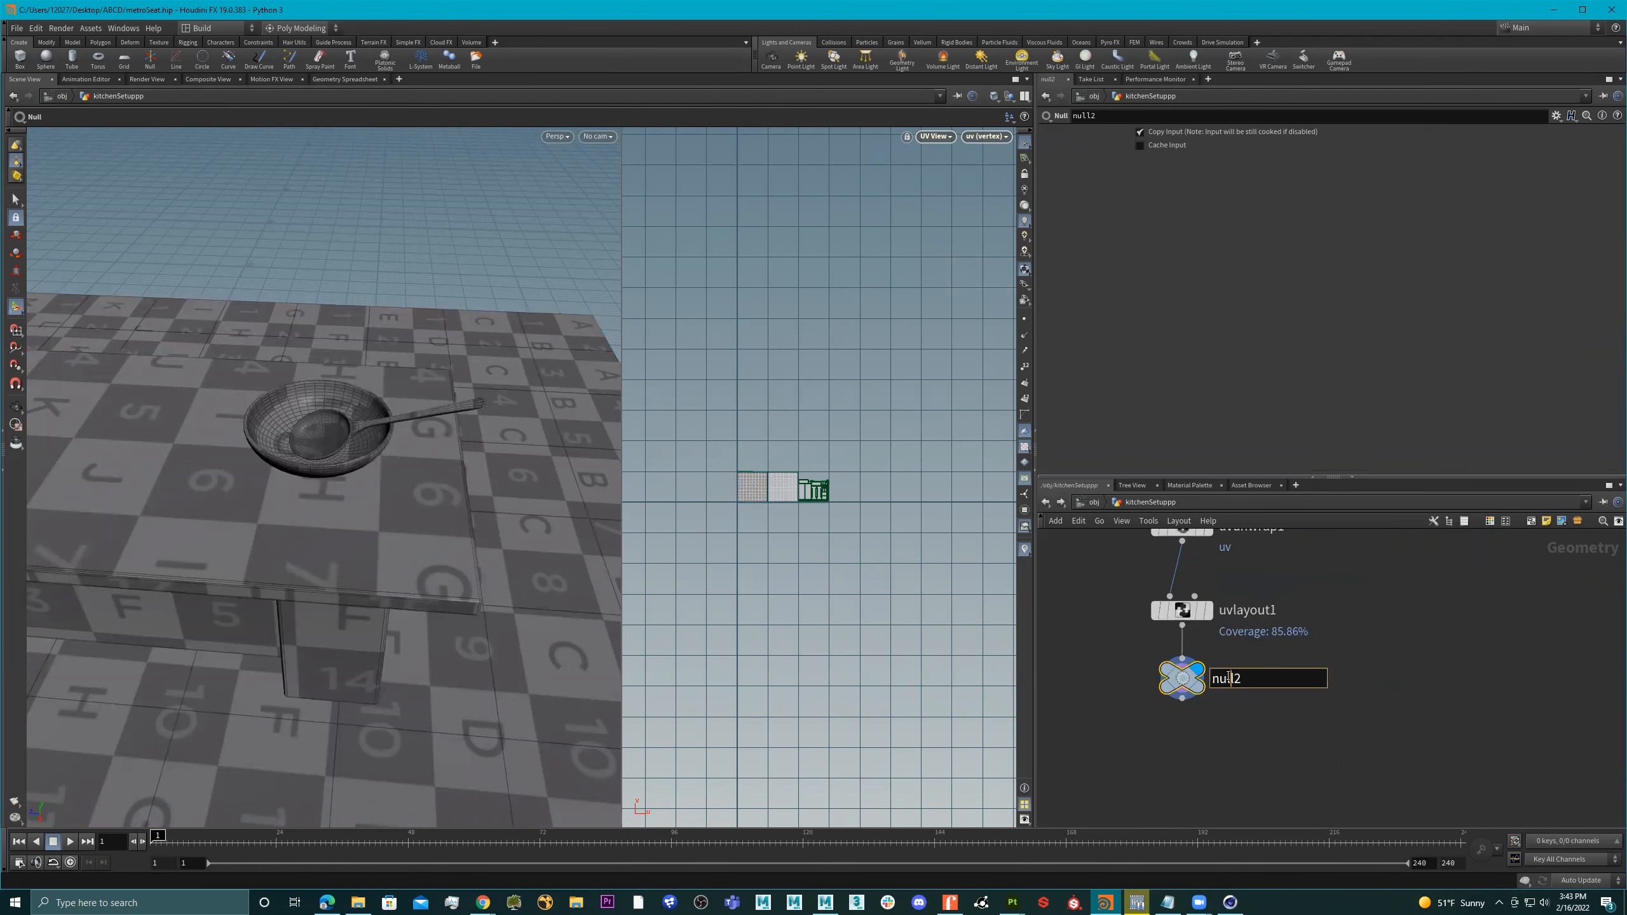
type("OUT_")
type("Kitchen")
type("Setup")
type("_UV")
key("Return")
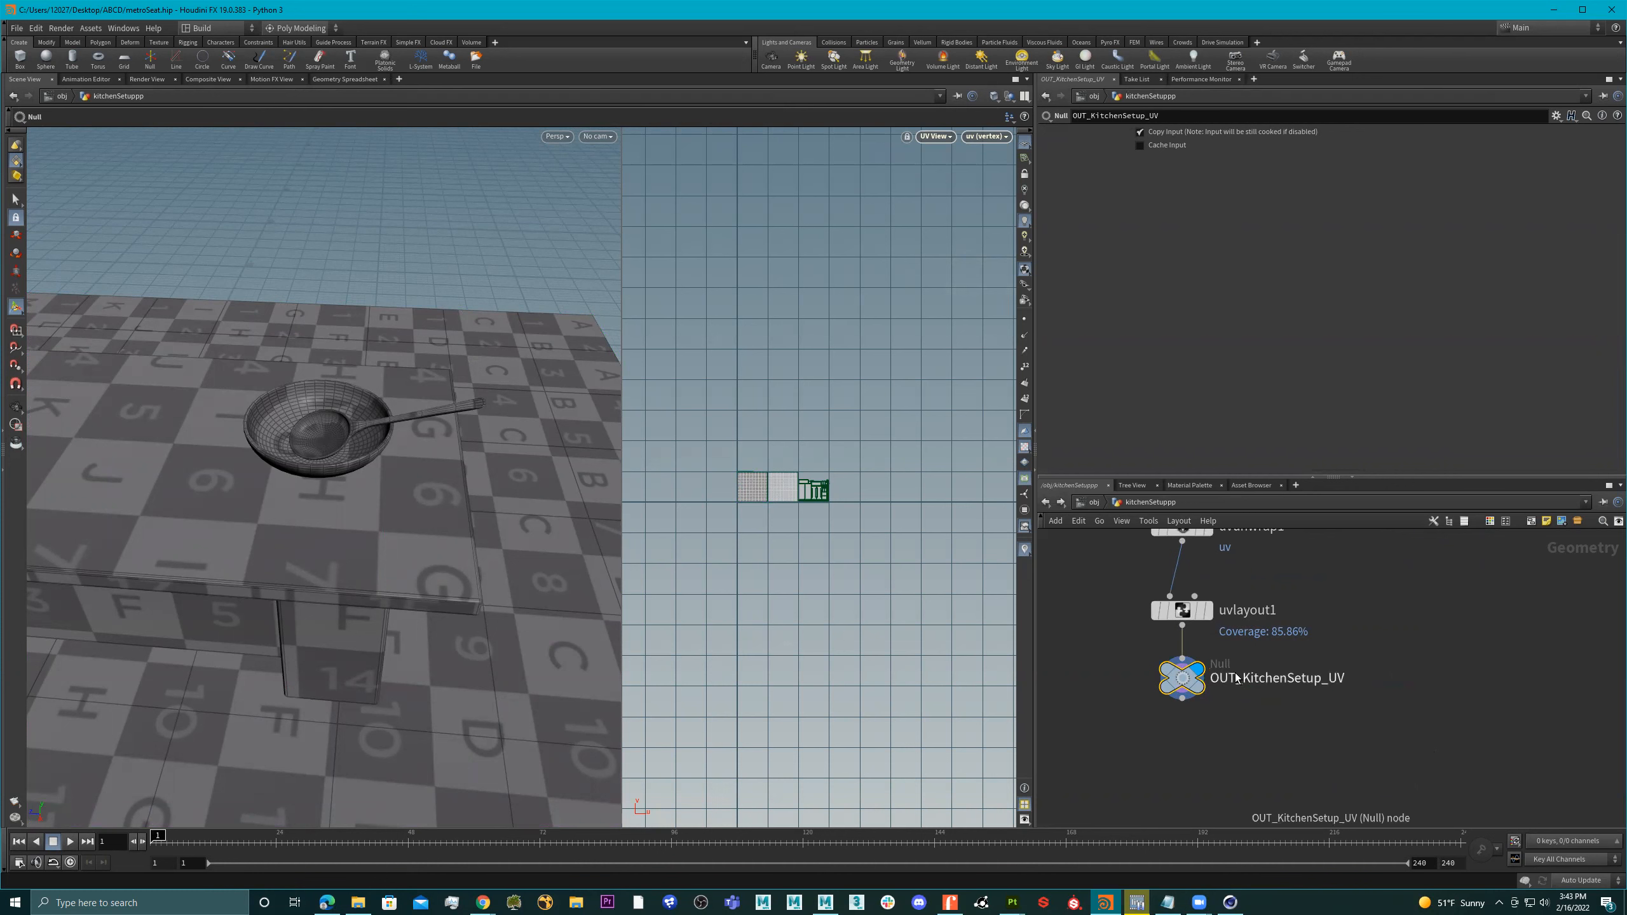
Move the OUT_KitchenSetup_UV null further down to leave room beneath the UV Layout node
left_click_drag(223, 485, 141, 443, "alt")
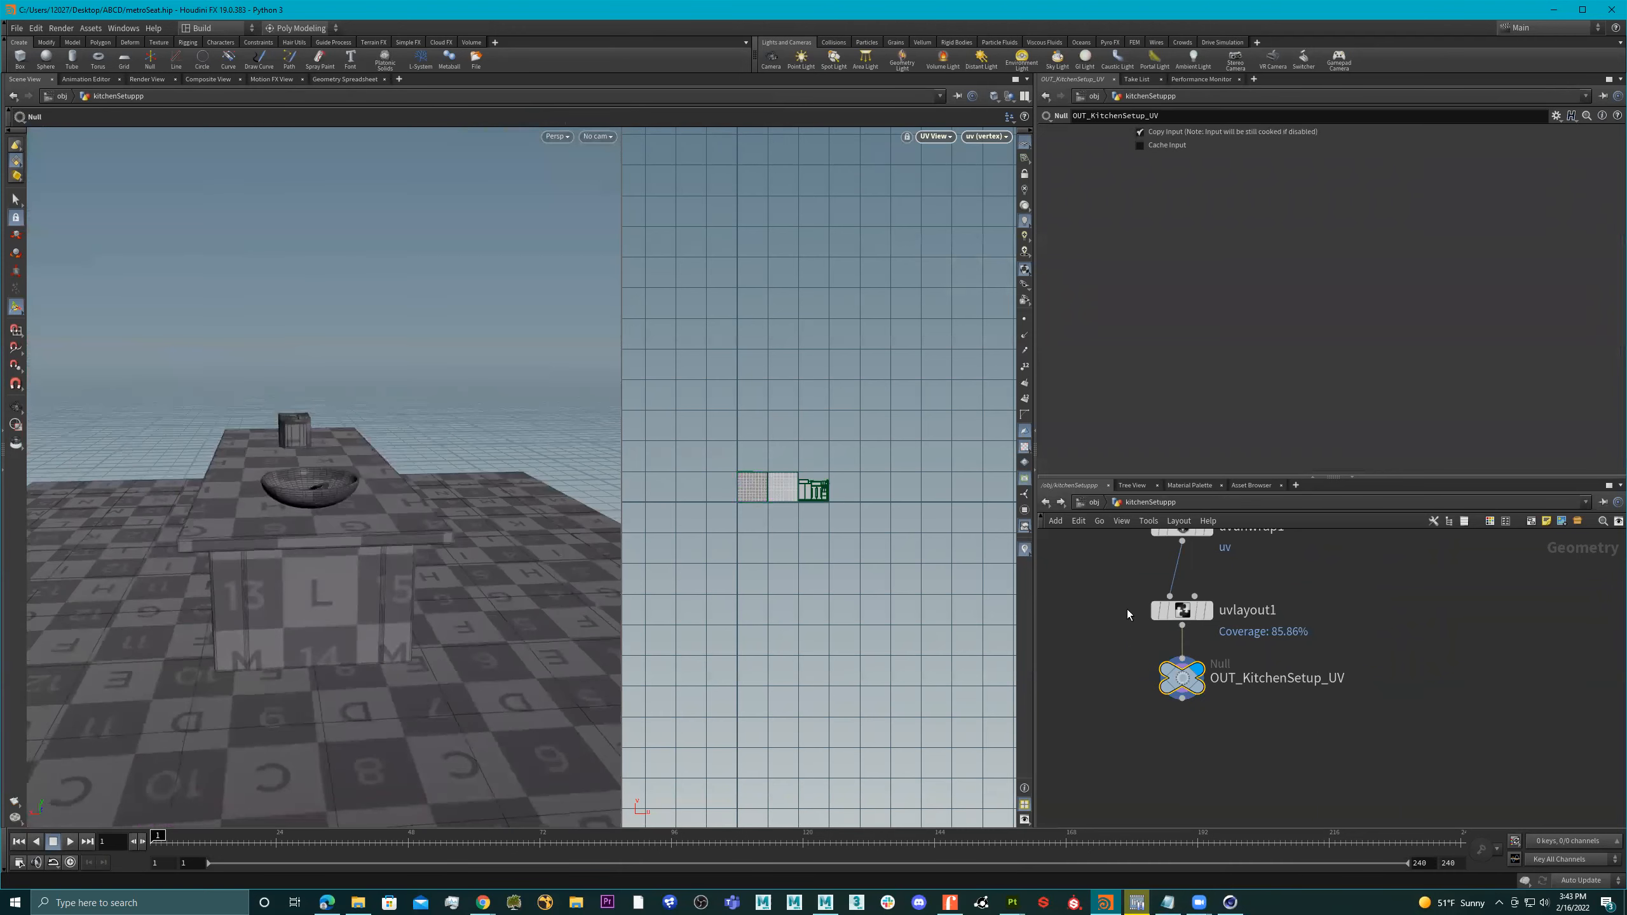
mouse_move(1184, 680)
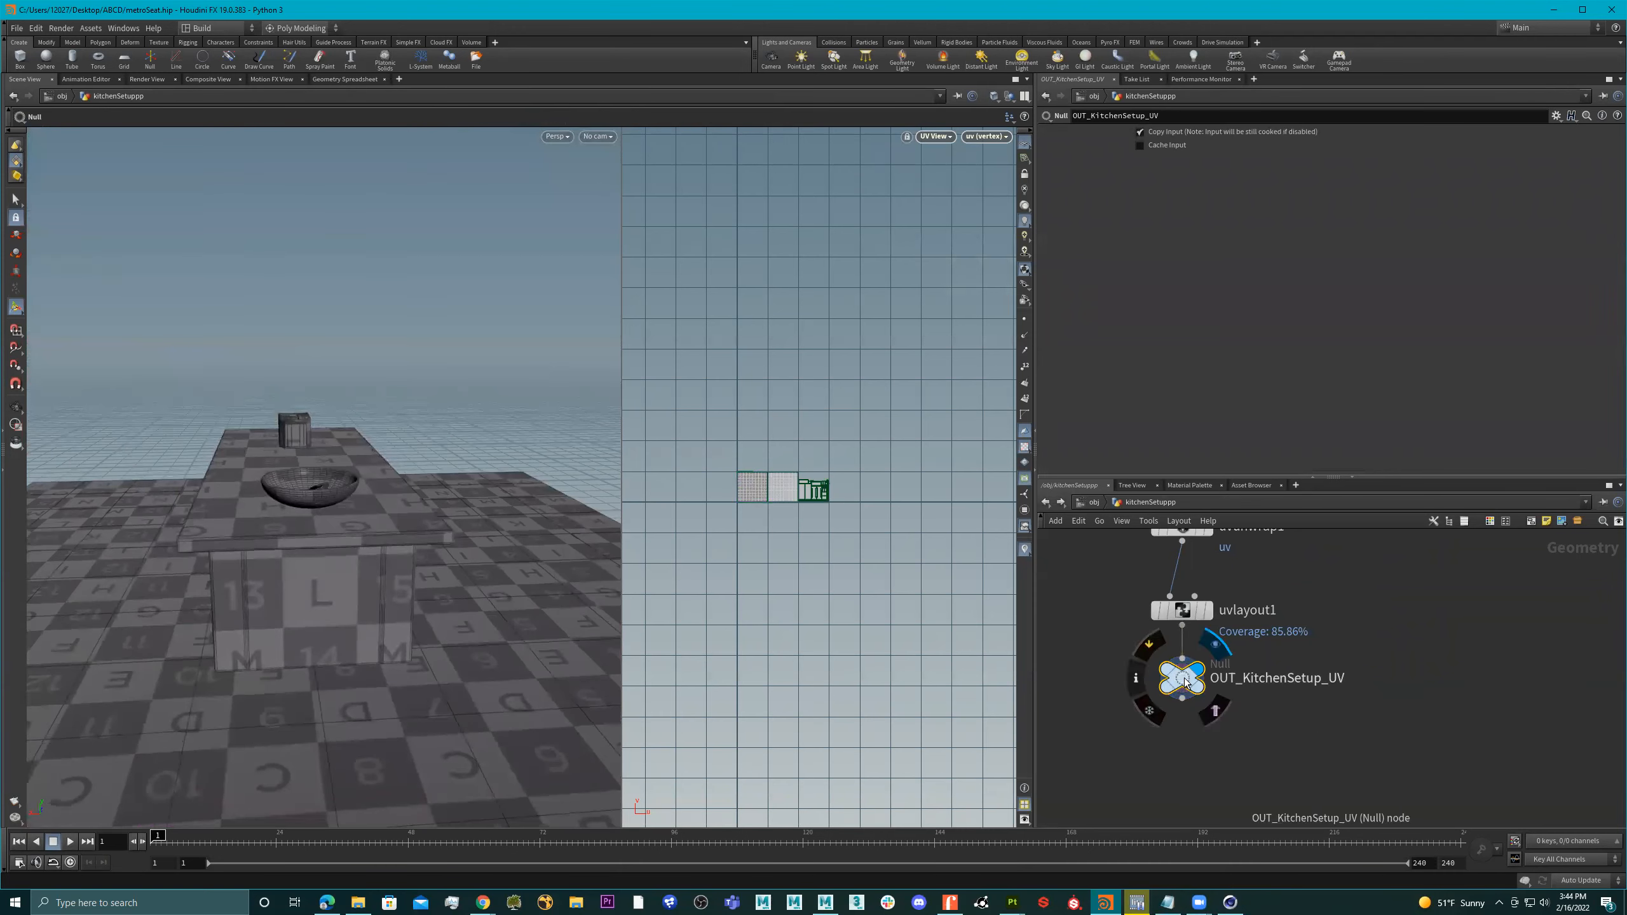
scroll(1336, 706, "down", 4)
scroll(1271, 692, "up", 2)
left_click_drag(1271, 692, 1271, 752)
scroll(1284, 700, "up", 2)
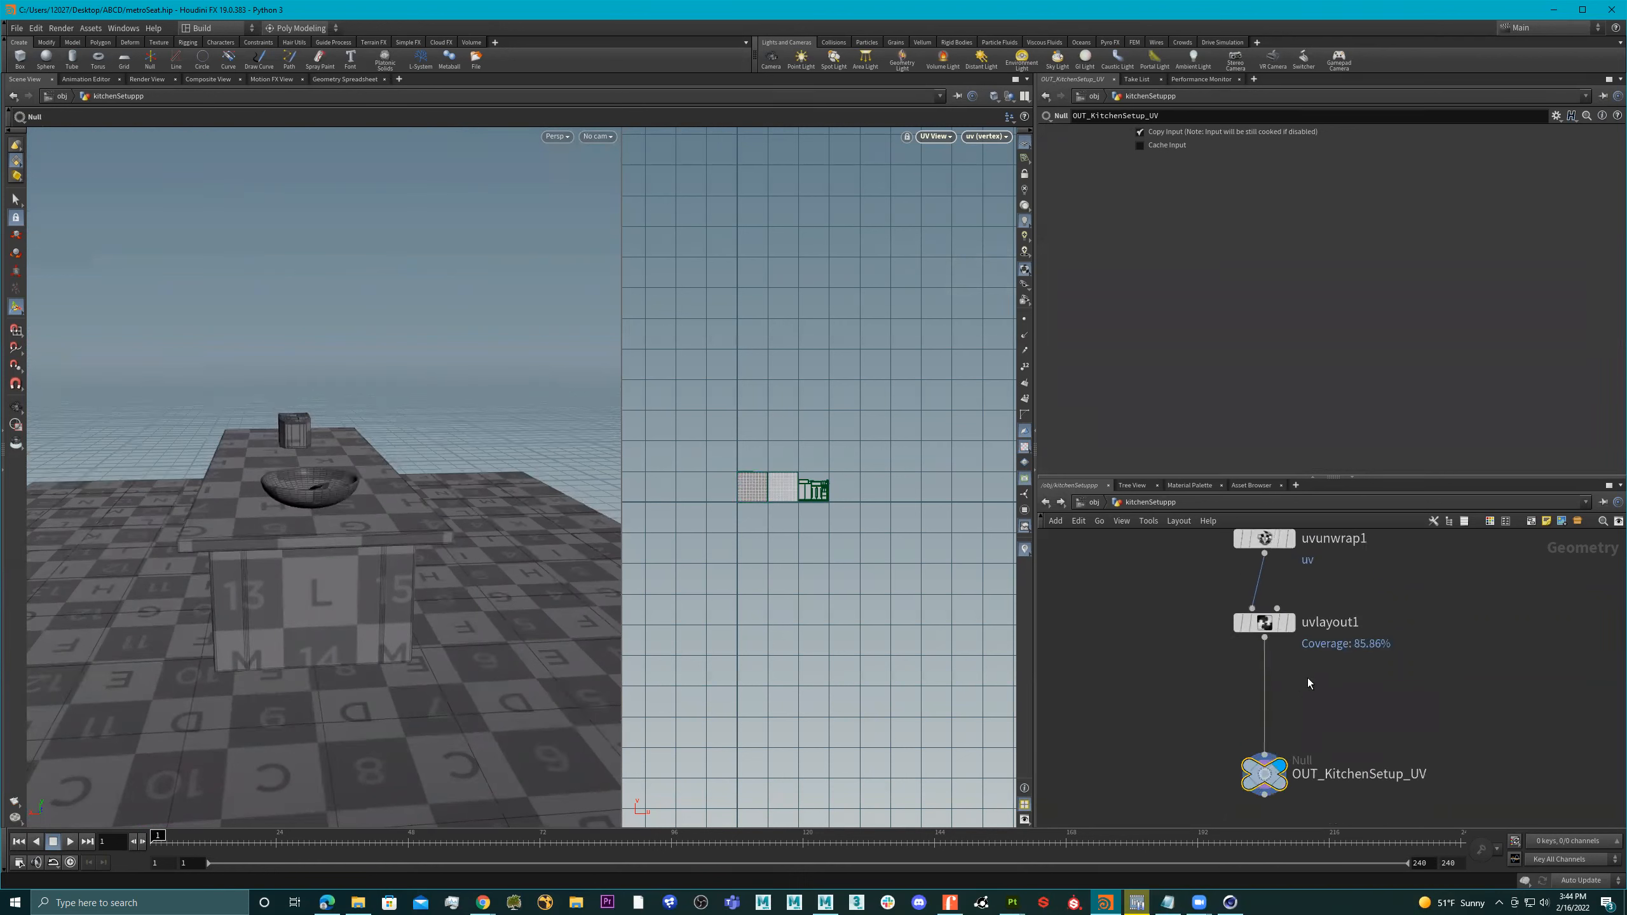
Add a Normal node and insert it on the wire between the UV Layout node and the OUT_KitchenSetup_UV null
key("Tab")
mouse_move(1306, 681)
type("nor")
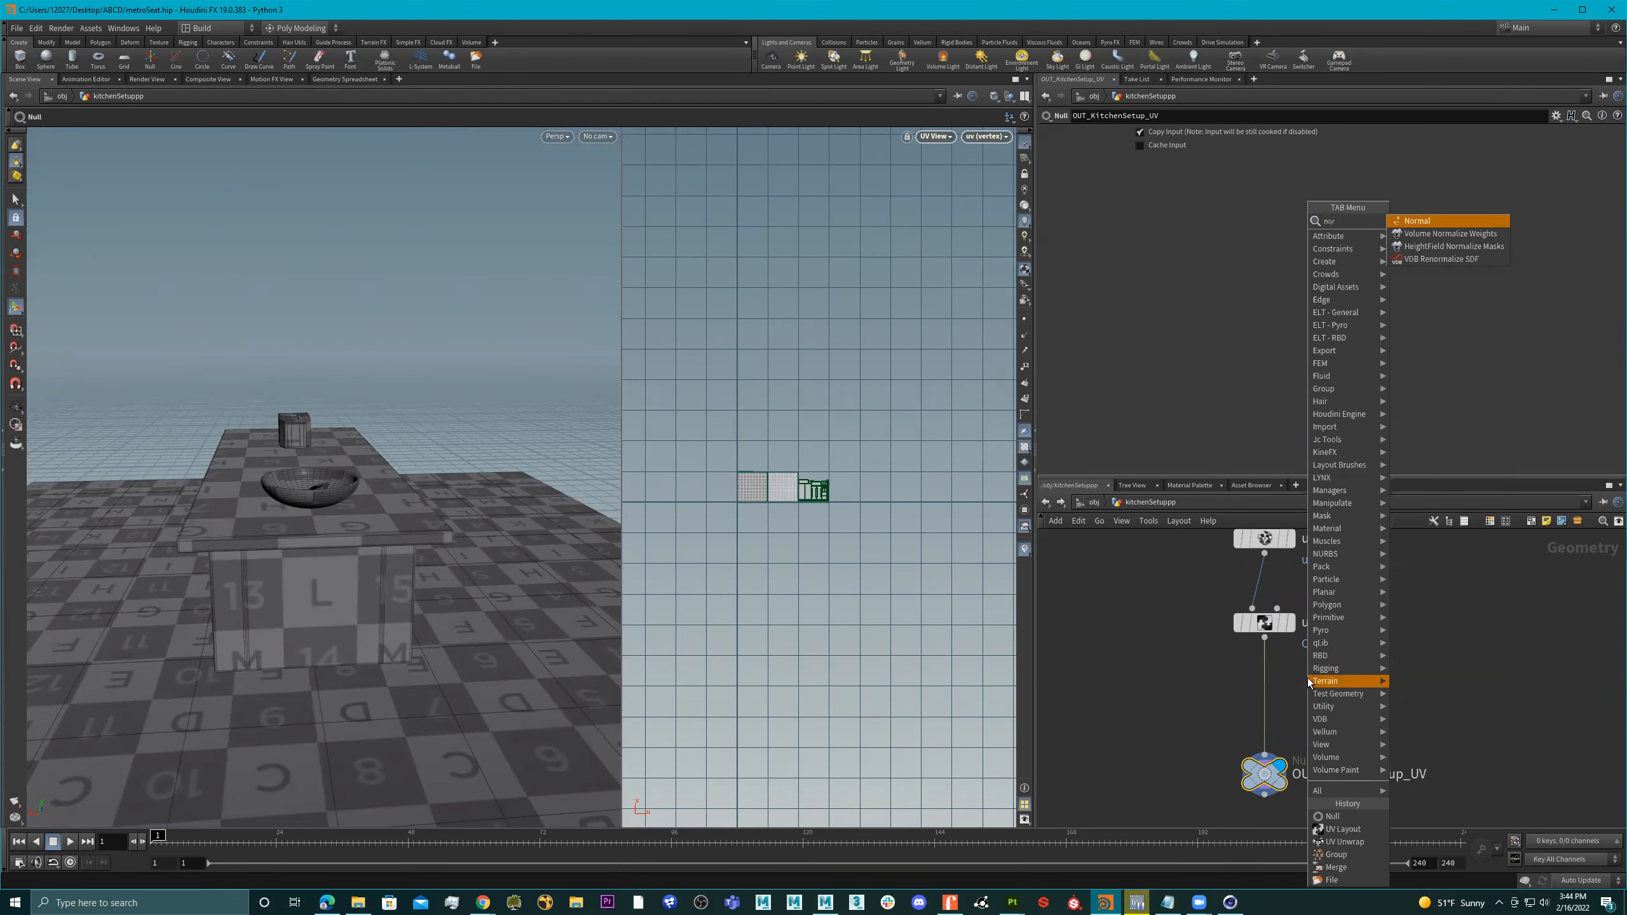
key("Return")
left_click(1306, 678)
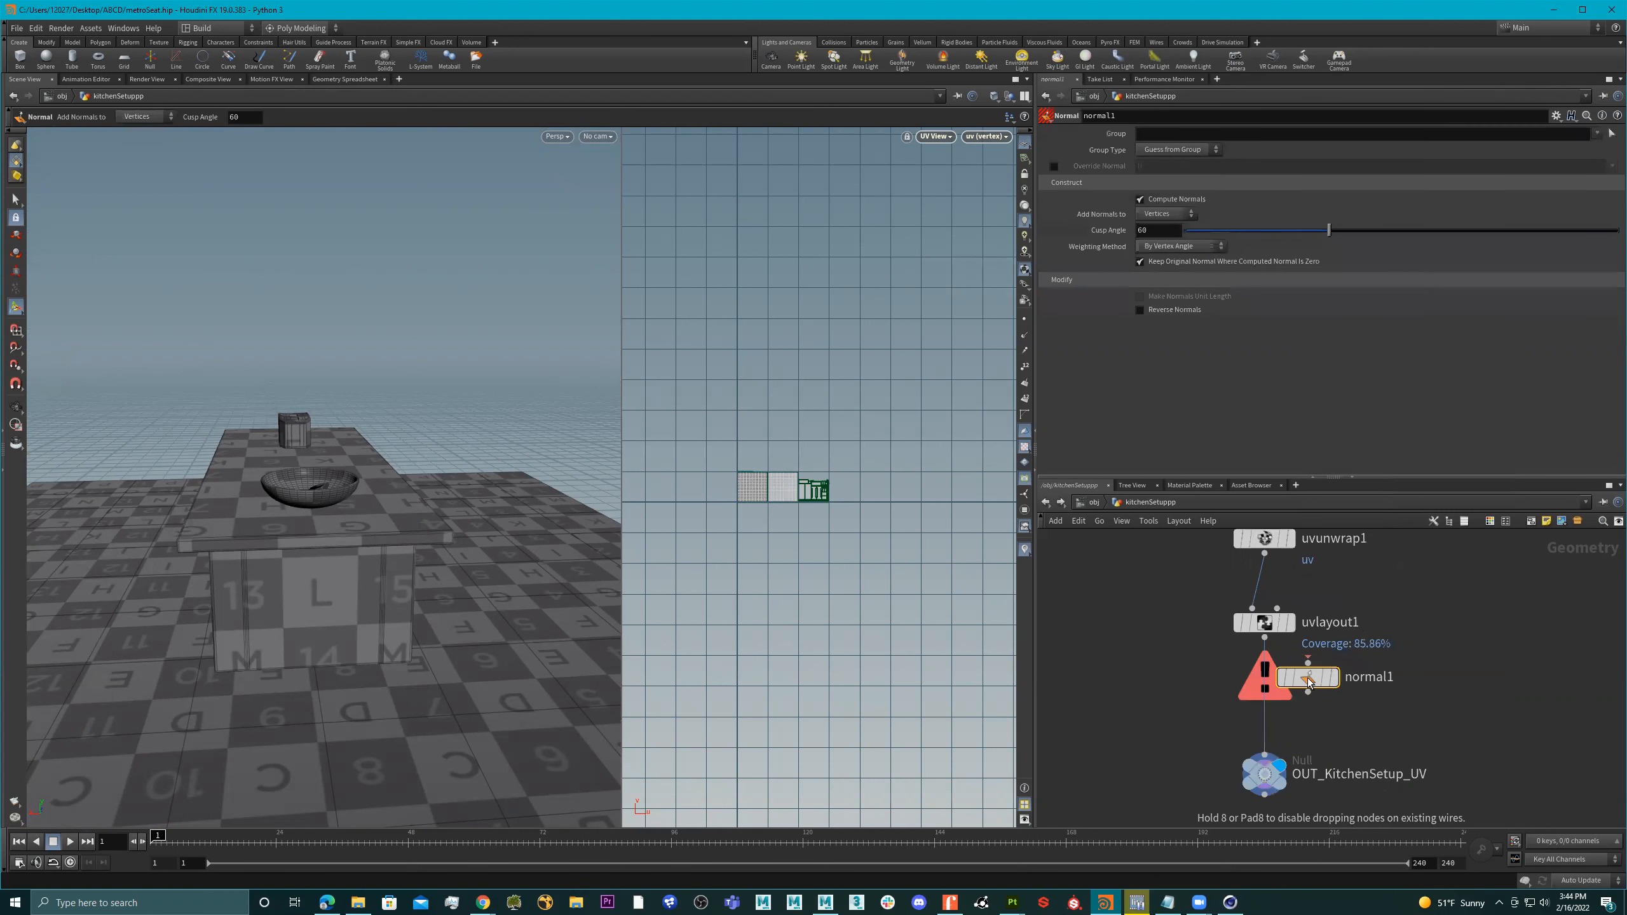
left_click_drag(1307, 678, 1272, 697)
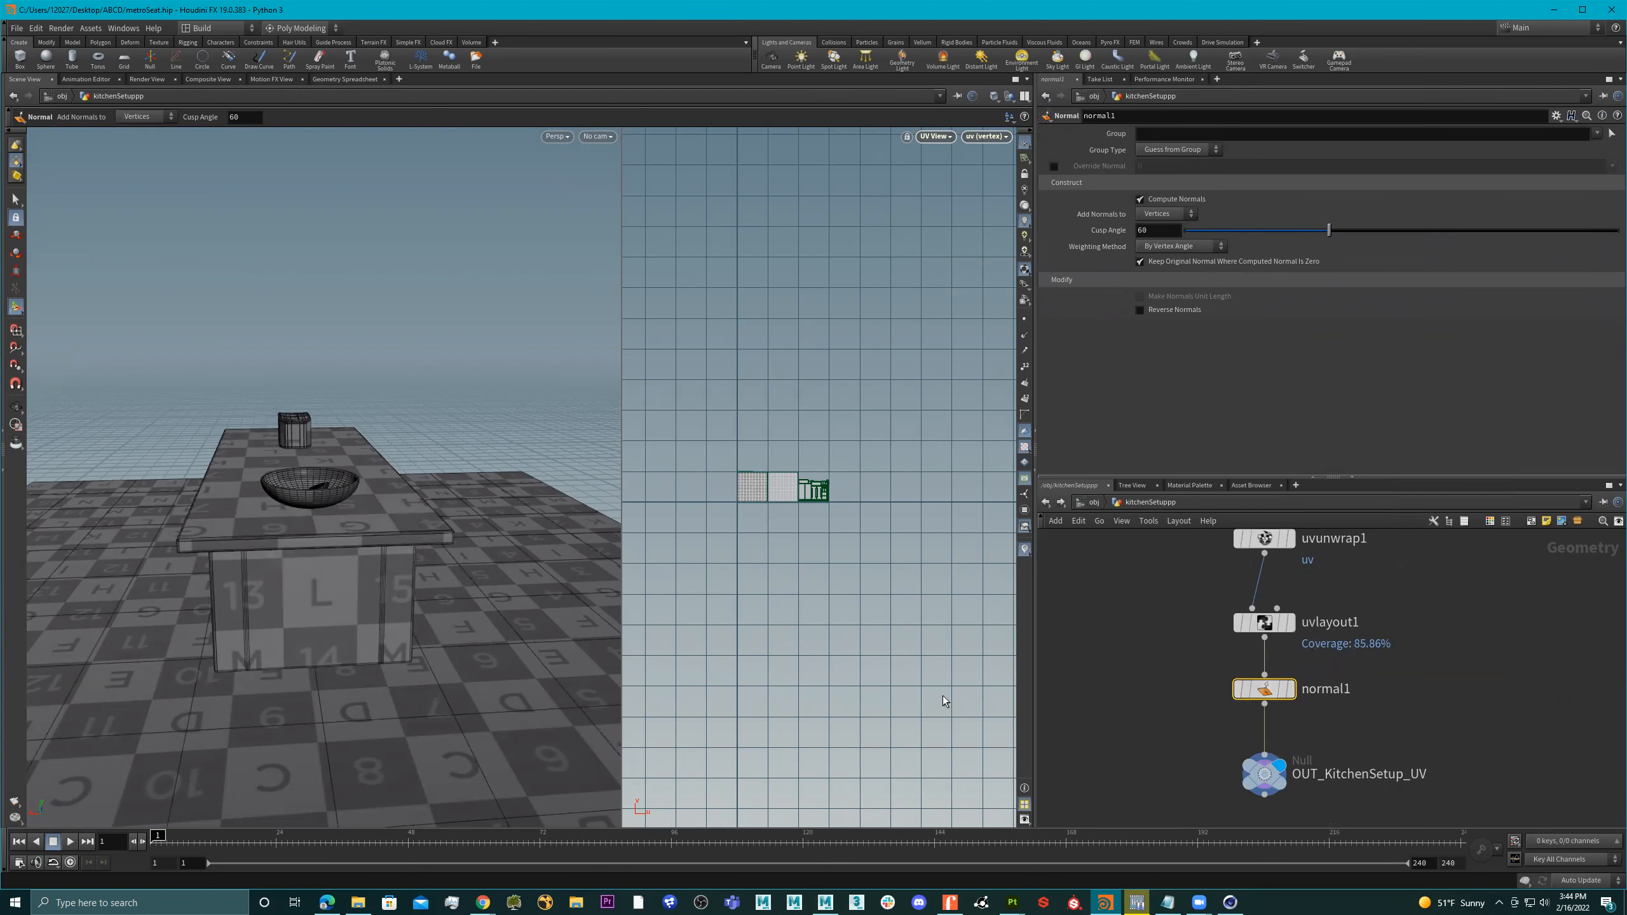
Preview the Normal node's result on the whole kitchen model and return the display to the OUT_KitchenSetup_UV null
left_click(1295, 657)
left_click_drag(252, 561, 326, 582, "alt")
right_click_drag(327, 581, 414, 610, "alt")
left_click_drag(414, 610, 345, 562, "alt")
right_click_drag(345, 587, 418, 569, "alt")
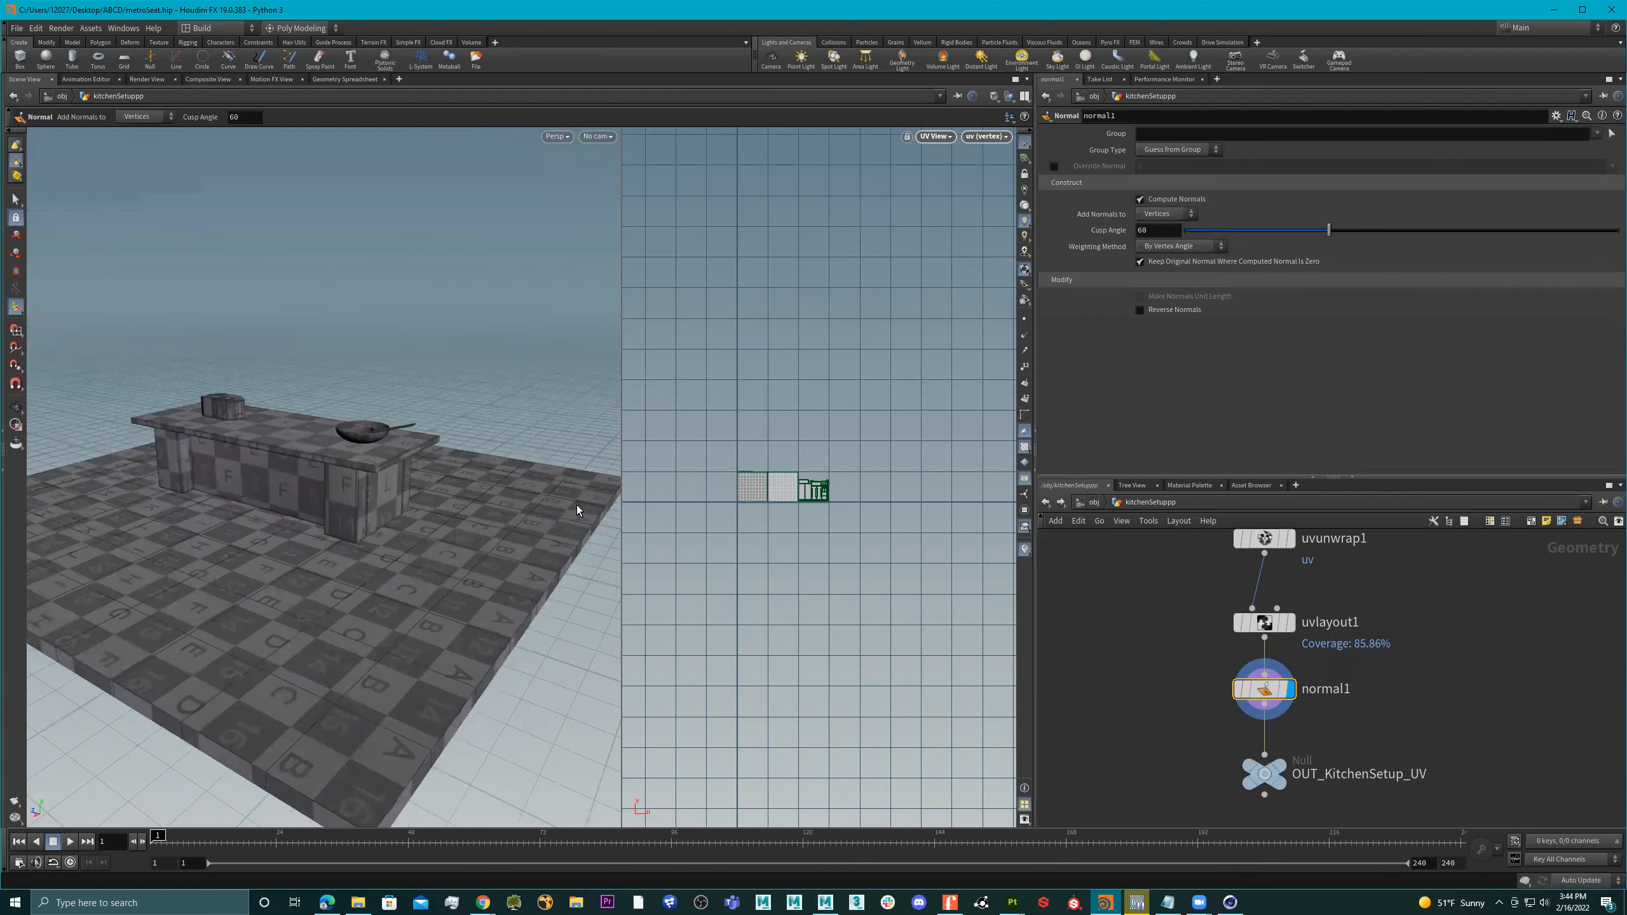
scroll(1276, 773, "up", 3)
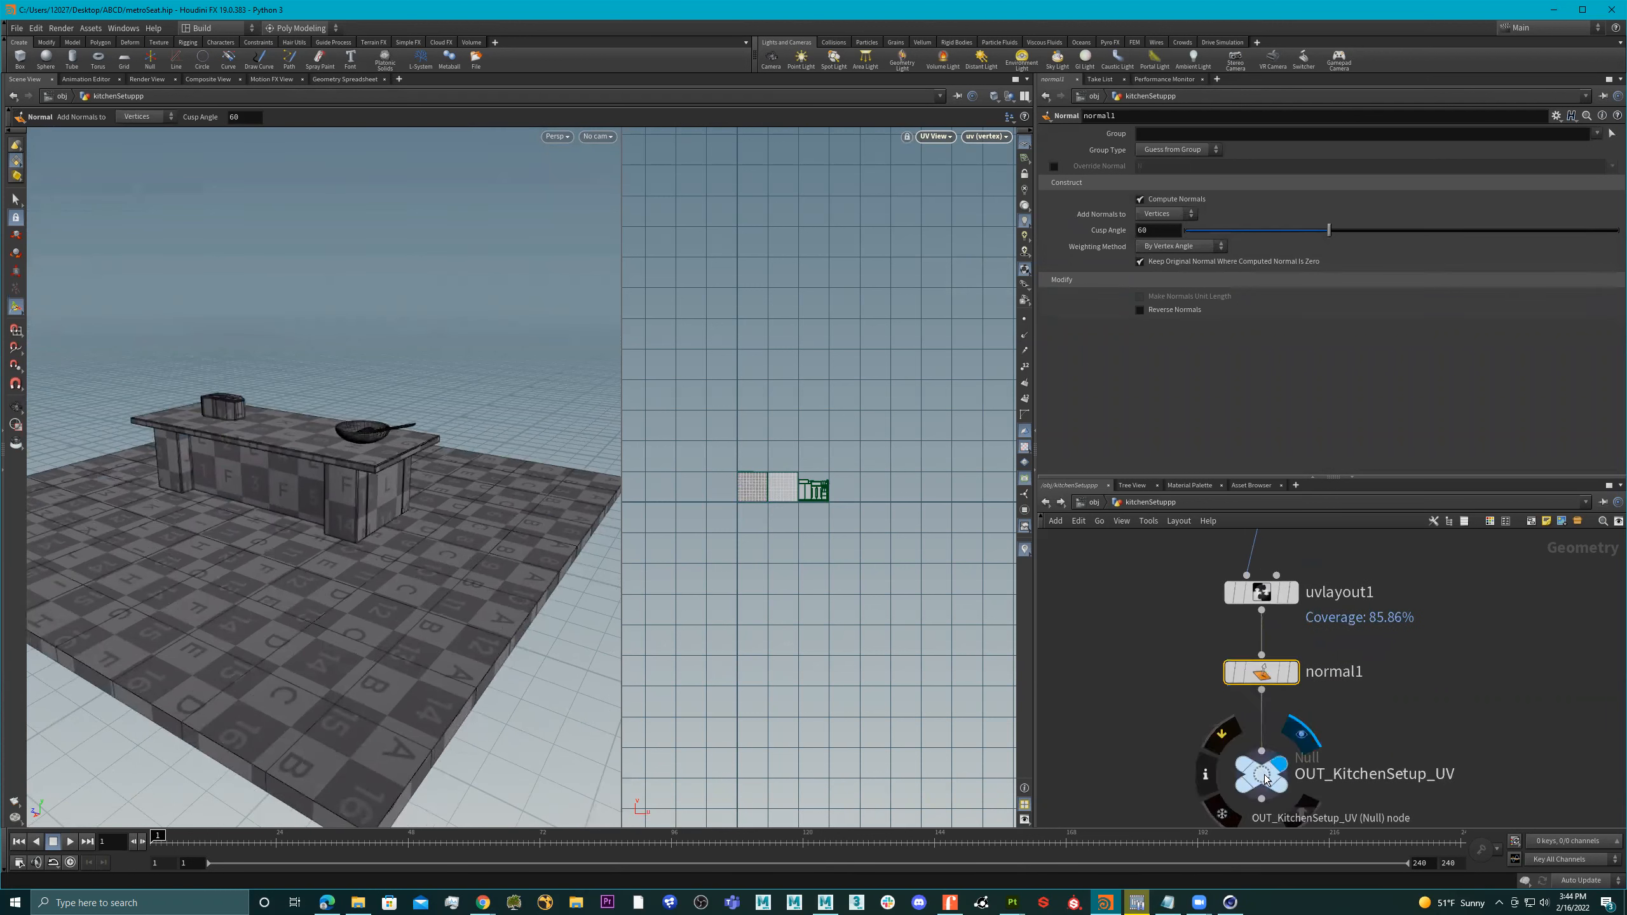
left_click(1258, 751)
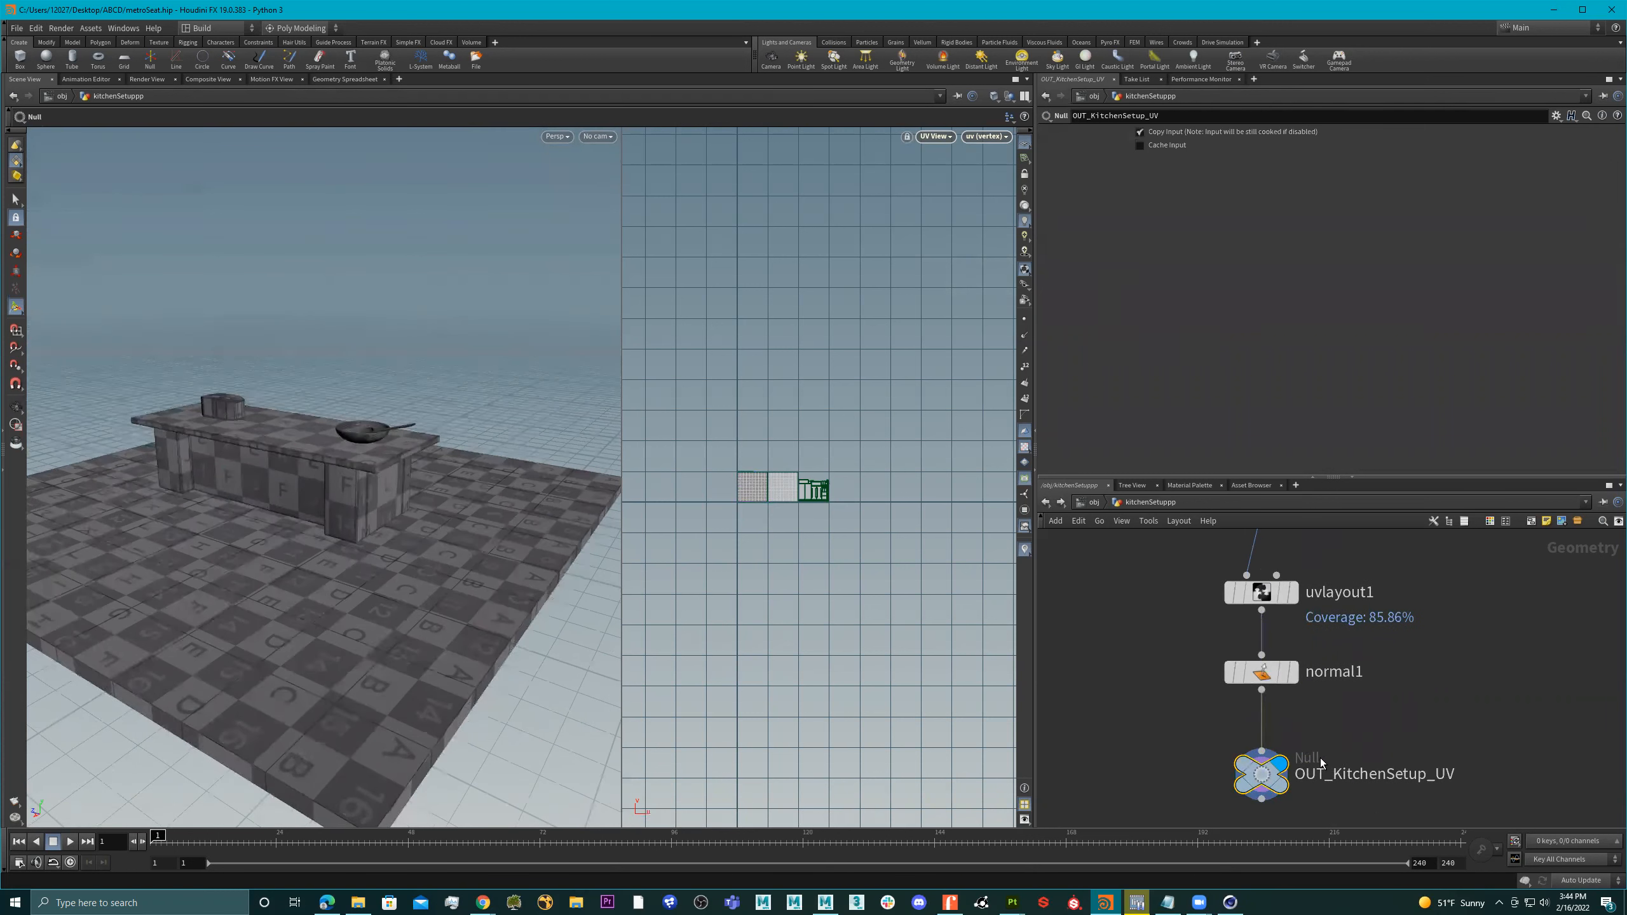
Review the node network from the group branches down to the output null, along with the textured kitchen model
middle_click_drag(1341, 727, 1295, 688)
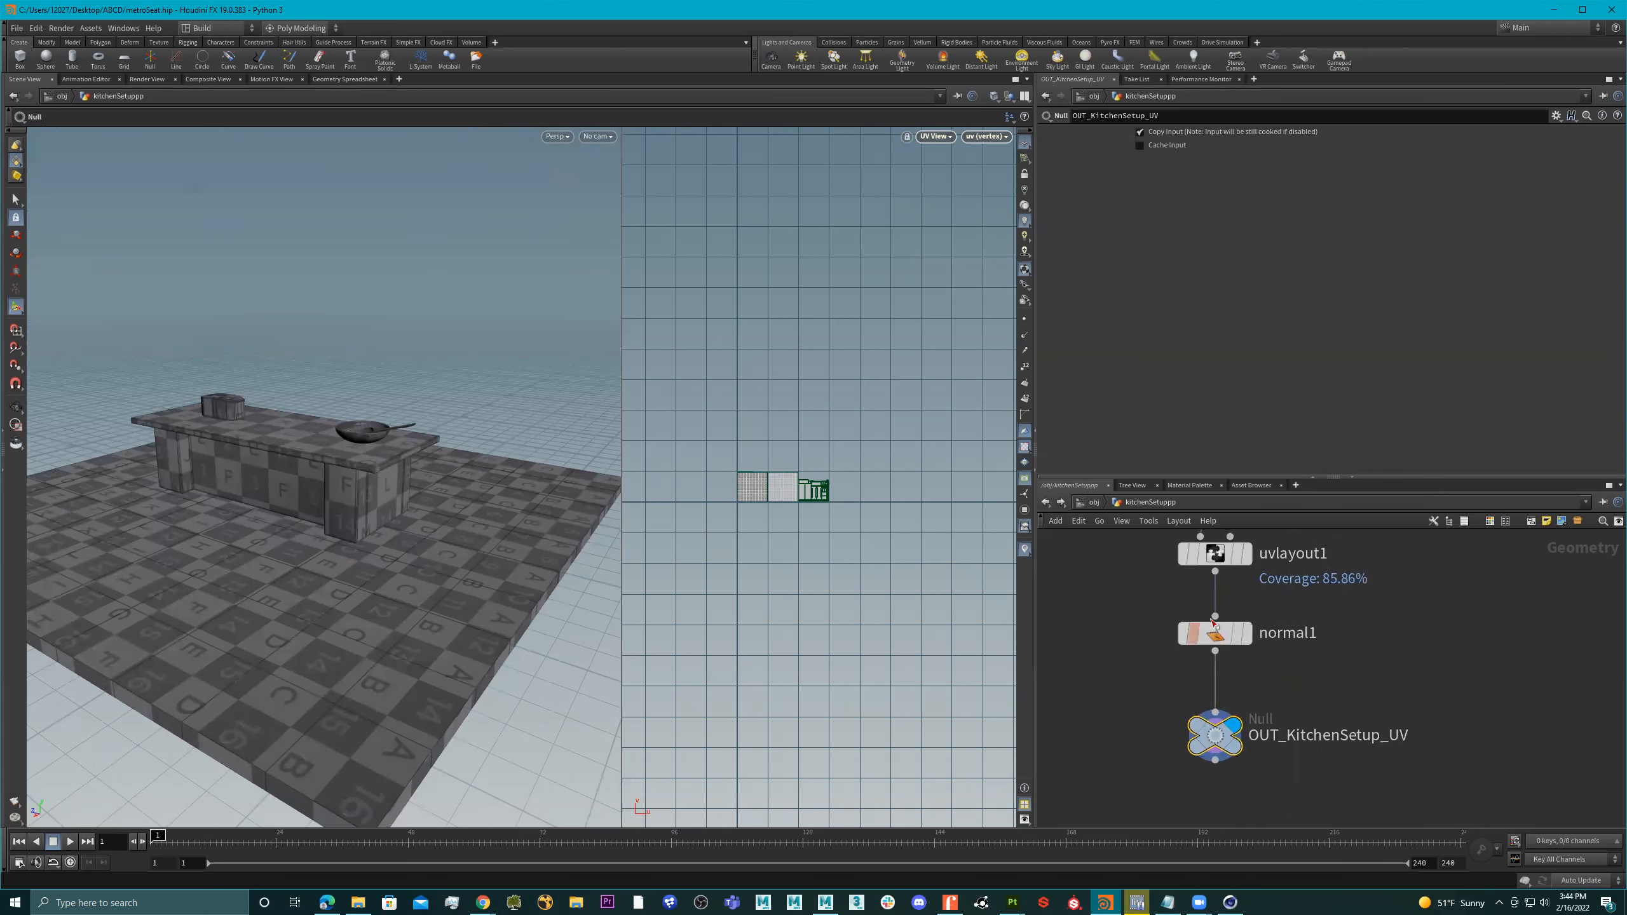
scroll(1337, 689, "down", 5)
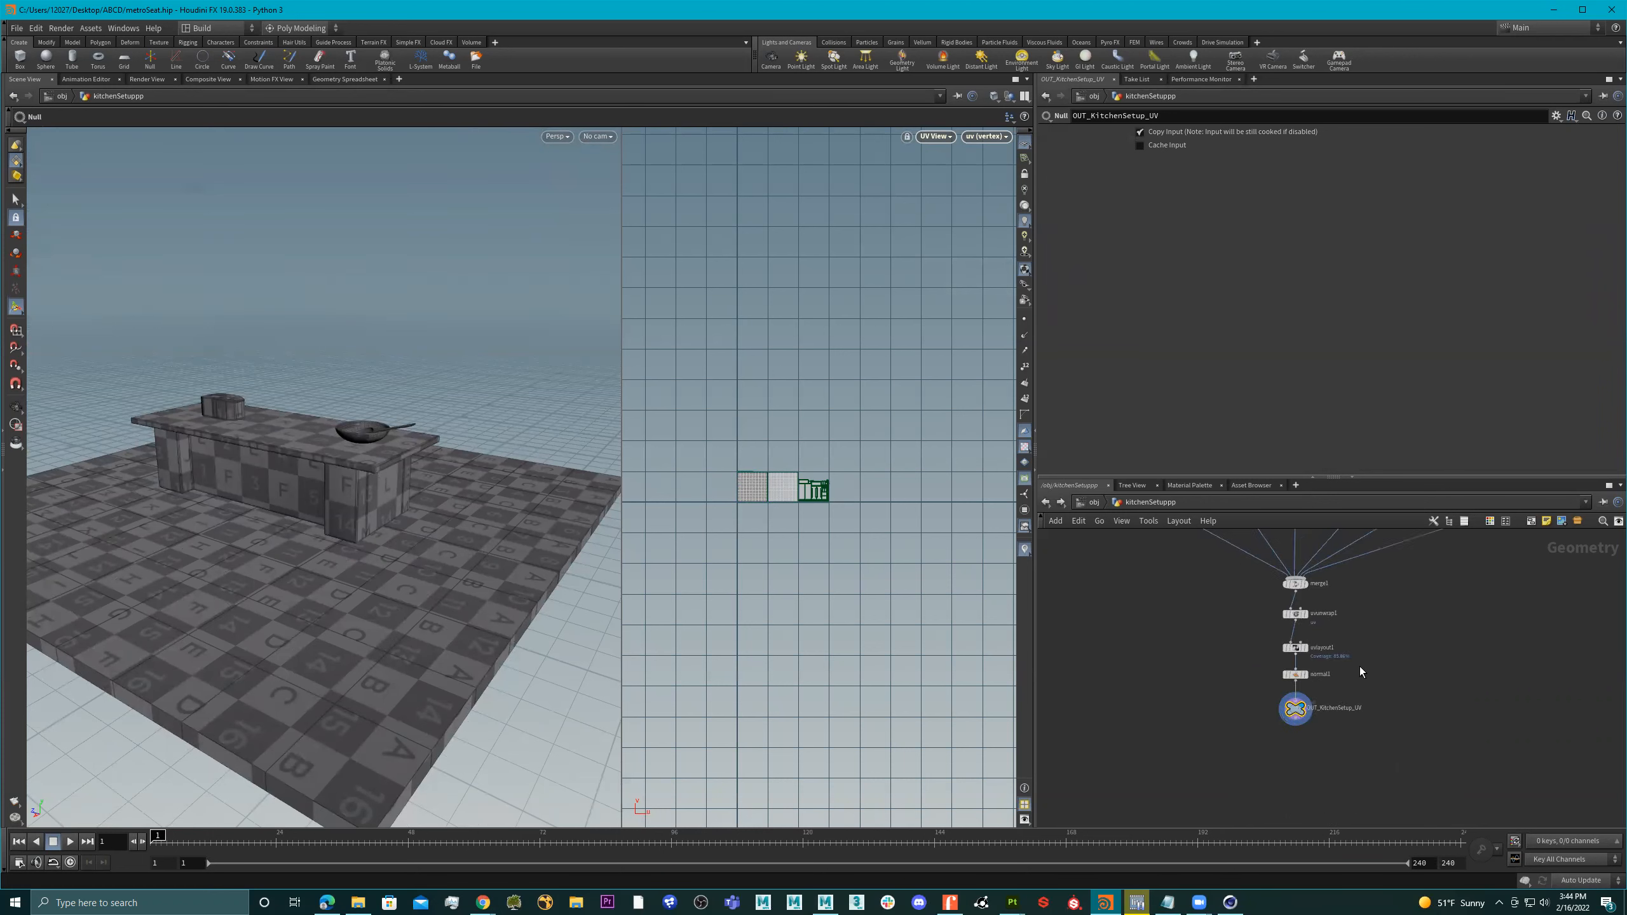
scroll(1327, 669, "up", 5)
mouse_move(1327, 671)
left_mouse_down()
mouse_move(1294, 677)
mouse_move(1328, 669)
left_mouse_up()
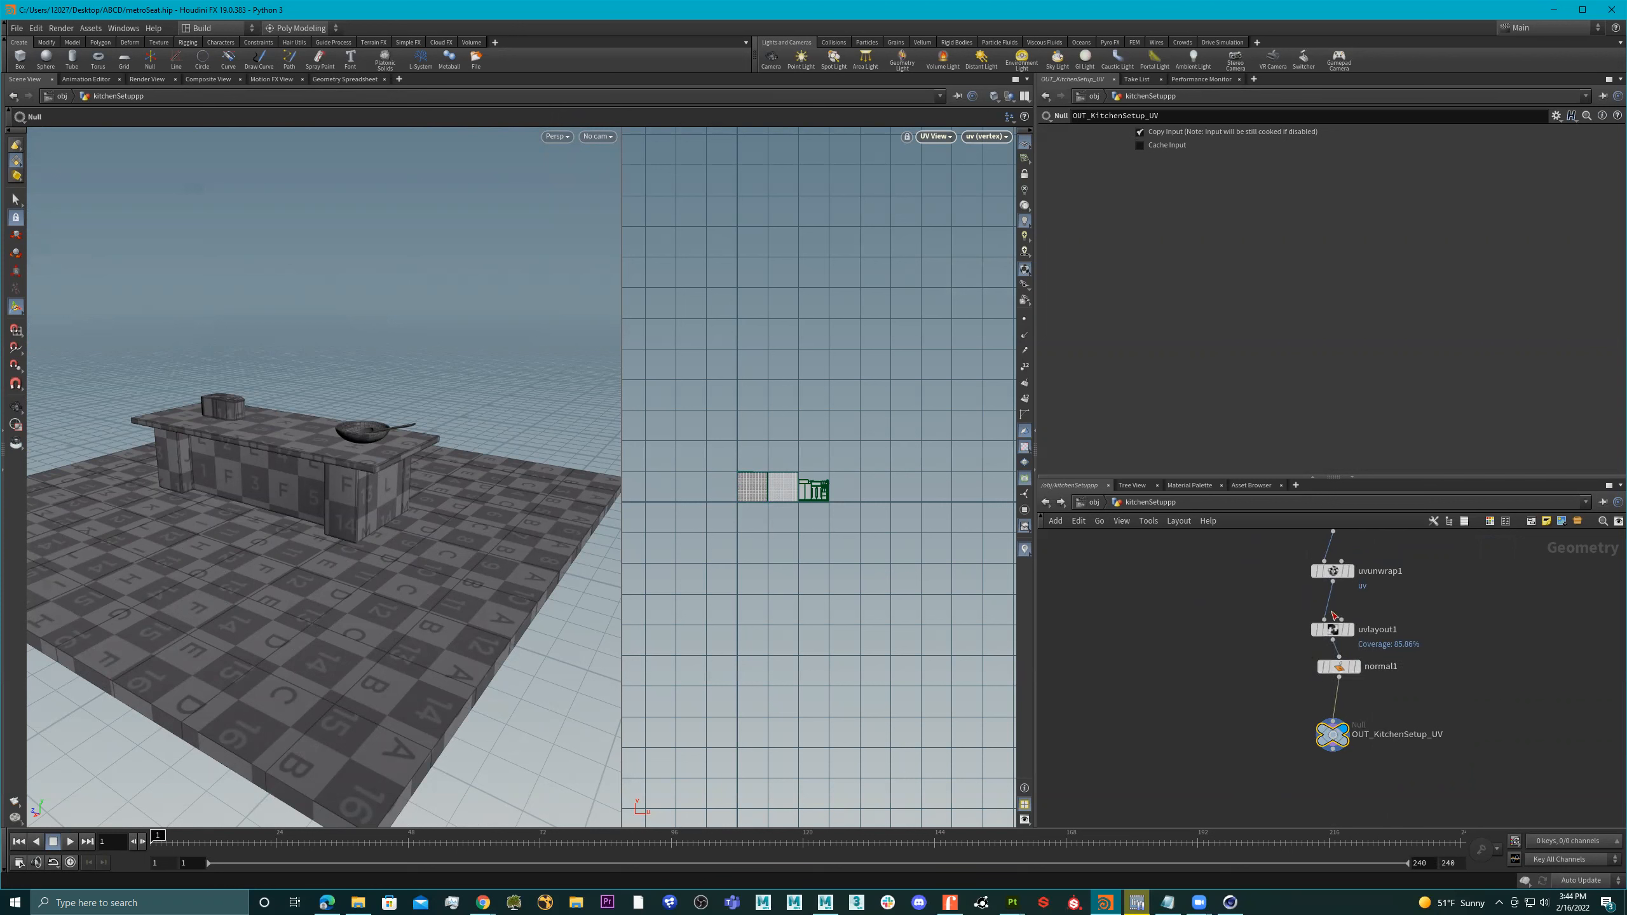
scroll(1409, 604, "down", 5)
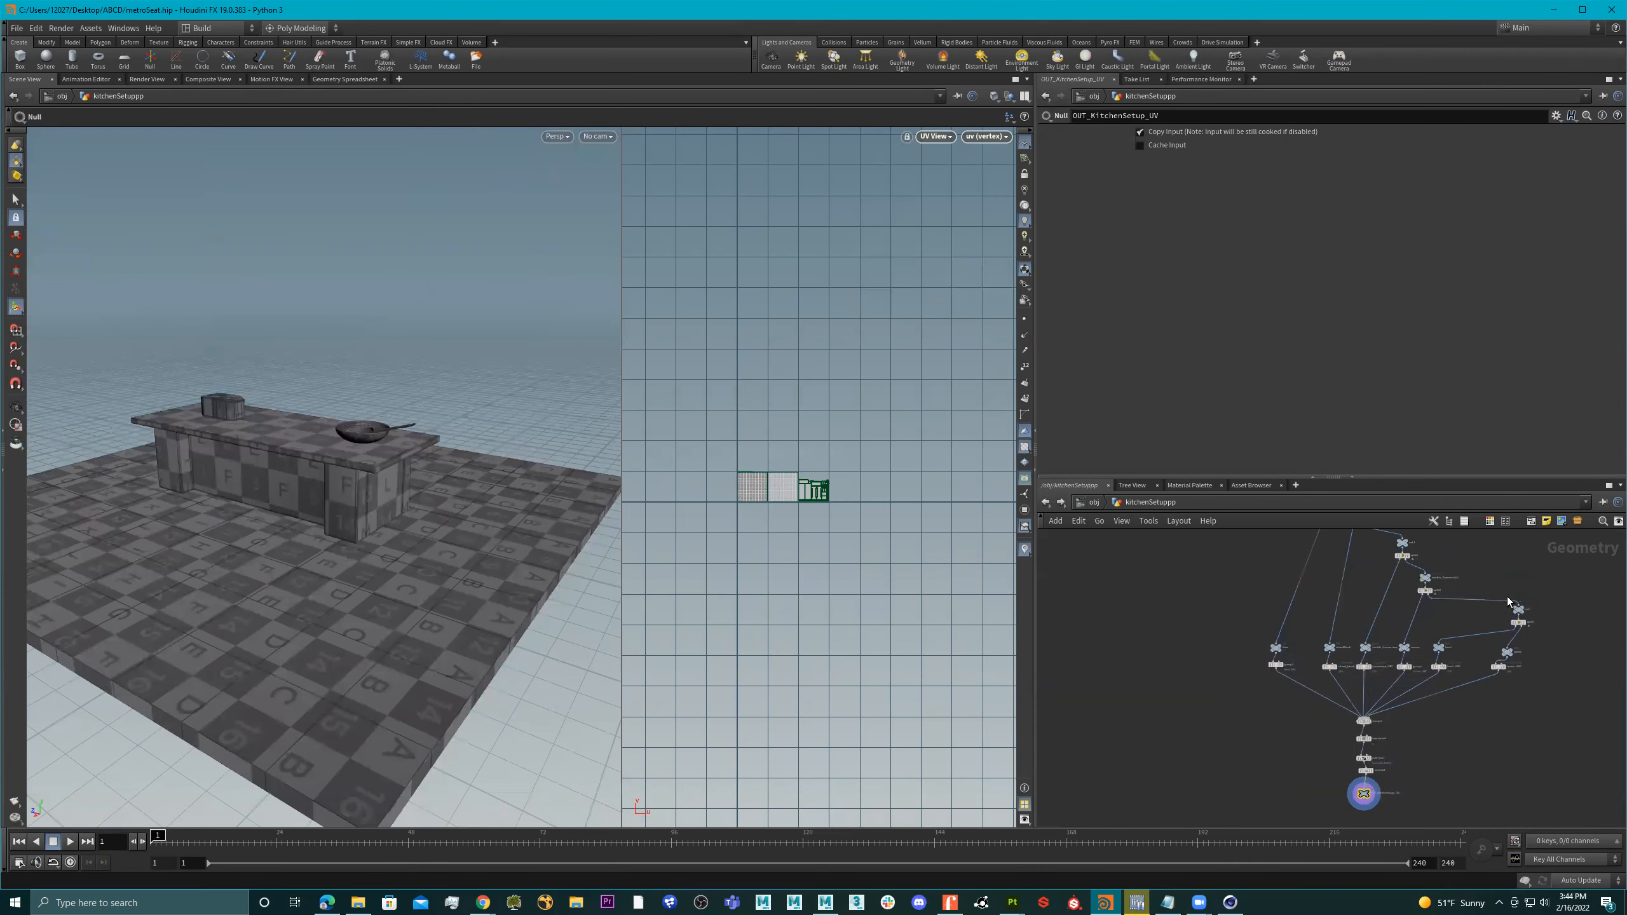
scroll(1446, 620, "up", 1)
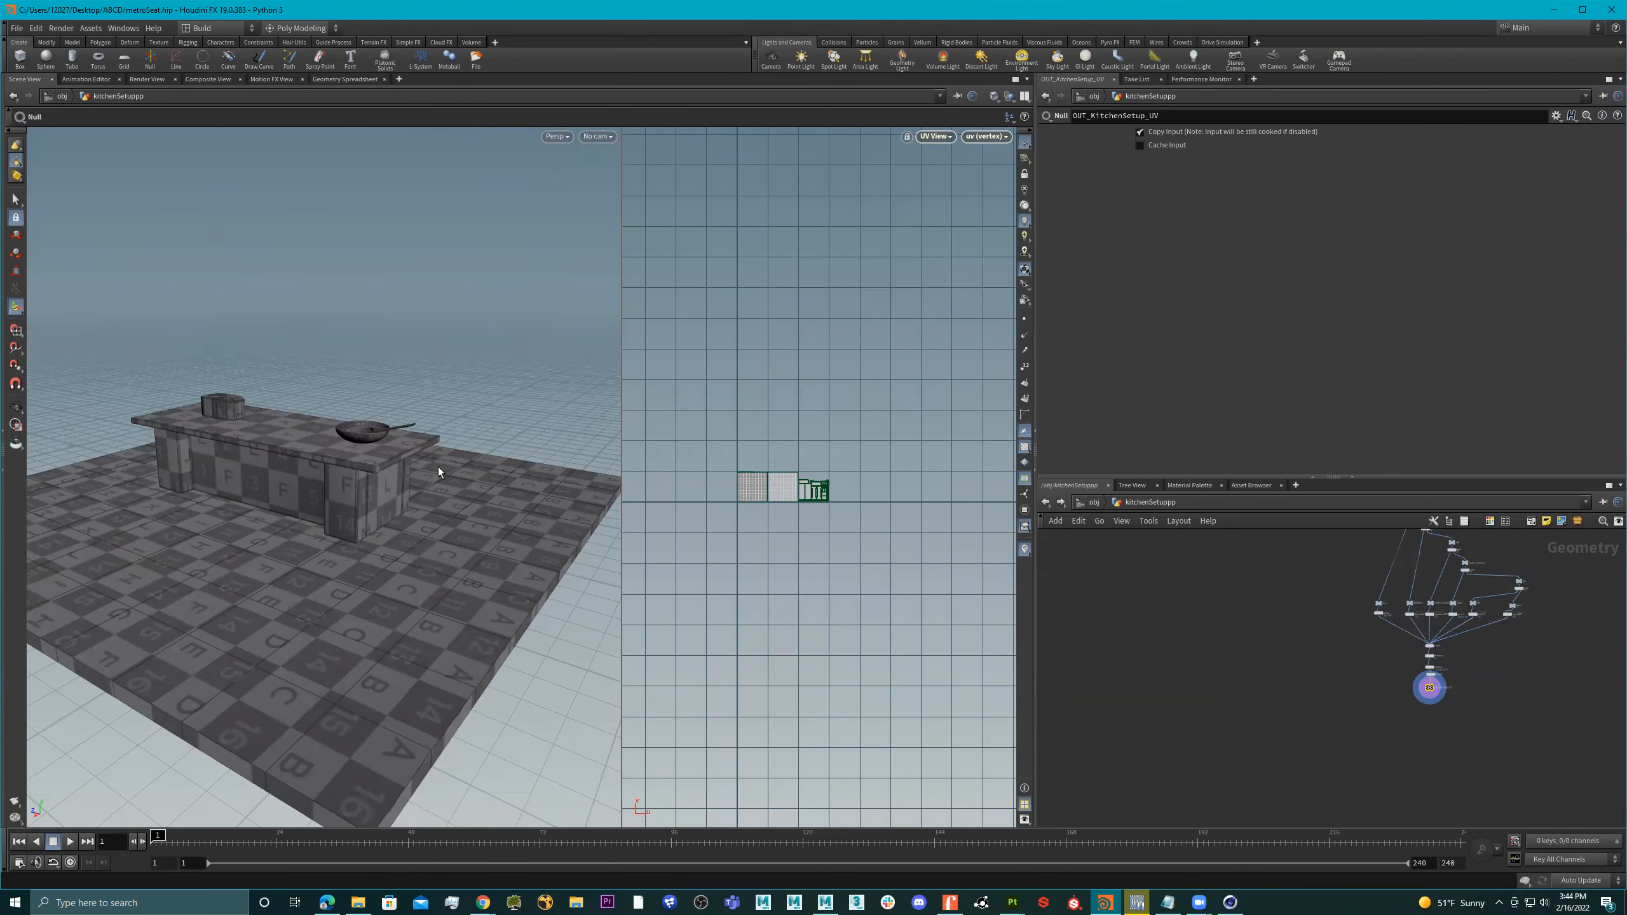
scroll(282, 411, "up", 2)
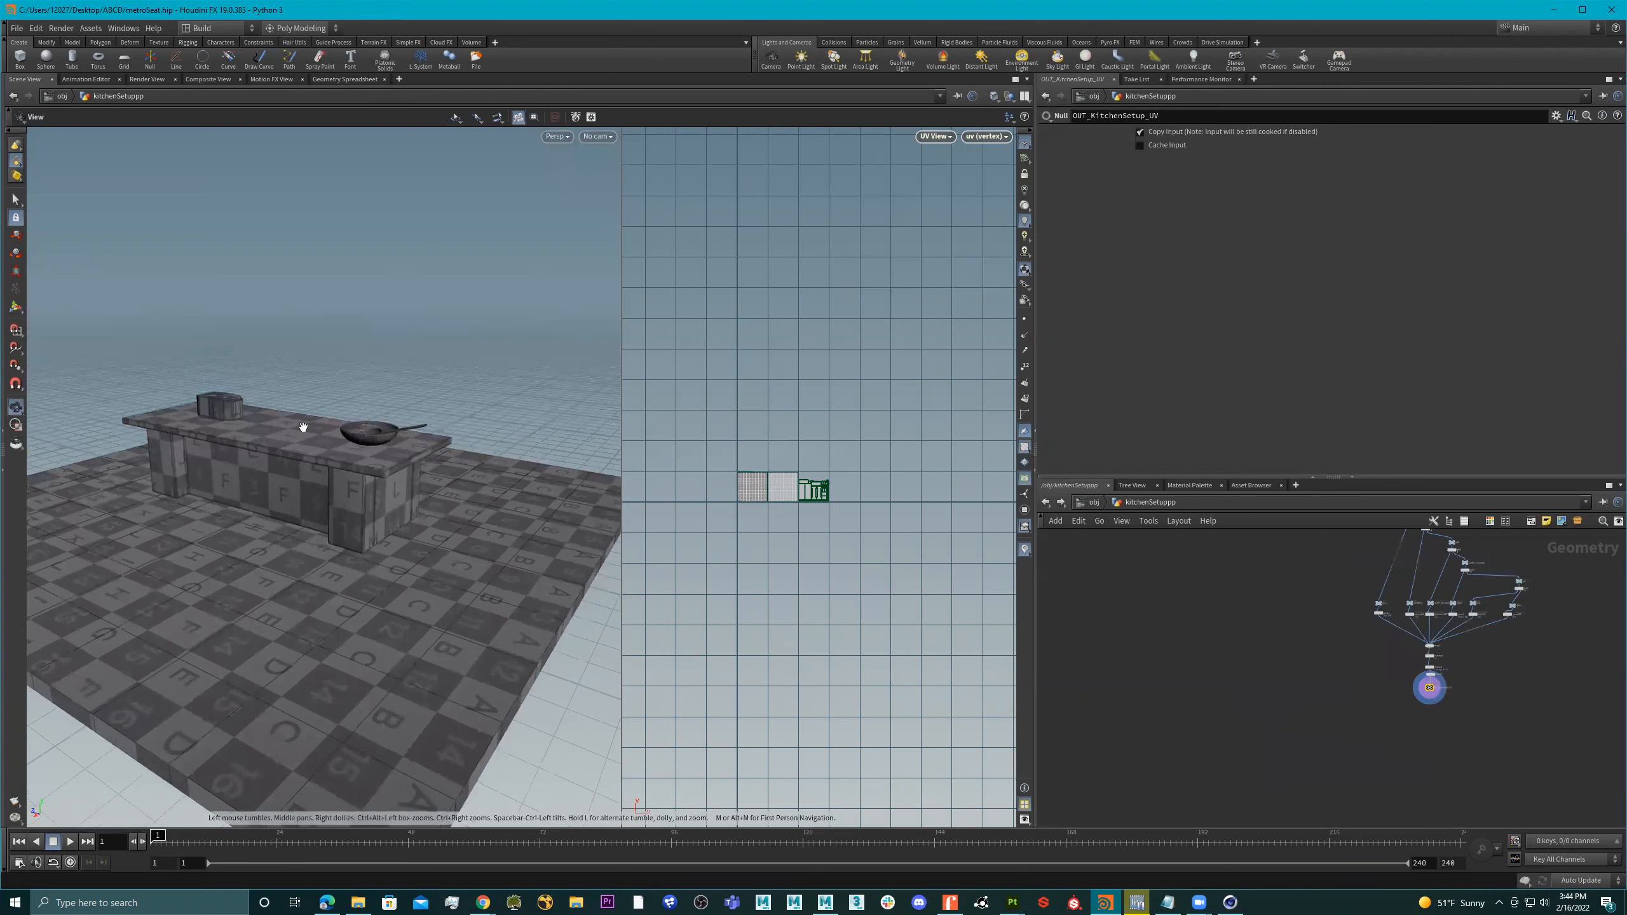
scroll(1479, 730, "up", 4)
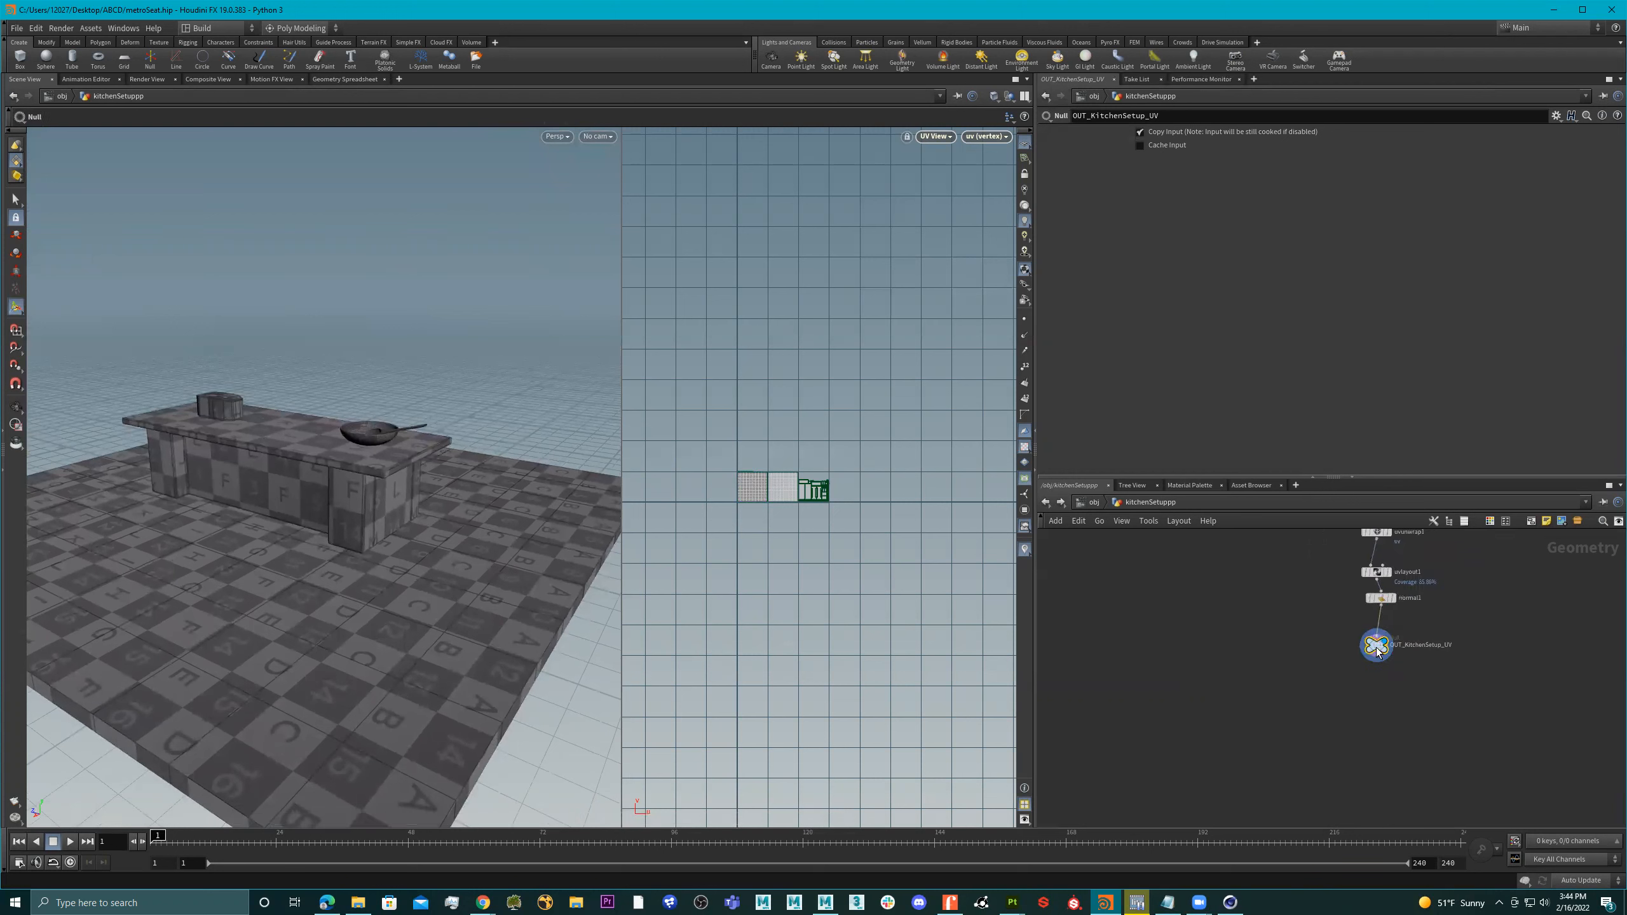
right_click(1375, 644)
mouse_move(1429, 762)
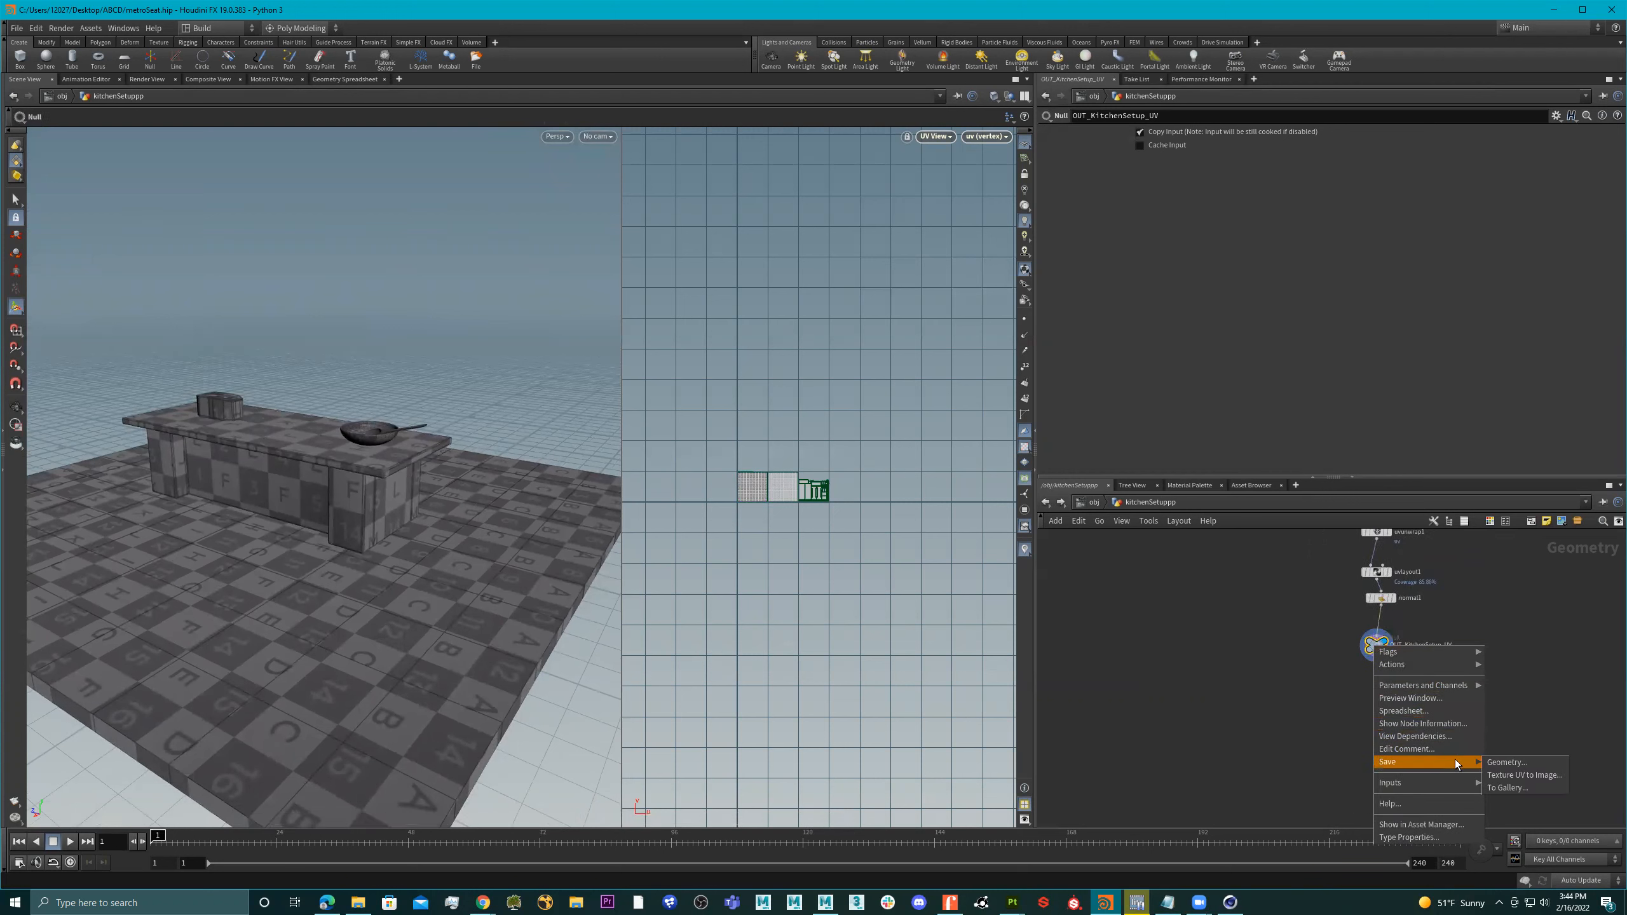
left_click(1506, 762)
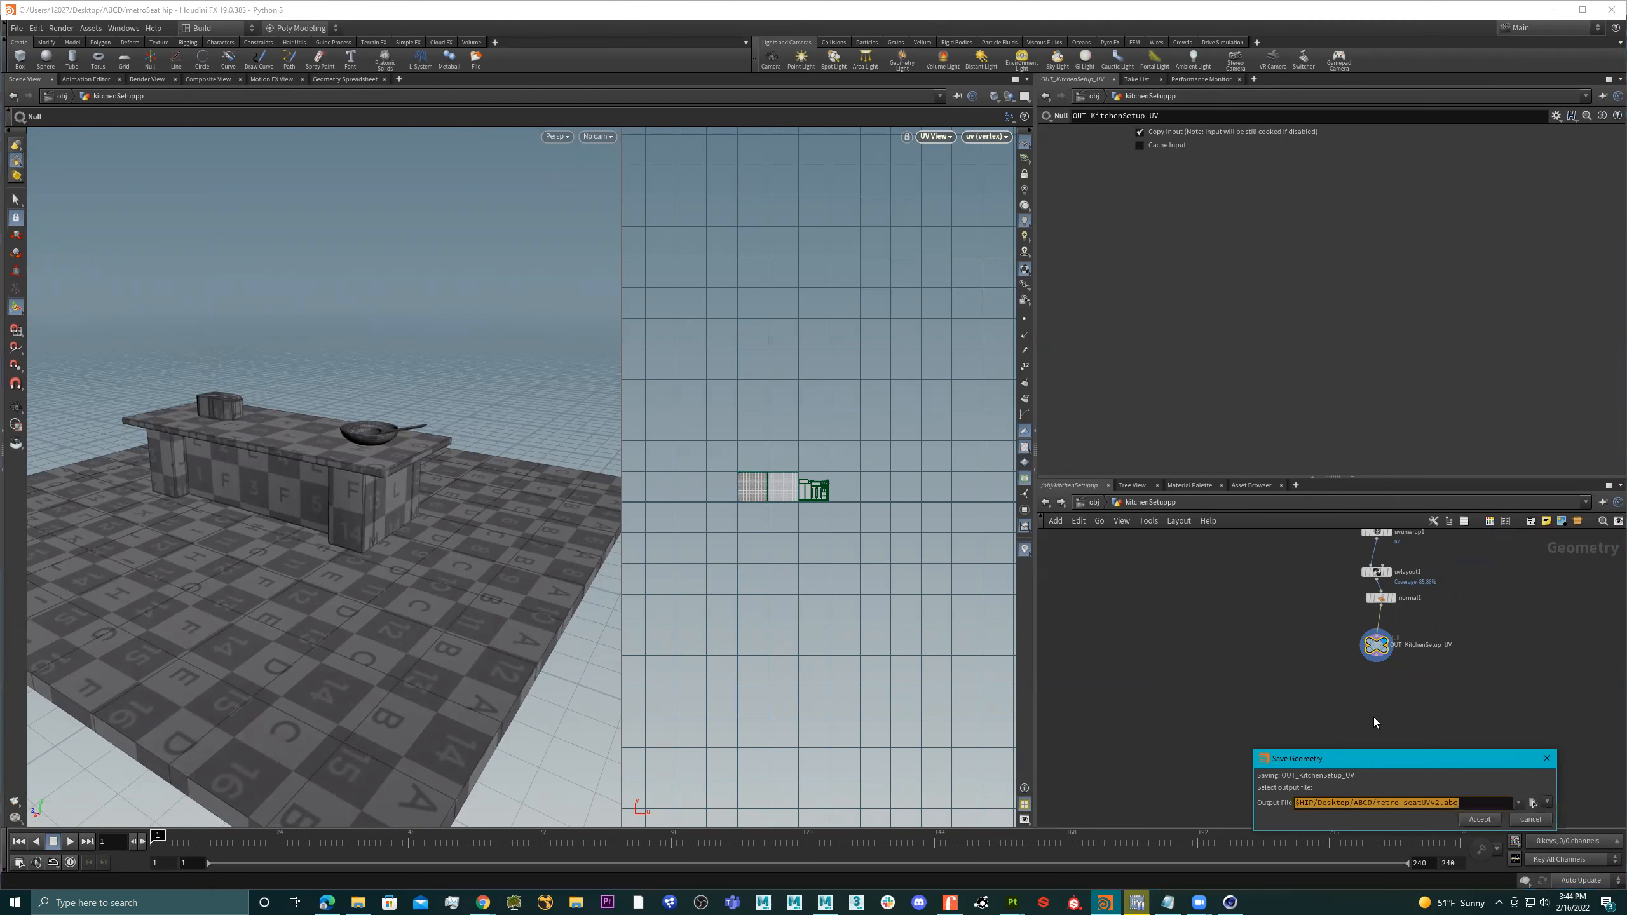
left_click(1440, 804)
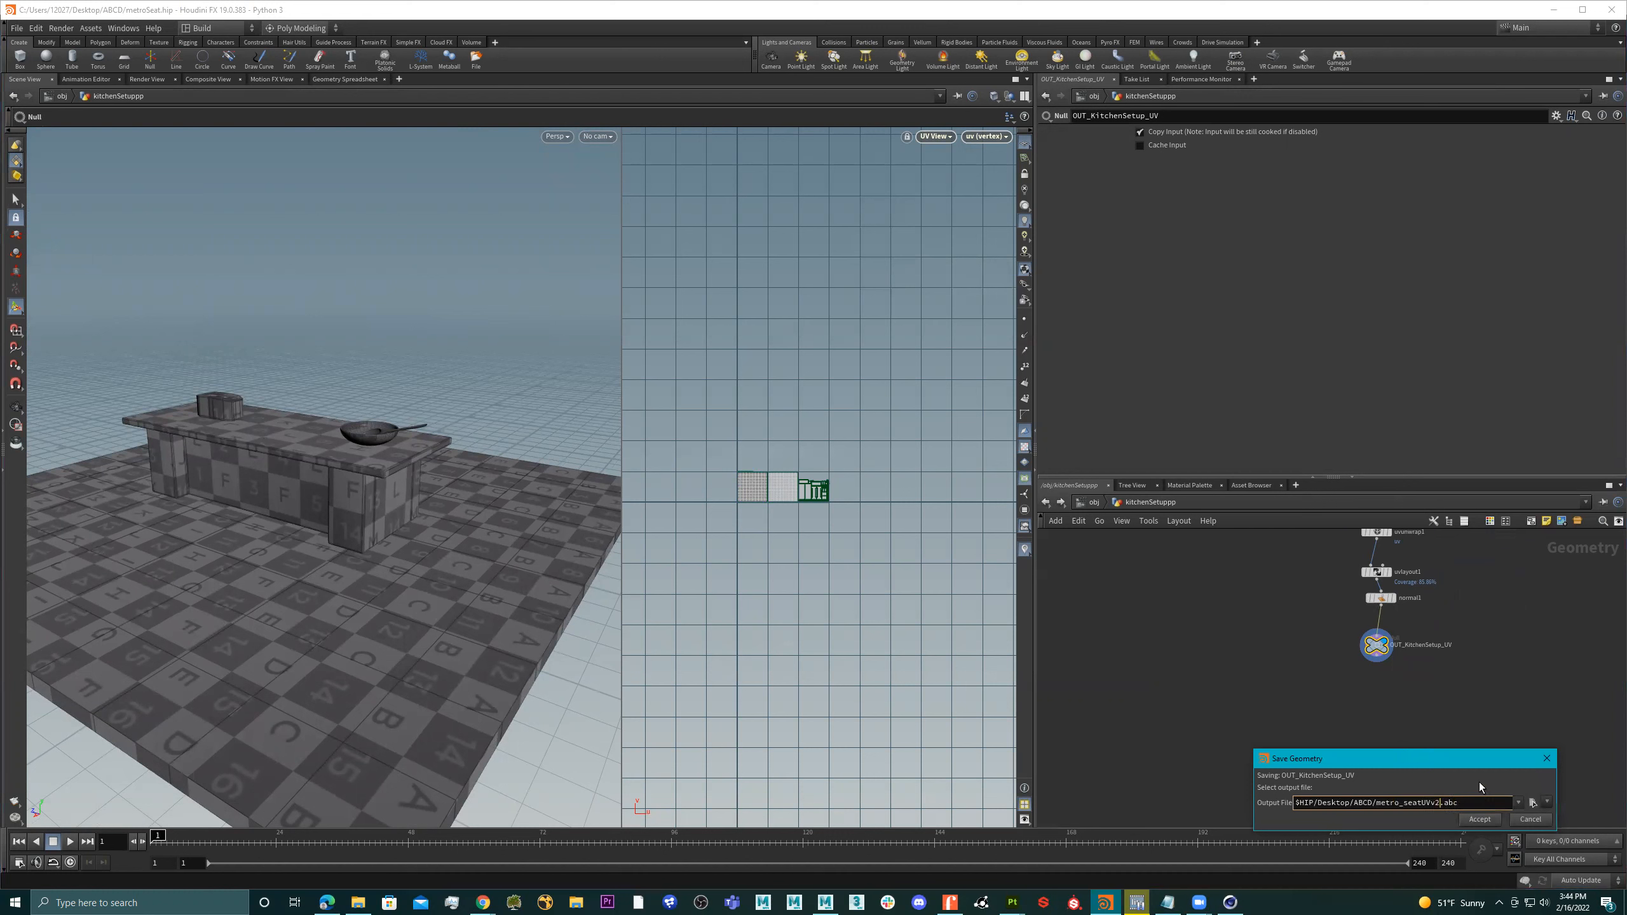
left_click(1532, 803)
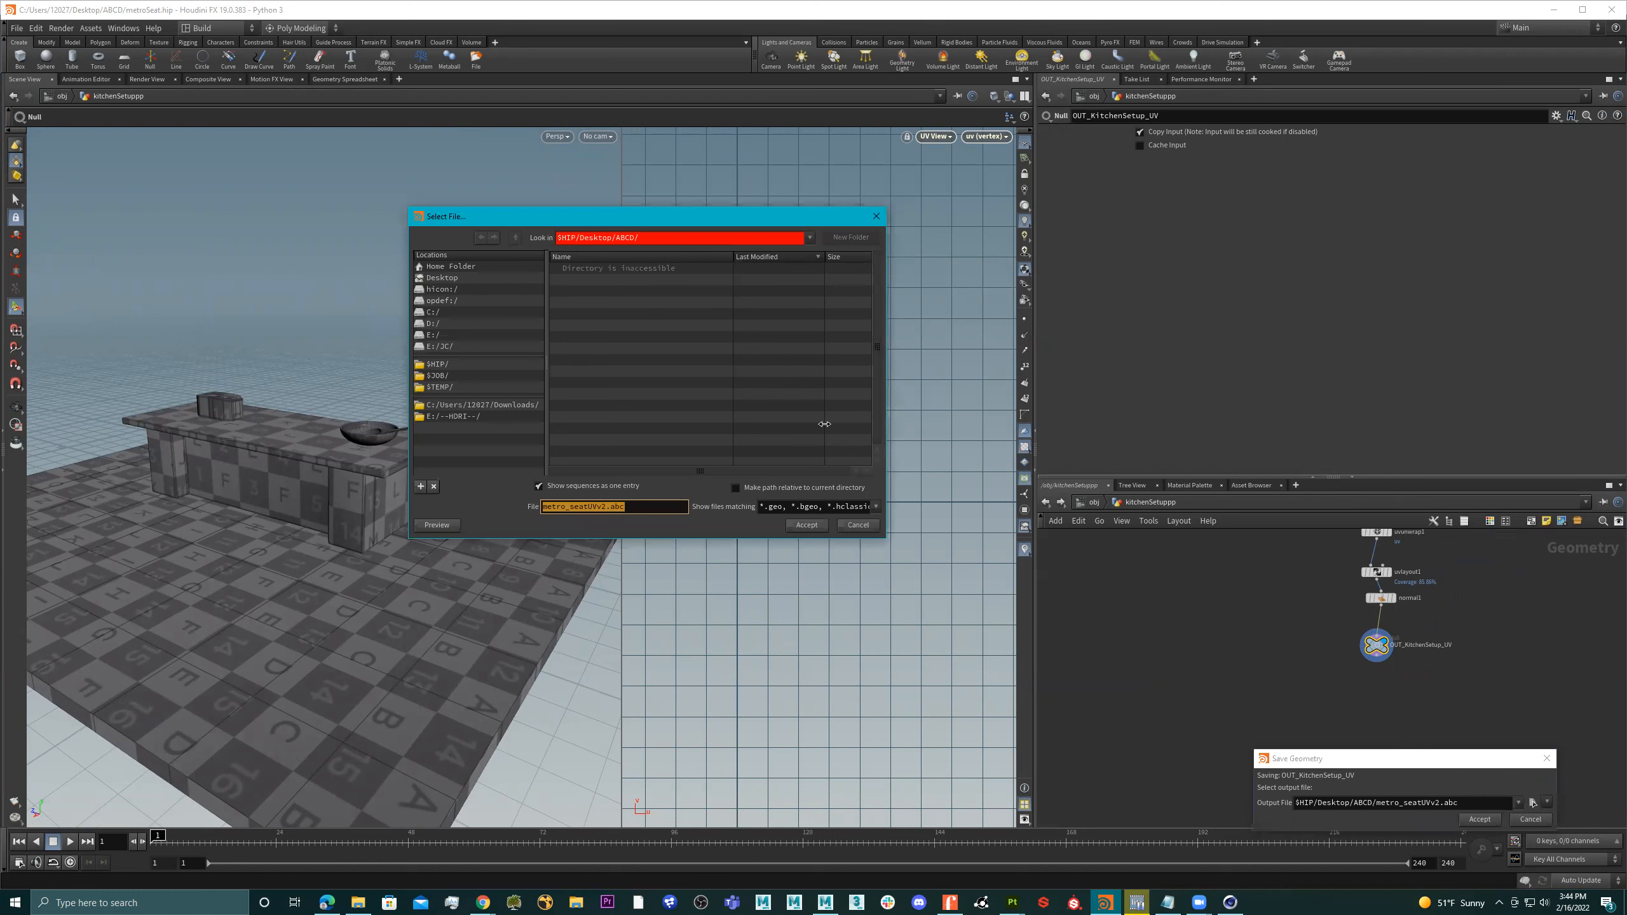
left_click(878, 215)
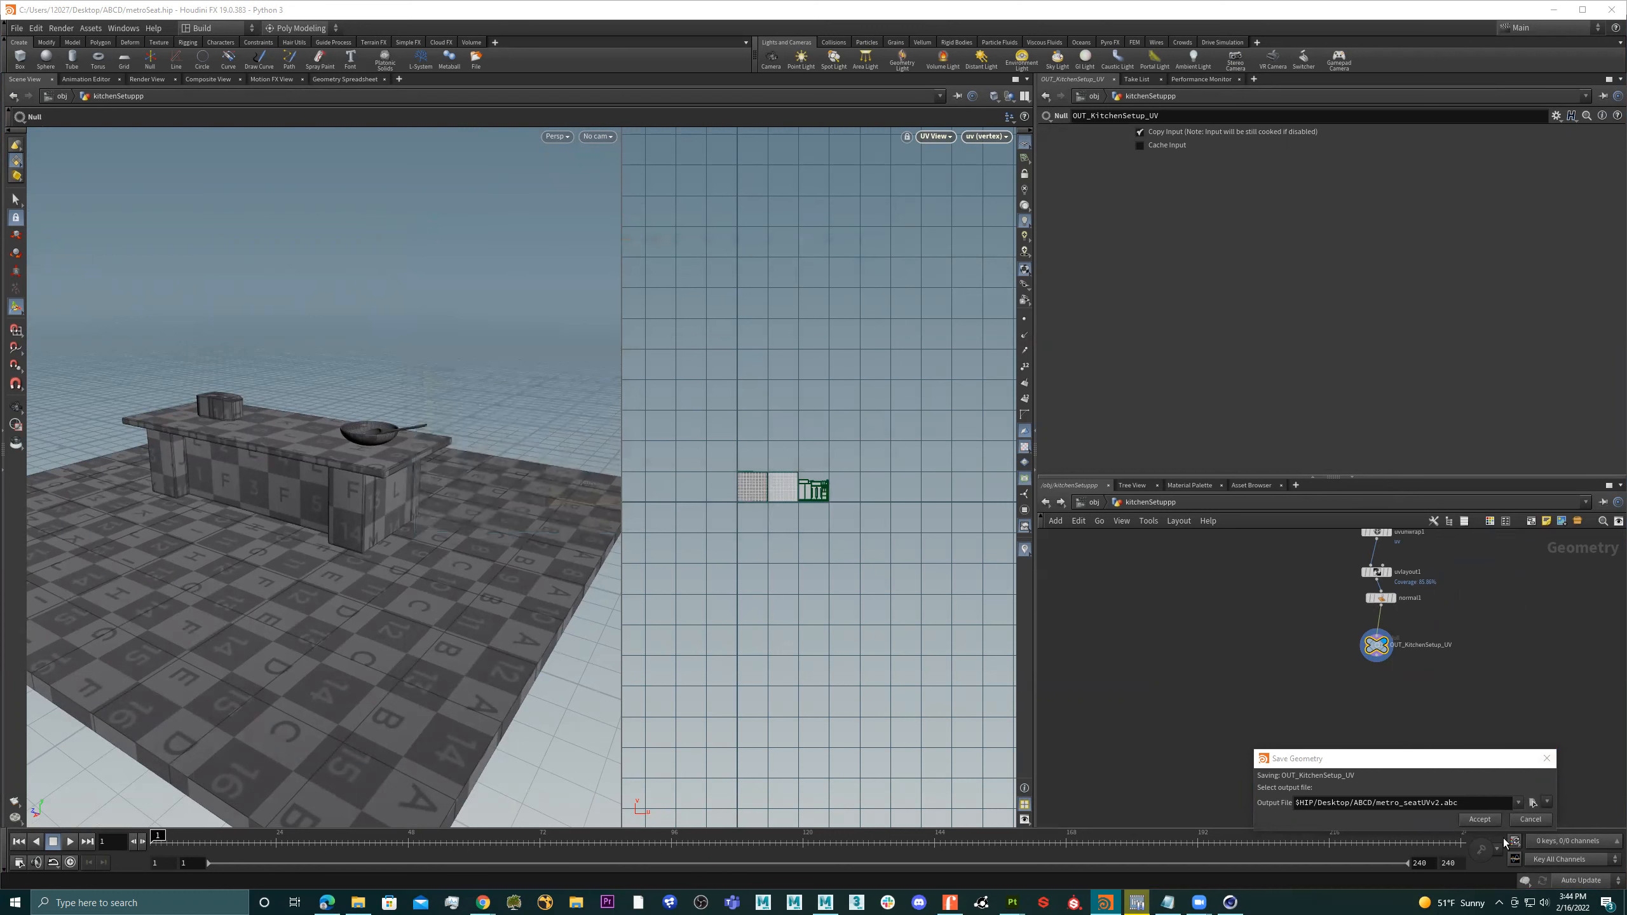
left_click_drag(1433, 762, 1440, 759)
left_click(1556, 756)
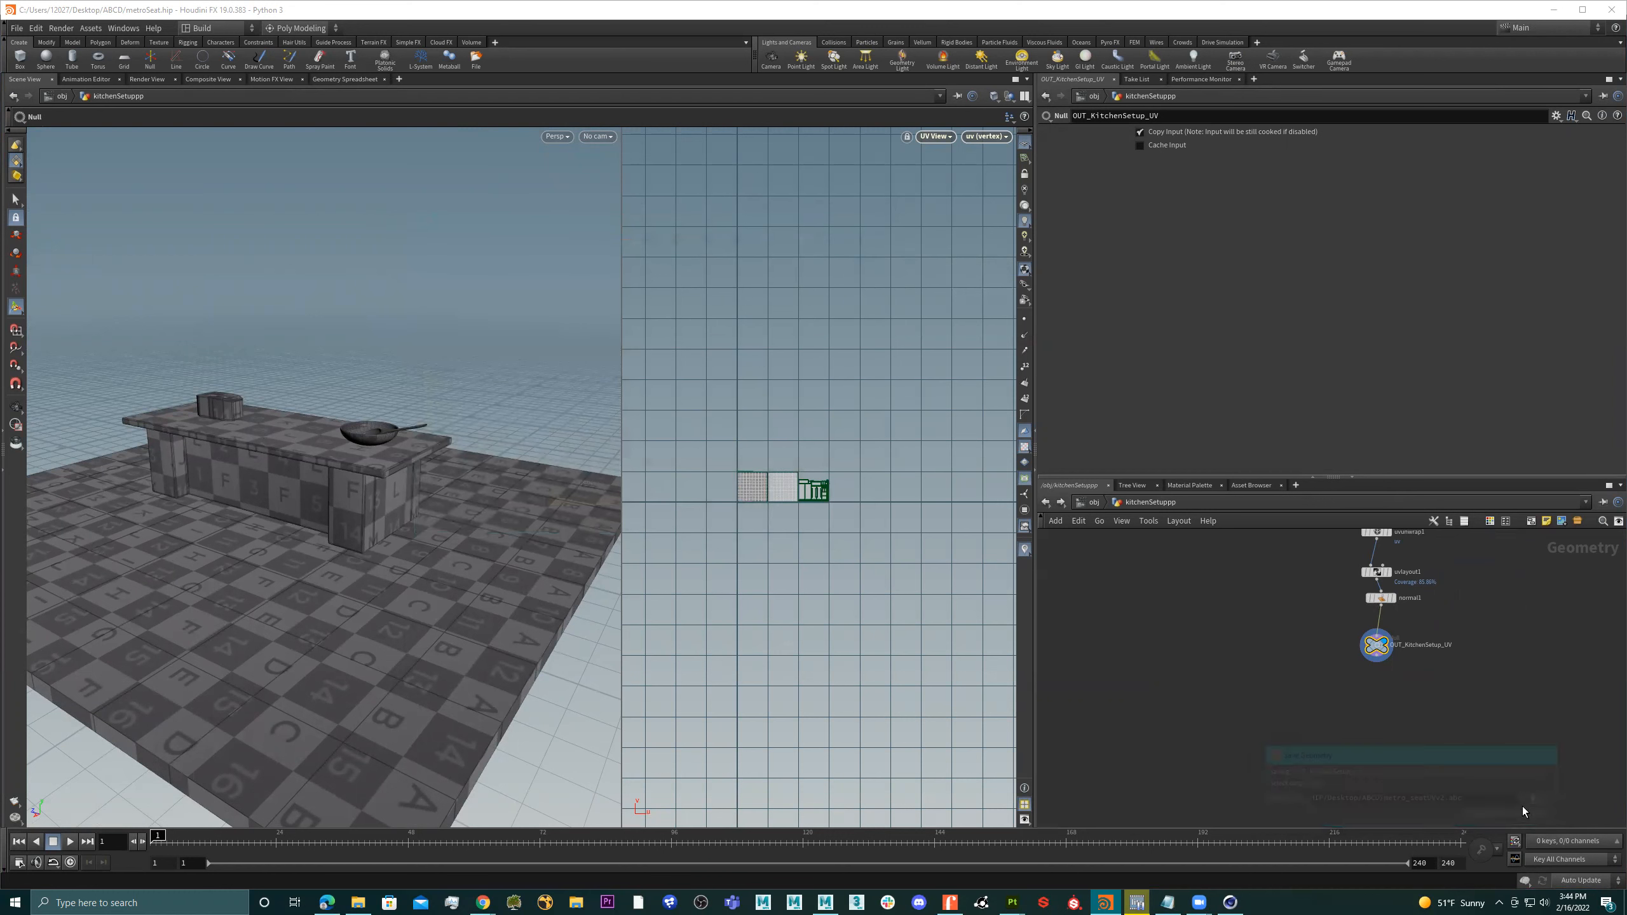
Start saving the OUT_KitchenSetup_UV null's geometry to a file and open the browser for its output file
right_click(1378, 643)
mouse_move(1422, 761)
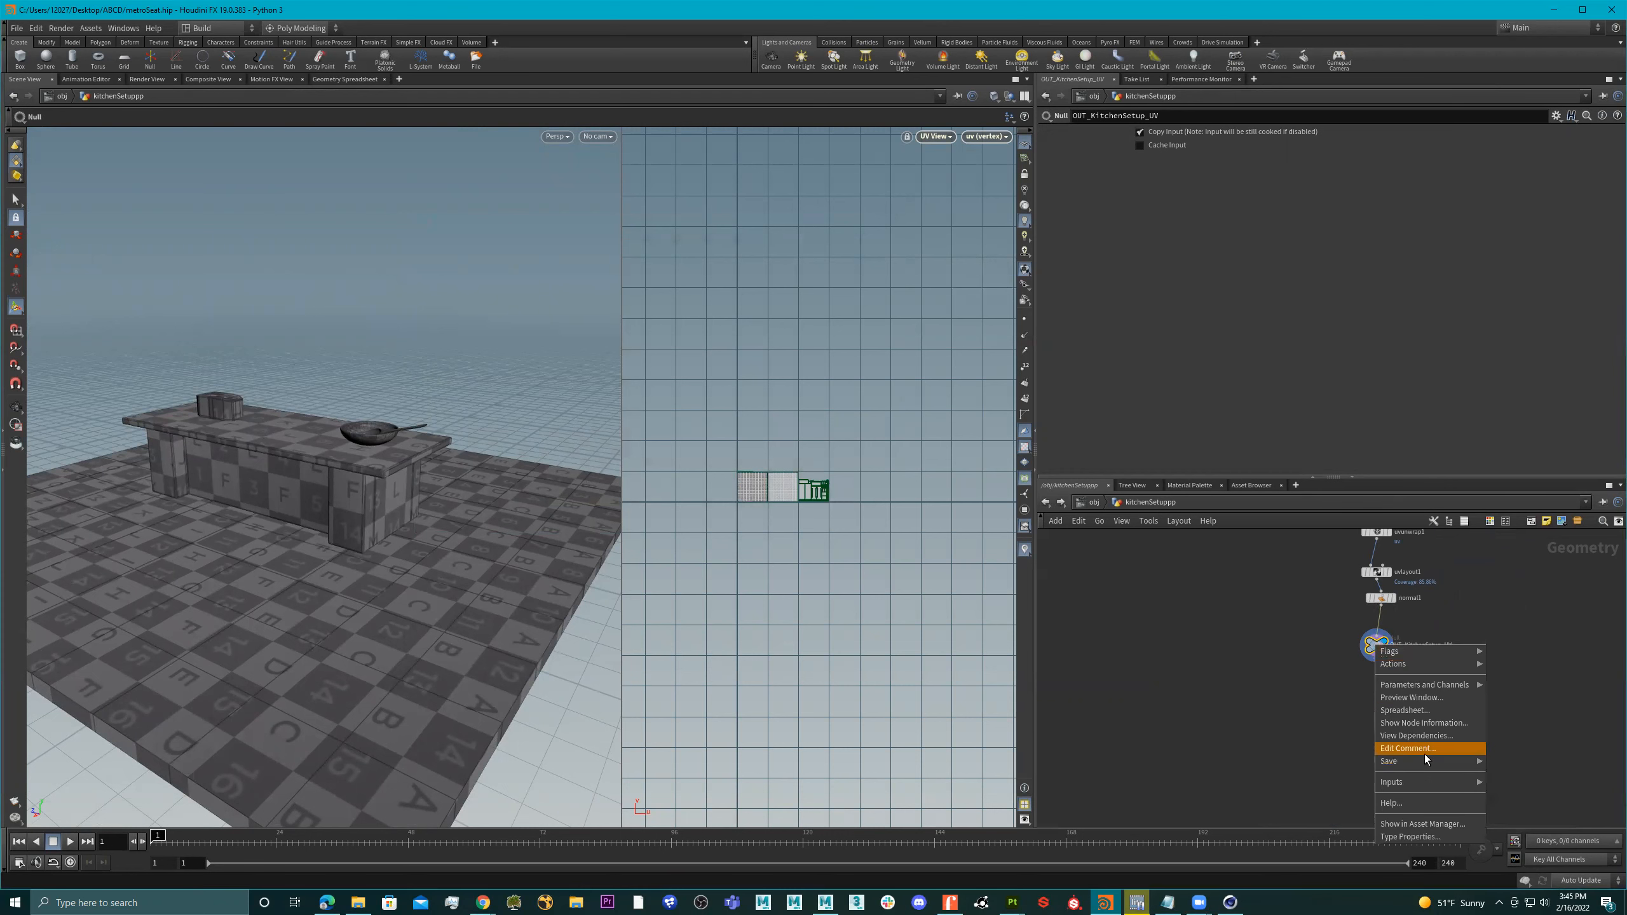
left_click(1524, 764)
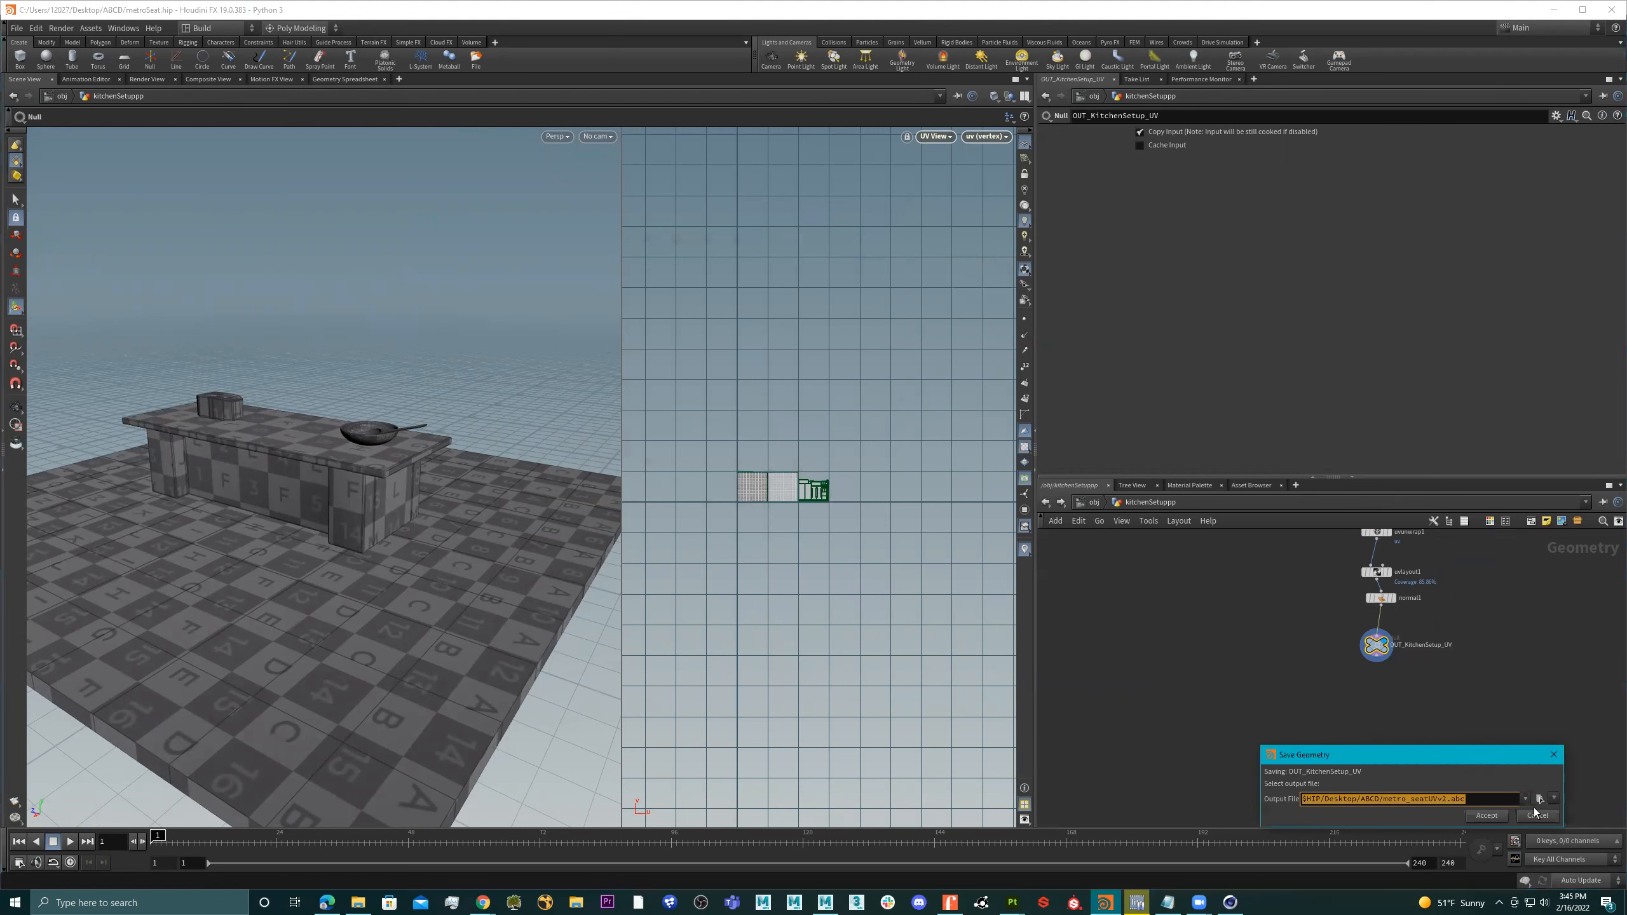
left_click(1540, 798)
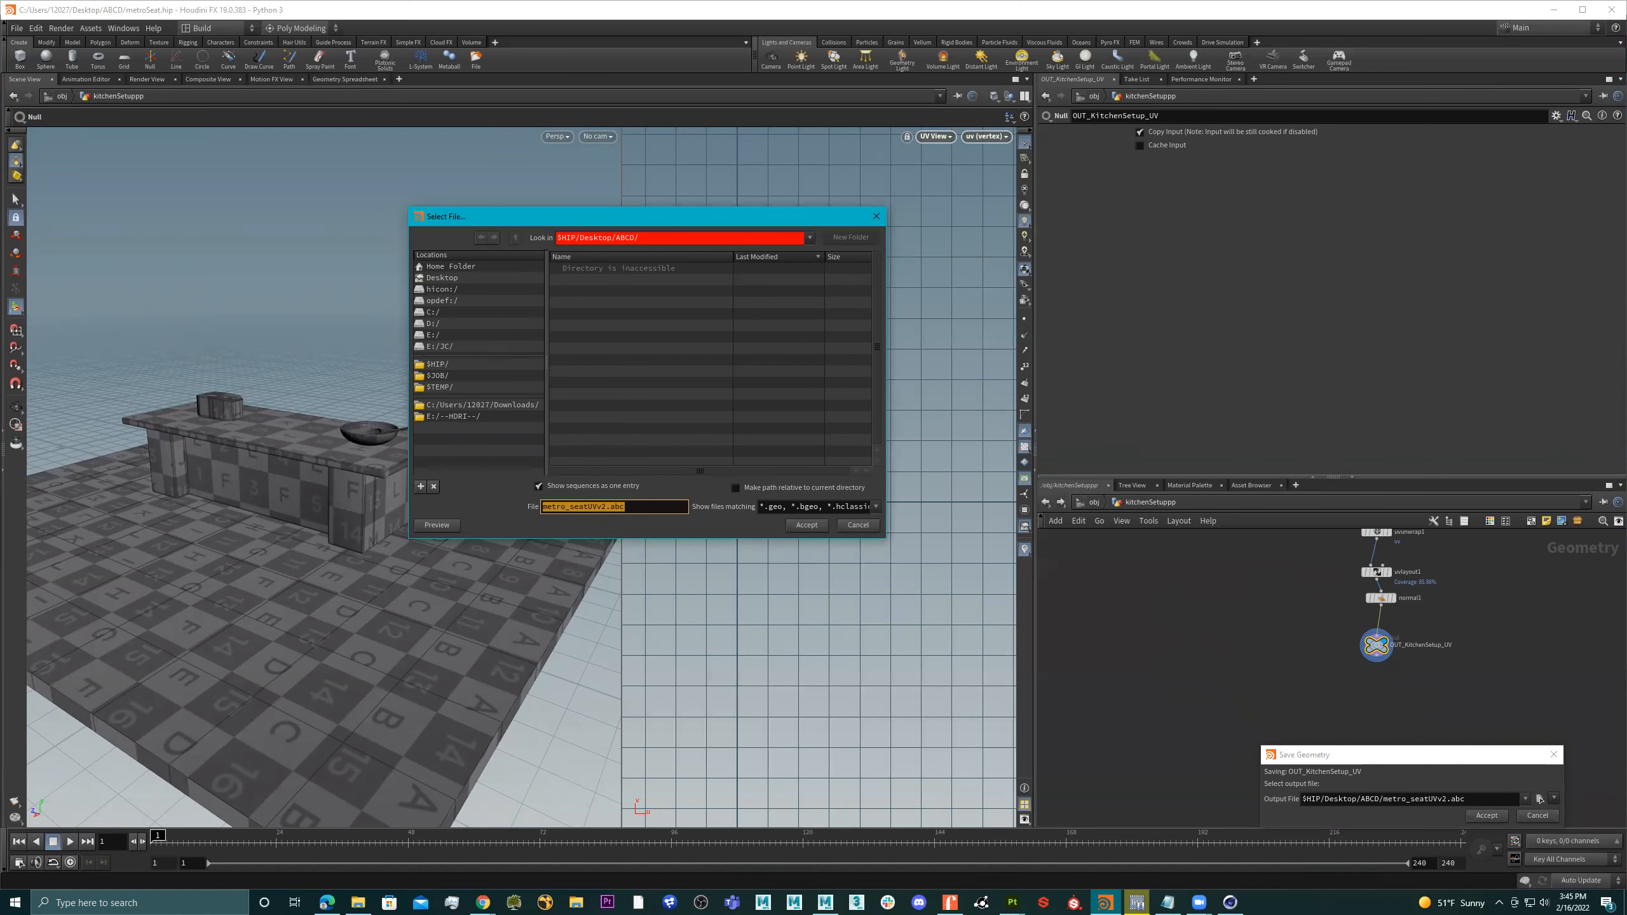
left_click_drag(756, 207, 755, 100)
Replace the output file name with kitchenUV.abc and accept it for the geometry save
left_click(639, 507)
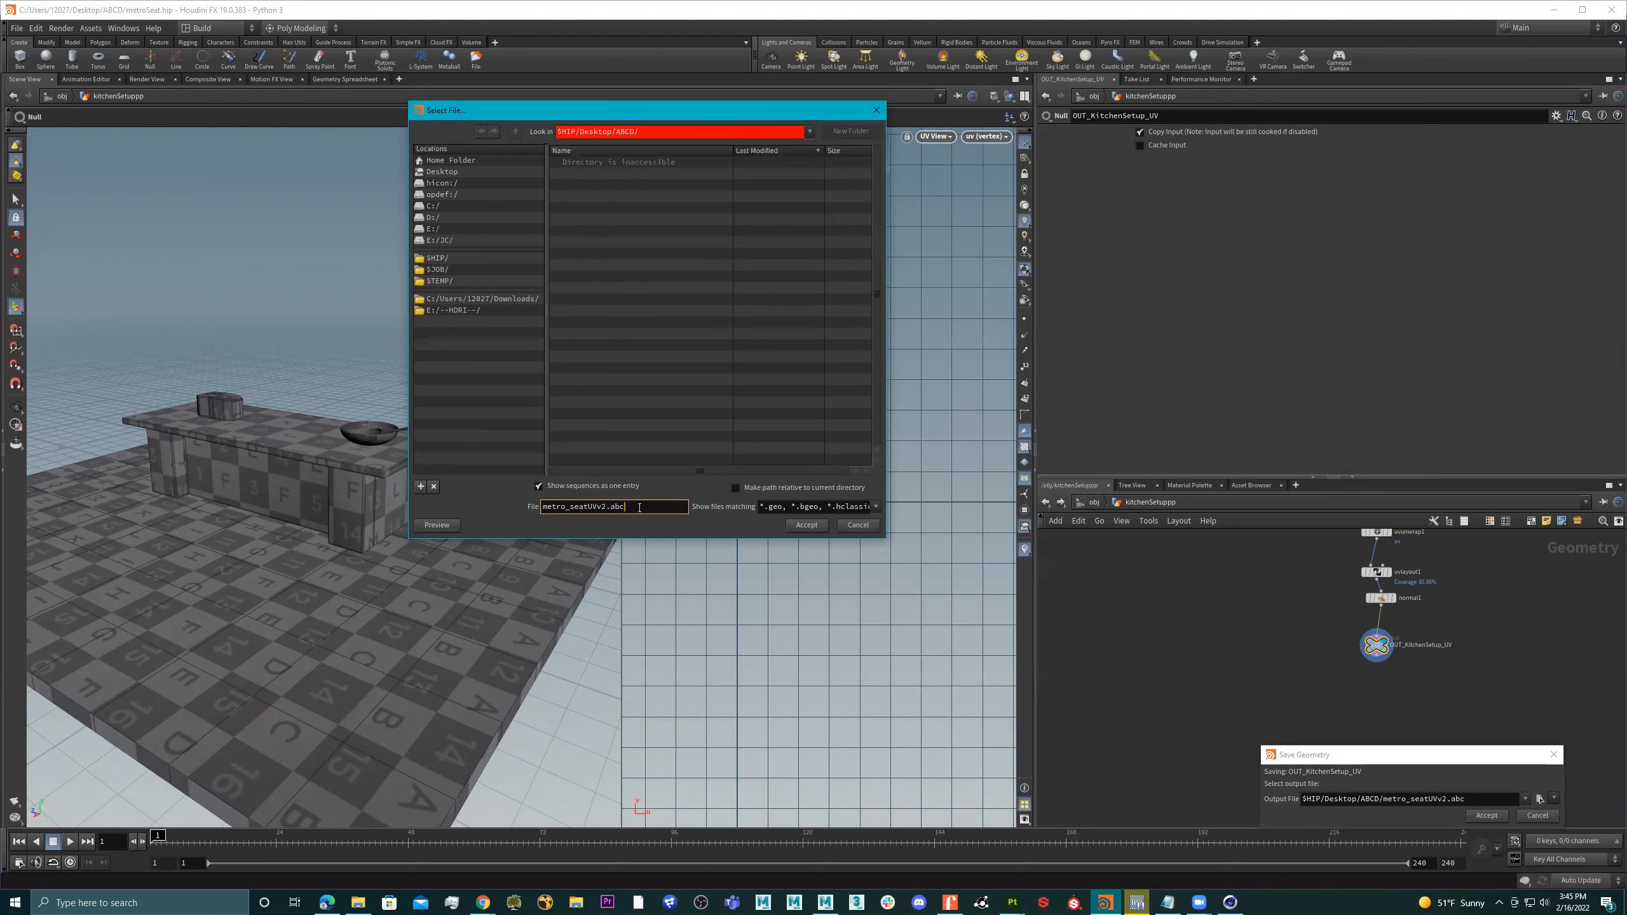
key("BackSpace")
key("BackSpace")
key("BackSpace")
key("BackSpace")
key("BackSpace")
key("BackSpace")
key("BackSpace")
key("BackSpace")
key("BackSpace")
key("BackSpace")
key("BackSpace")
key("BackSpace")
key("BackSpace")
key("BackSpace")
key("BackSpace")
key("BackSpace")
key("BackSpace")
key("BackSpace")
type("kitchenUV.ab")
key("Return")
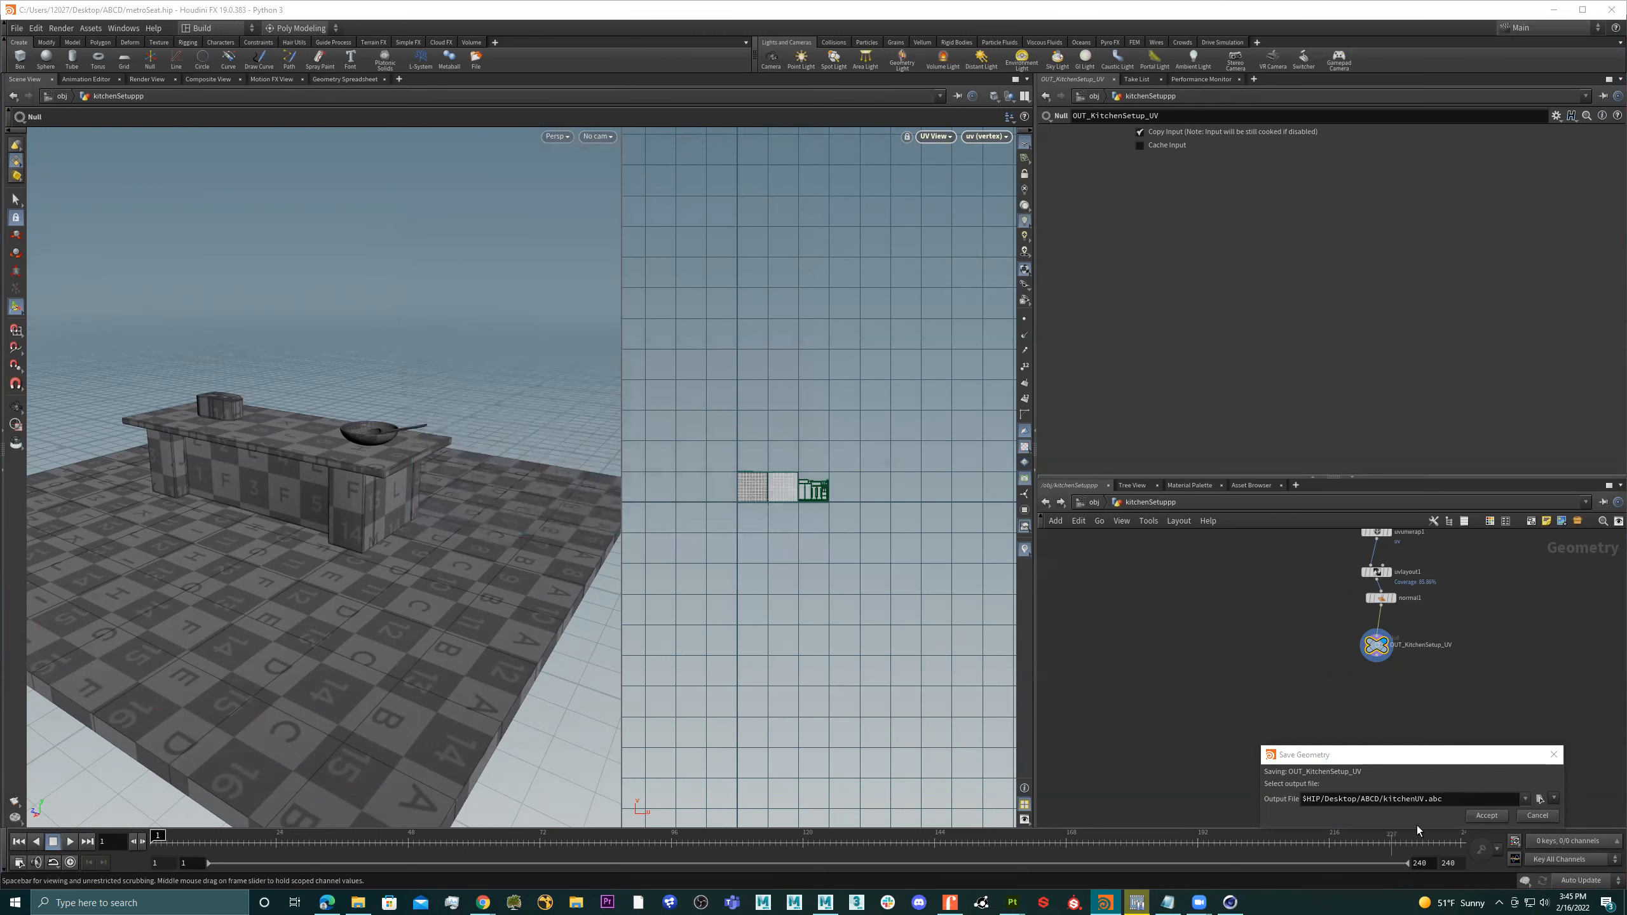
Try to save the OUT_KitchenSetup_UV geometry as kitchenUV.abc in $HIP/Desktop/ABCD/
left_click(1484, 817)
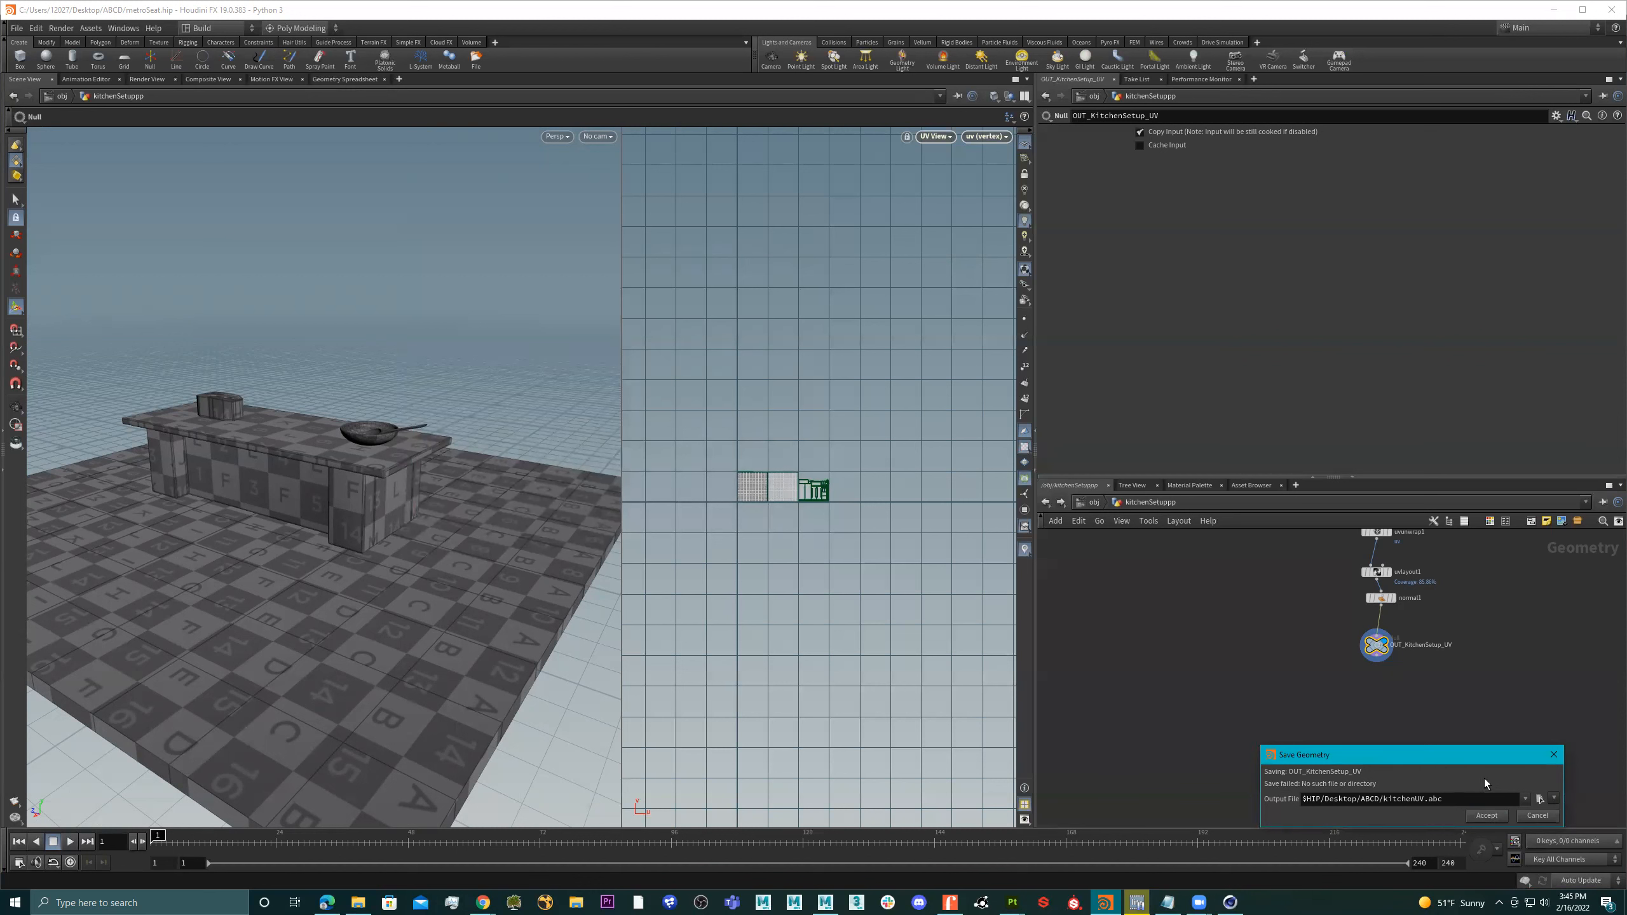
left_click(1539, 799)
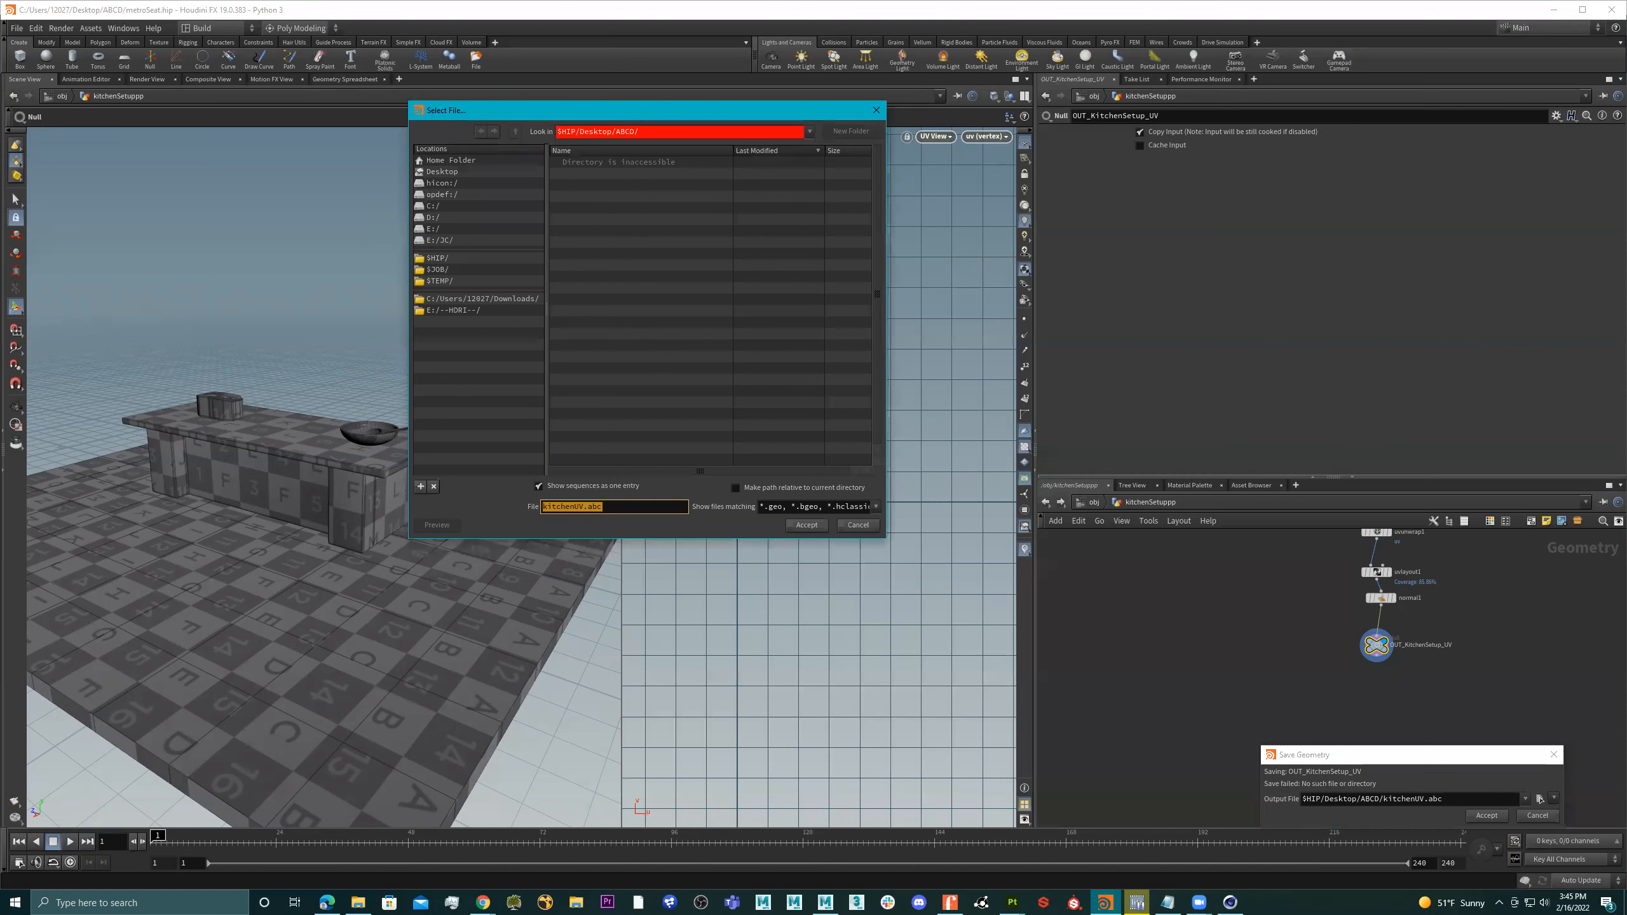
key("Escape")
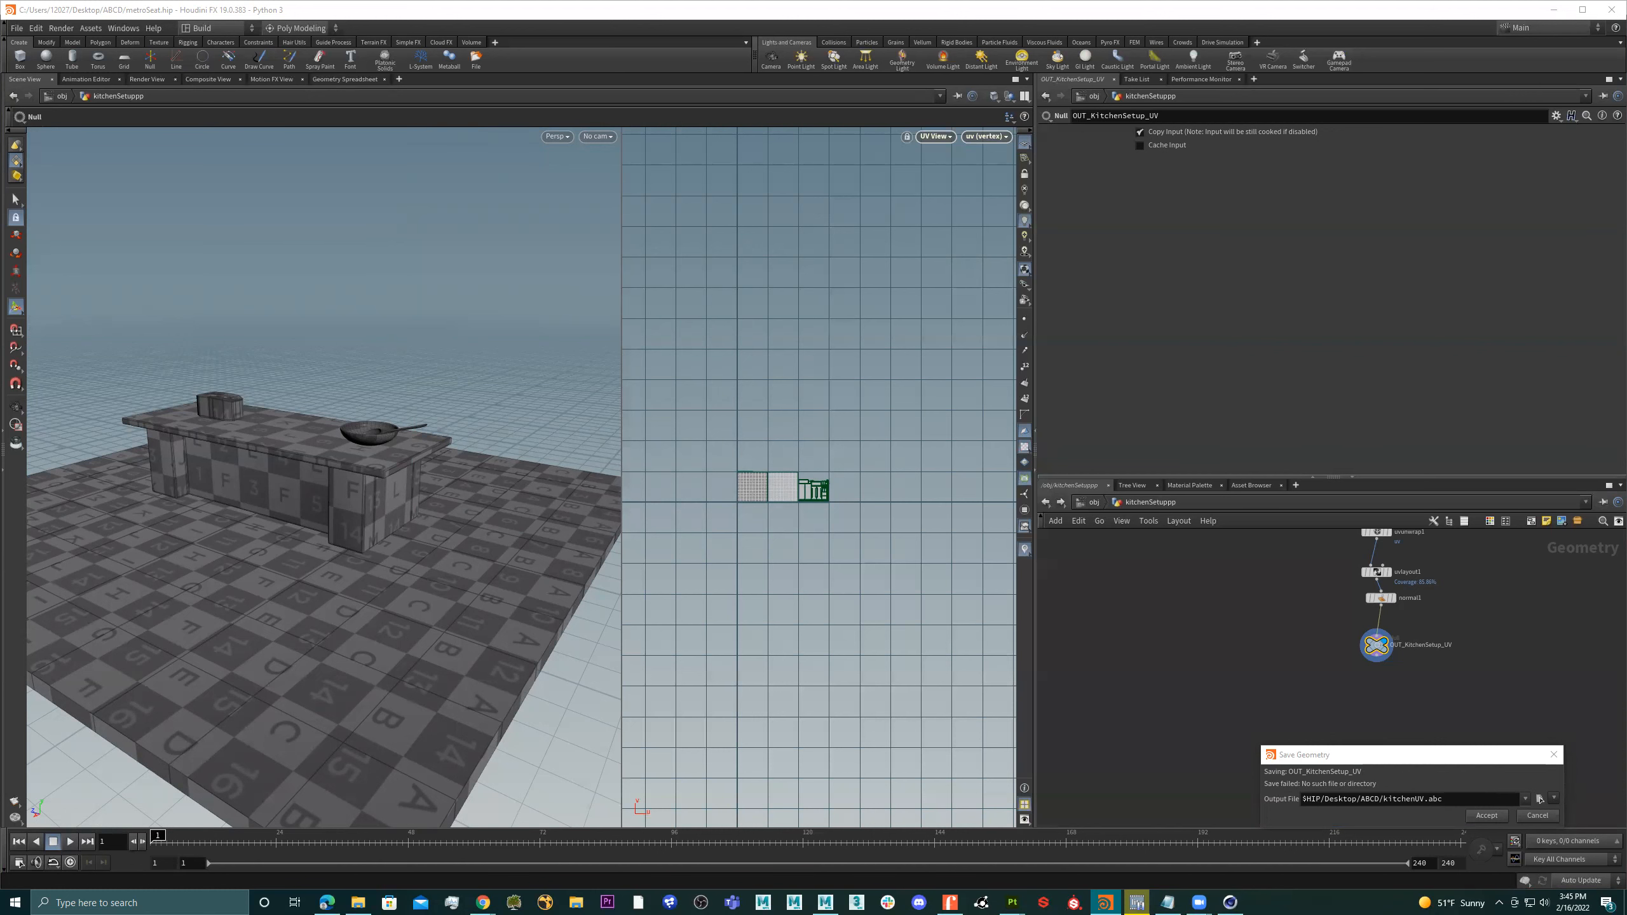
Set the output file's folder to $JOB/Desktop/ABCD/ and save the geometry there as kitchenUV.abc
left_click(1540, 798)
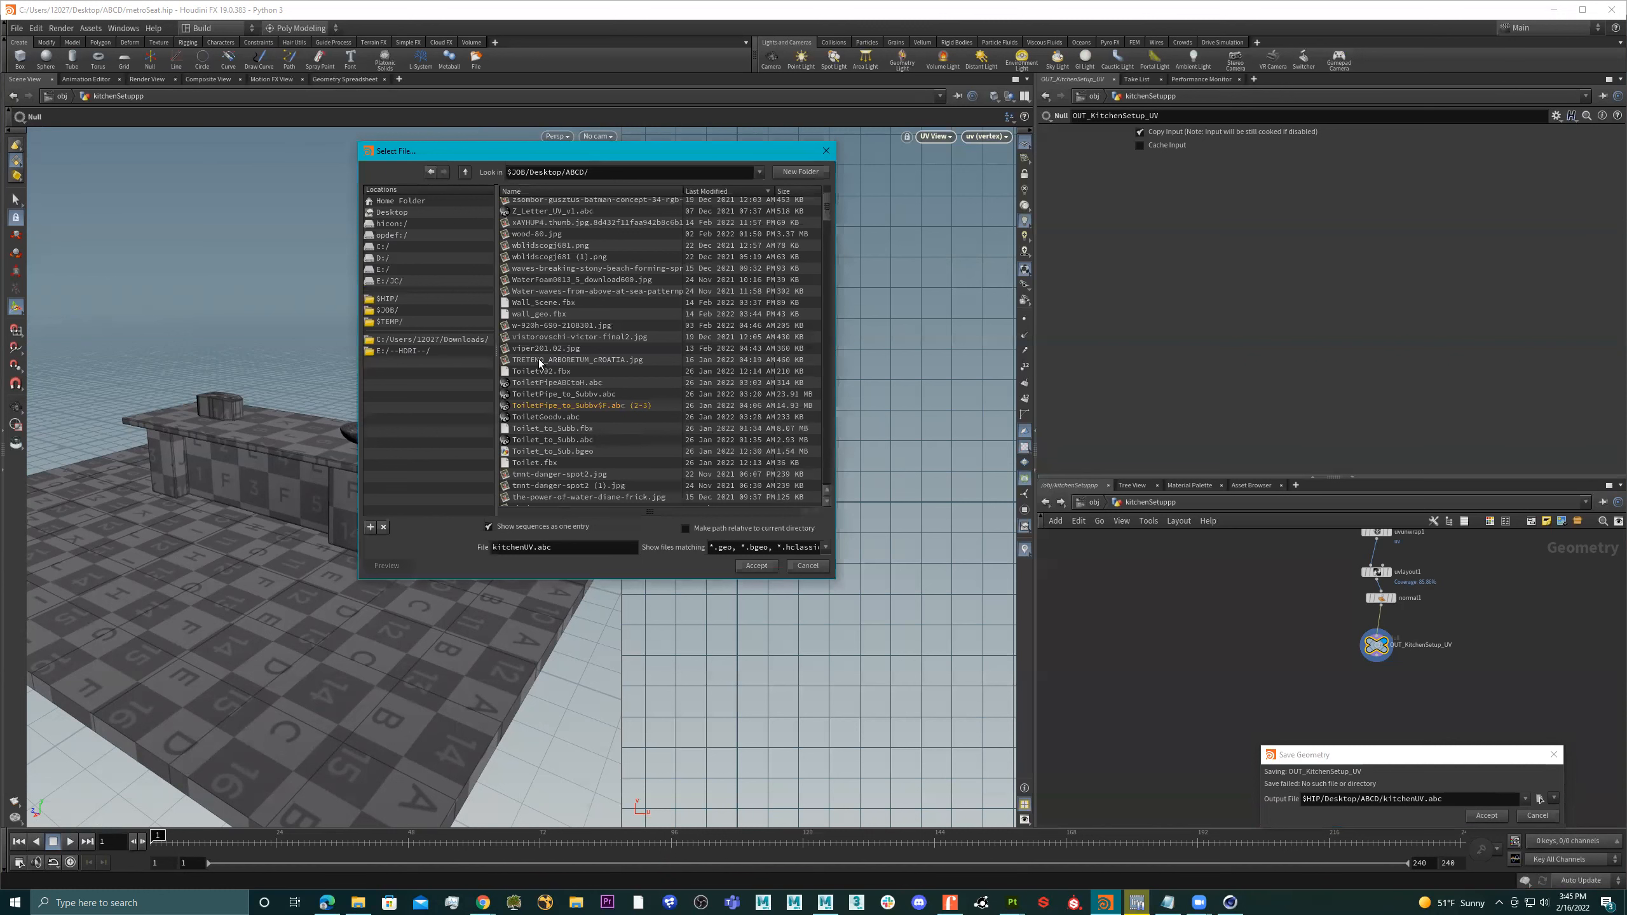
left_click(756, 564)
left_click(1495, 818)
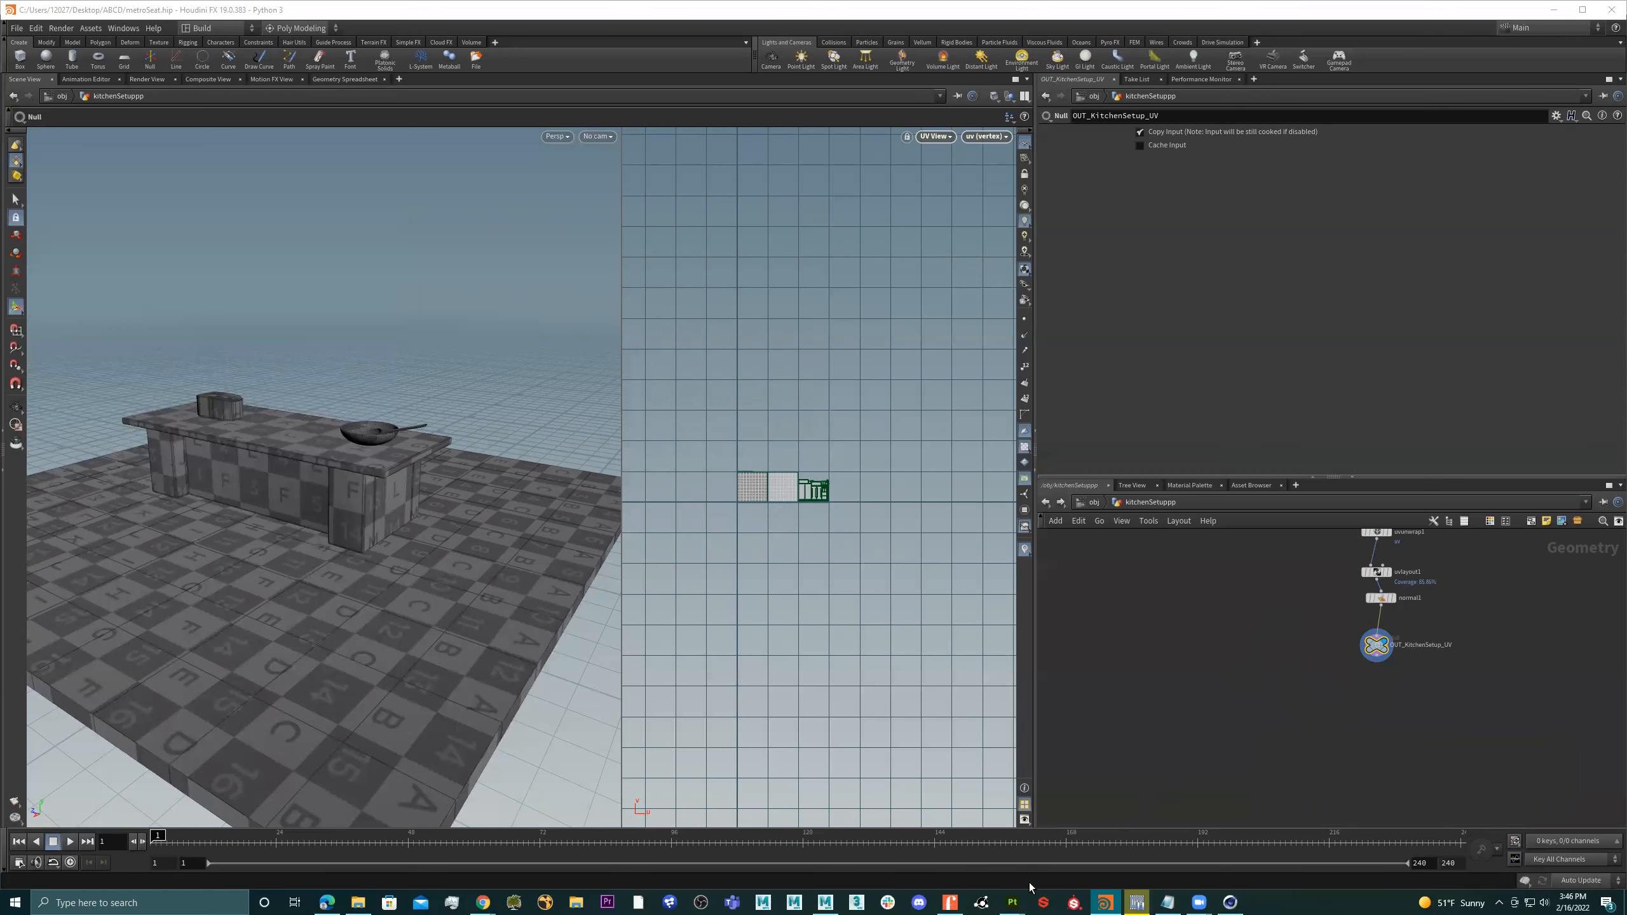
Switch to the empty Adobe Substance 3D Painter window and create a new UV Tile project from kitchenUV.abc, discarding the open project's changes
mouse_move(1015, 901)
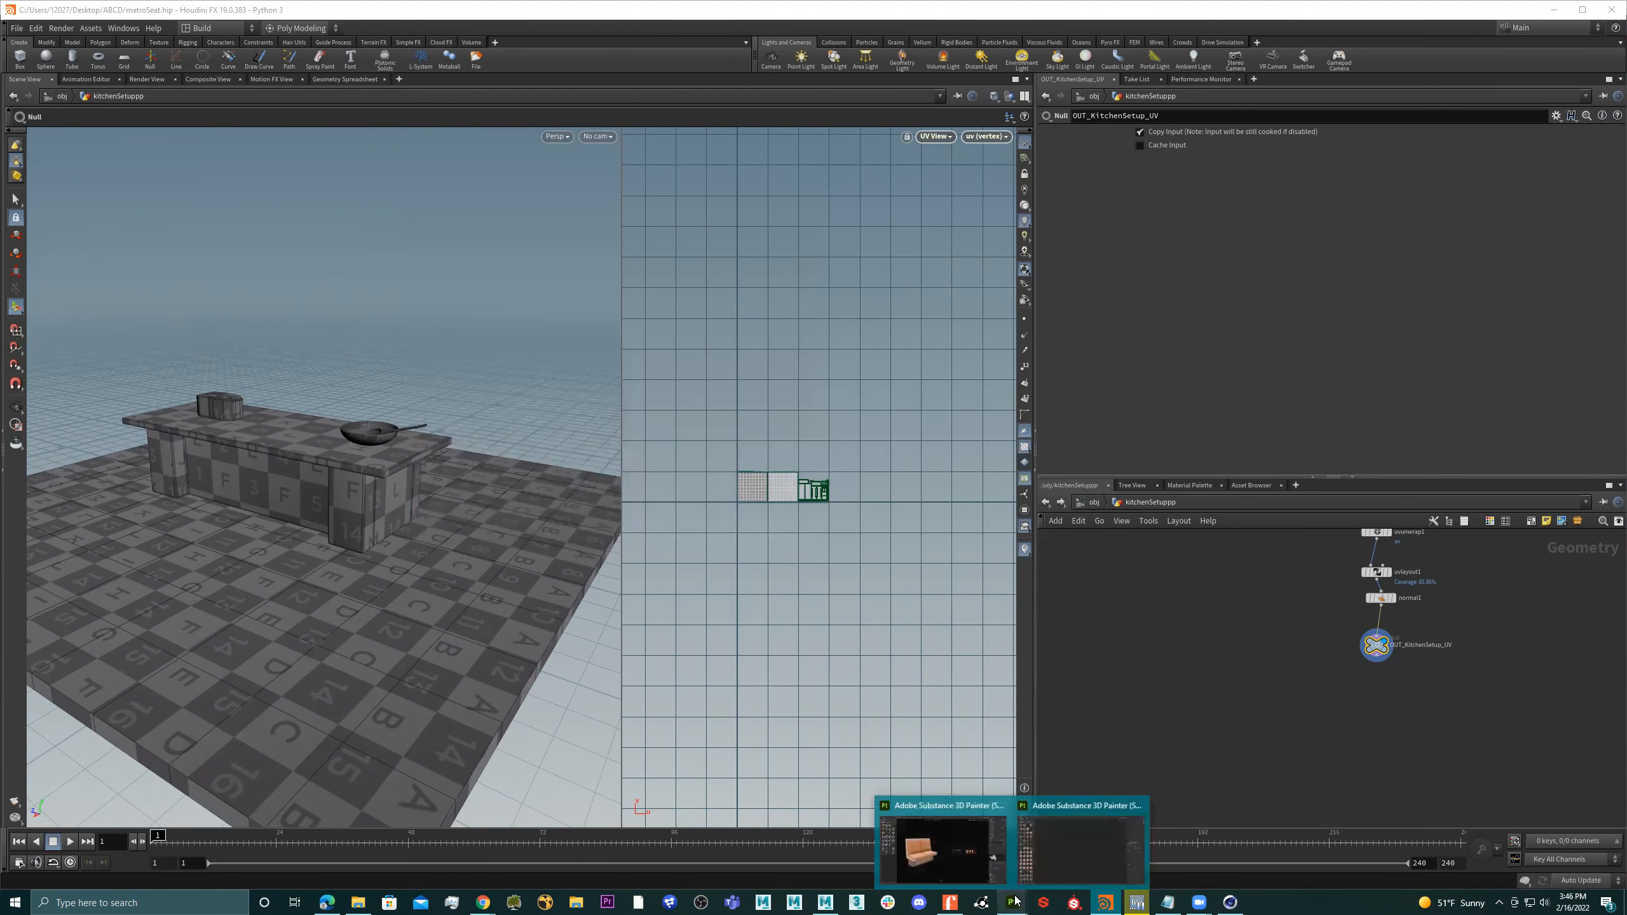
left_click(1044, 852)
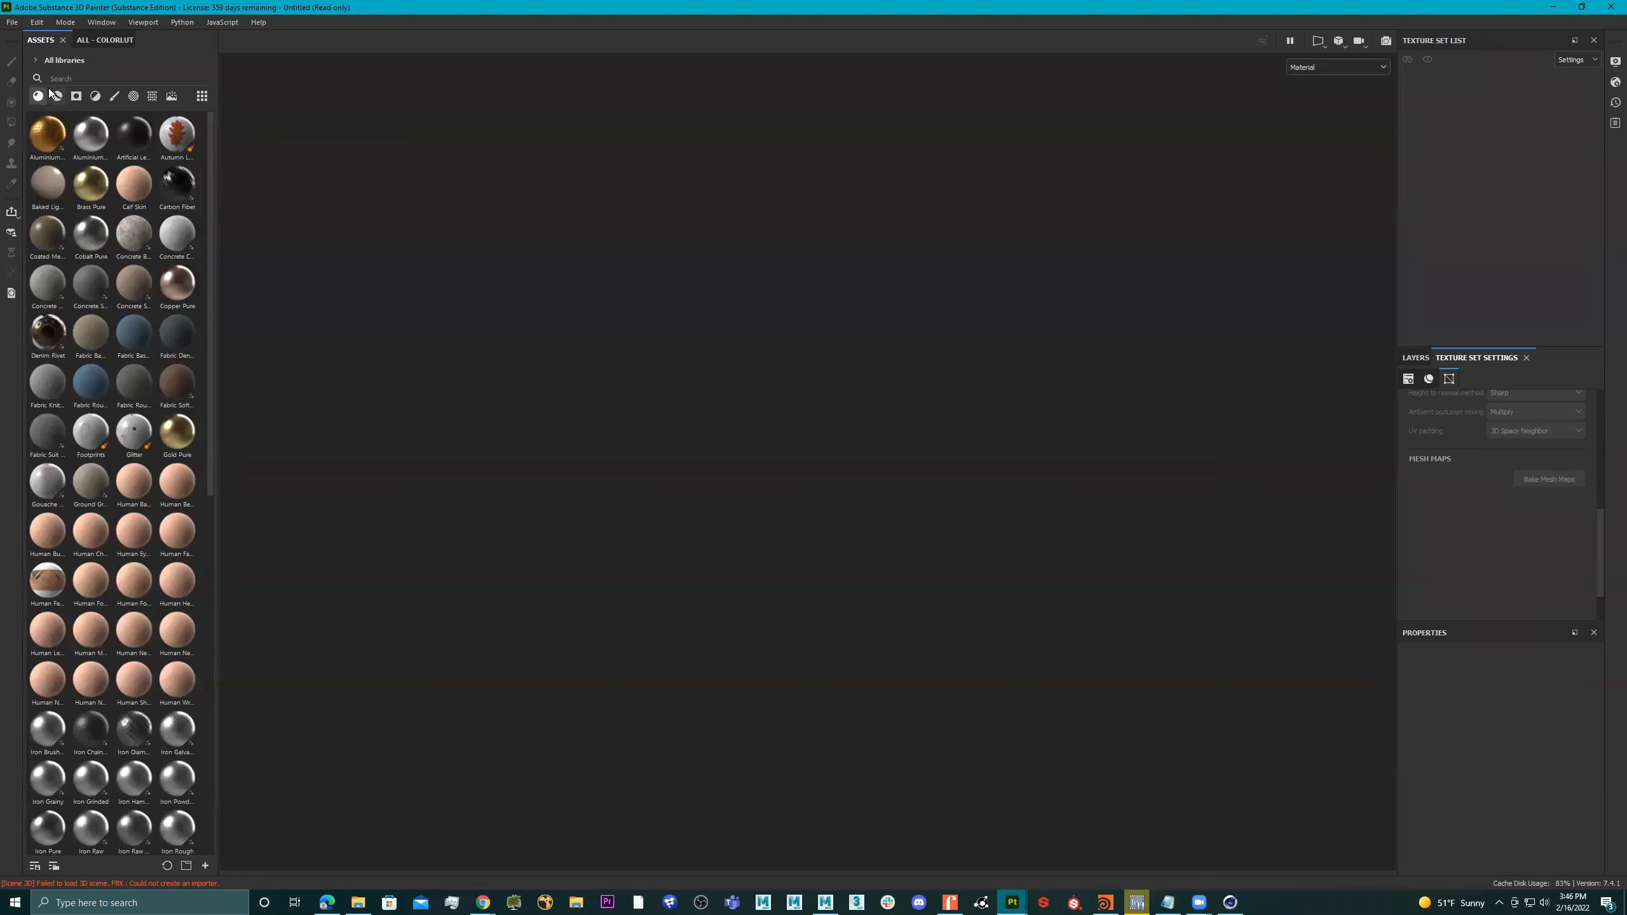
left_click(13, 22)
left_click(36, 38)
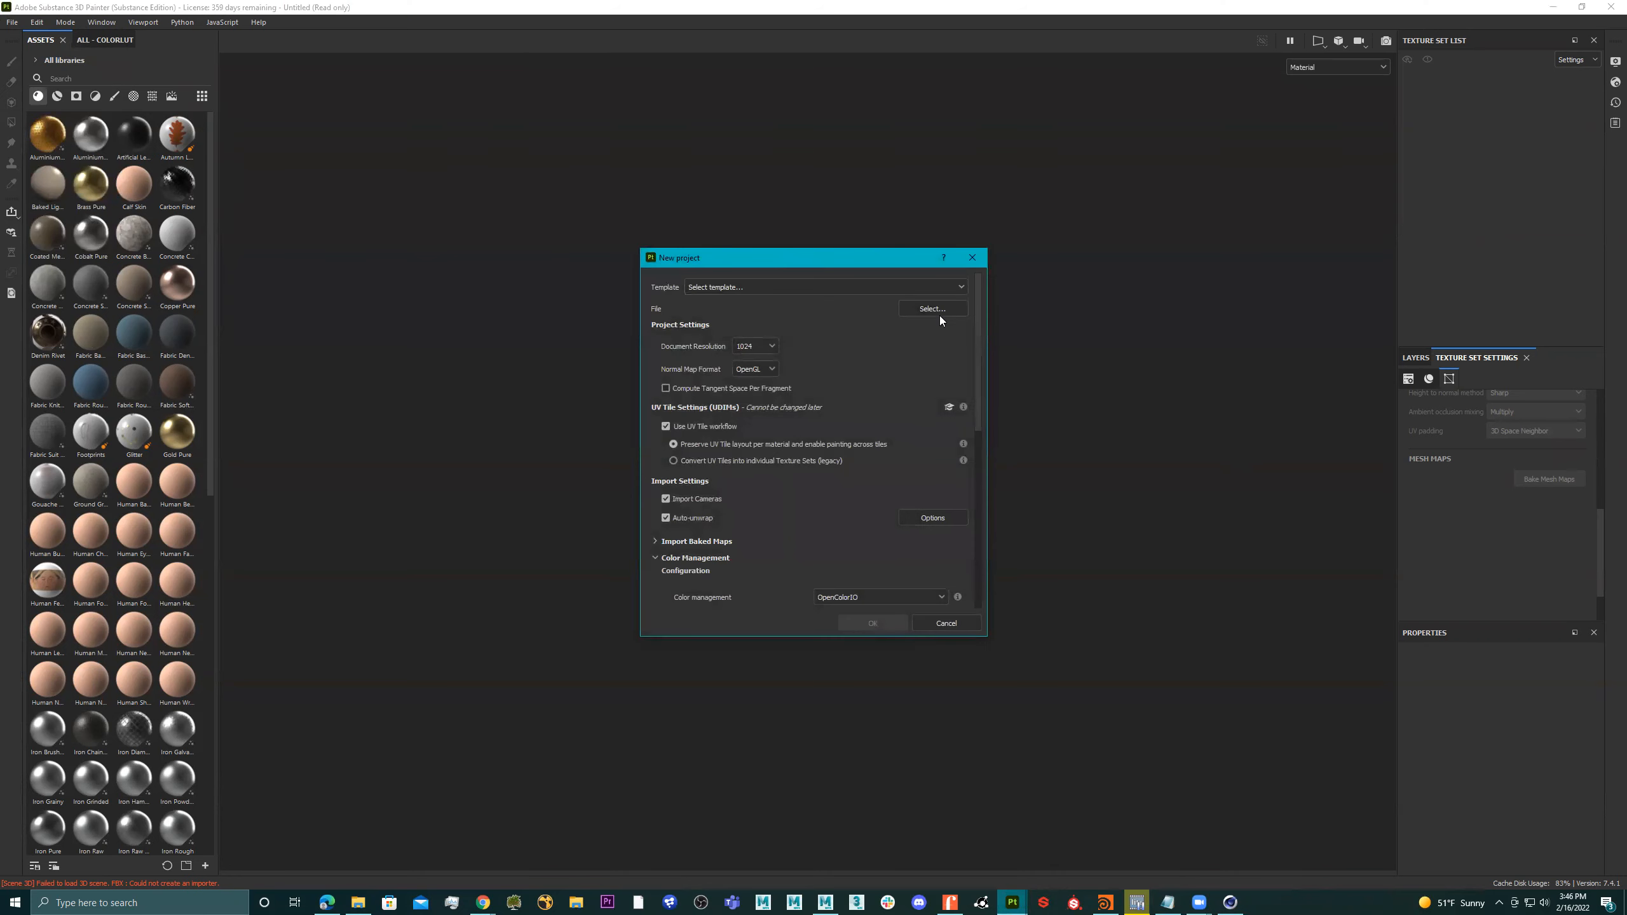
left_click(937, 309)
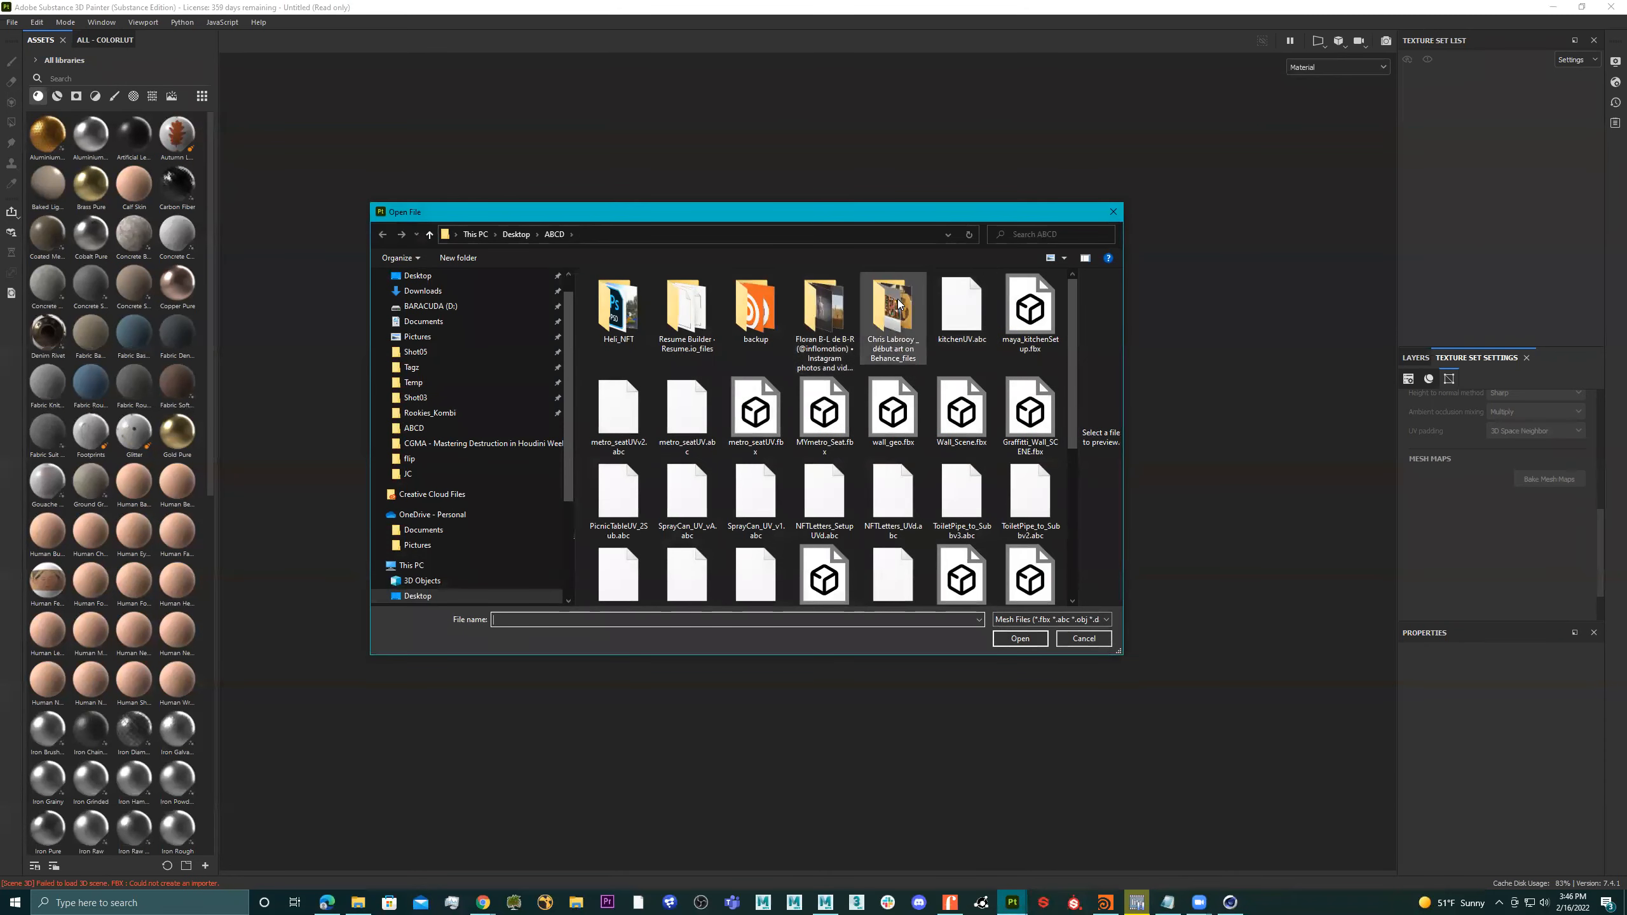
double_click(964, 320)
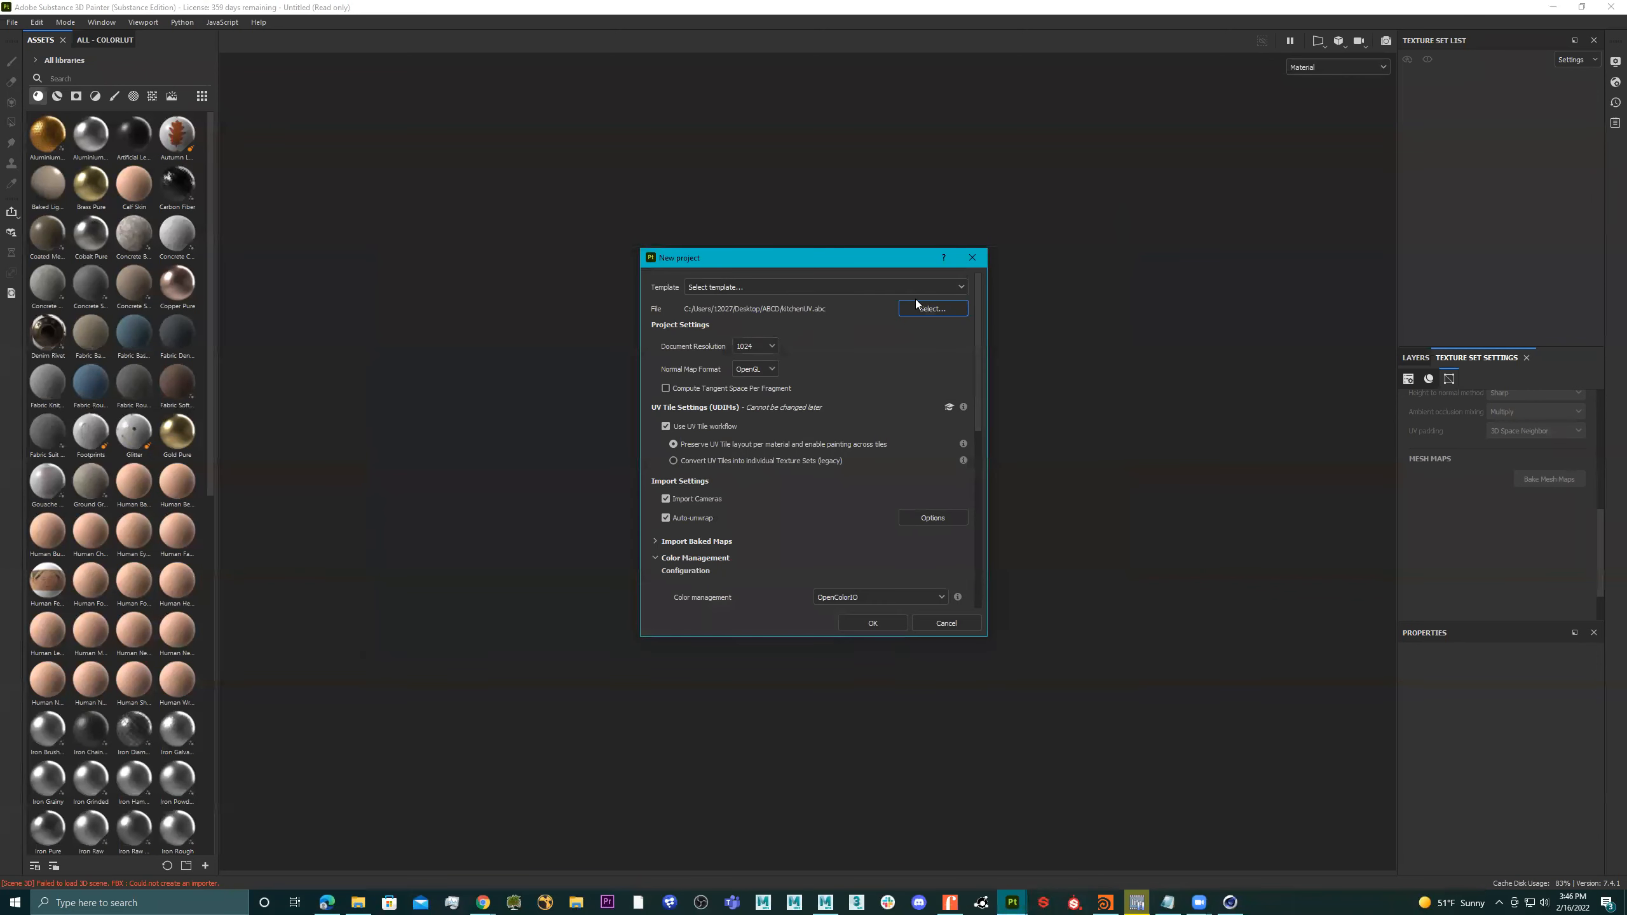
left_click(870, 625)
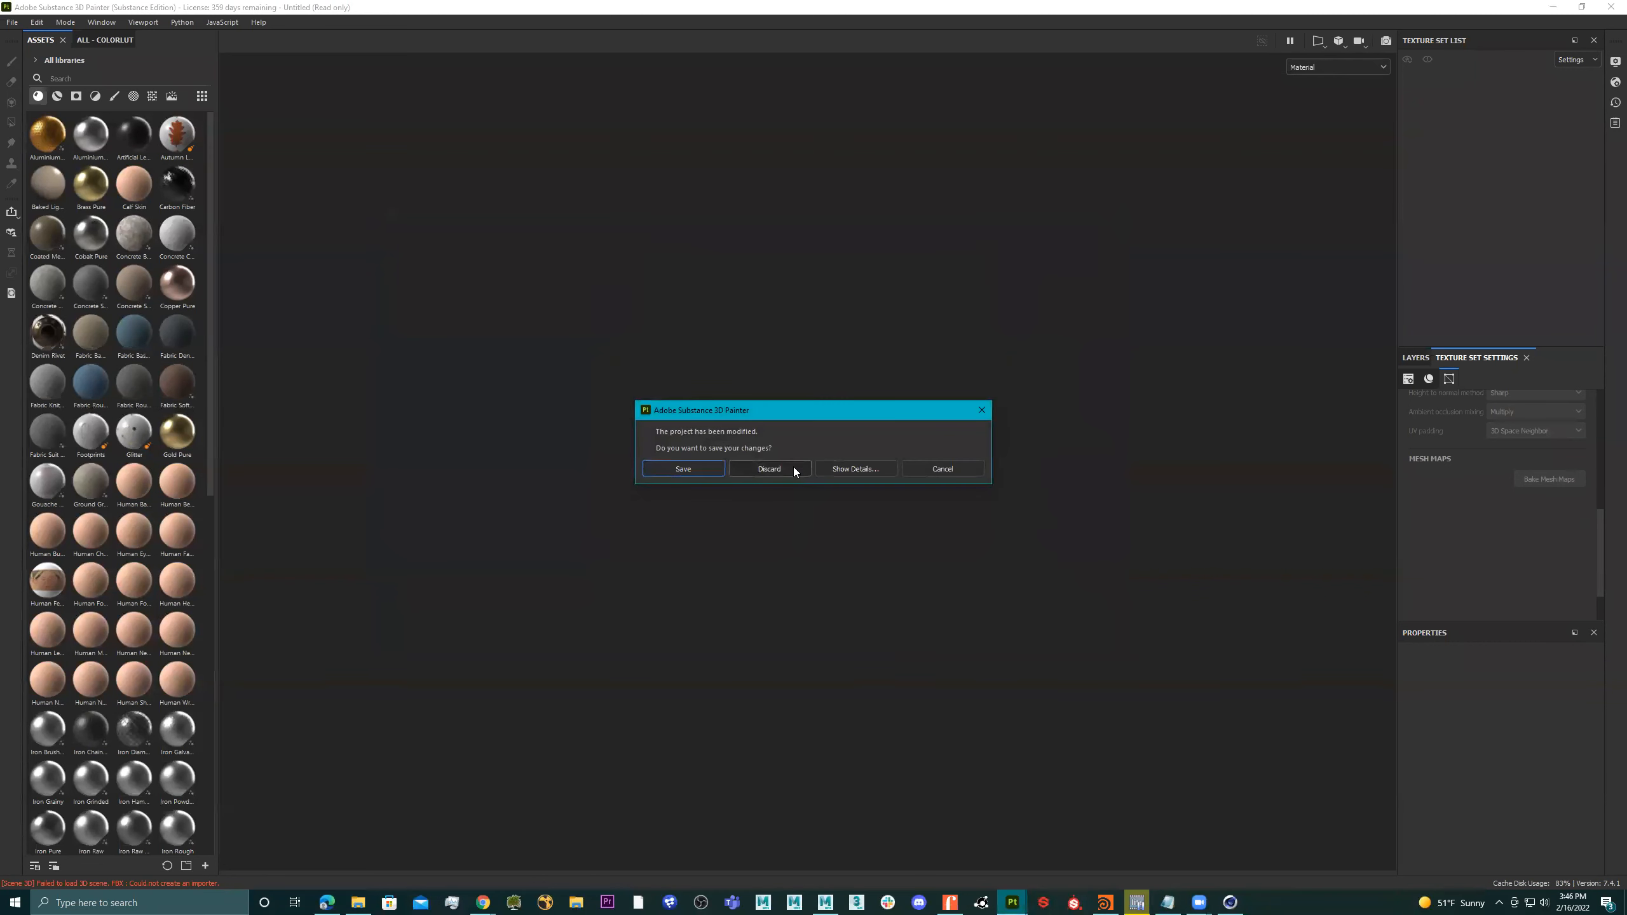
left_click(768, 468)
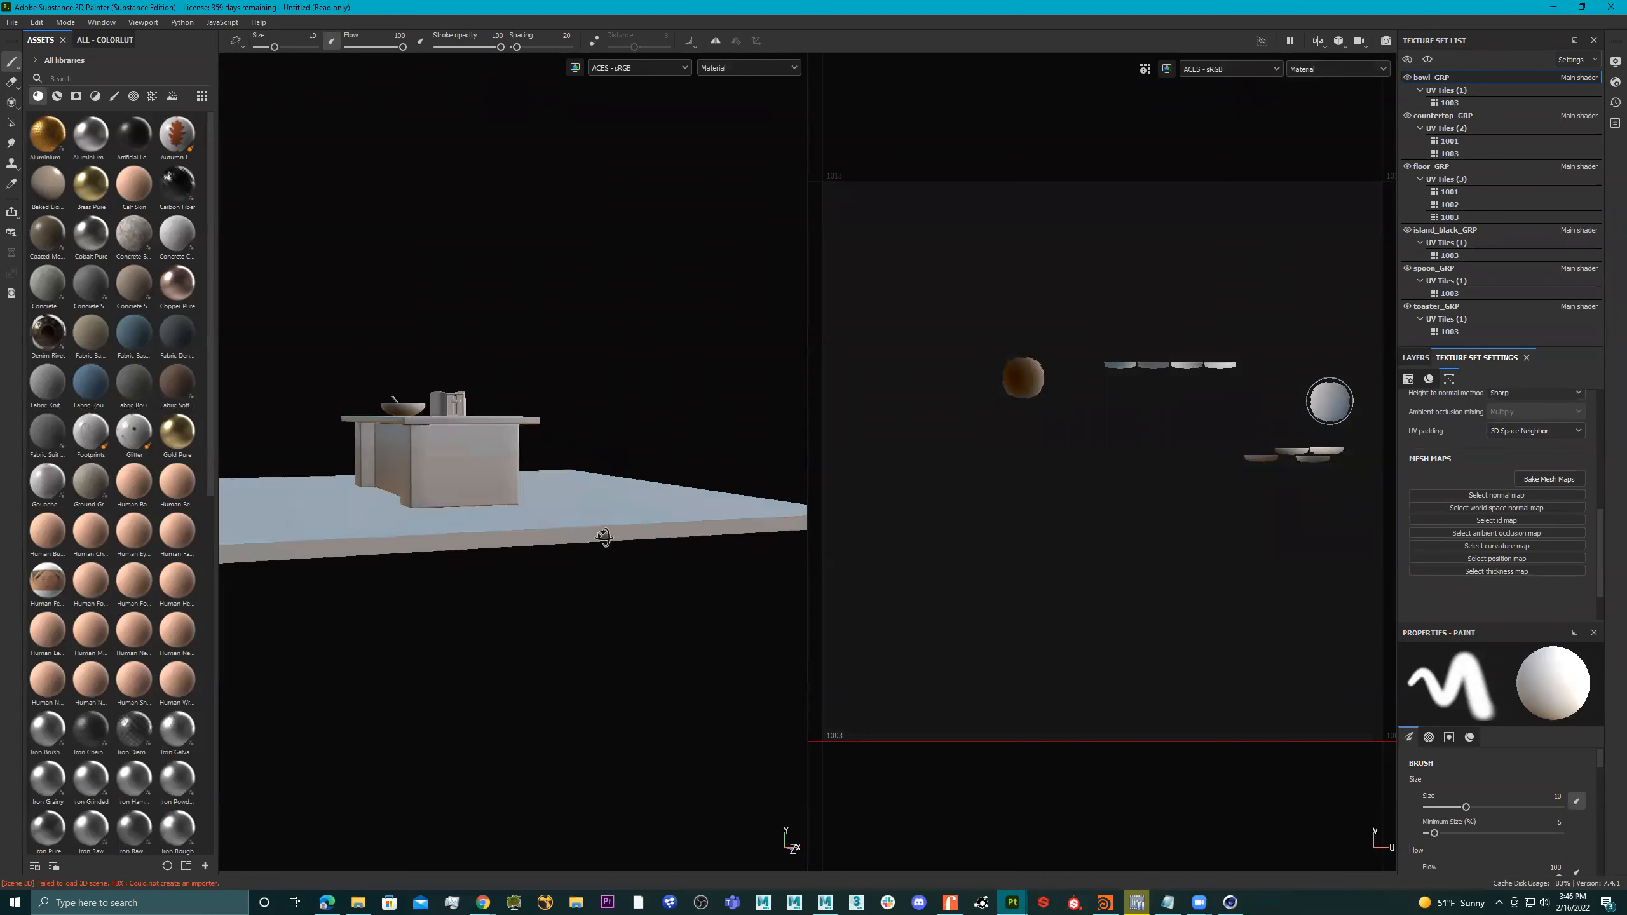
Examine the imported kitchen model from several angles, including the floor, island, countertop, bowl and toaster
left_click_drag(603, 537, 719, 569, "alt")
right_click_drag(624, 530, 407, 487, "alt")
mouse_move(589, 503)
left_mouse_down("alt")
mouse_move(552, 472)
mouse_move(723, 504)
left_mouse_up("alt")
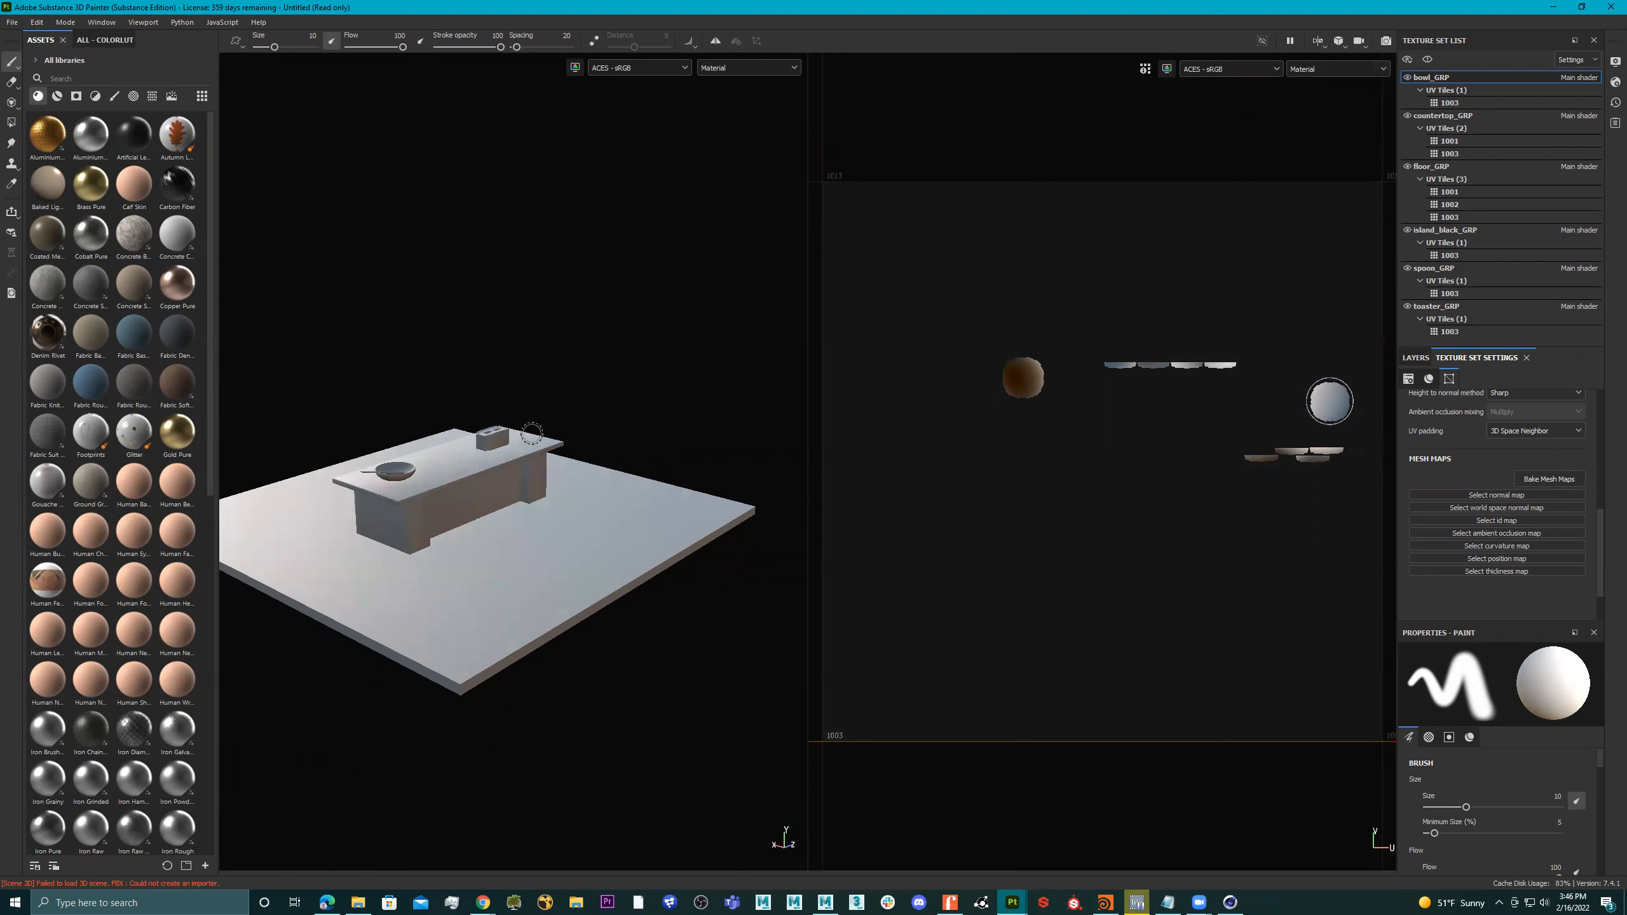
left_click_drag(657, 433, 518, 454, "alt")
middle_click_drag(556, 448, 634, 431, "alt")
mouse_move(634, 456)
right_mouse_down("alt")
mouse_move(515, 457)
mouse_move(631, 457)
right_mouse_up("alt")
mouse_move(631, 457)
left_mouse_down("alt")
mouse_move(694, 451)
mouse_move(762, 383)
mouse_move(662, 483)
mouse_move(677, 473)
left_mouse_up("alt")
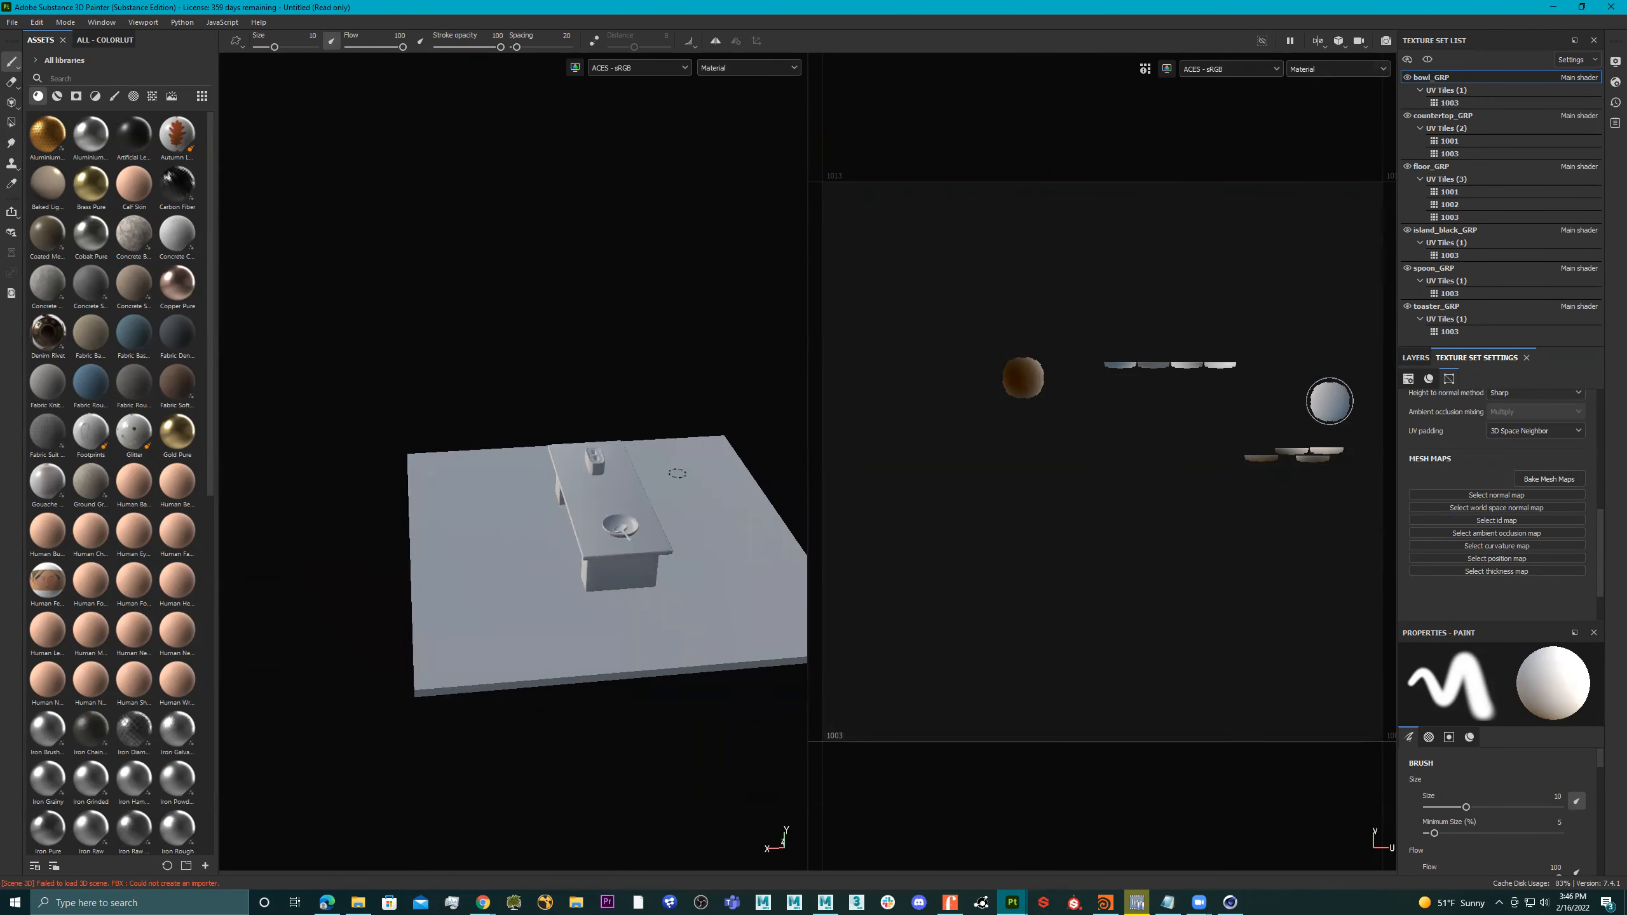